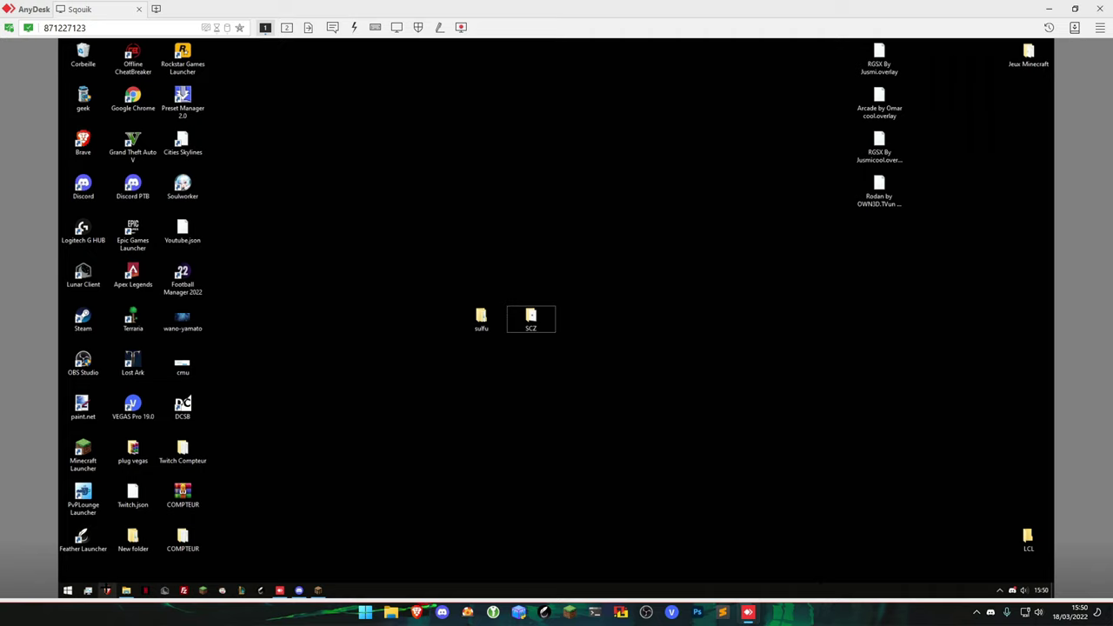
Switch to Brave, enter the search query "avast comment créer une exclusion", and return to the desktop.
click(107, 590)
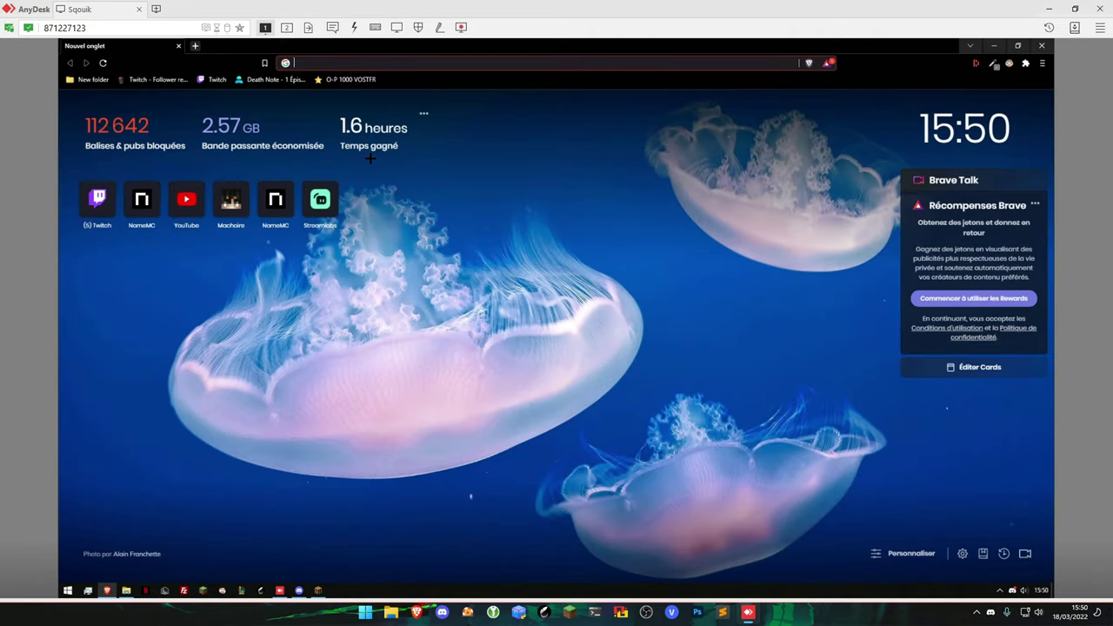
text(avast comme)
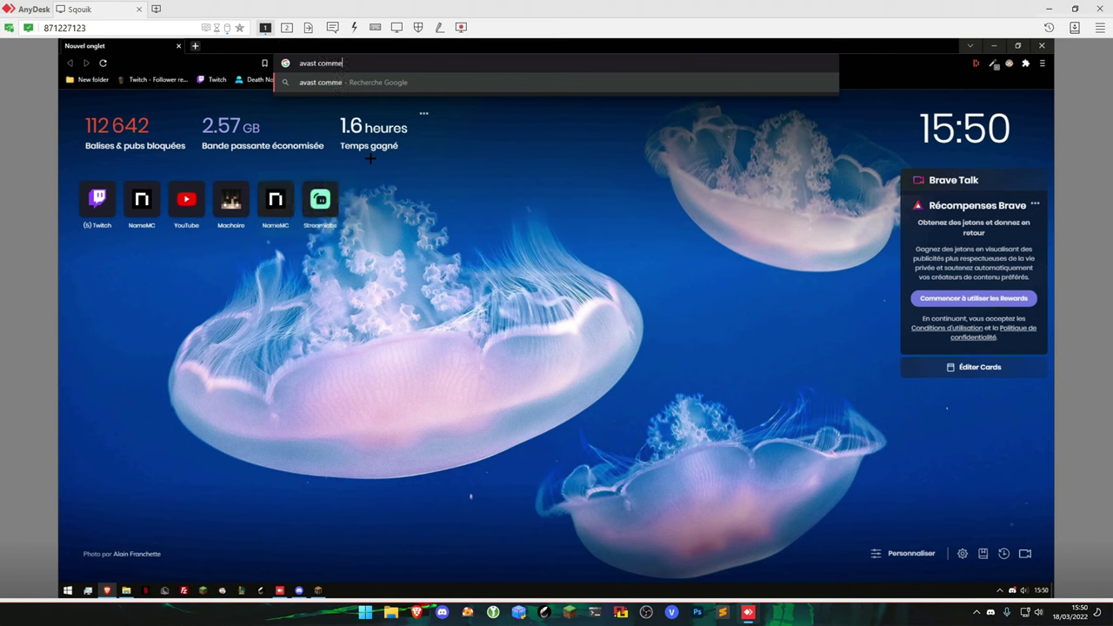
text(nt créer une excl)
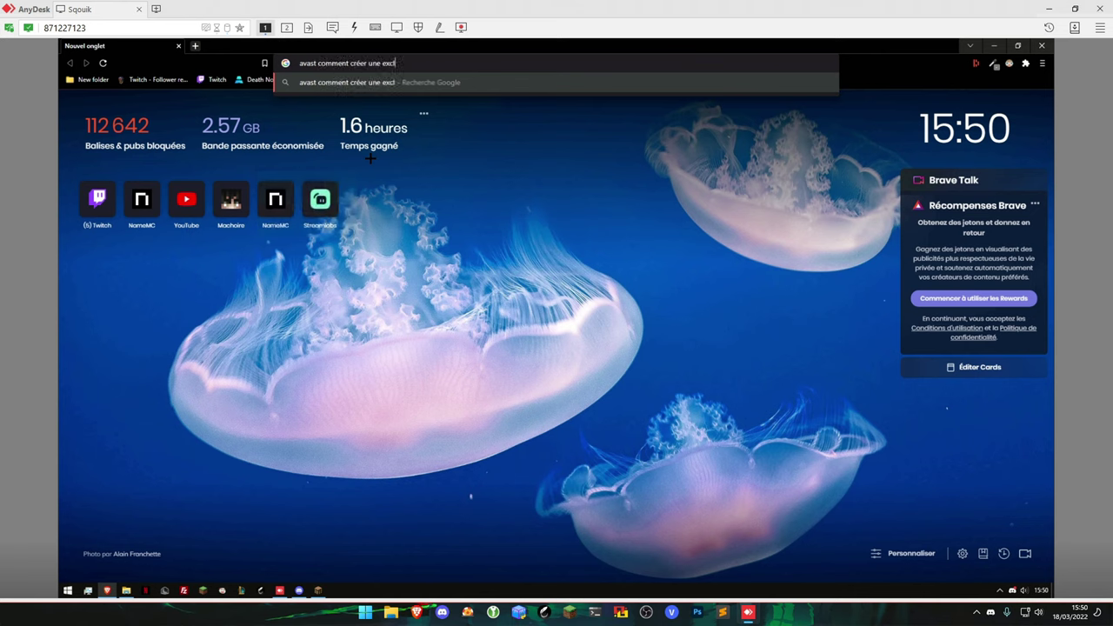
text(usion)
key(super+d)
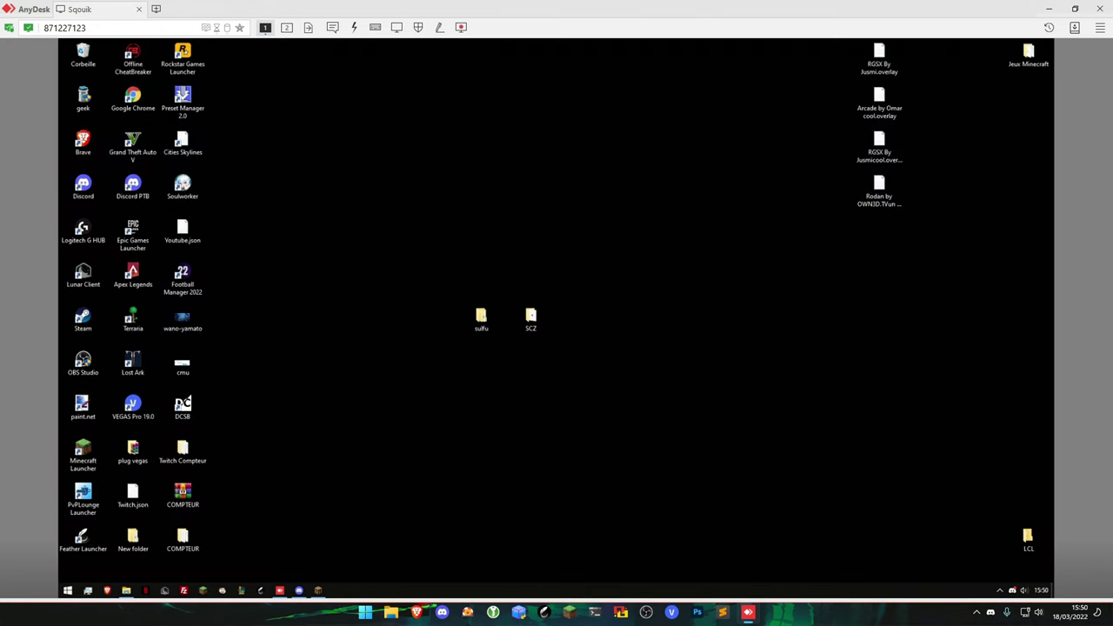
right_click(546, 587)
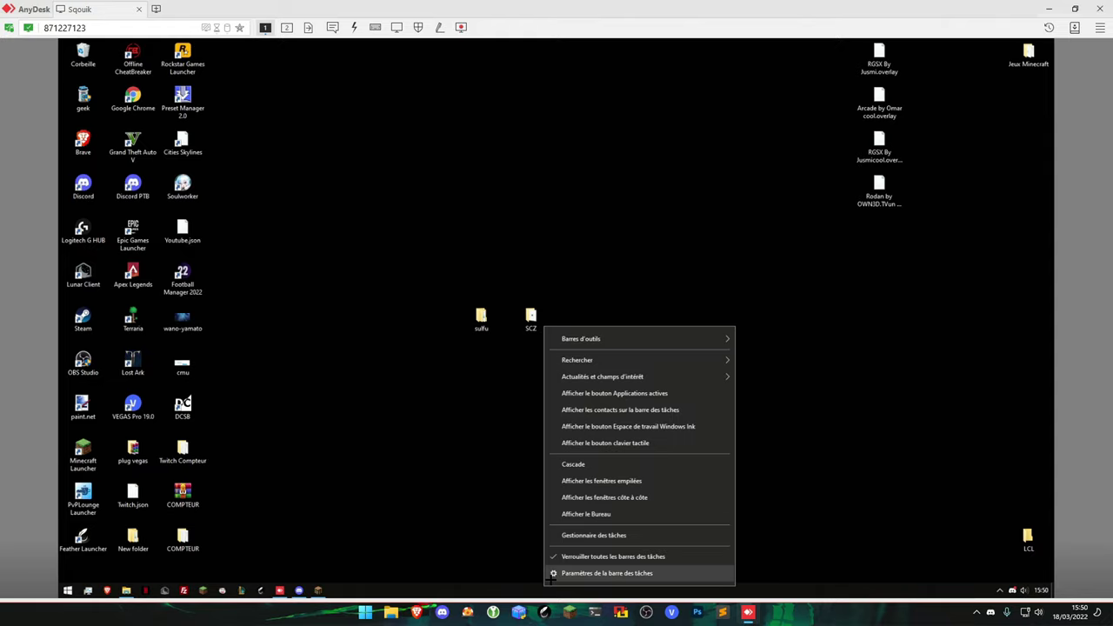
click(557, 574)
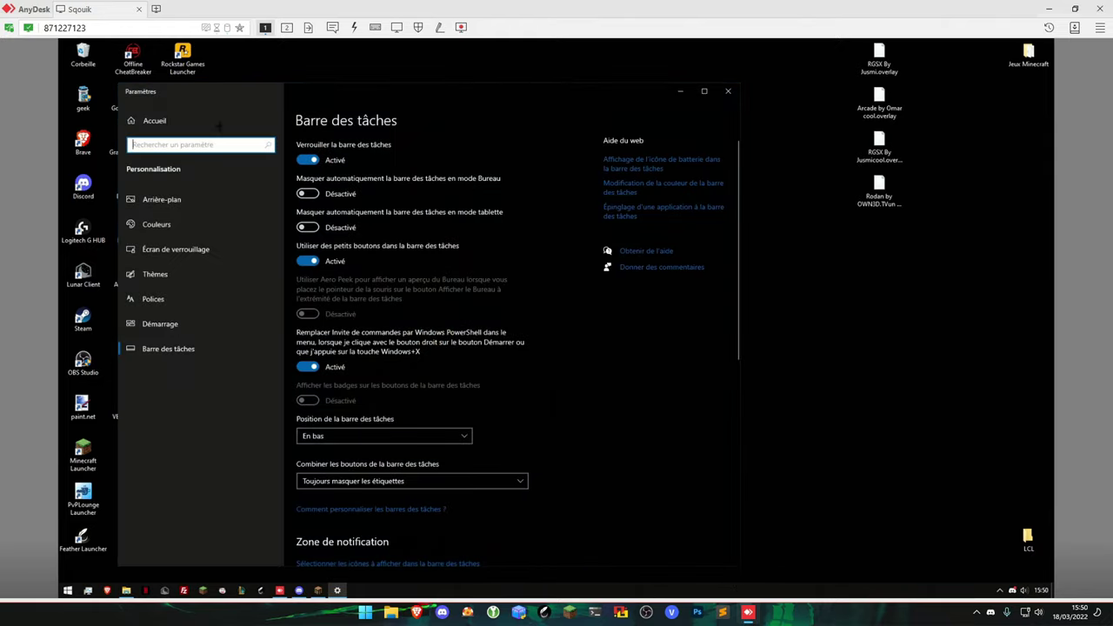
click(728, 90)
Find Sécurité Windows by searching the computer for "windows de" and open it.
key(super)
text(windfo)
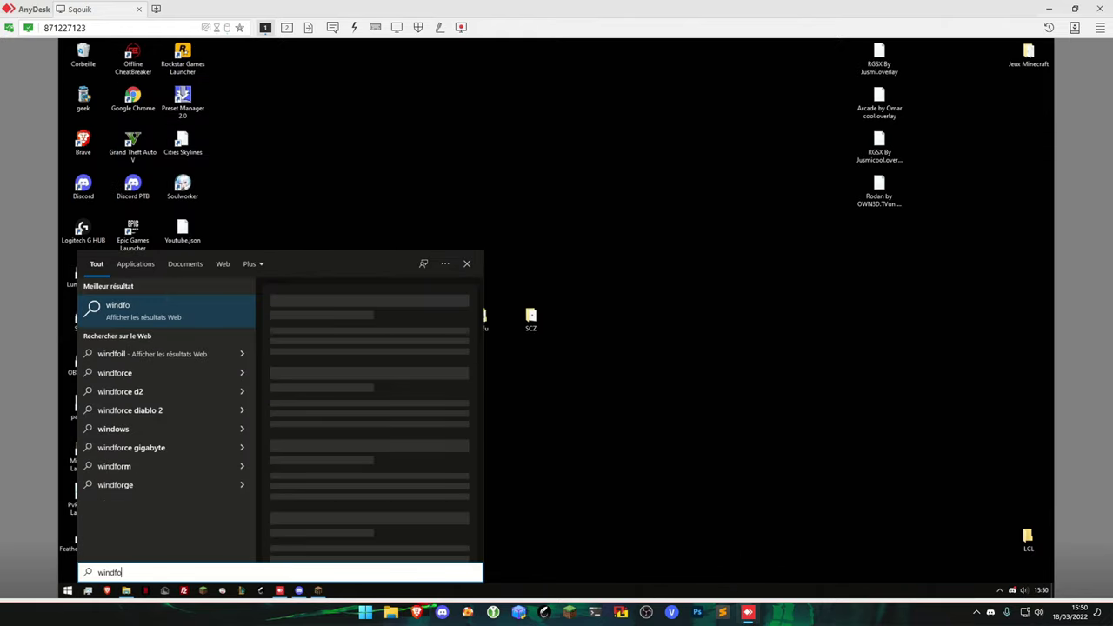
key(BackSpace)
key(BackSpace)
text(ows sé)
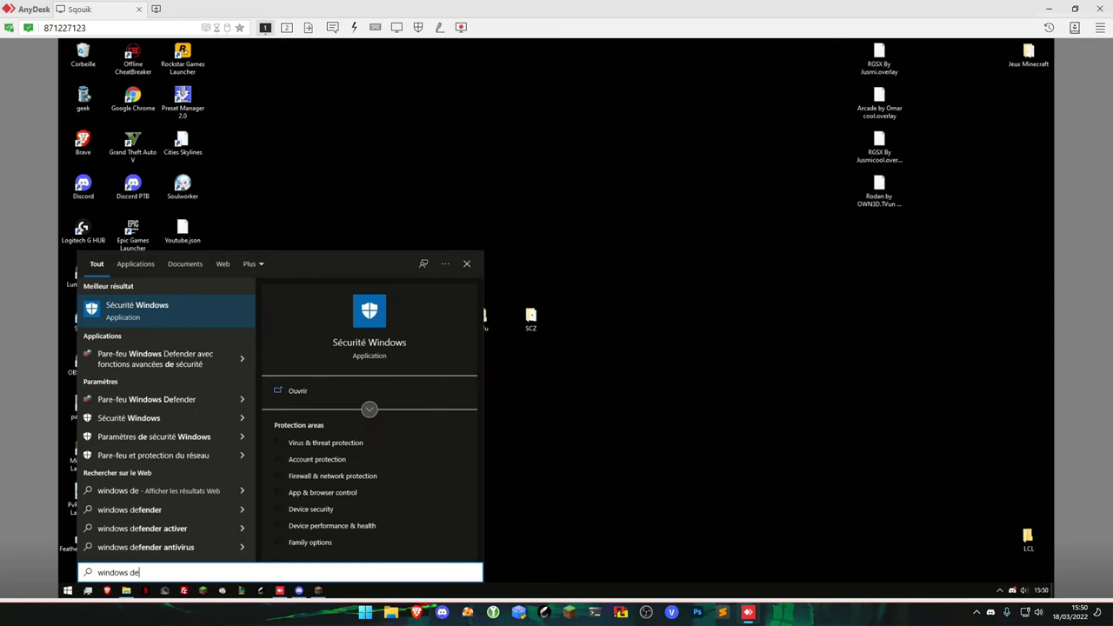
key(Return)
Open the antivirus exclusions list from the virus and threat protection settings.
click(483, 328)
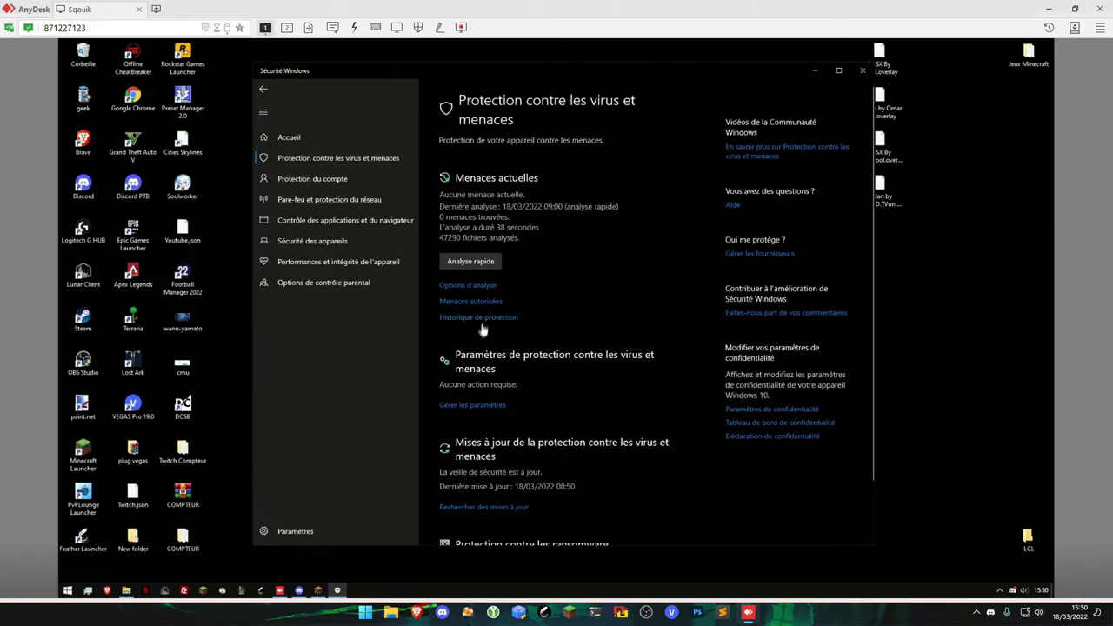
click(478, 406)
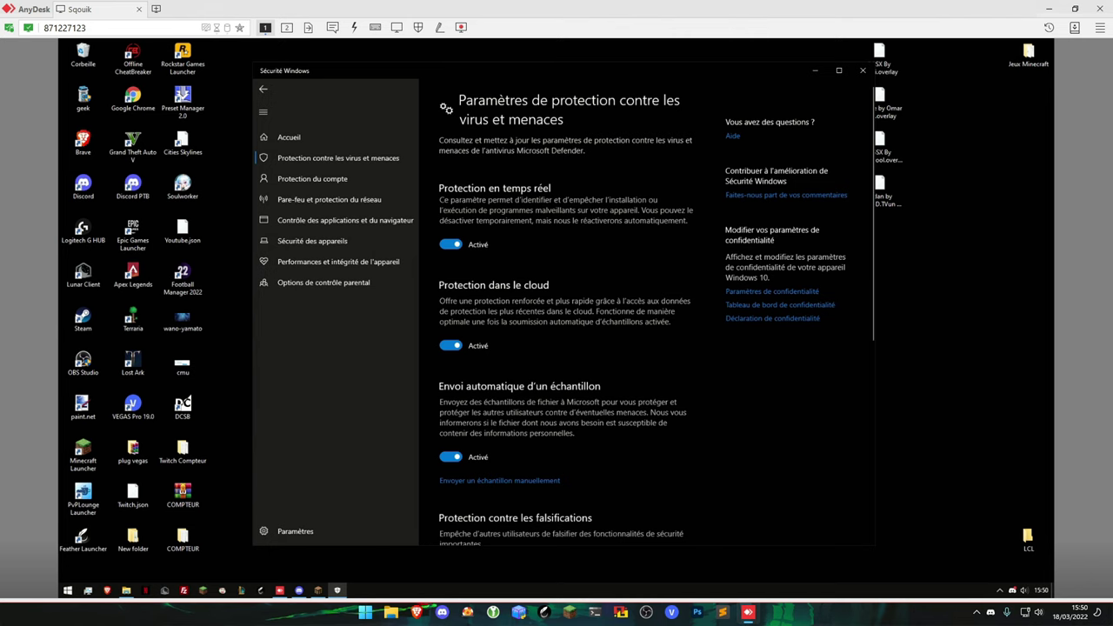
scroll(521, 417, down, 5)
click(522, 420)
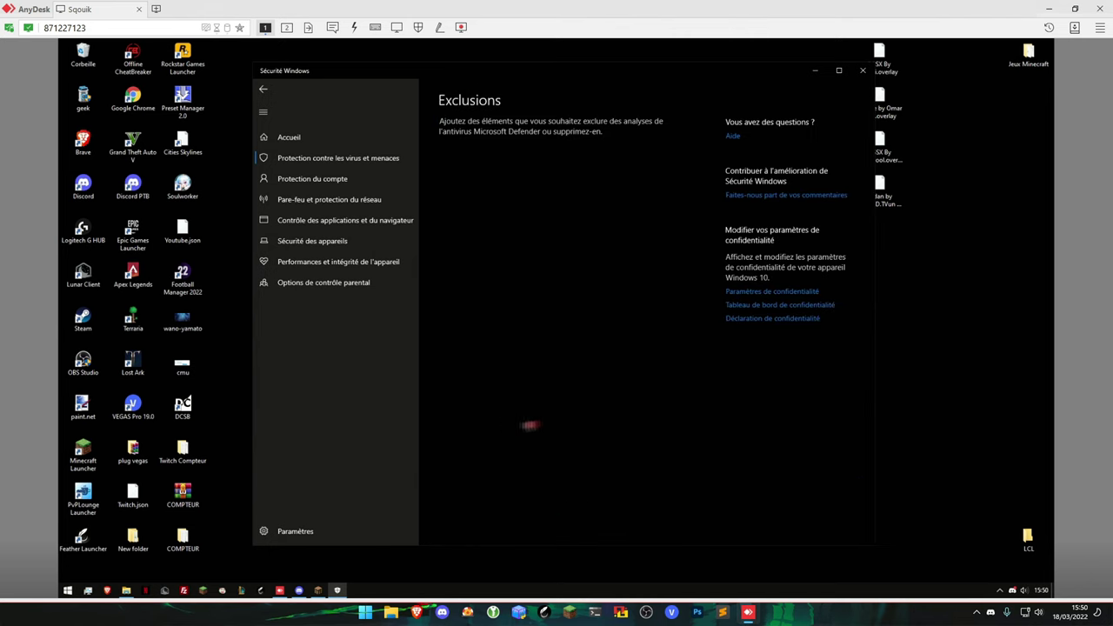
click(516, 380)
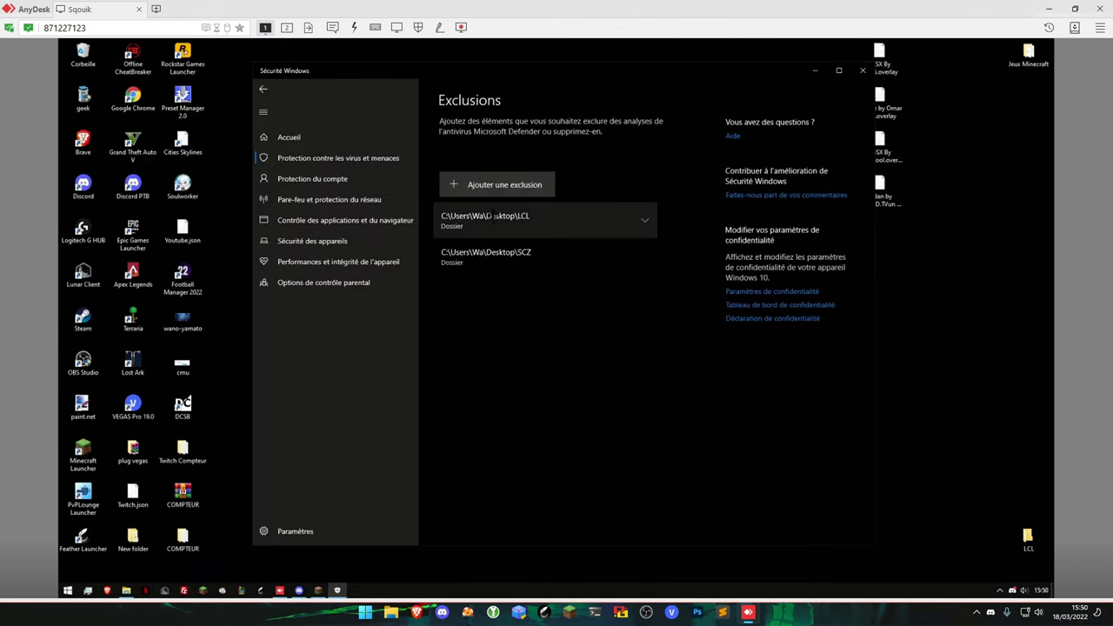
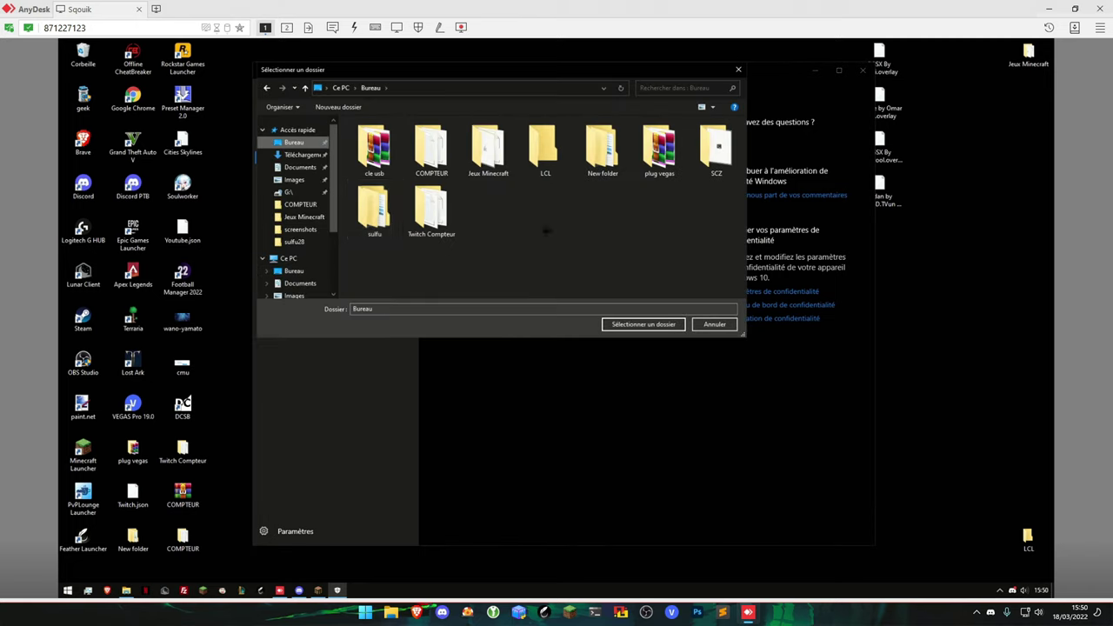
Add the desktop folder SCZ as an antivirus folder exclusion and close the security window.
double_click(717, 152)
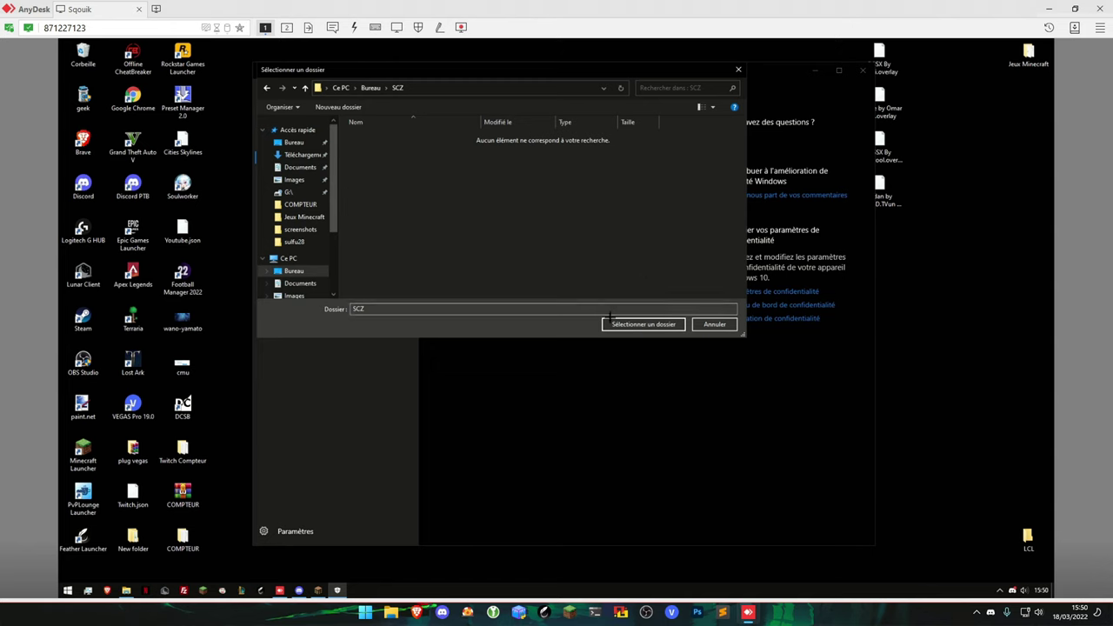
click(643, 324)
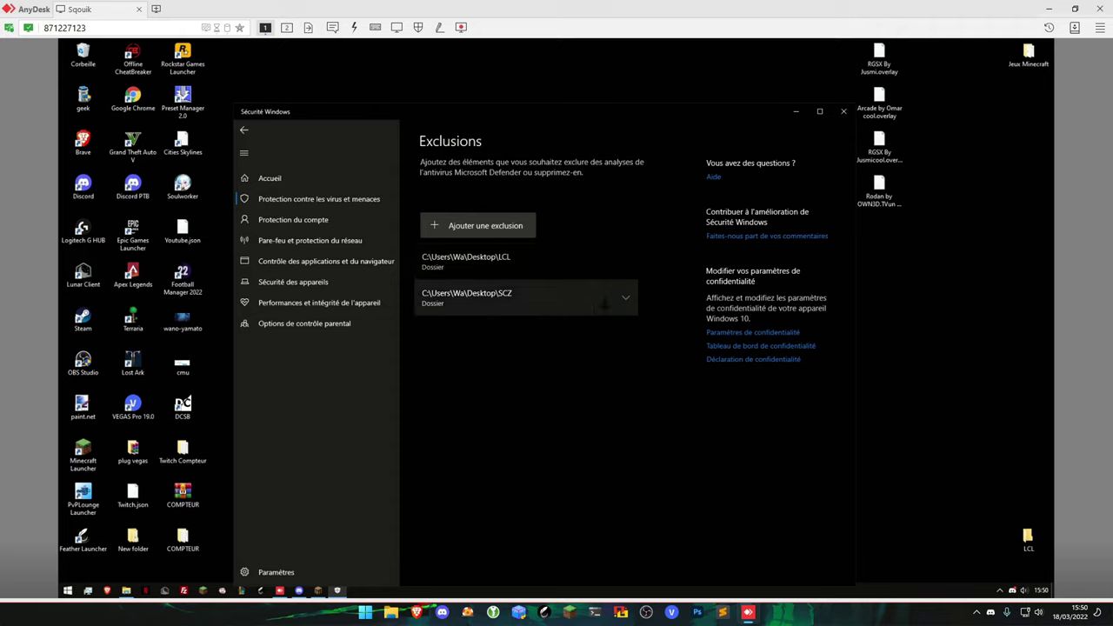
click(842, 112)
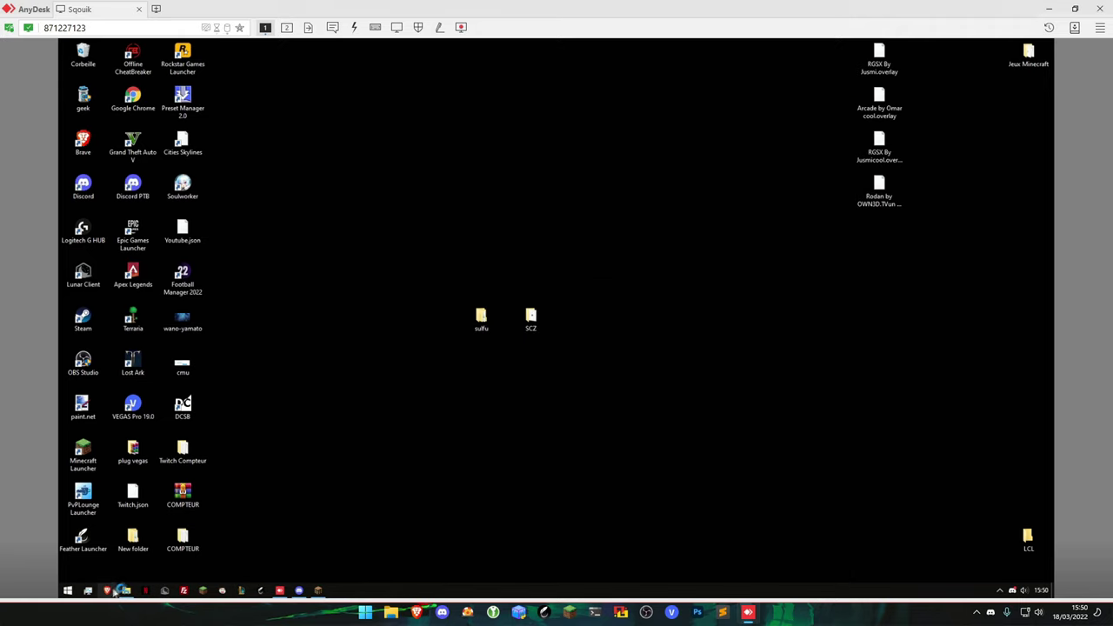
Look up the download options in Brave's settings by searching for "téléchar", and return to the desktop.
click(108, 591)
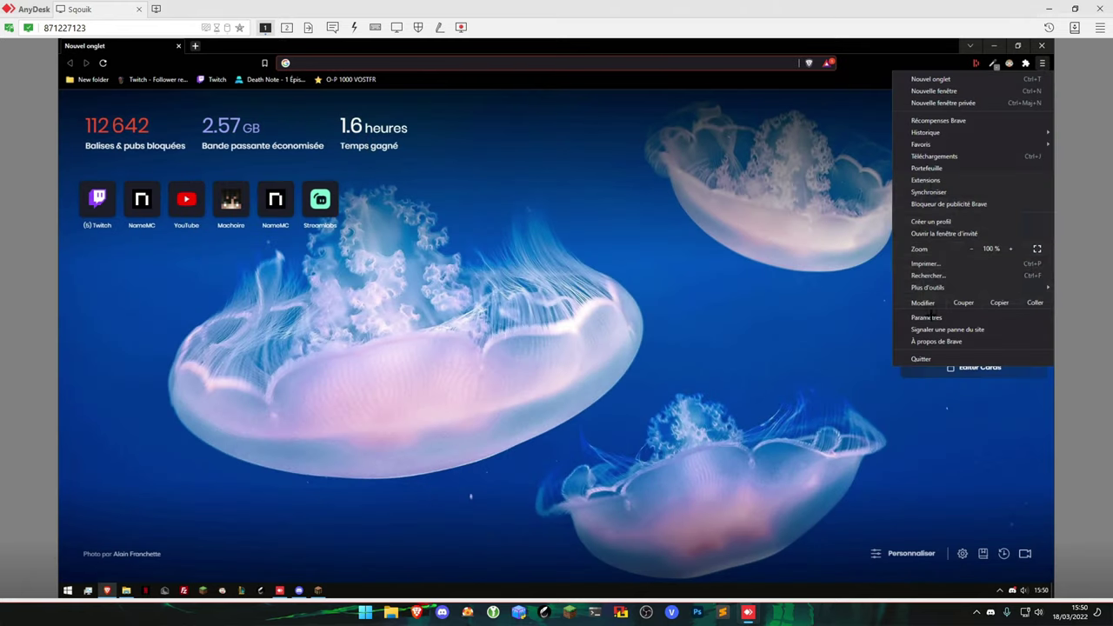
click(939, 329)
click(570, 212)
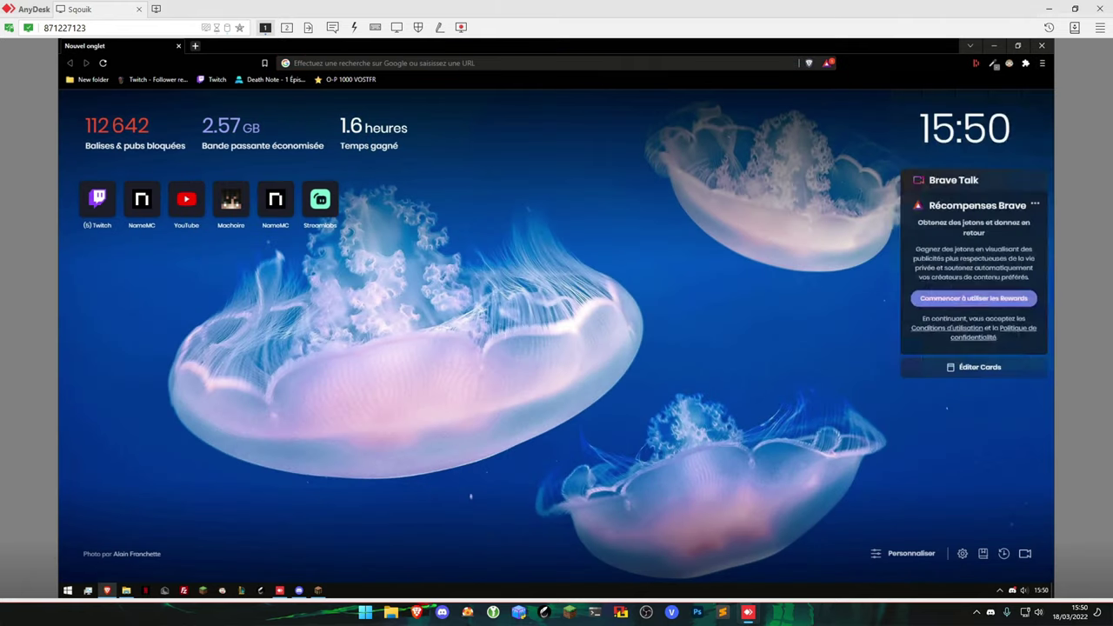
click(1042, 62)
click(939, 313)
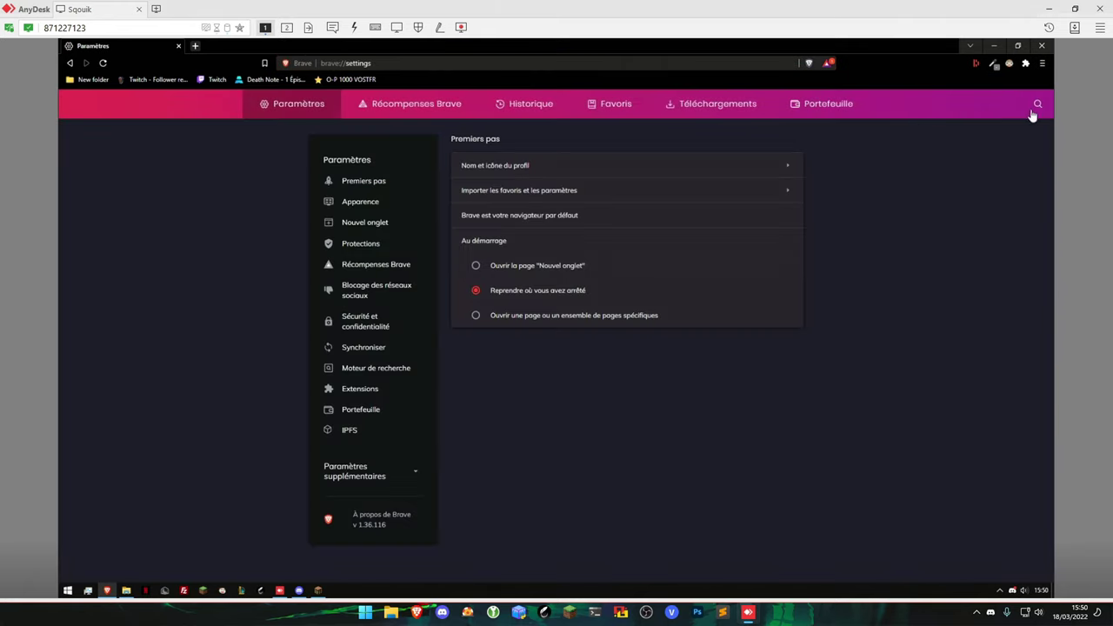
click(1033, 105)
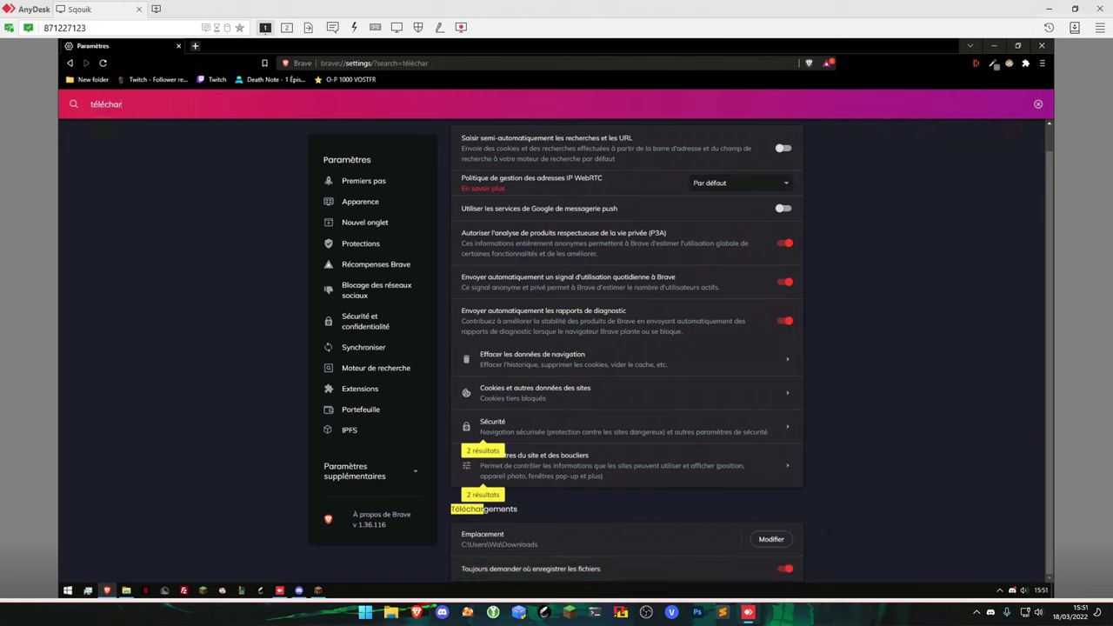
click(992, 45)
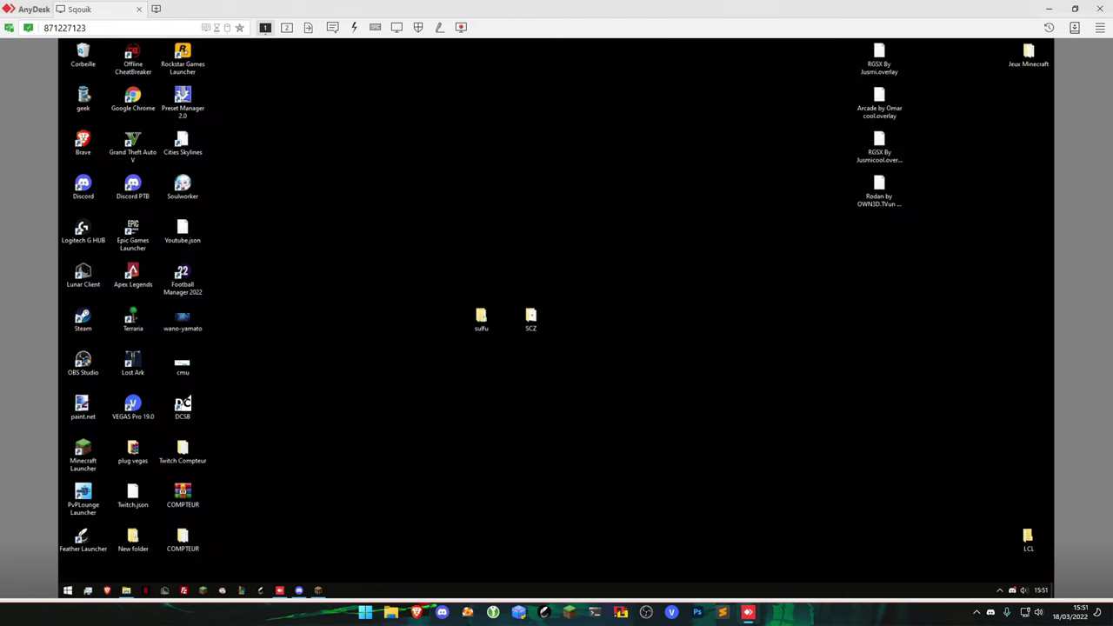
Check the run-as-administrator option in the compatibility properties of SCZ Optimizer in the SCZ folder, and accept the dialog.
double_click(531, 317)
right_click(619, 351)
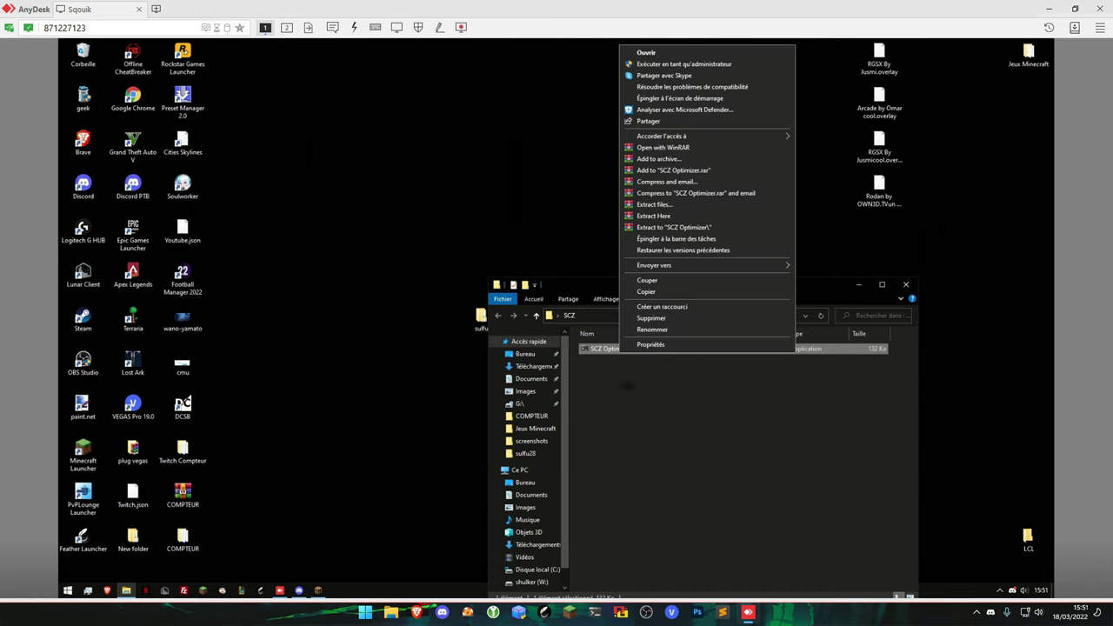
click(656, 345)
click(669, 330)
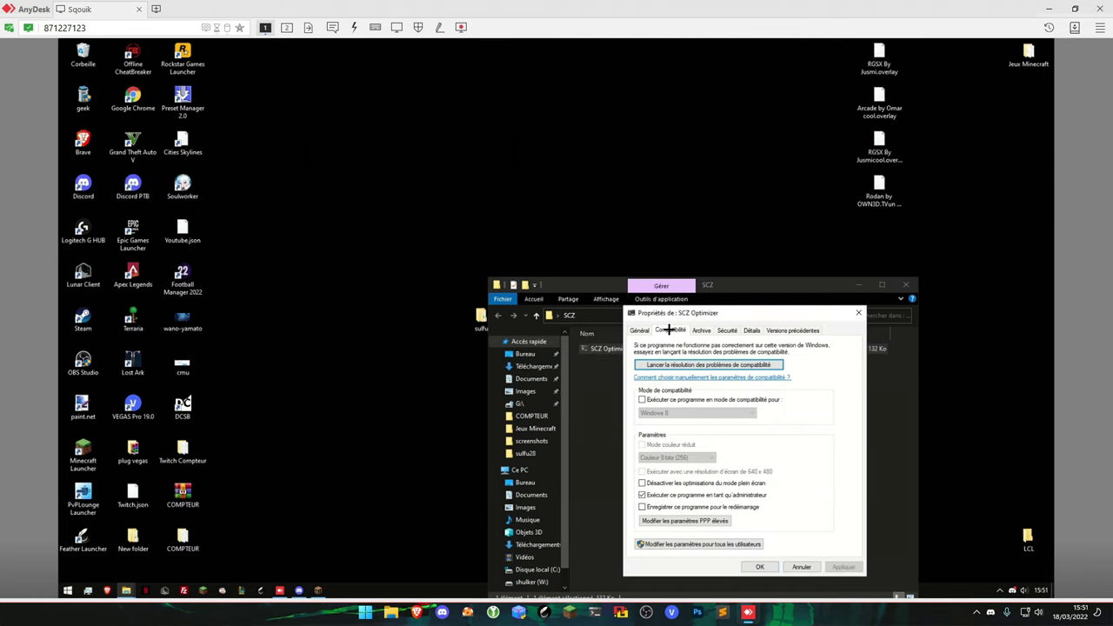
drag(683, 313, 707, 204)
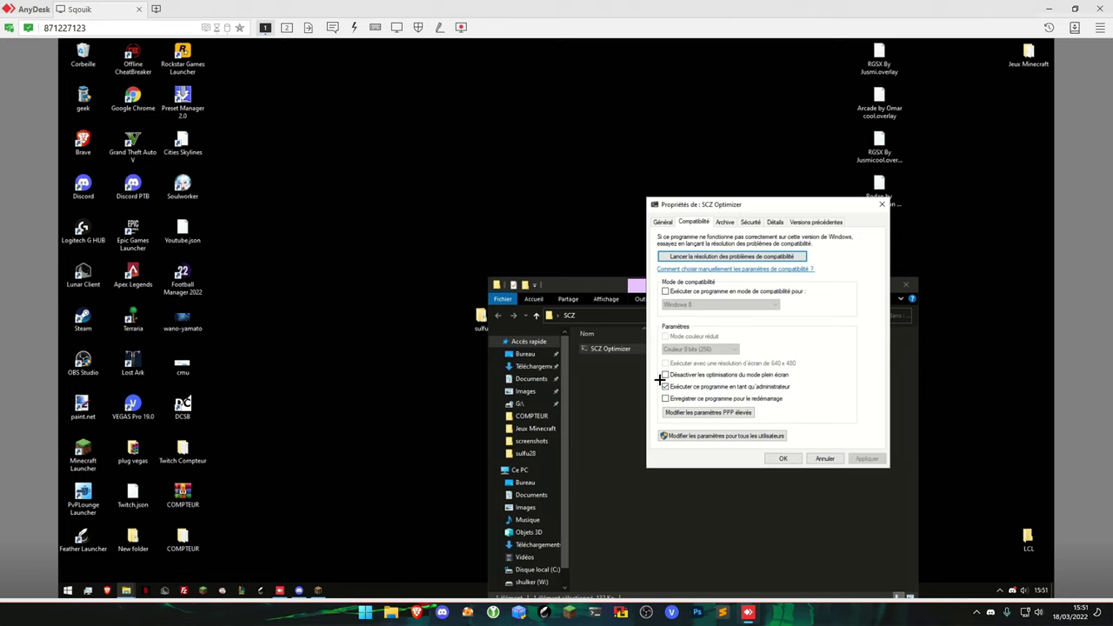
click(785, 458)
Launch SCZ Optimizer, allow it to make changes to the computer, and minimize the SCZ folder window.
double_click(619, 350)
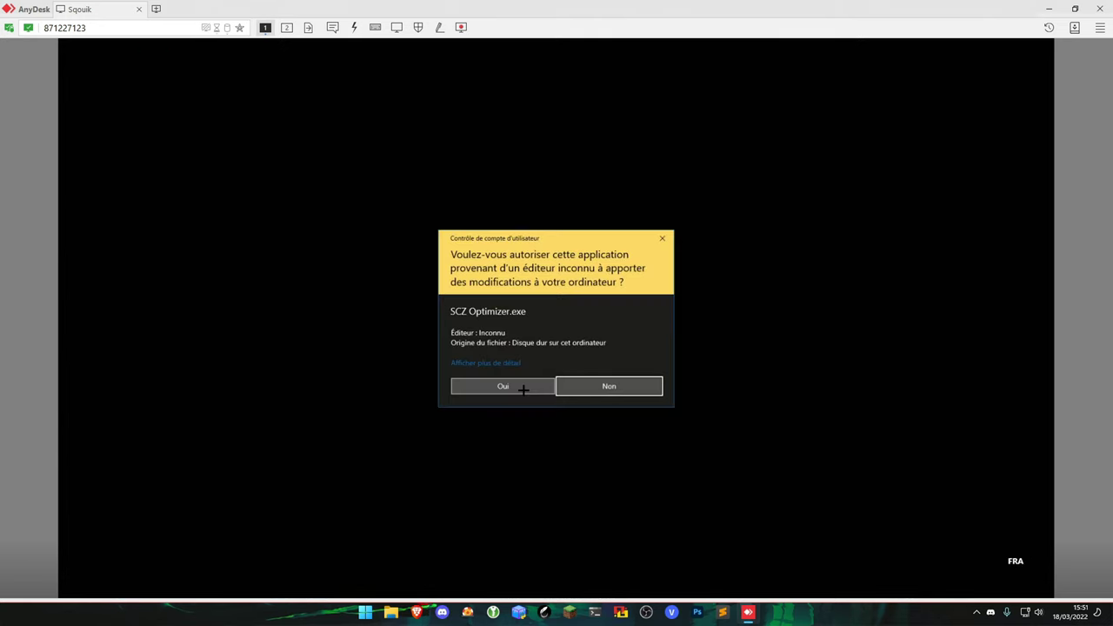
click(522, 387)
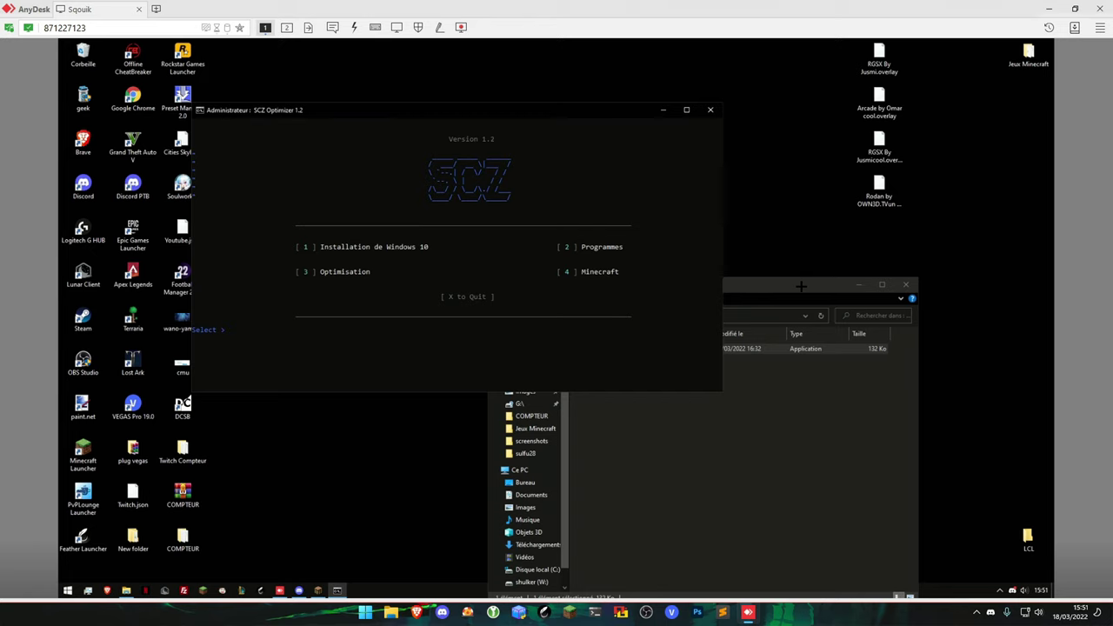
drag(800, 285, 884, 211)
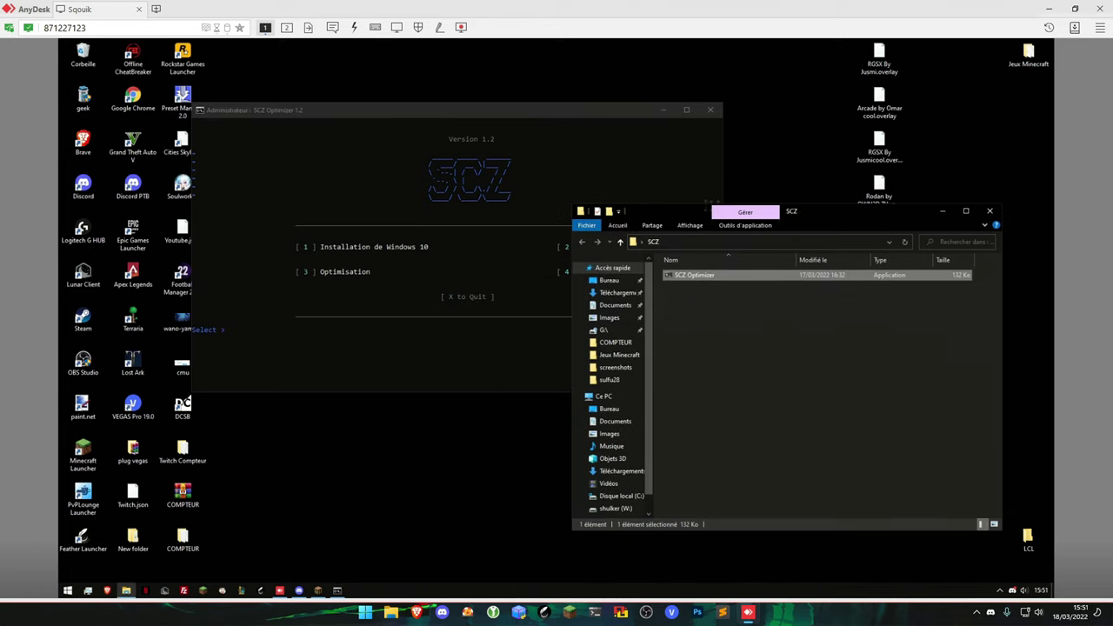
click(942, 211)
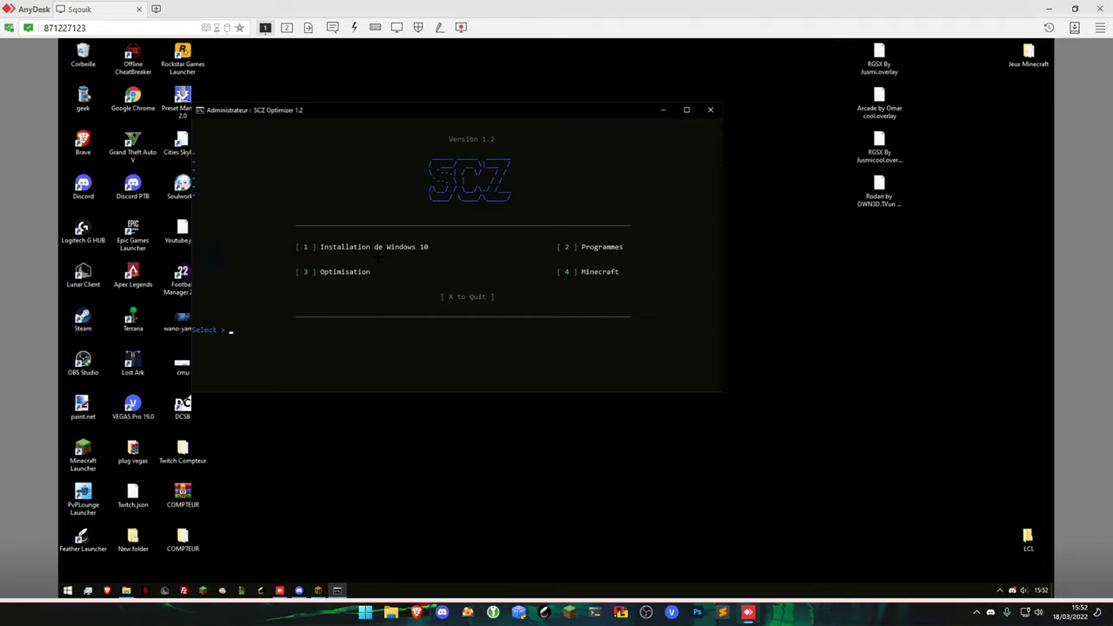
View the options under Installation de Windows 10 and go back to the main menu.
text(1)
key(Return)
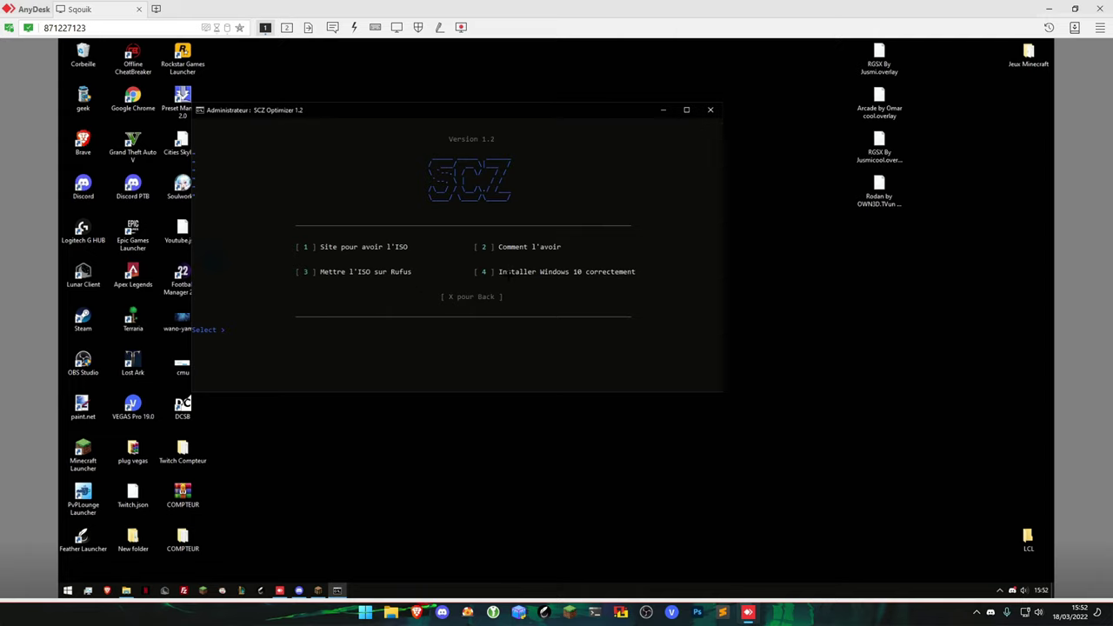
key(Return)
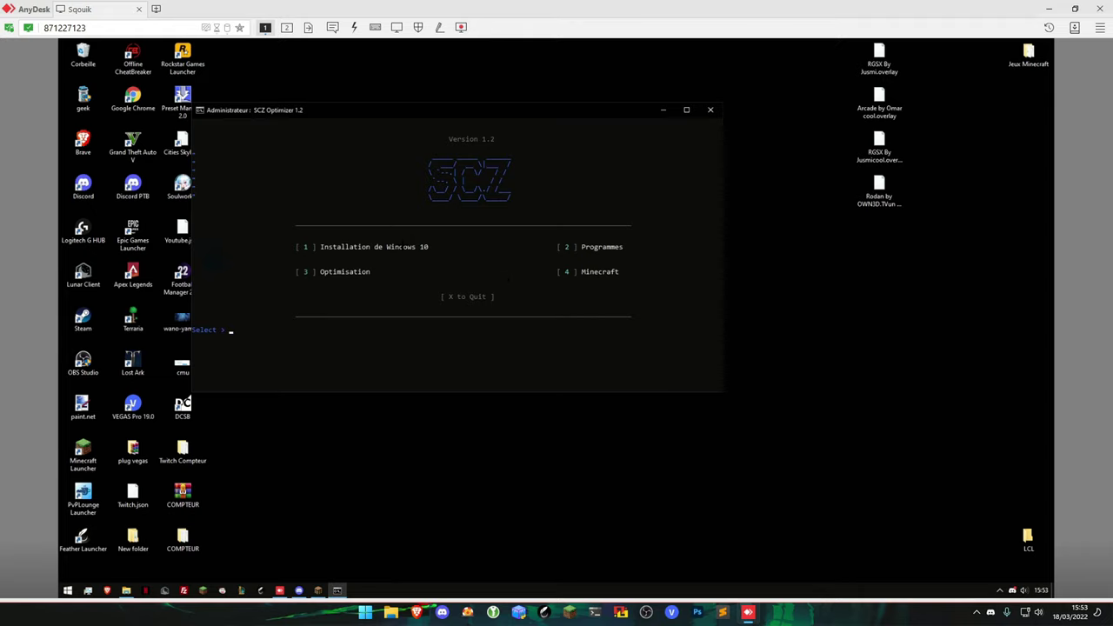
Open the Windows 10 ISO download site with option 1 of the Installation de Windows 10 section.
text(1)
key(Return)
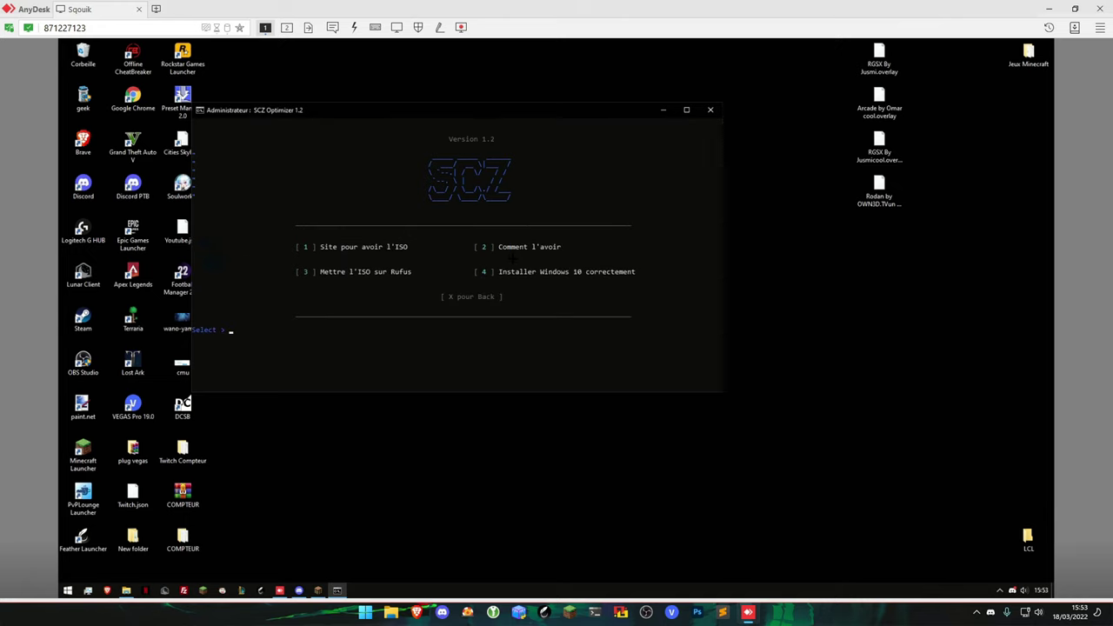
text(1)
key(Return)
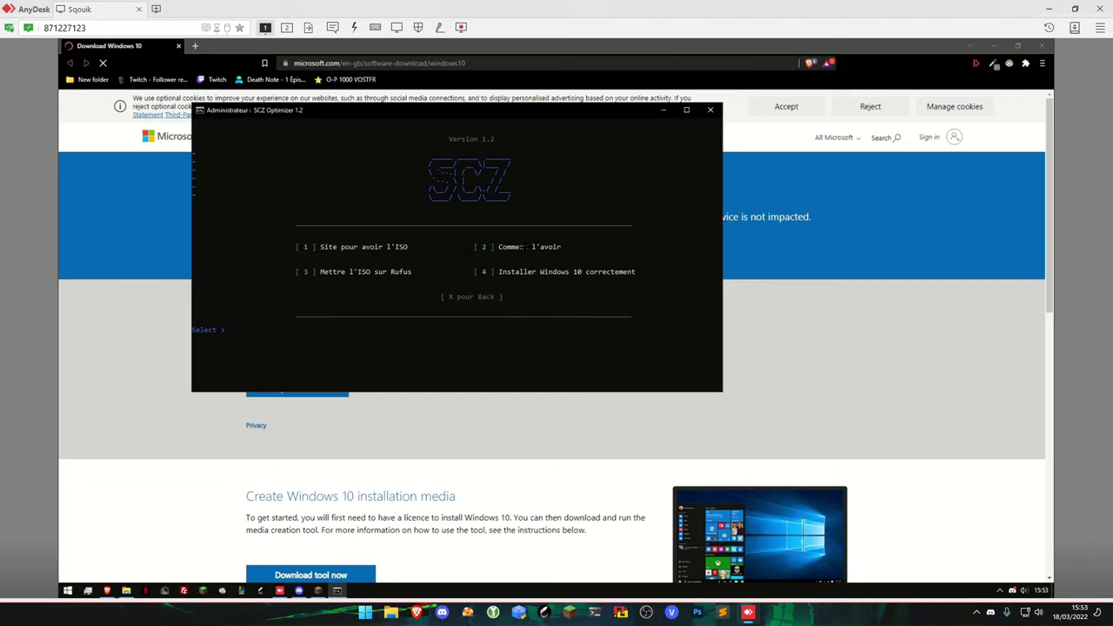
Open the "Comment l'avoir" video, compare it with the Windows 10 download page, and close the video.
key(Return)
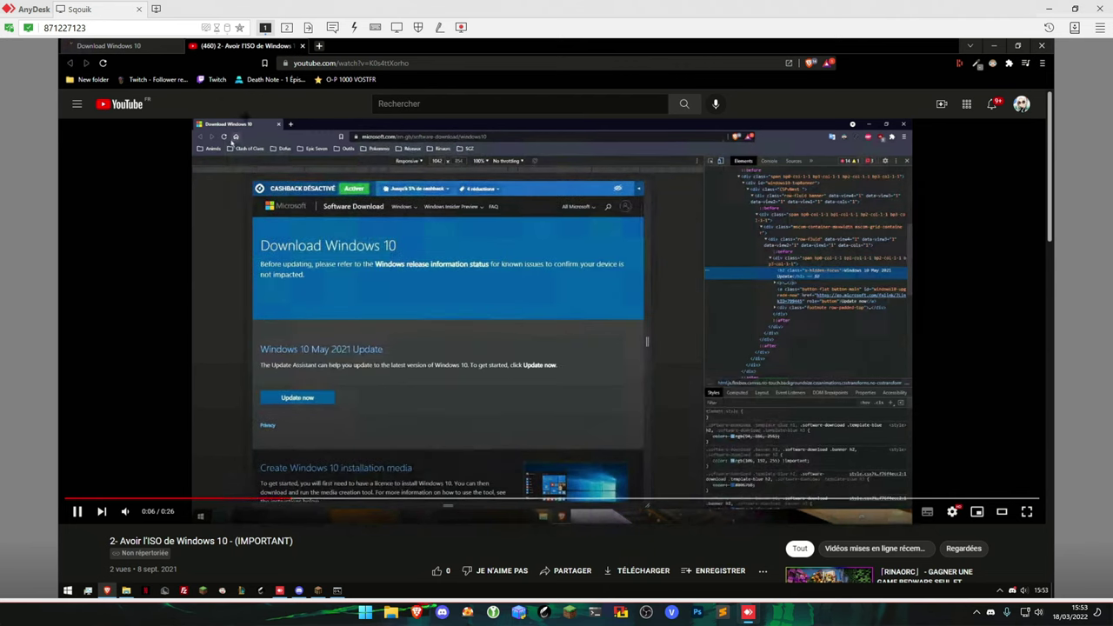
click(118, 45)
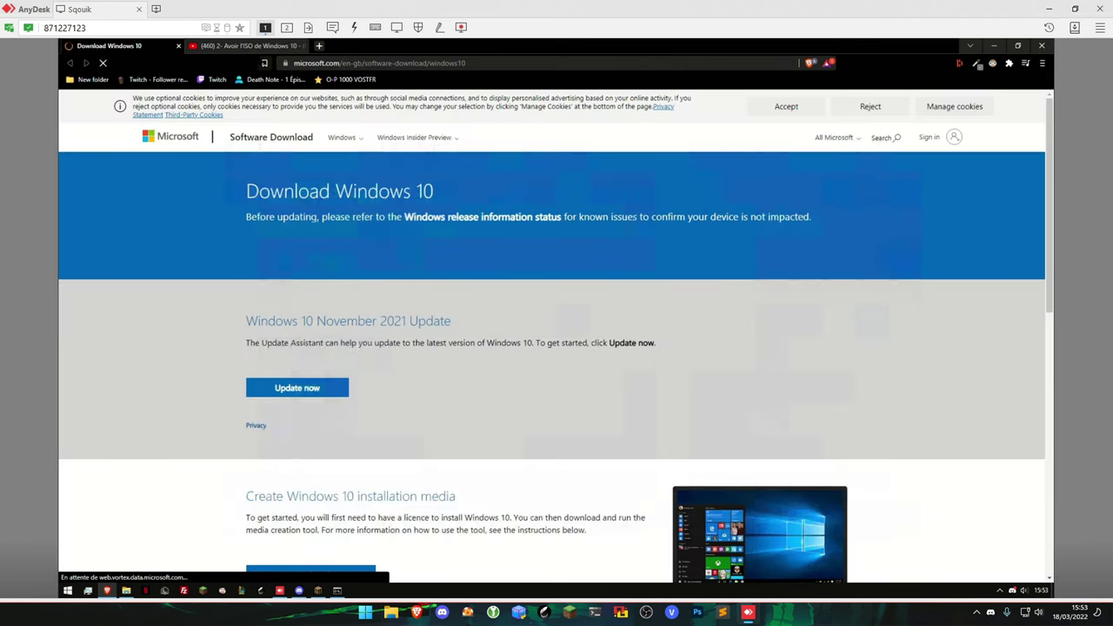
click(260, 45)
key(ctrl+w)
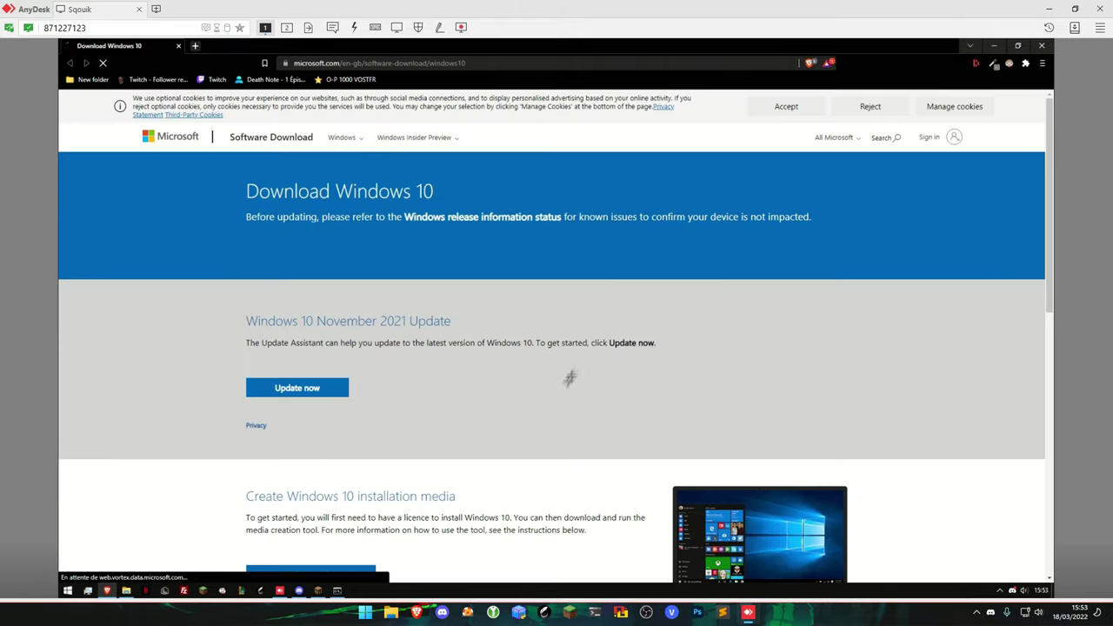
Close the Windows 10 download page and open the "Mettre l'ISO sur Rufus" guide with option 3.
click(1042, 45)
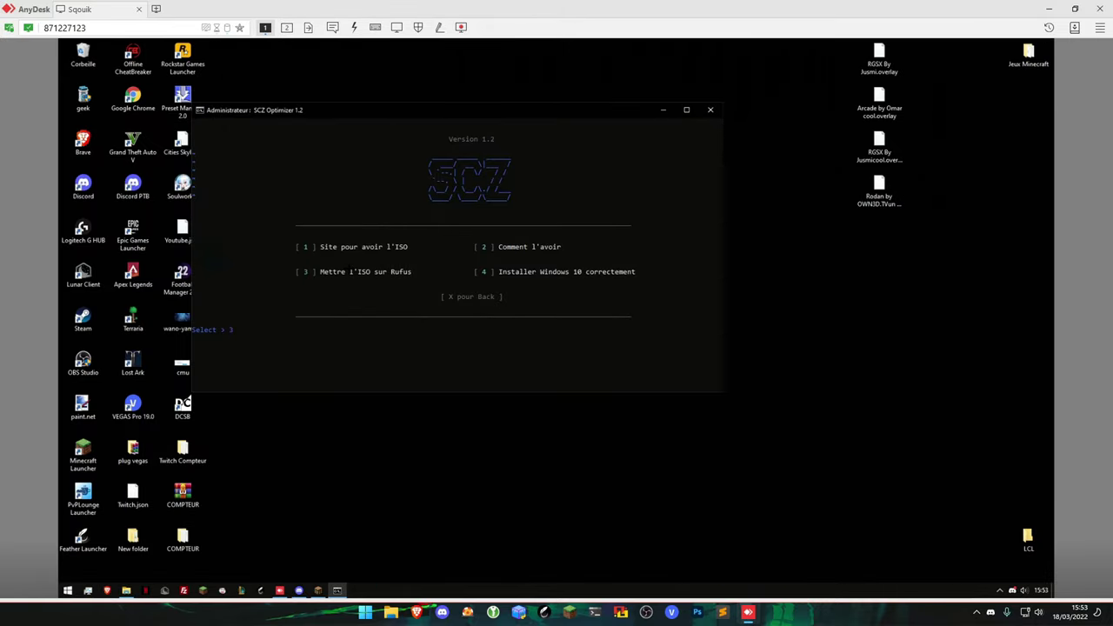
key(Return)
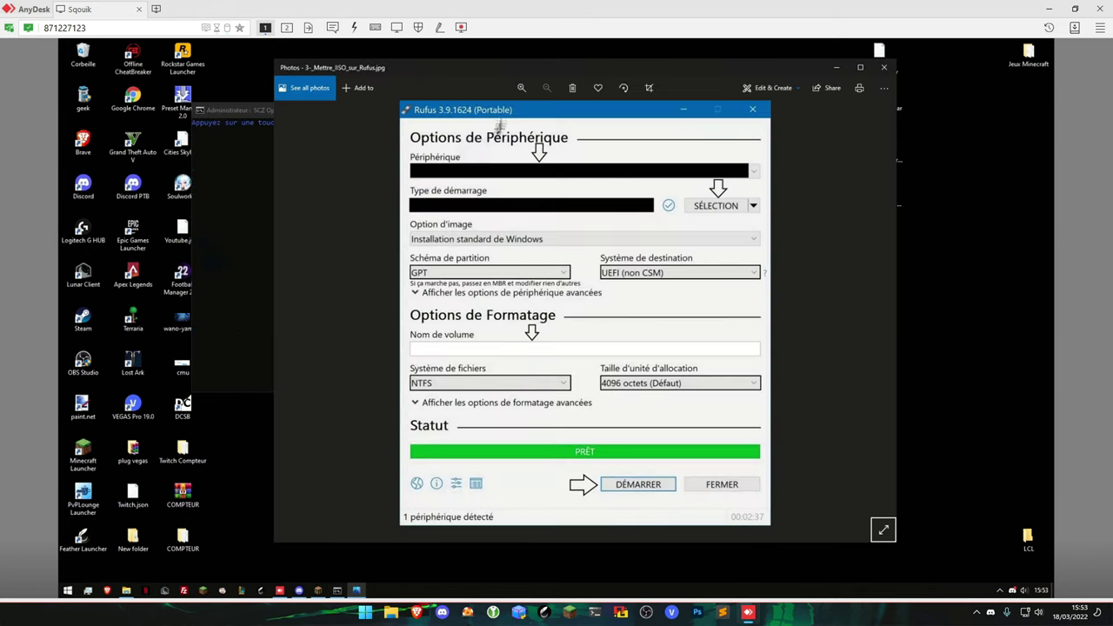
Reopen the Brave browser over the guide image and search the web for rufus.
click(107, 590)
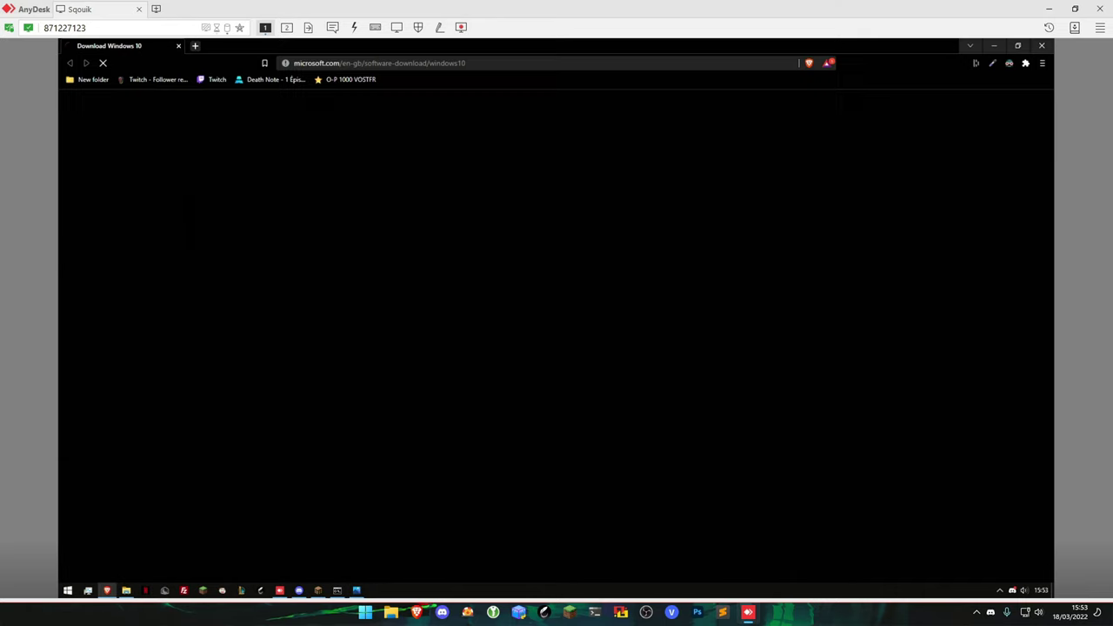
click(378, 63)
text(rufus)
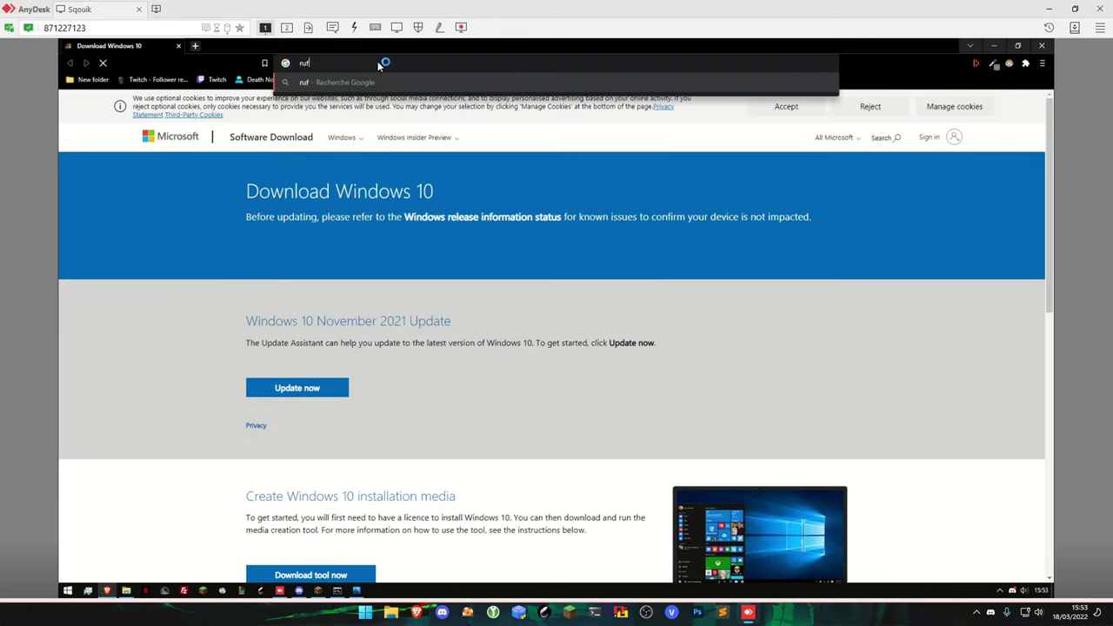
key(Return)
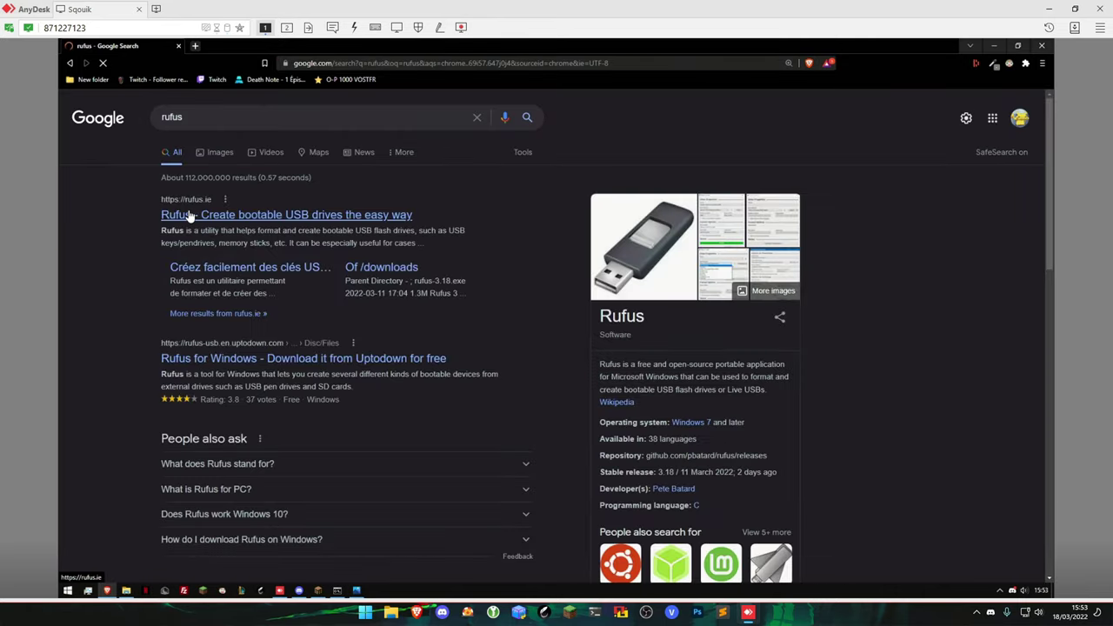
Open the rufus.ie site from the results, go to its Rufus 3.18 download link, and close the browser.
click(183, 212)
scroll(328, 301, down, 10)
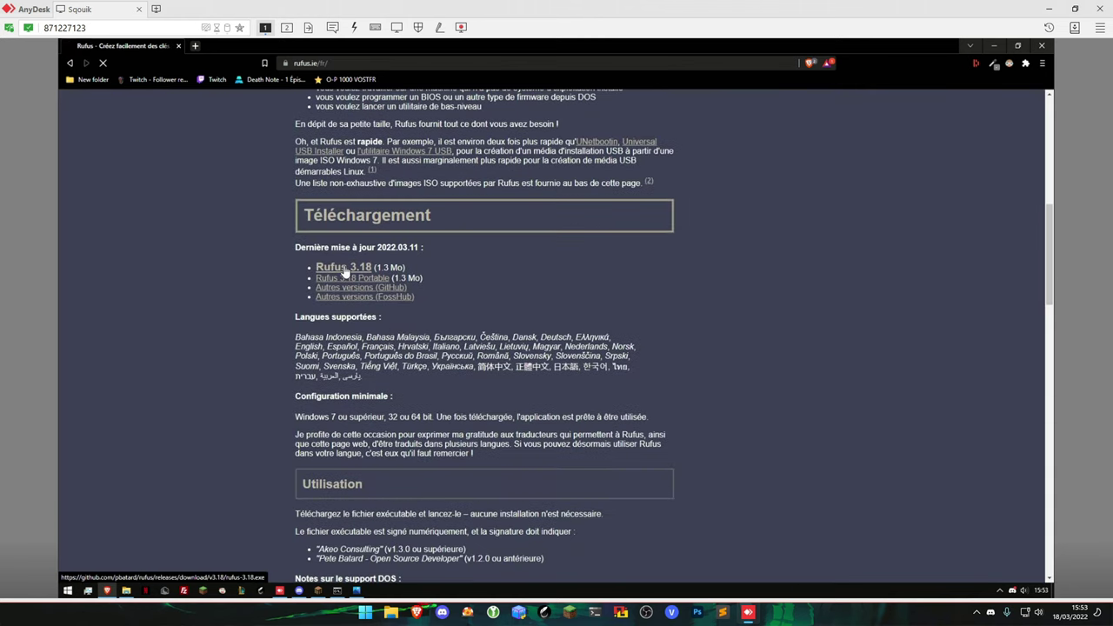
click(345, 272)
click(520, 300)
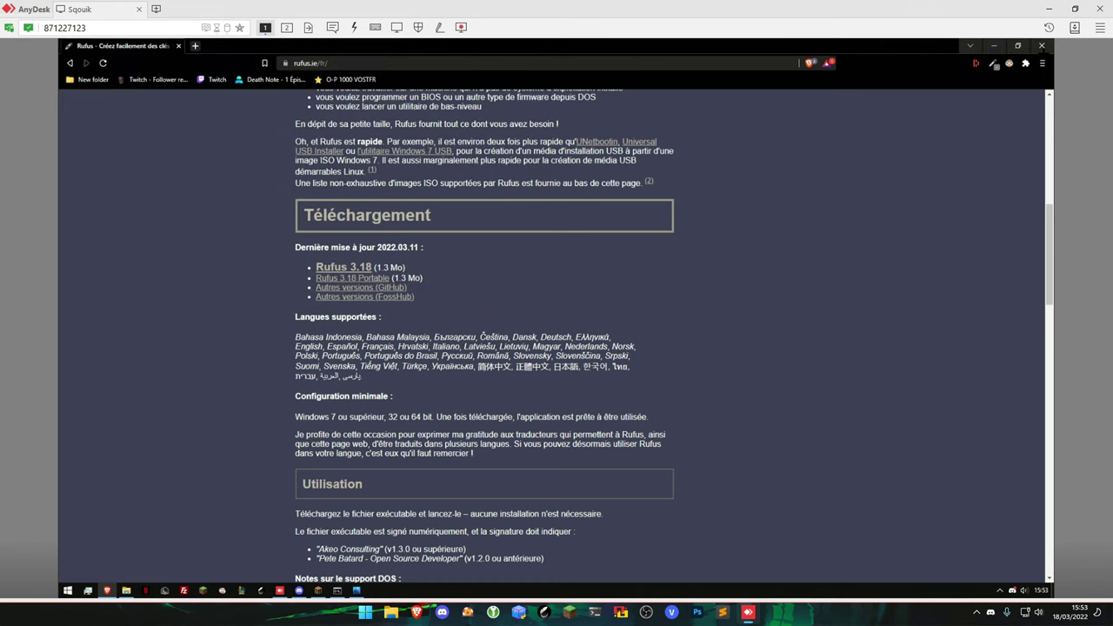
click(1042, 45)
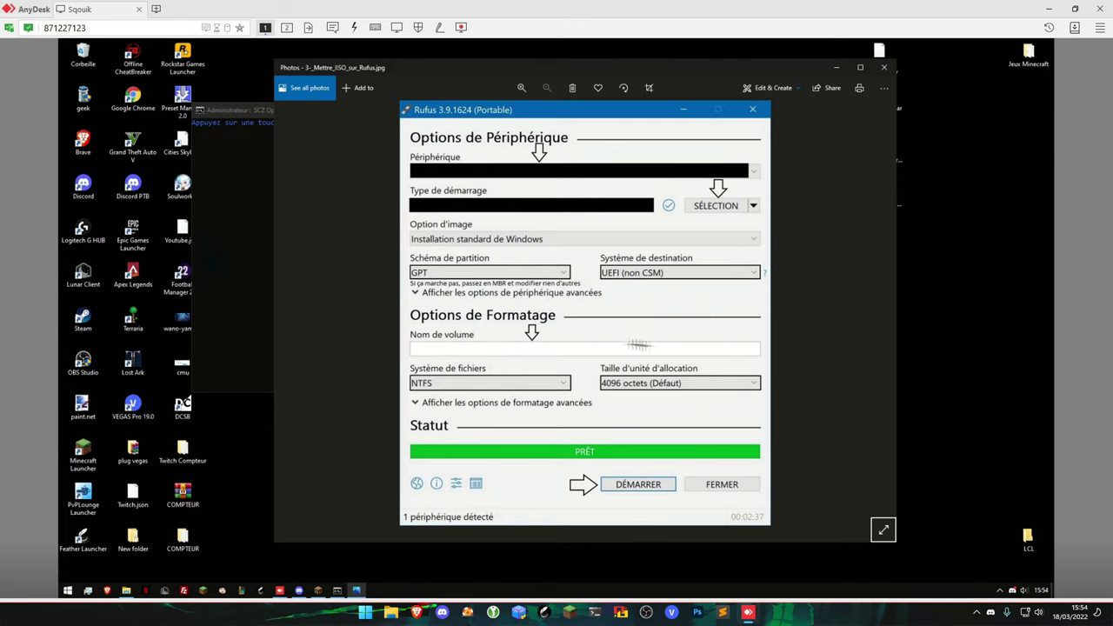
Close the Rufus guide image and open the "Installer Windows 10 correctement" video with option 4.
click(884, 67)
key(Return)
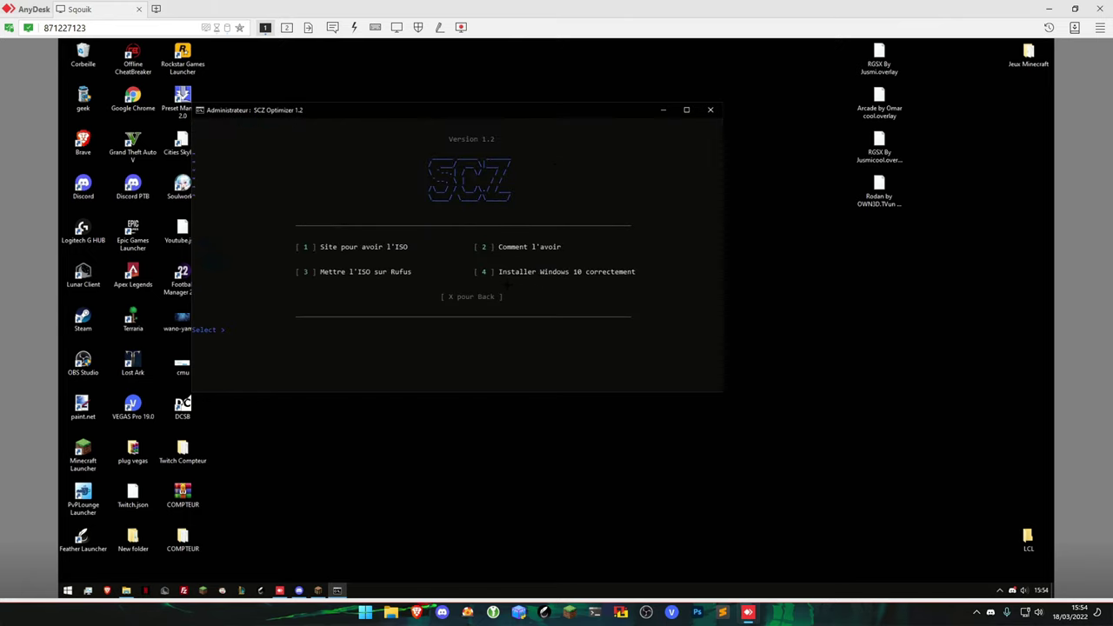
text(4)
key(Return)
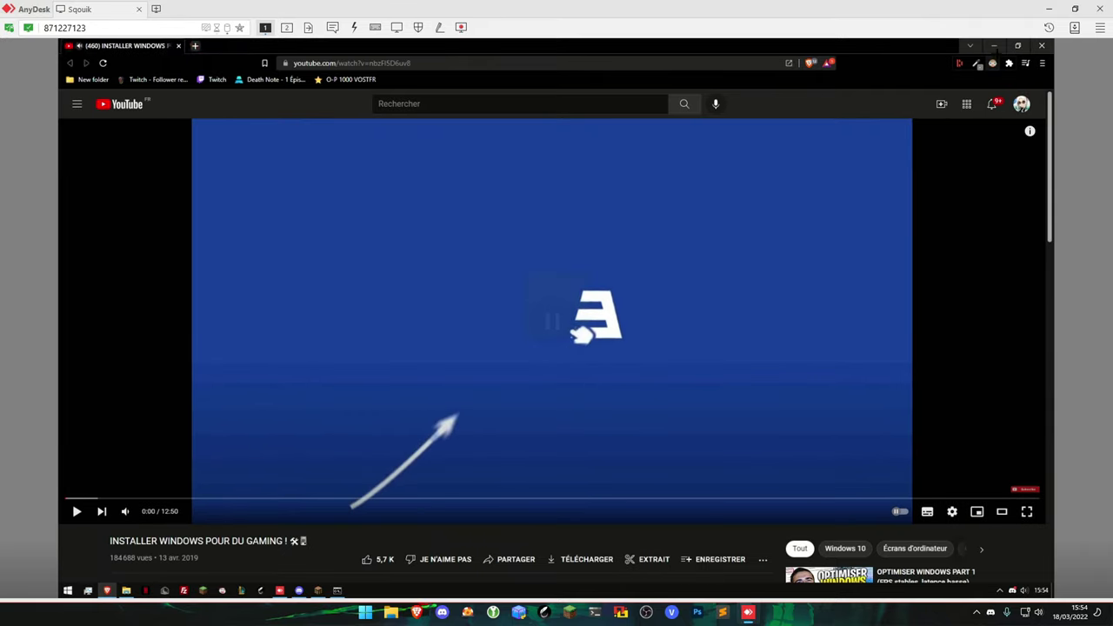
Minimize the video, read the installation instructions in SCZ Optimizer while highlighting the restart line, and continue past them.
click(994, 45)
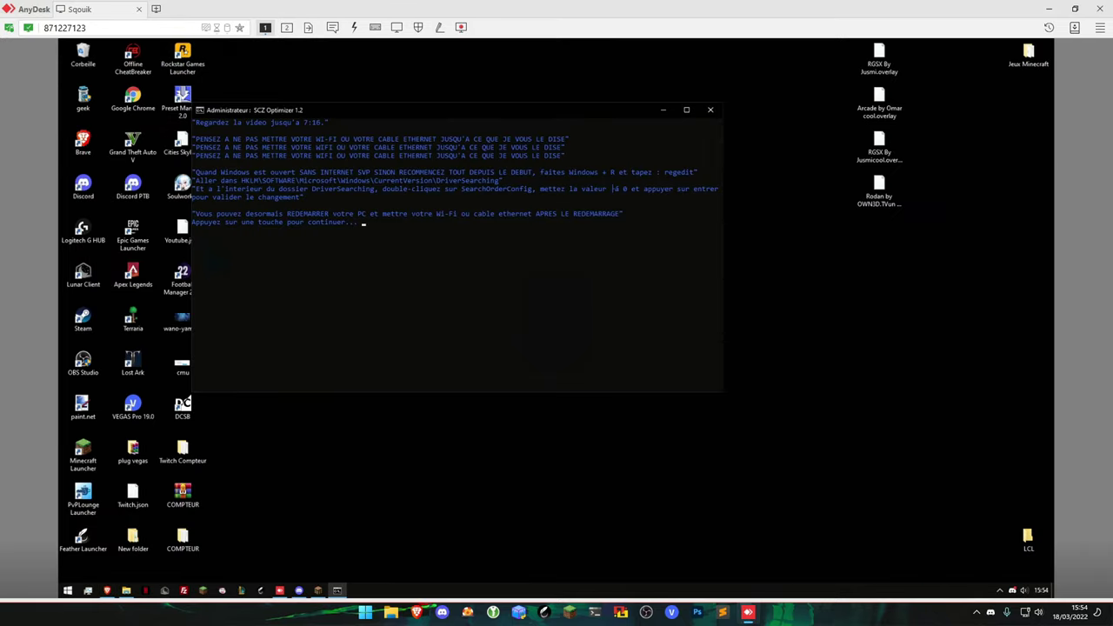
click(362, 109)
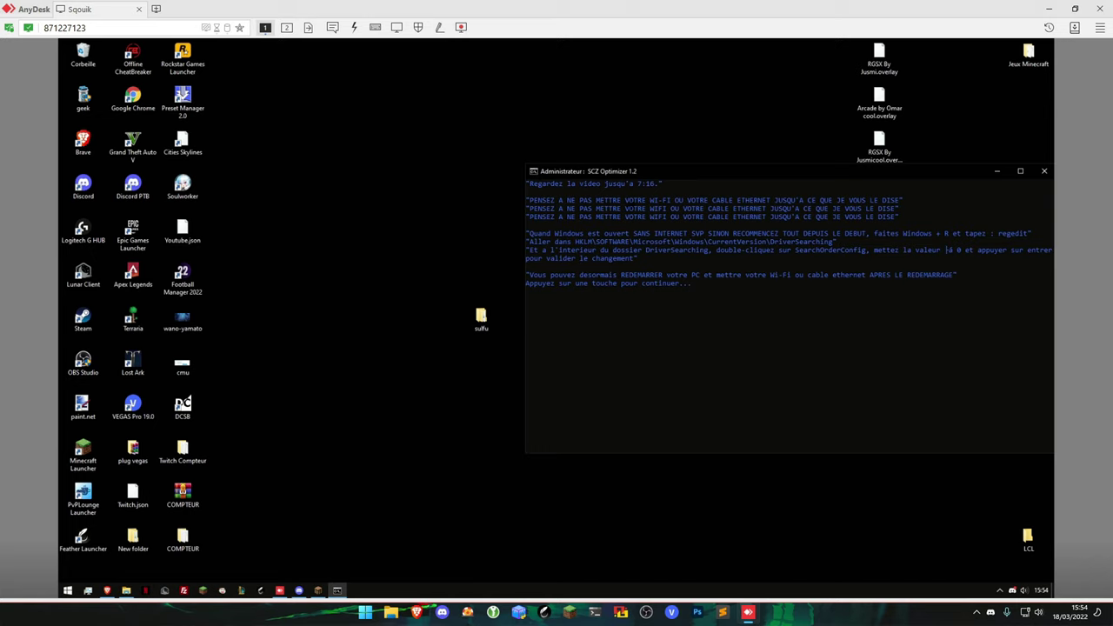
drag(739, 171, 644, 184)
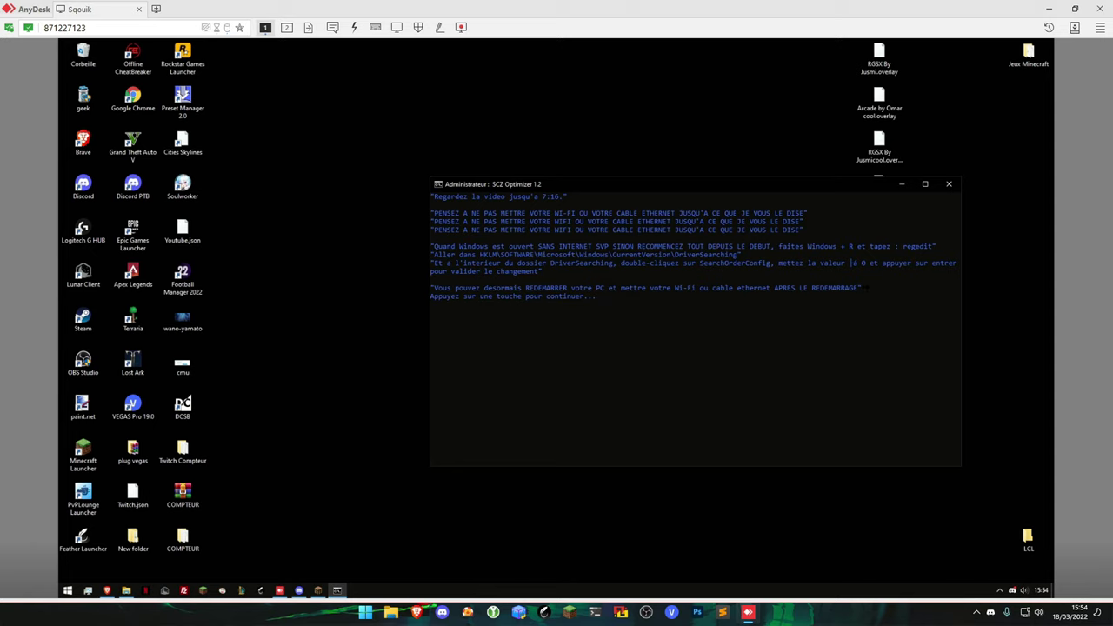
drag(862, 288, 429, 287)
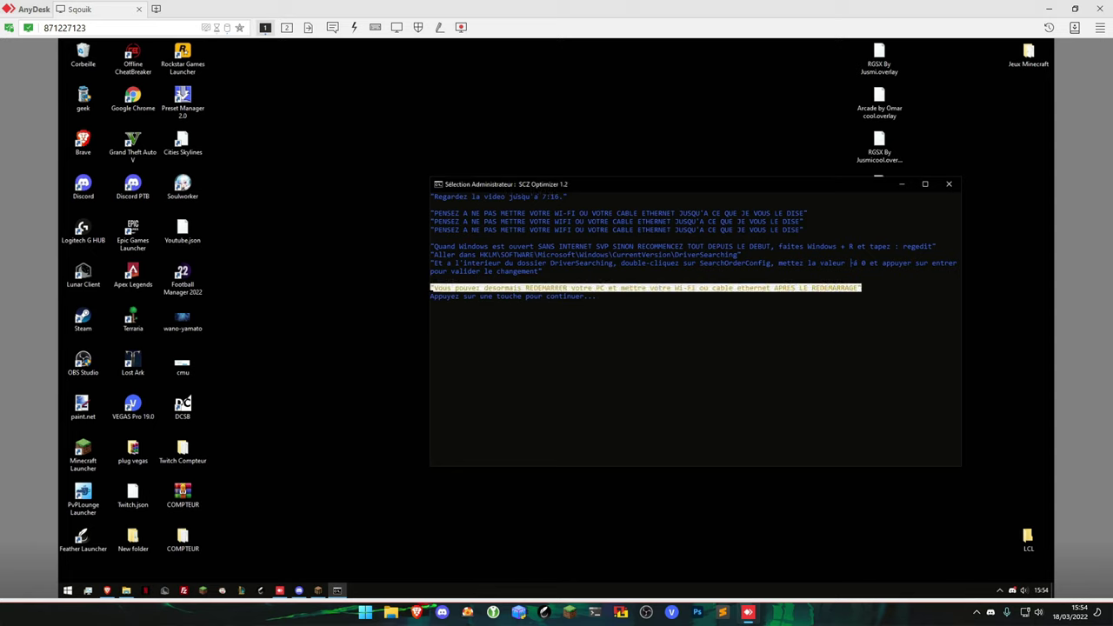
key(ctrl+c)
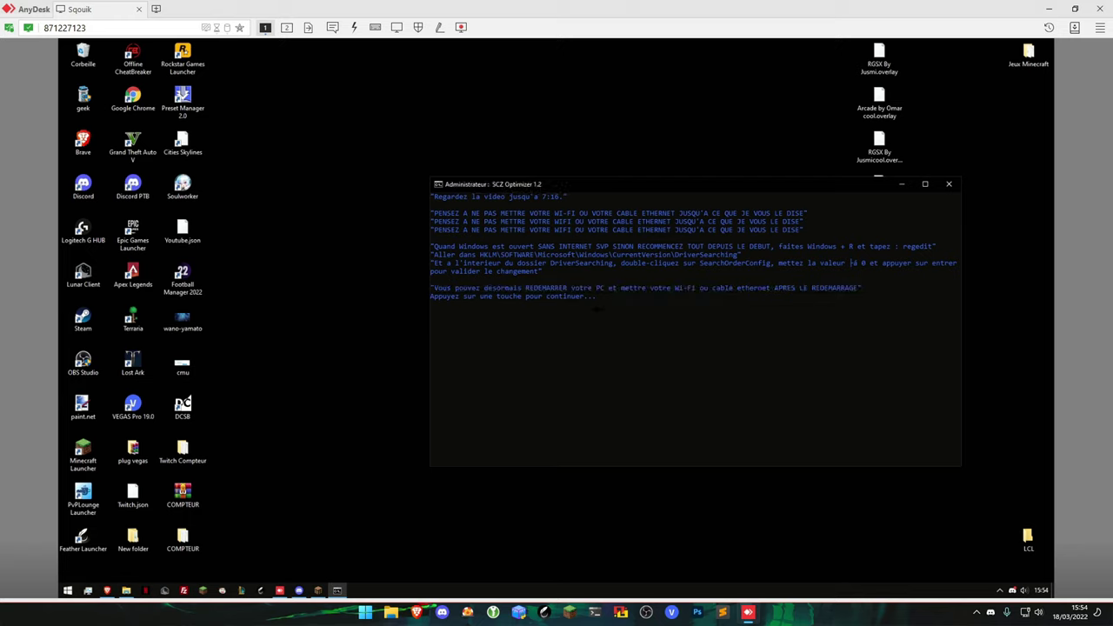
key(Return)
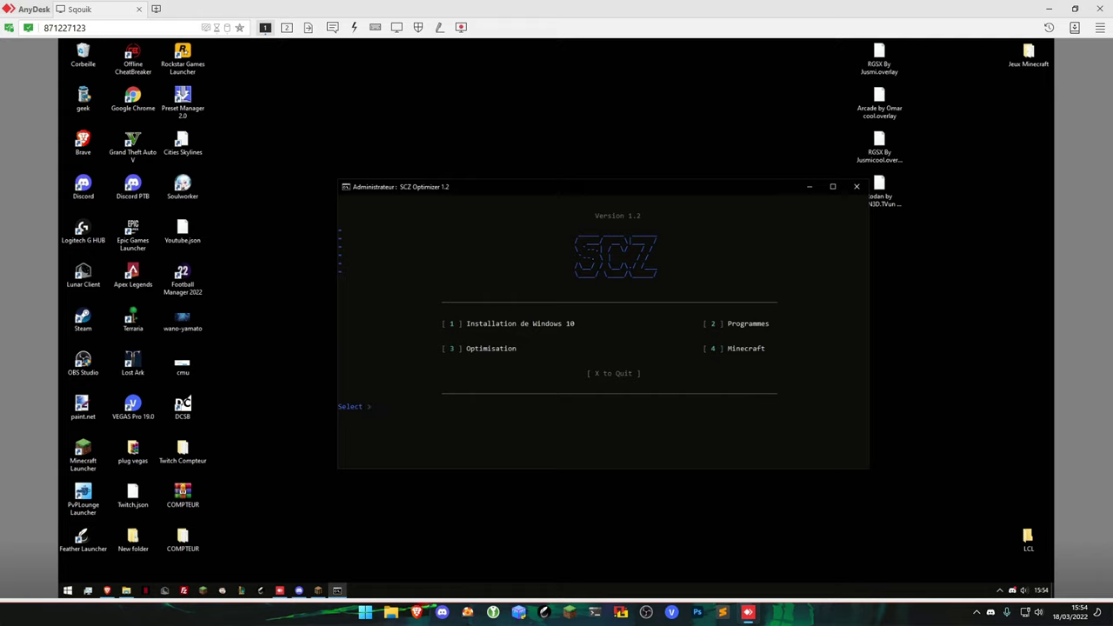
Enter the Programmes section from the main menu, run Ninite with option 1, and close its installer once finished.
key(Return)
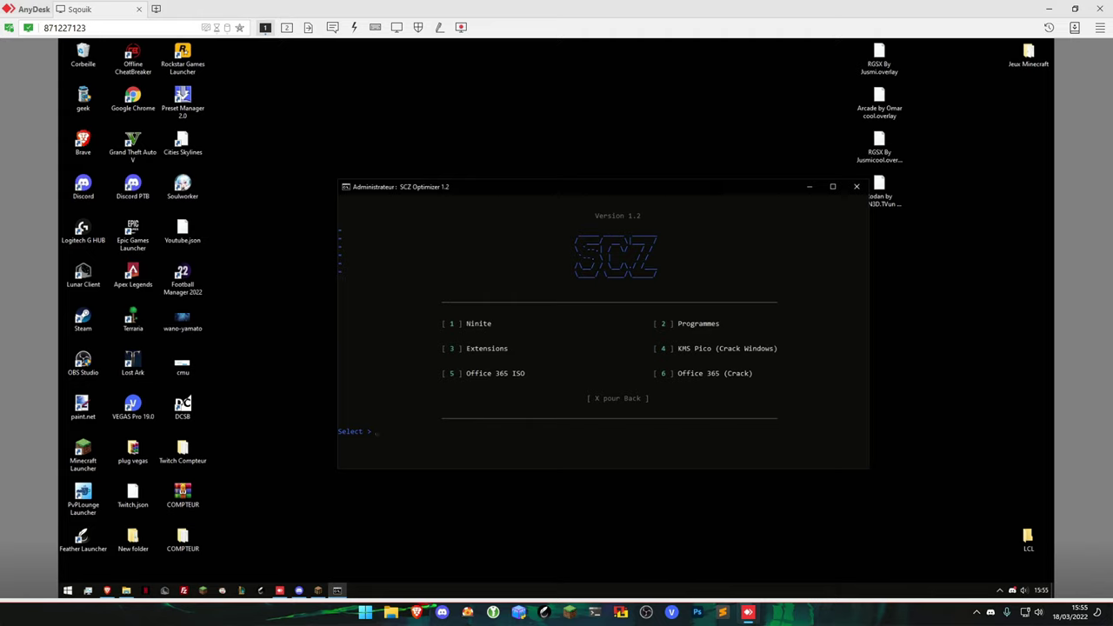
text(1)
key(Return)
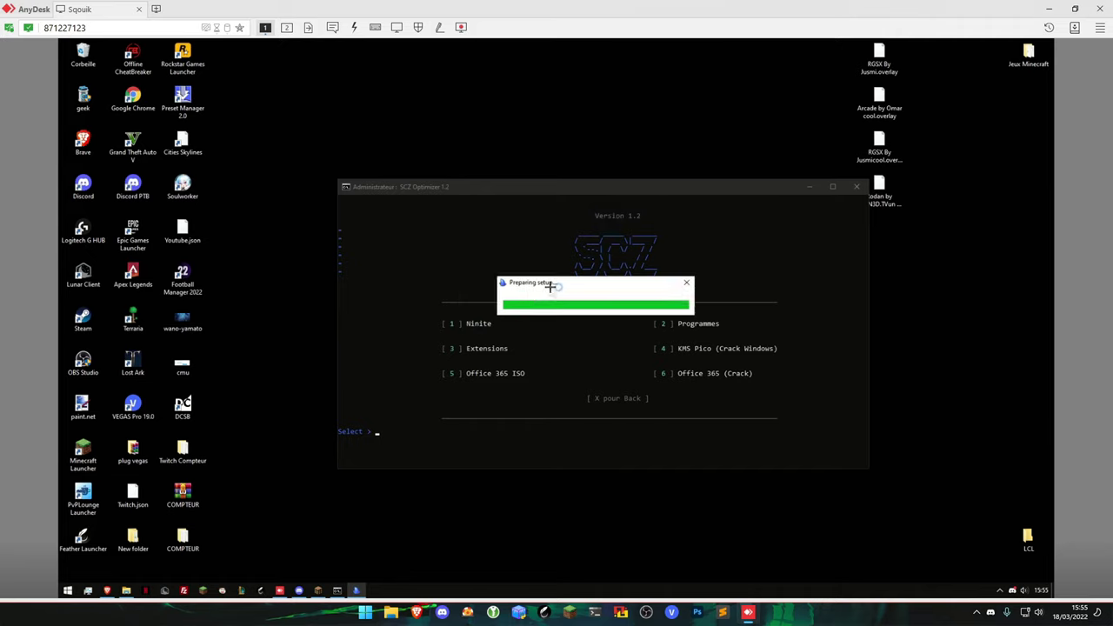
click(431, 281)
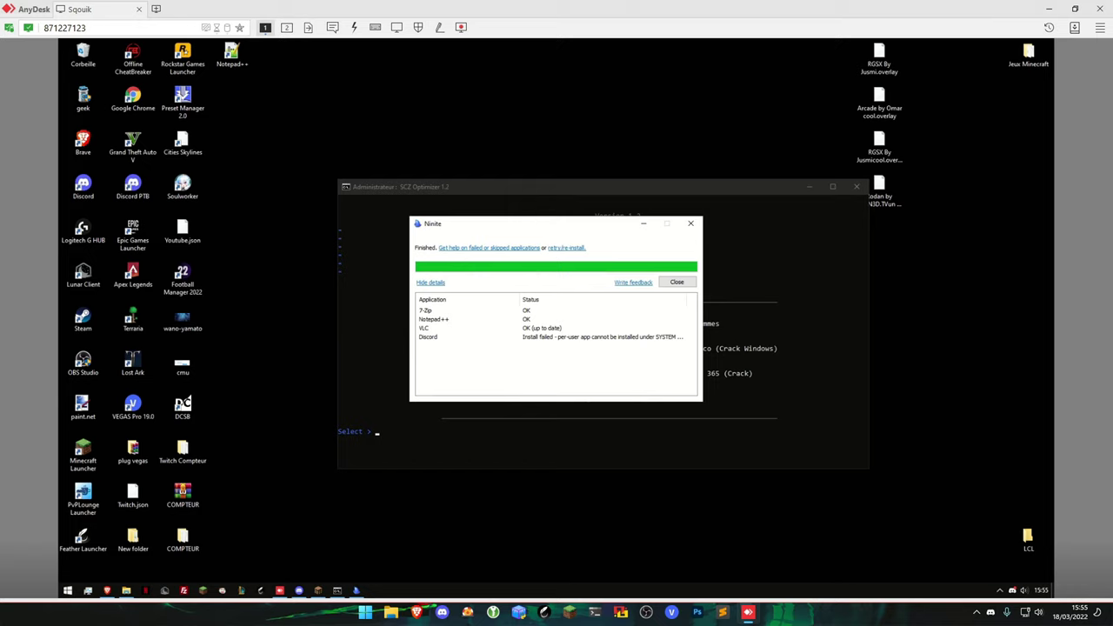
click(677, 281)
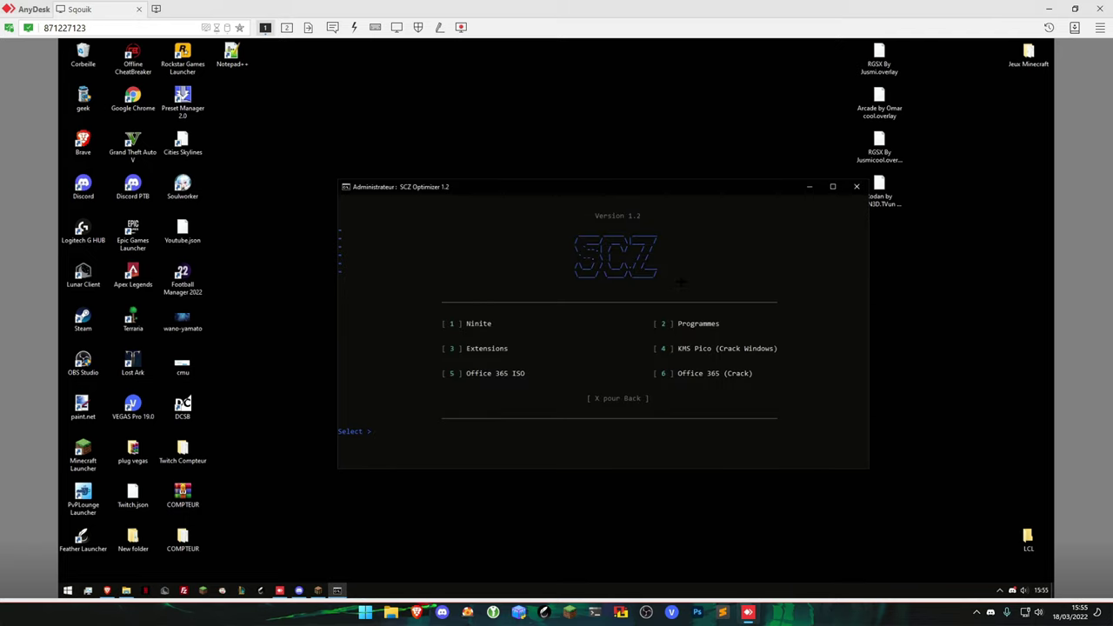
Start the Programmes installation with option 2 and try to cancel the installer downloads that open.
text(2)
key(Return)
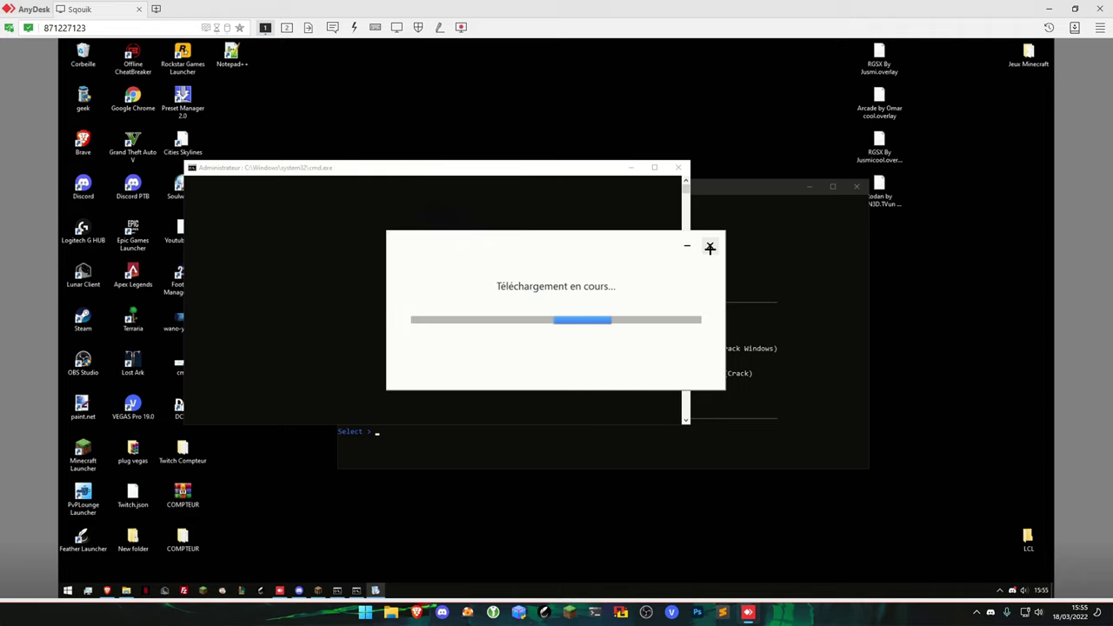
click(710, 247)
click(603, 329)
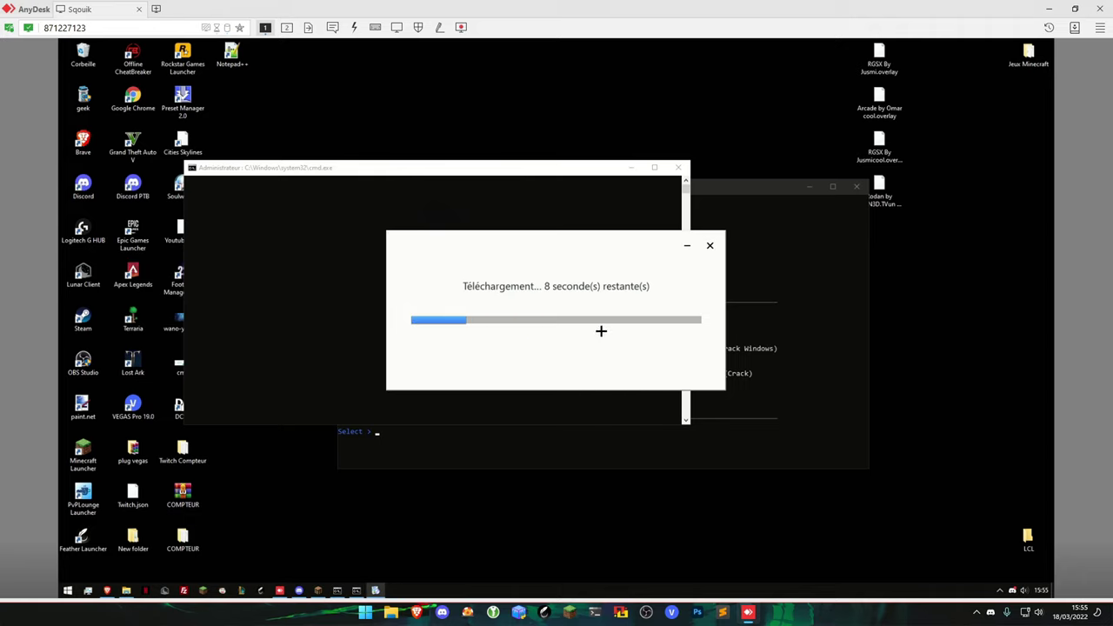
click(710, 247)
click(560, 329)
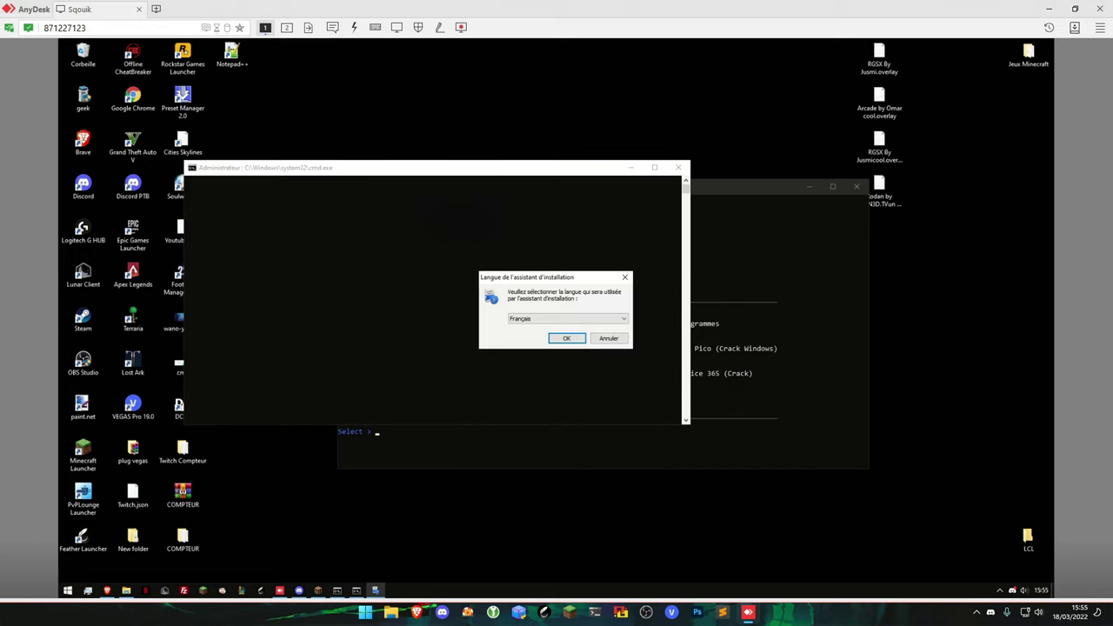
Accept Français as the setup language and install Lightshot 5.5.0.7.
click(568, 339)
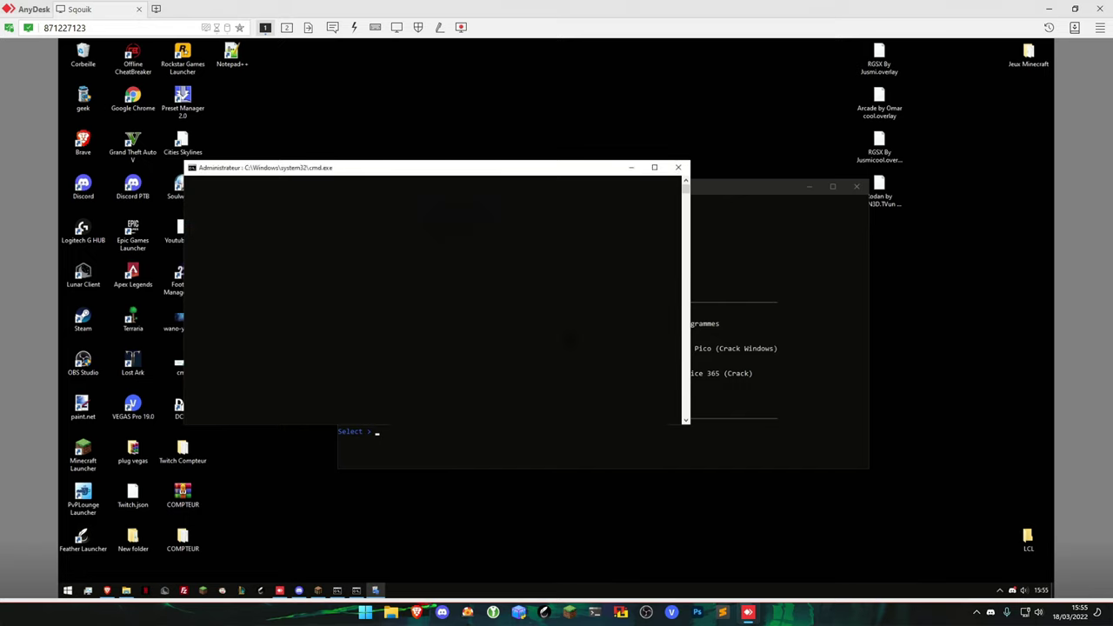
click(613, 398)
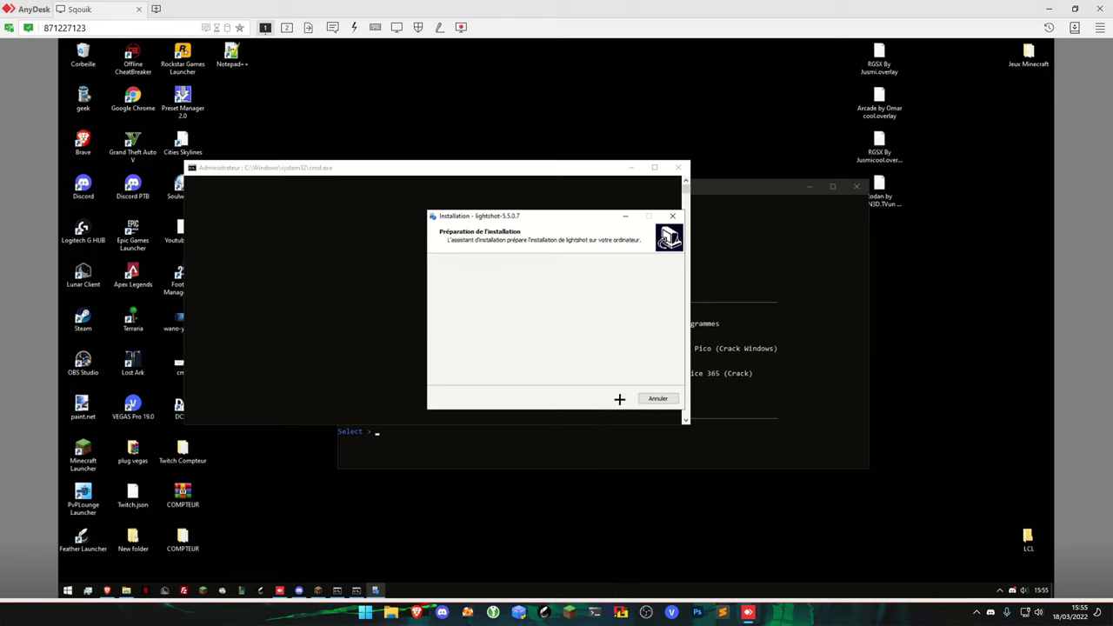
click(614, 398)
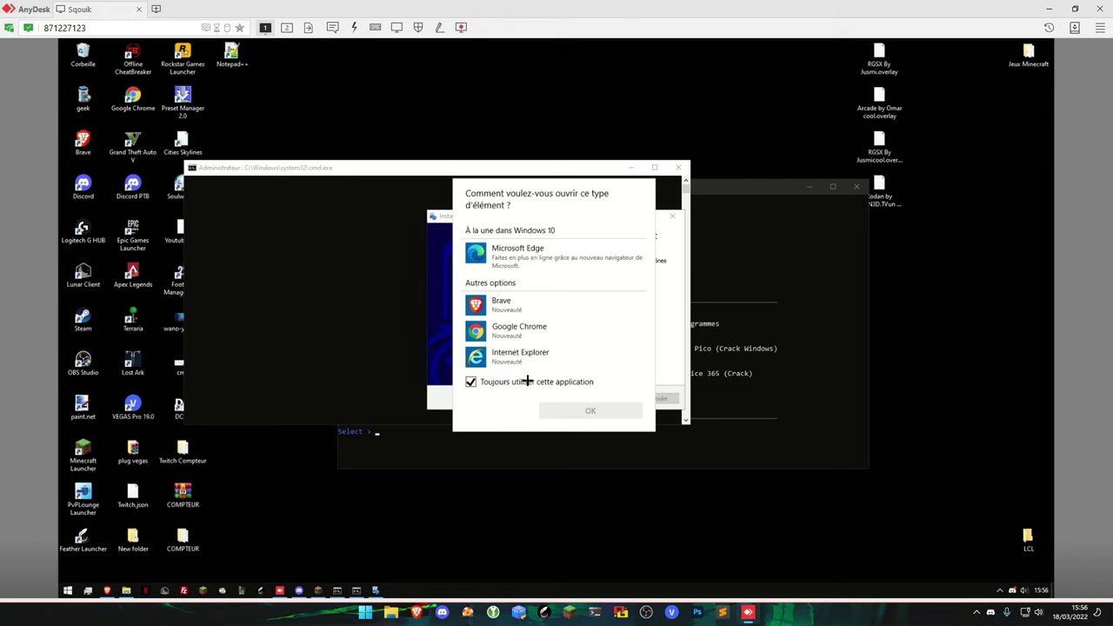
Choose Brave to open the Lightshot web page and finish the Lightshot setup.
click(527, 381)
click(504, 305)
click(574, 405)
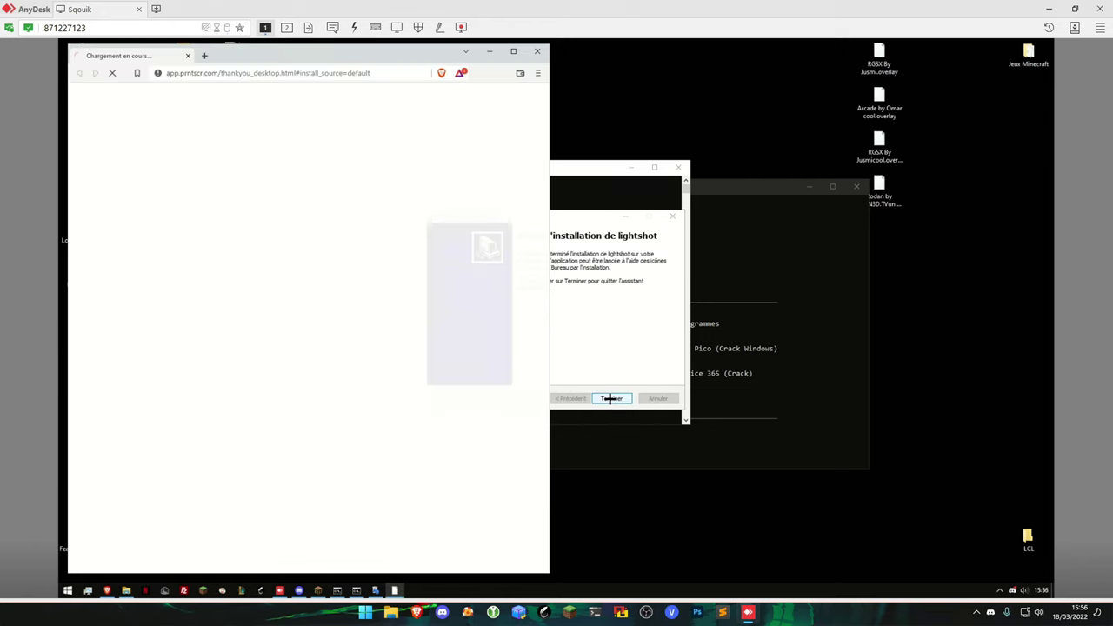
click(610, 398)
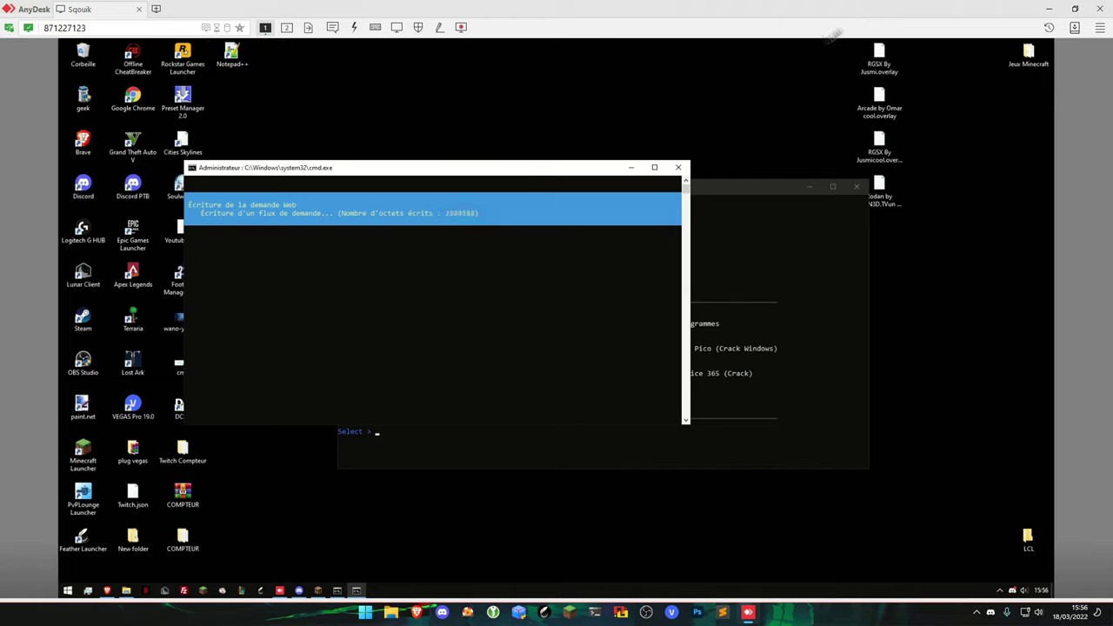
Minimize the AnyDesk session, capture a desktop area of about 1294x646 pixels, and draw a red circle around the SCZ Optimizer.exe icon.
click(1050, 9)
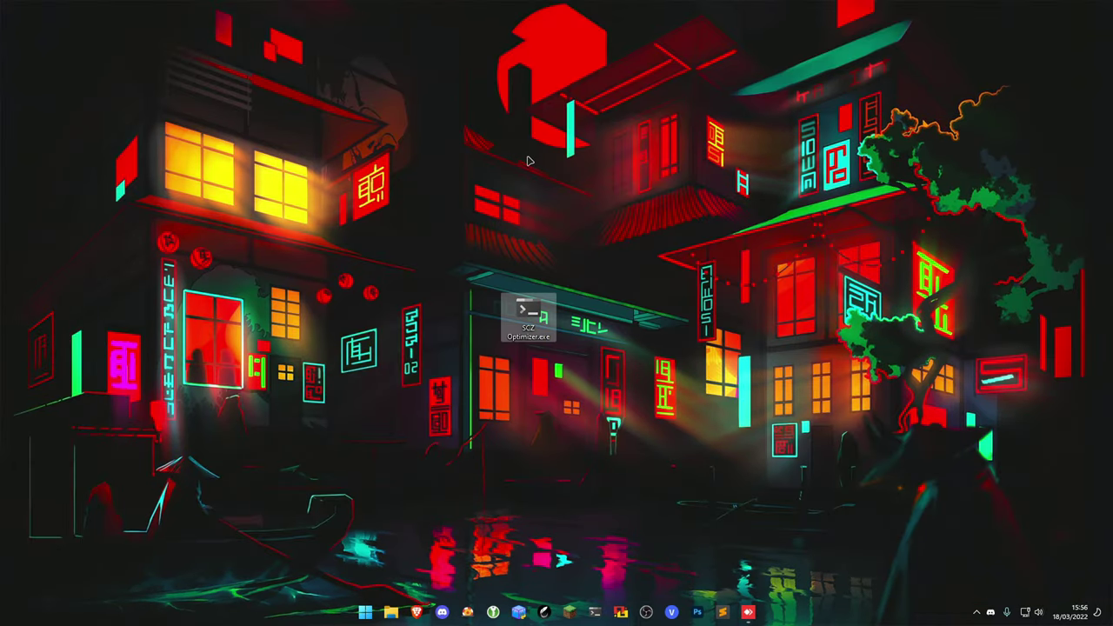
key(Print)
drag(157, 111, 906, 485)
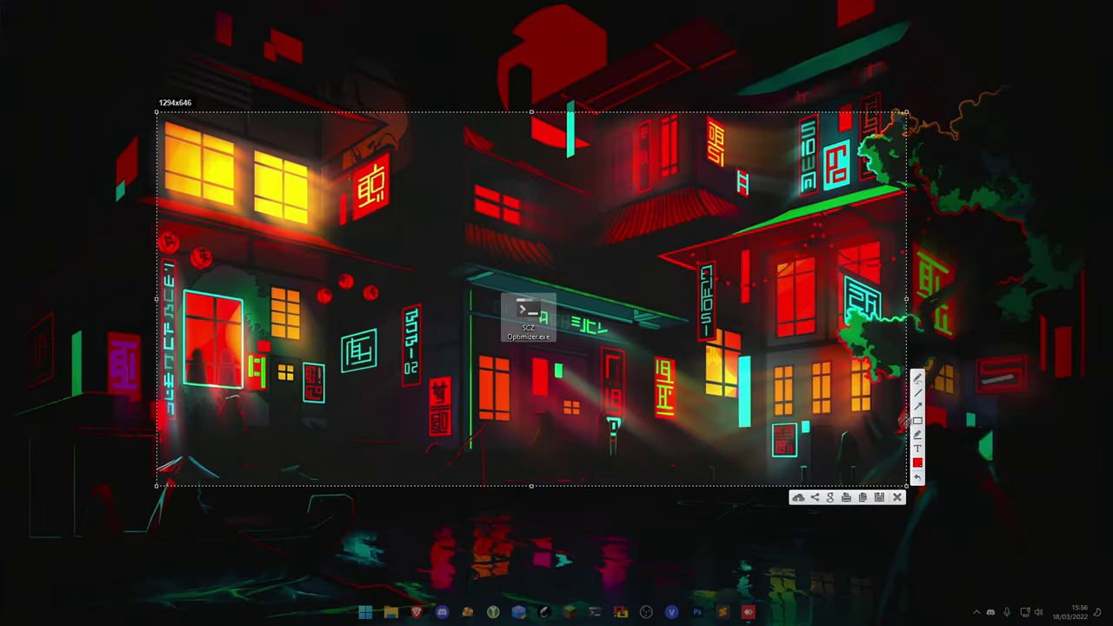
click(918, 380)
mouse_move(552, 307)
mouse_down()
mouse_move(522, 235)
mouse_move(591, 366)
mouse_up()
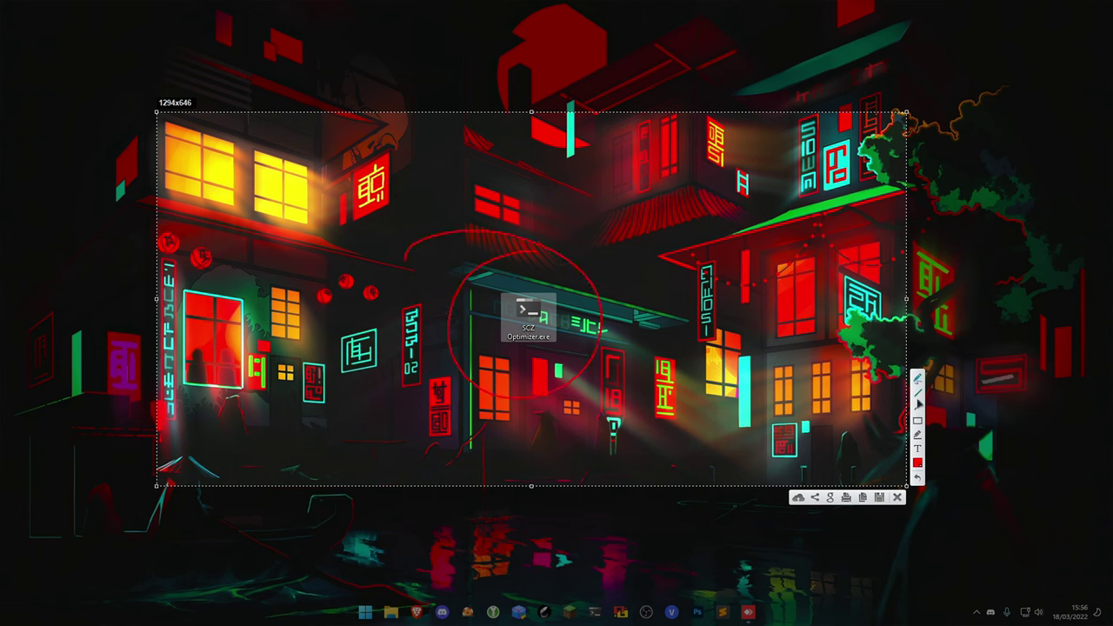
Draw four red arrows pointing toward the circled icon and copy the annotated screenshot.
click(917, 406)
drag(755, 424, 652, 365)
drag(415, 434, 452, 408)
drag(696, 233, 609, 289)
drag(355, 271, 451, 325)
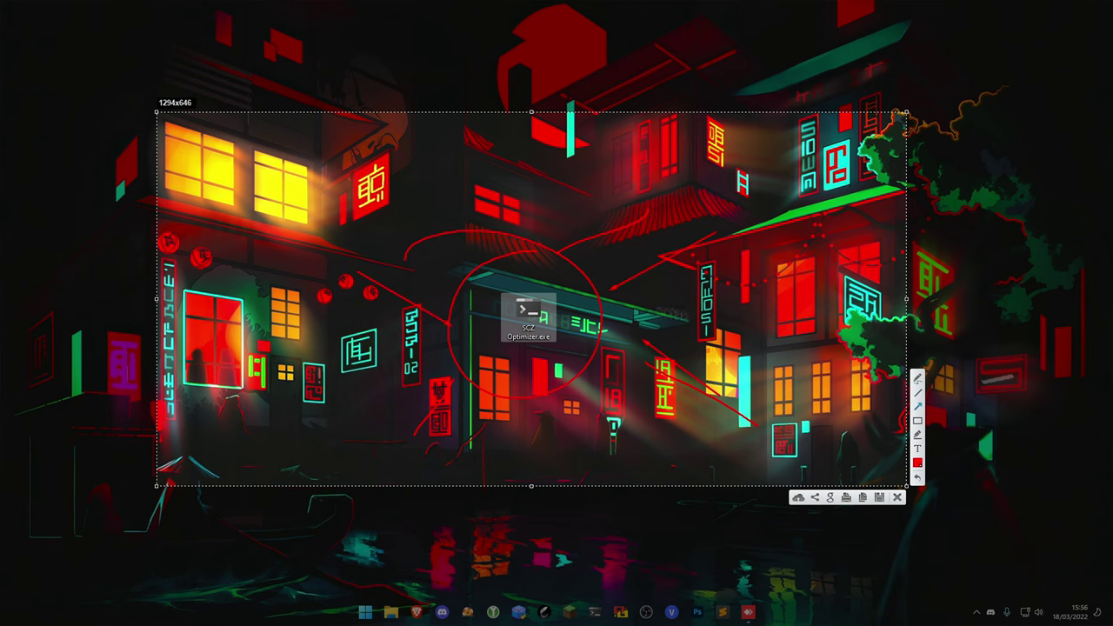
key(ctrl+c)
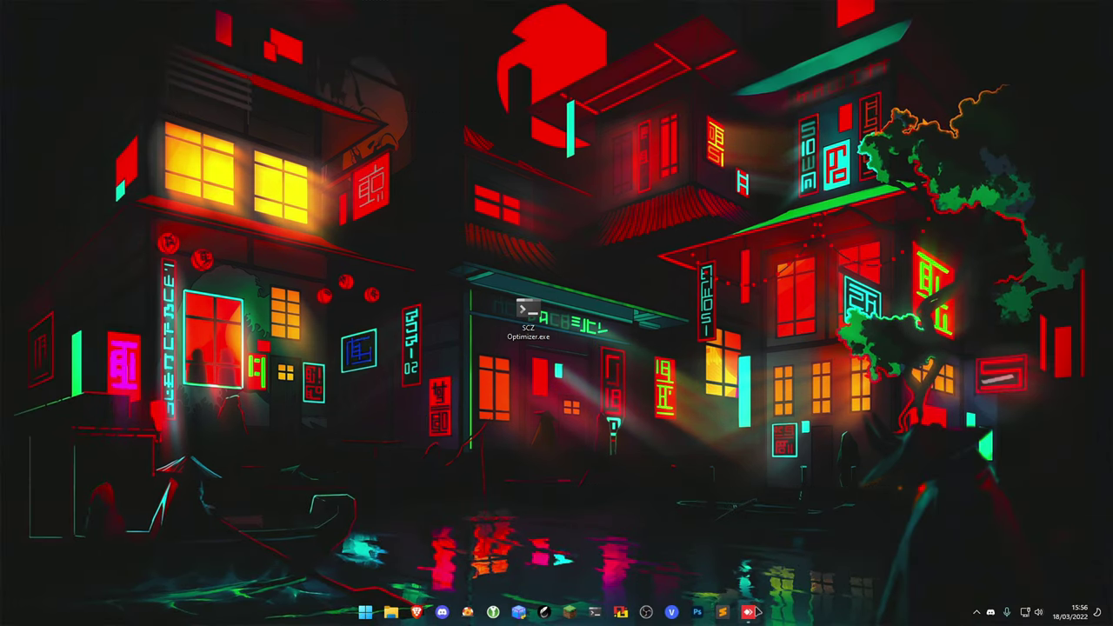
Switch back to the AnyDesk session and try to launch Control Panel from the remote computer's Run dialog.
click(753, 612)
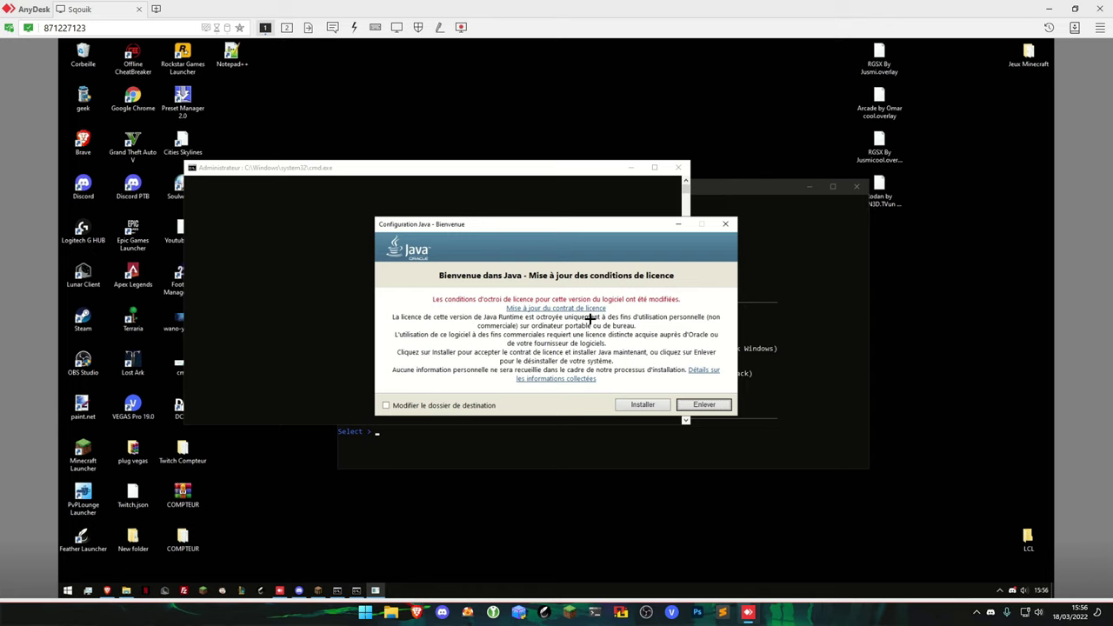
key(super+r)
text(contro)
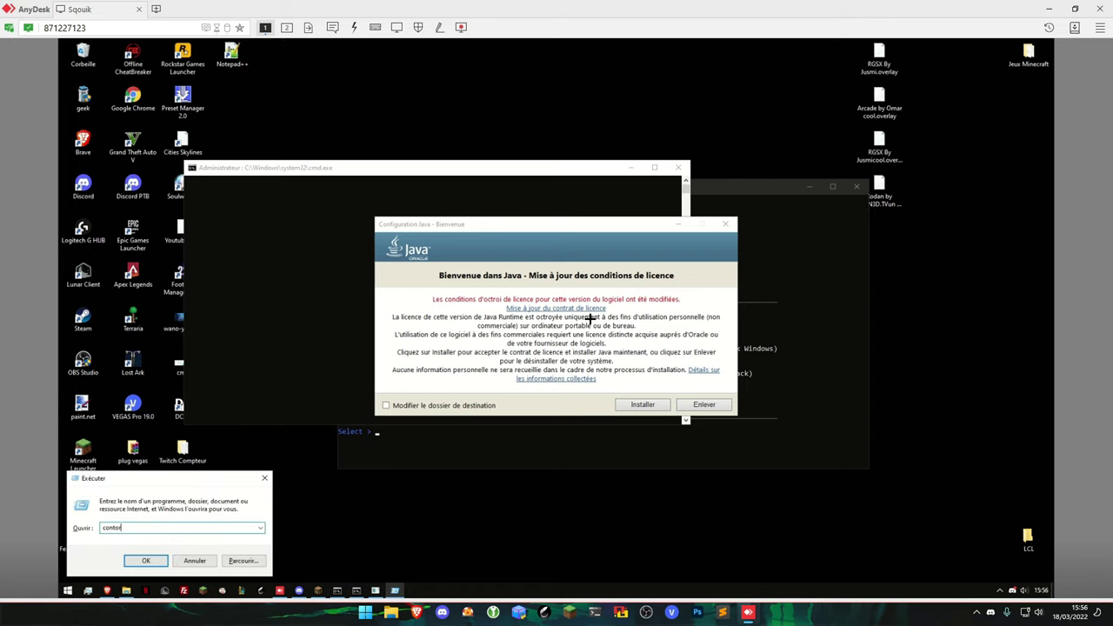
text(l)
key(Return)
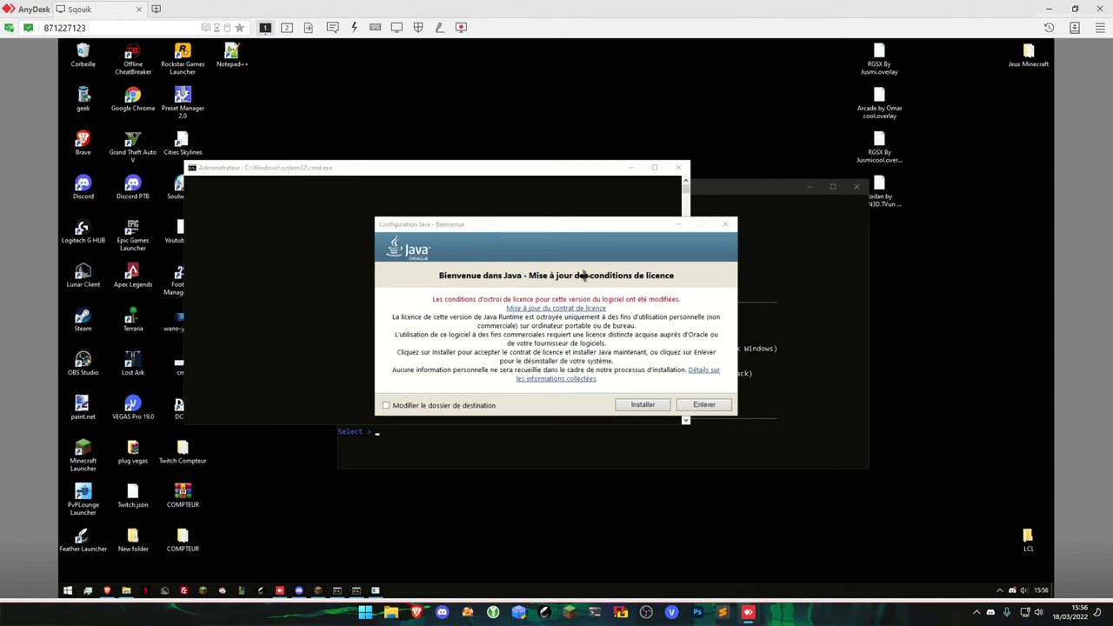
Close the Java setup and confirm cancelling the installation of Java 1.8.0_321.
drag(565, 225, 556, 217)
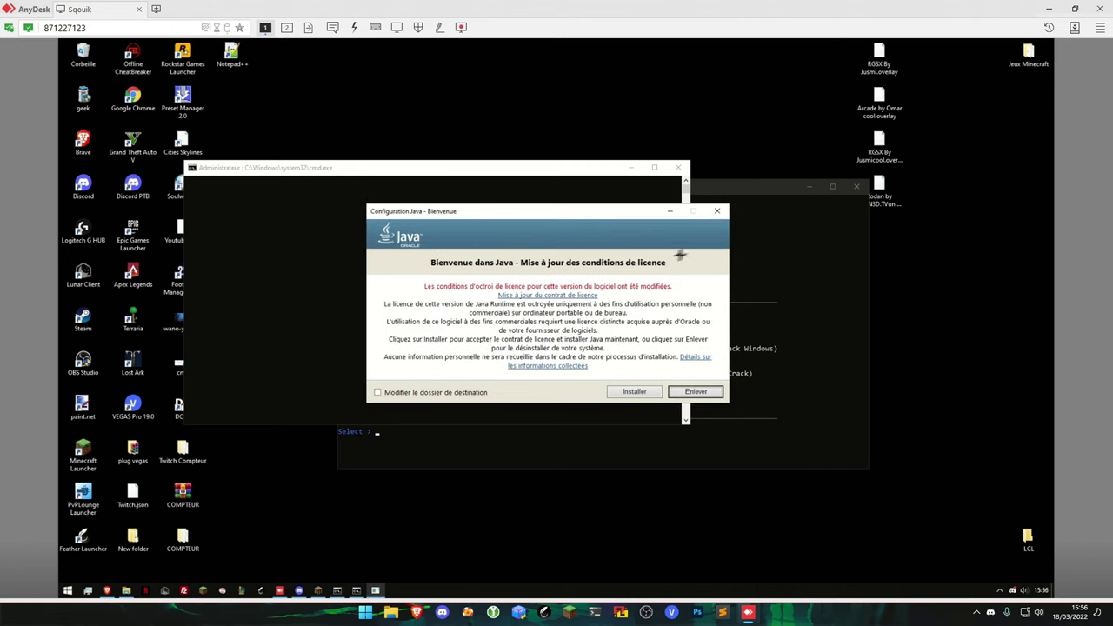
click(718, 211)
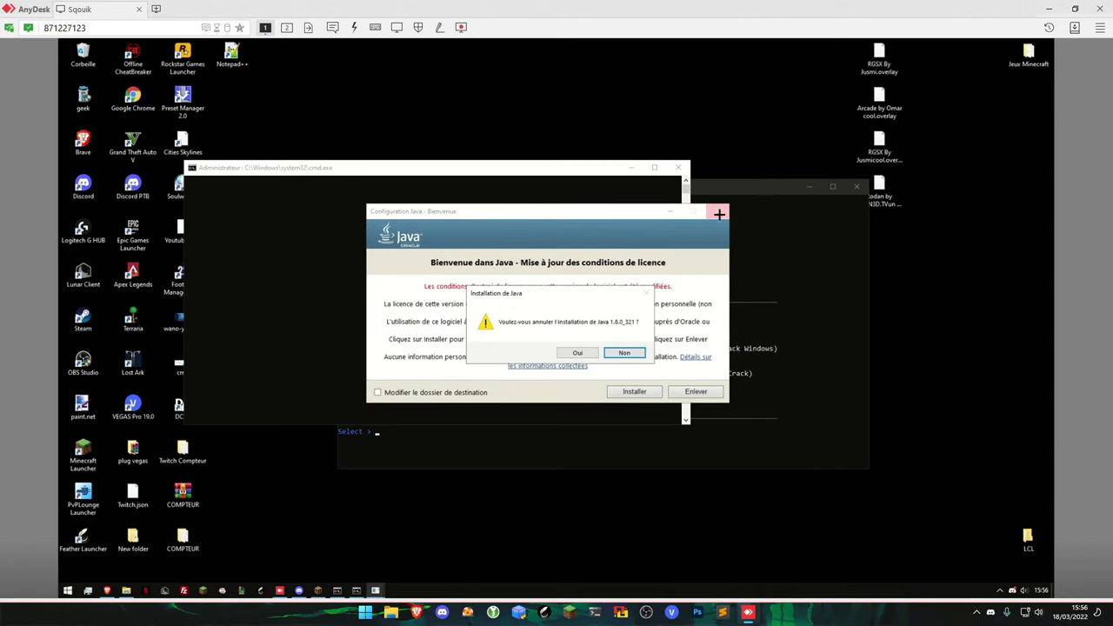
click(574, 353)
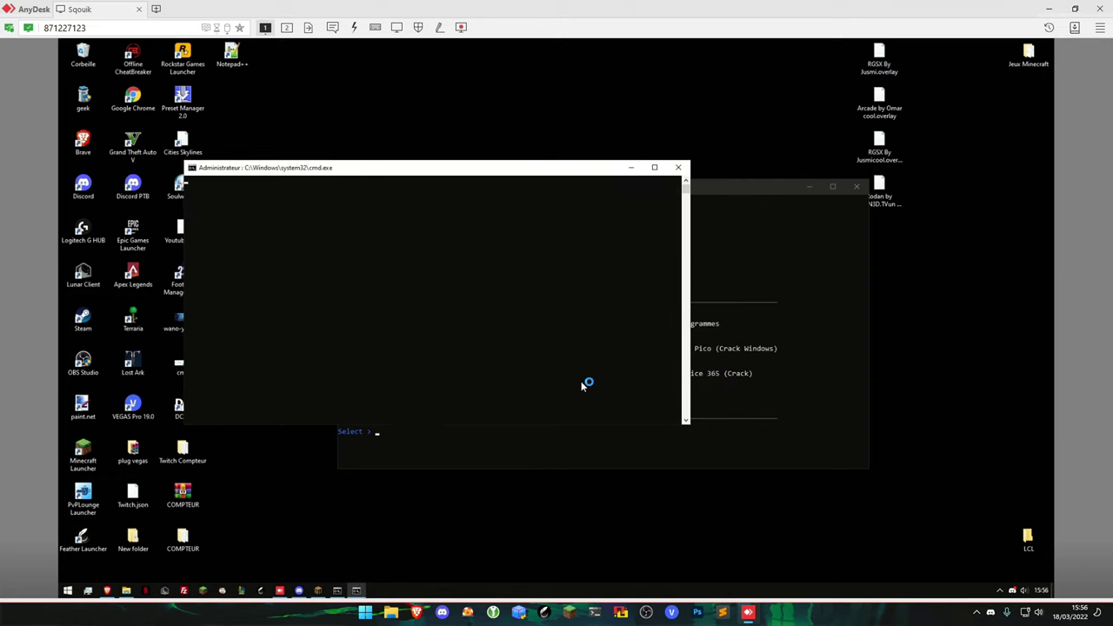
Accept the DirectX licence terms and install the optional DirectX runtime components without the Bing toolbar.
click(273, 268)
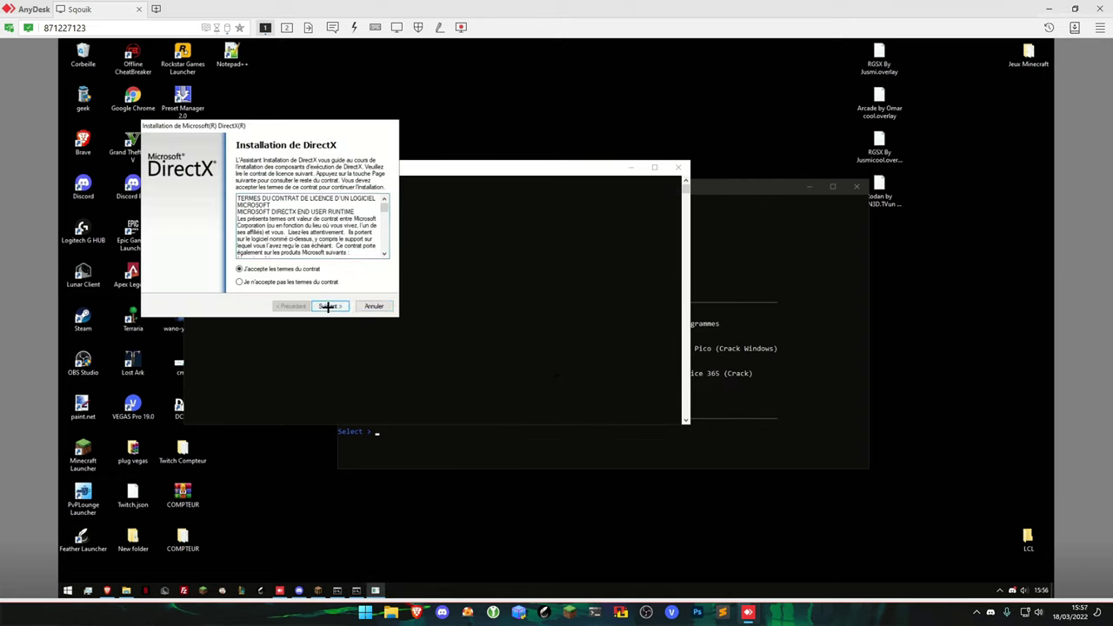
click(328, 306)
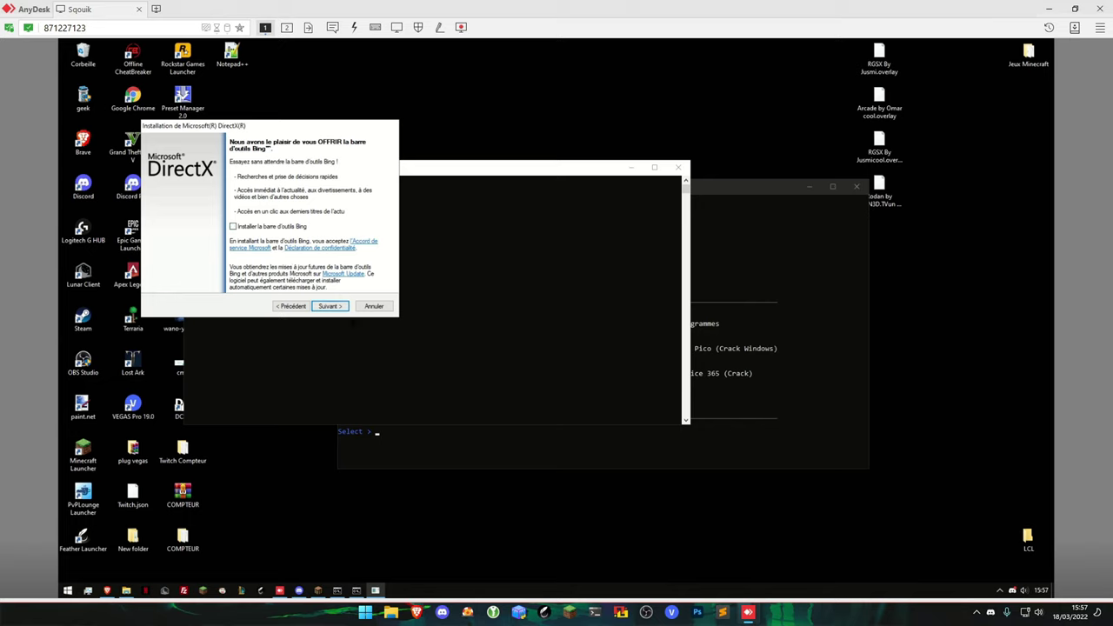
click(333, 306)
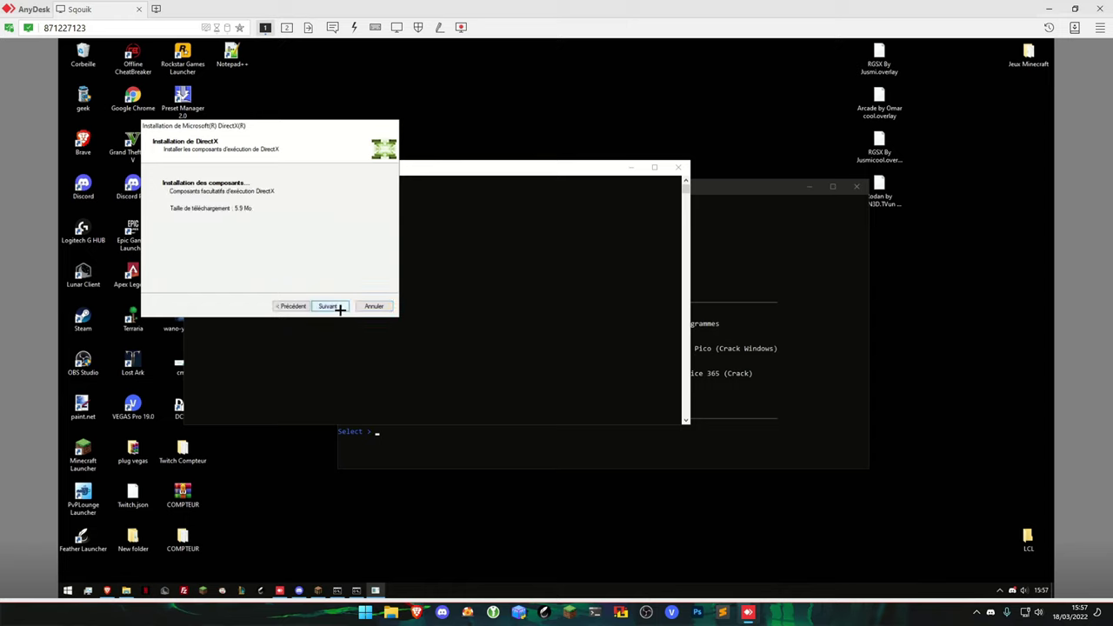
click(326, 309)
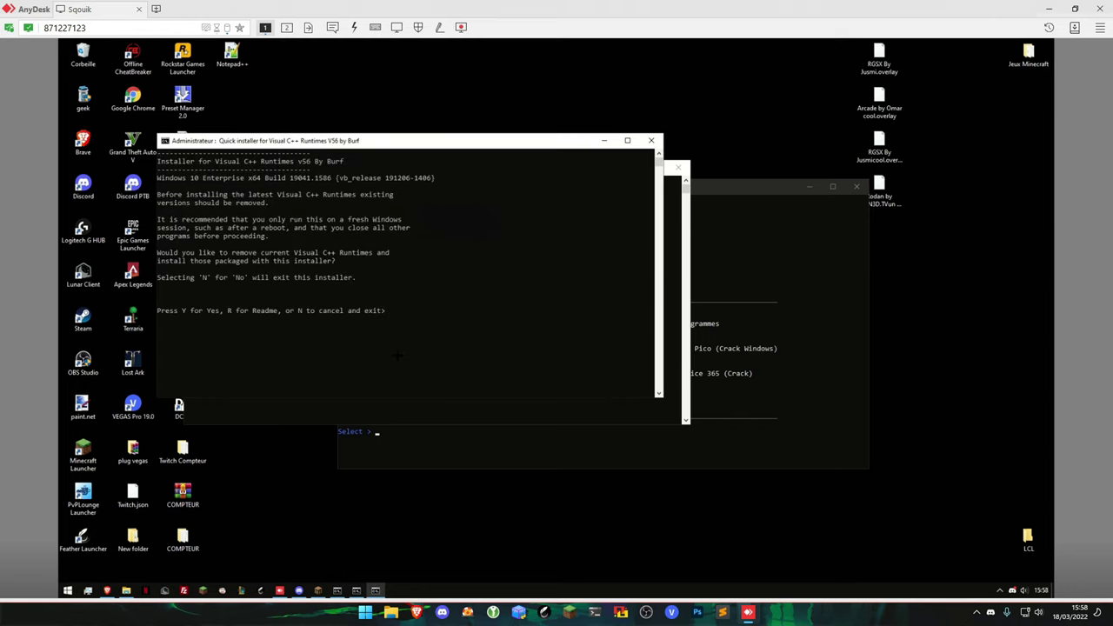
Agree to replace the current Visual C++ Runtimes with the packaged ones, and dismiss the finished command console.
drag(360, 144, 456, 265)
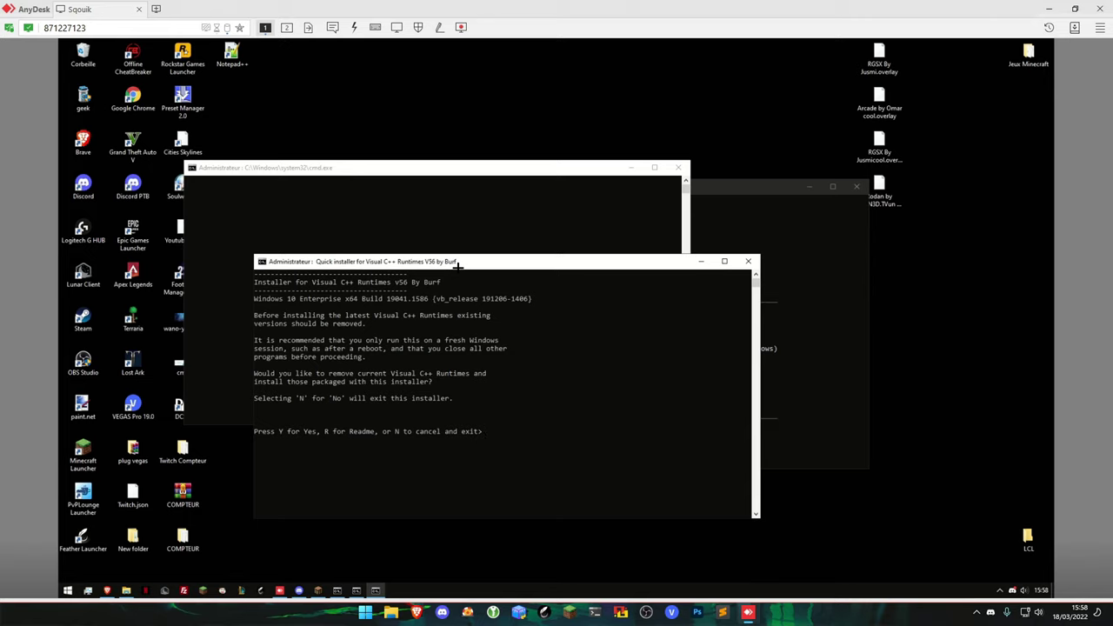
key(y)
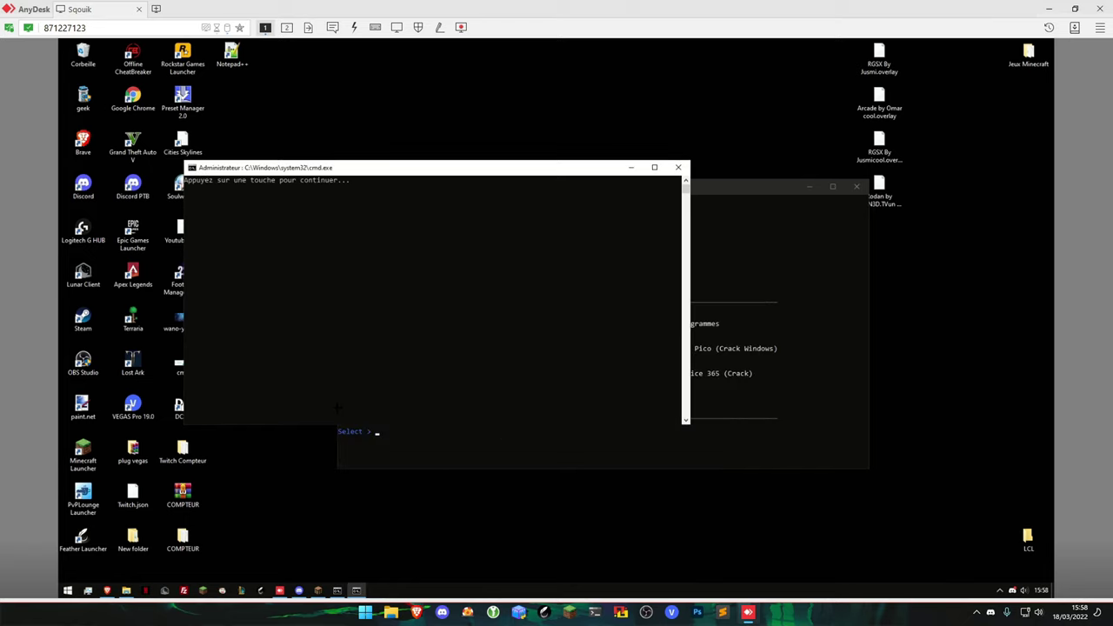
drag(313, 169, 425, 211)
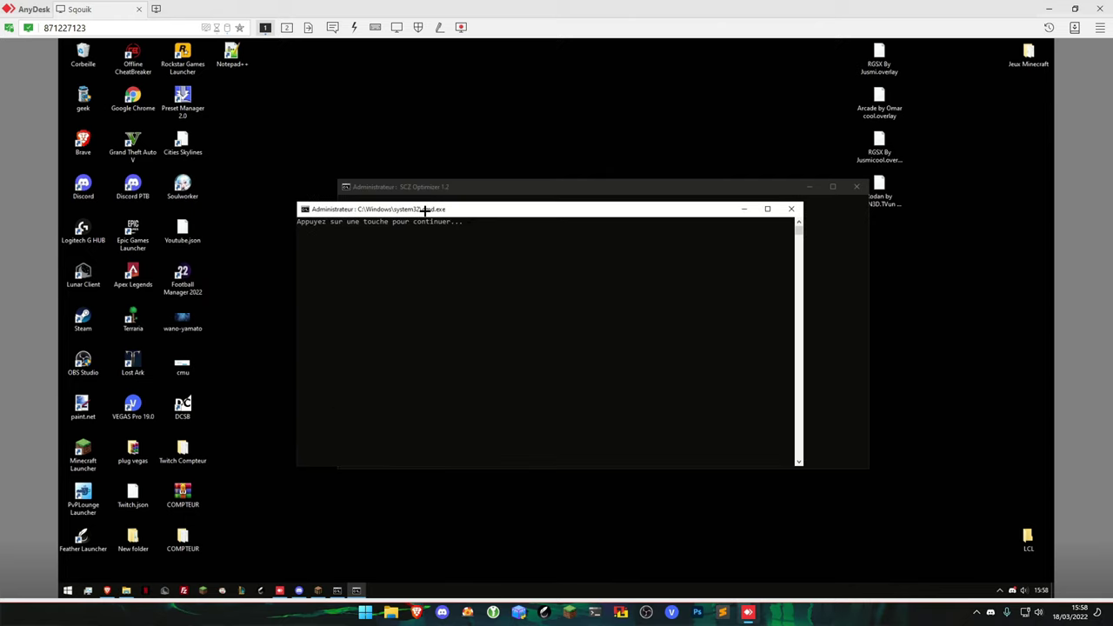
key(Return)
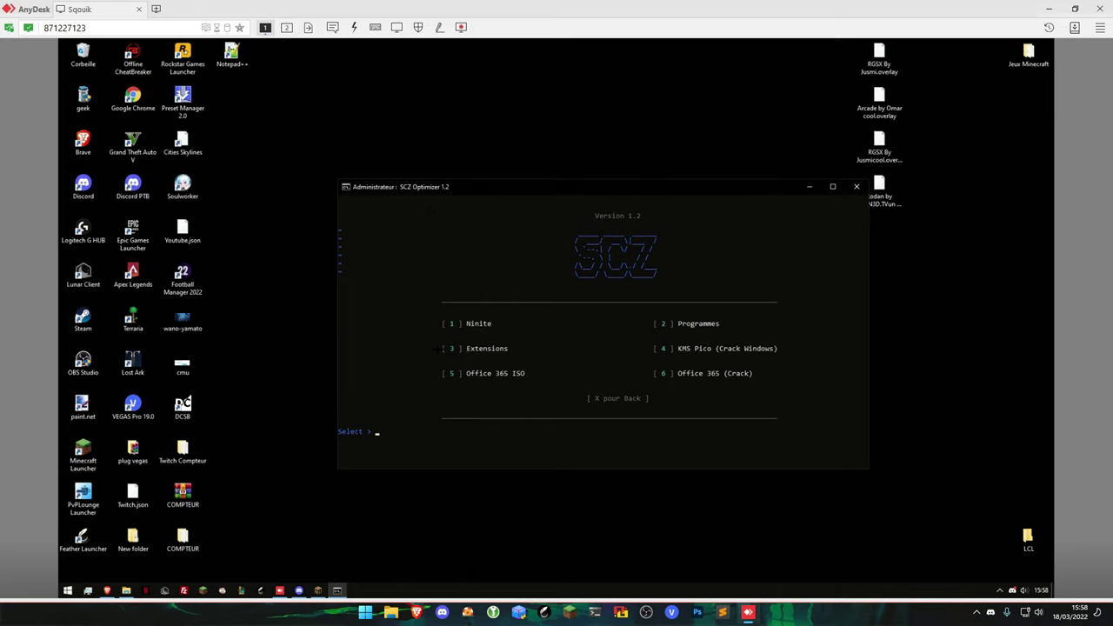
Choose option 3, Extensions, in SCZ Optimizer and continue to the browser extension pages.
text(3)
key(Return)
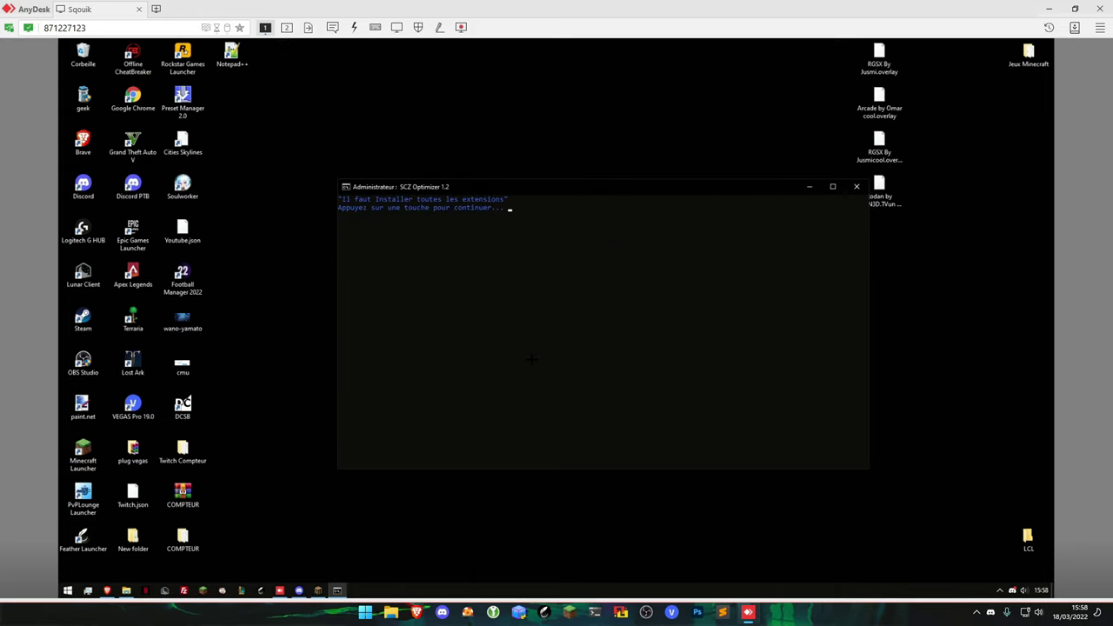
key(Return)
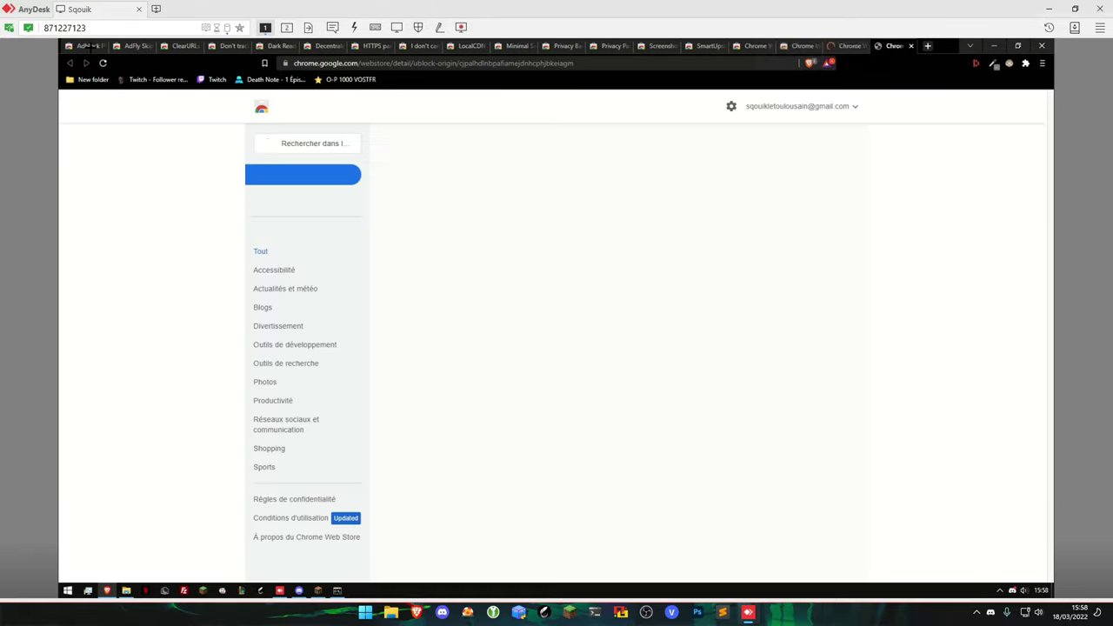
Add the Adblock Plus and AdFly Skipper extensions to Brave from their Chrome Web Store pages.
click(745, 184)
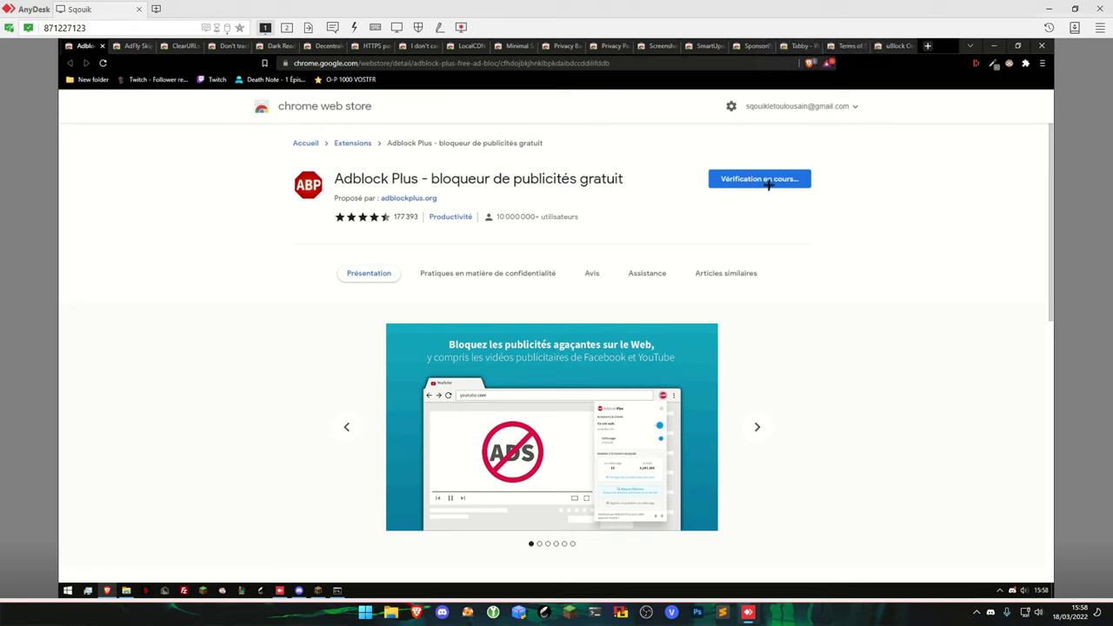
click(641, 185)
click(131, 47)
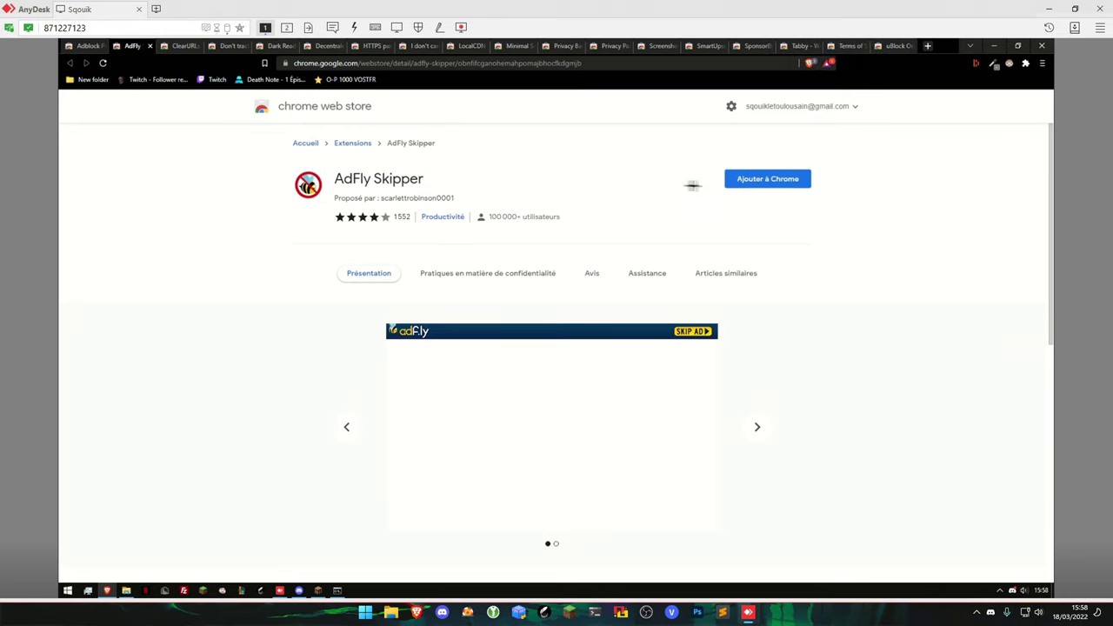
click(734, 183)
click(585, 167)
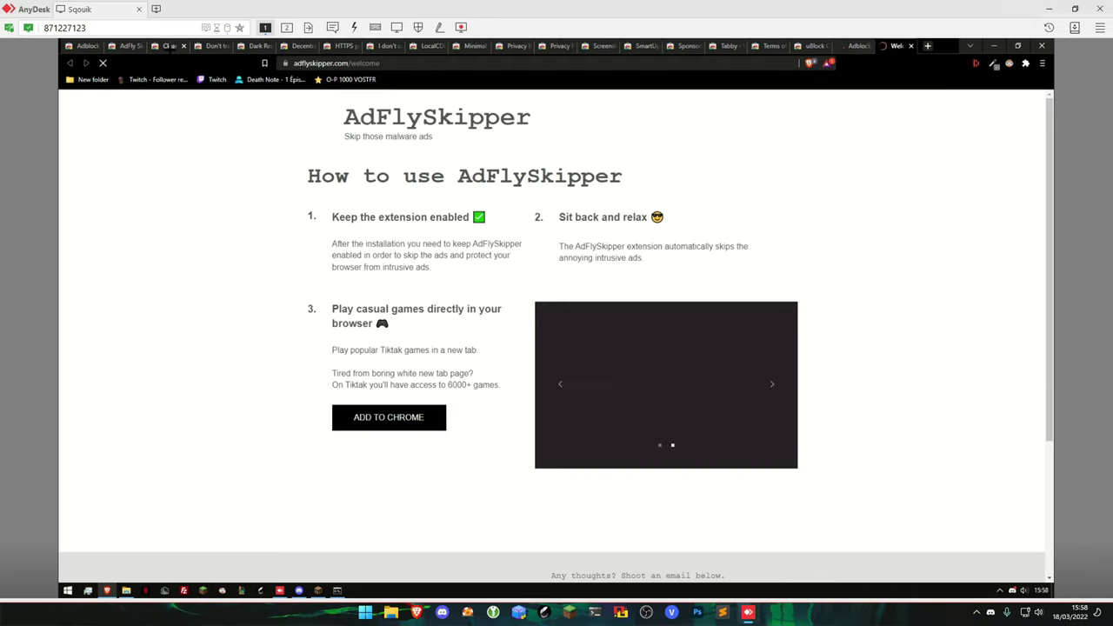
Add the ClearURLs and Don't track me Google extensions to Brave.
click(169, 46)
click(759, 179)
click(574, 180)
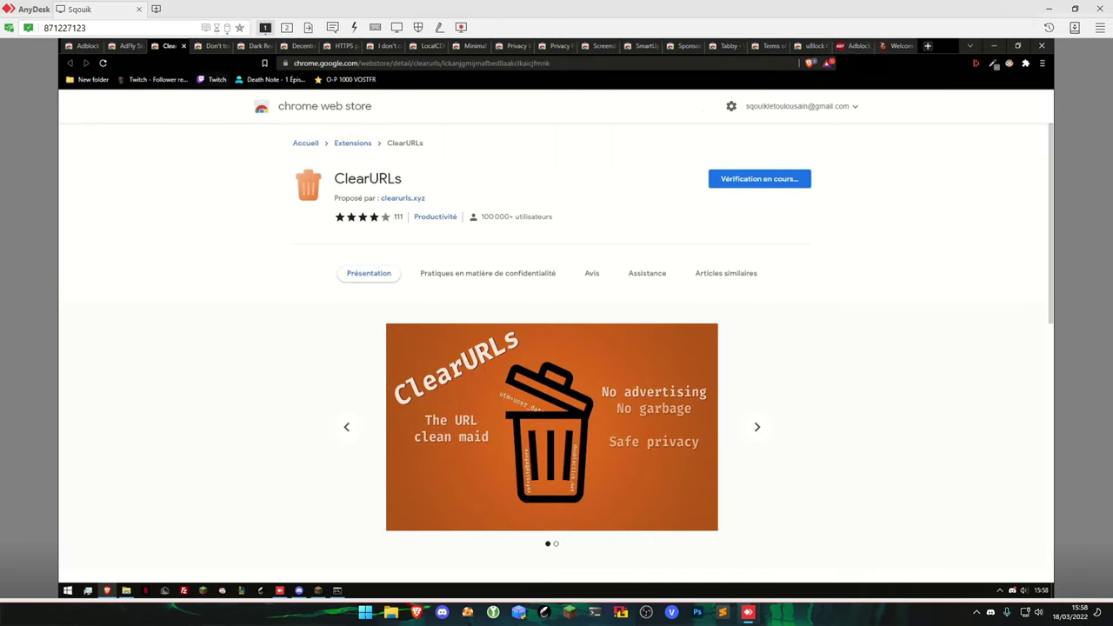
click(211, 46)
click(730, 179)
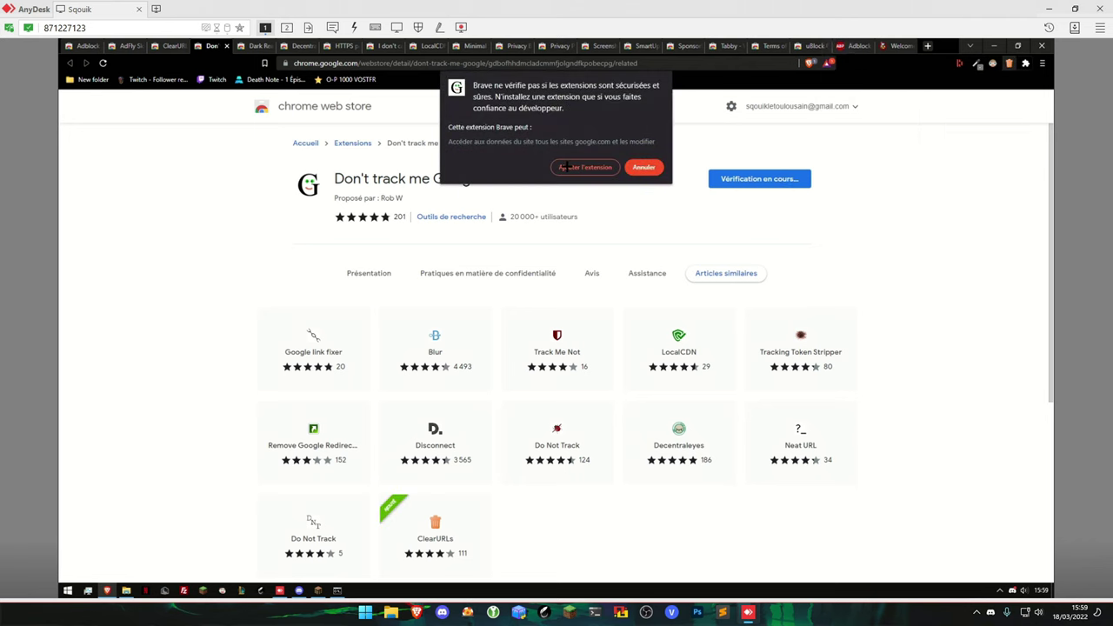
click(585, 167)
Skip past the Dark Reader page and add the Decentraleyes and HTTPS partout extensions to Brave.
click(255, 46)
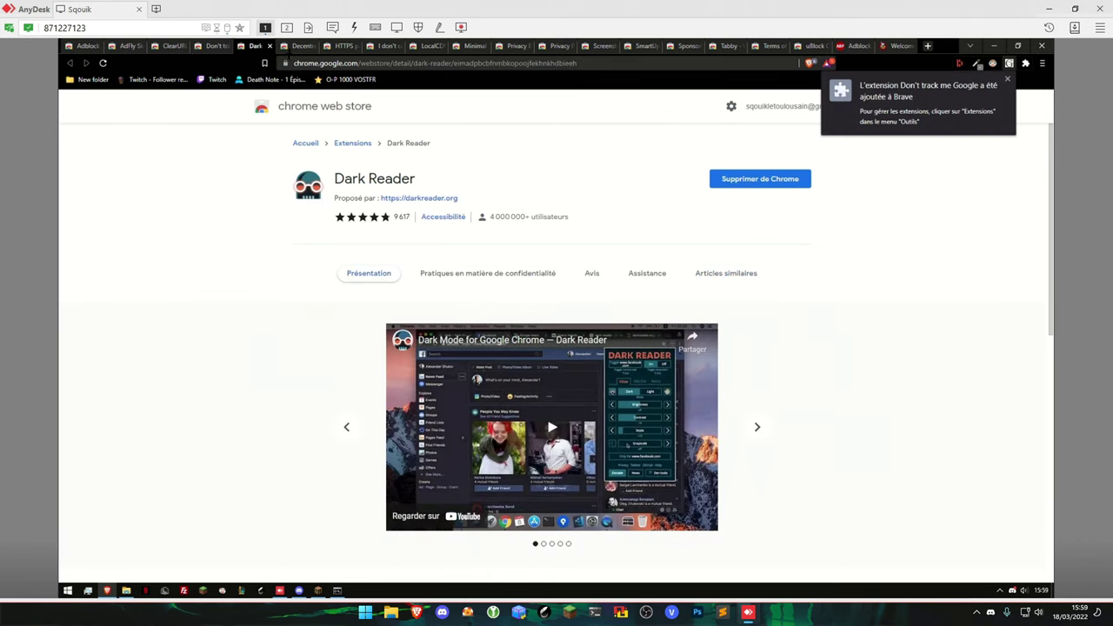
key(ctrl+Tab)
click(759, 179)
key(Escape)
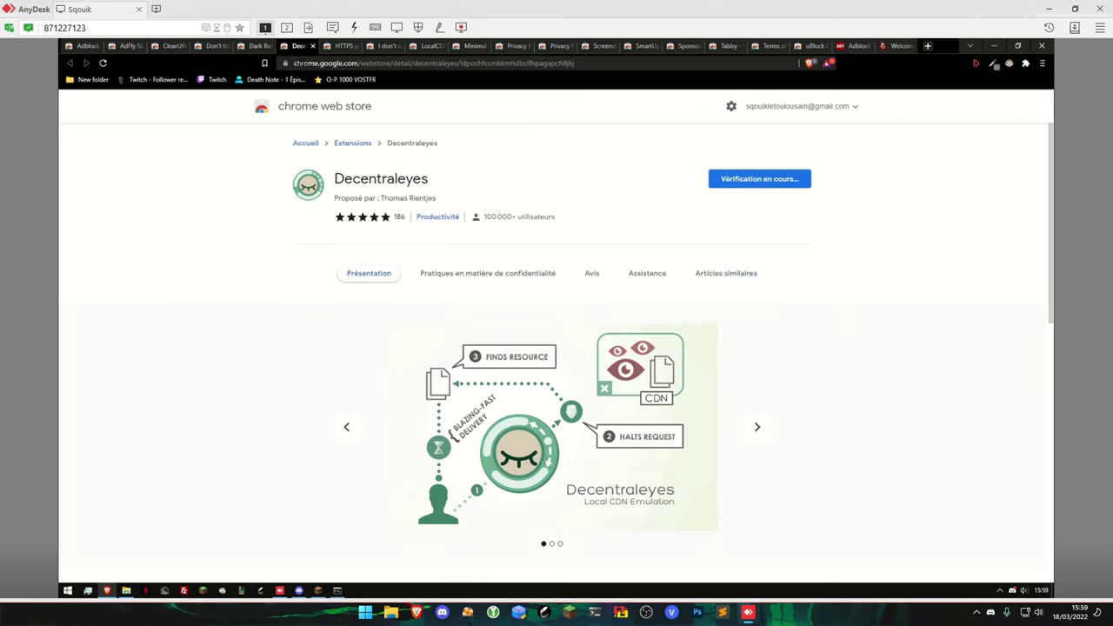
key(ctrl+Tab)
click(760, 179)
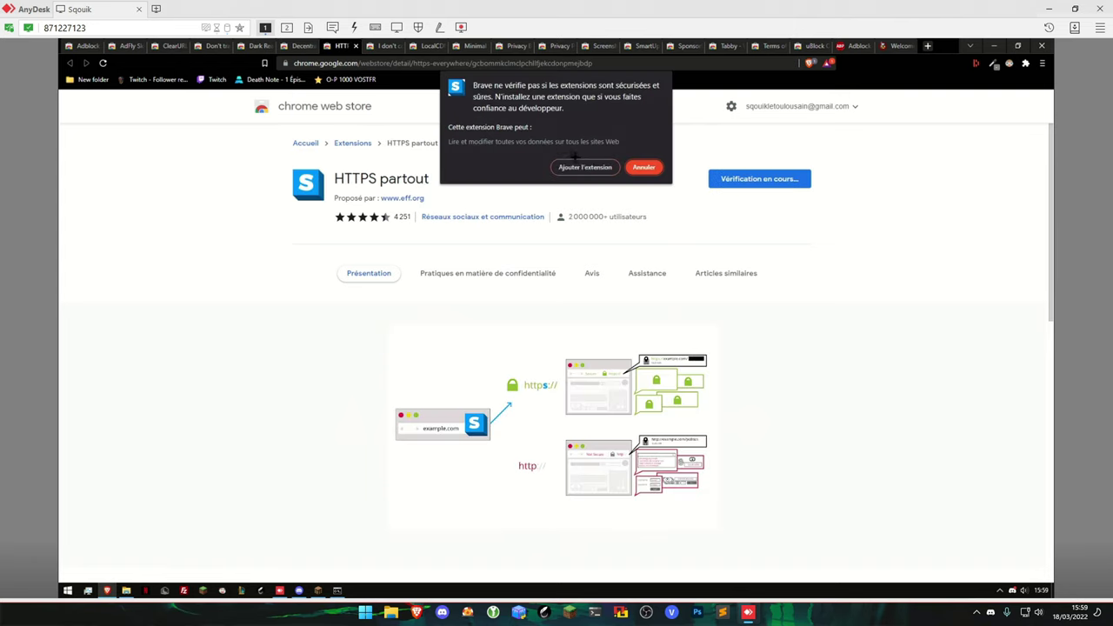
key(Return)
Add the I don't care about cookies and LocalCDN extensions to Brave.
key(ctrl+Tab)
click(743, 184)
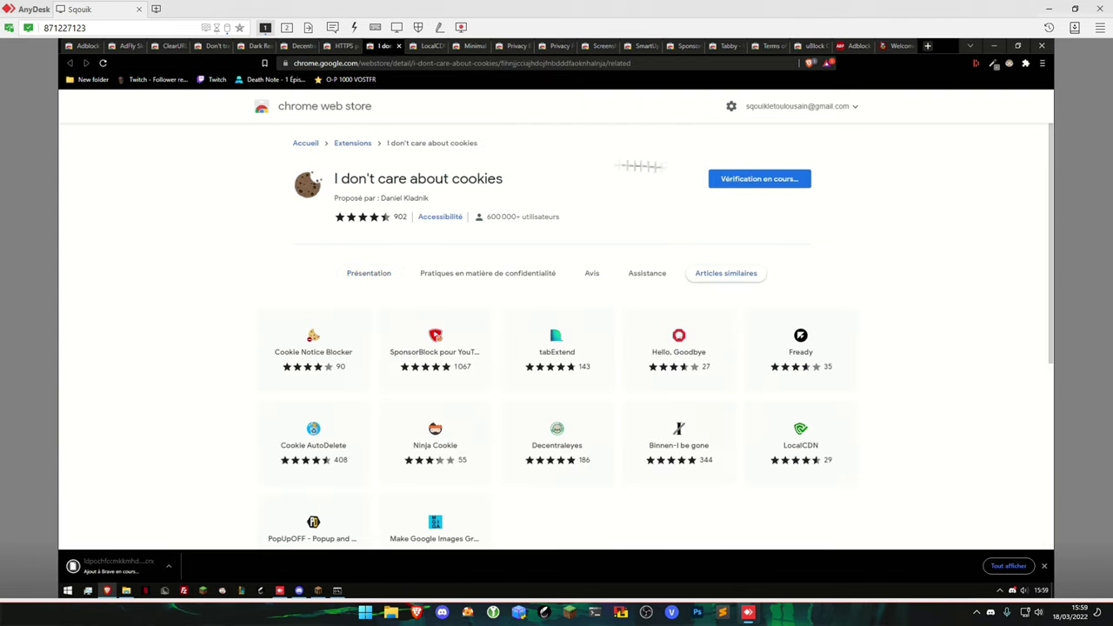
key(Return)
click(427, 46)
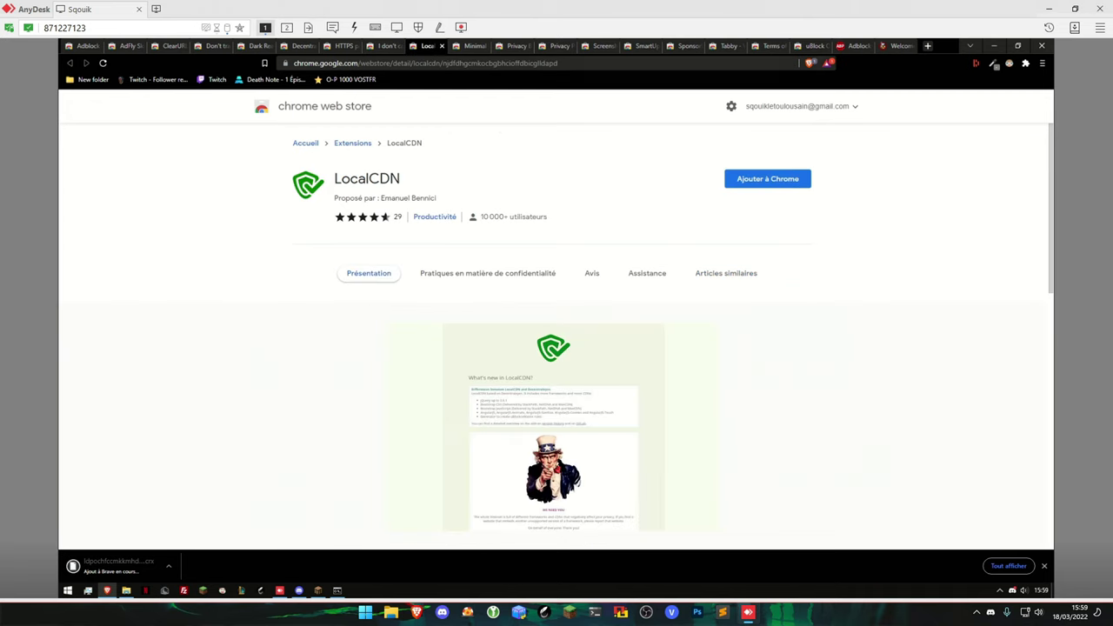
click(763, 174)
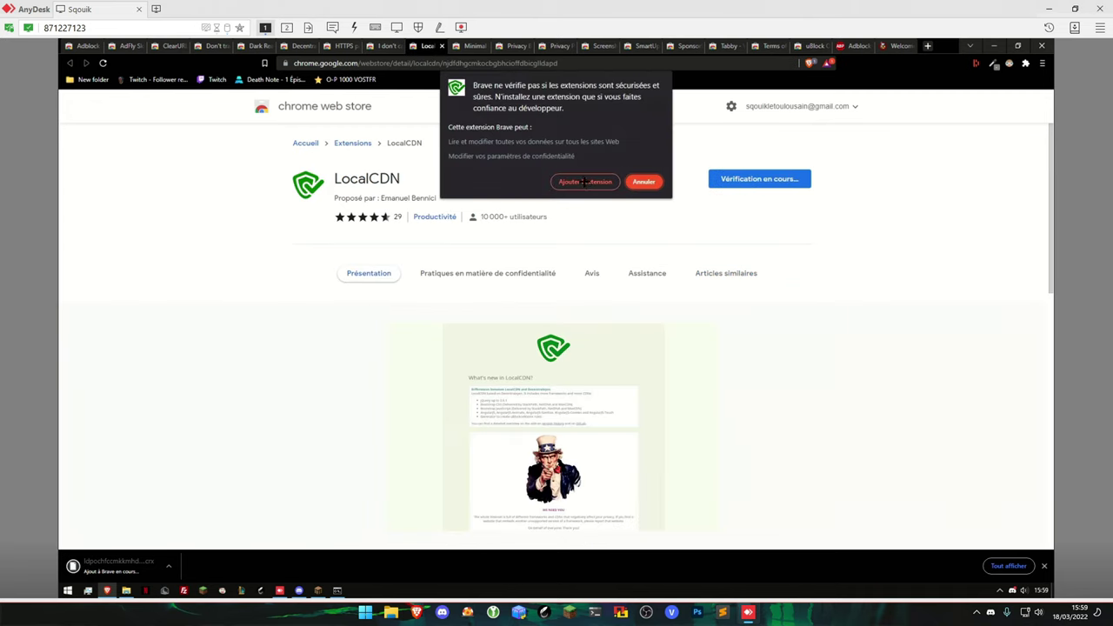
key(Return)
Add the Minimal Scrollbar and Privacy Badger extensions to Brave.
click(474, 45)
click(759, 178)
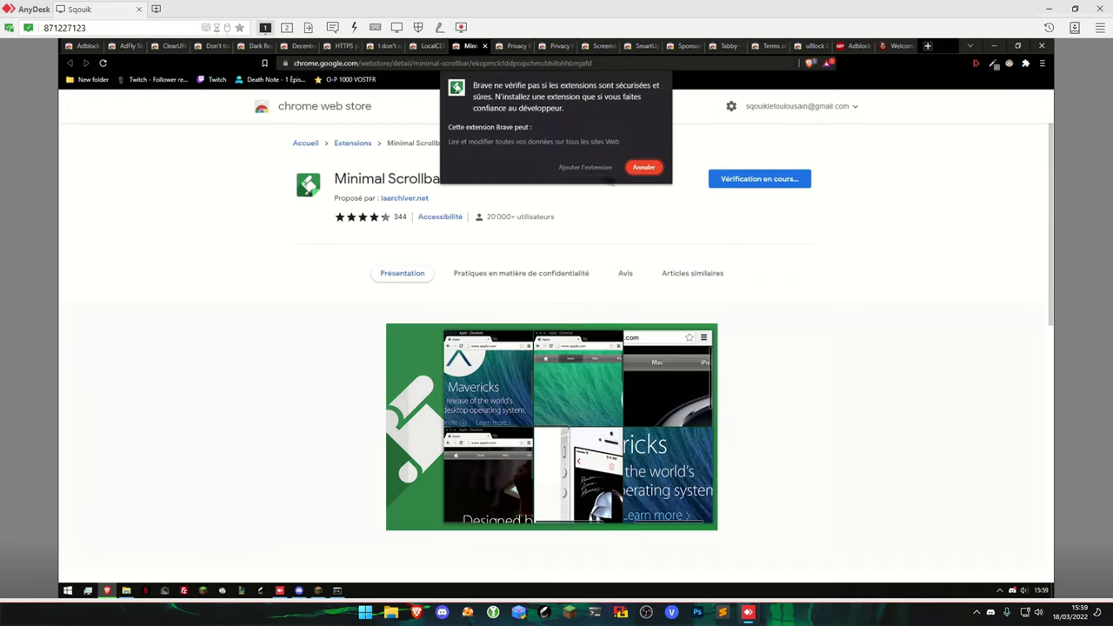
key(Return)
key(ctrl+Tab)
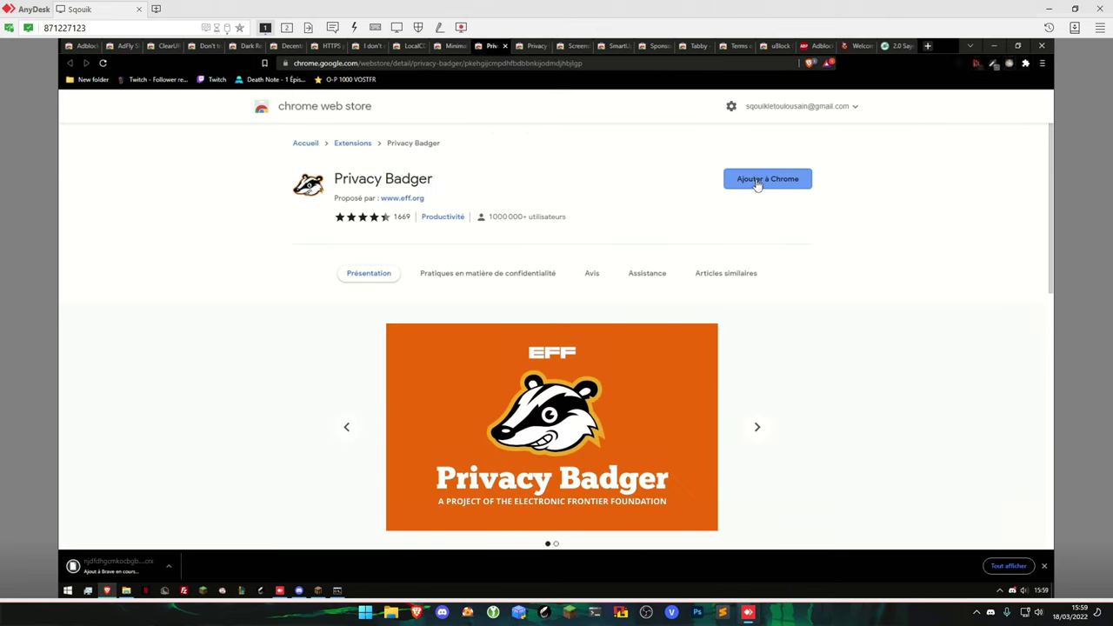
click(756, 178)
click(575, 182)
Add the Privacy Pass extension to Brave from its Chrome Web Store page.
key(ctrl+Tab)
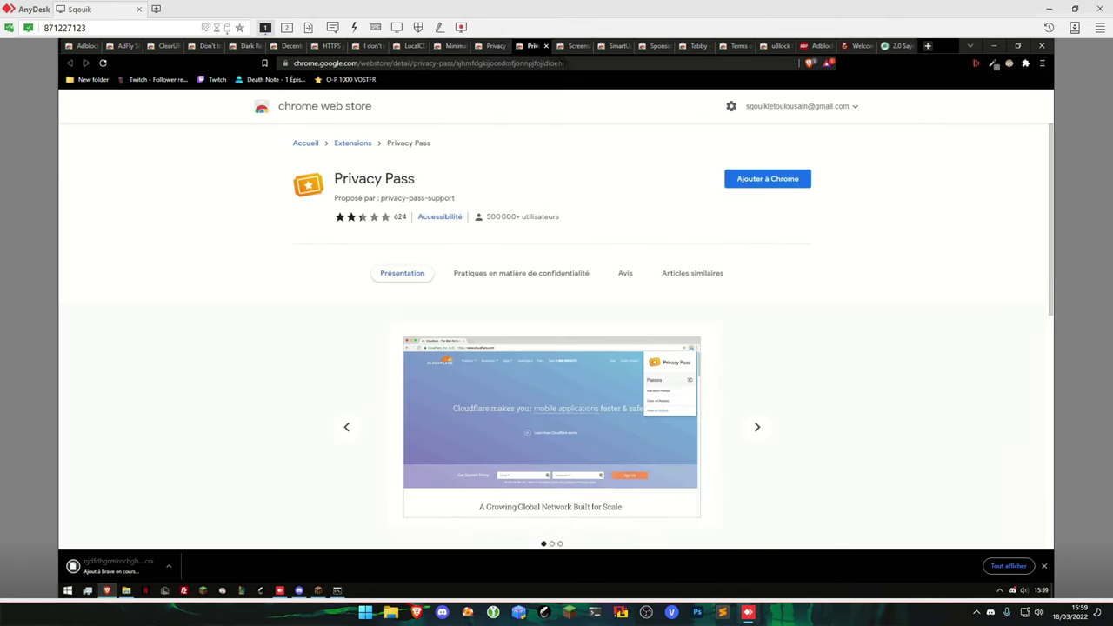
click(746, 177)
click(582, 165)
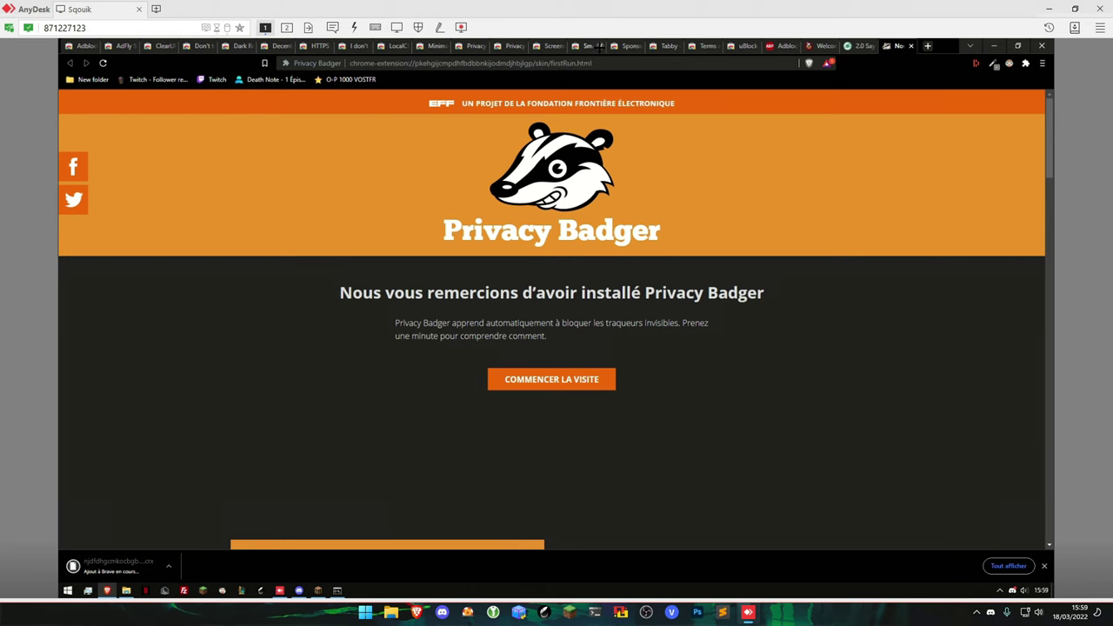
Close the welcome pages opened by Privacy Badger, Decentraleyes, AdFly Skipper and Adblock Plus.
key(ctrl+w)
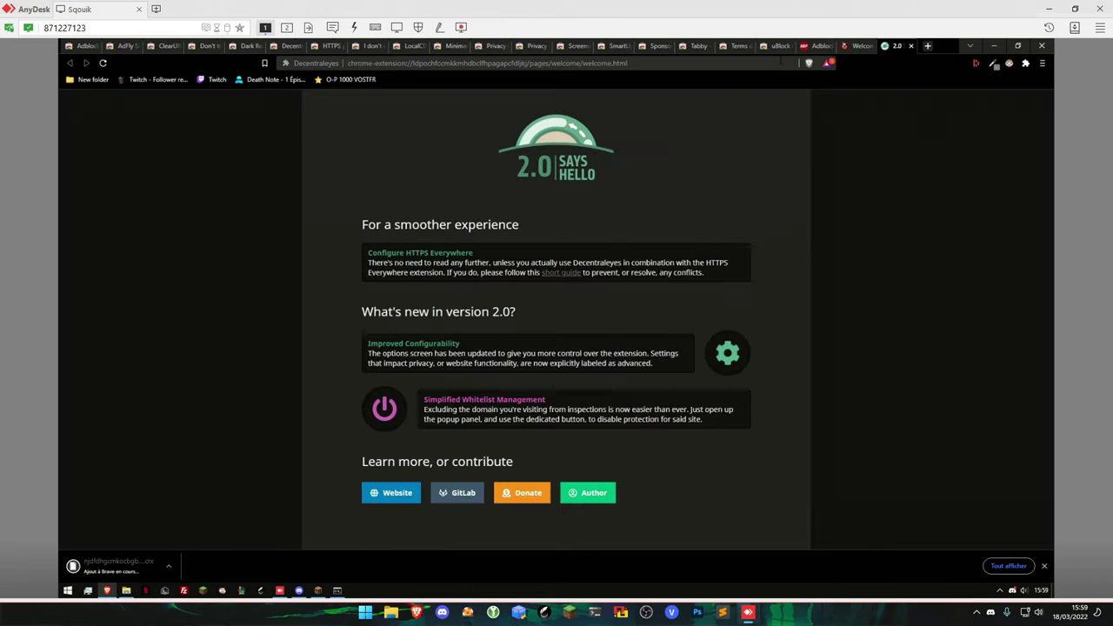
key(ctrl+w)
key(ctrl+w)
key(ctrl+w)
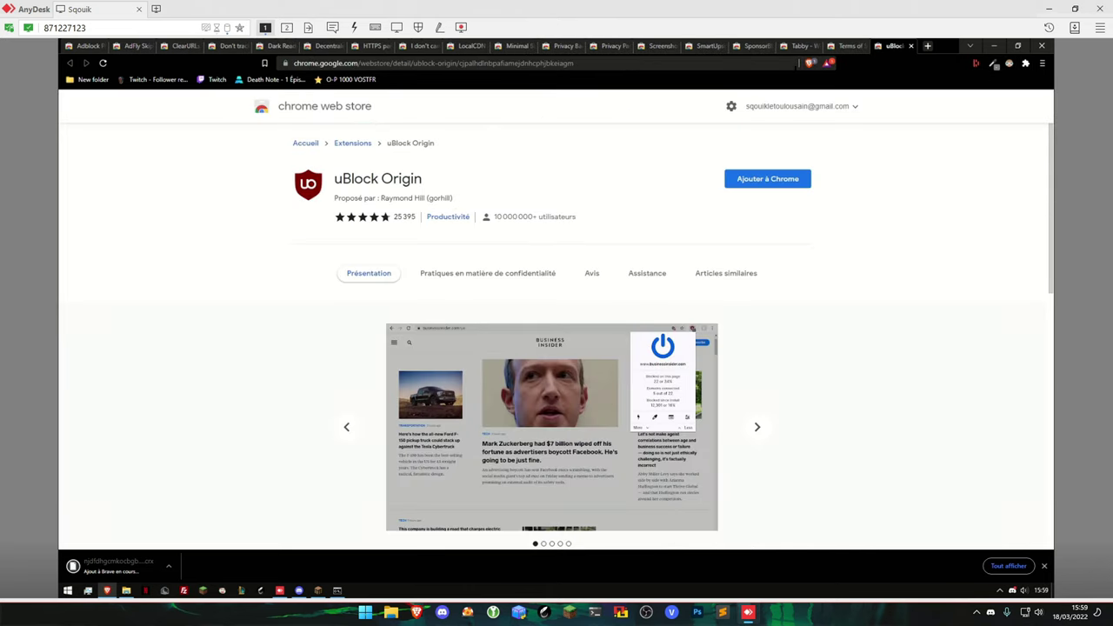
Add the uBlock Origin extension to Brave and bring up the Terms of Service; Didn't Read store page.
click(774, 178)
click(640, 179)
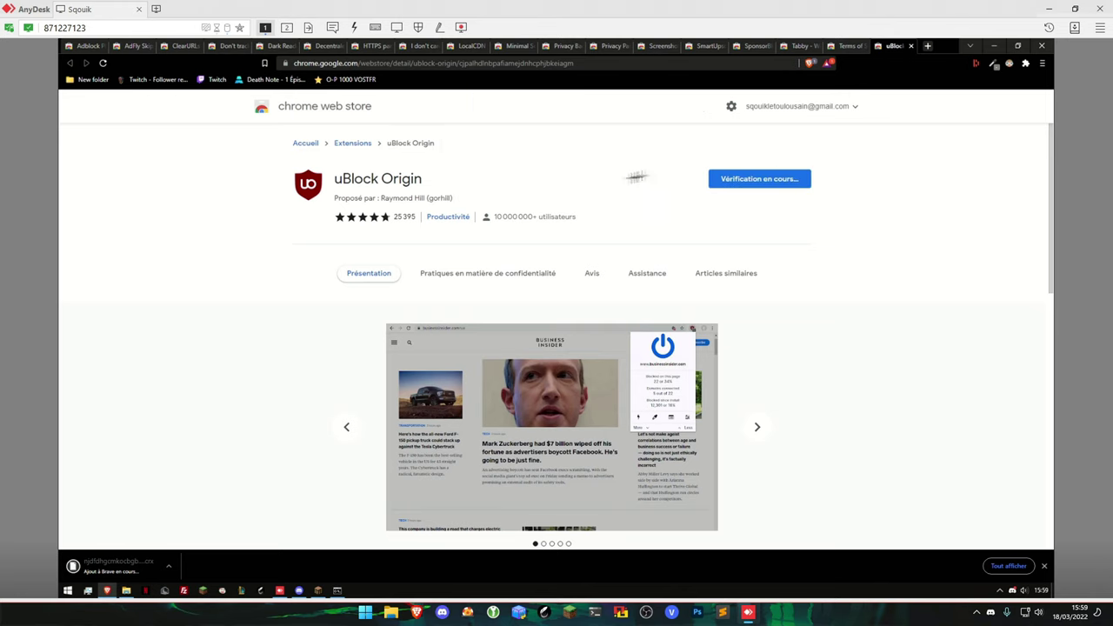
click(843, 46)
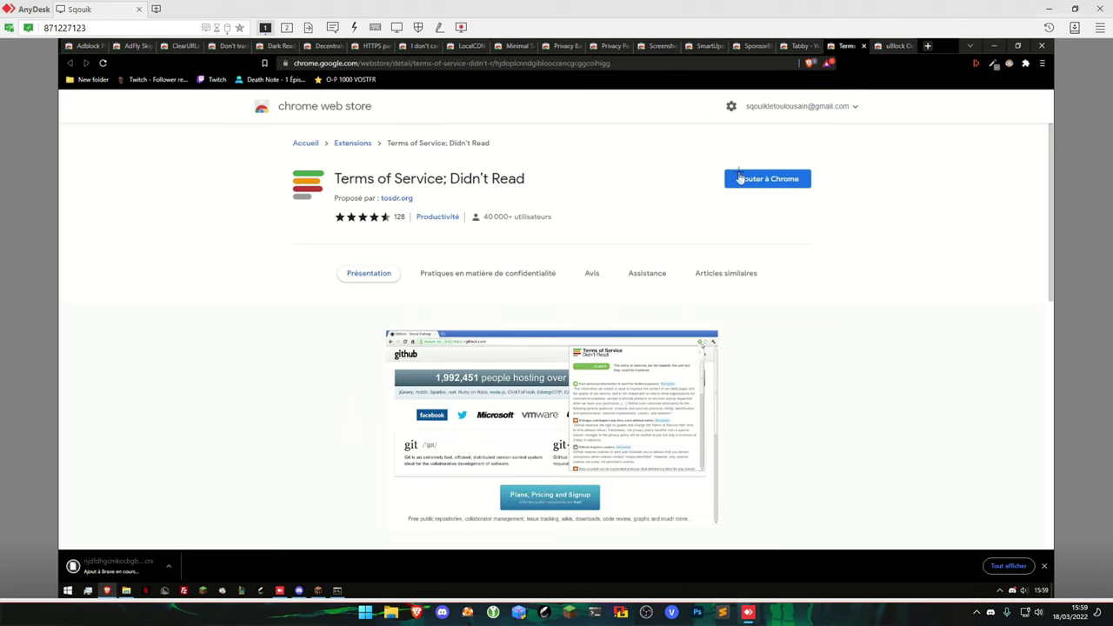
Add the Terms of Service; Didn't Read extension to Brave, as well as Tabby - Window and Tab Manager.
click(759, 178)
click(585, 236)
click(800, 45)
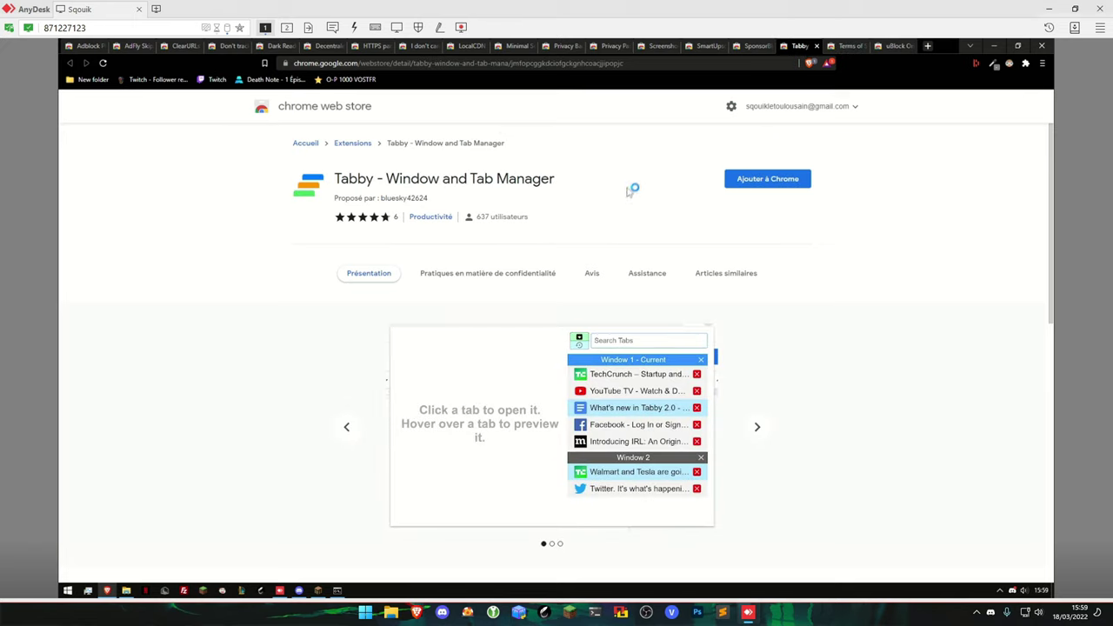
click(701, 179)
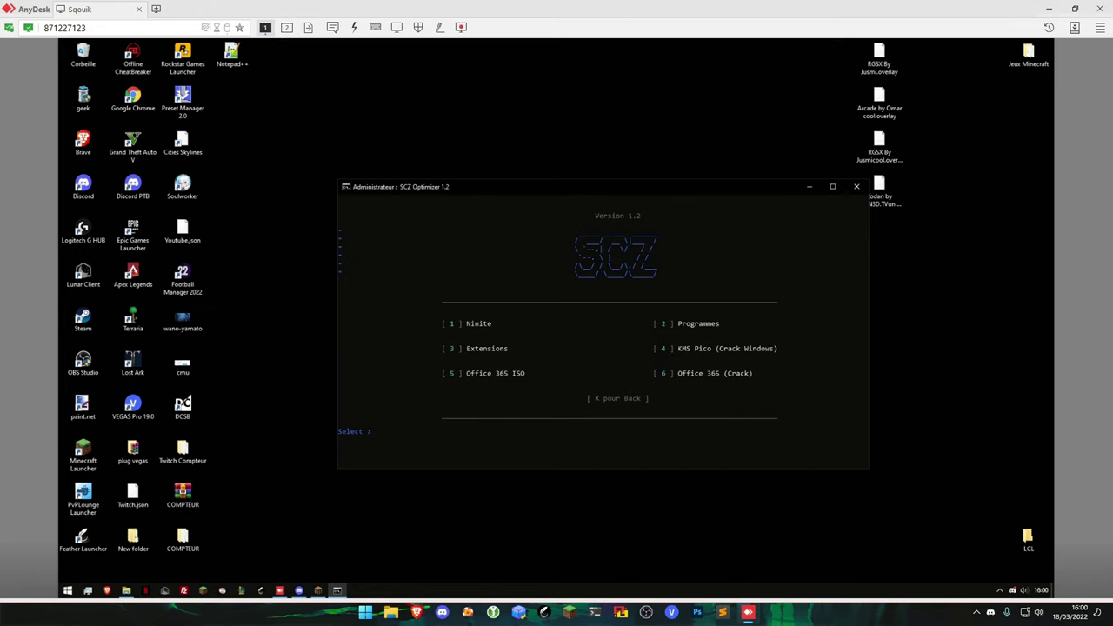
Check the Windows activation status in the Update and Security settings.
right_click(630, 590)
click(629, 547)
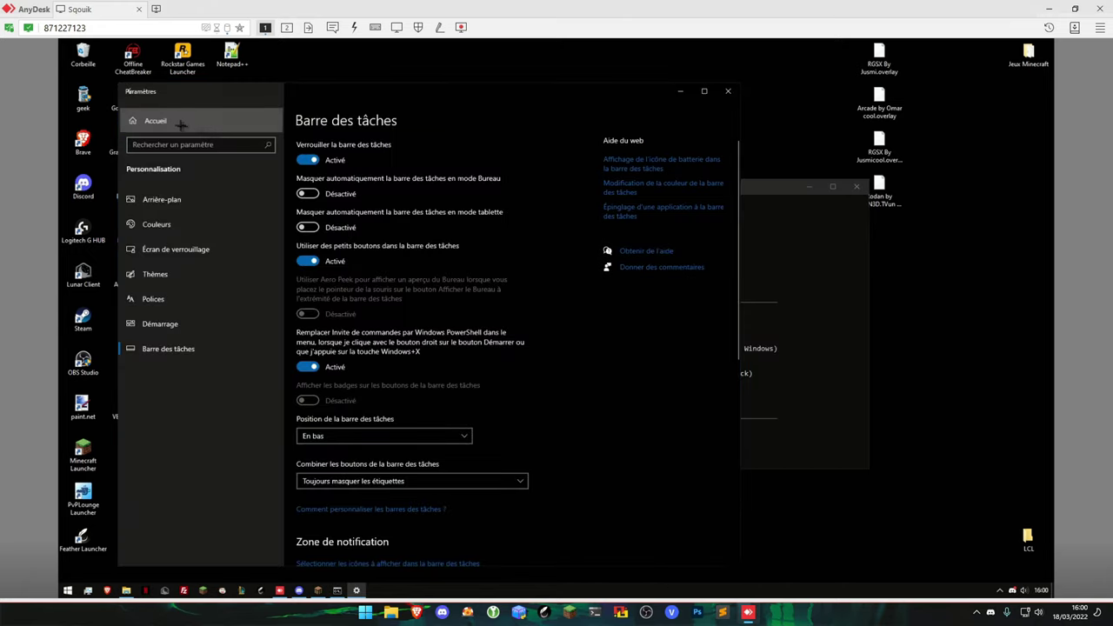
click(181, 124)
click(209, 418)
click(158, 348)
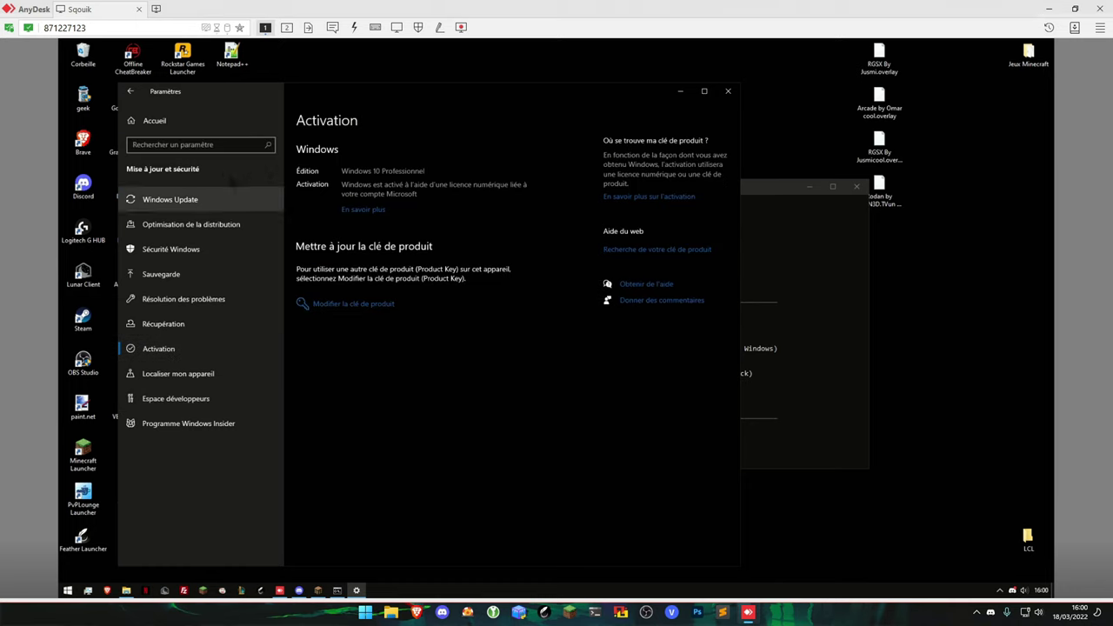
click(169, 126)
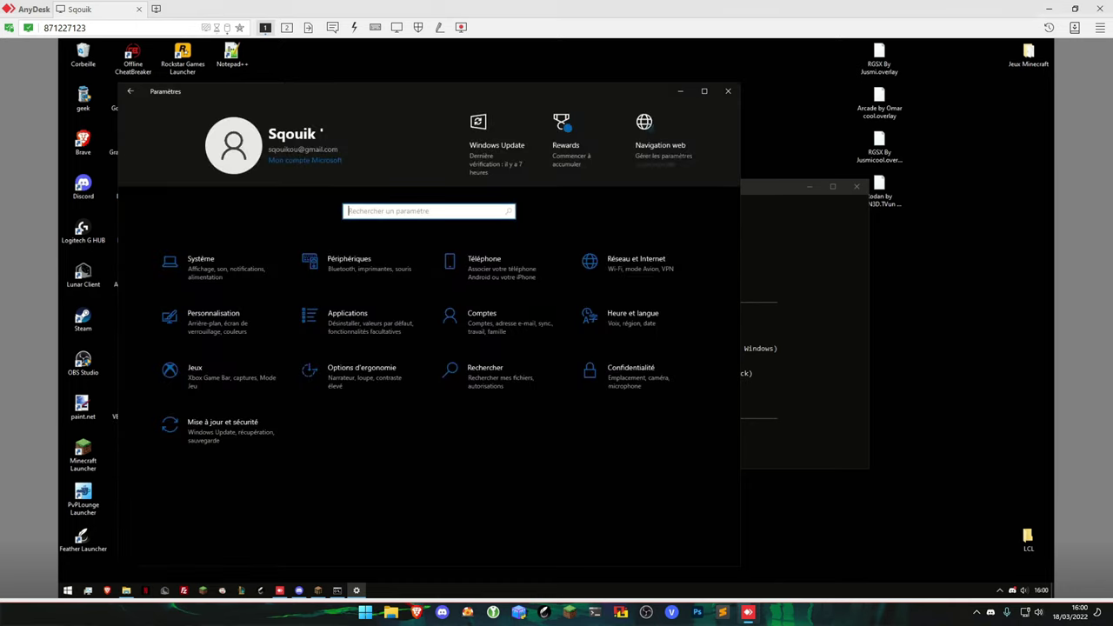
click(207, 423)
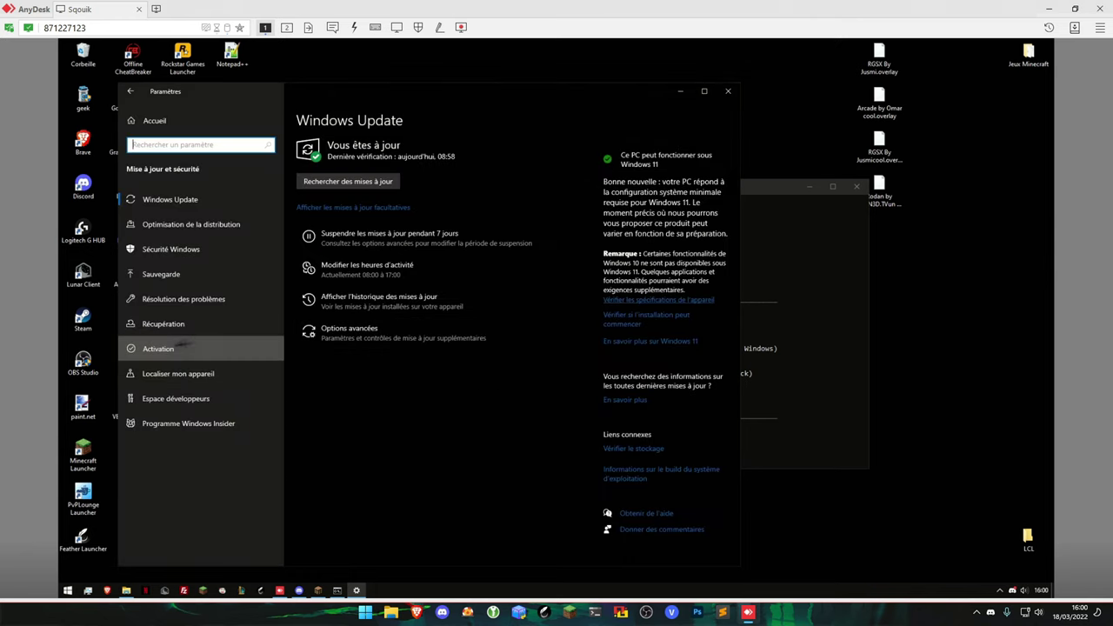
click(160, 349)
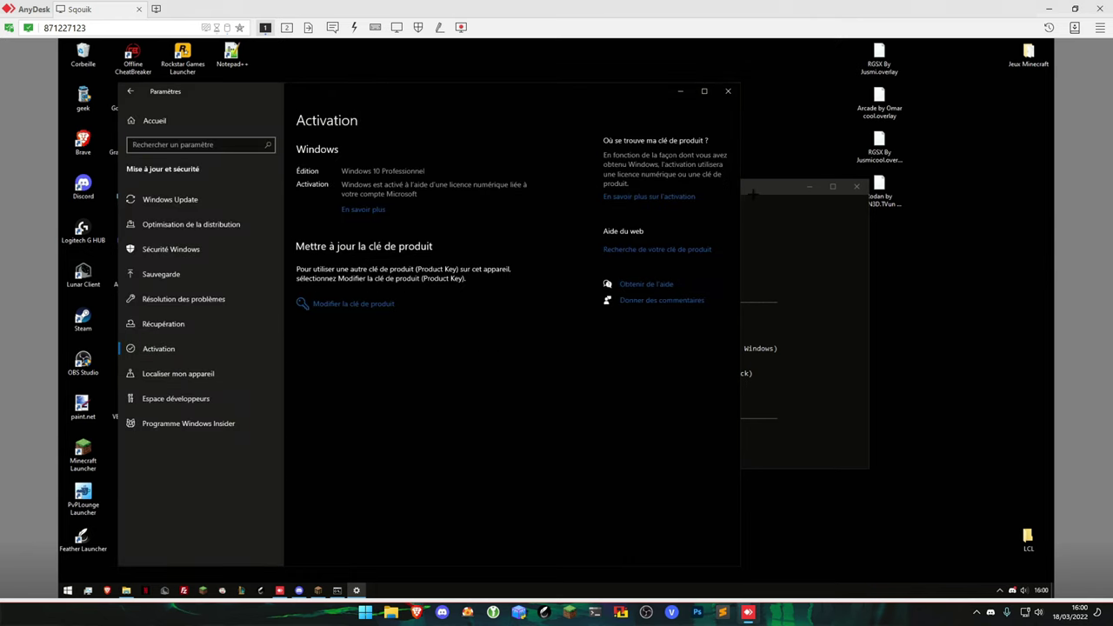
Turn off real-time protection in the virus and threat protection settings of Windows Security, and minimize its window.
click(154, 121)
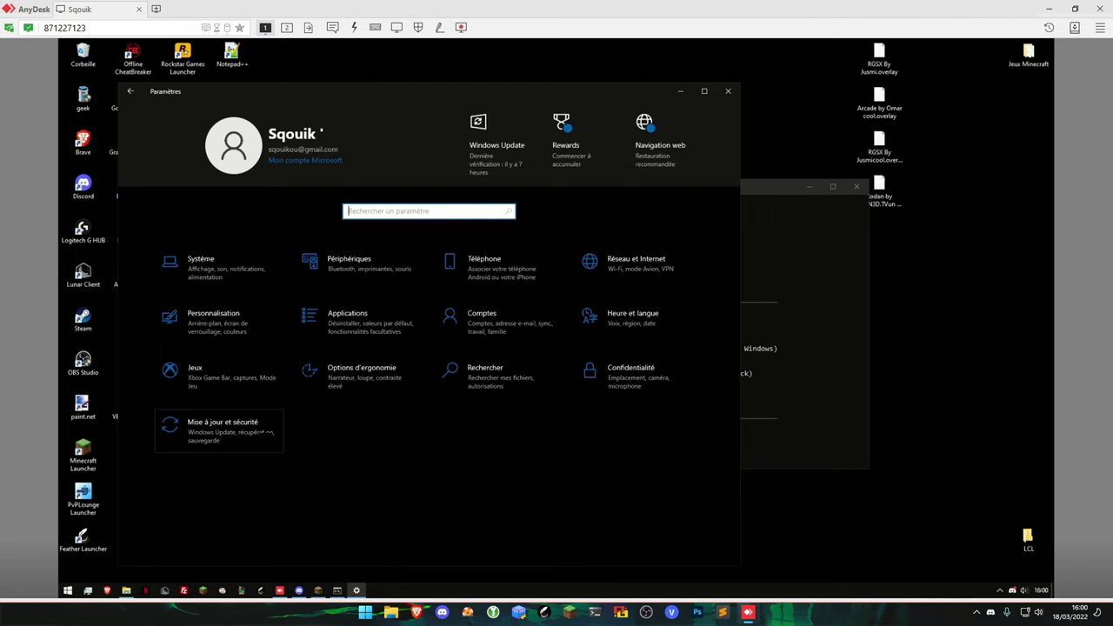
click(218, 429)
click(171, 248)
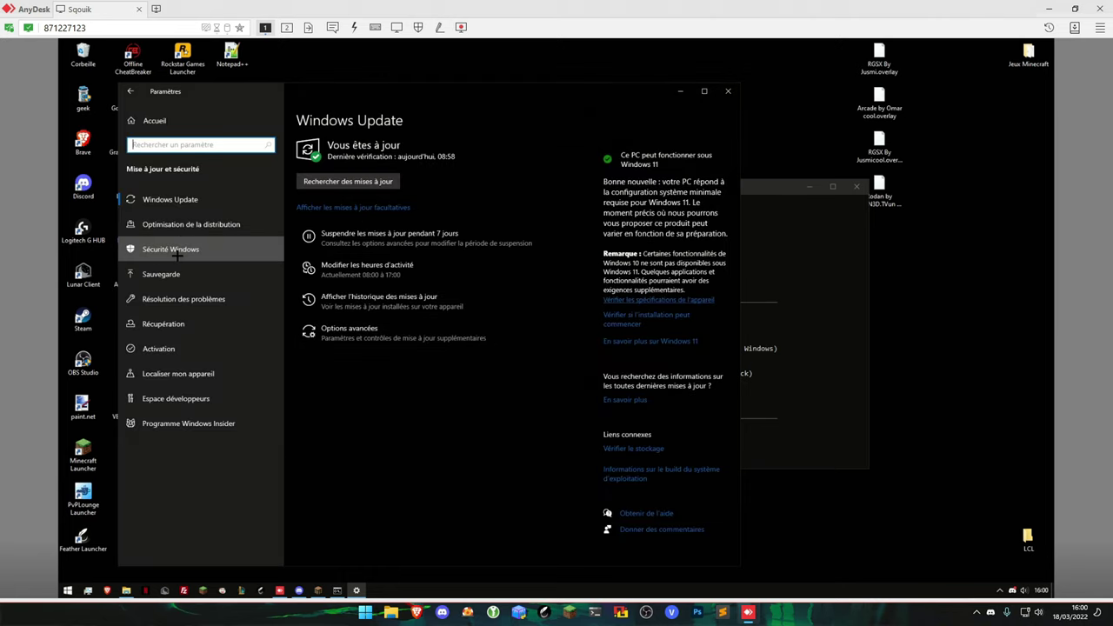
click(342, 171)
click(458, 291)
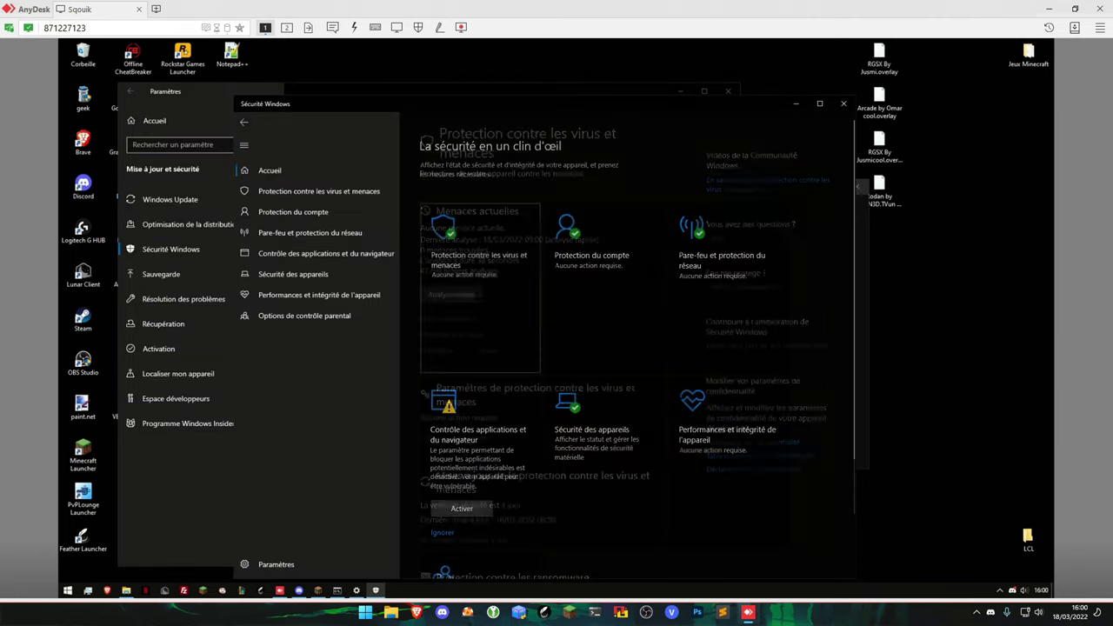
click(443, 439)
click(435, 280)
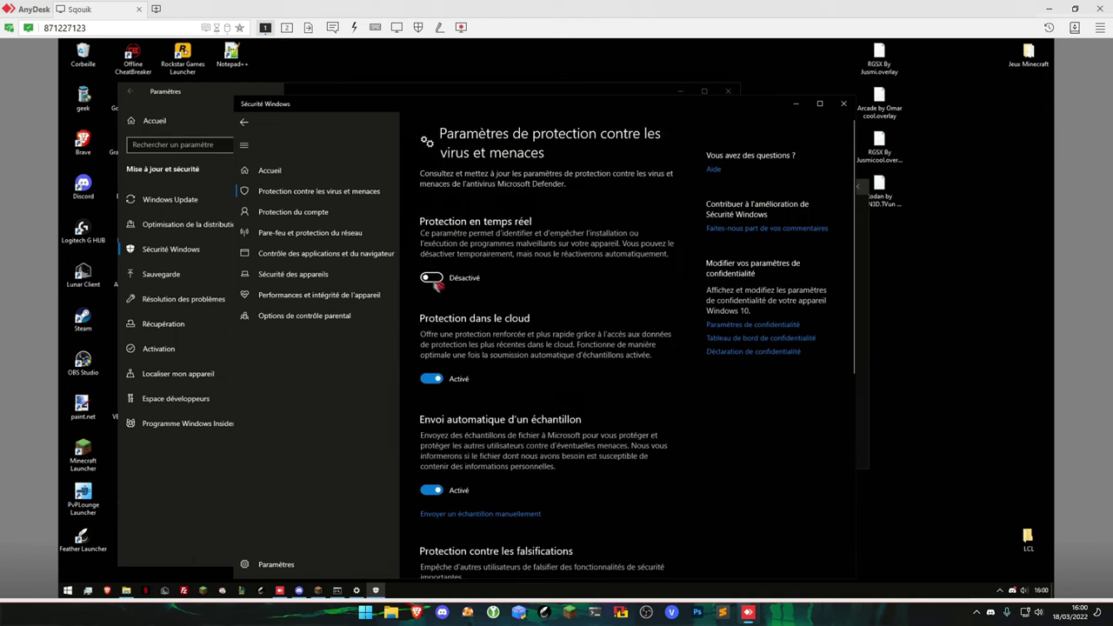
click(503, 378)
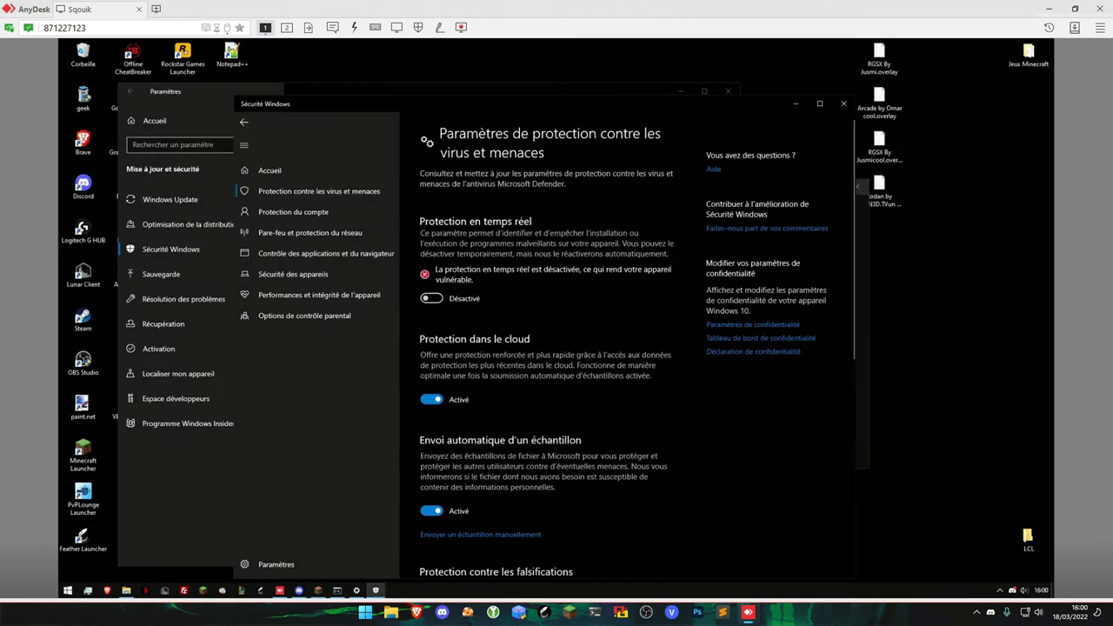
click(795, 103)
click(154, 120)
Choose option 4, KMS Pico (Crack Windows), in SCZ Optimizer and continue past its antivirus notice to the download page.
click(337, 590)
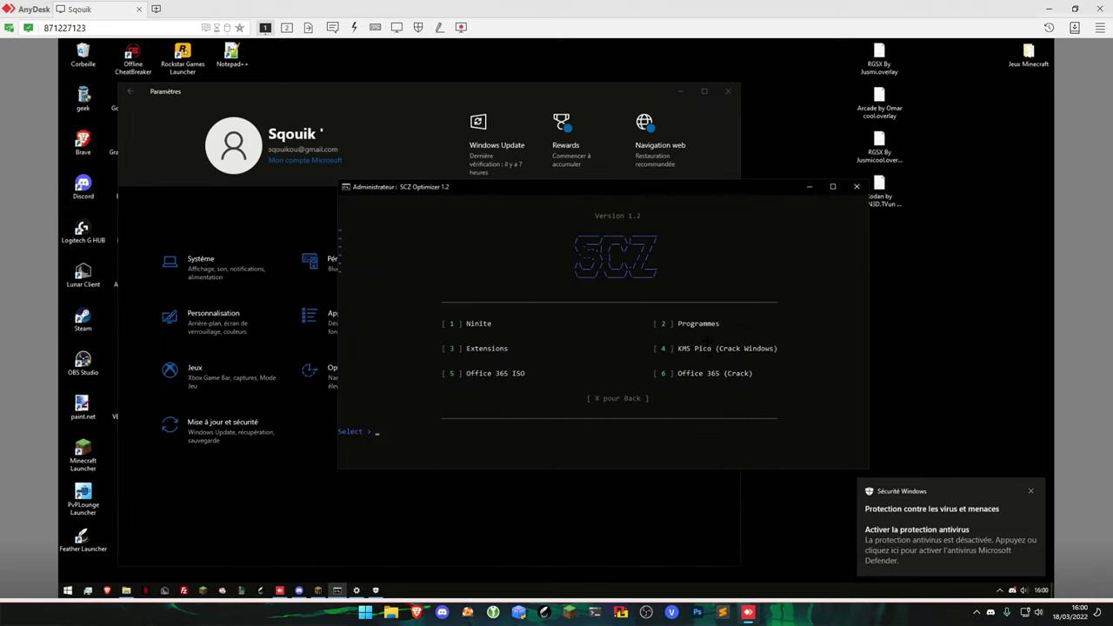
text(4)
key(Return)
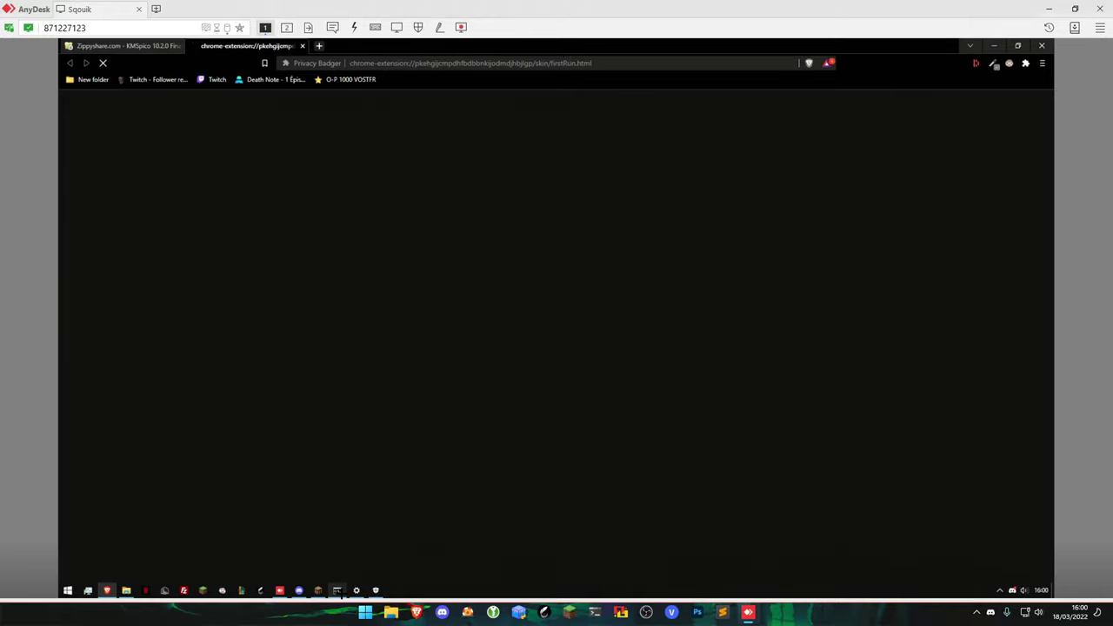
click(337, 590)
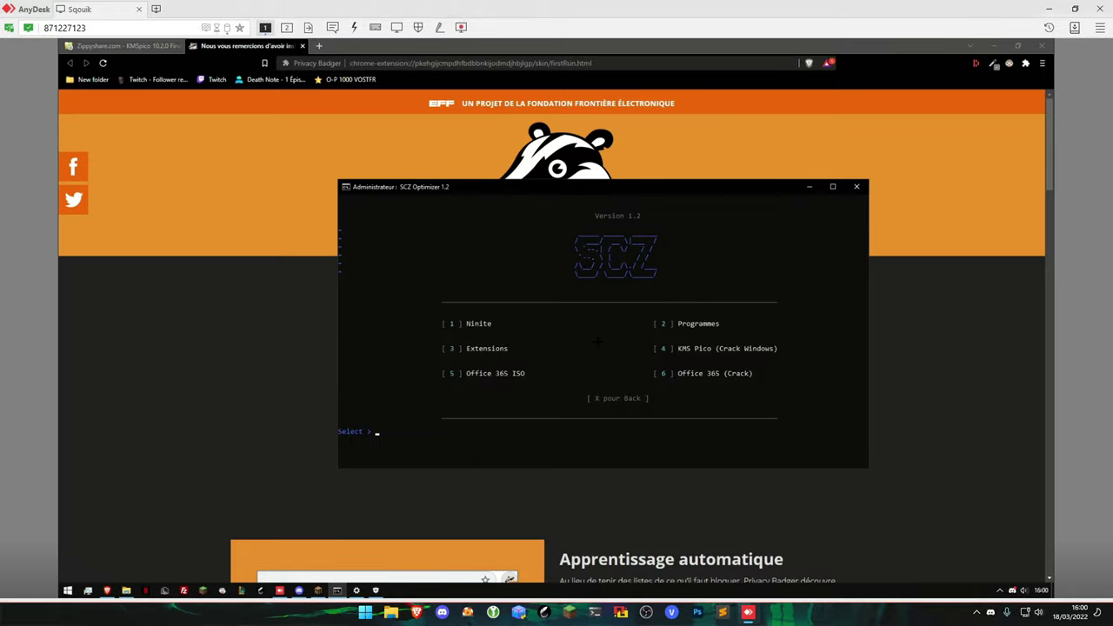
text(4)
key(Return)
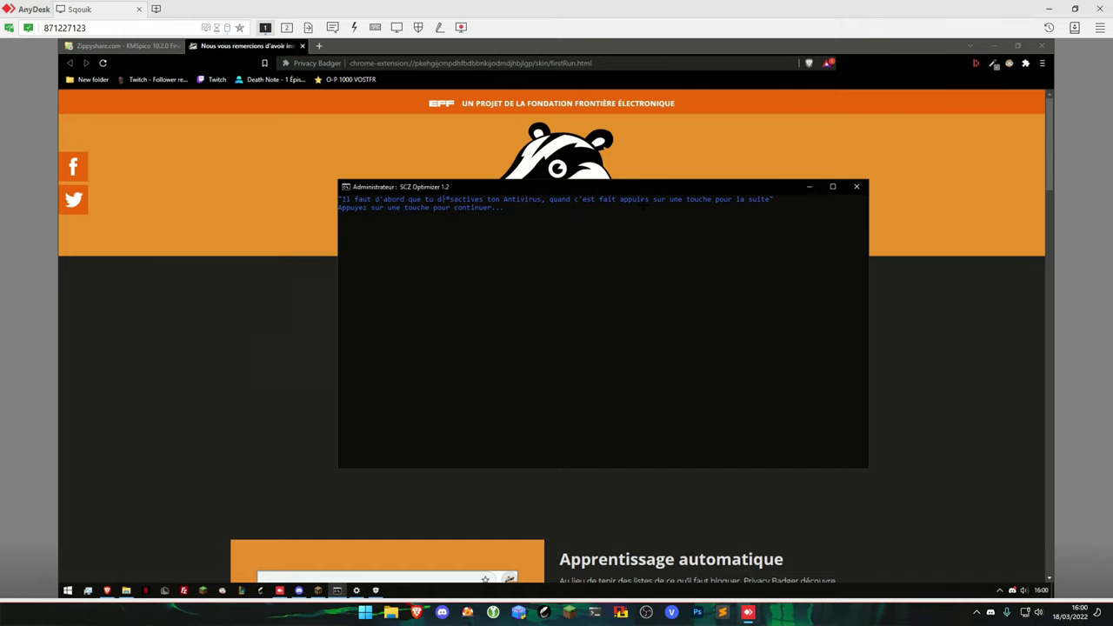
key(Return)
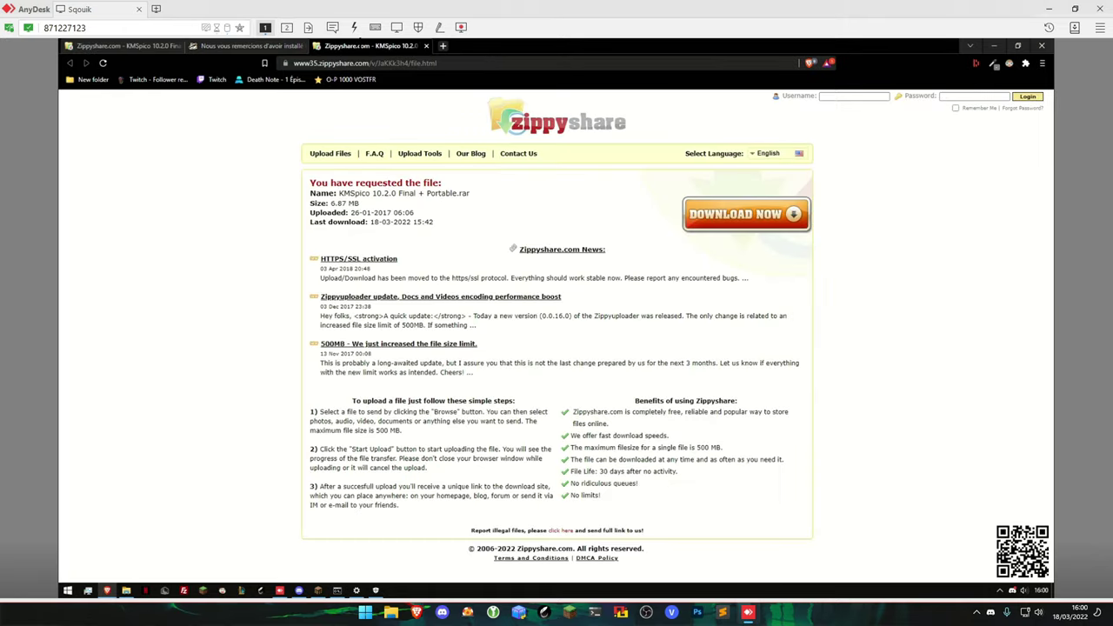
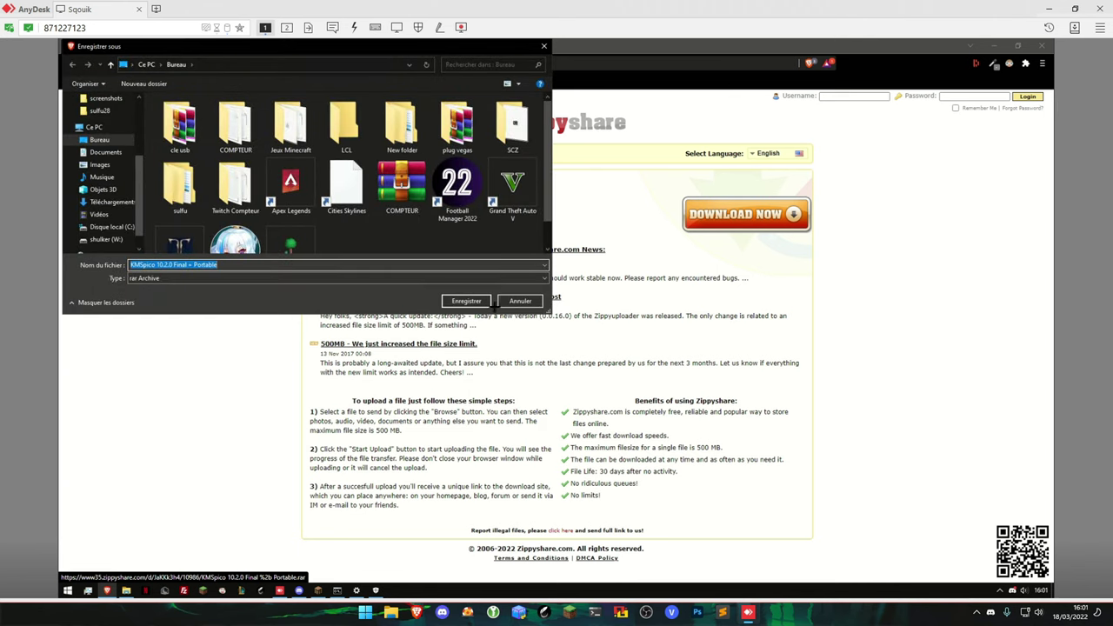
Save the KMSpico 10.2.0 Final + Portable archive to the desktop and view its KMSpico Install folder, with 7-Zip as default for .rar files.
click(467, 300)
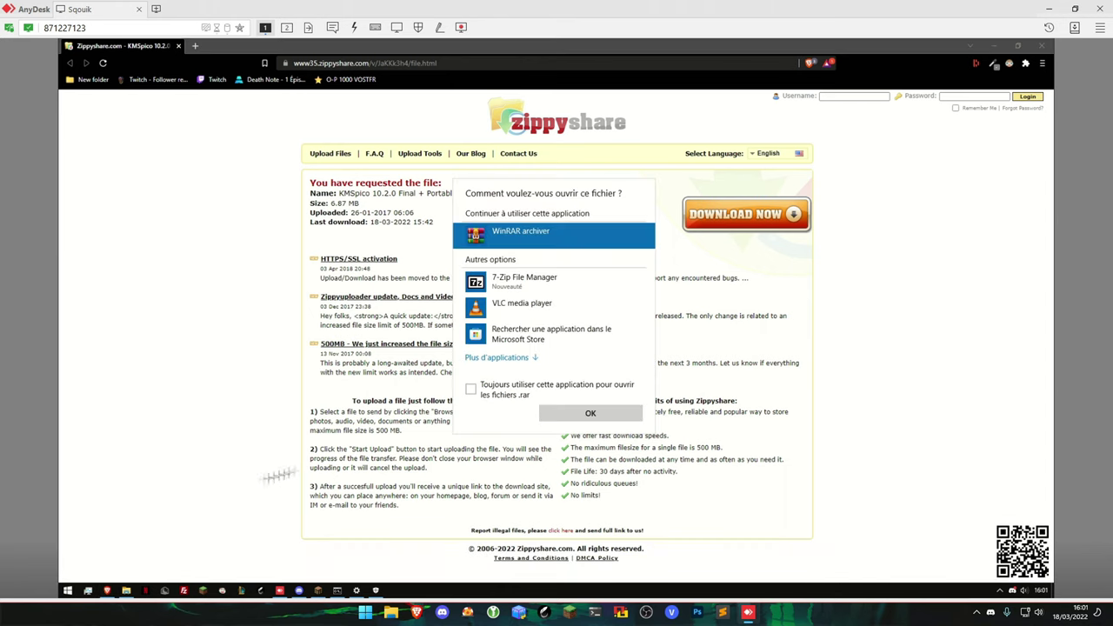
click(471, 388)
click(537, 283)
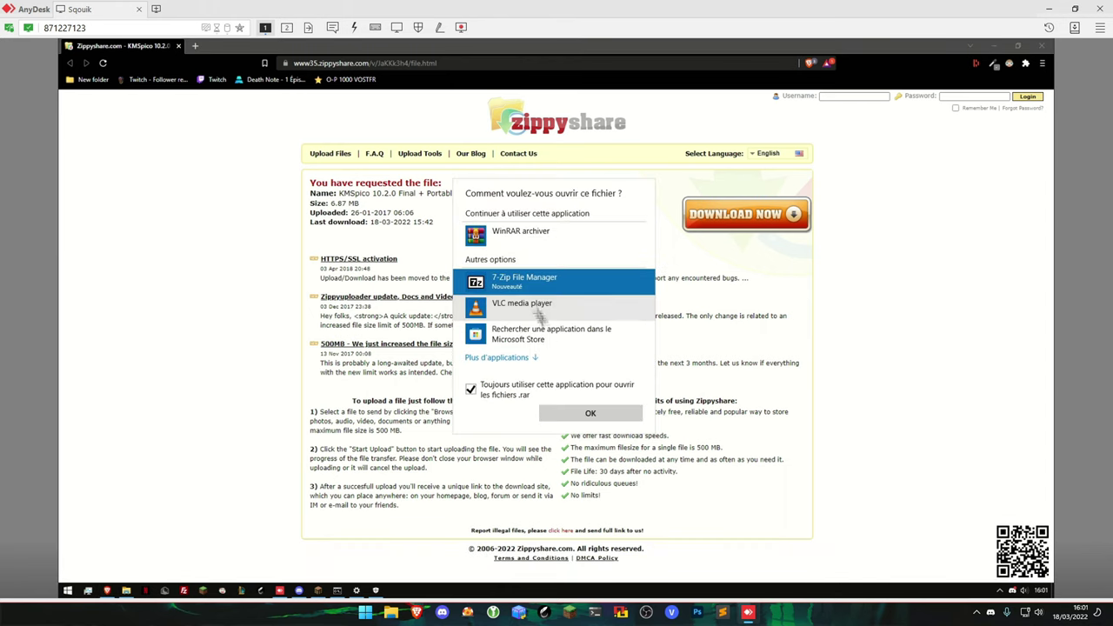
click(590, 413)
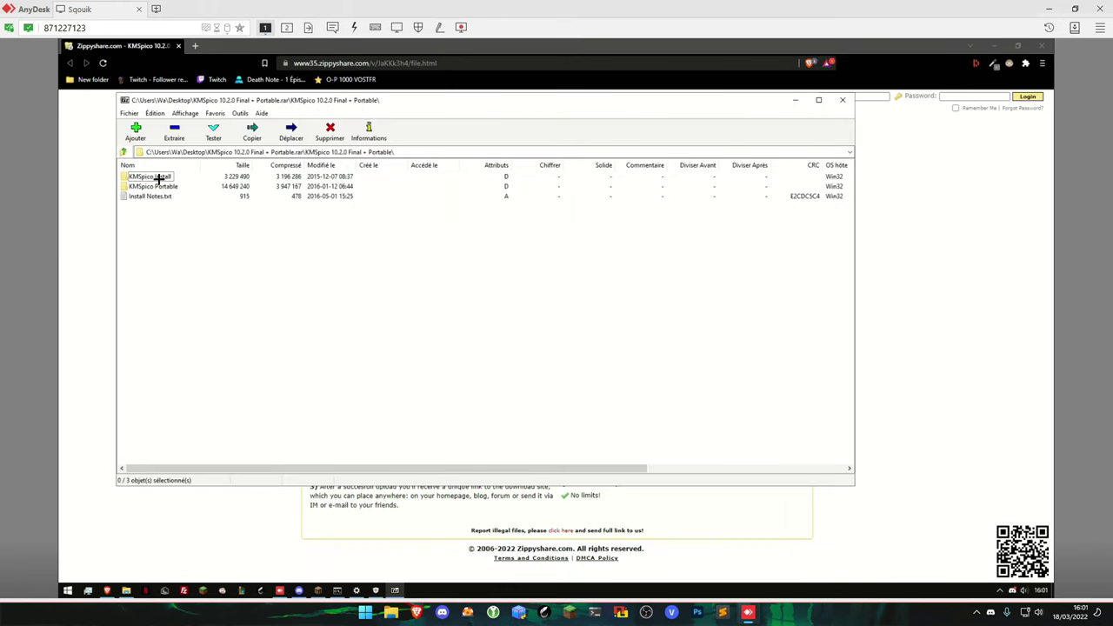
double_click(160, 178)
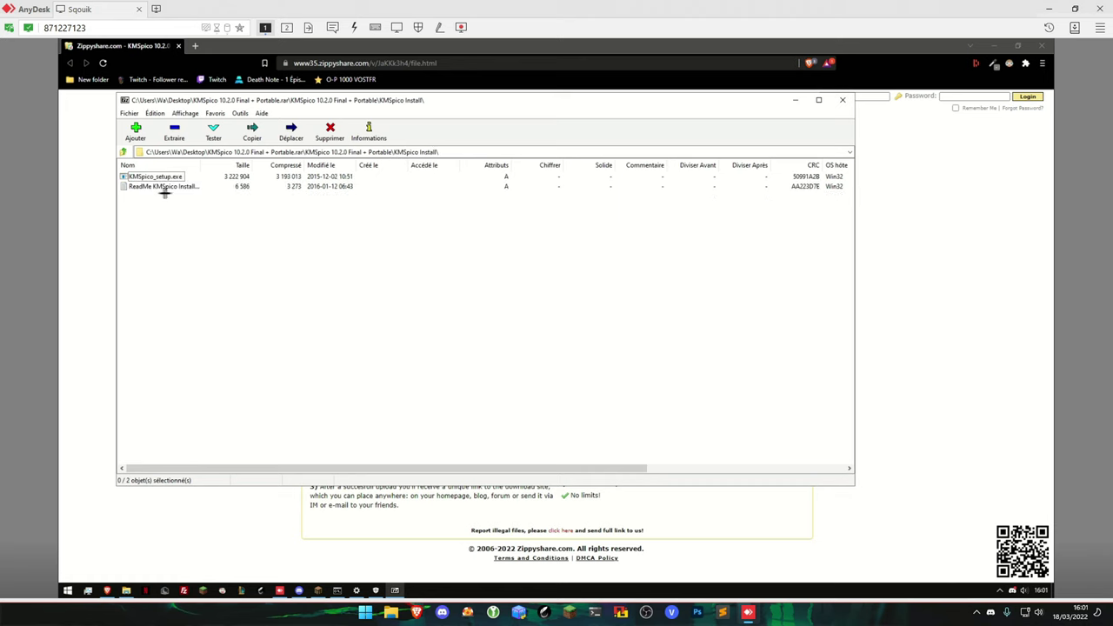
click(843, 100)
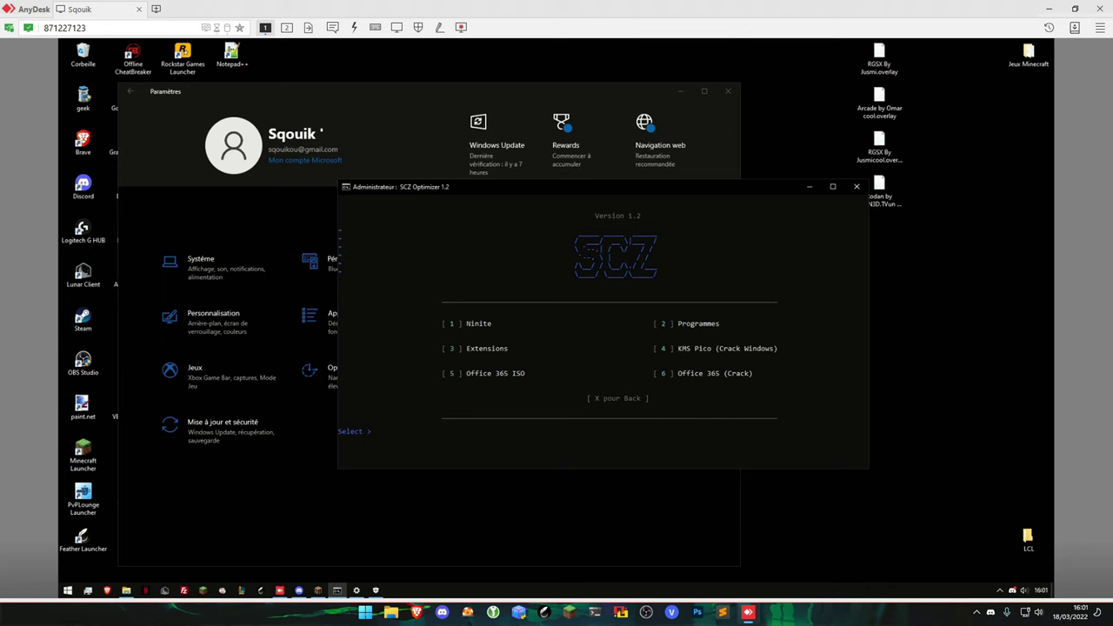
Check the real-time protection setting in Windows Security and close the Settings window.
click(376, 590)
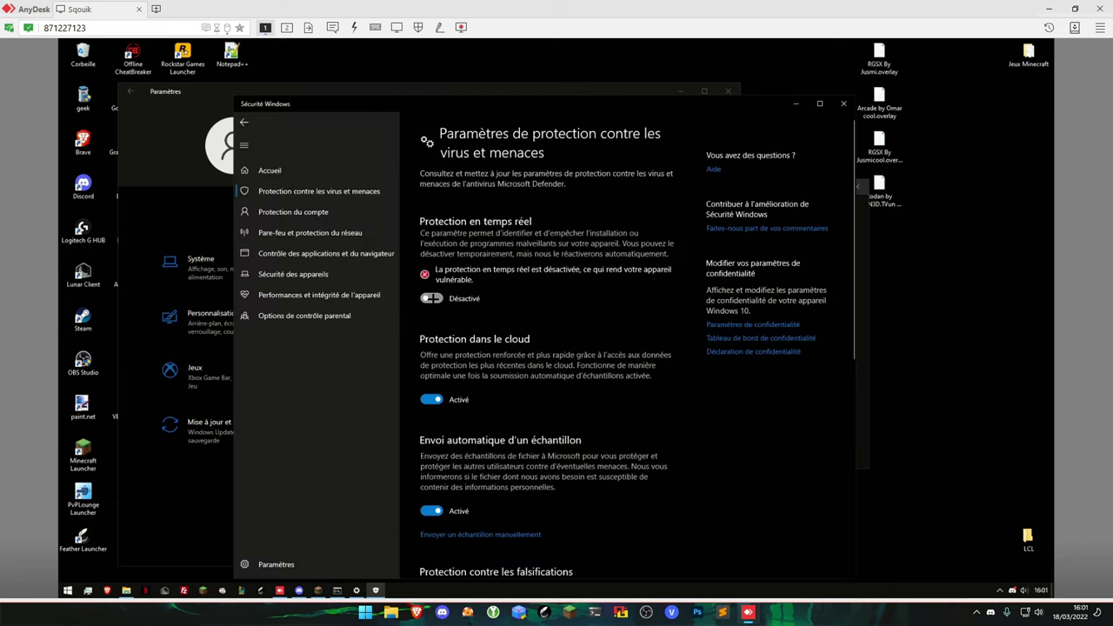
click(795, 104)
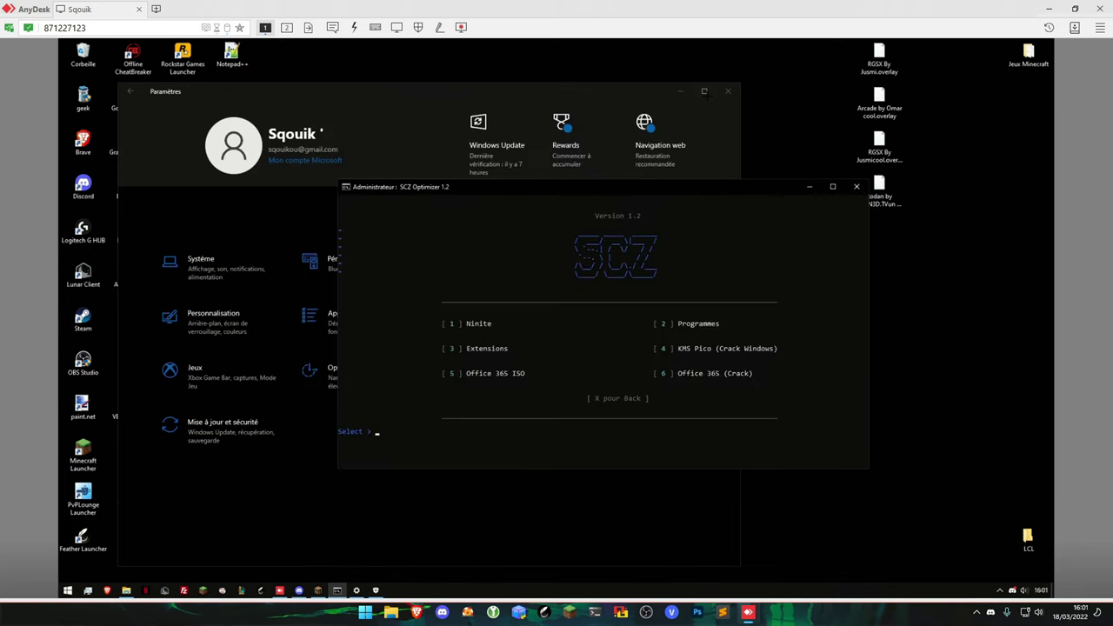
click(728, 91)
drag(645, 186, 647, 153)
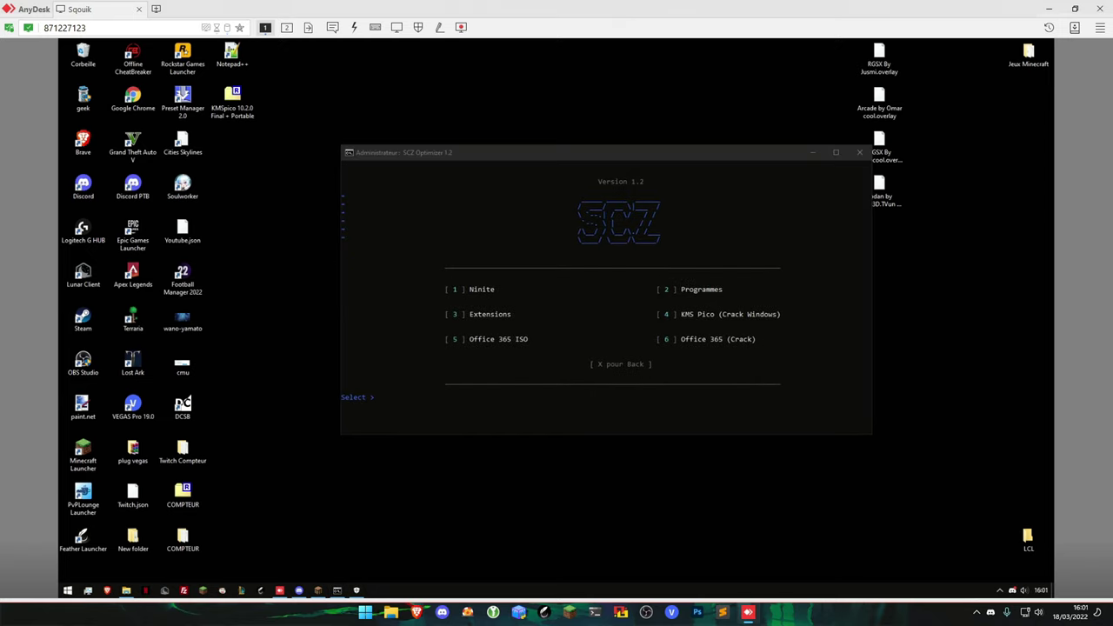
Look through the installed programs in the Control Panel's Programs and Features list.
key(super+r)
text(co)
key(Return)
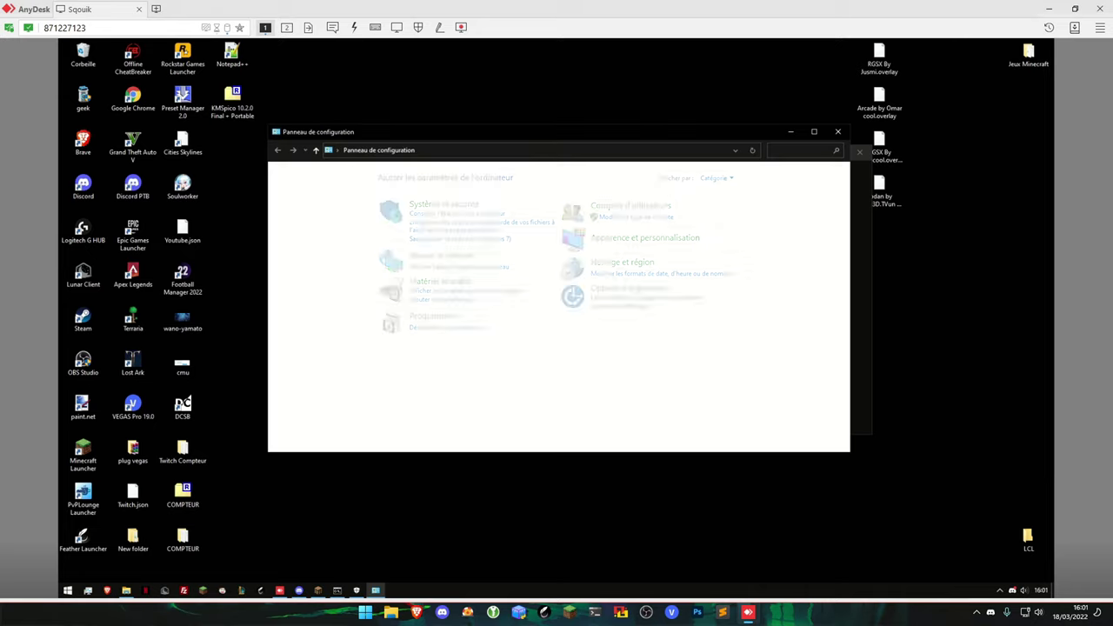
click(441, 326)
scroll(447, 324, down, 13)
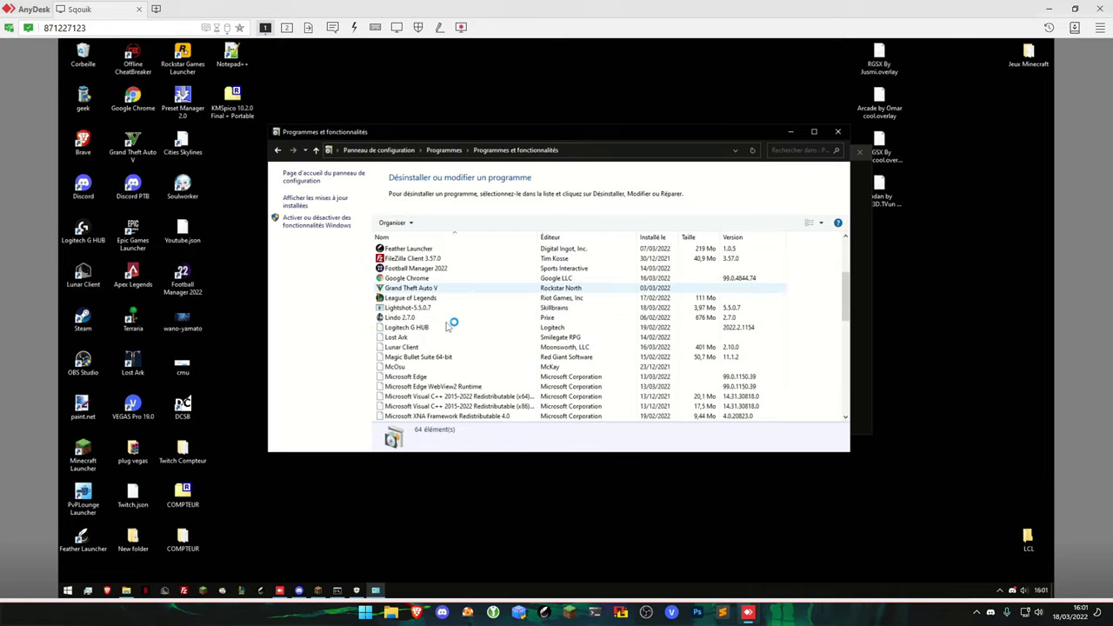
scroll(450, 322, down, 15)
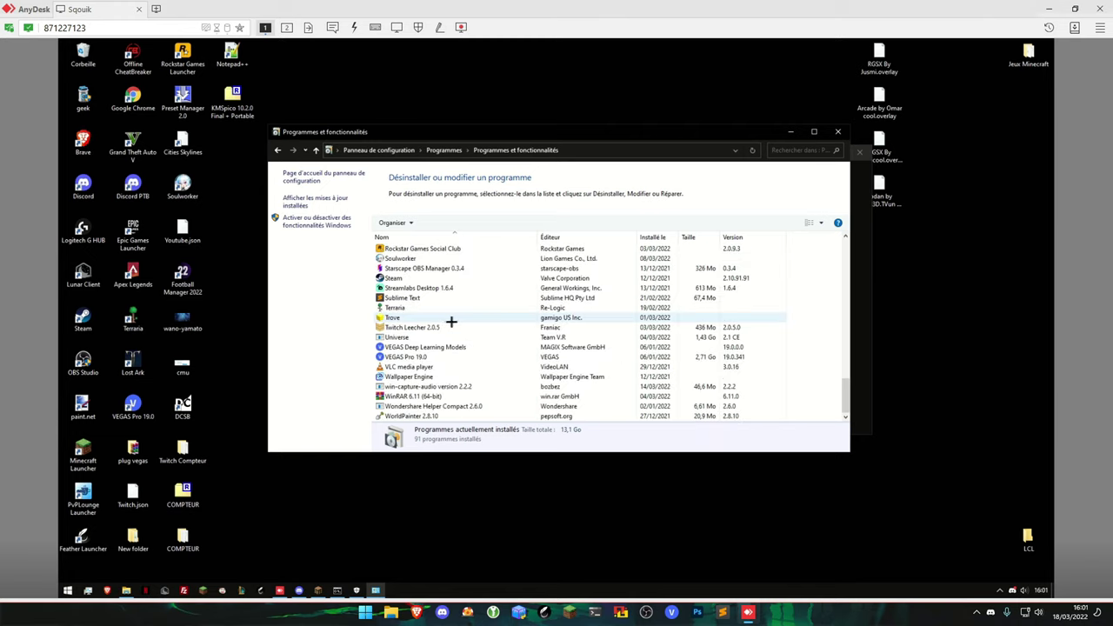
click(837, 131)
drag(594, 153, 564, 148)
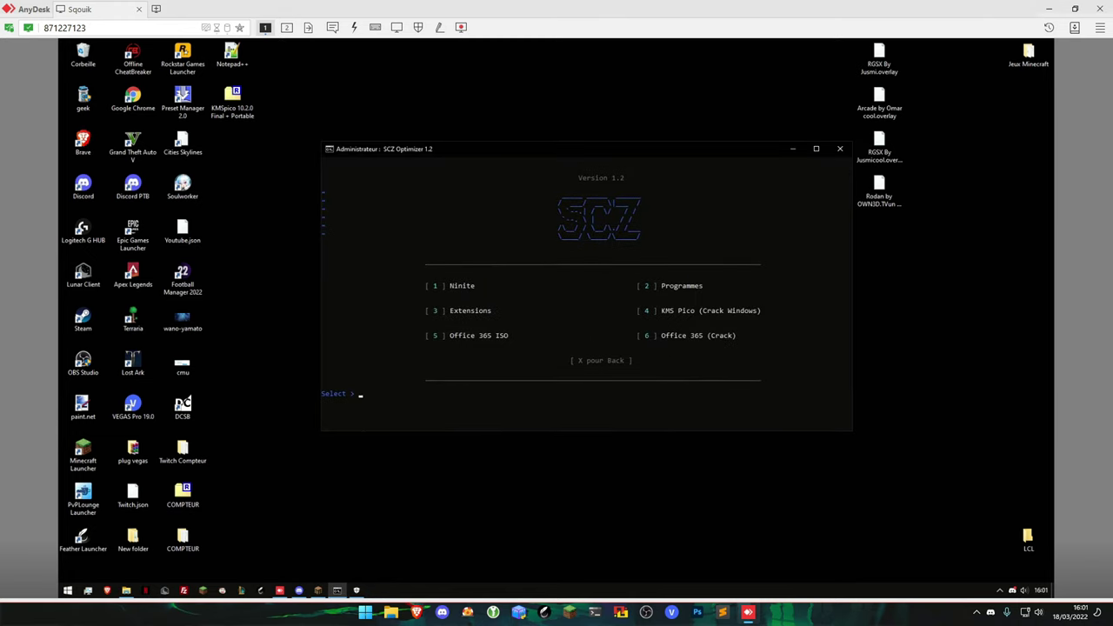
Choose option 5, Office 365 ISO, in SCZ Optimizer and save the ProPlus2019Retail disc image to the Téléchargements folder.
text(5)
key(Return)
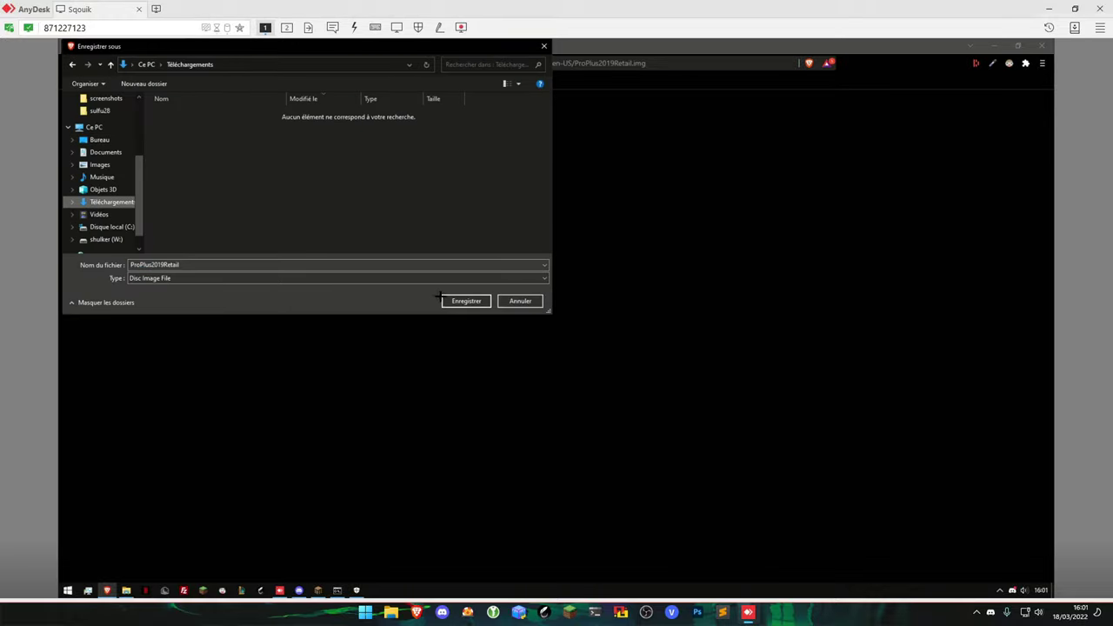
click(466, 301)
click(337, 591)
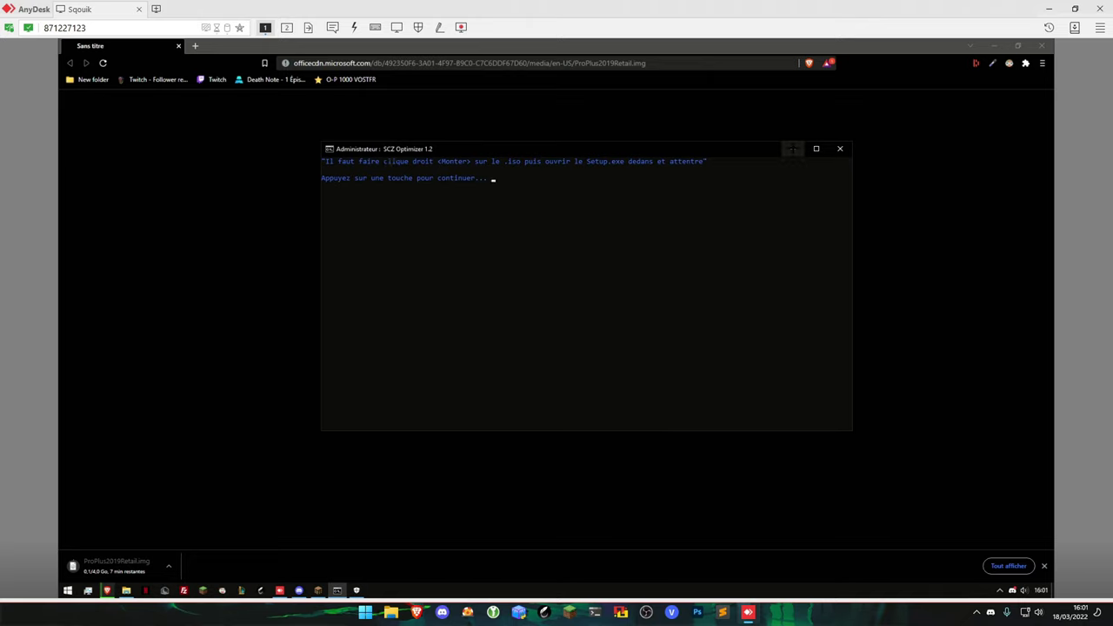
click(792, 148)
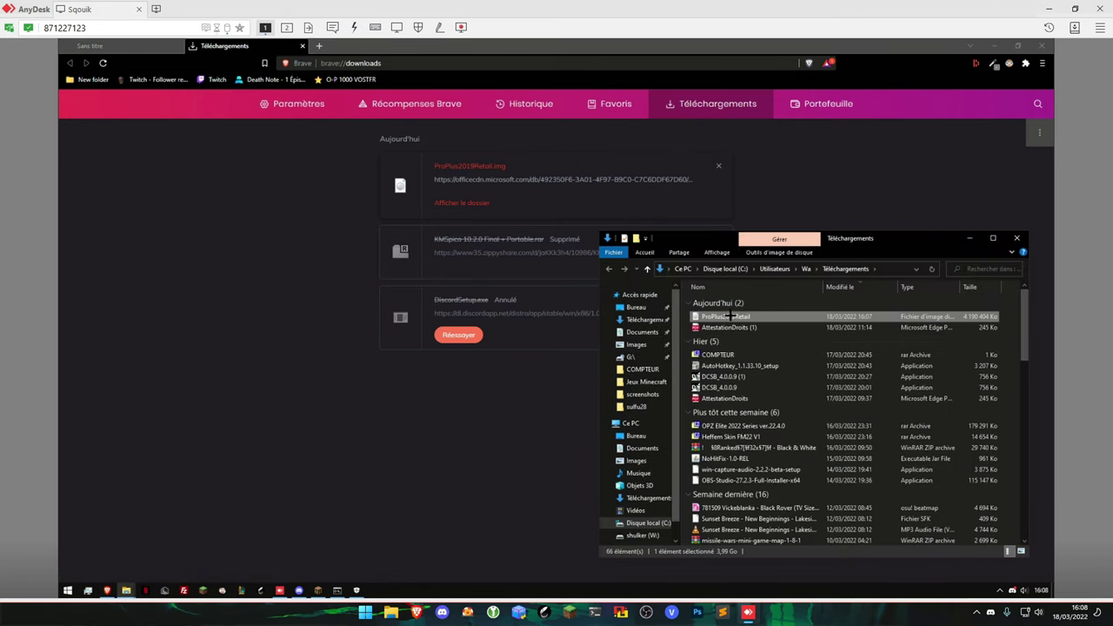
Mount the downloaded ProPlus2019Retail disc image and select its Setup application.
right_click(730, 317)
click(746, 322)
click(711, 323)
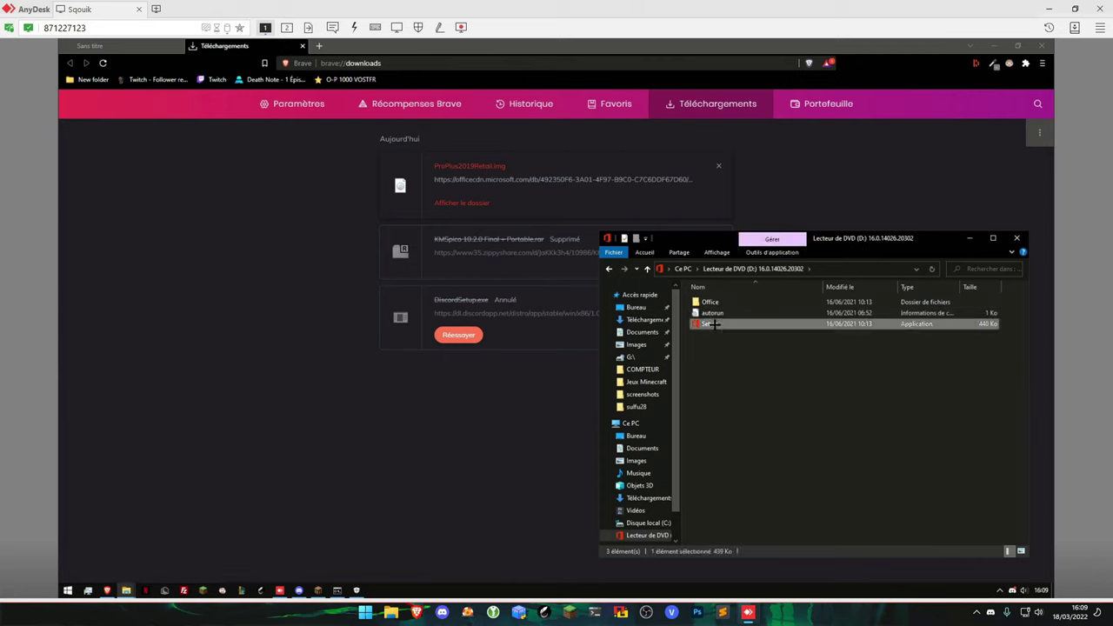
click(716, 252)
click(884, 279)
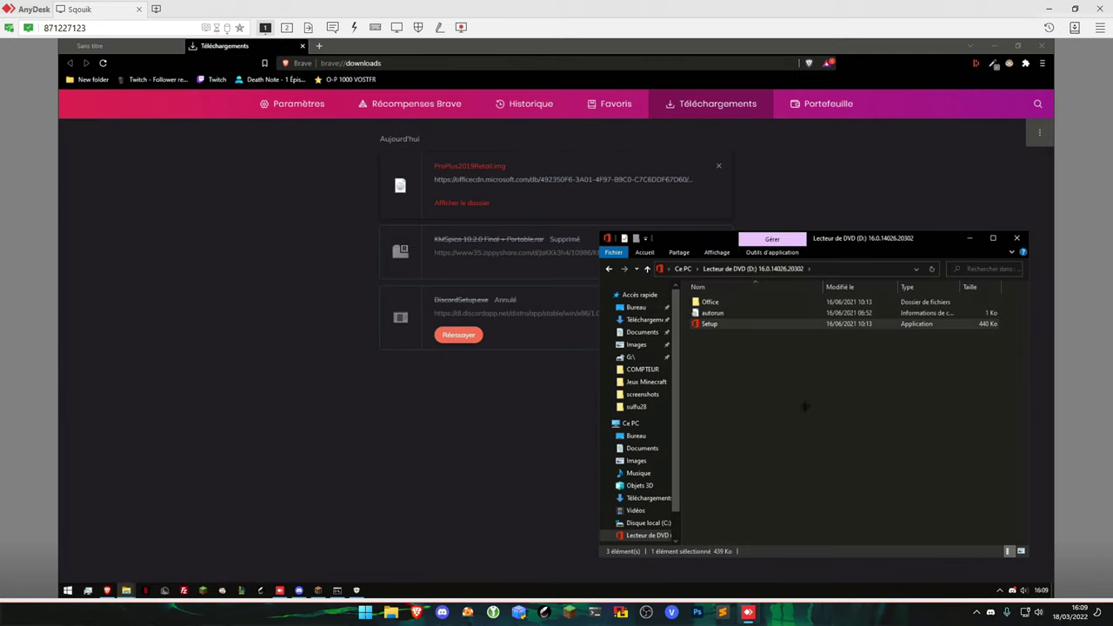
Install Office from the mounted image's Setup application, allowing it to make changes, and close the installer once it finishes.
click(735, 325)
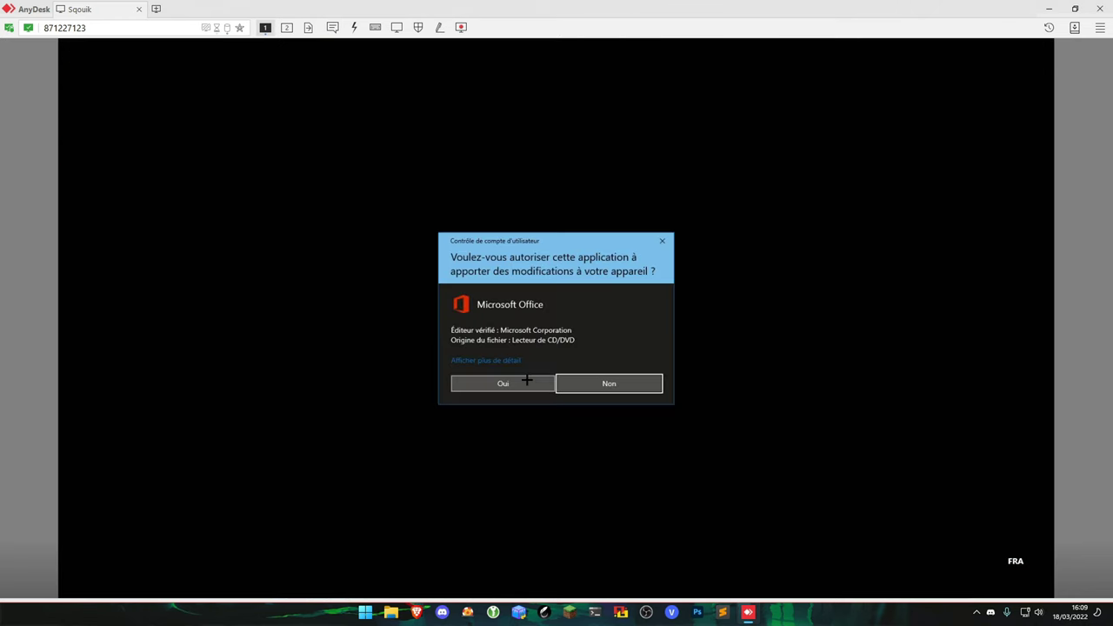
click(524, 382)
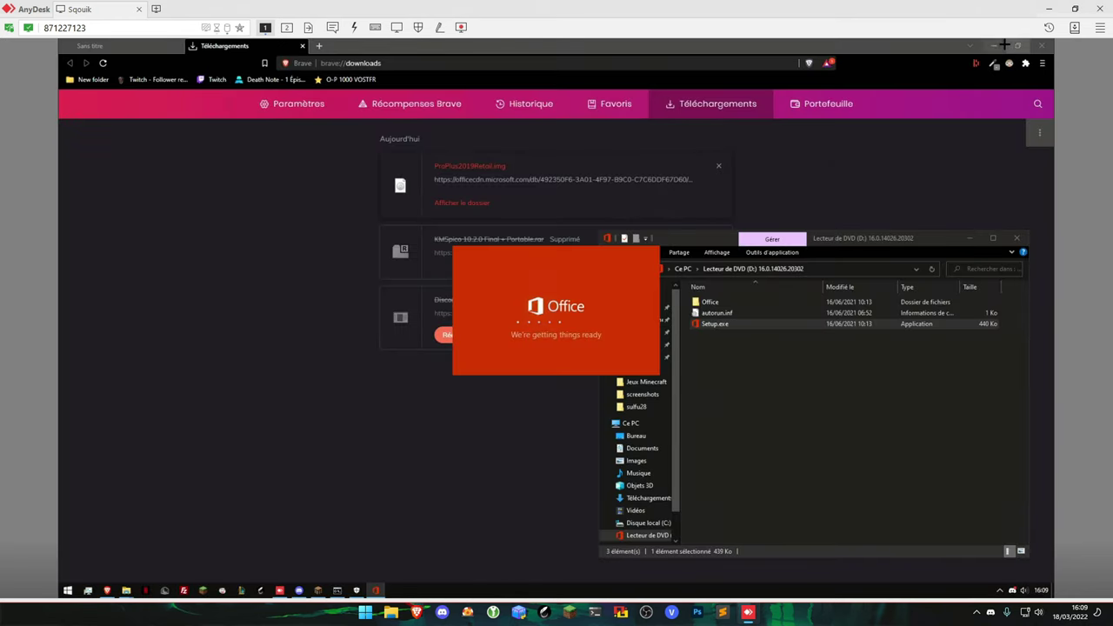
click(996, 45)
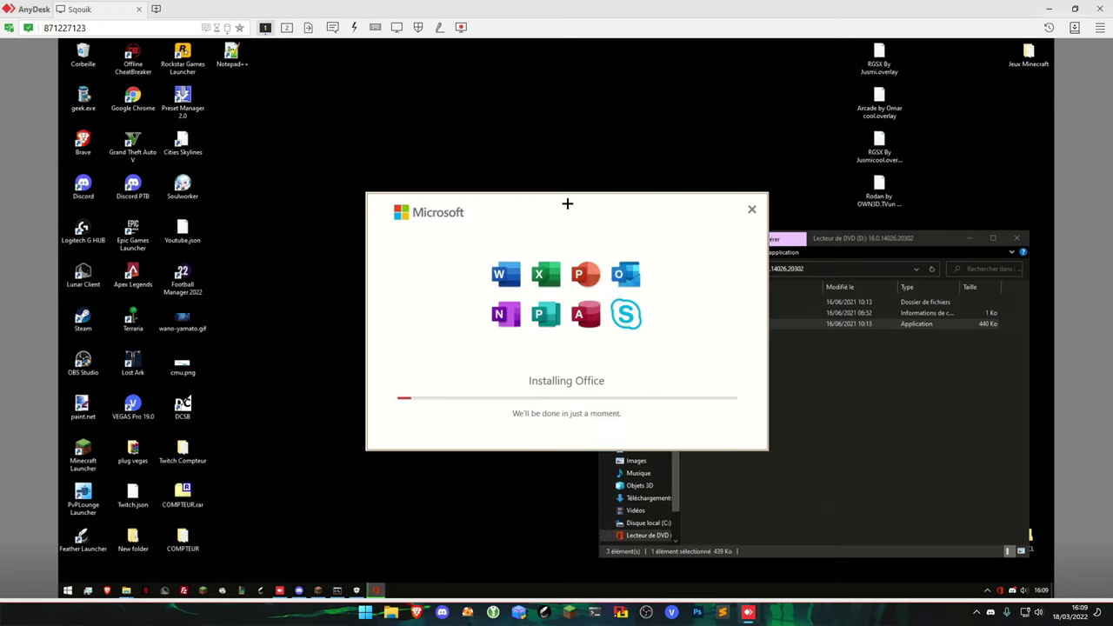
drag(567, 203, 516, 201)
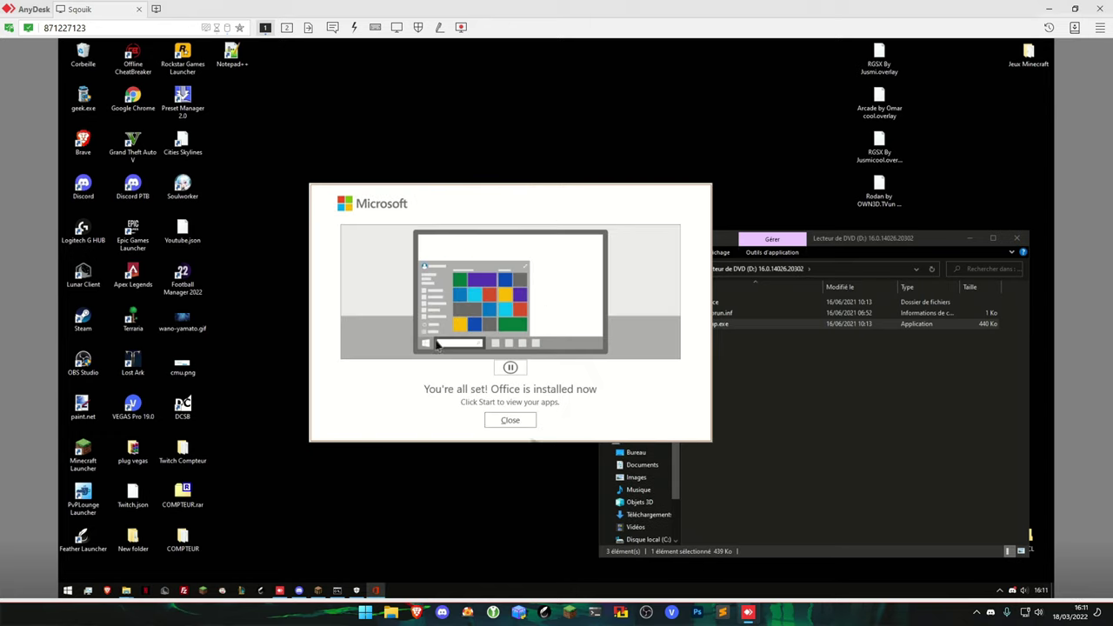
click(510, 418)
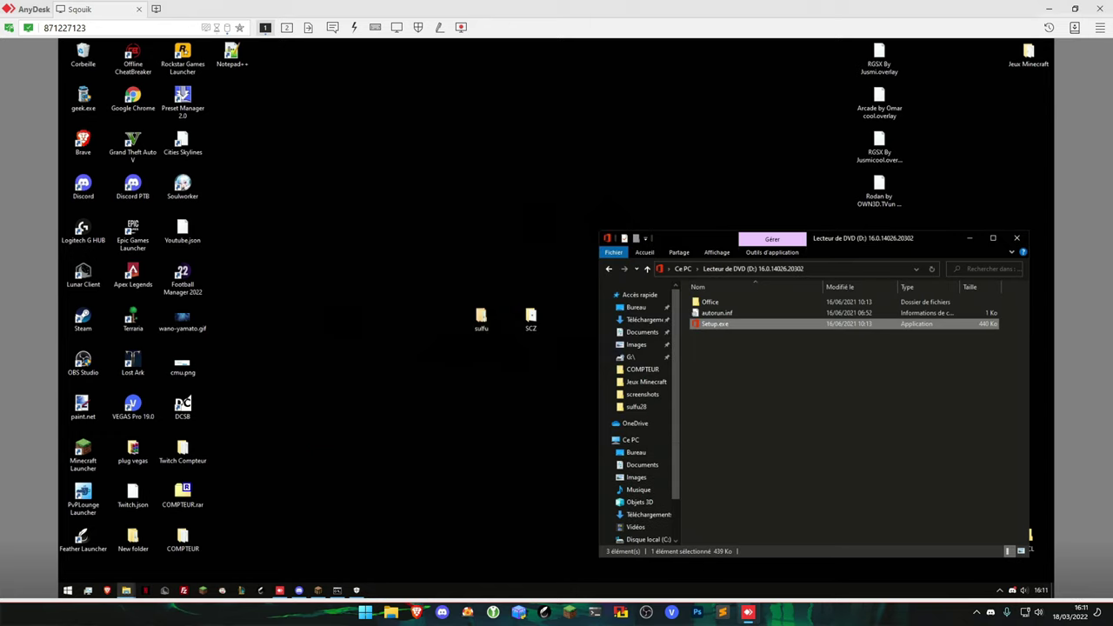
Eject the mounted Office disc image from the DVD drive.
scroll(634, 470, down, 2)
right_click(637, 492)
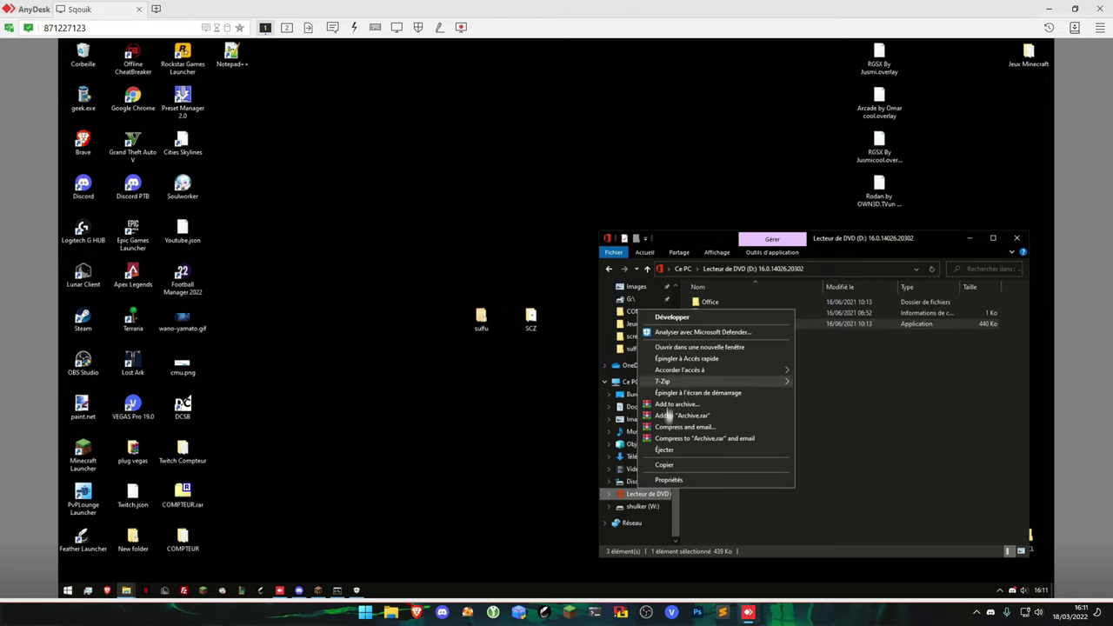
click(670, 438)
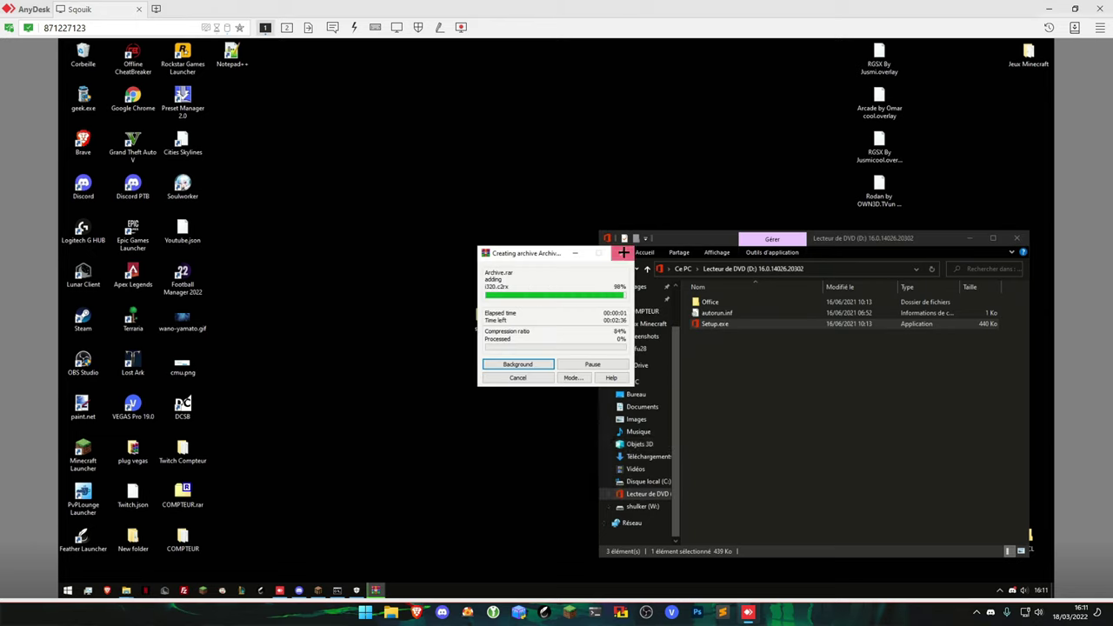
right_click(643, 493)
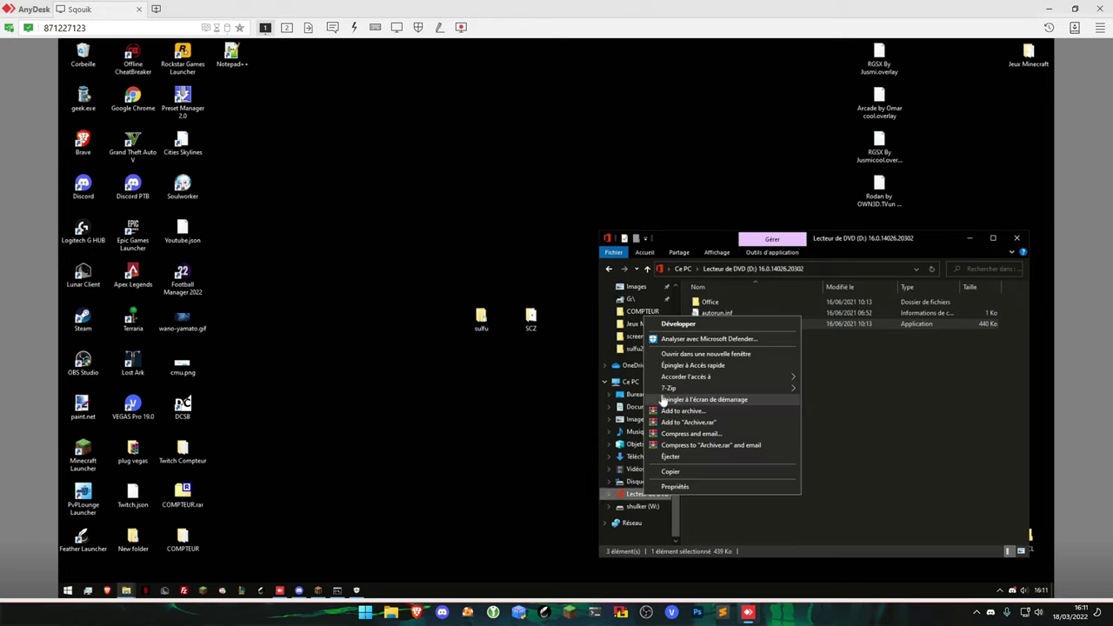
click(670, 456)
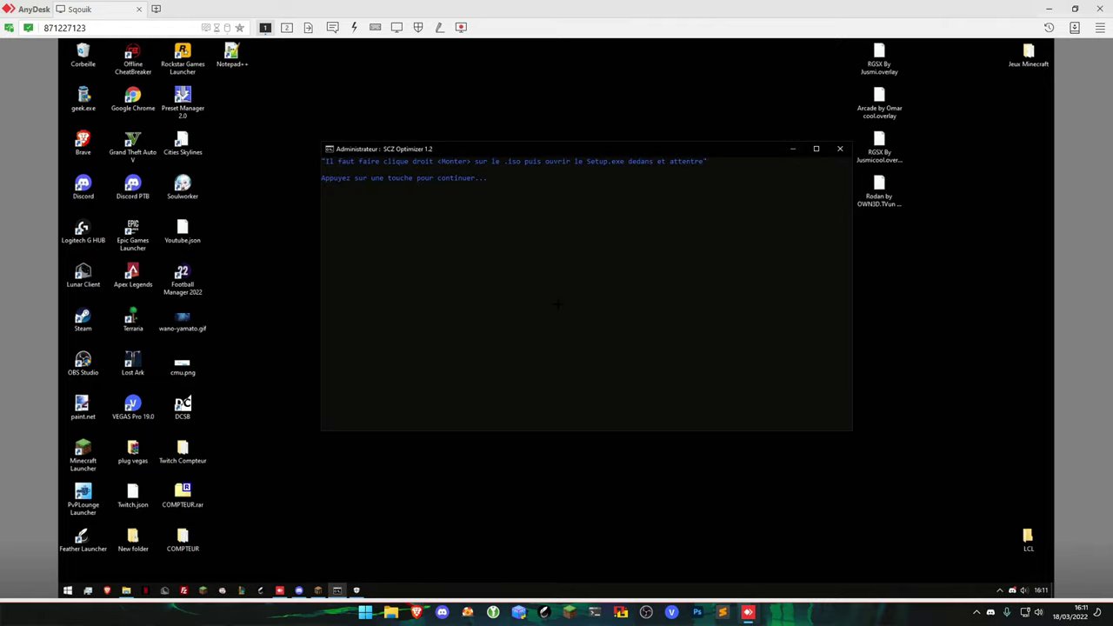
key(Return)
text(1)
key(Return)
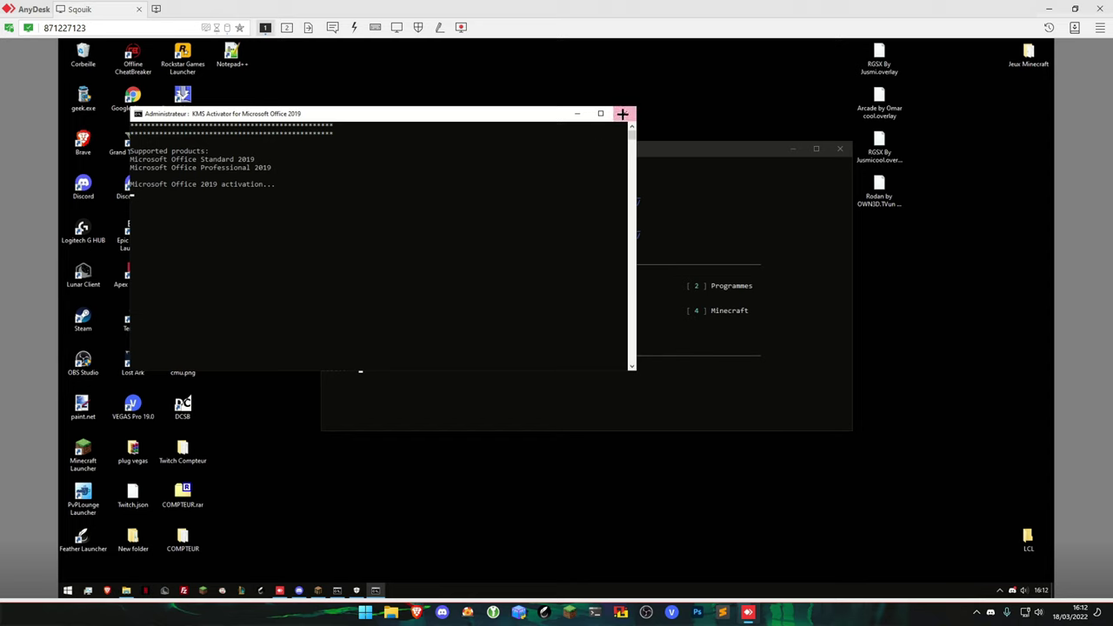
click(622, 116)
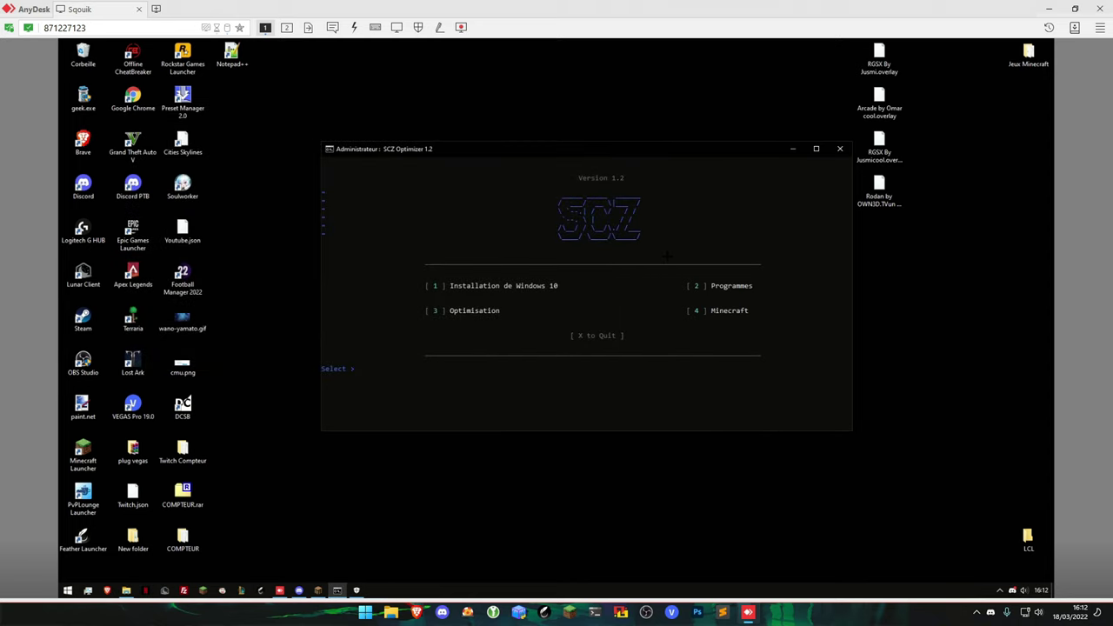
Run option 6, Office 365 (Crack), from SCZ Optimizer's Programmes menu, decline the PC restart and close Windows Security.
text(1)
key(Return)
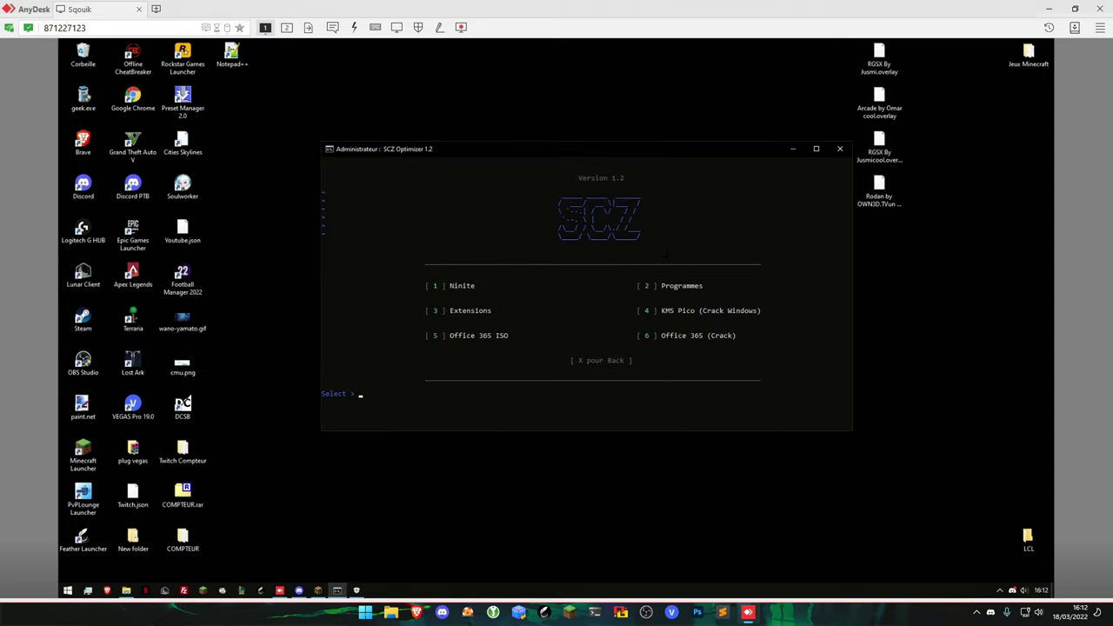
text(4)
key(Return)
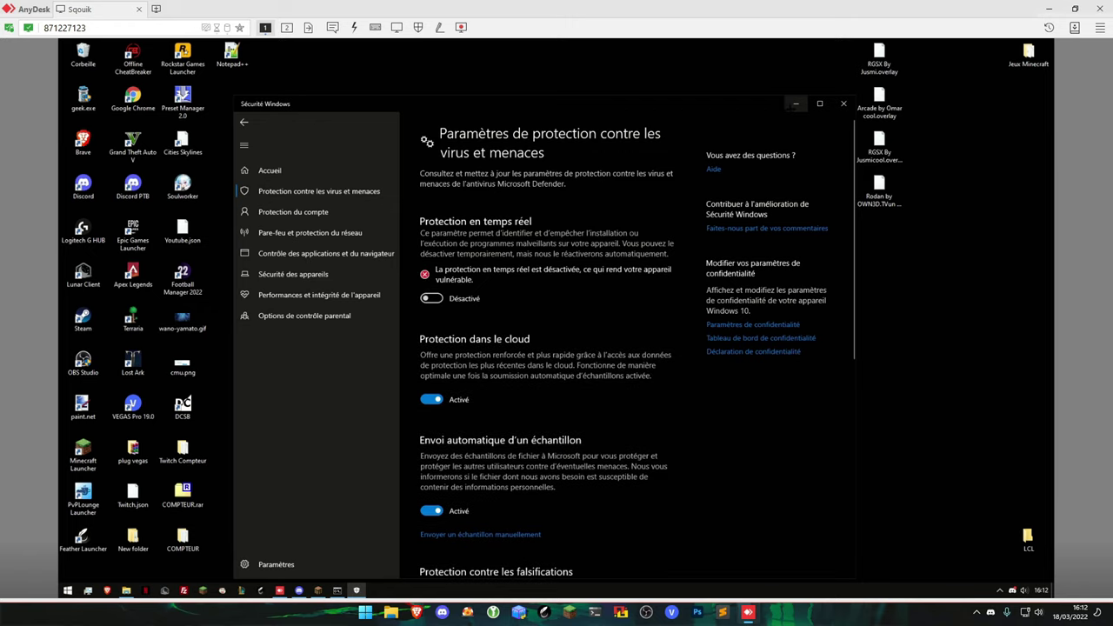
click(796, 103)
text(6)
key(Return)
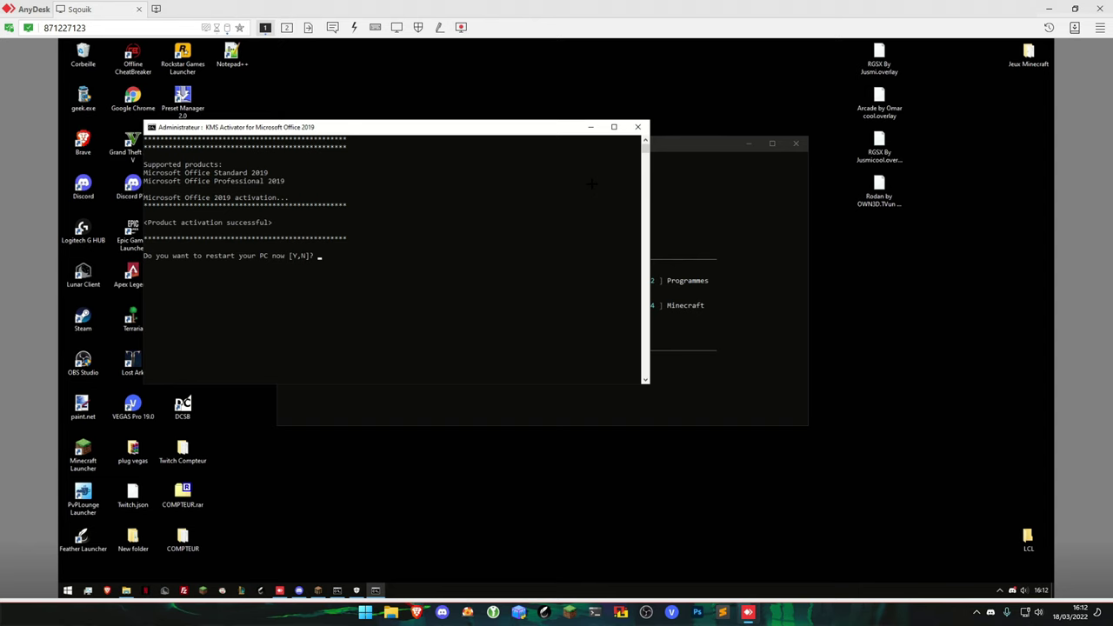
key(n)
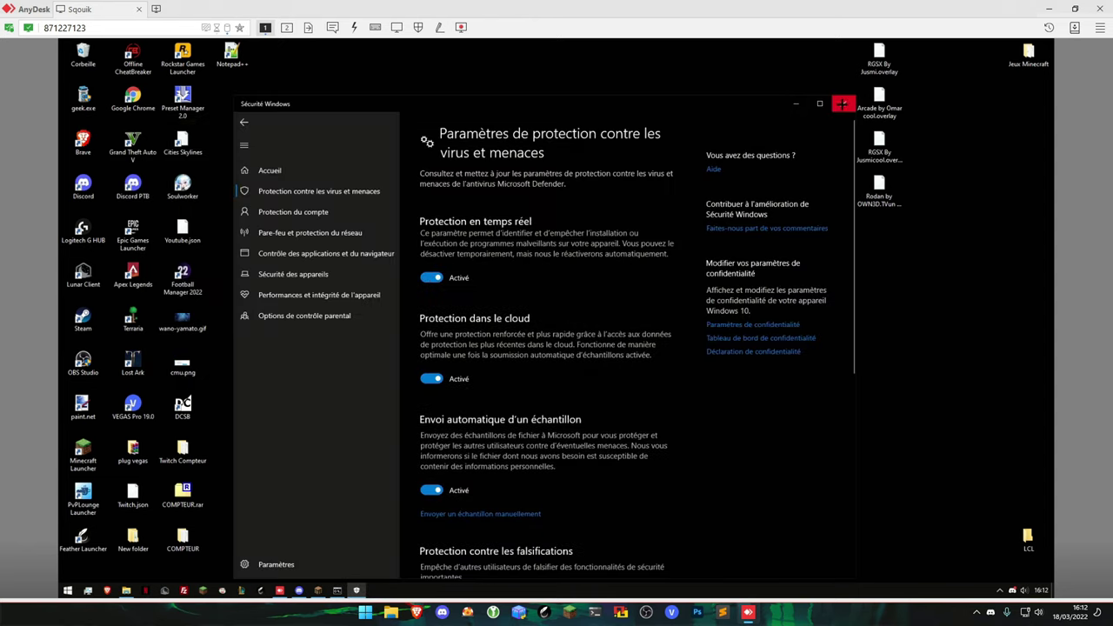
click(841, 103)
Launch Word and dismiss its product key dialog without entering a key.
key(super)
text(wo)
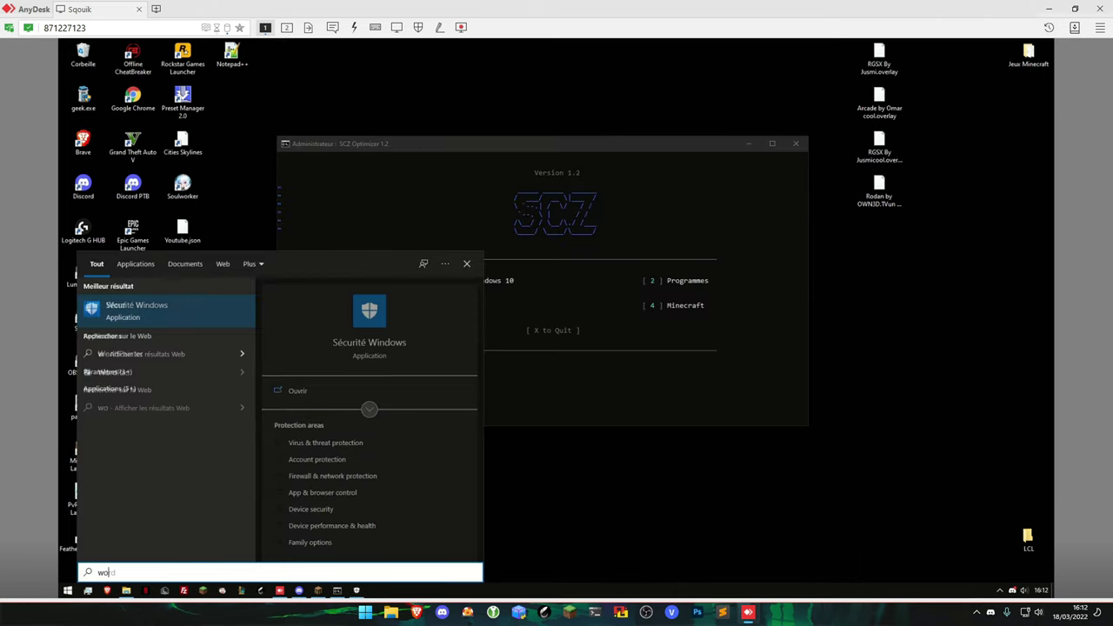
text(rd)
key(Return)
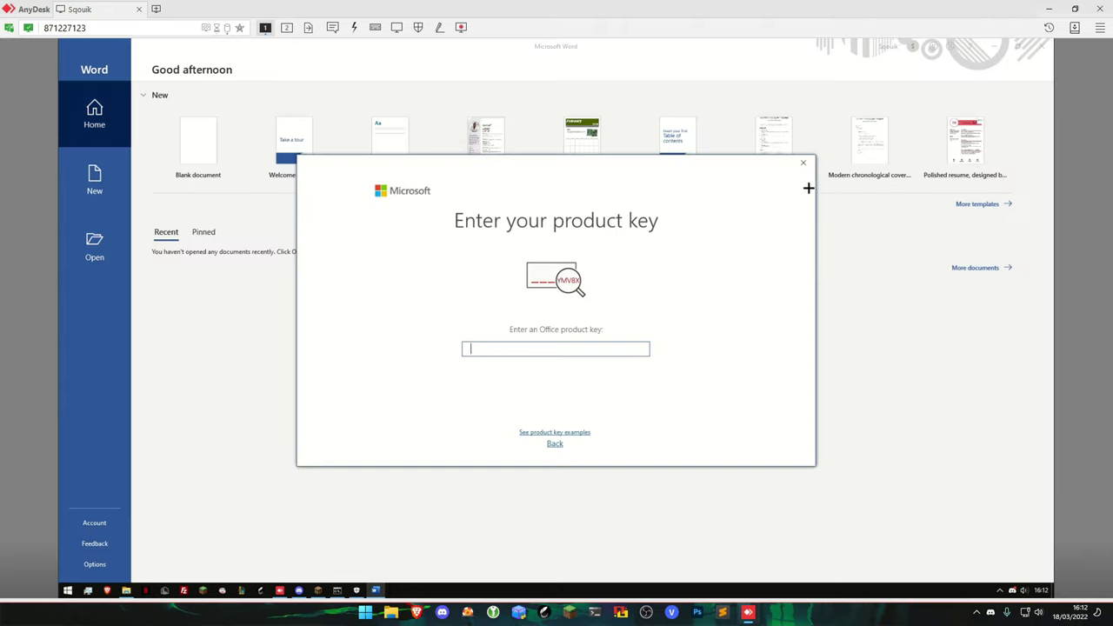
click(806, 163)
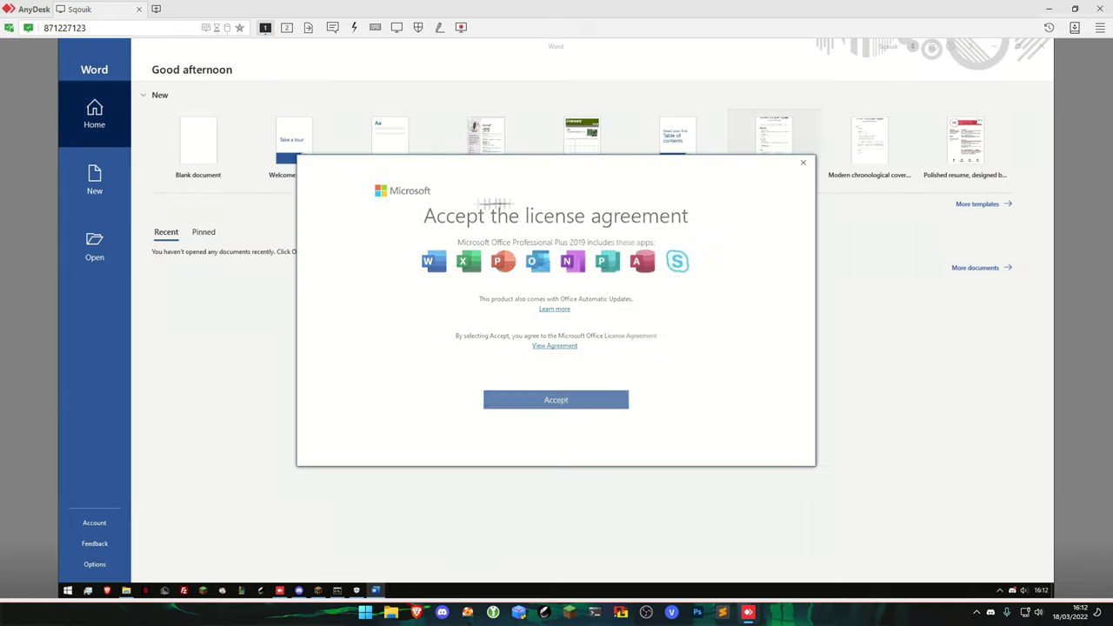
Accept the Office license agreement and complete the privacy prompts, choosing not to send optional data.
click(563, 397)
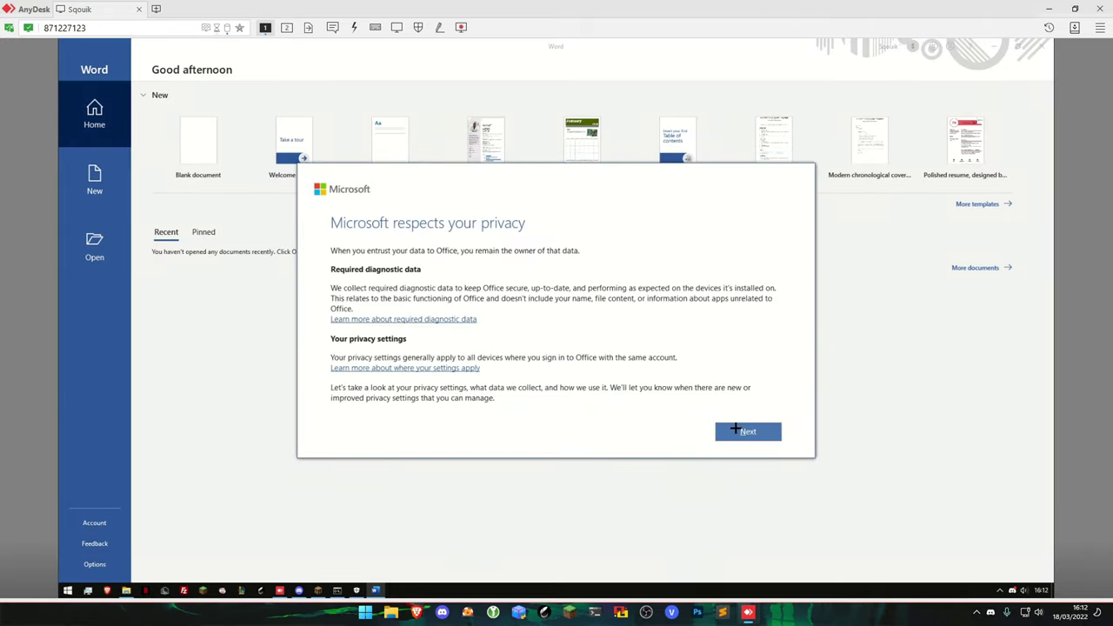
click(741, 431)
click(412, 321)
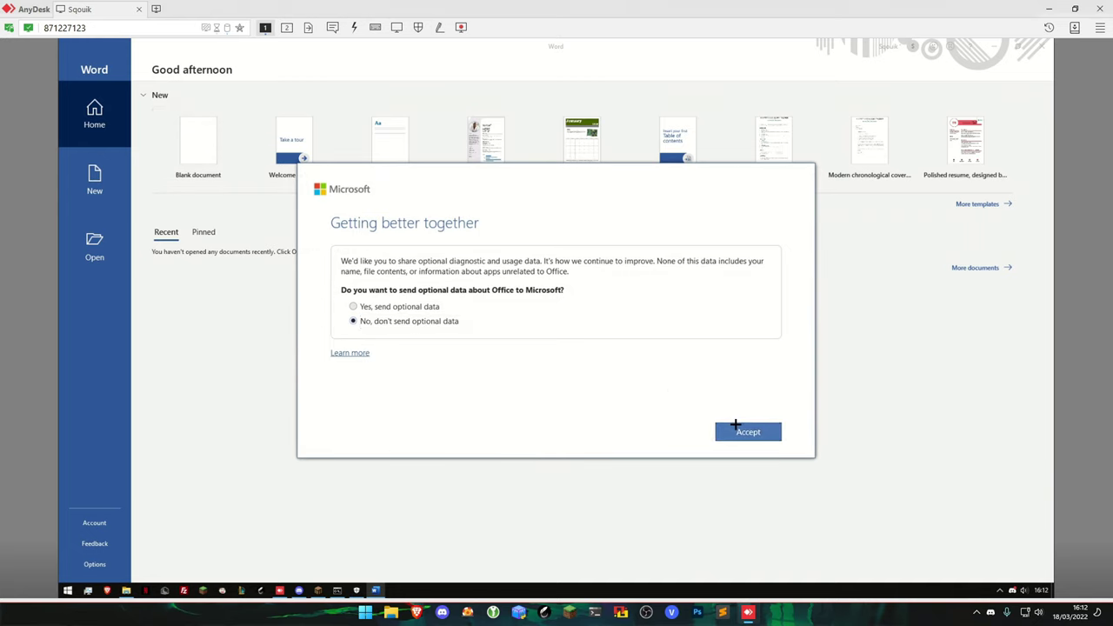
click(741, 429)
click(746, 431)
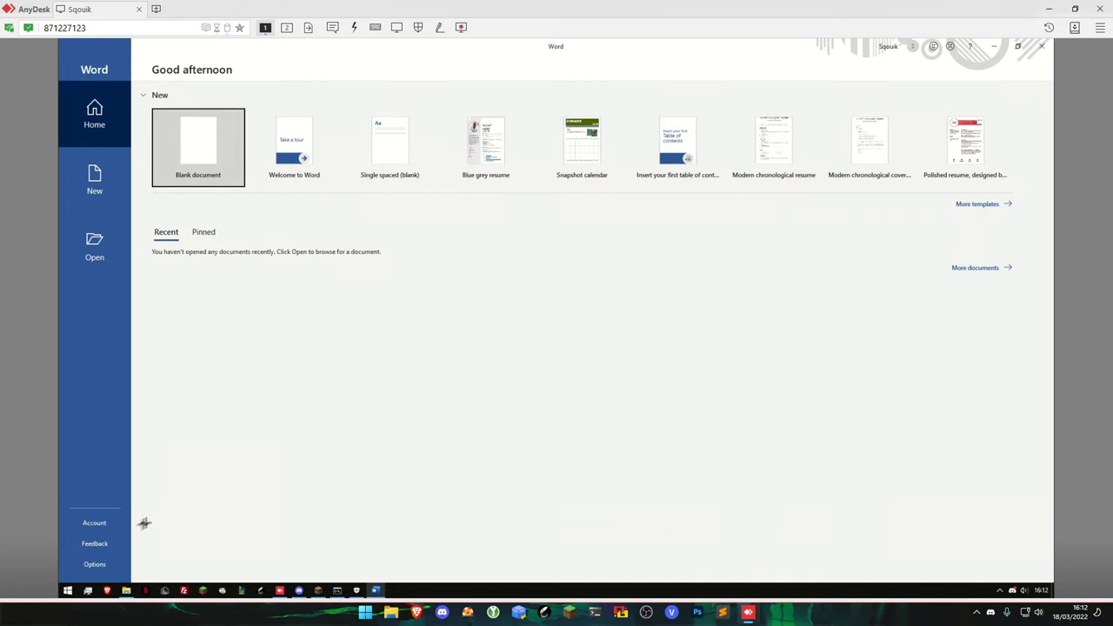
Check the Office product activation status on Word's Account page and close Word.
click(95, 564)
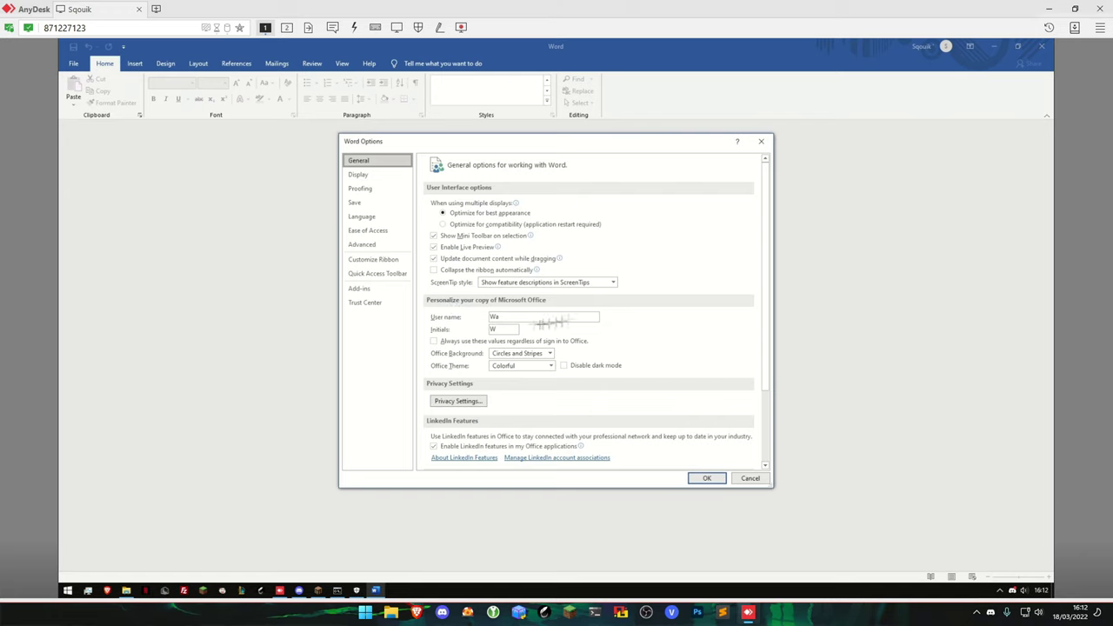
click(760, 141)
click(74, 64)
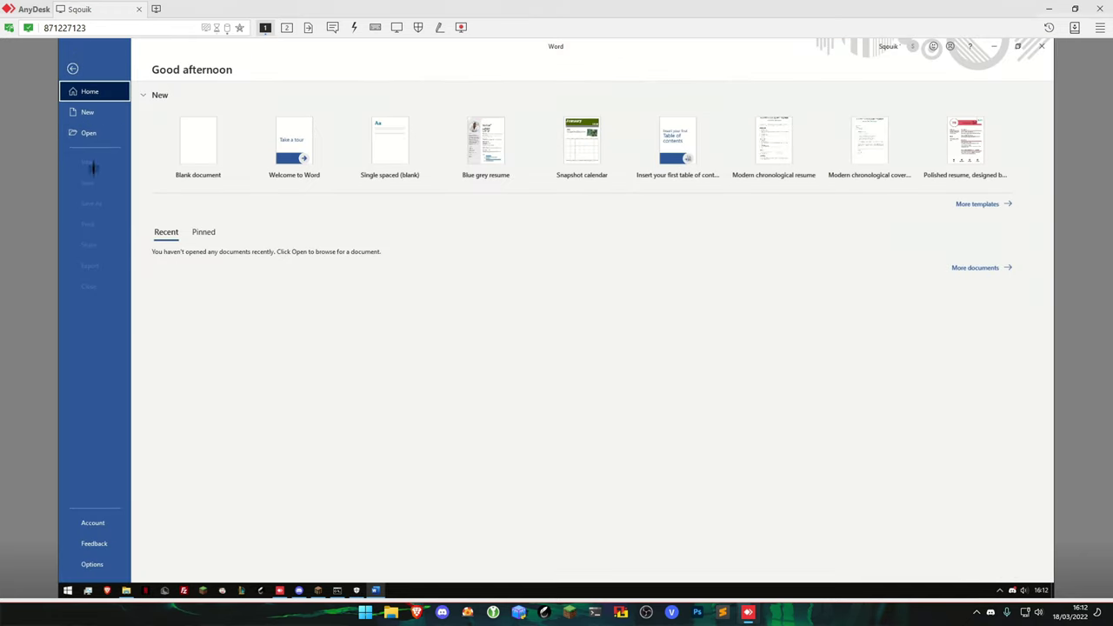
click(99, 520)
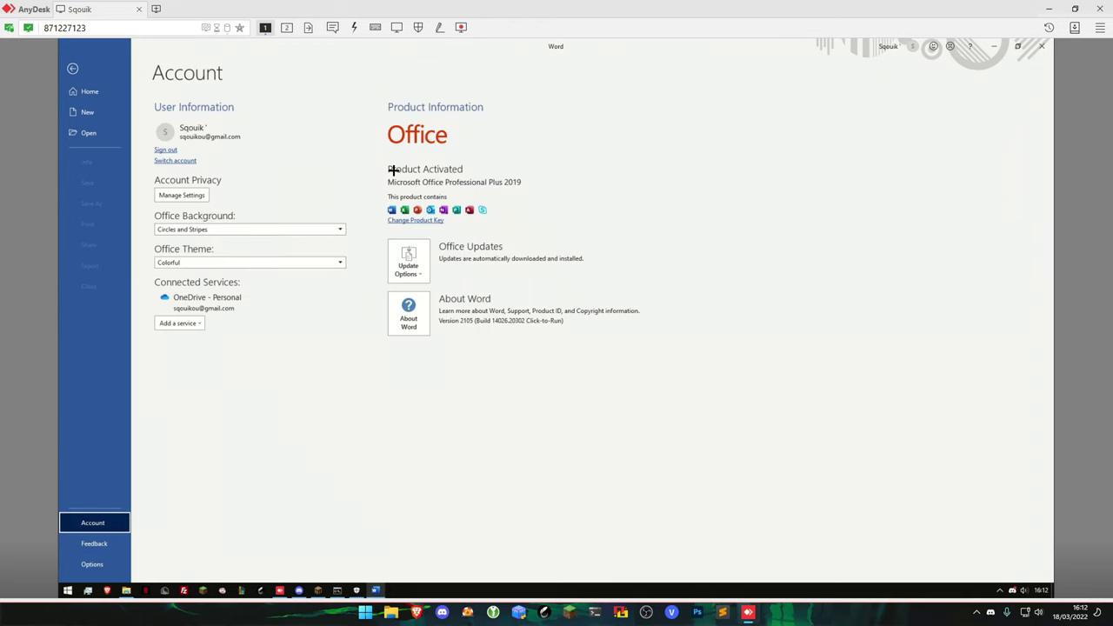
click(1041, 46)
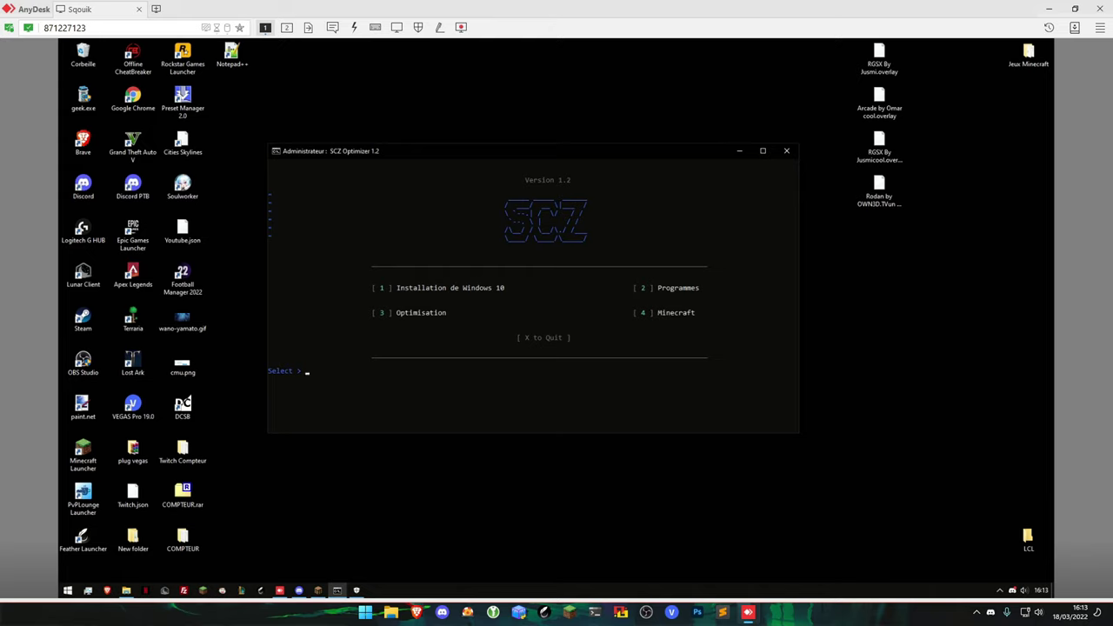
Open section 3, Optimisation, from SCZ Optimizer's main menu.
text(3)
key(Return)
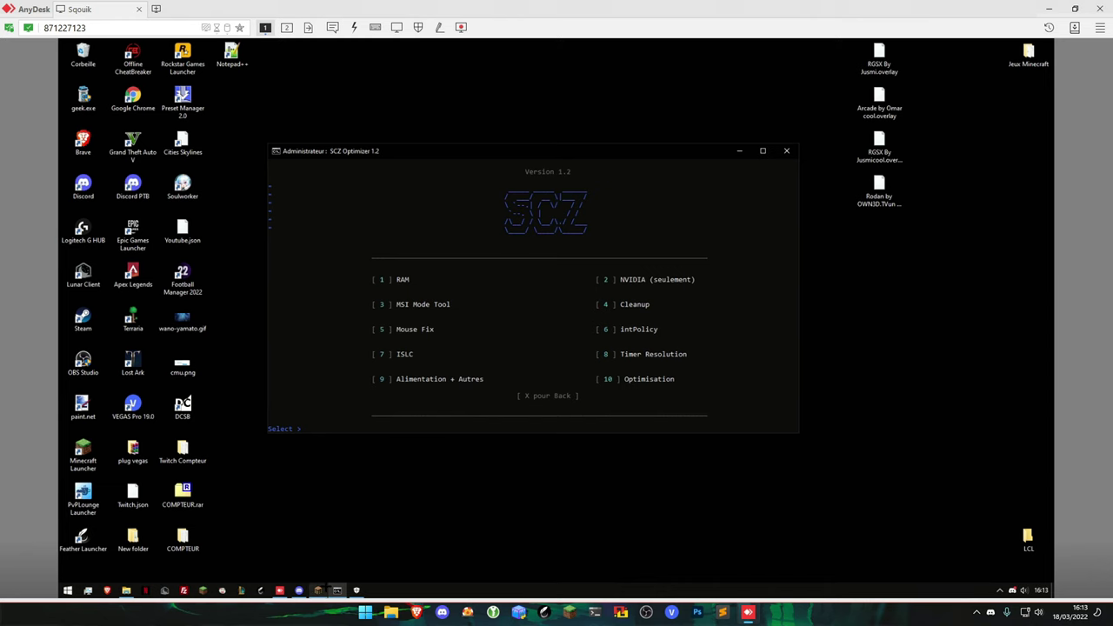
Switch to Lunar Client, resume the game, and toggle full-screen mode on and off before returning to the game menu.
click(318, 591)
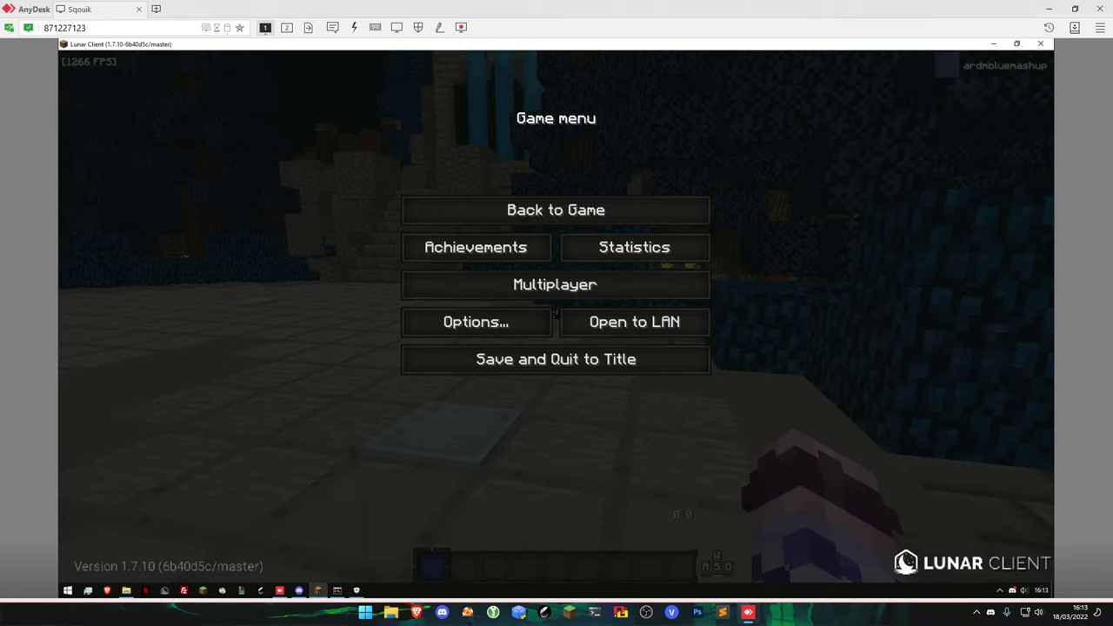
click(459, 212)
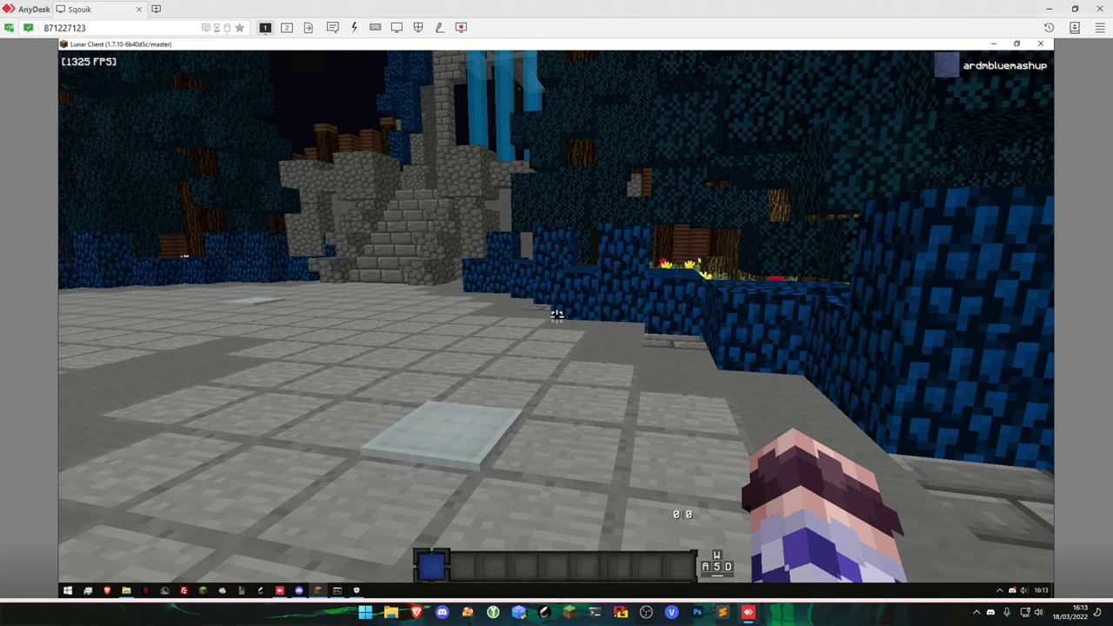
key(F11)
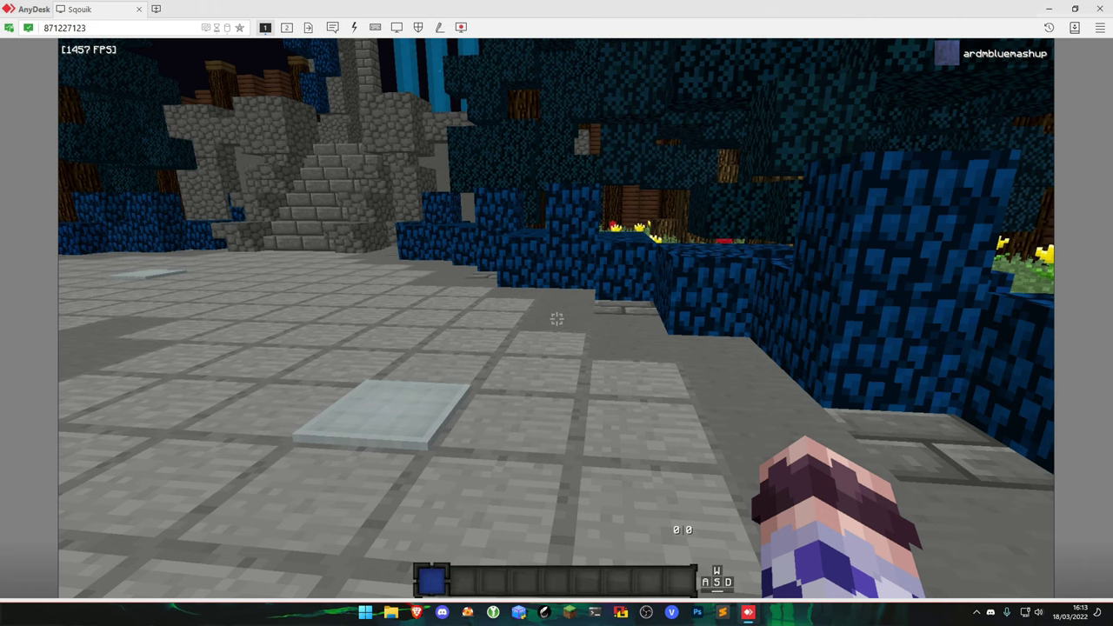
key(F11)
key(Escape)
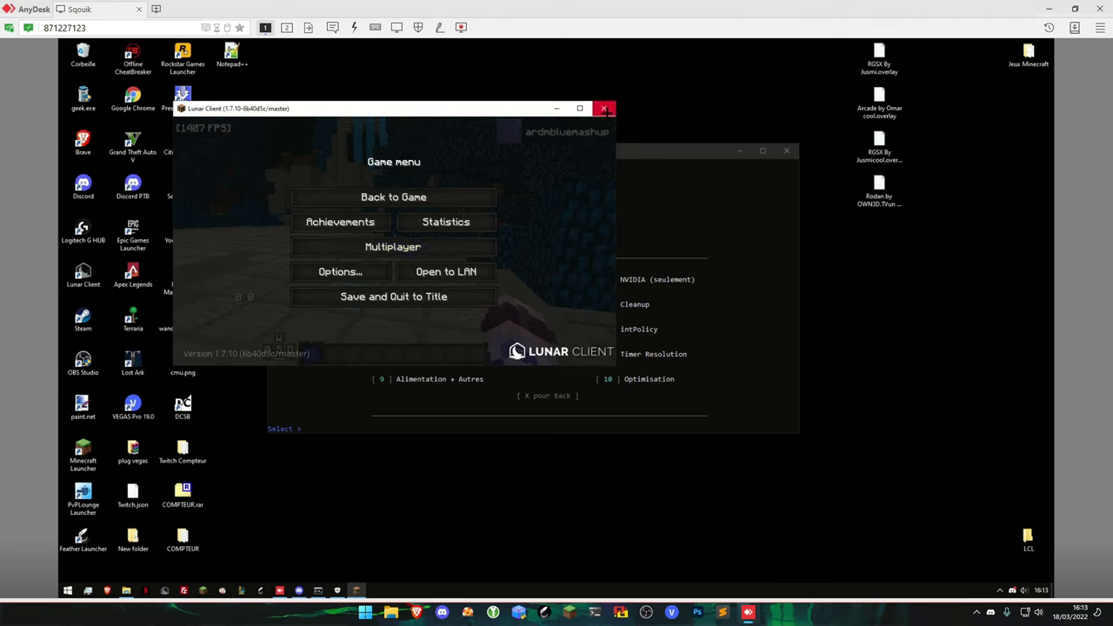
Set Fullscreen to OFF in the game's Other video settings and close the game.
click(370, 271)
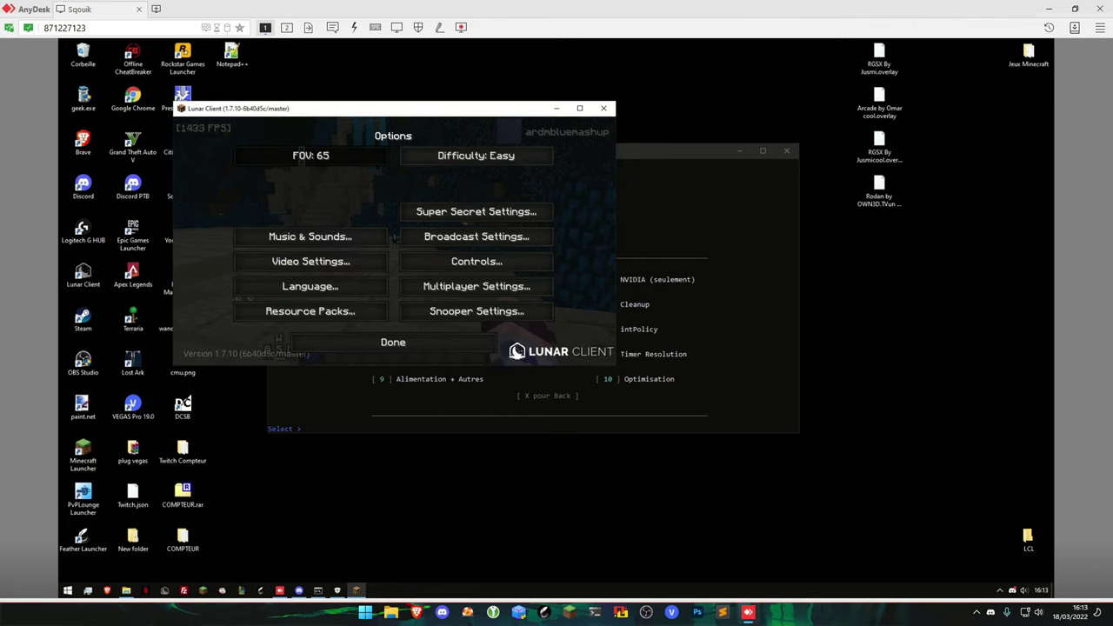
key(F11)
click(433, 287)
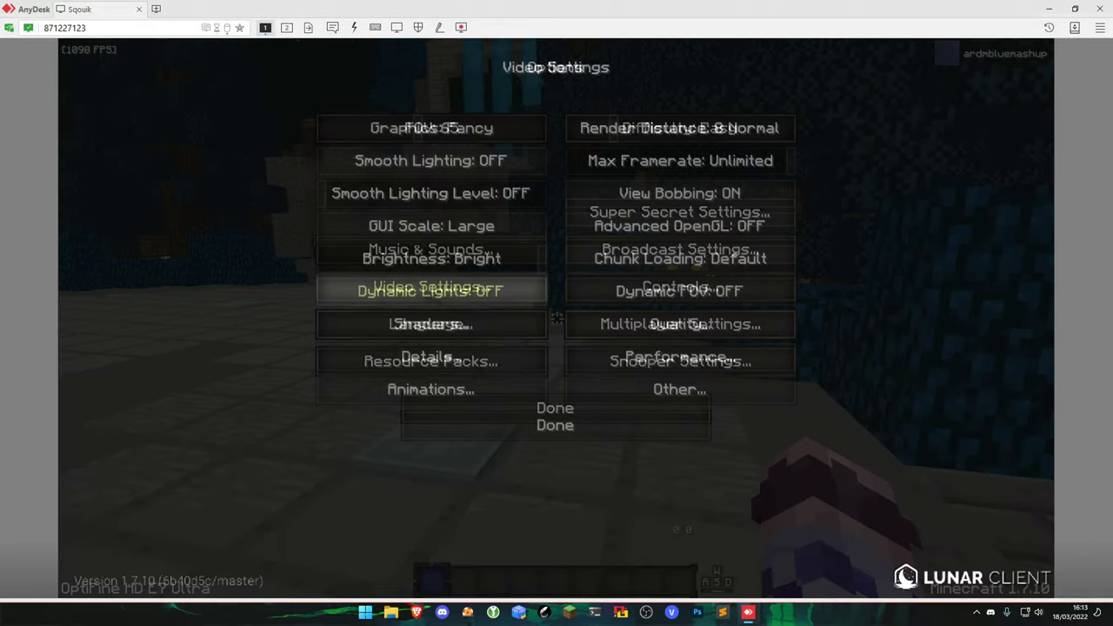
click(678, 391)
click(461, 225)
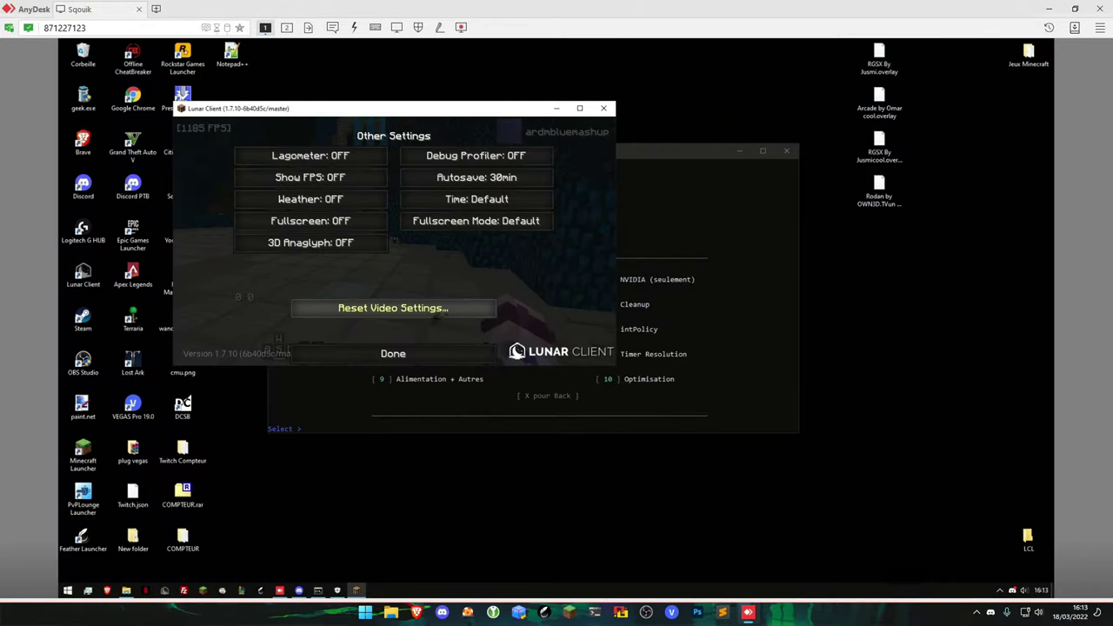
click(393, 350)
click(391, 350)
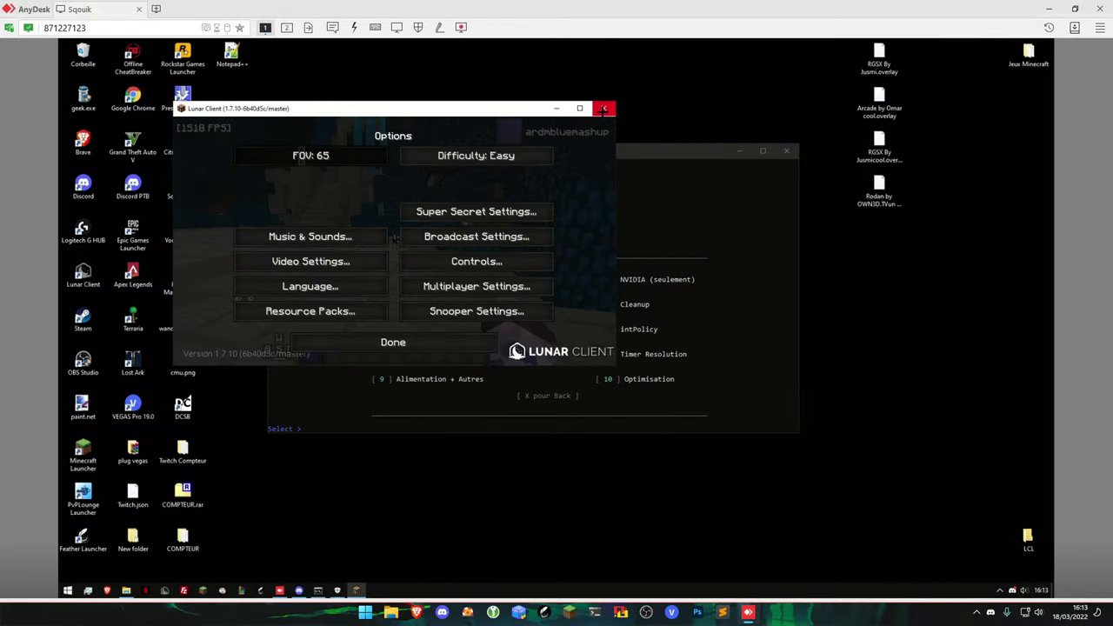
click(603, 110)
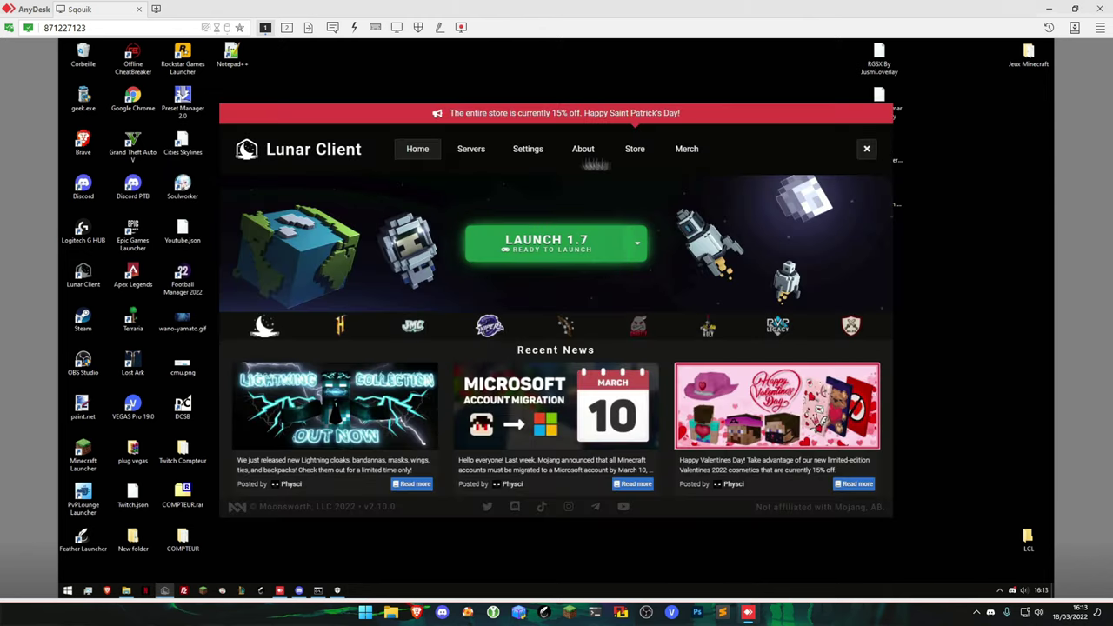
Close the Lunar Client launcher and dismiss SCZ Optimizer's services optimisation message.
click(866, 148)
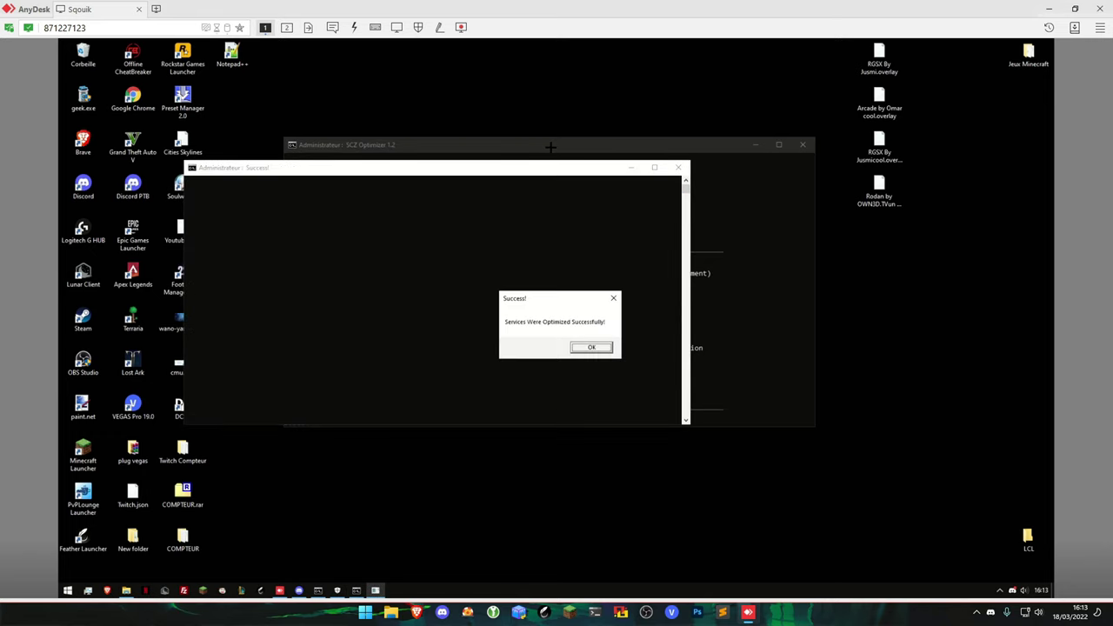
key(Return)
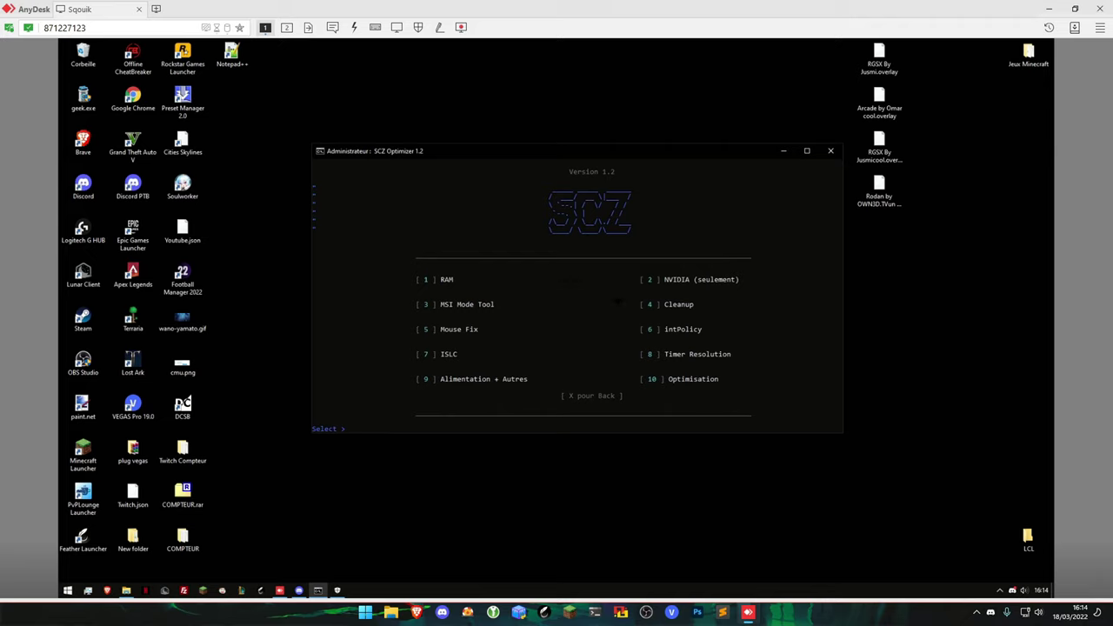
Choose SCZ Optimizer's NVIDIA option, extract DDU to the desktop, and launch Display Driver Uninstaller.exe from the DDU v18.0.4.9 folder.
key(Return)
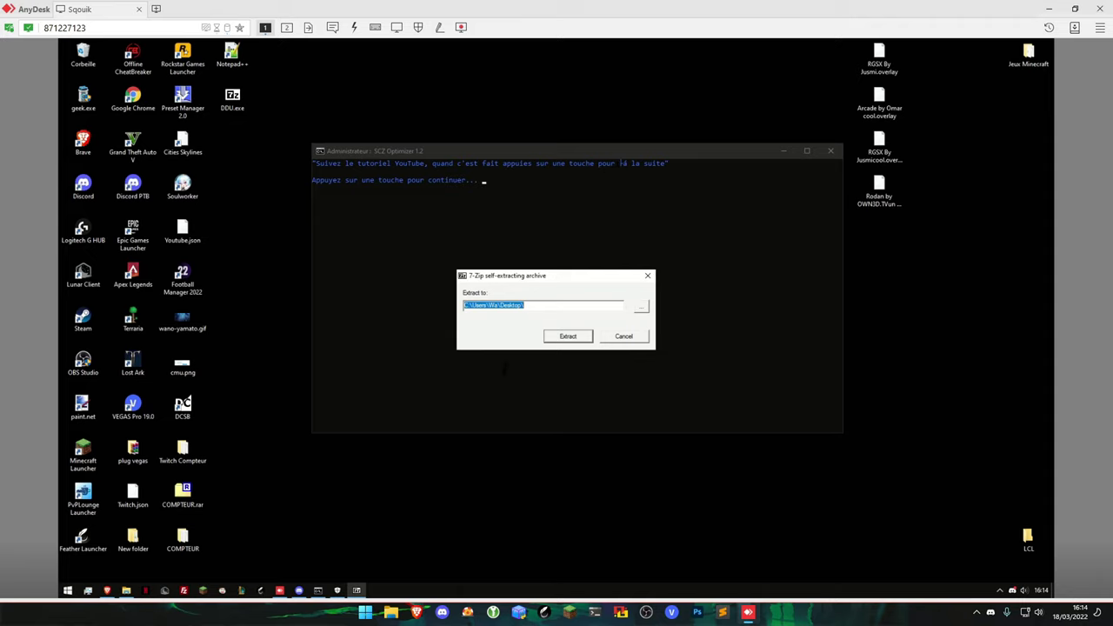
click(569, 336)
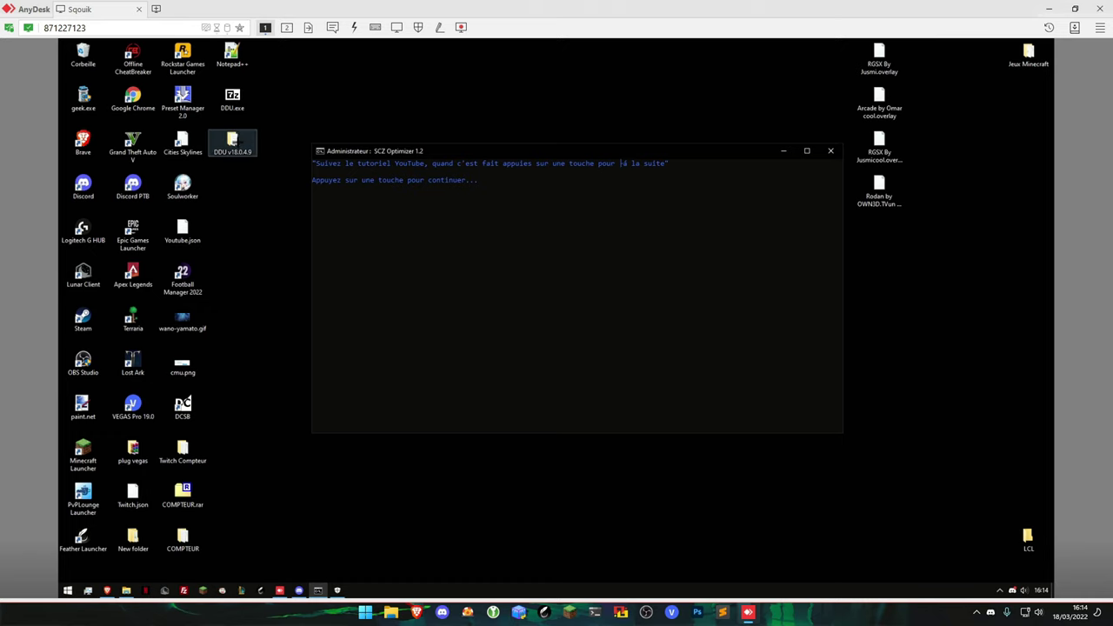
click(233, 141)
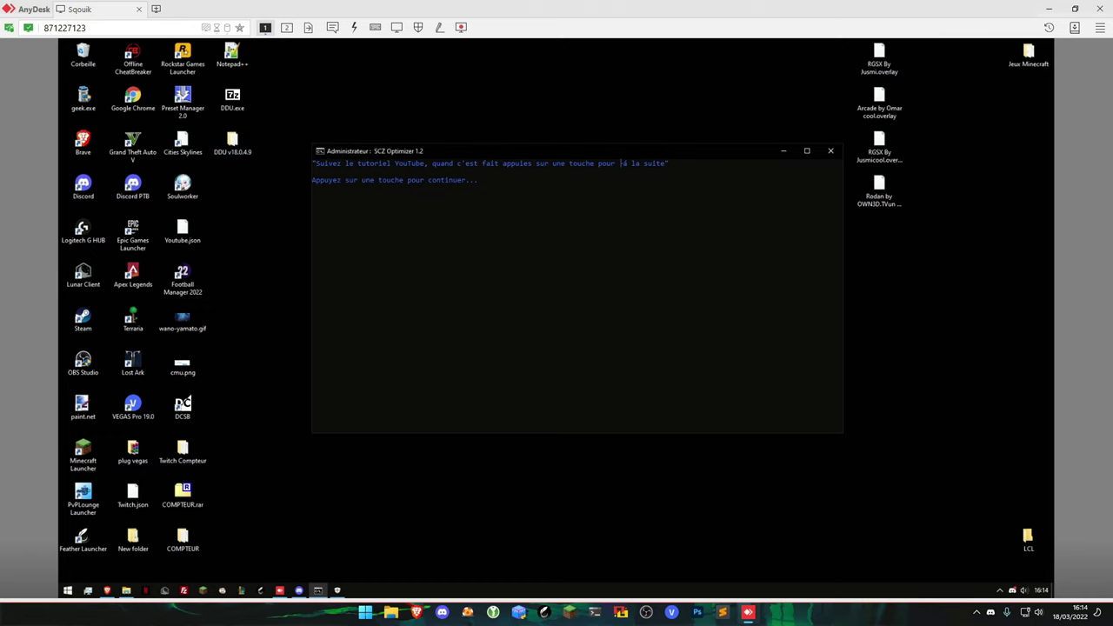
double_click(233, 142)
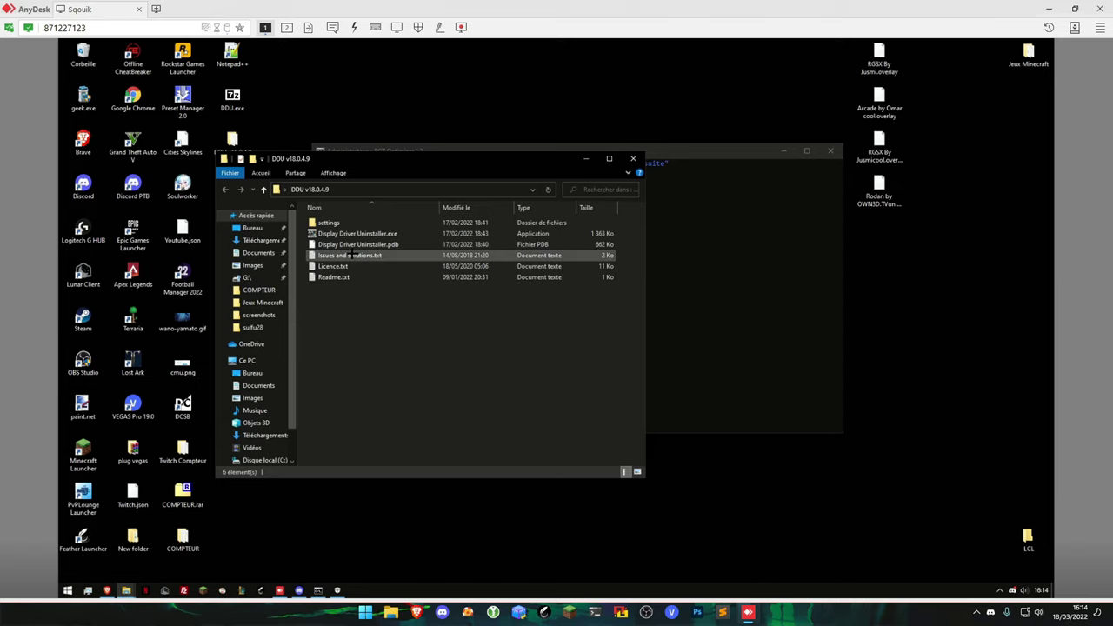
double_click(323, 233)
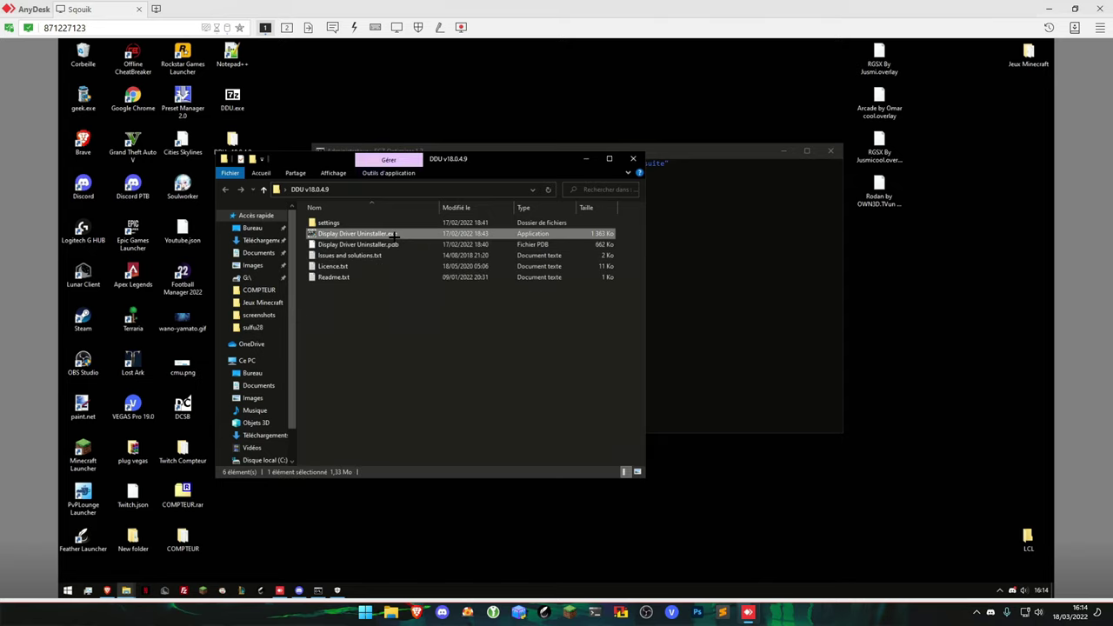
click(504, 383)
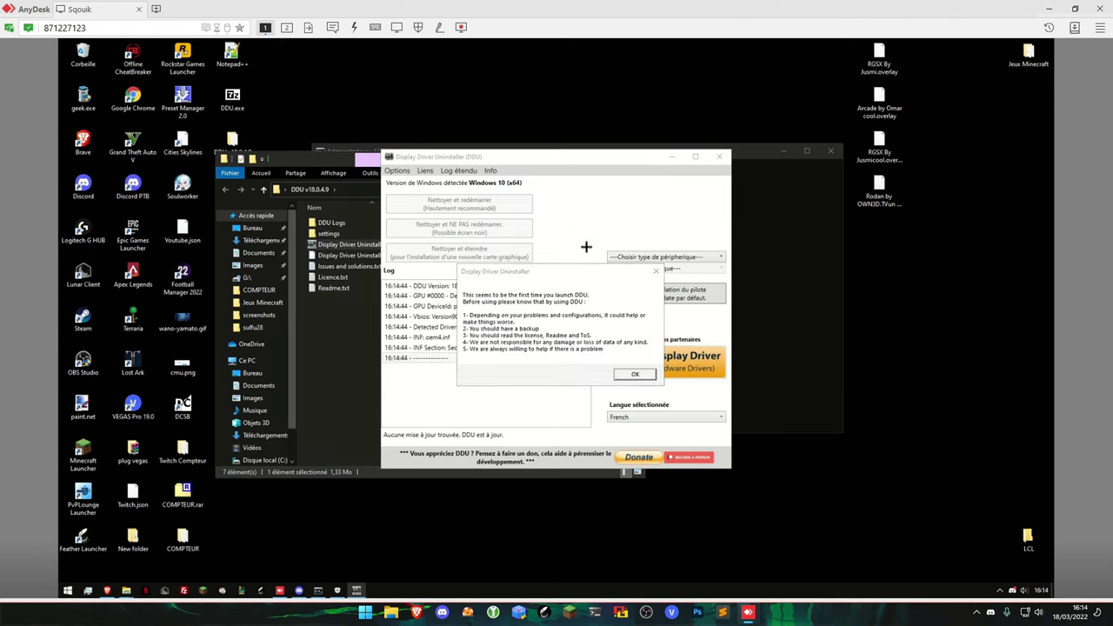
Acknowledge the first-launch and safe-mode notices in Display Driver Uninstaller and close its Options with the default settings.
click(635, 374)
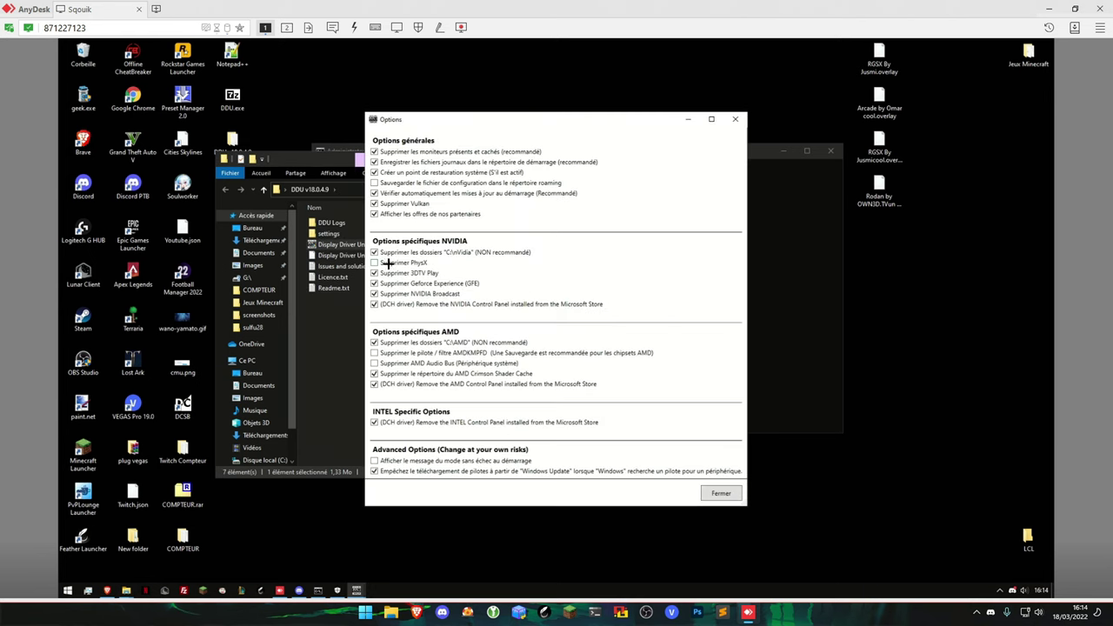
click(721, 494)
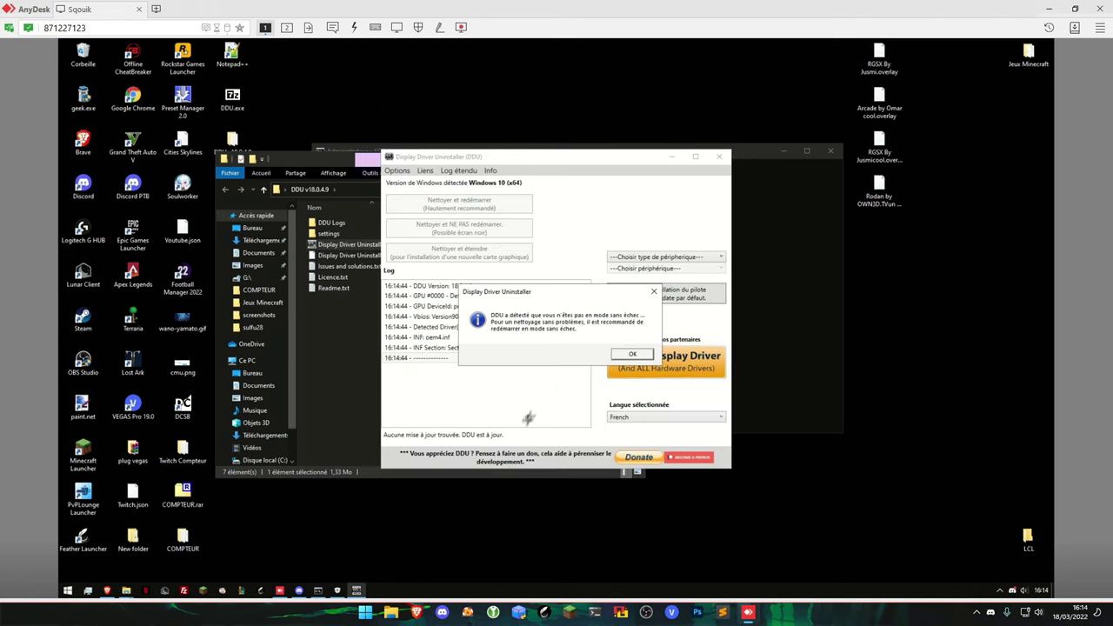
click(631, 357)
Set the device type to GPU with NVIDIA, clean the drivers without restarting, and quit Display Driver Uninstaller.
click(621, 257)
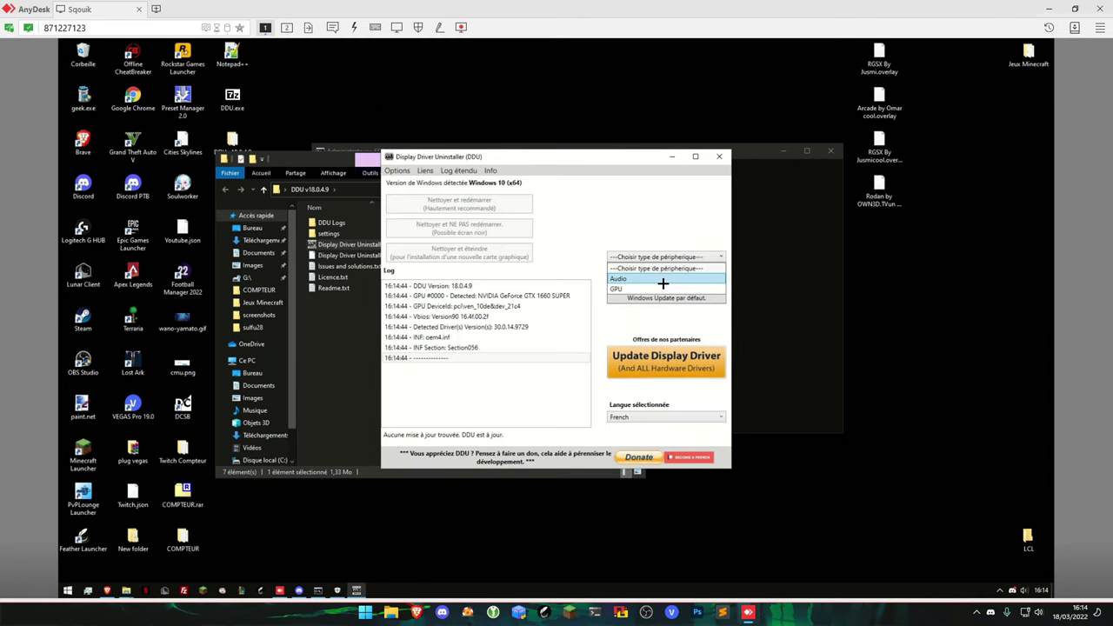
click(628, 280)
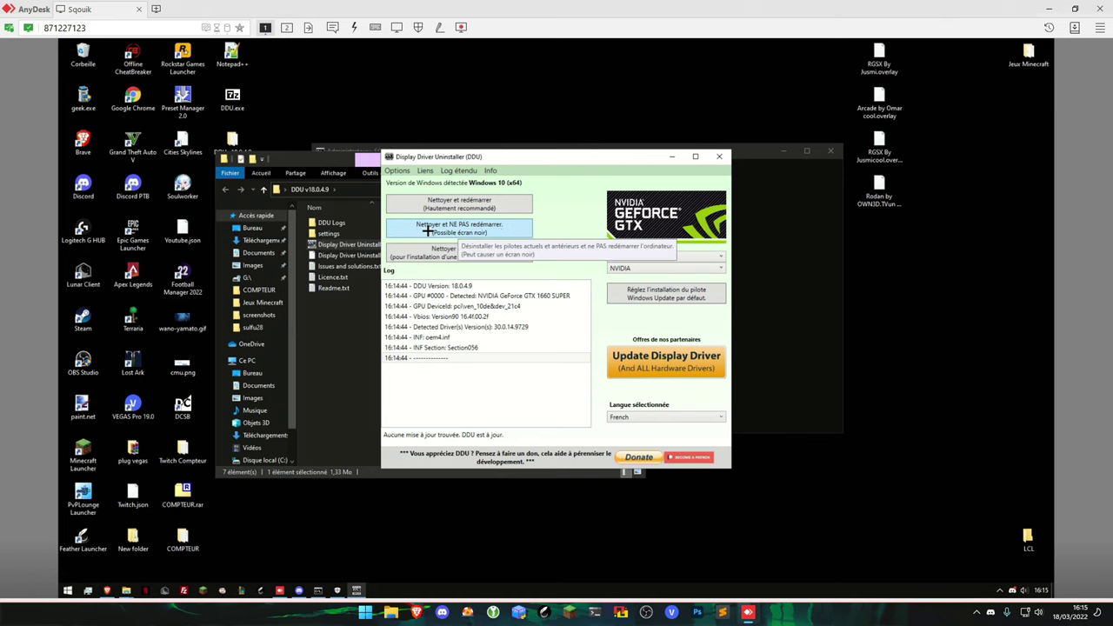
click(465, 229)
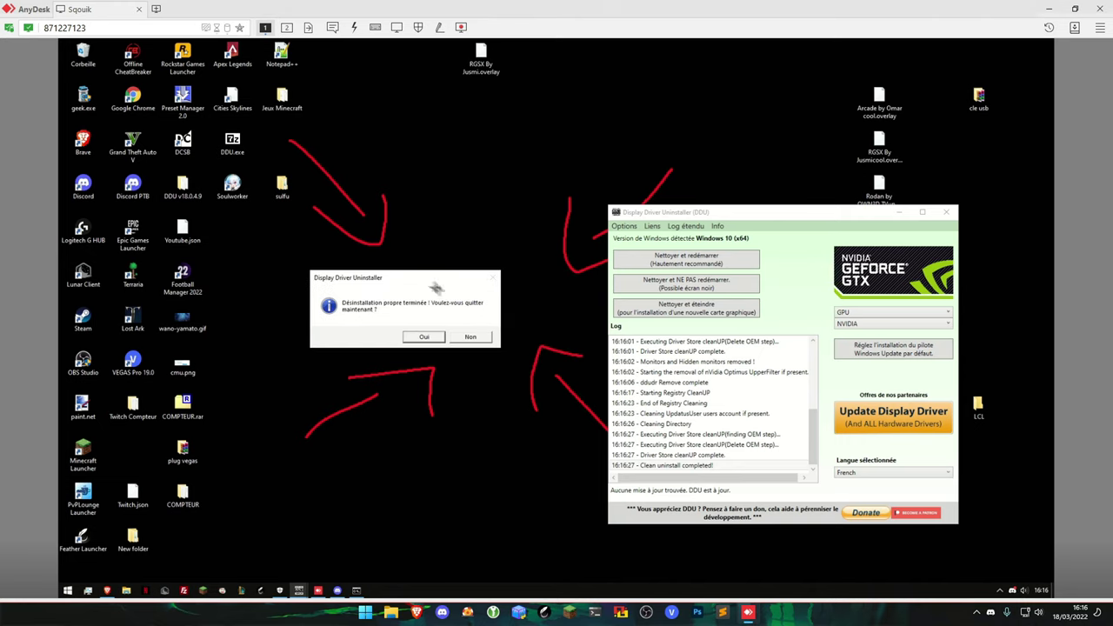
click(431, 339)
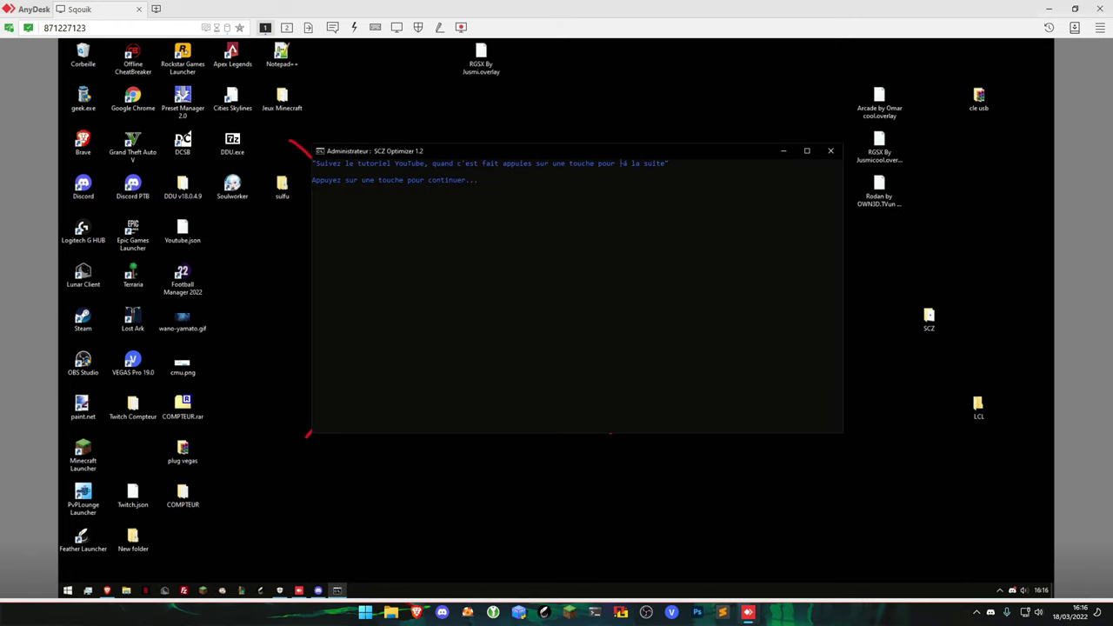
Continue SCZ Optimizer to the NVCleanstall stage and close the browser tabs with the tutorial videos.
key(Return)
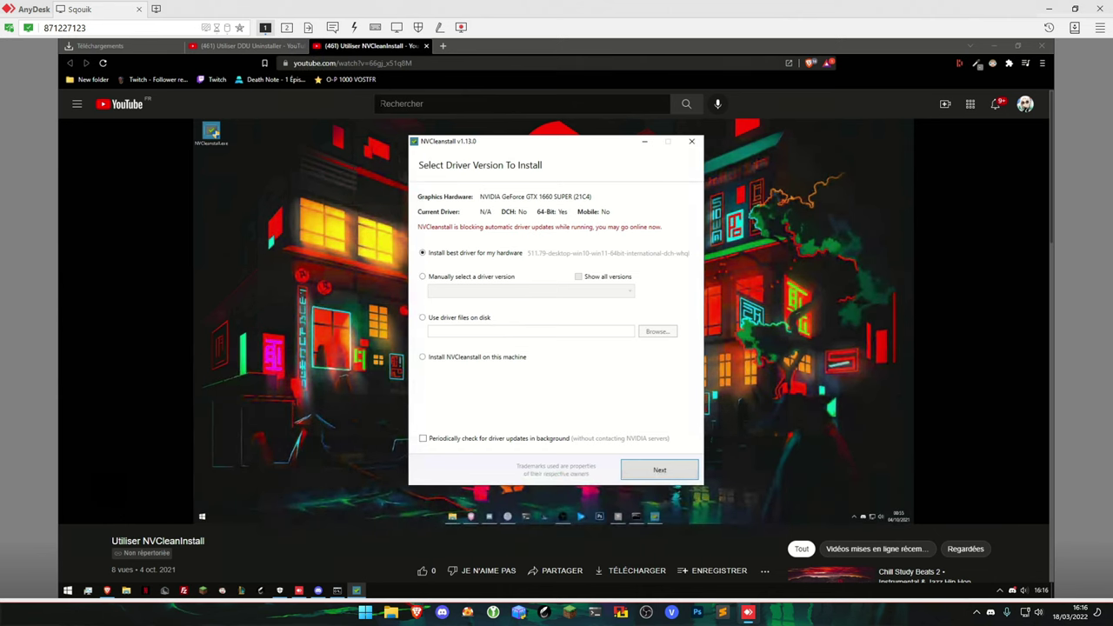
click(499, 432)
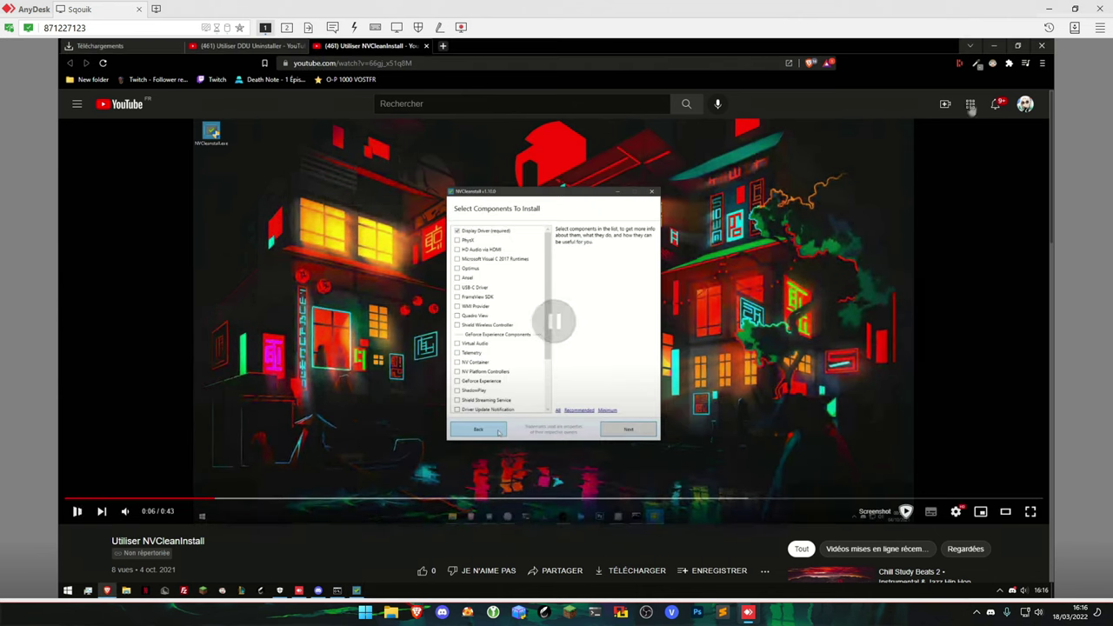
key(ctrl+w)
key(ctrl+w)
key(ctrl+w)
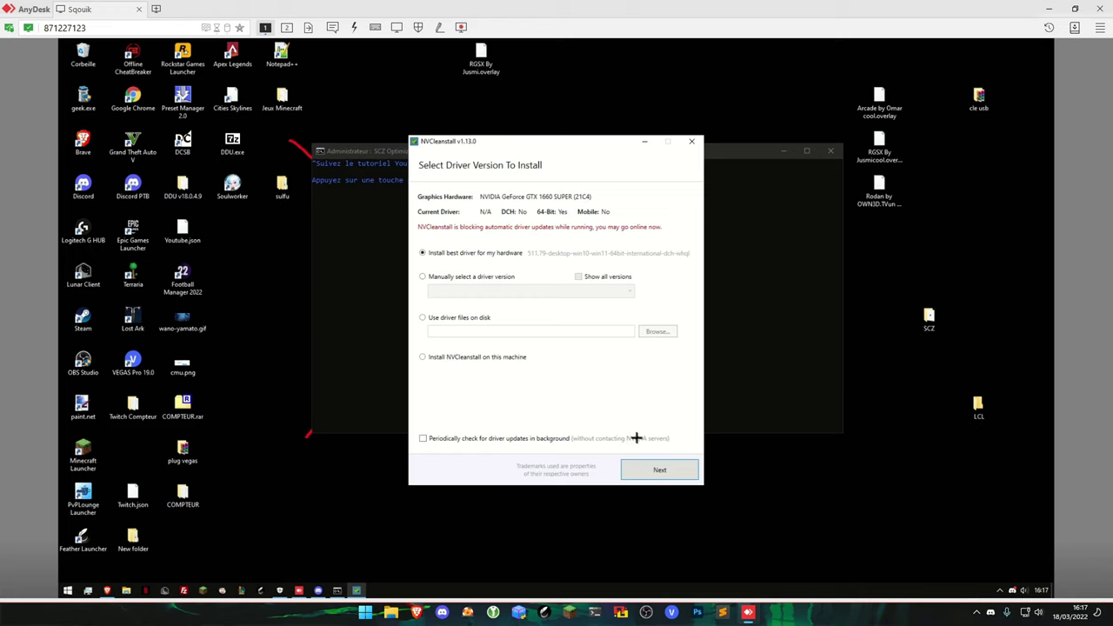
In NVCleanstall, choose the best driver for the hardware with the Display Driver, PhysX and HD Audio via HDMI components.
click(667, 470)
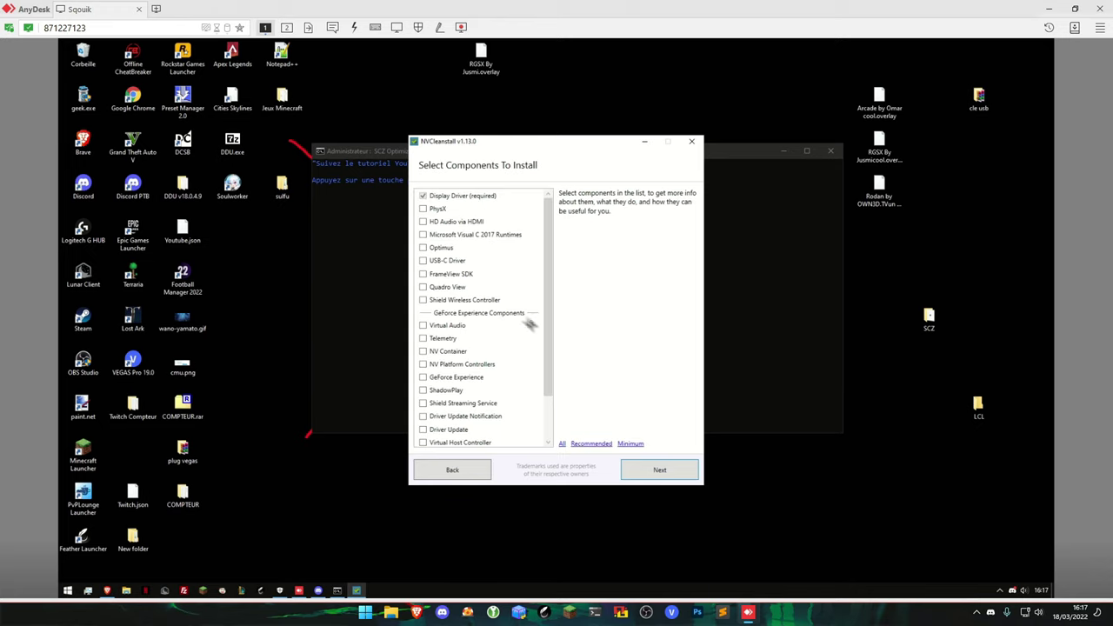
click(676, 473)
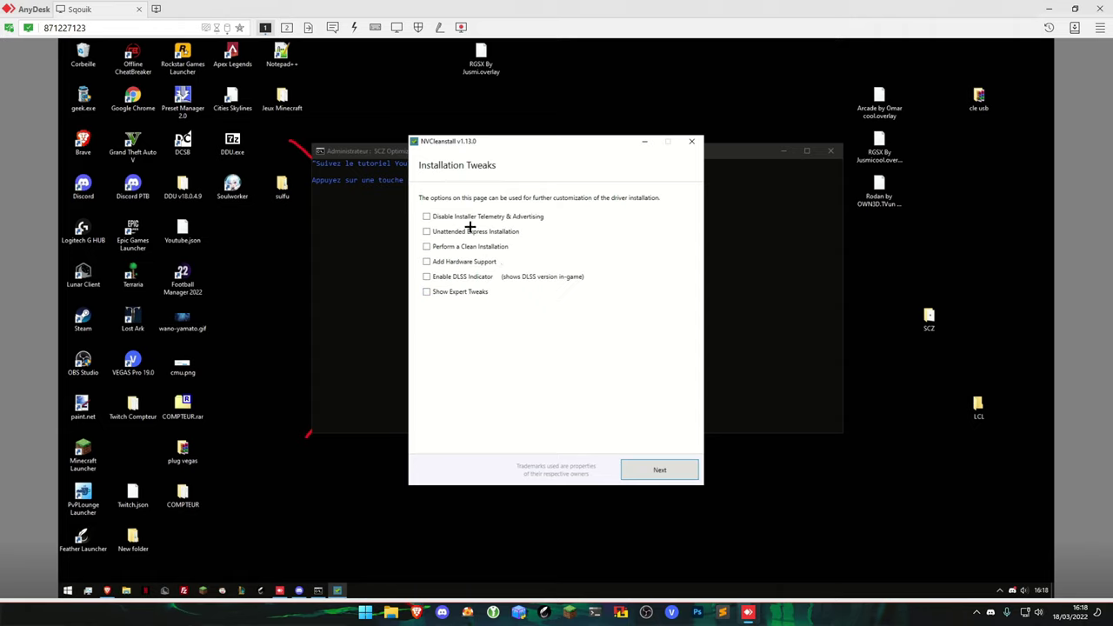
Enable Disable Installer Telemetry & Advertising, Perform a Clean Installation, the expert tweak Disable Driver Telemetry, and the Easy-Anti-Cheat compatible method, and proceed.
click(427, 216)
click(470, 247)
click(474, 293)
click(473, 307)
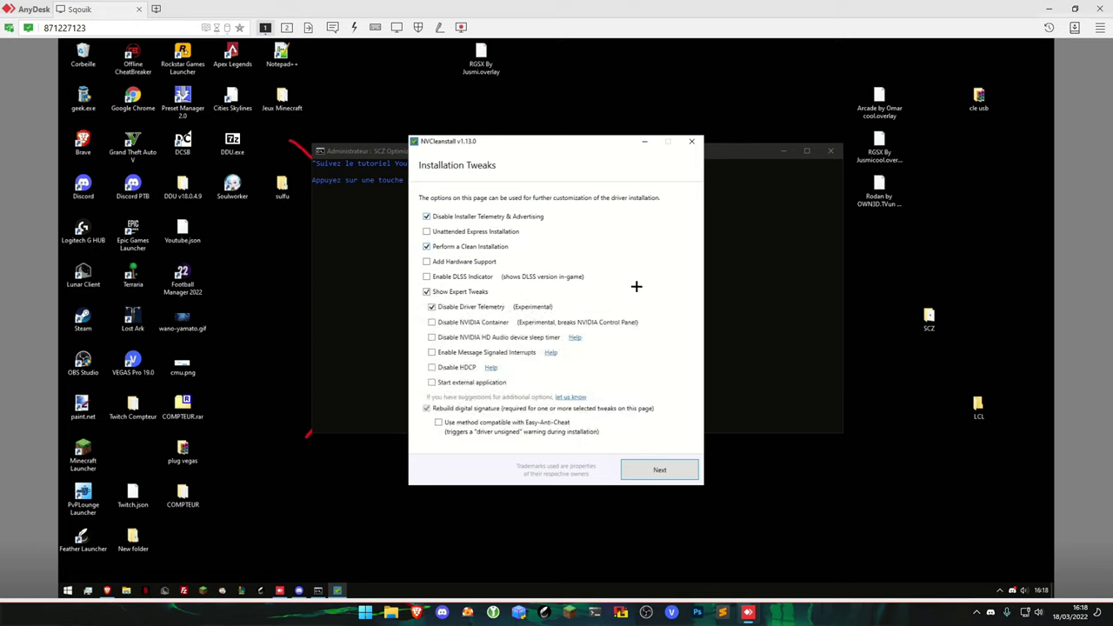
click(502, 426)
click(656, 469)
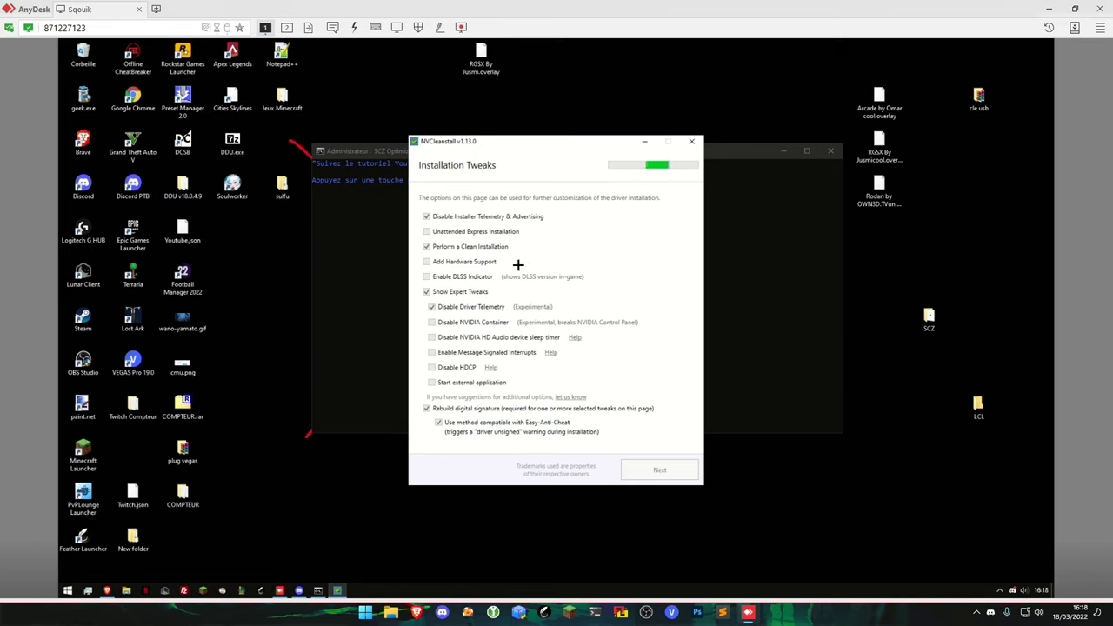
Run the NVIDIA 511.79 graphics driver installer as a custom installation with a clean install of all listed components.
click(469, 240)
click(601, 419)
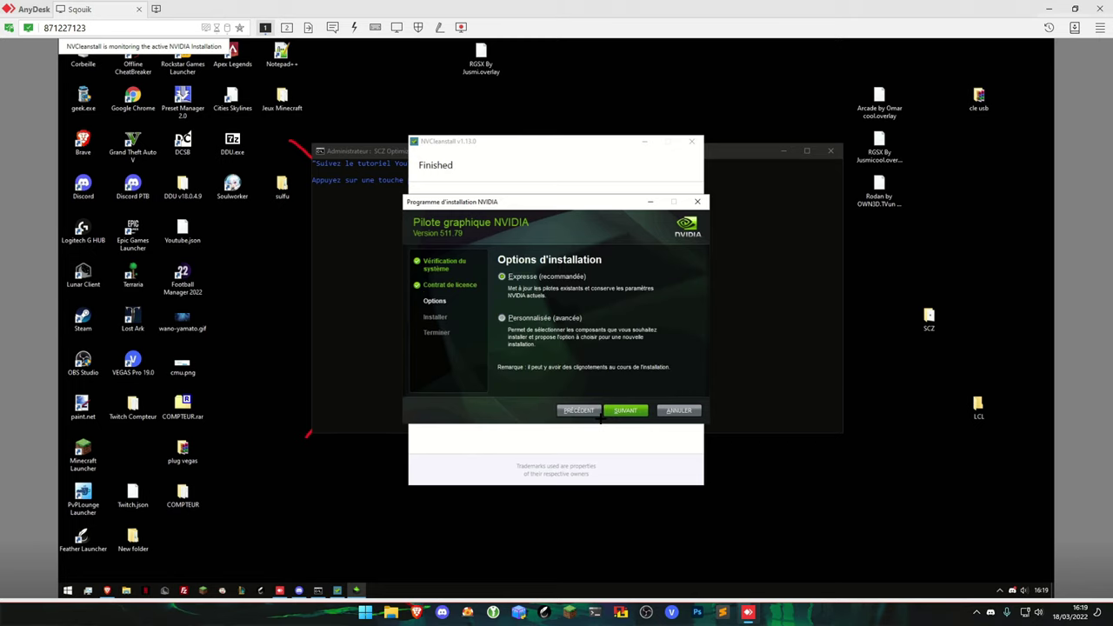
click(624, 409)
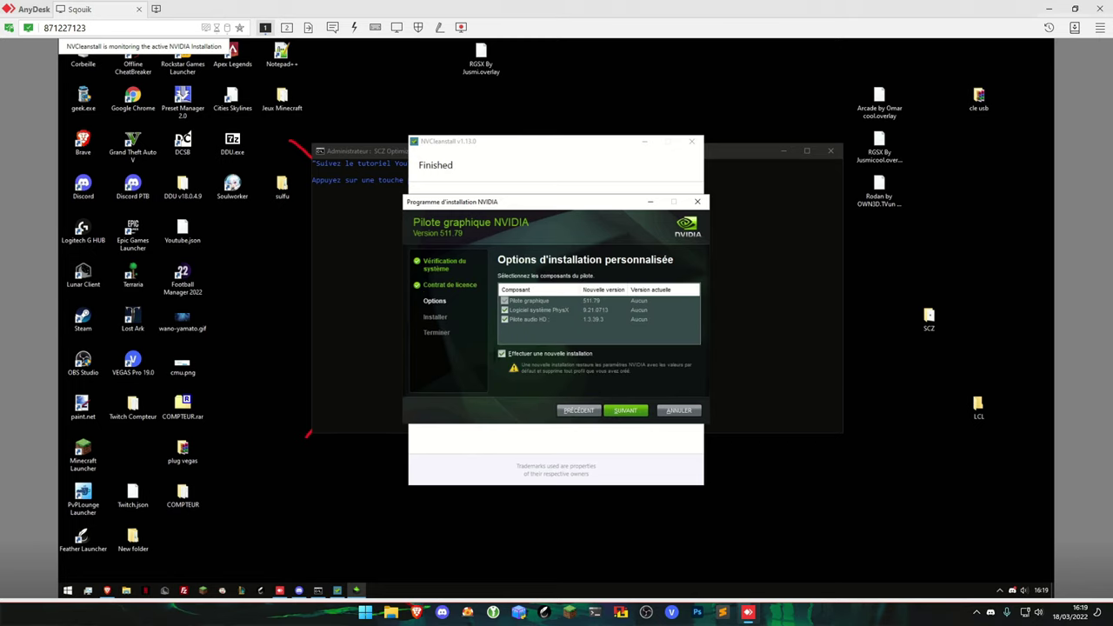
click(502, 354)
click(623, 413)
click(527, 336)
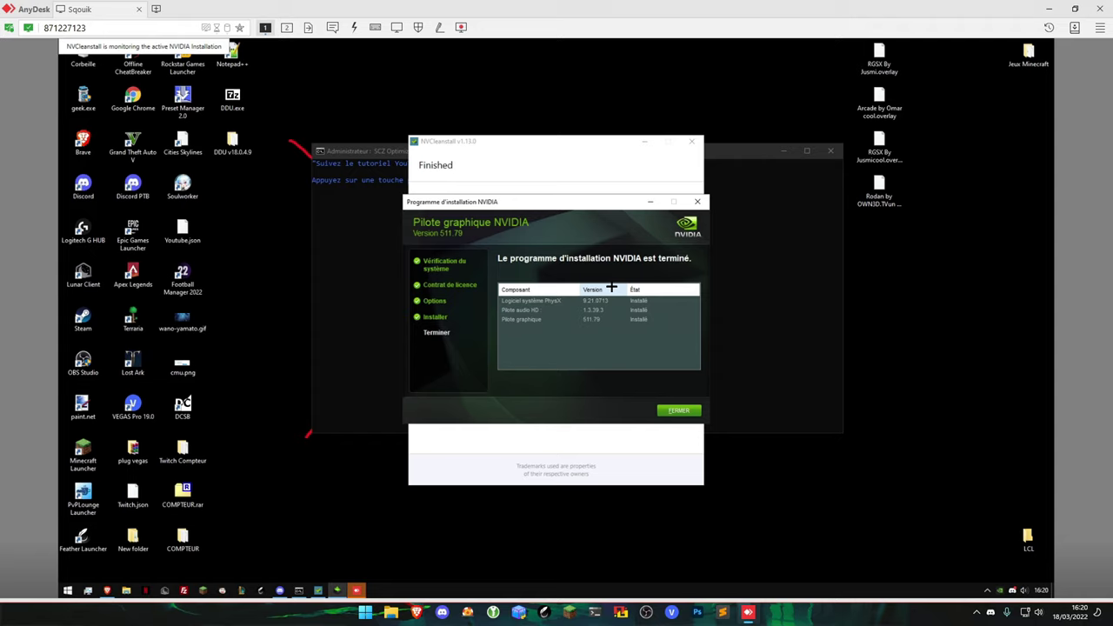
Close the finished NVIDIA installer and the NVCleanstall window.
click(688, 409)
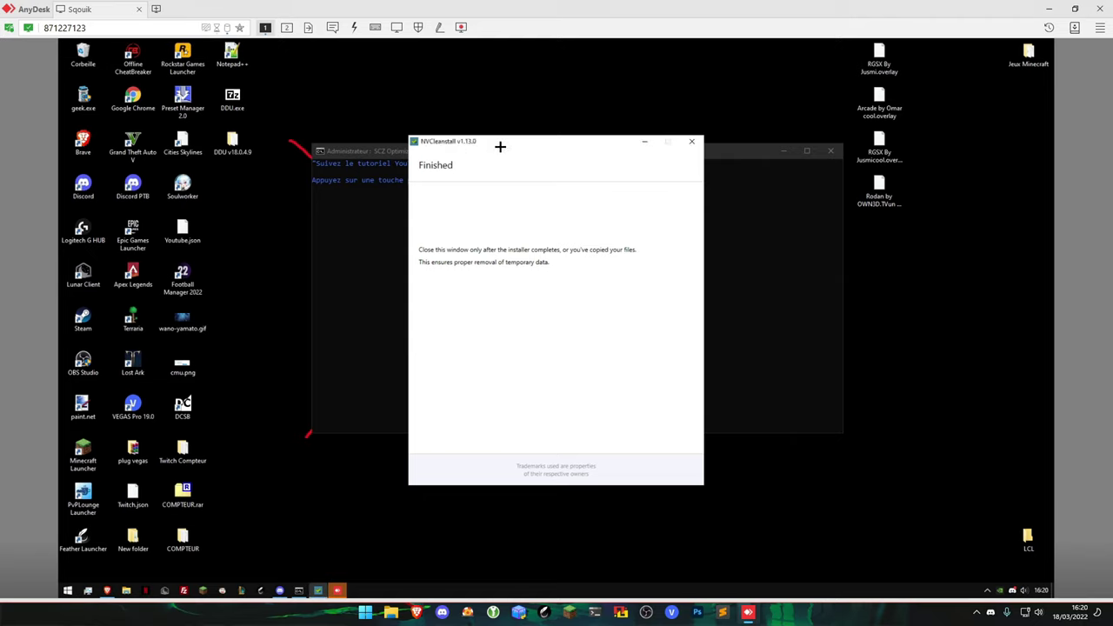
drag(501, 147, 460, 162)
click(640, 156)
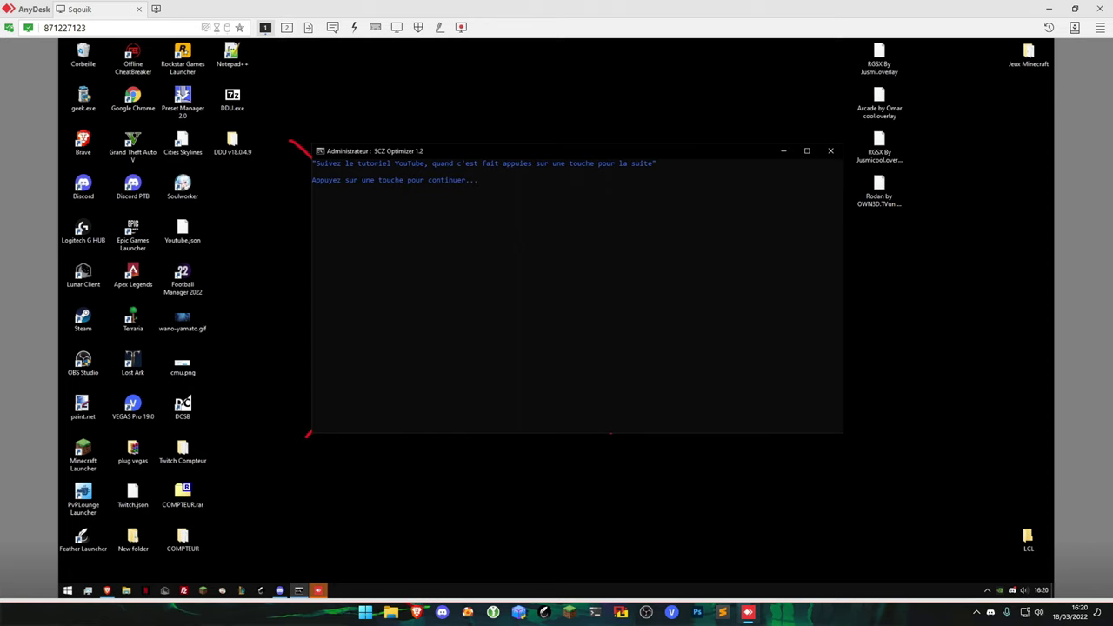
Open the NVIDIA Control Panel from the desktop and accept its software licence agreement.
right_click(400, 438)
click(451, 417)
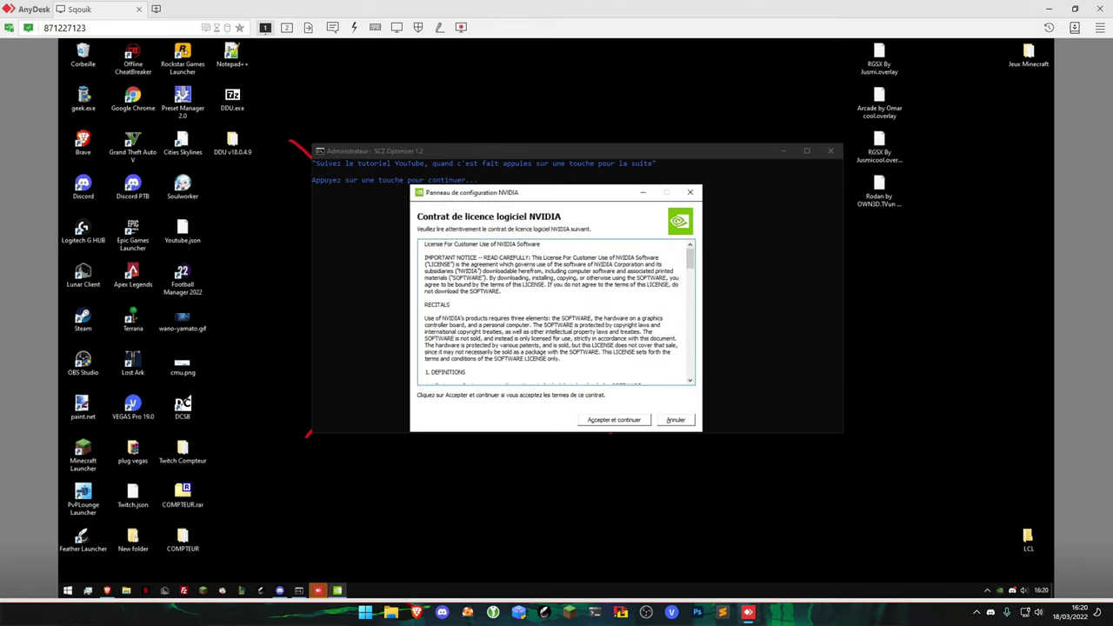
click(604, 421)
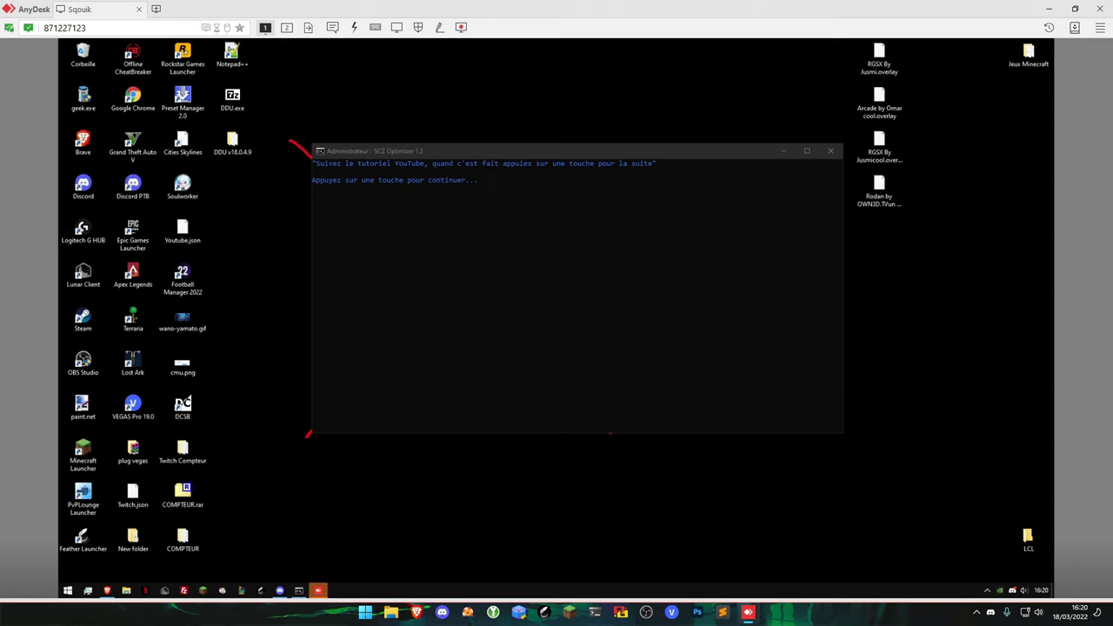
Enable the developer settings and turn off the notification-area icon in the NVIDIA Control Panel.
click(145, 72)
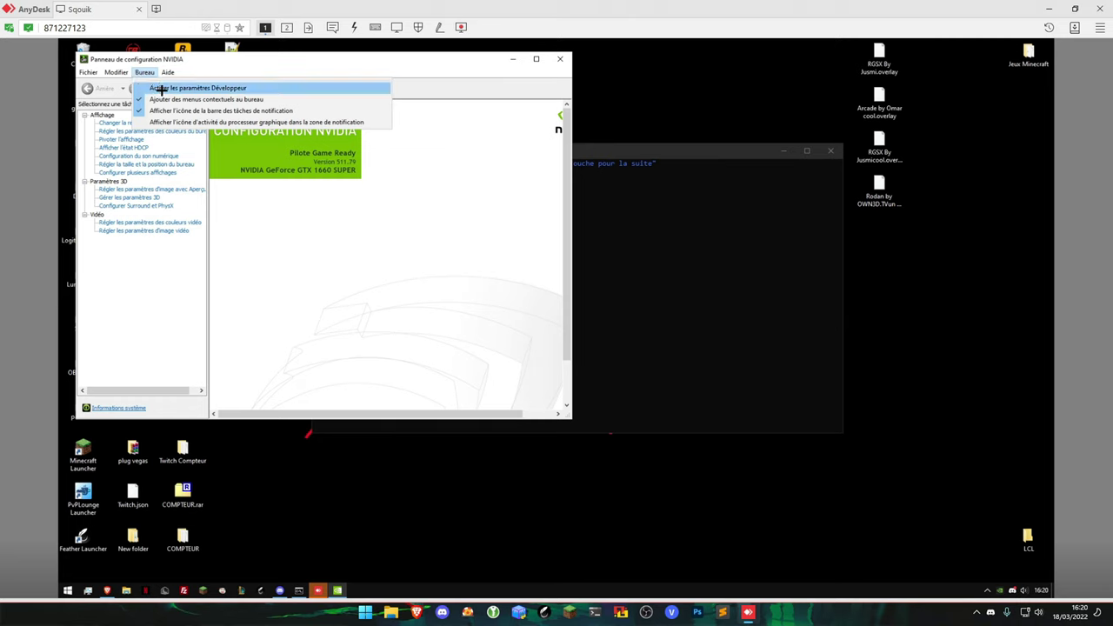
click(161, 88)
click(146, 72)
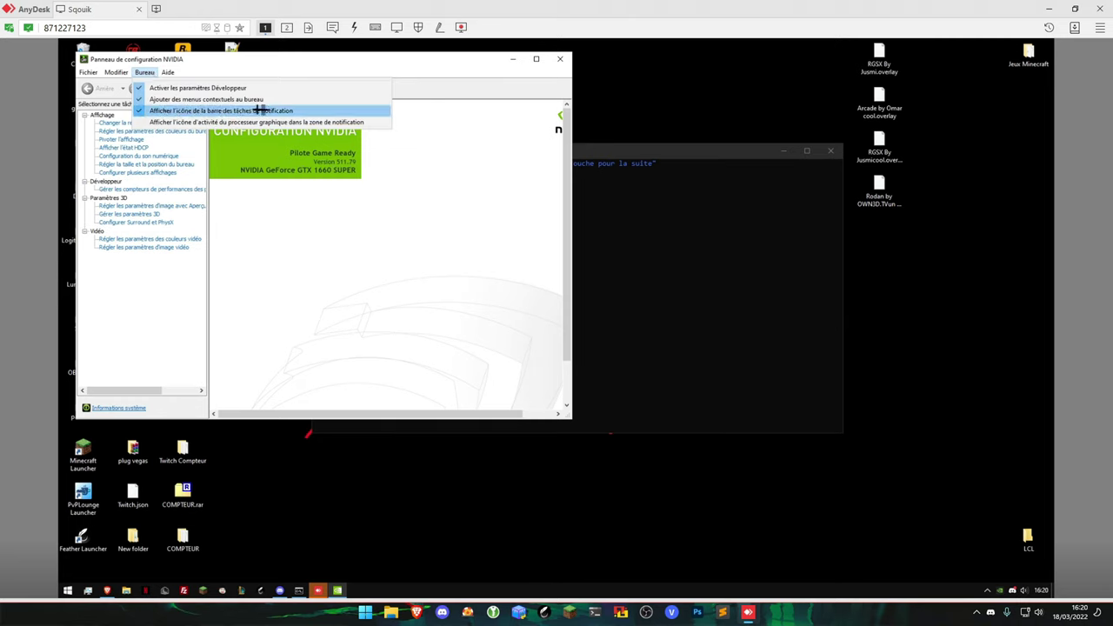
click(323, 111)
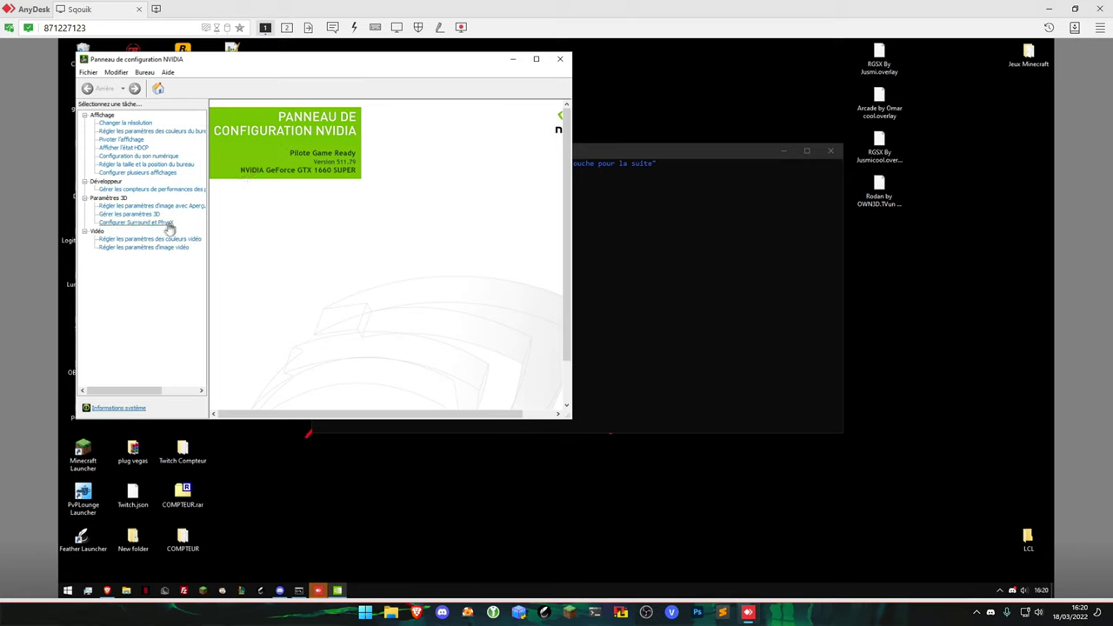
Set the PhysX processor to NVIDIA GeForce GTX 1660 SUPER.
click(112, 223)
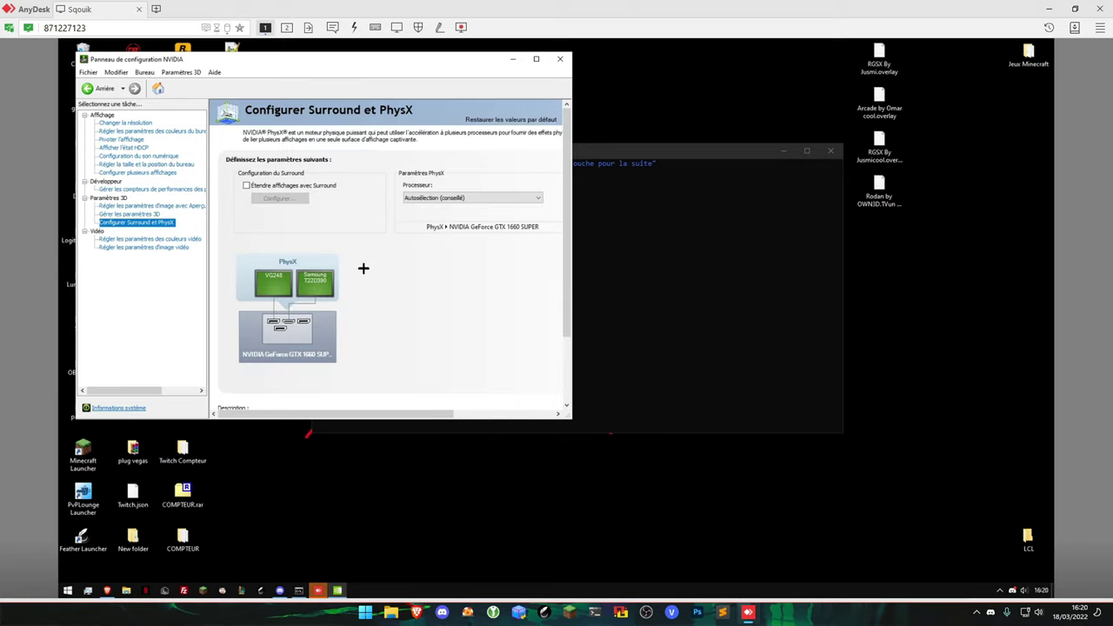
click(449, 198)
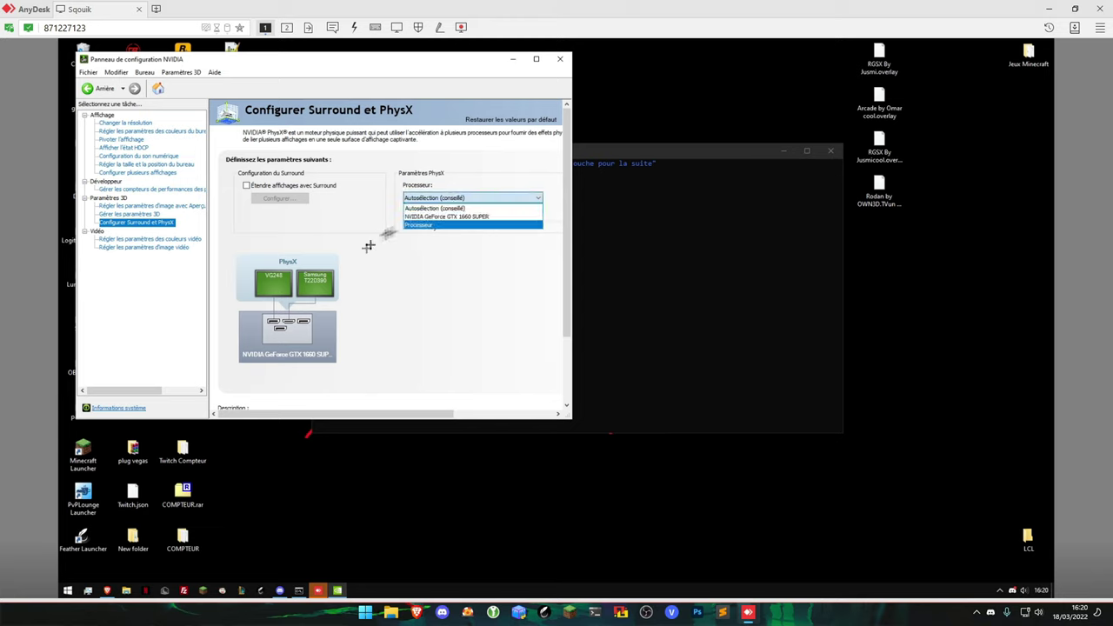
click(435, 216)
click(465, 405)
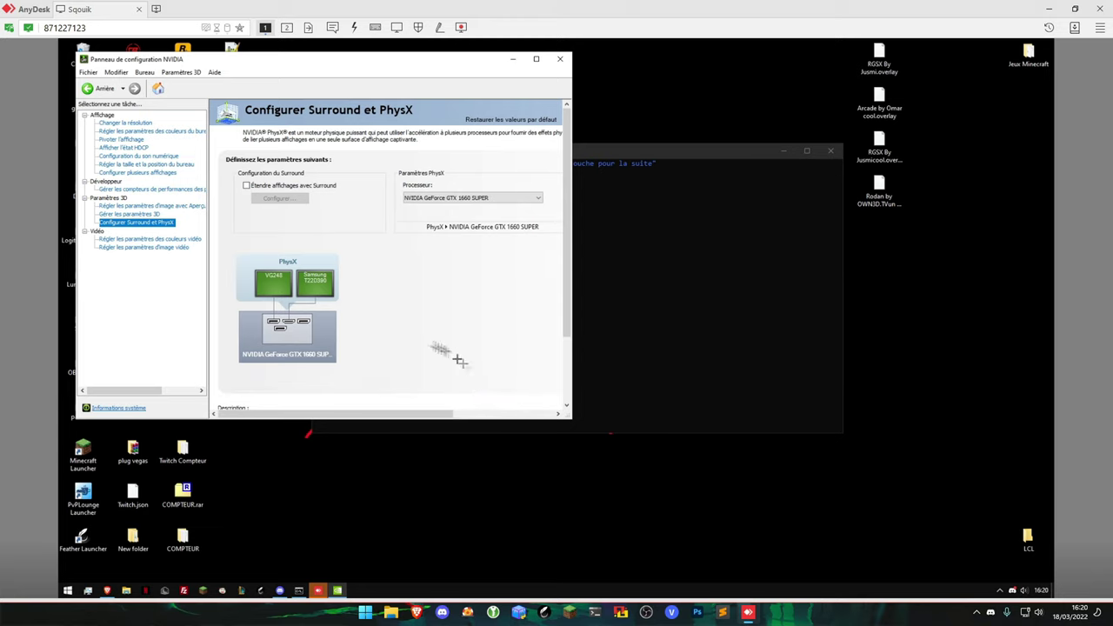
Set the 3D image settings with preview to use the advanced 3D image settings, and apply the change.
drag(209, 202, 254, 203)
click(193, 206)
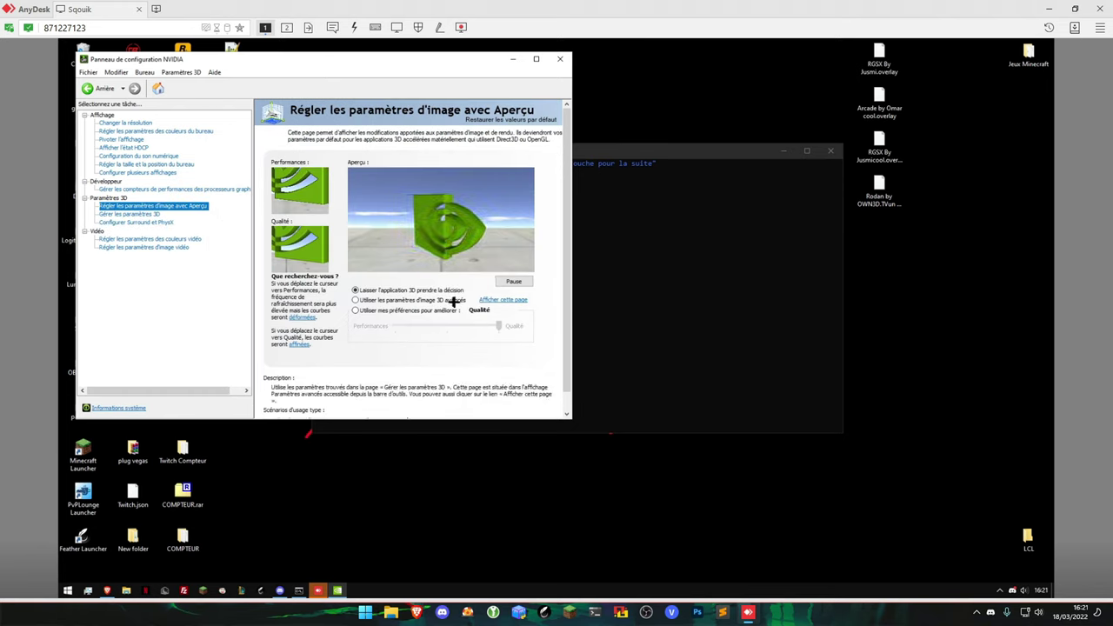
click(453, 301)
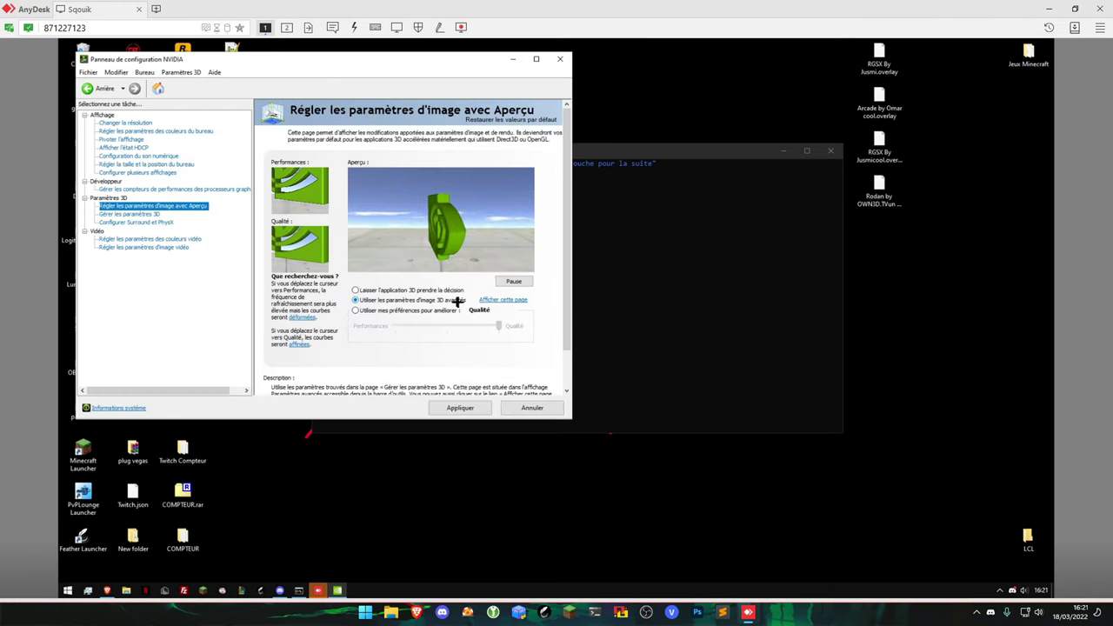
click(460, 407)
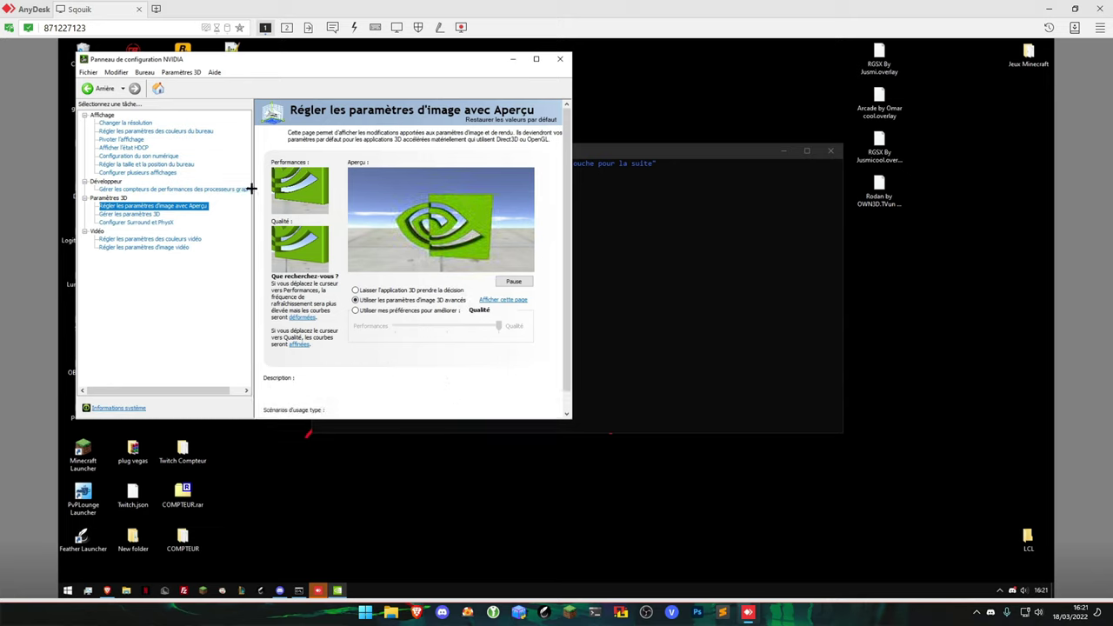
Allow all users to access the GPU performance counters in the developer settings, and apply the change.
drag(253, 186, 271, 187)
click(218, 189)
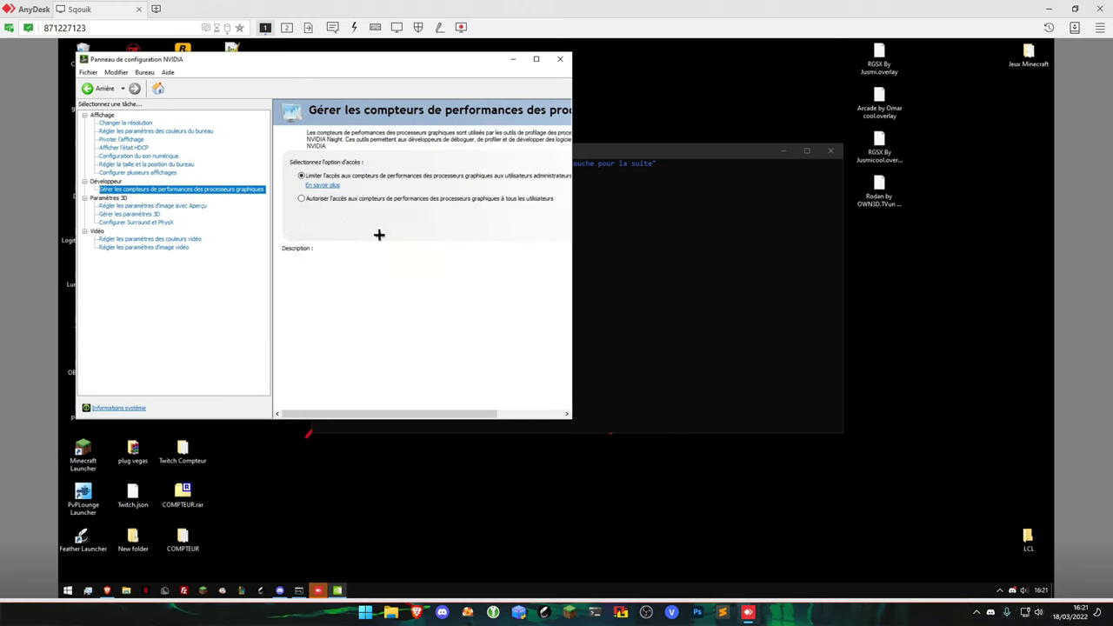
click(472, 199)
click(481, 404)
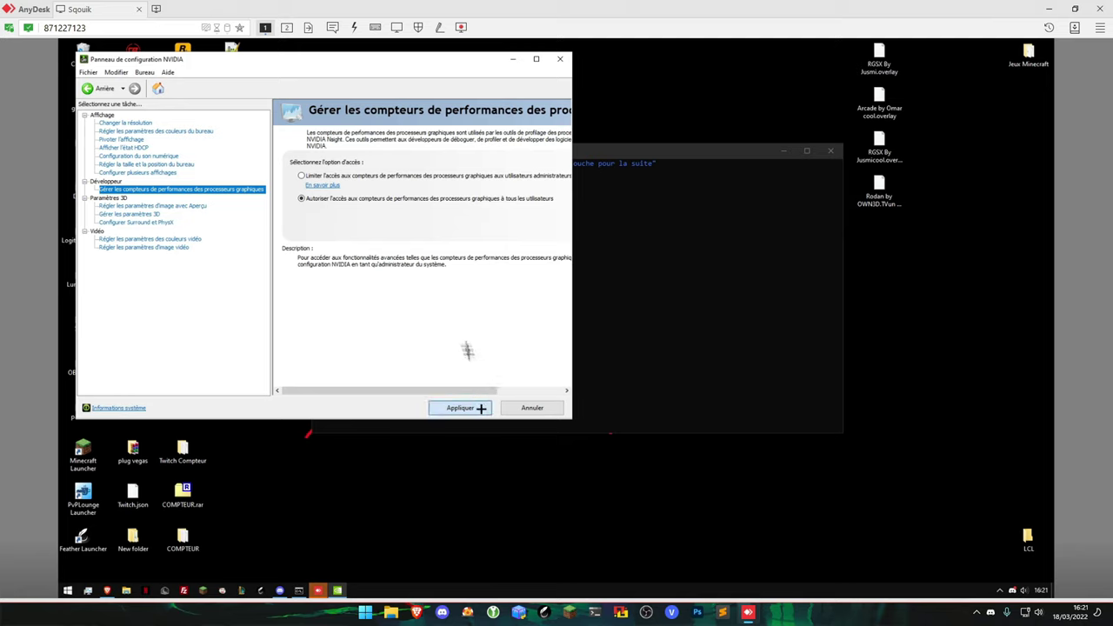
Maximize the NVIDIA Control Panel and set the VG248 display's desktop scaling mode to full screen (Plein écran).
click(192, 164)
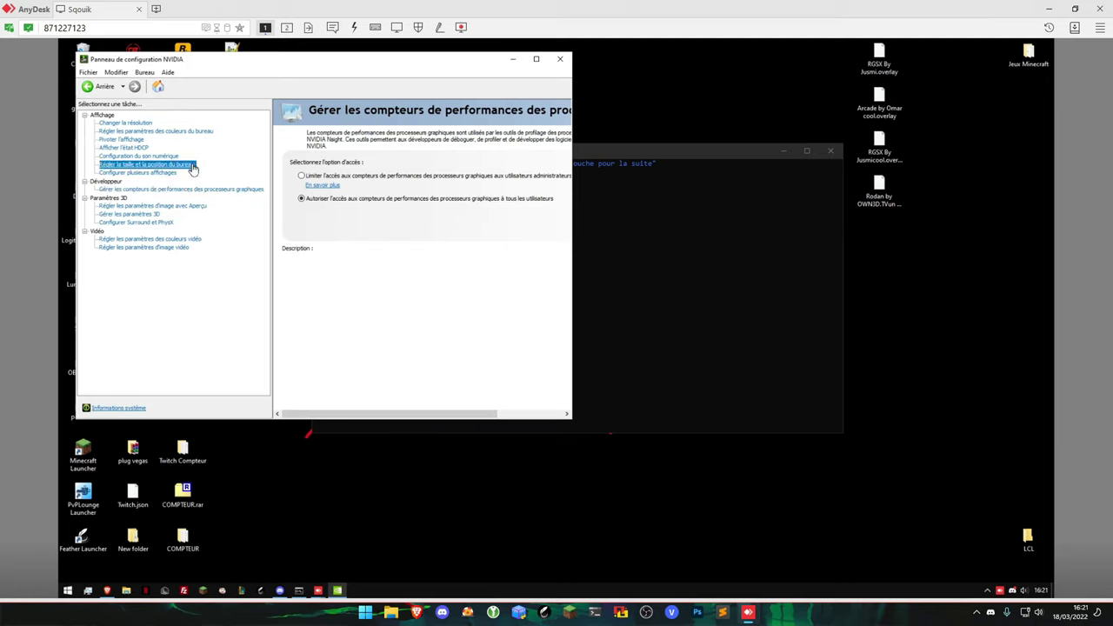
double_click(462, 63)
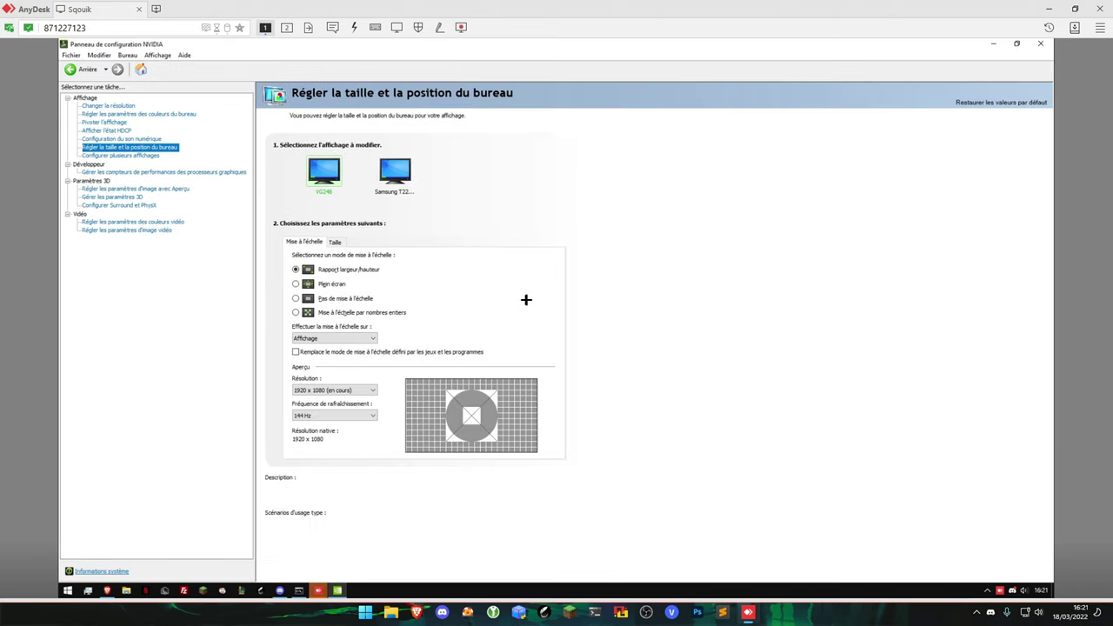
mouse_move(331, 283)
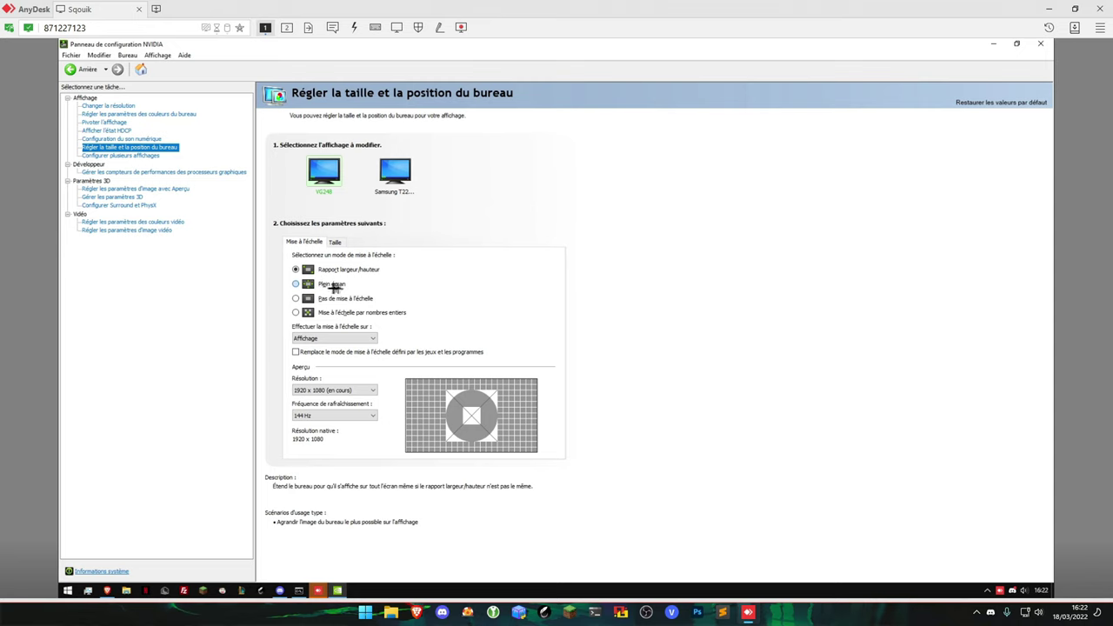
click(323, 285)
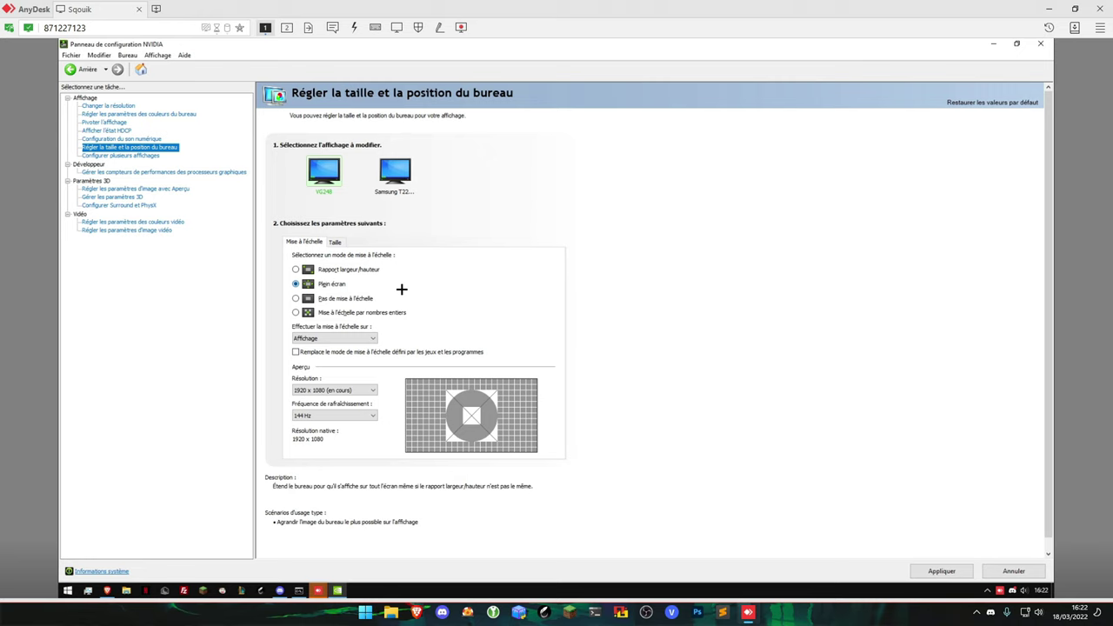
click(353, 299)
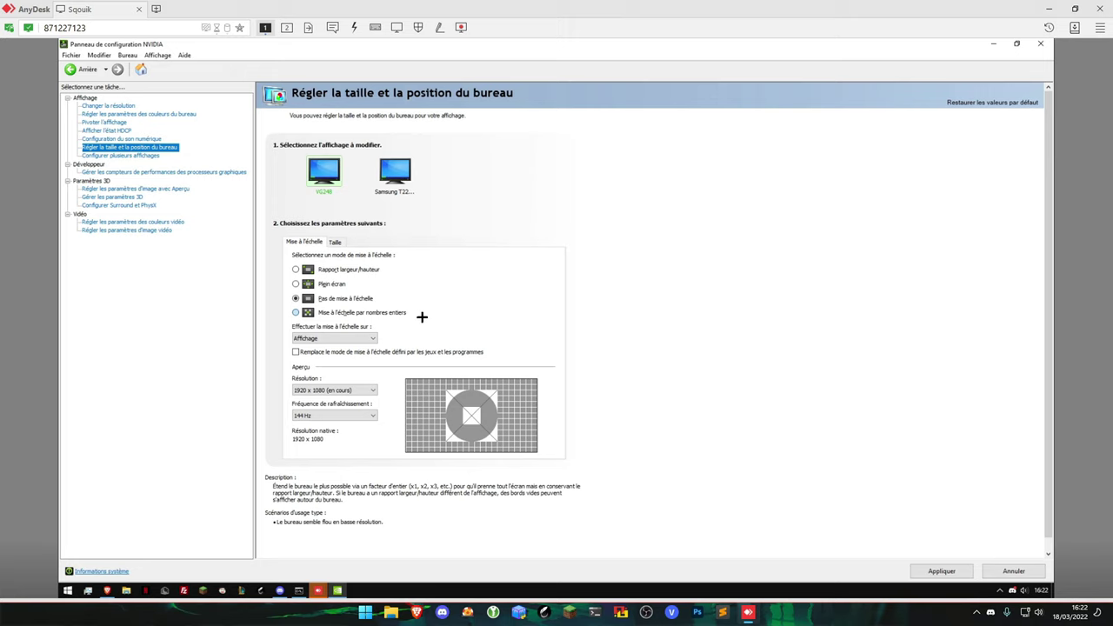
click(331, 285)
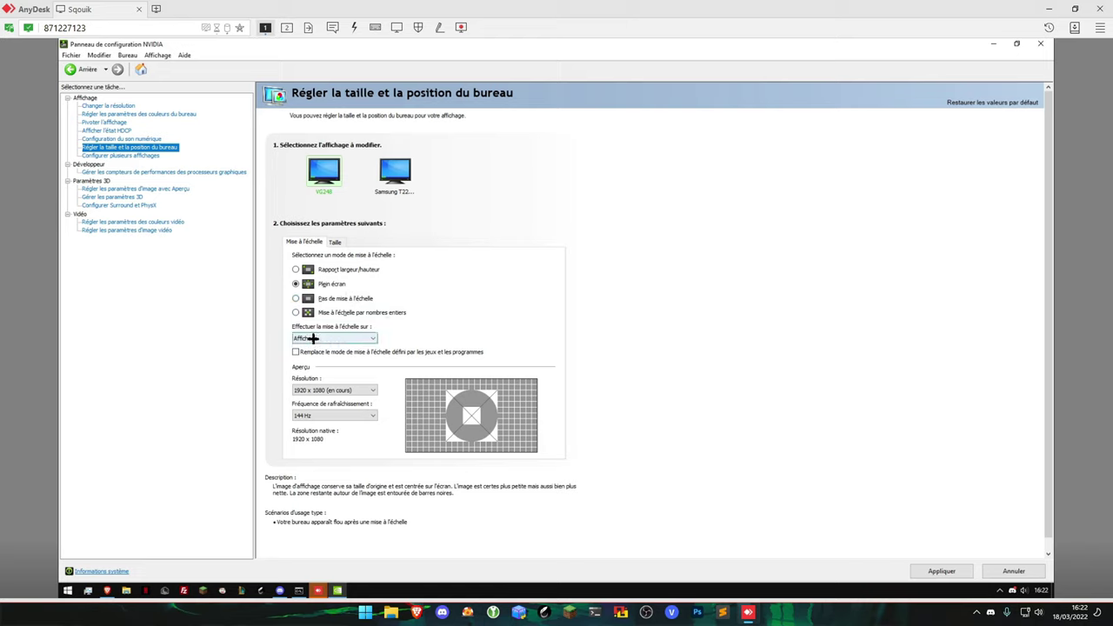
Set the Samsung display's scaling mode to full screen (Plein écran), then apply and keep the desktop changes.
click(335, 242)
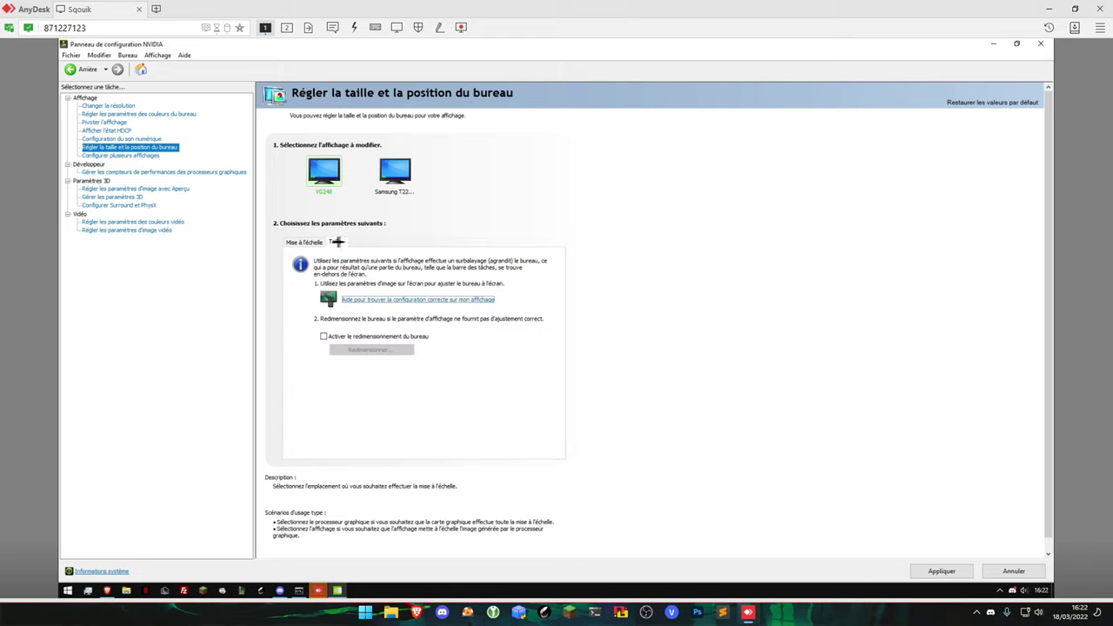
click(388, 174)
click(309, 242)
click(326, 283)
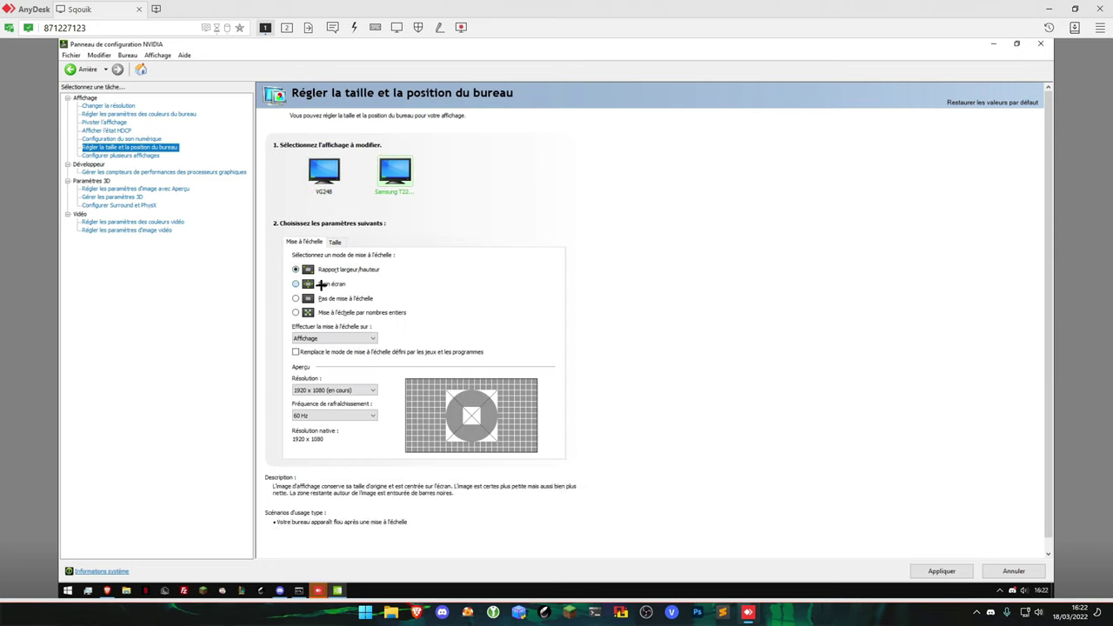
click(940, 570)
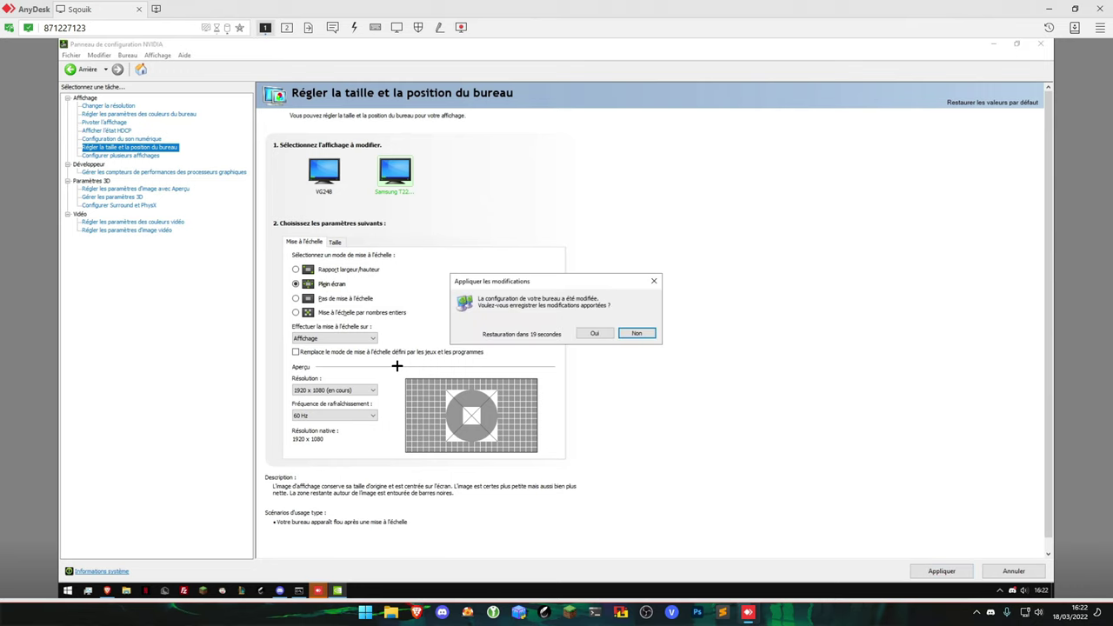
click(595, 333)
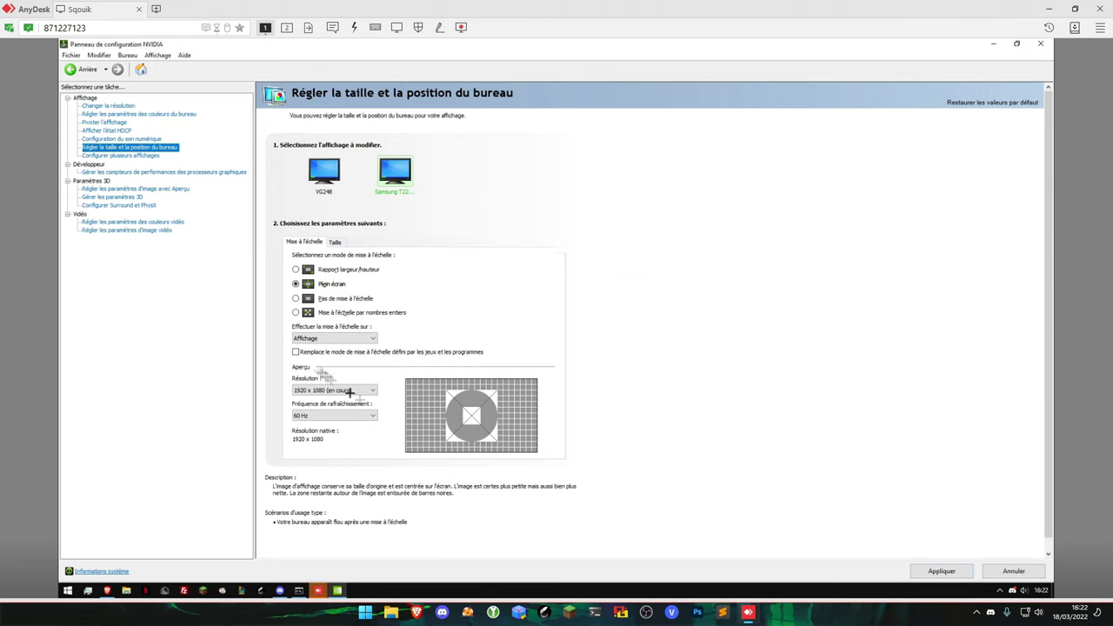
Disable digital audio on the HDMI connector and apply the change.
click(122, 139)
click(360, 185)
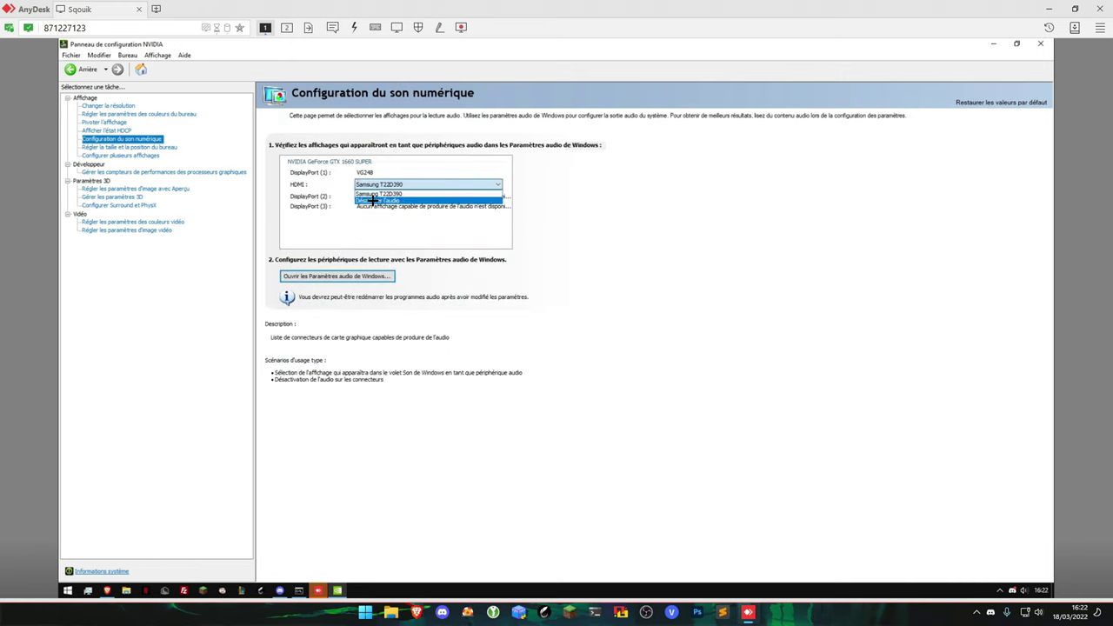
click(369, 198)
click(920, 573)
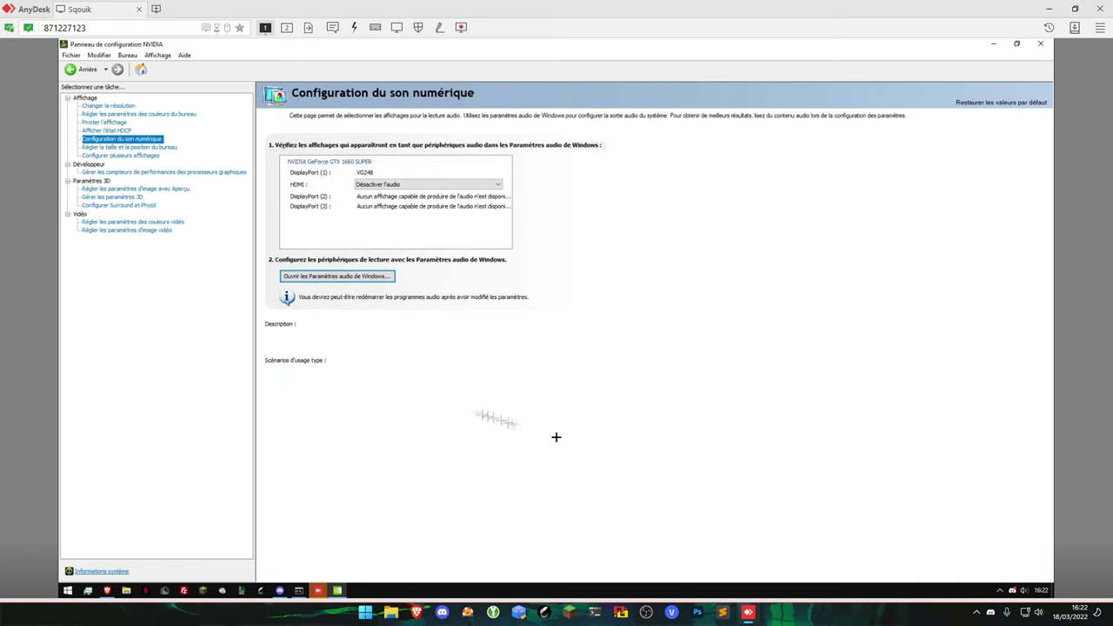
Review the VG248 display's resolution and refresh-rate options, and switch it to the NVIDIA colour settings.
click(111, 106)
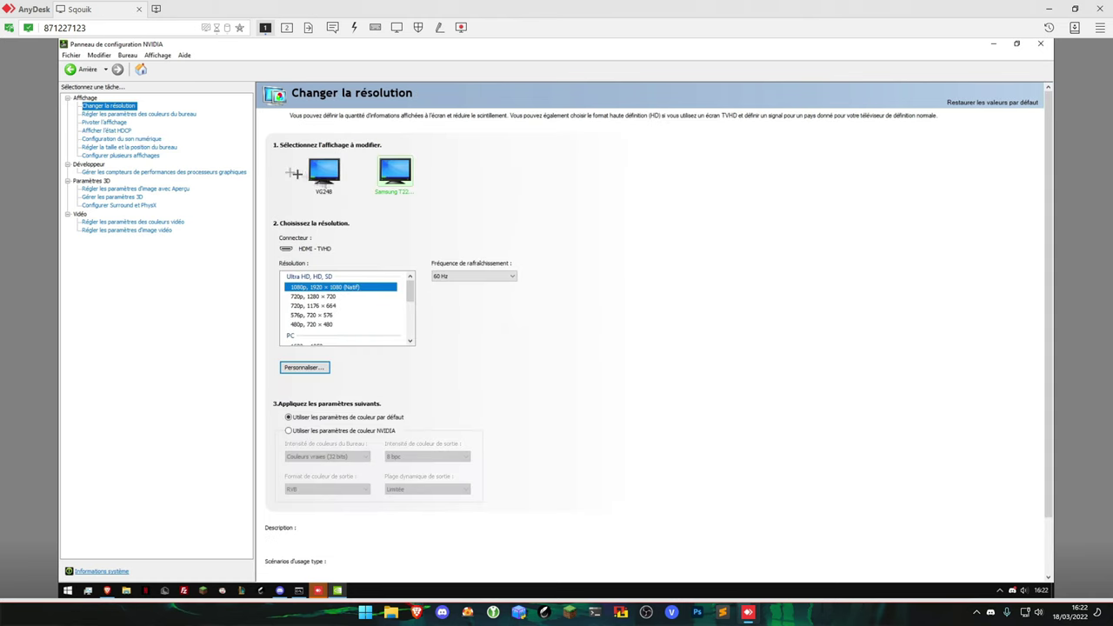
scroll(409, 295, down, 1)
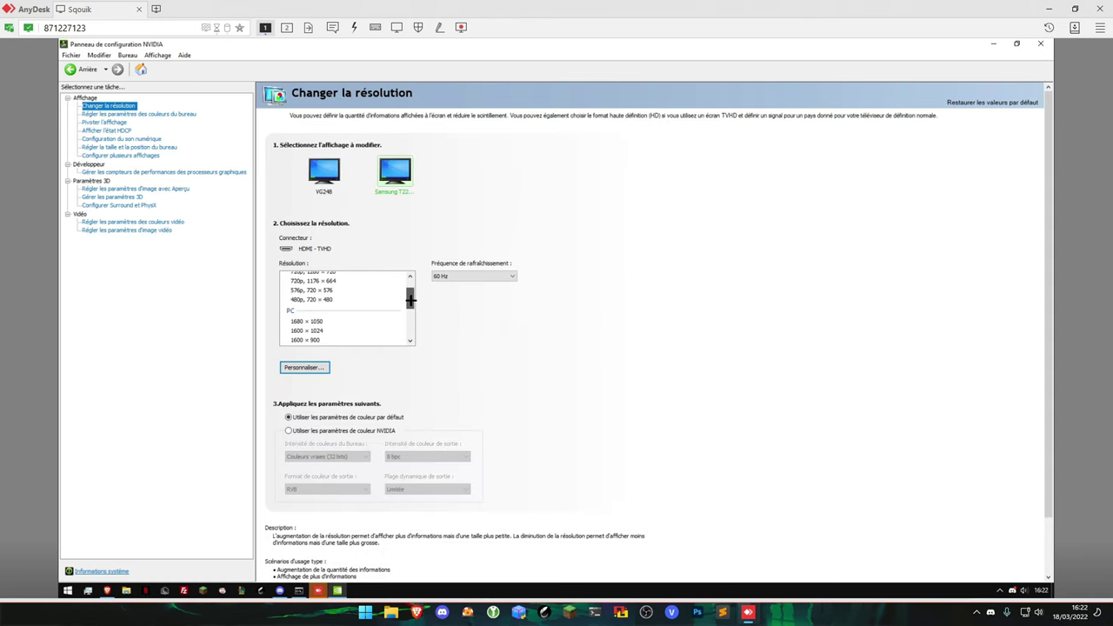
drag(409, 300, 409, 283)
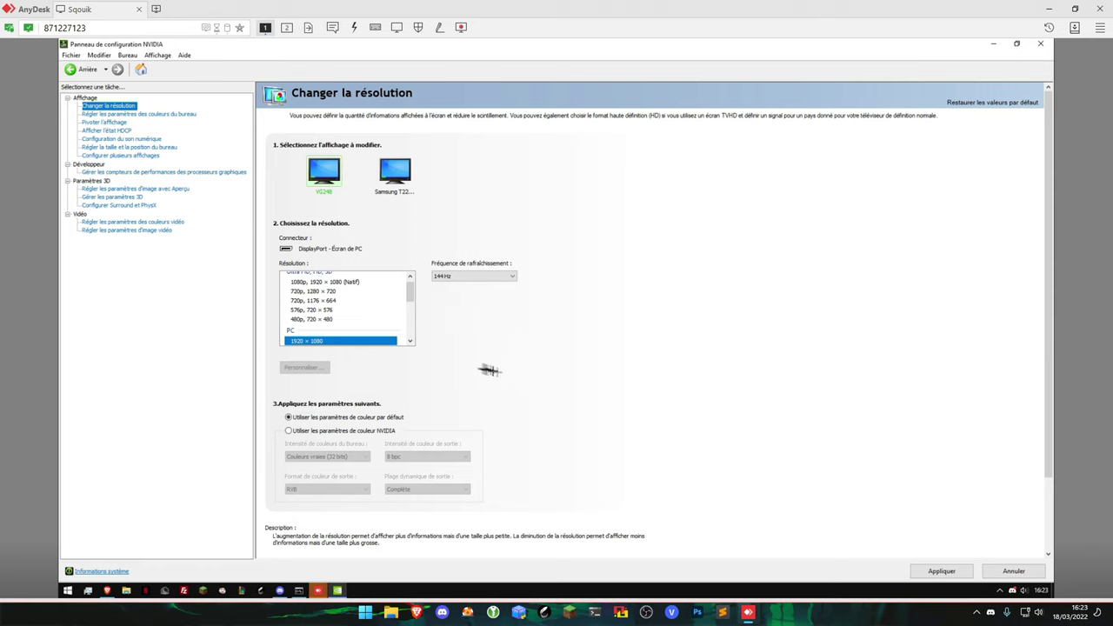
drag(410, 295, 409, 290)
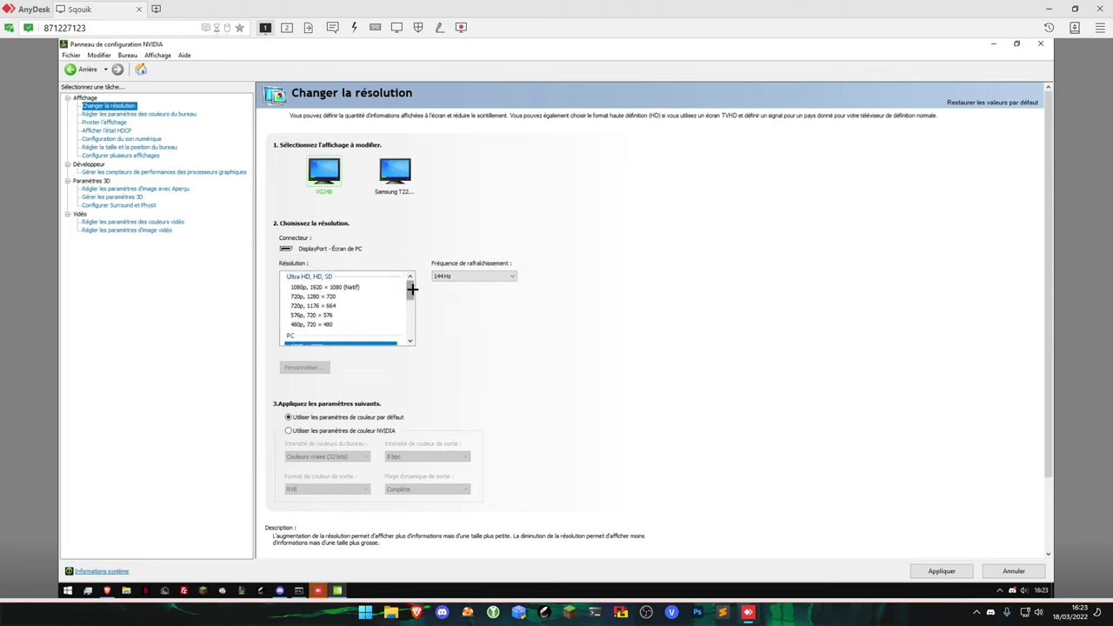
scroll(412, 290, down, 3)
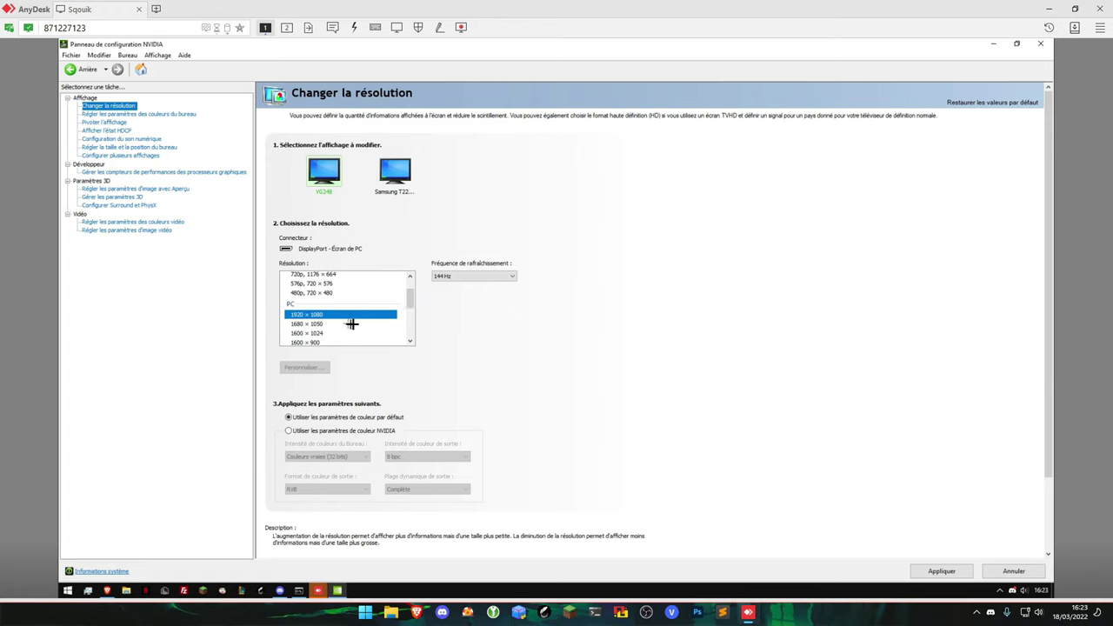
click(461, 276)
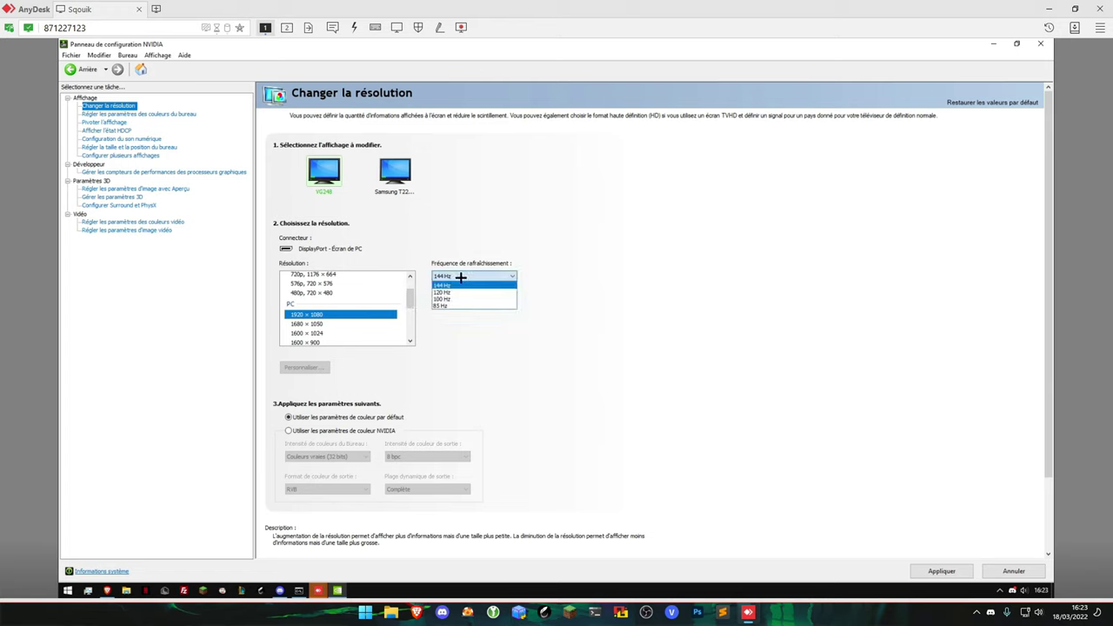
click(458, 275)
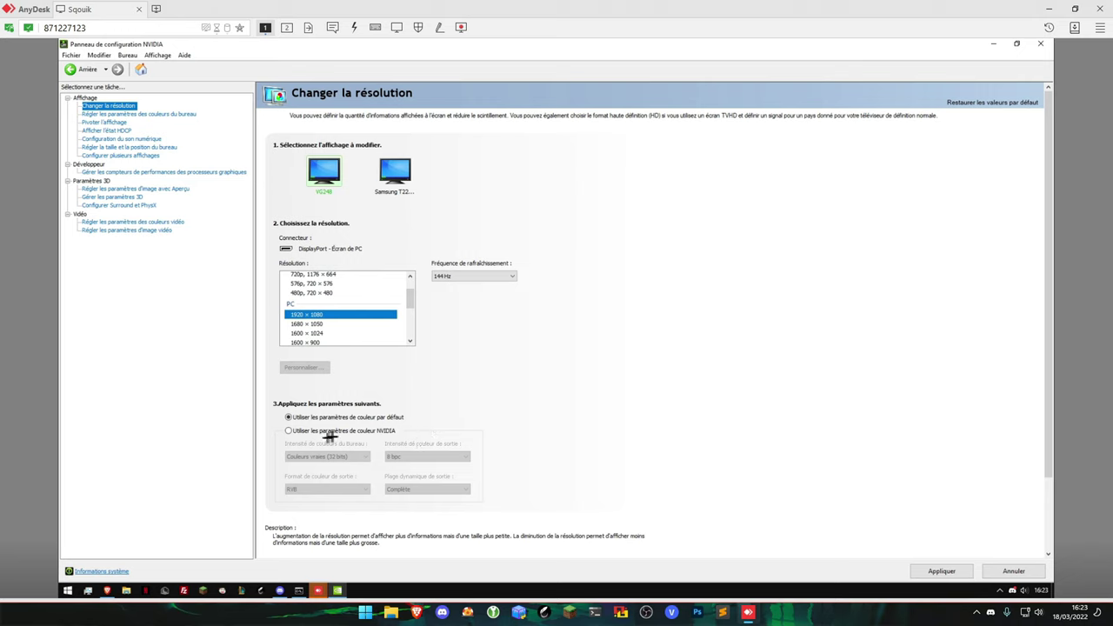
click(339, 431)
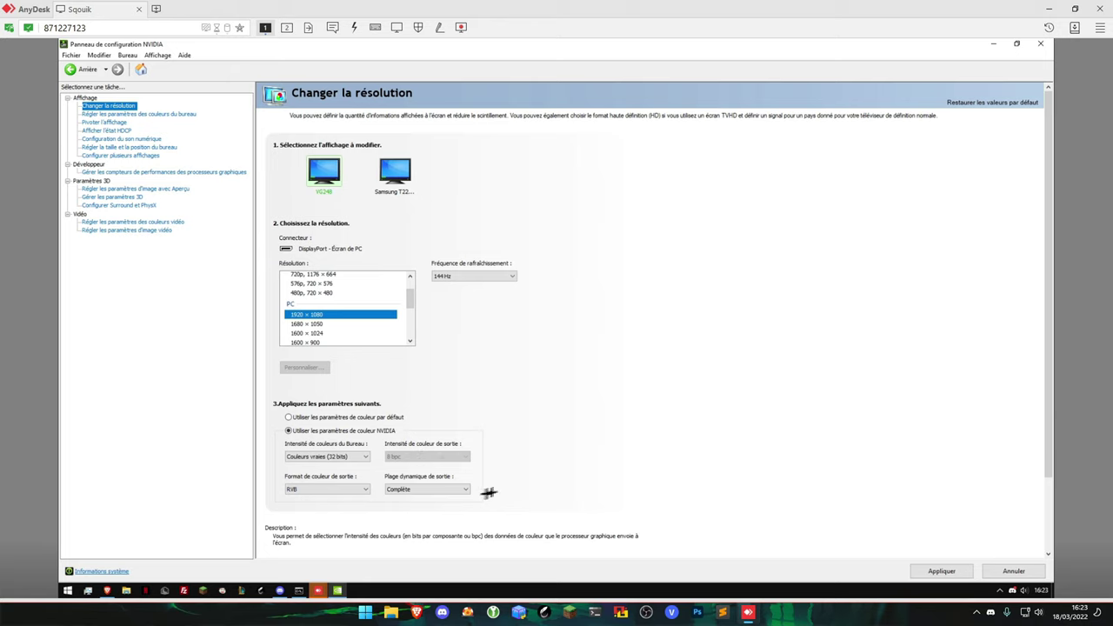
Apply NVIDIA colour settings to the Samsung display with 12 bpc output colour depth and full (Complète) output dynamic range.
click(427, 207)
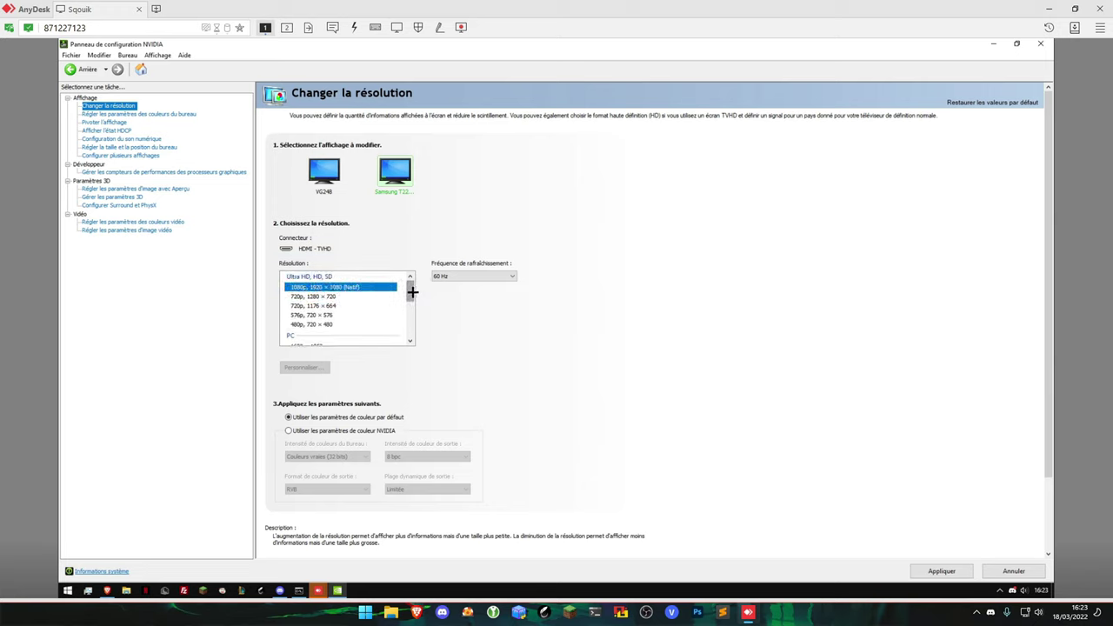
scroll(412, 293, down, 2)
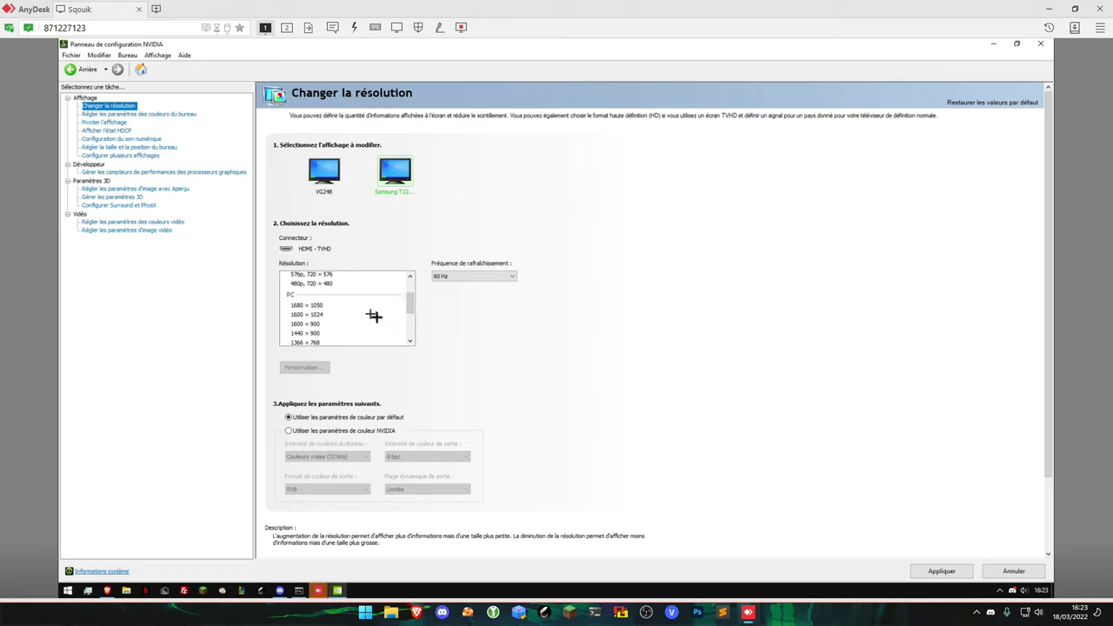
scroll(413, 302, down, 1)
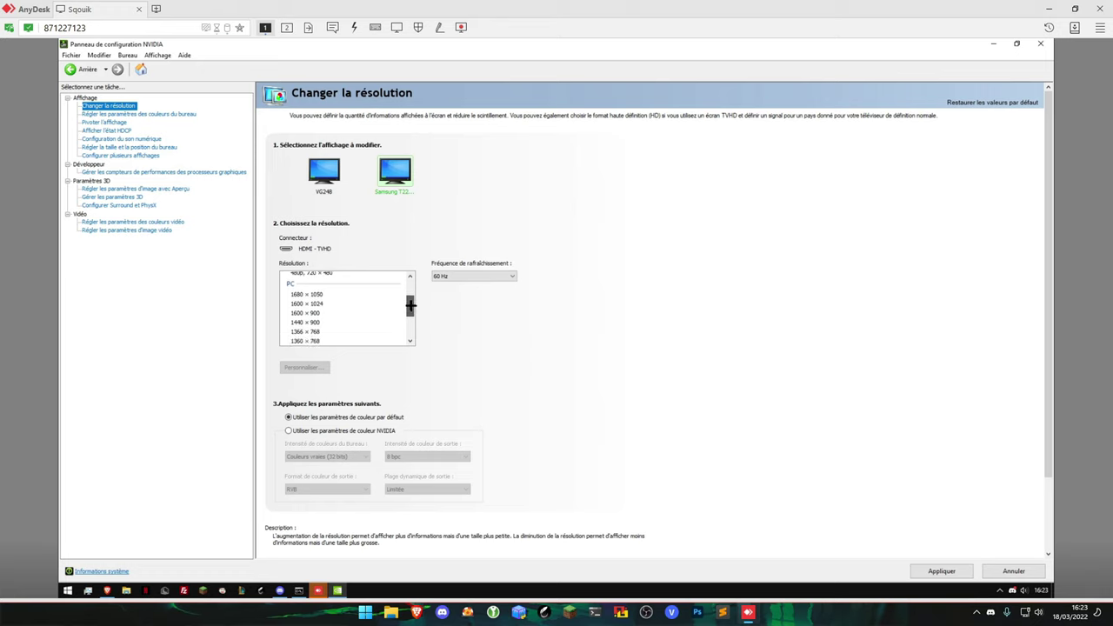
click(477, 275)
click(483, 275)
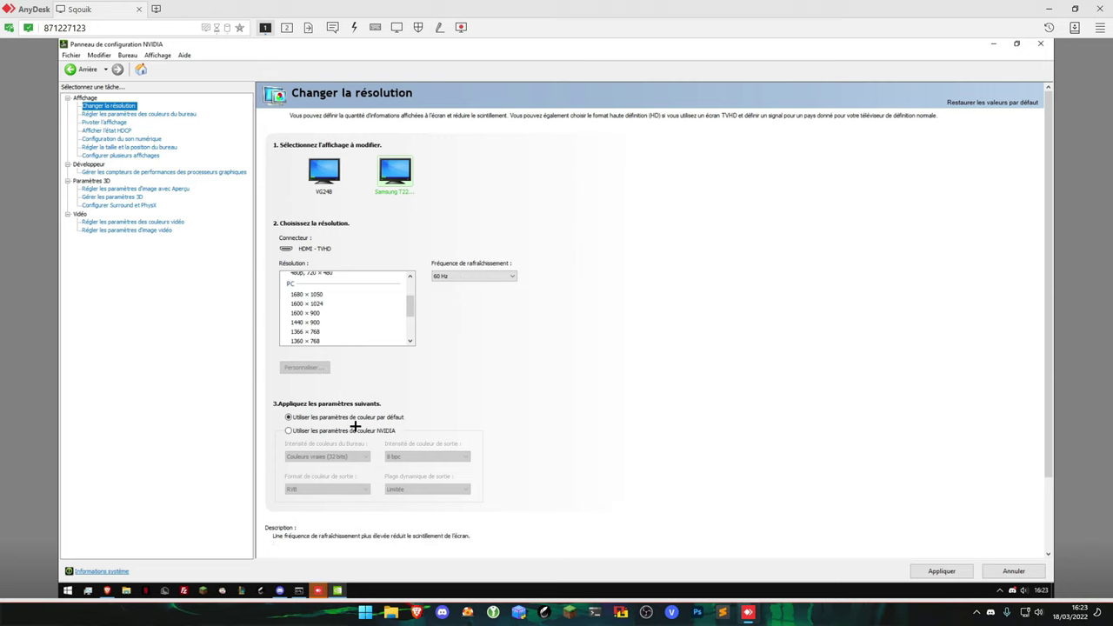
click(358, 429)
click(419, 456)
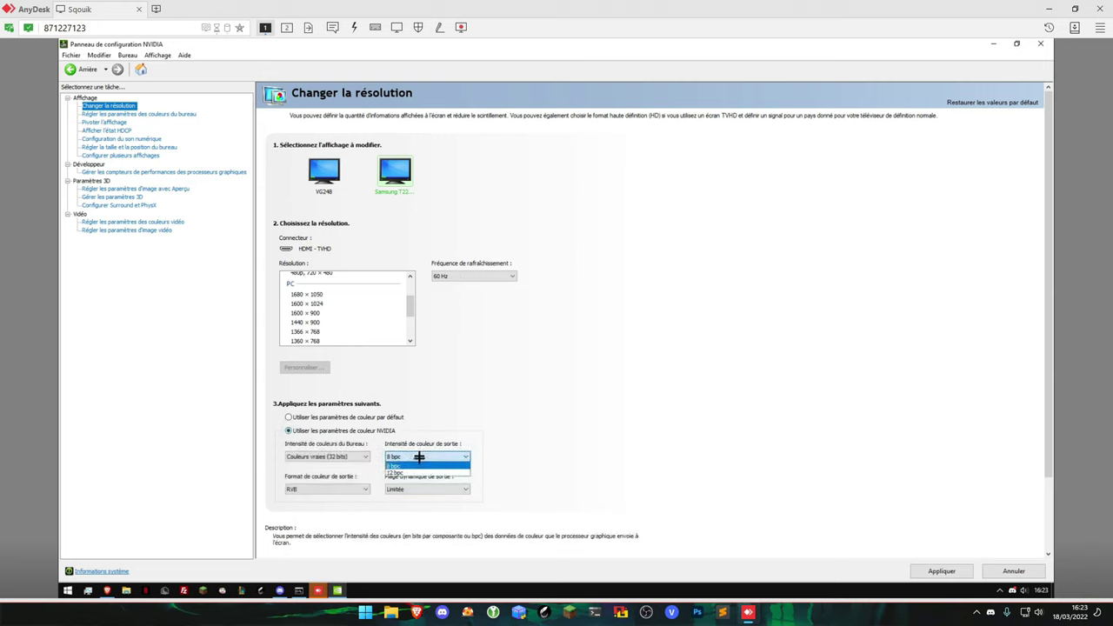
click(421, 472)
click(417, 489)
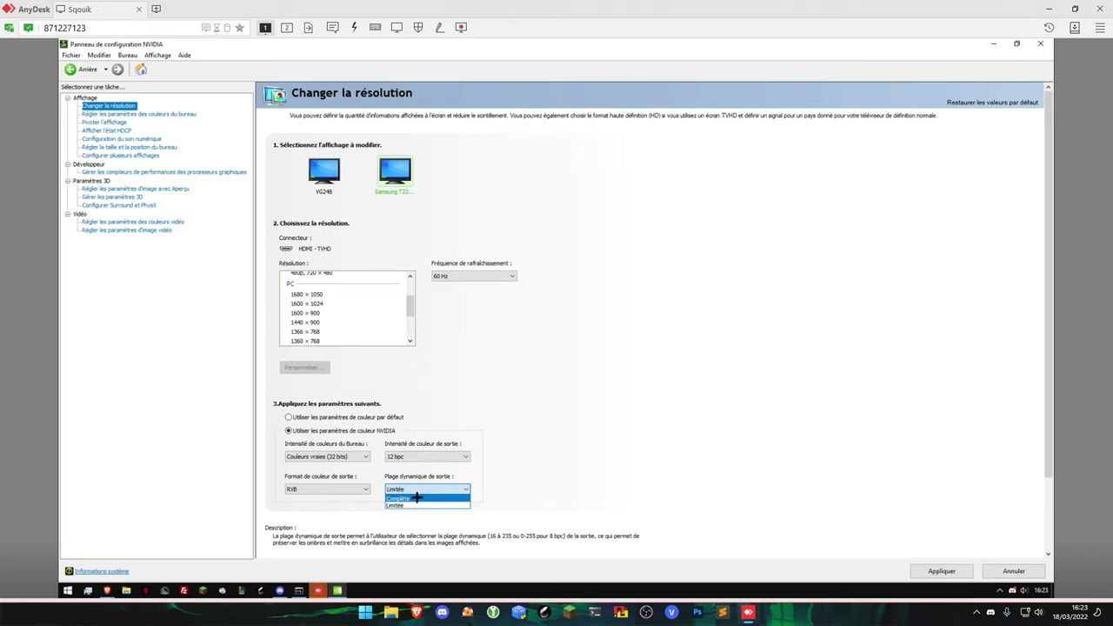
click(415, 498)
scroll(745, 489, down, 2)
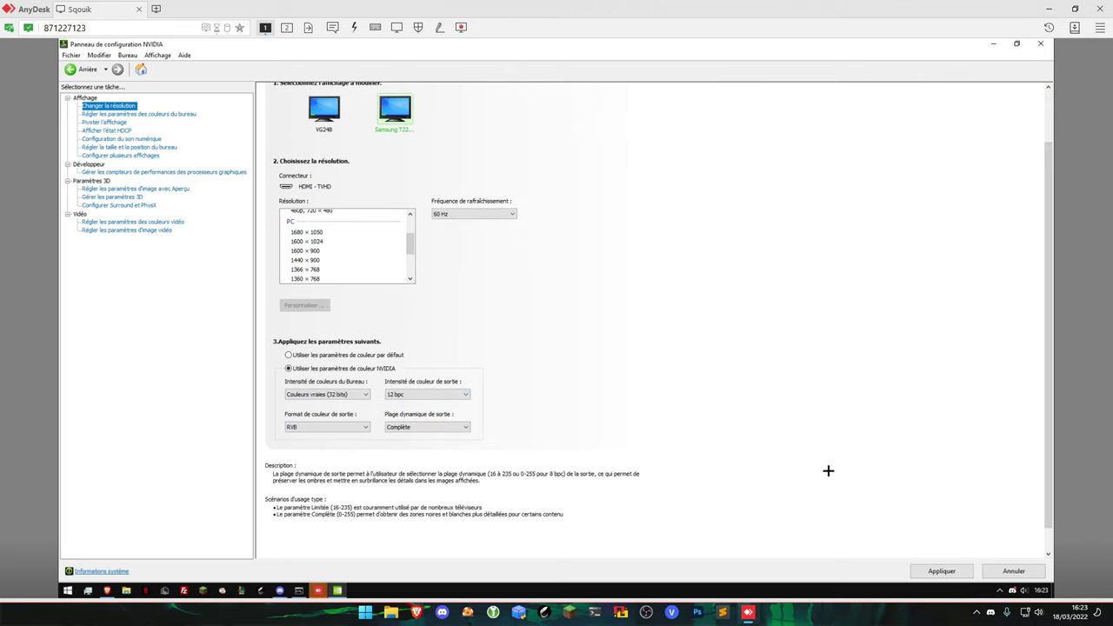
click(939, 571)
click(637, 333)
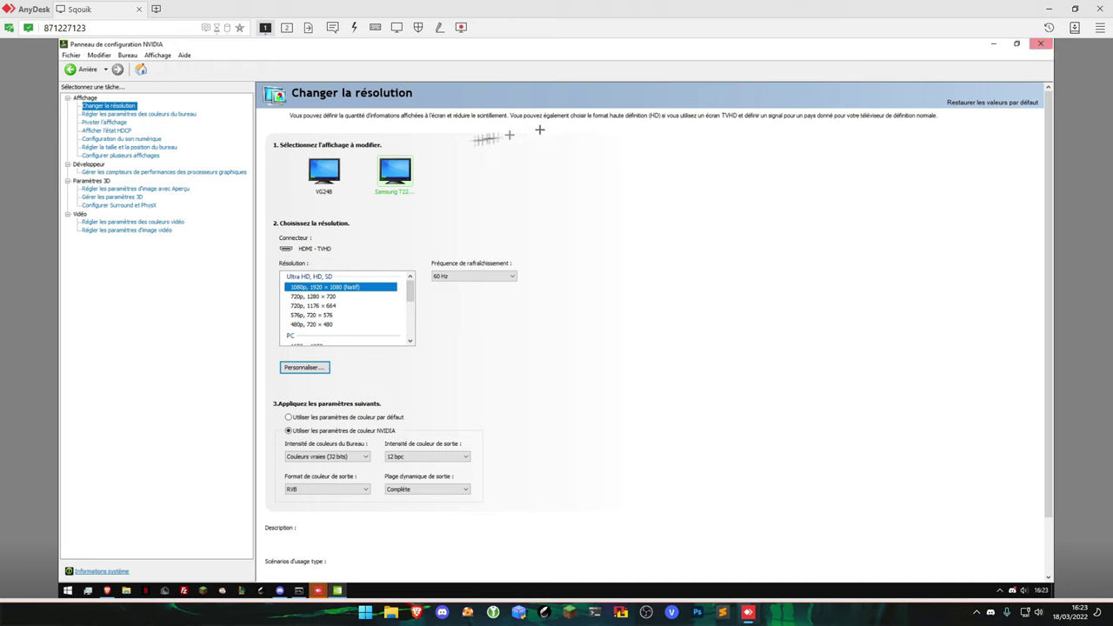
Review the global 3D parameters under Gérer les paramètres 3D, and close NVIDIA Control Panel.
click(113, 198)
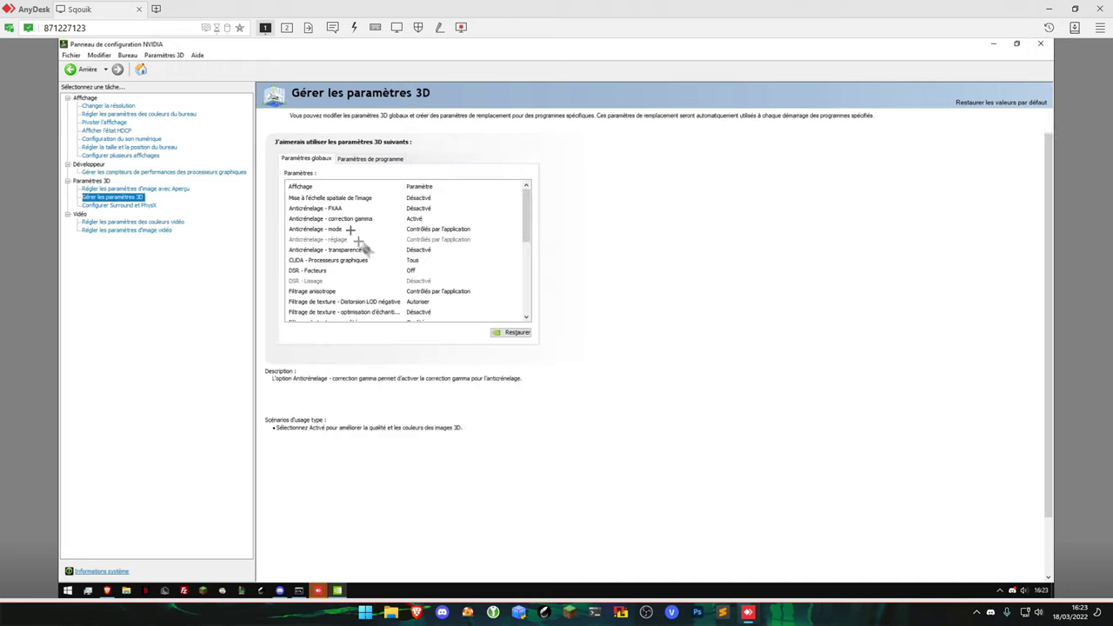
drag(527, 213, 572, 276)
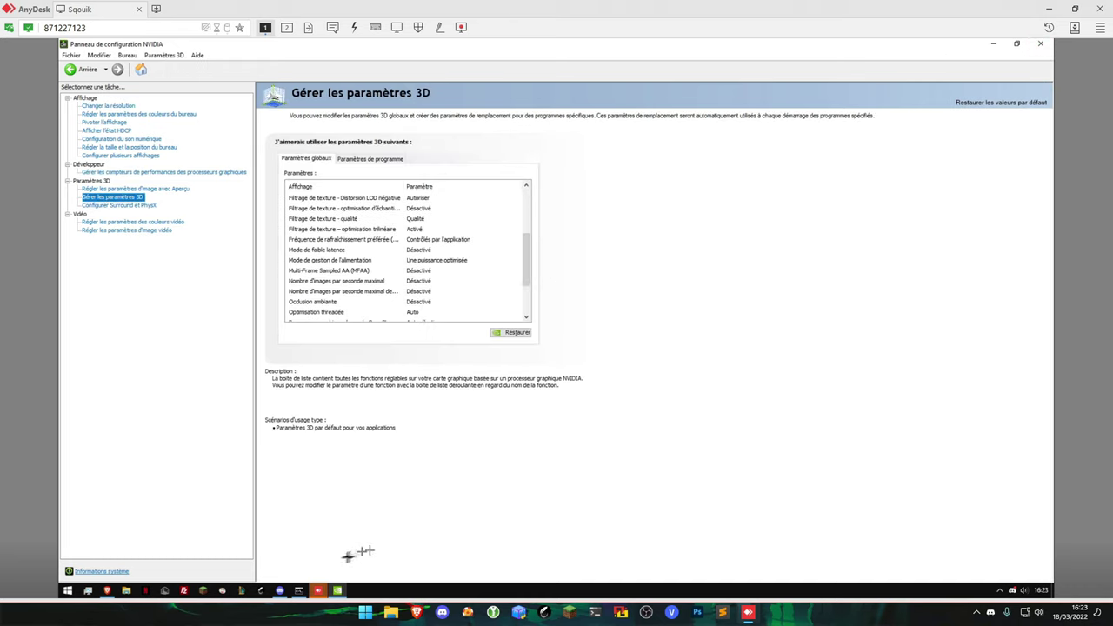
drag(526, 277, 529, 182)
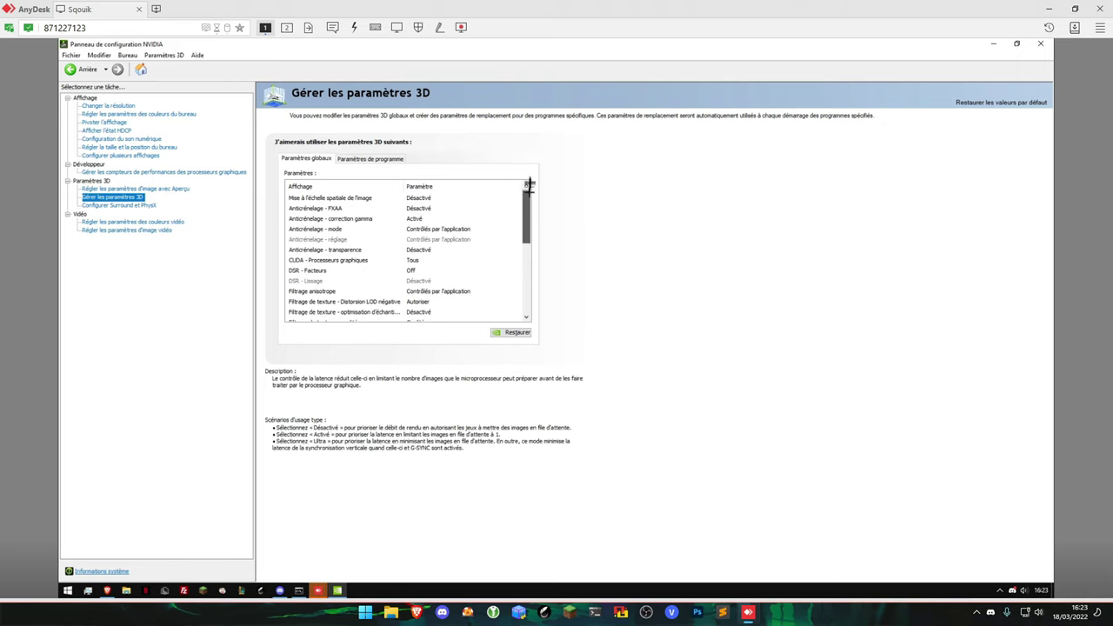
click(1043, 43)
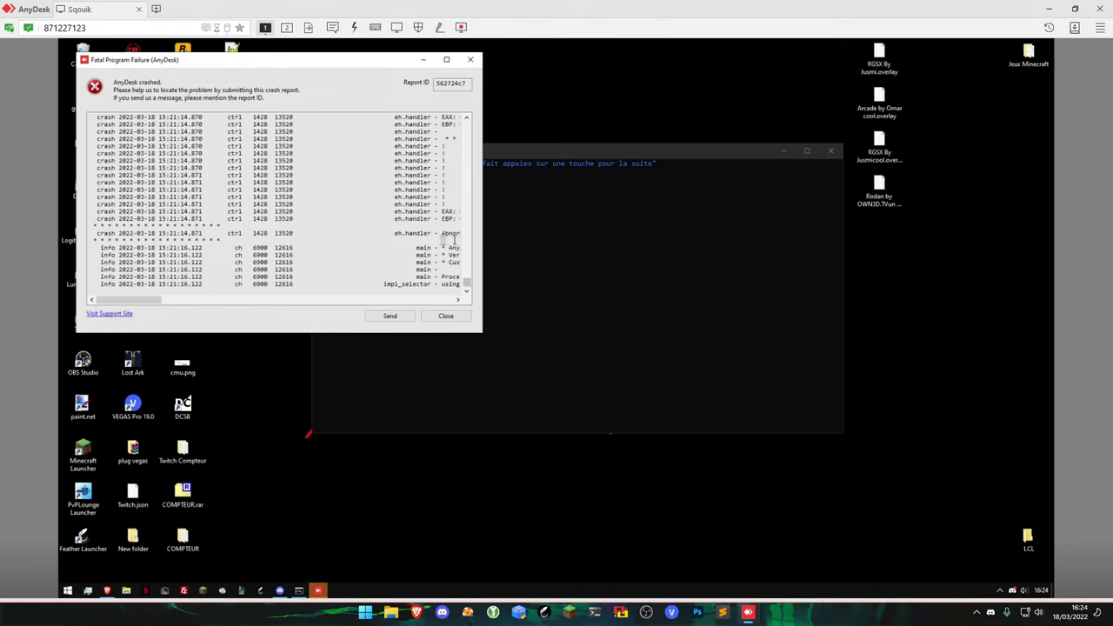
Dismiss the AnyDesk crash report and launch MSI Mode Tool (option 3) from SCZ Optimizer's Optimisation list.
click(471, 59)
key(Return)
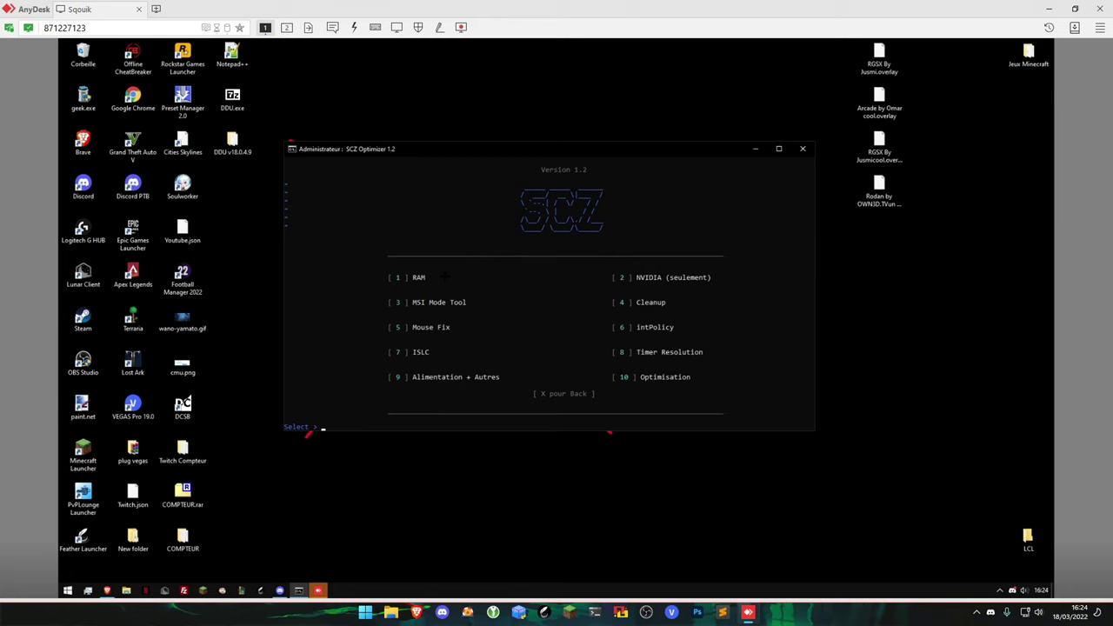
text(3)
key(Return)
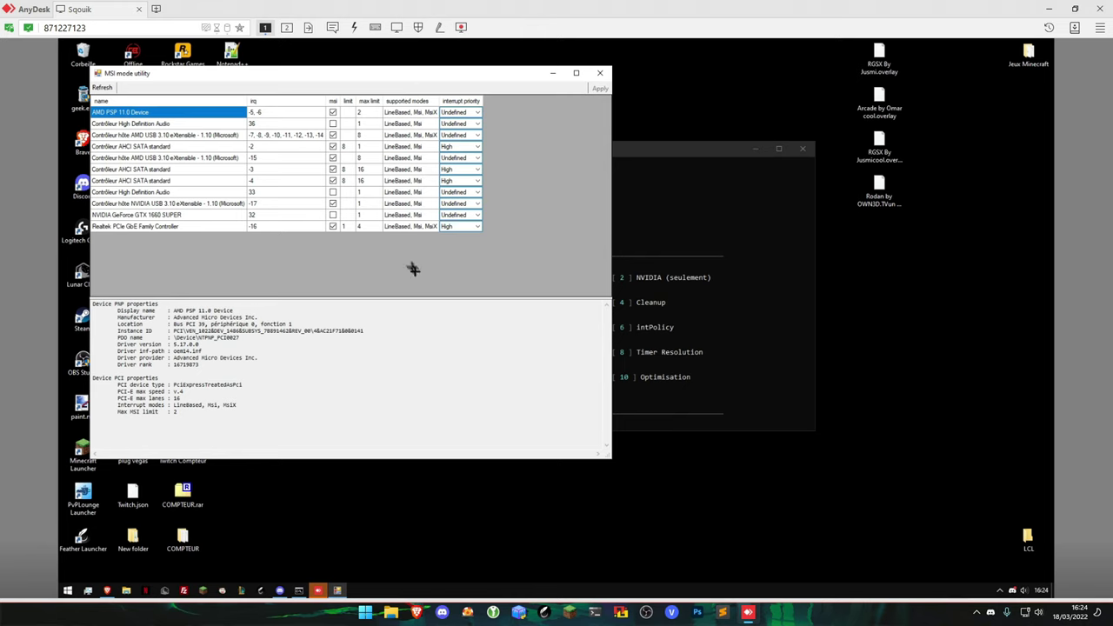
Enable MSI for the High Definition Audio controllers and GTX 1660 SUPER, clear the Realtek and AHCI SATA limits, and close the utility.
click(332, 124)
click(333, 215)
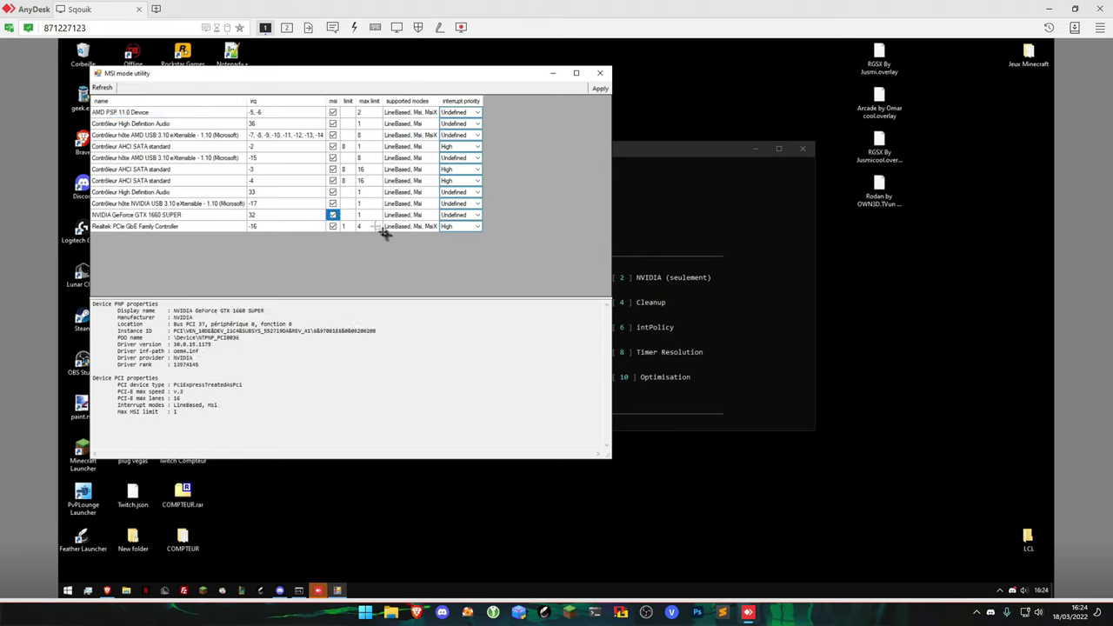
click(345, 227)
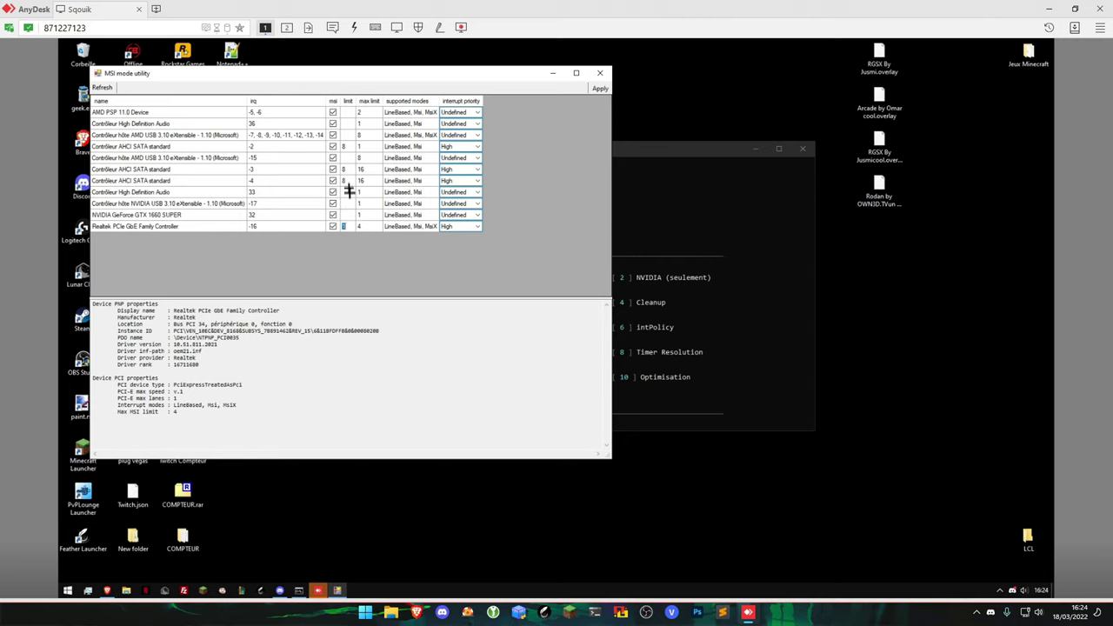
click(346, 168)
key(BackSpace)
click(345, 147)
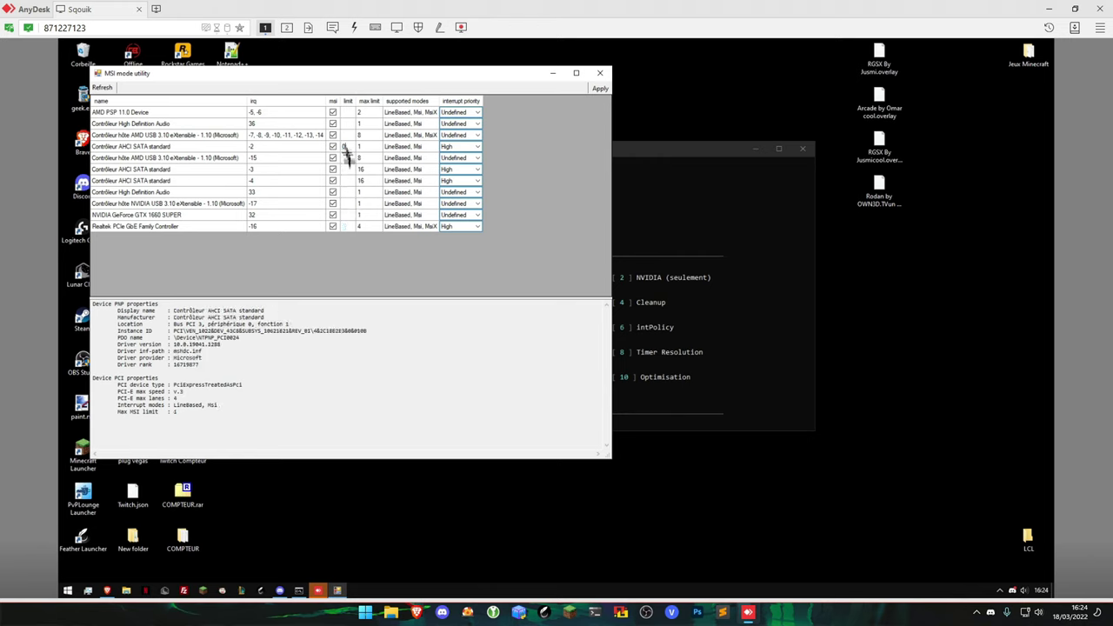
key(BackSpace)
click(348, 191)
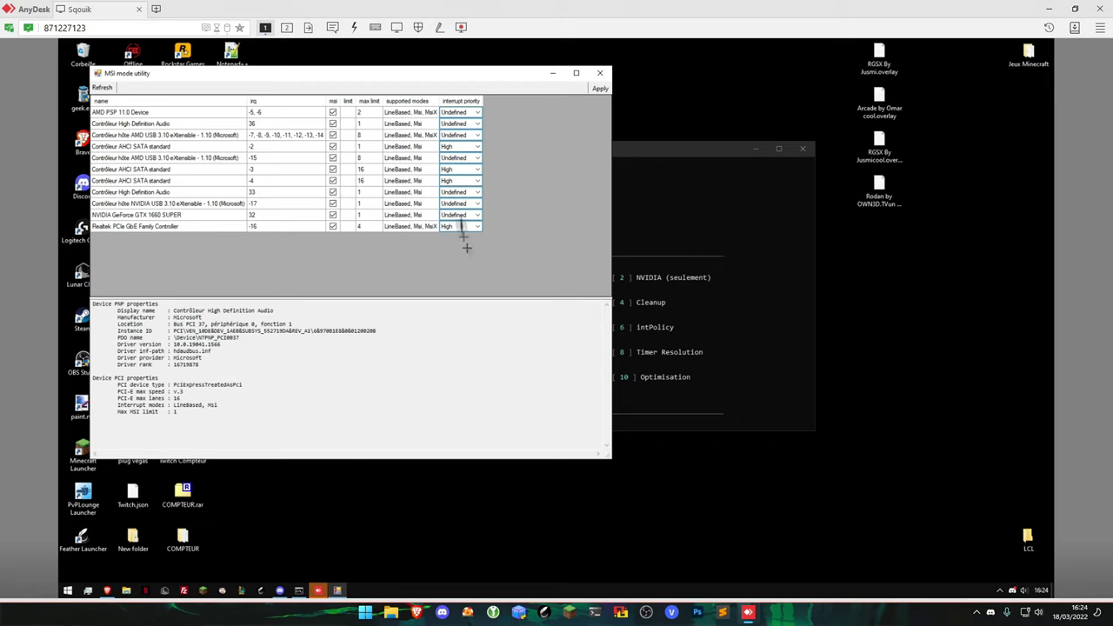
click(599, 73)
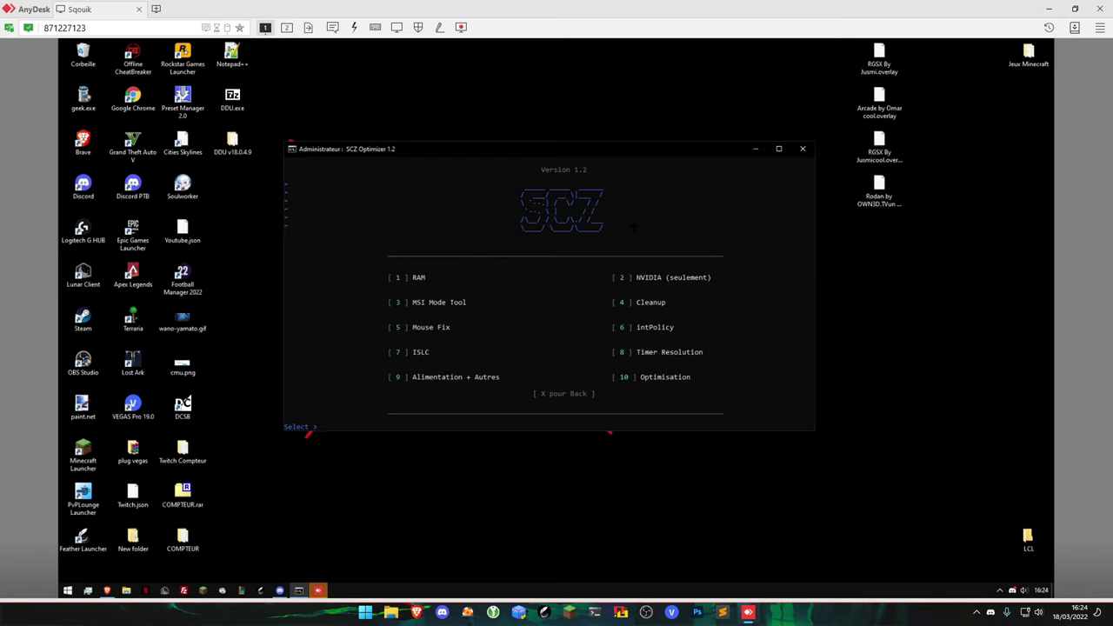
Run Cleanup (option 4), delete all non-present devices in Device Cleanup Tool, and close it.
text(4)
key(Return)
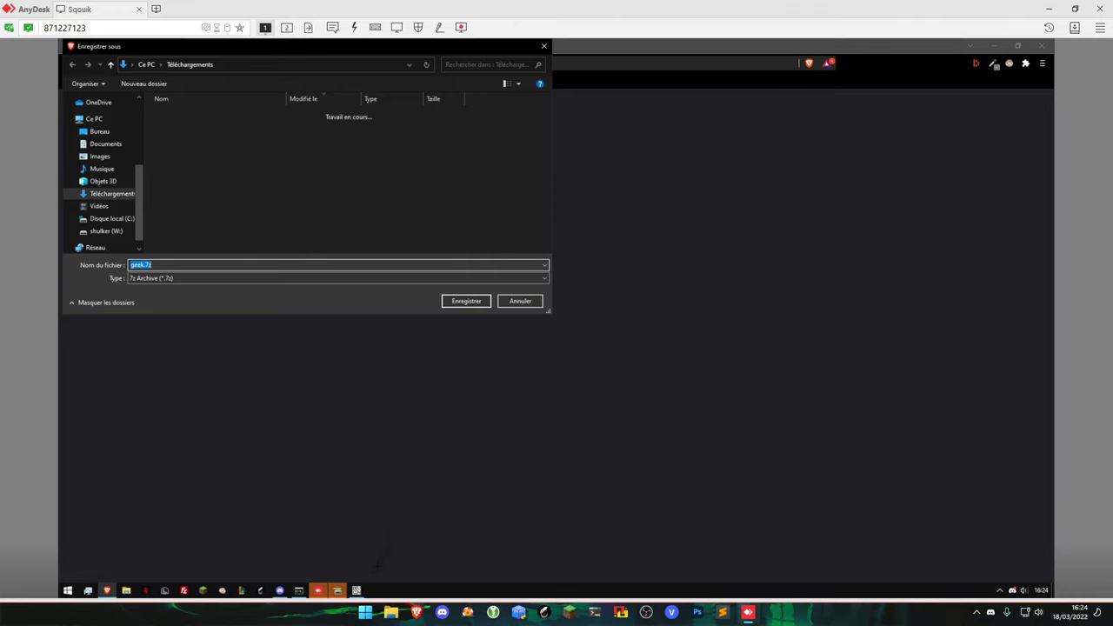
click(356, 591)
click(411, 299)
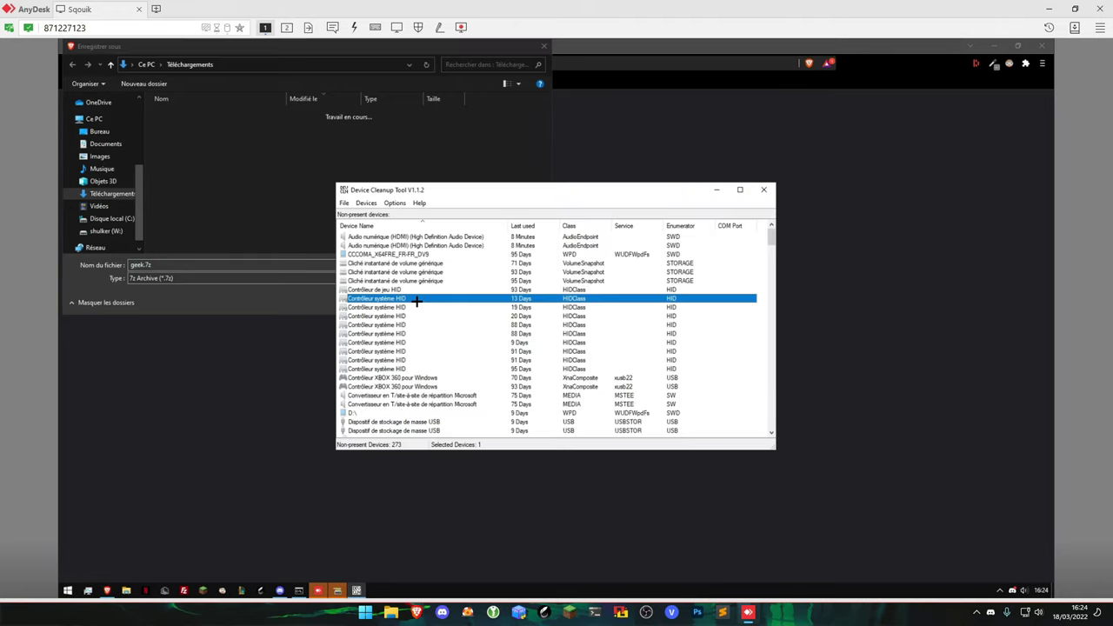
key(ctrl+a)
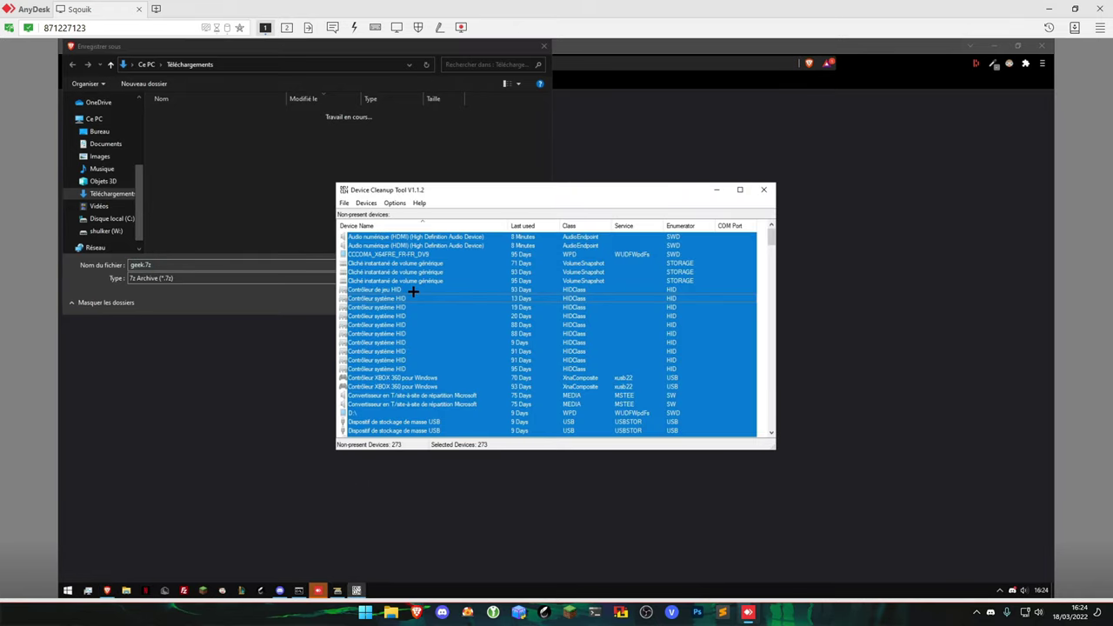
key(Delete)
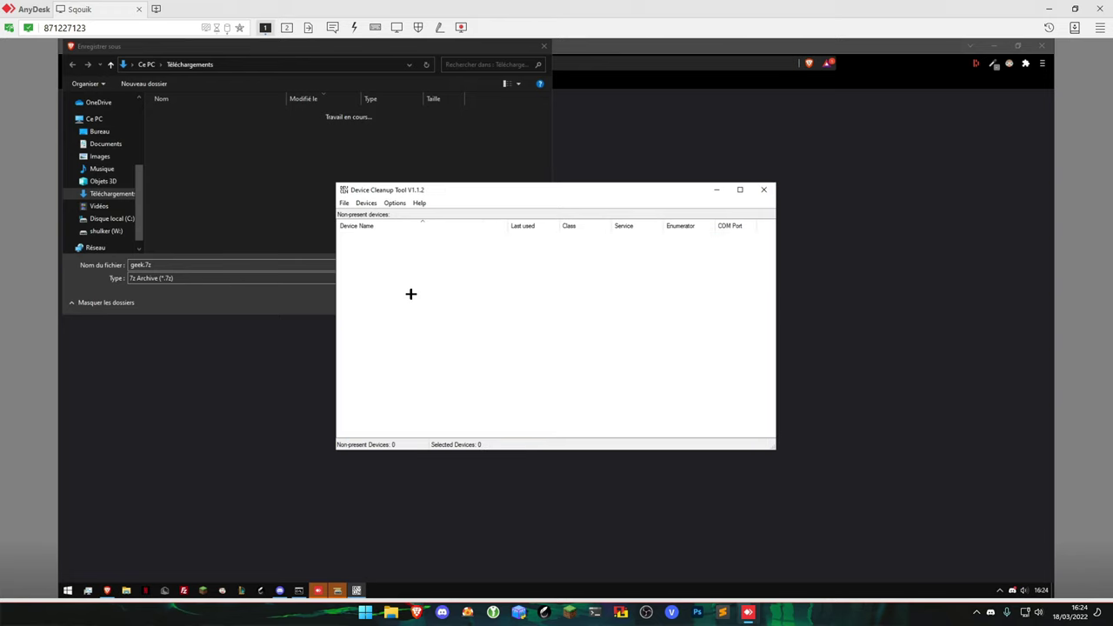
drag(454, 186, 520, 197)
click(829, 200)
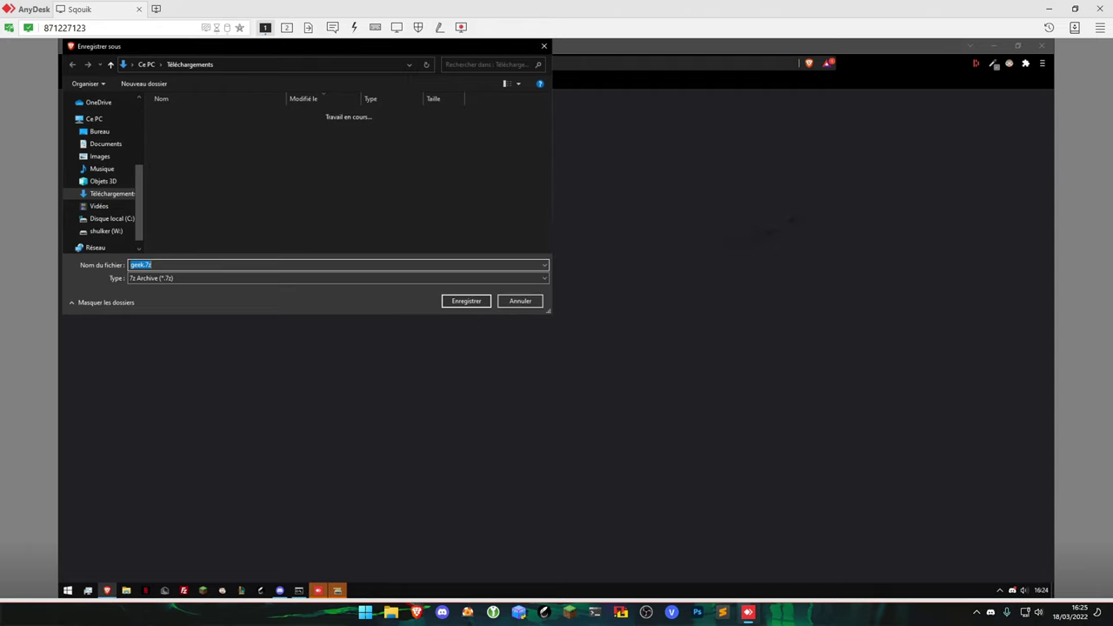
Save geek.7z to the Téléchargements folder and show it in its folder from the browser's download list.
drag(237, 46, 474, 112)
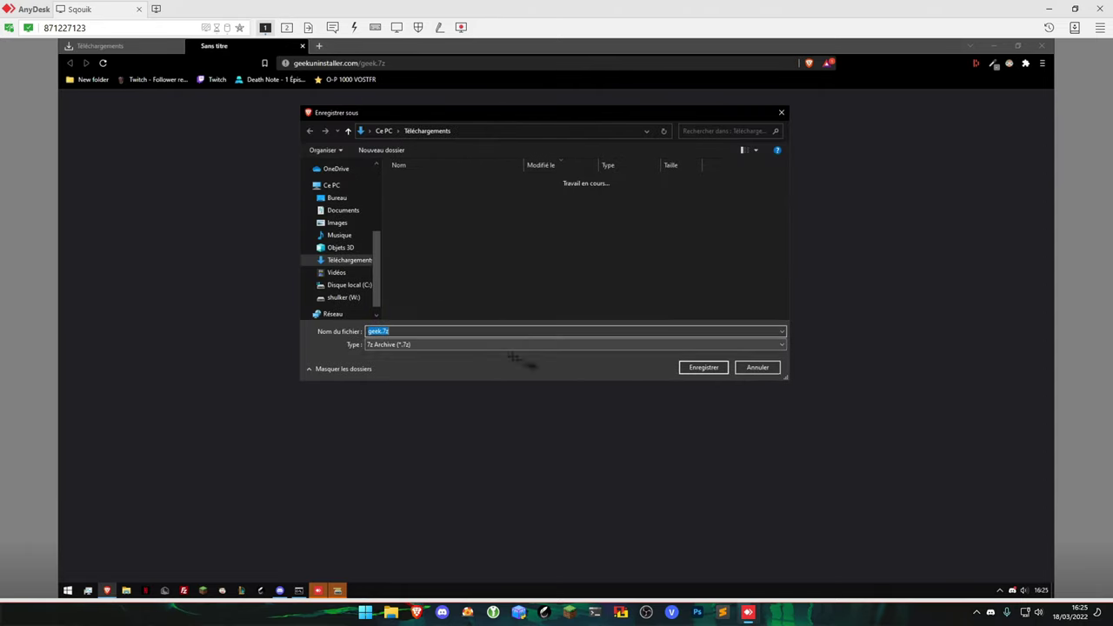
click(710, 370)
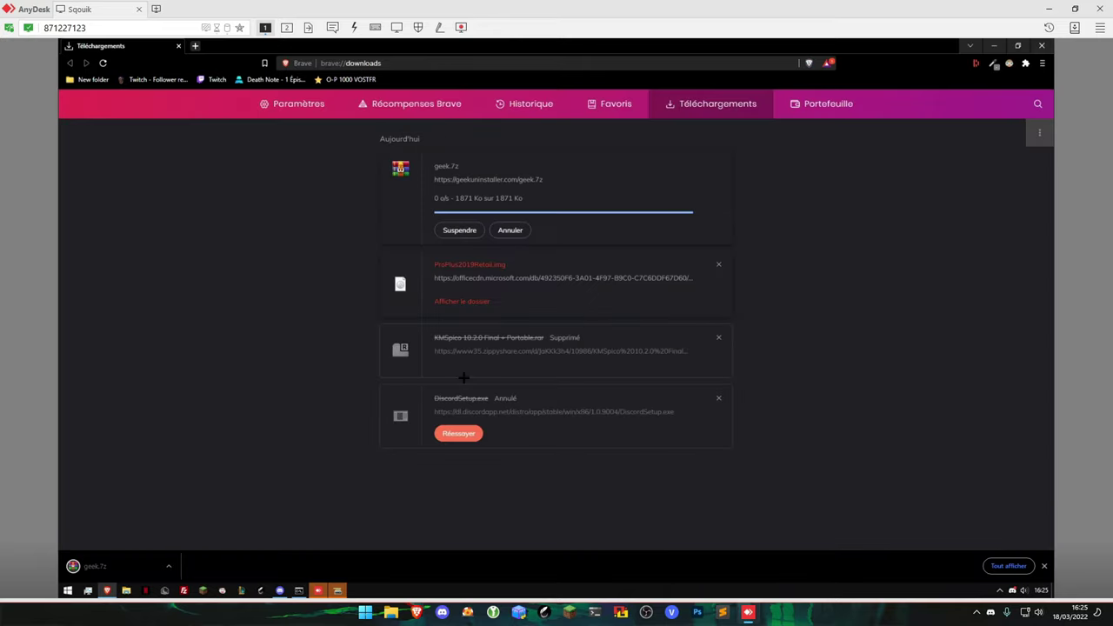
click(460, 201)
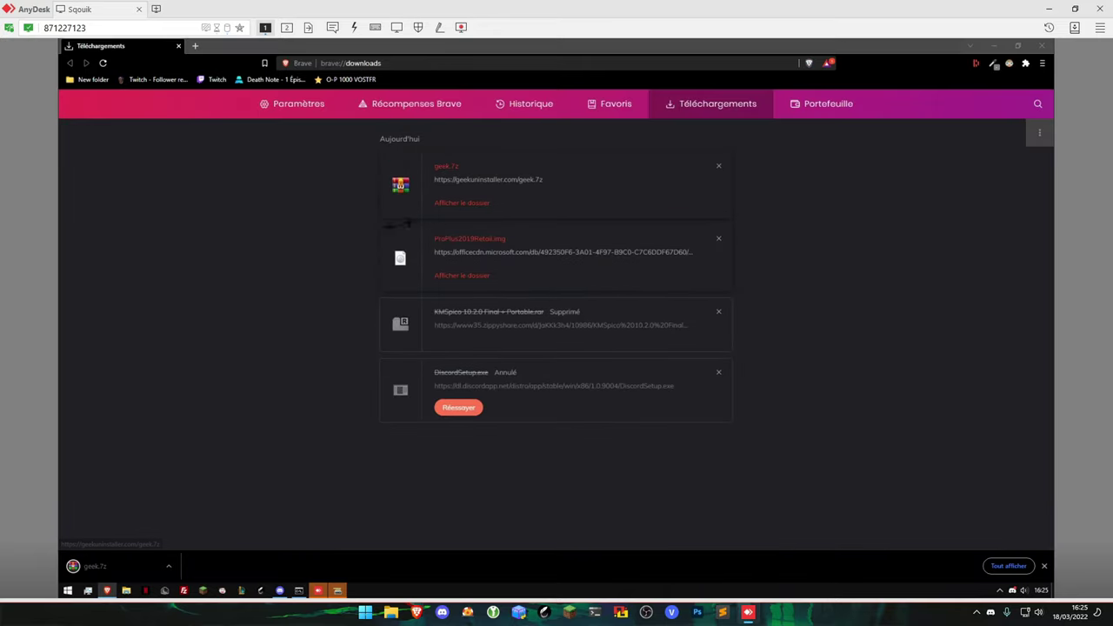
Open the geek.7z archive with an archive program, and launch Geek Uninstaller from it with permission to make changes.
right_click(334, 236)
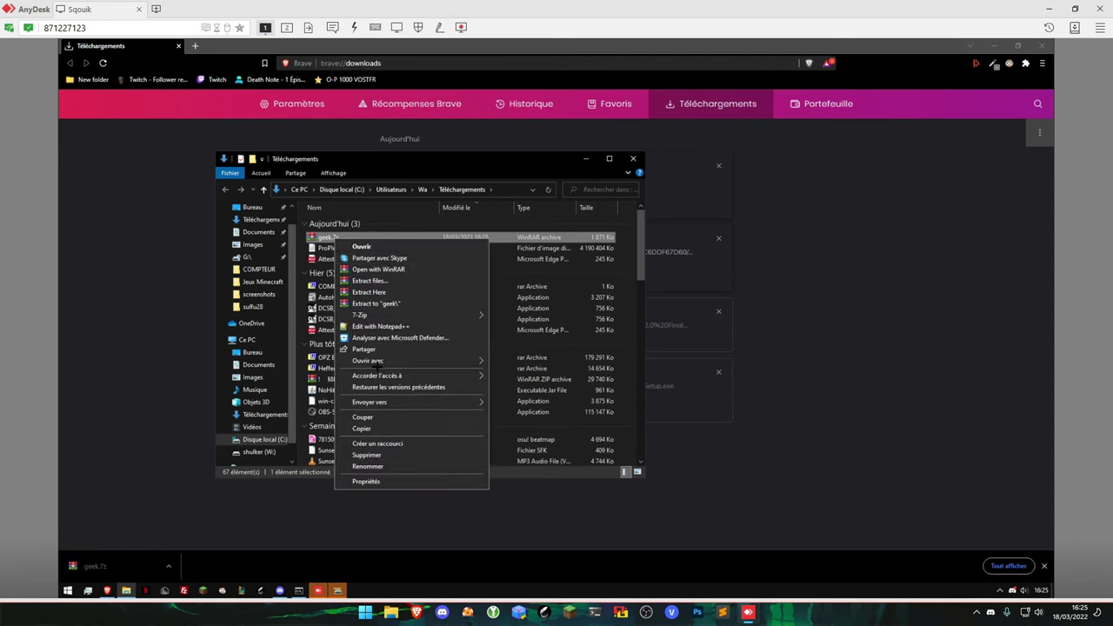
mouse_move(378, 362)
click(557, 401)
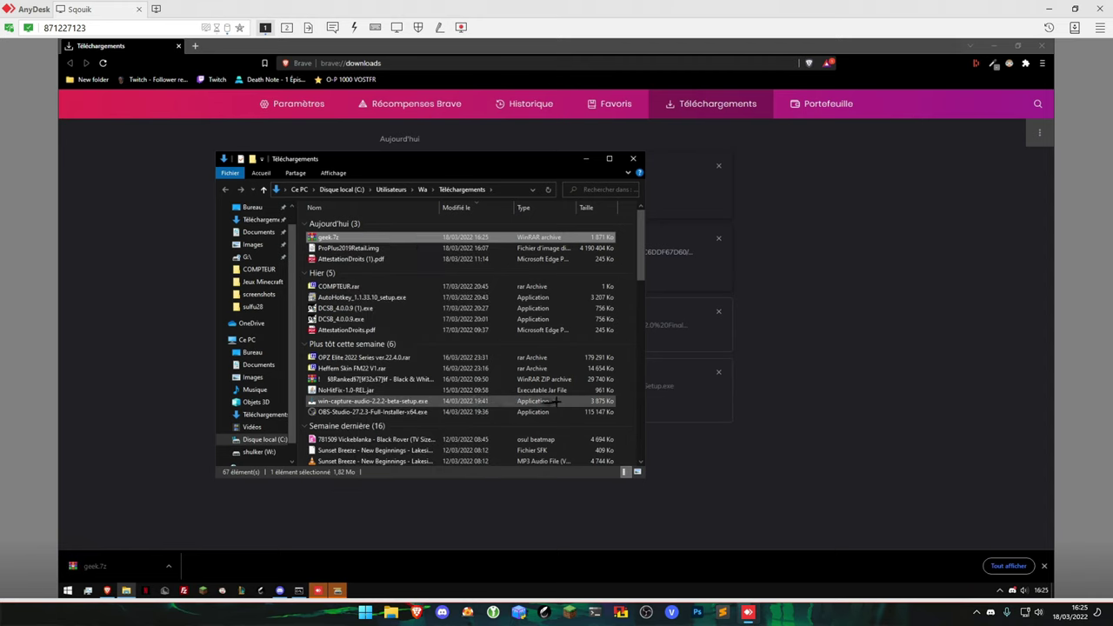
click(515, 280)
click(506, 363)
click(590, 387)
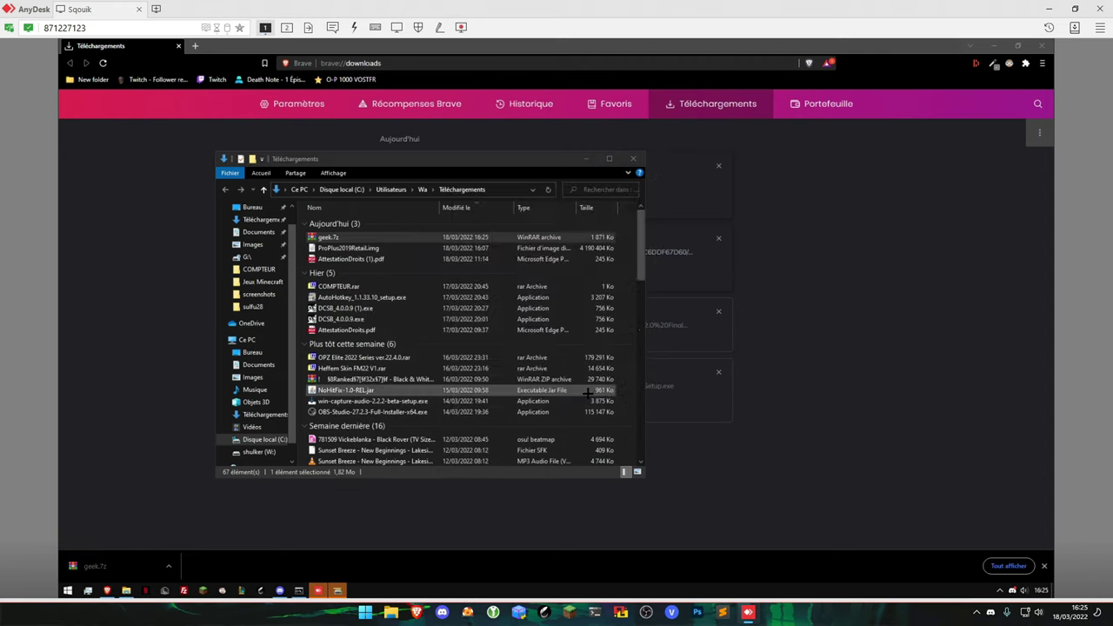
double_click(152, 176)
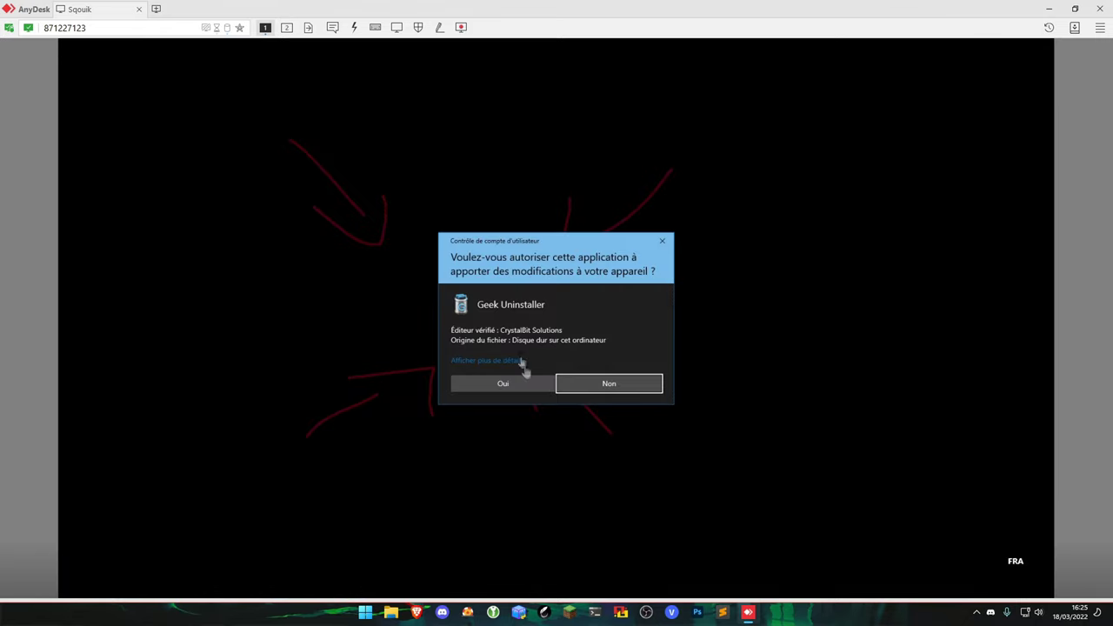
click(500, 383)
double_click(540, 109)
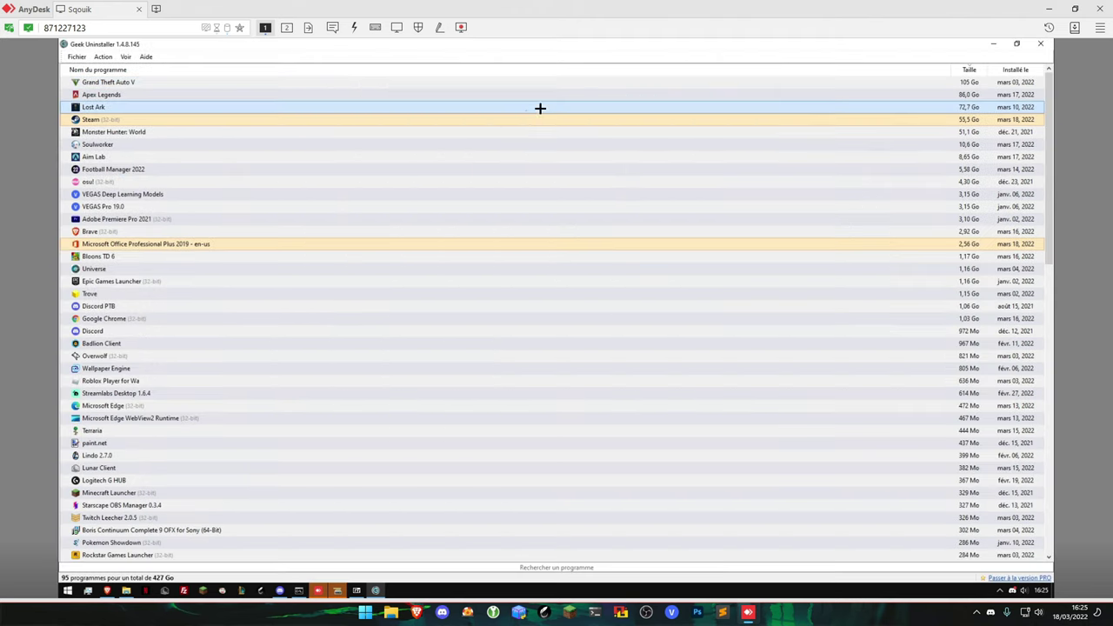
Sort the installed programs by name and uninstall Microsoft OneDrive, removing all its leftover files.
scroll(262, 244, down, 6)
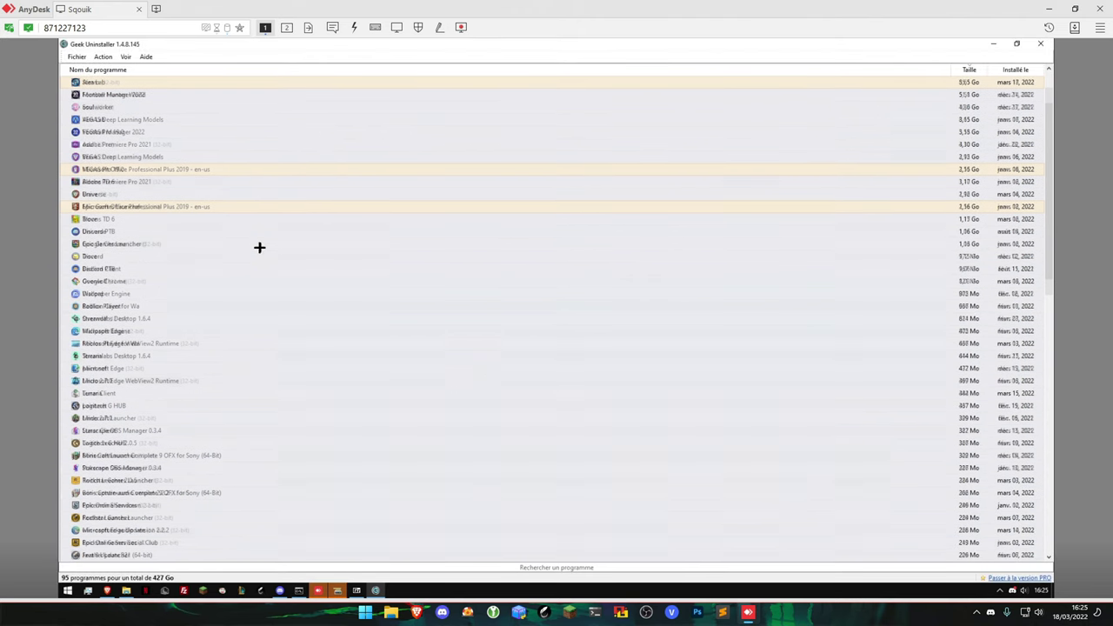
scroll(130, 104, up, 6)
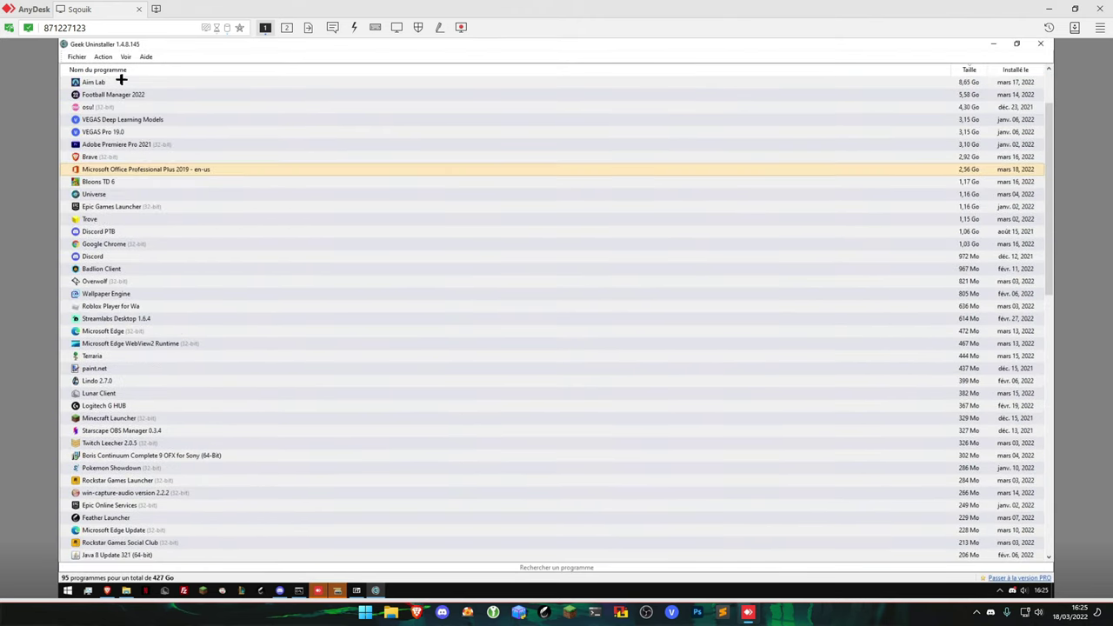
click(116, 71)
scroll(203, 312, down, 3)
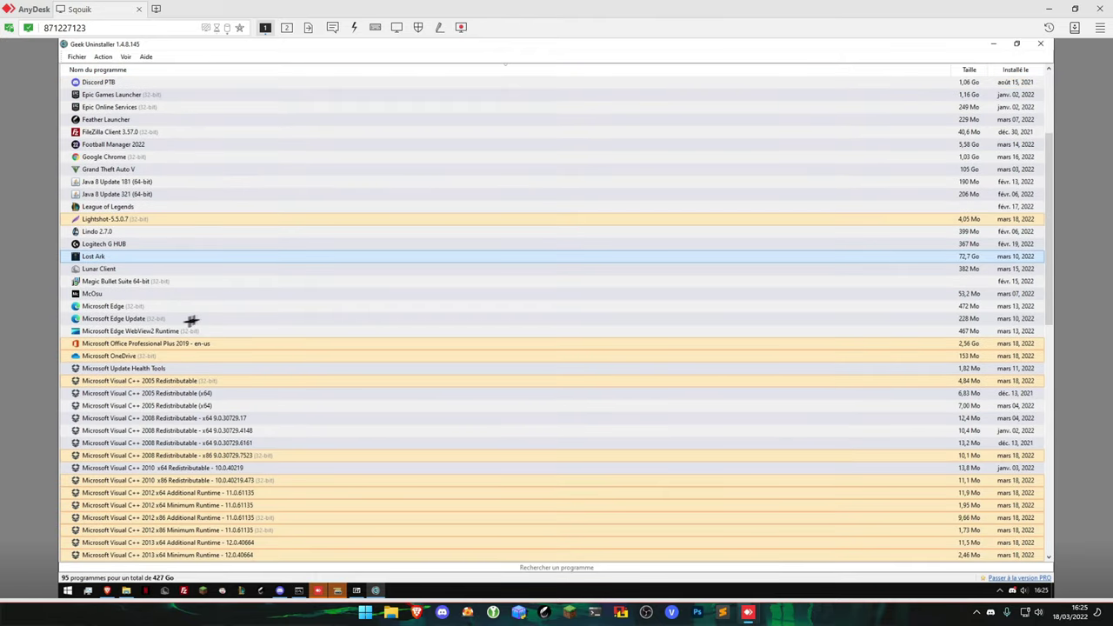
right_click(122, 356)
click(186, 368)
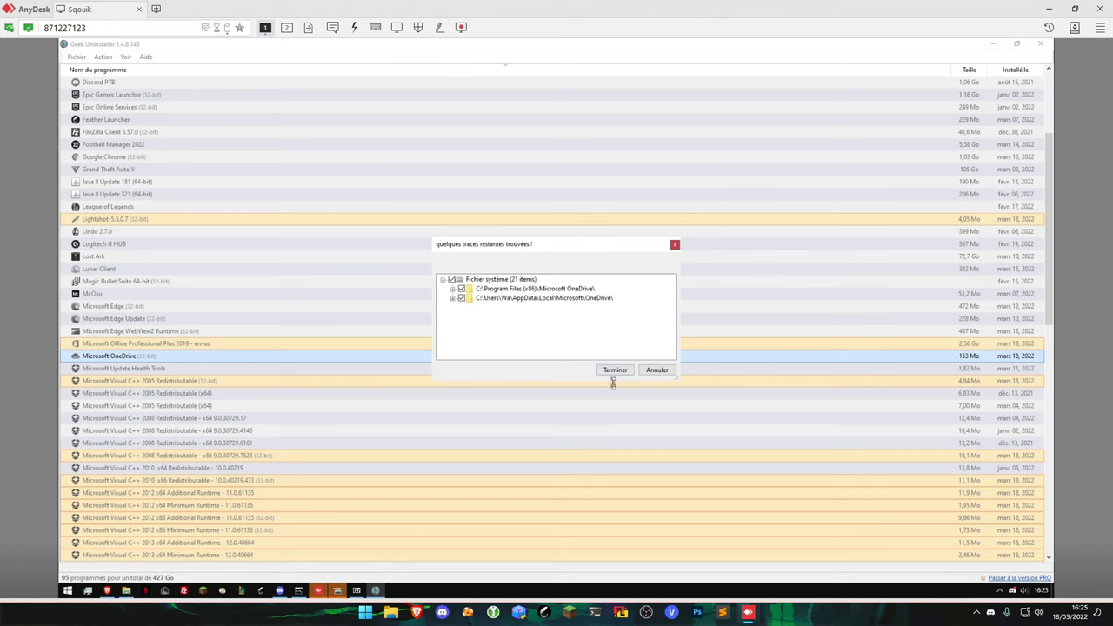
click(615, 371)
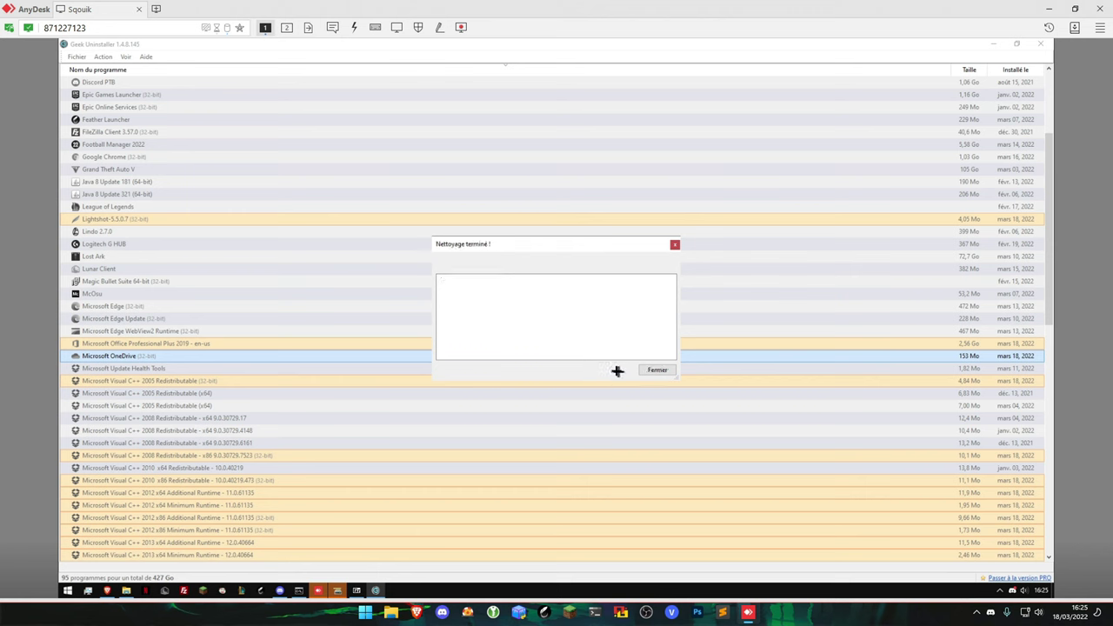
click(653, 369)
Uninstall Java 8 Update 181 (64-bit) and look through the remaining programs.
click(110, 182)
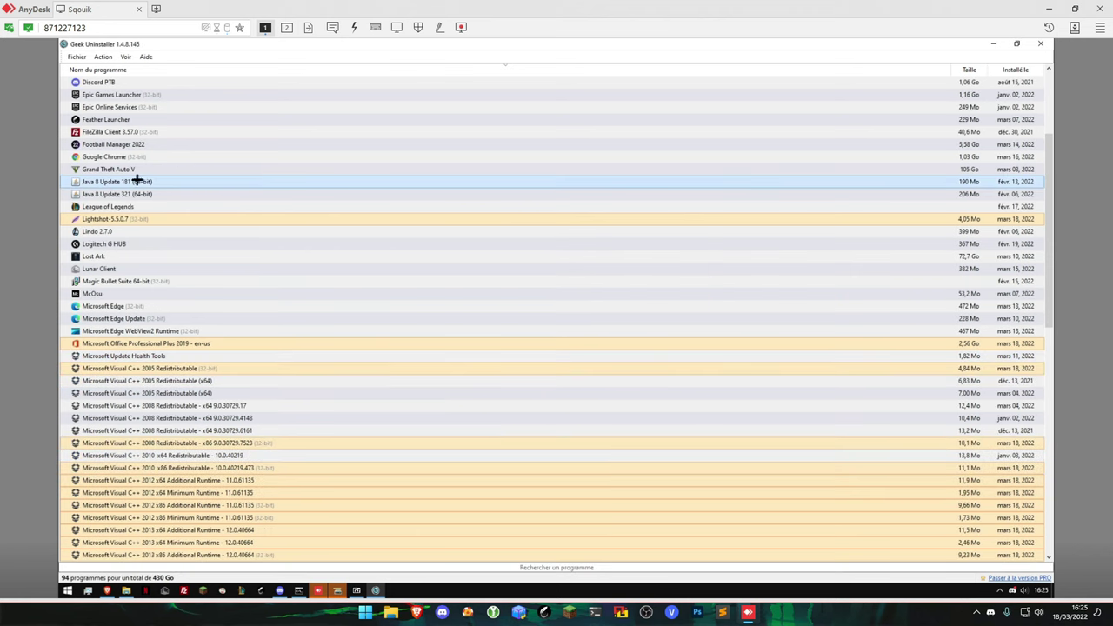
right_click(137, 181)
click(199, 189)
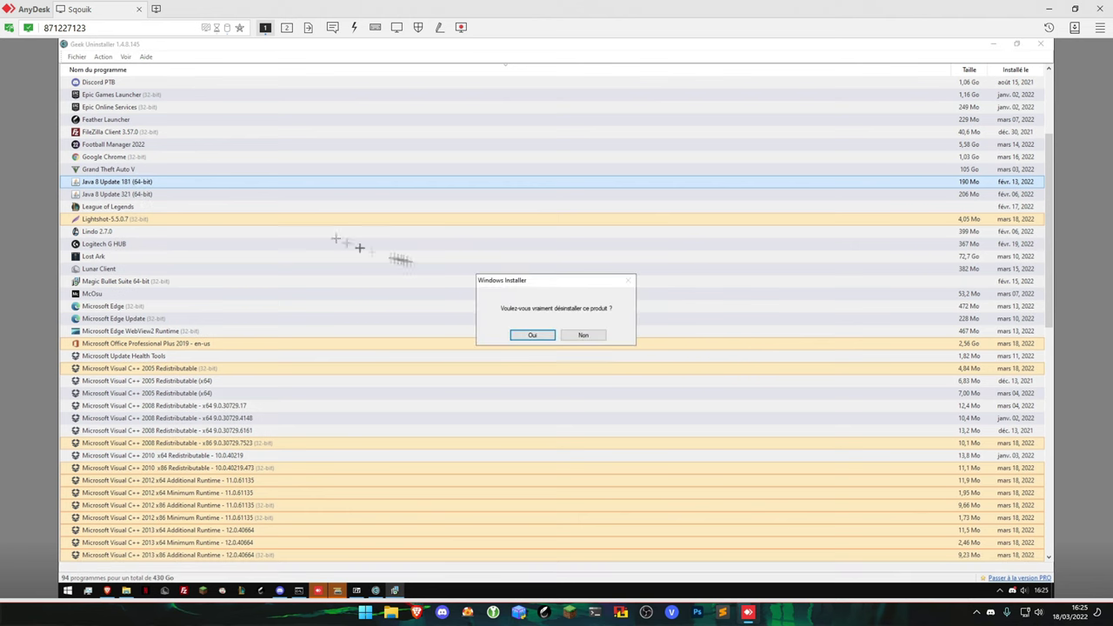
click(532, 333)
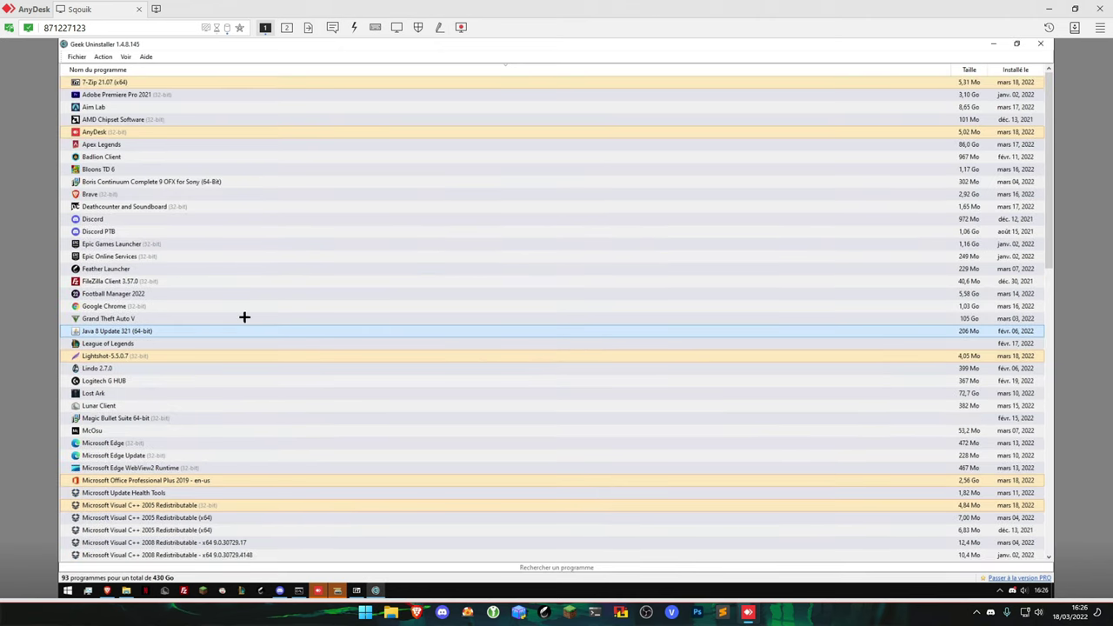
scroll(234, 306, down, 18)
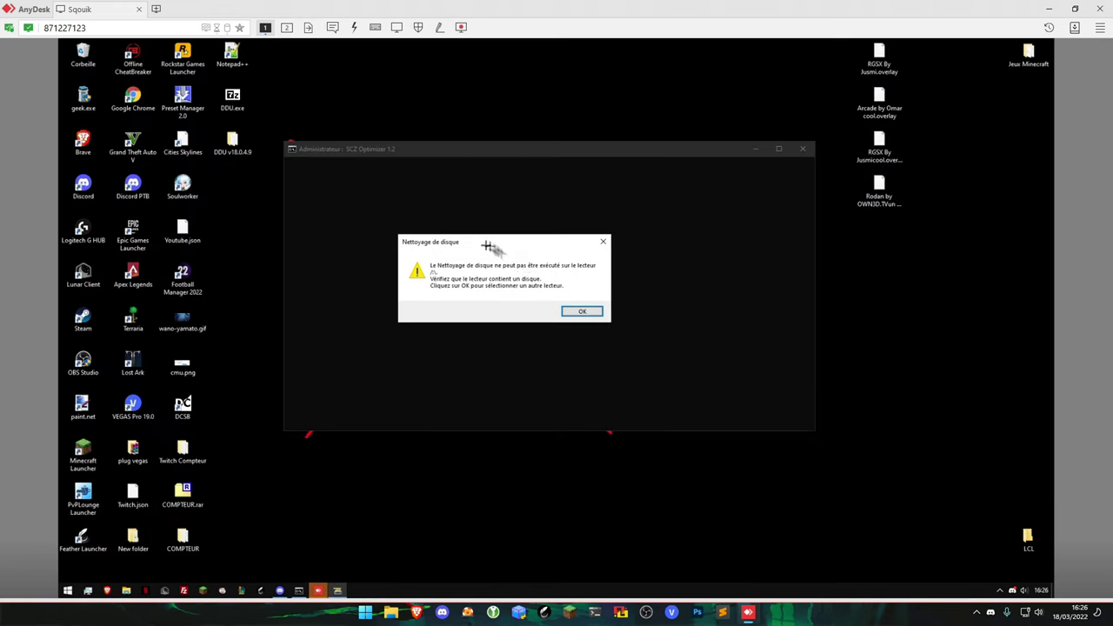
Choose drive C: for the disk cleanup, tick all the file categories for deletion, and start the cleanup.
click(582, 314)
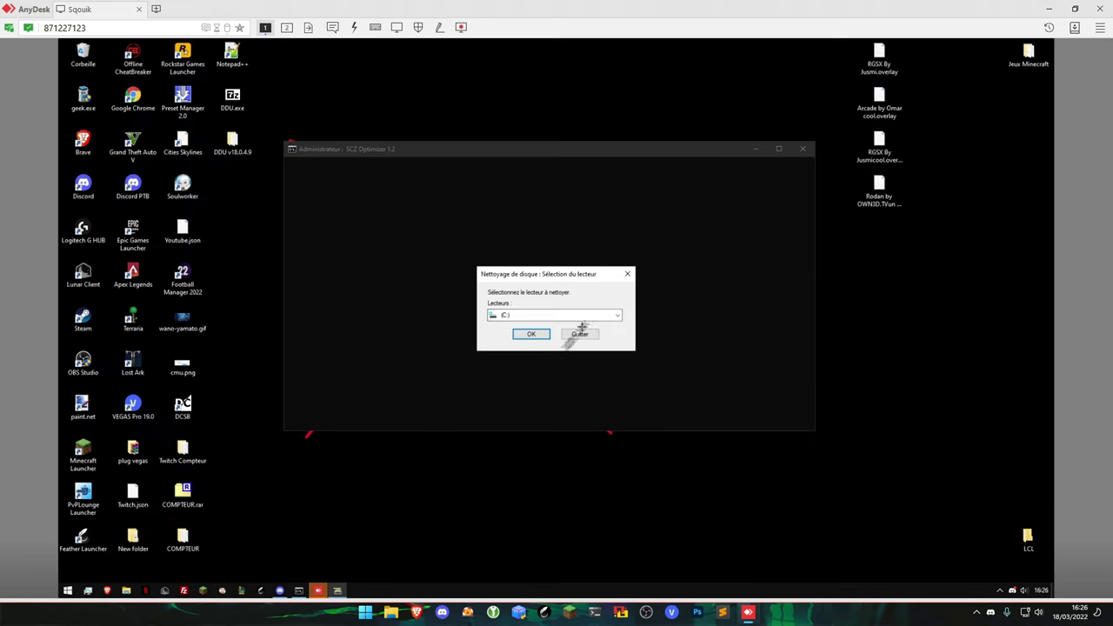
click(535, 333)
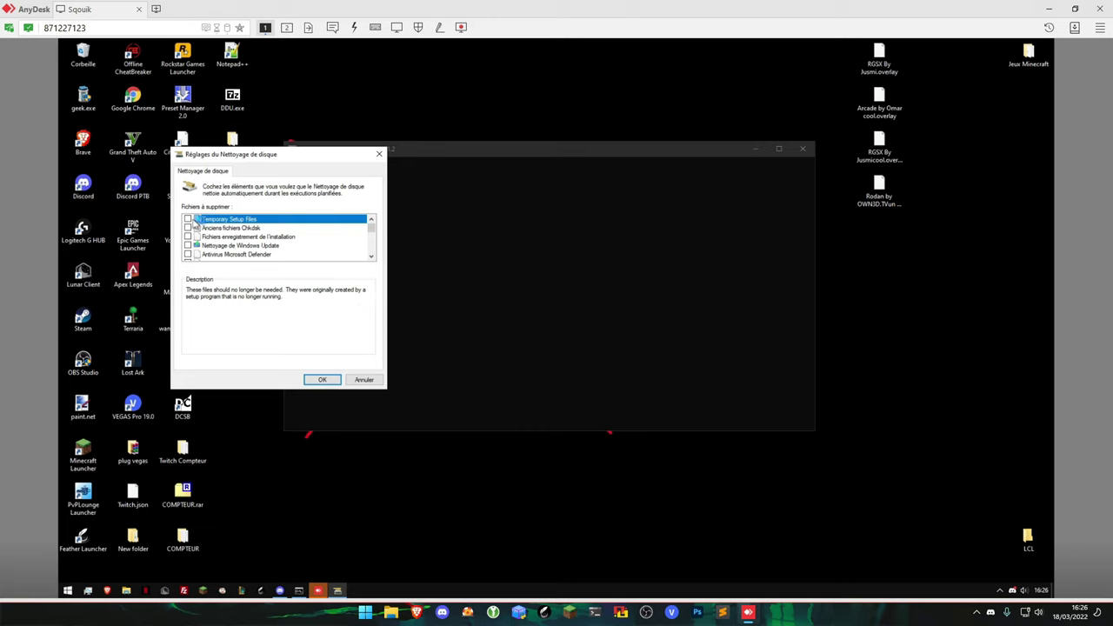
scroll(188, 249, down, 1)
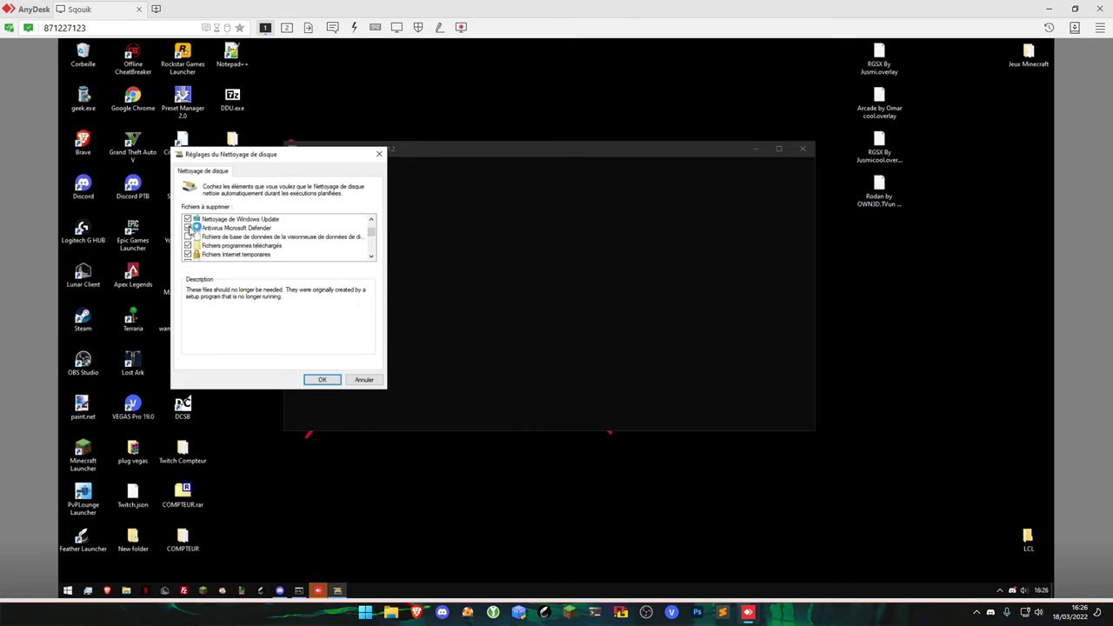
scroll(196, 235, down, 1)
scroll(189, 252, down, 2)
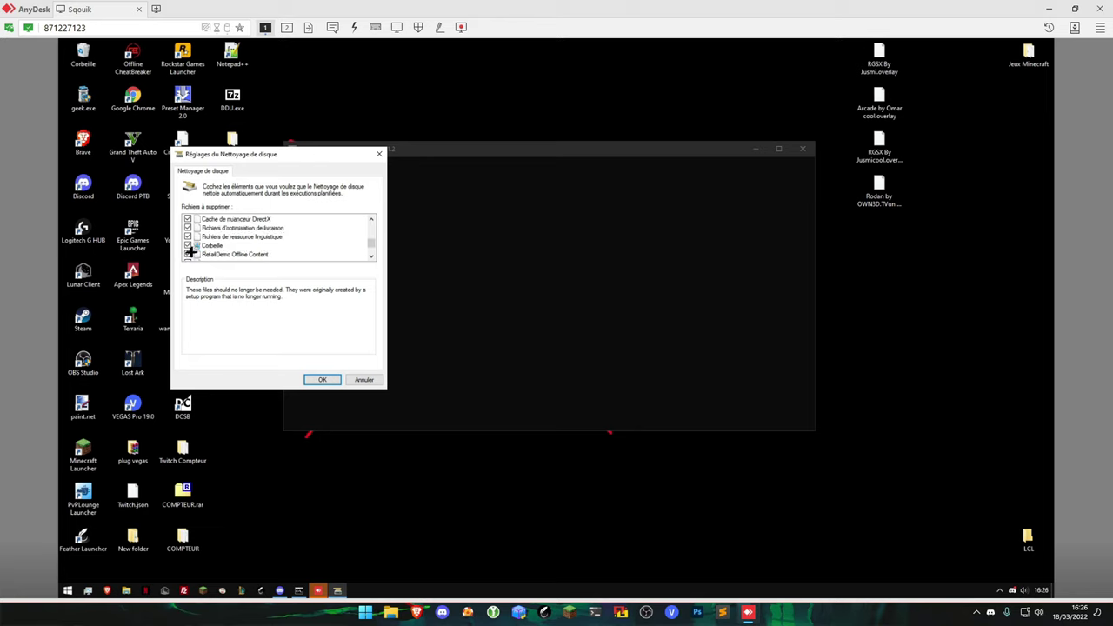
scroll(191, 250, down, 1)
scroll(211, 246, up, 4)
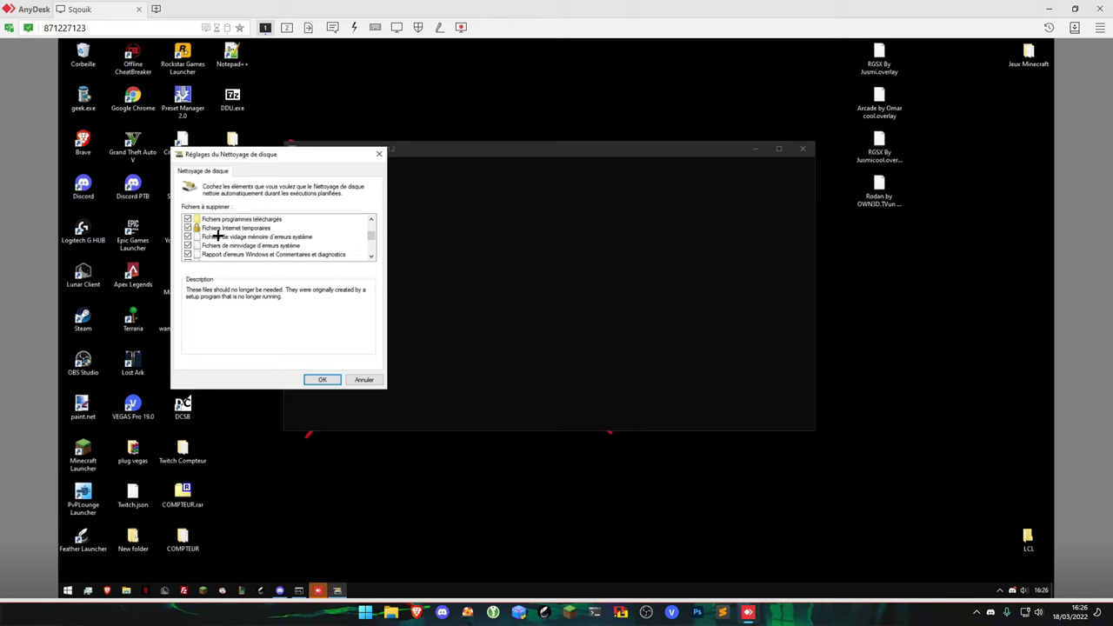
scroll(217, 233, down, 3)
click(322, 379)
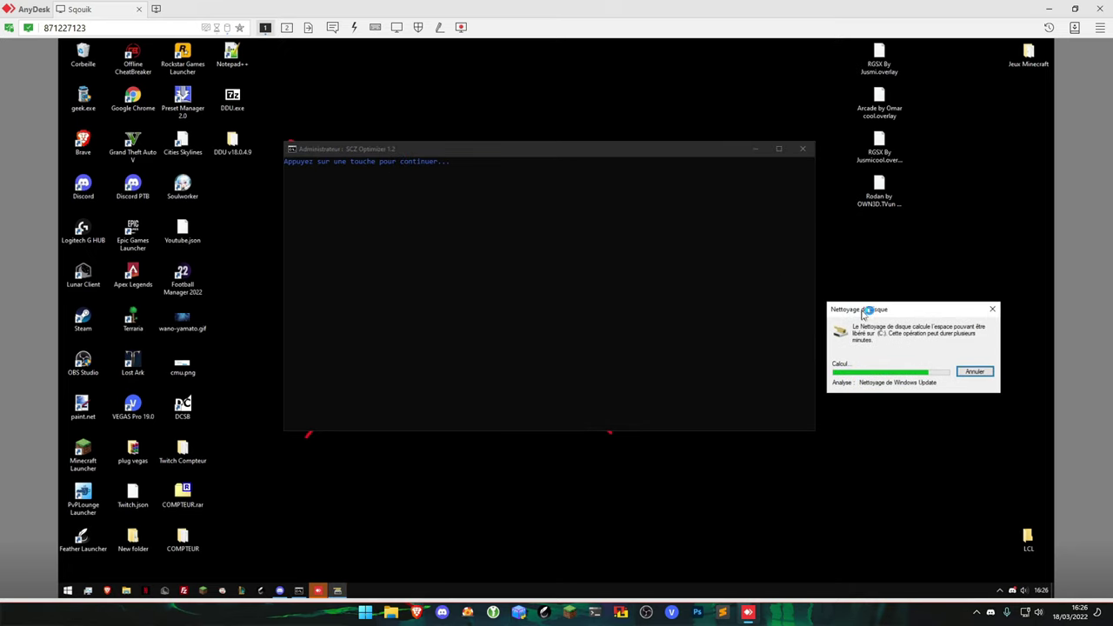
mouse_move(866, 313)
mouse_down()
mouse_move(871, 367)
mouse_move(872, 301)
mouse_up()
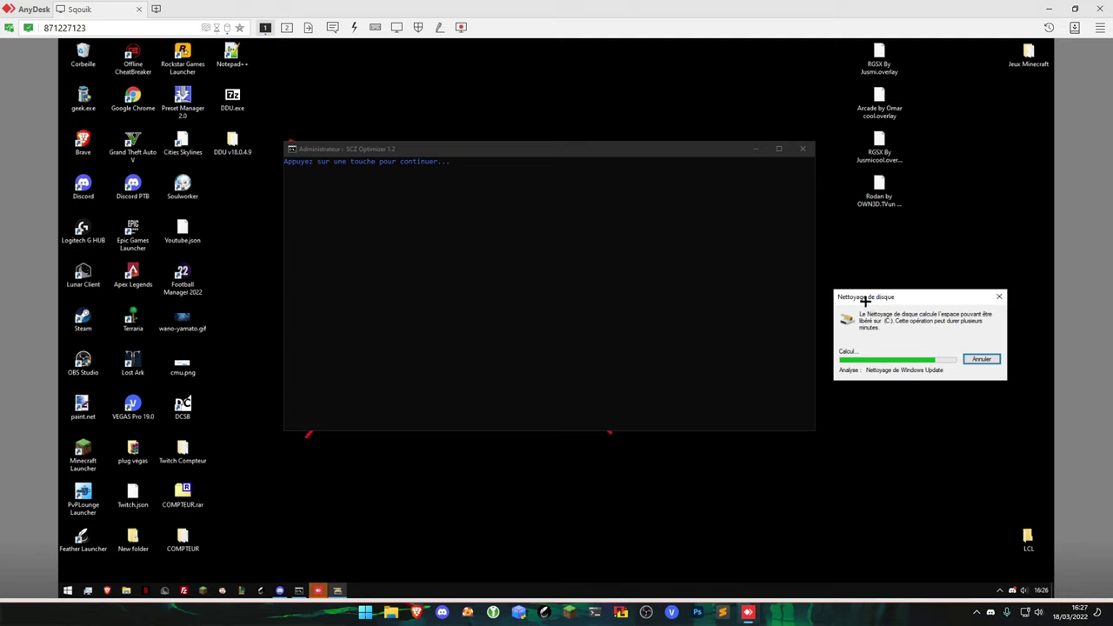
drag(891, 296, 904, 302)
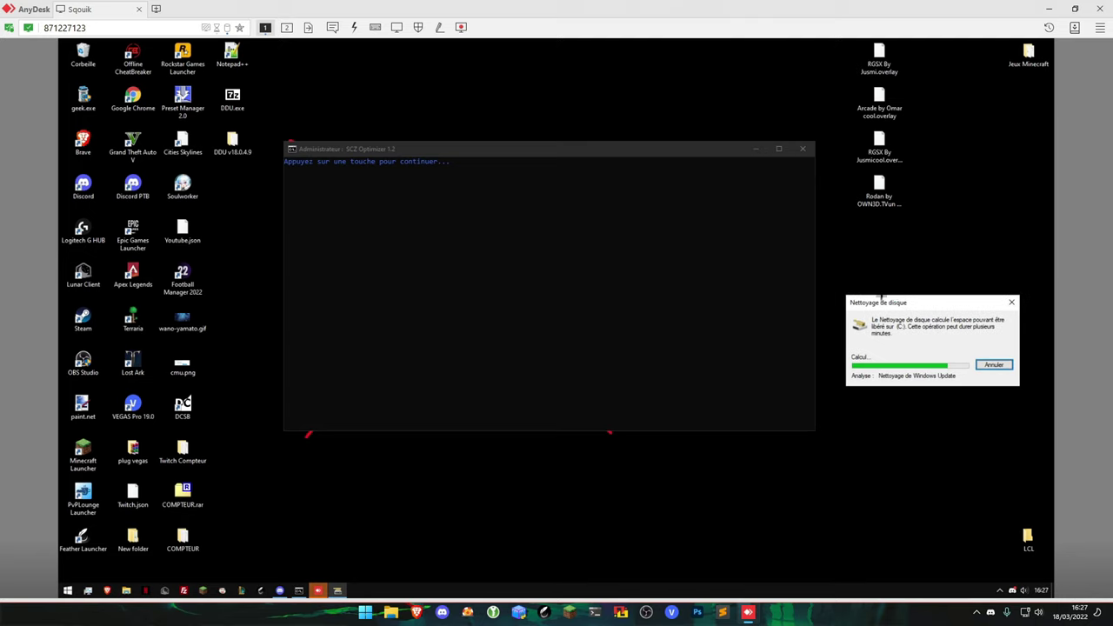
drag(598, 279, 947, 434)
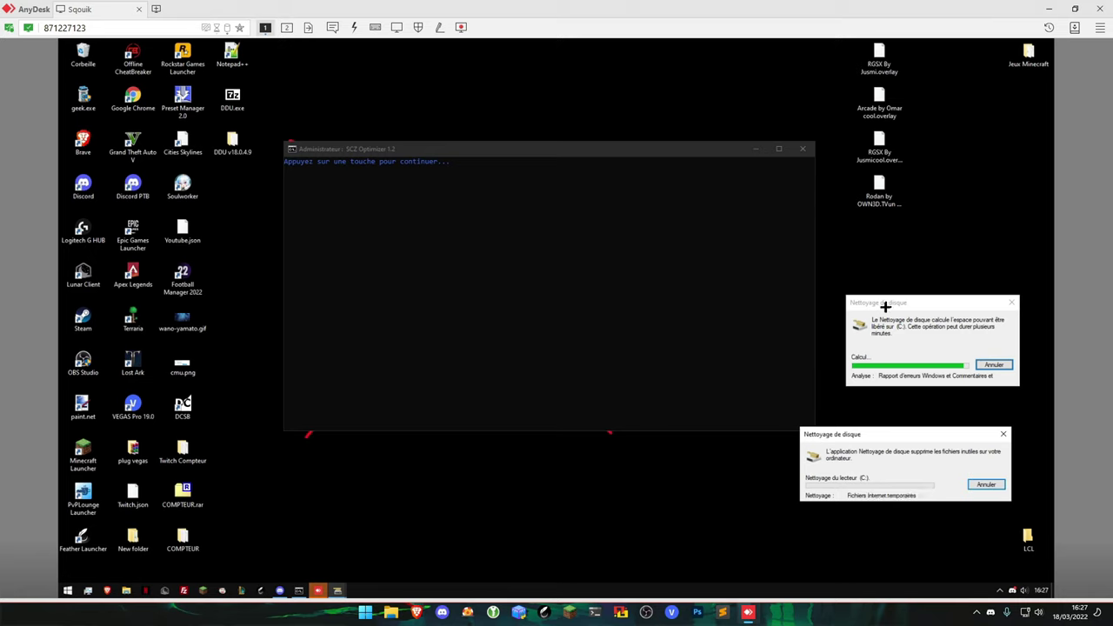
drag(884, 304, 858, 271)
drag(872, 435, 884, 393)
drag(882, 270, 898, 257)
drag(873, 397, 863, 377)
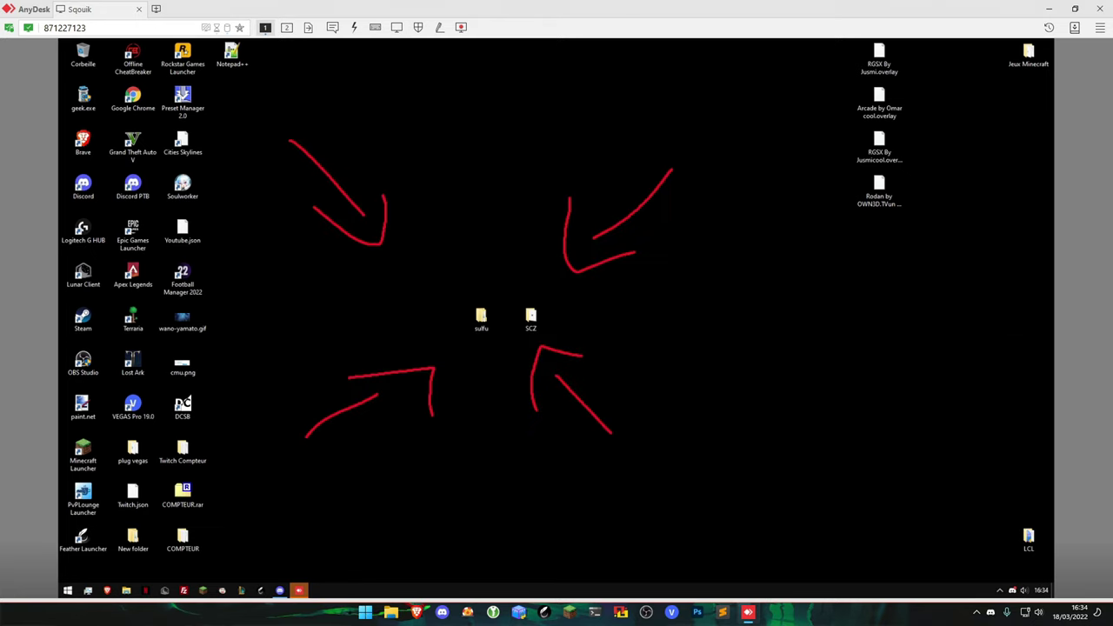
Launch SCZ Optimizer.exe as administrator from the SCZ folder on the desktop and open its Optimisation section (3).
double_click(539, 313)
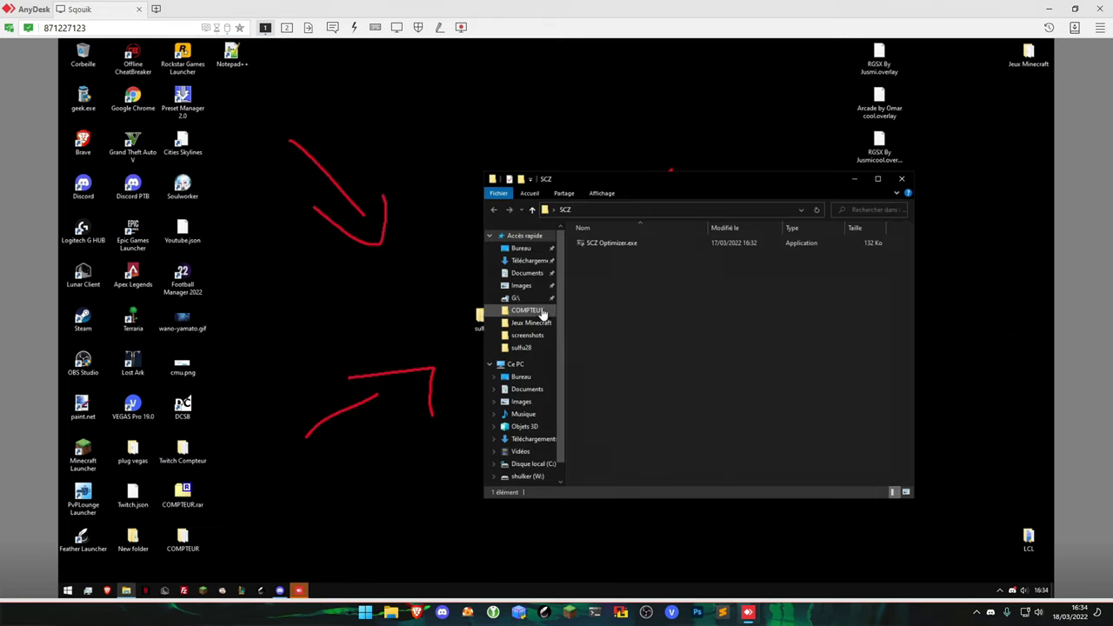
right_click(618, 243)
click(661, 258)
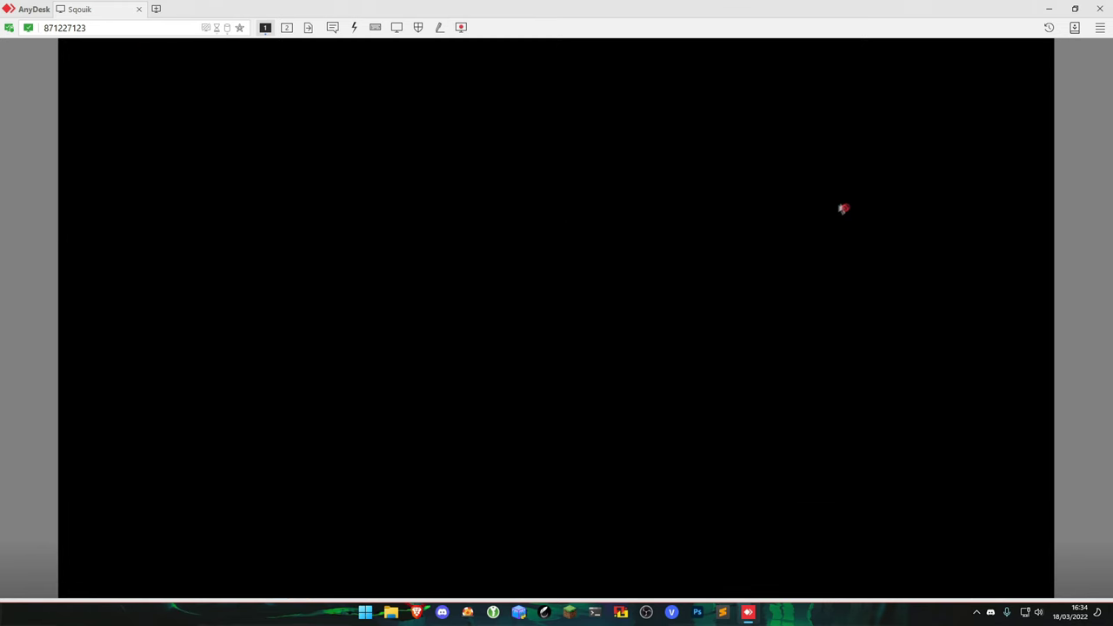
click(541, 383)
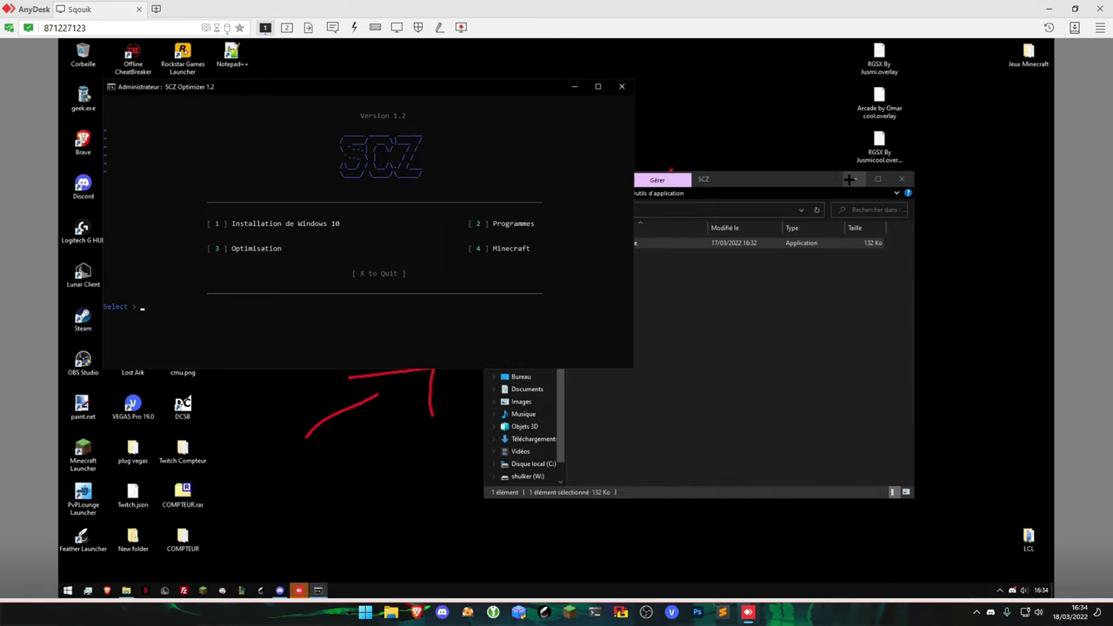
text(3)
key(Return)
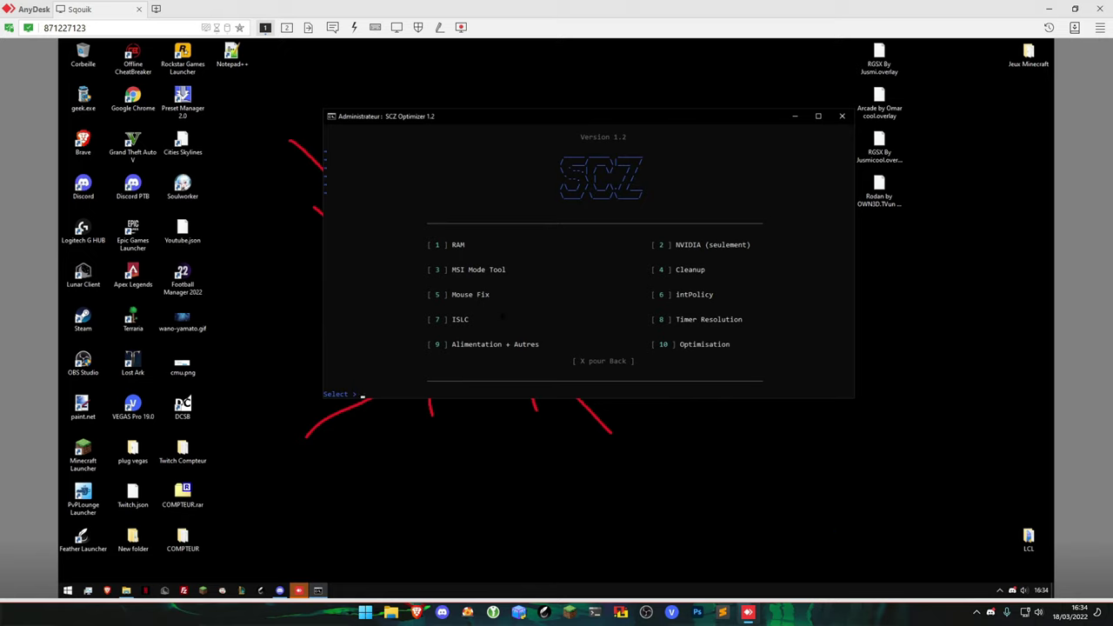
Search the Control Panel for "souris" and check the pointer precision setting in the mouse properties' pointer options.
key(super+r)
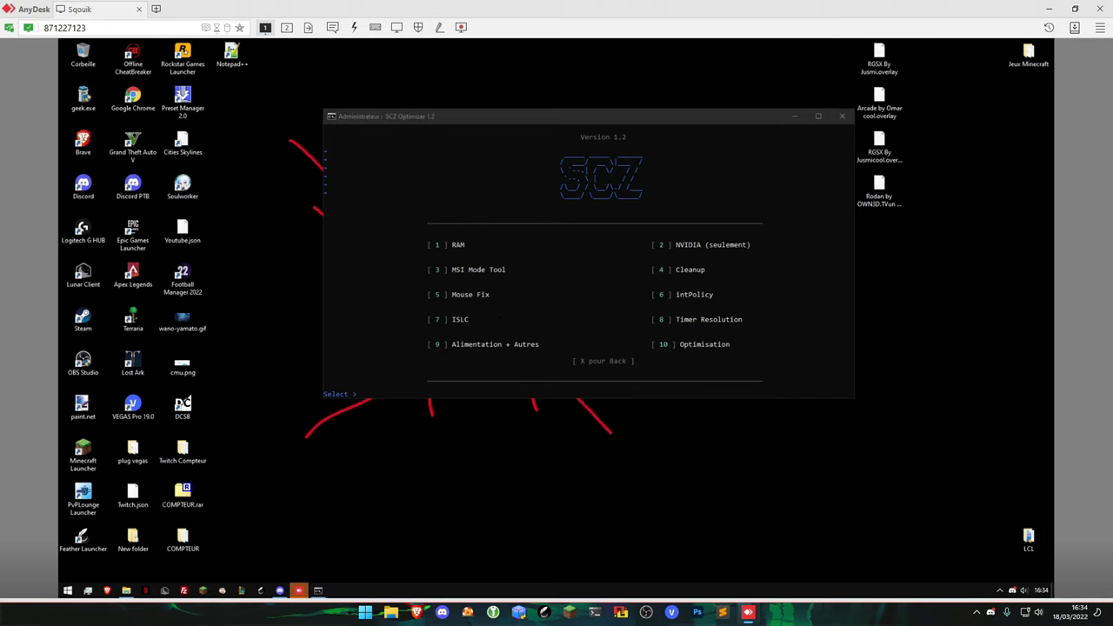
text(%temp%)
key(Return)
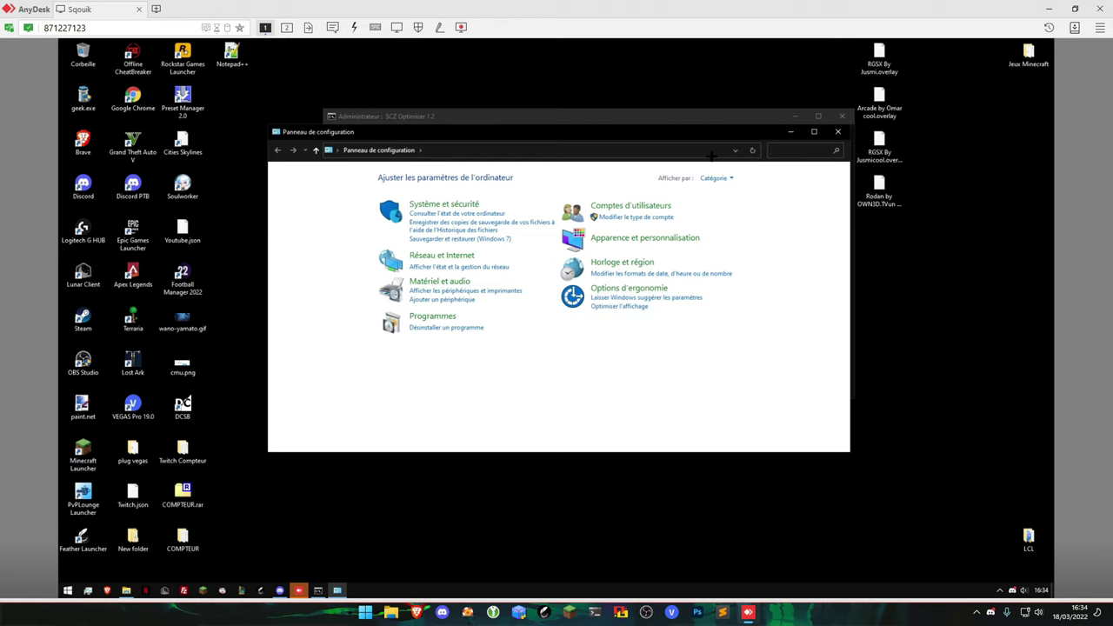
text(souris)
click(357, 214)
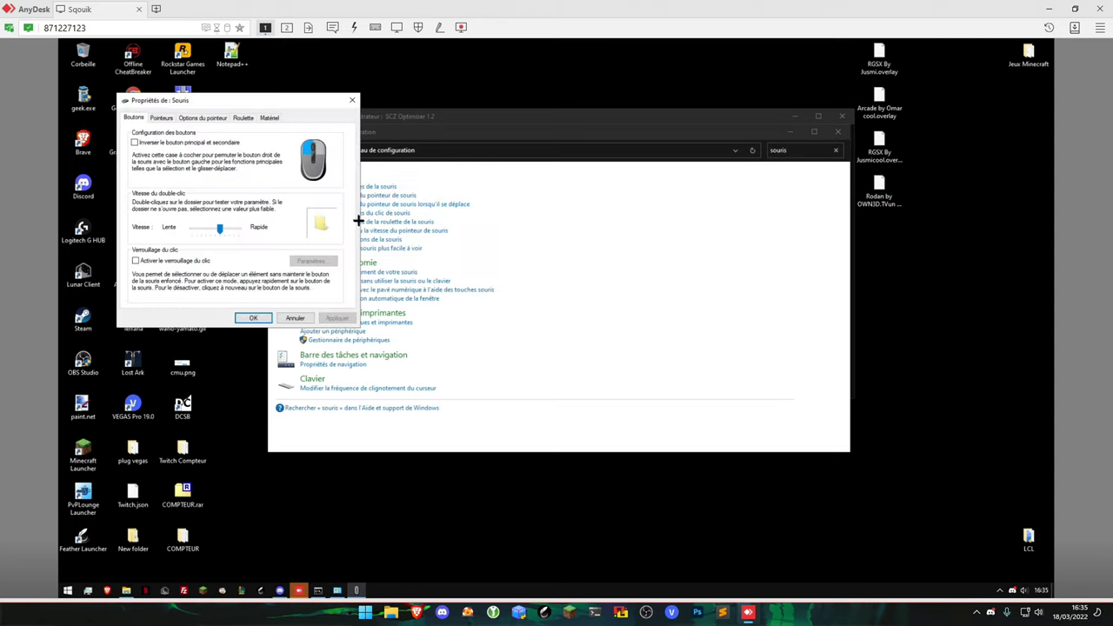
click(206, 116)
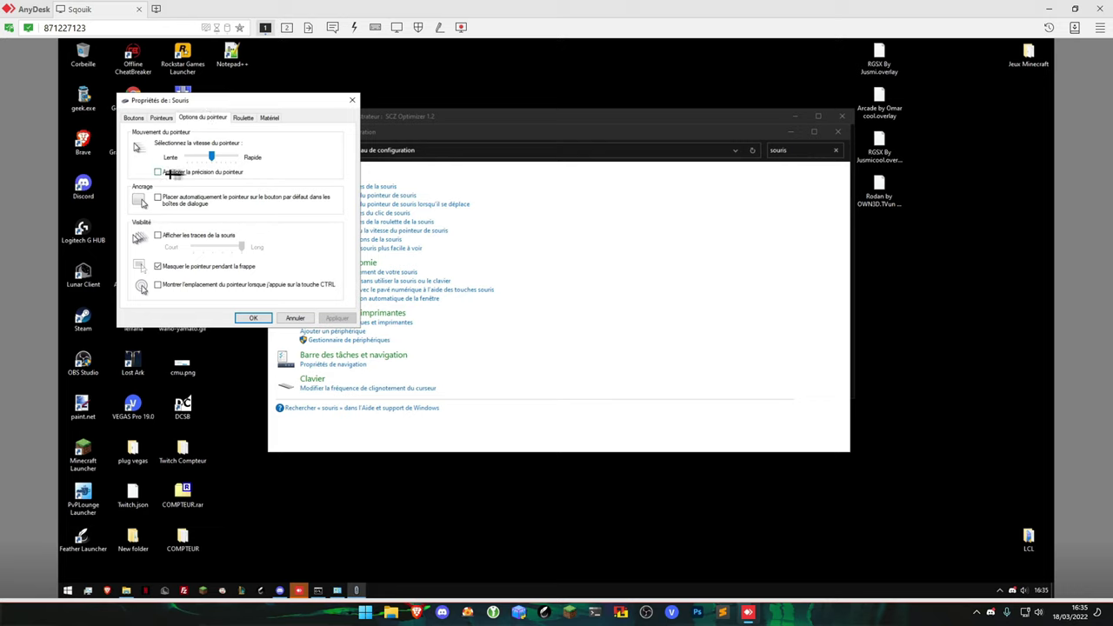
click(251, 315)
key(alt+F4)
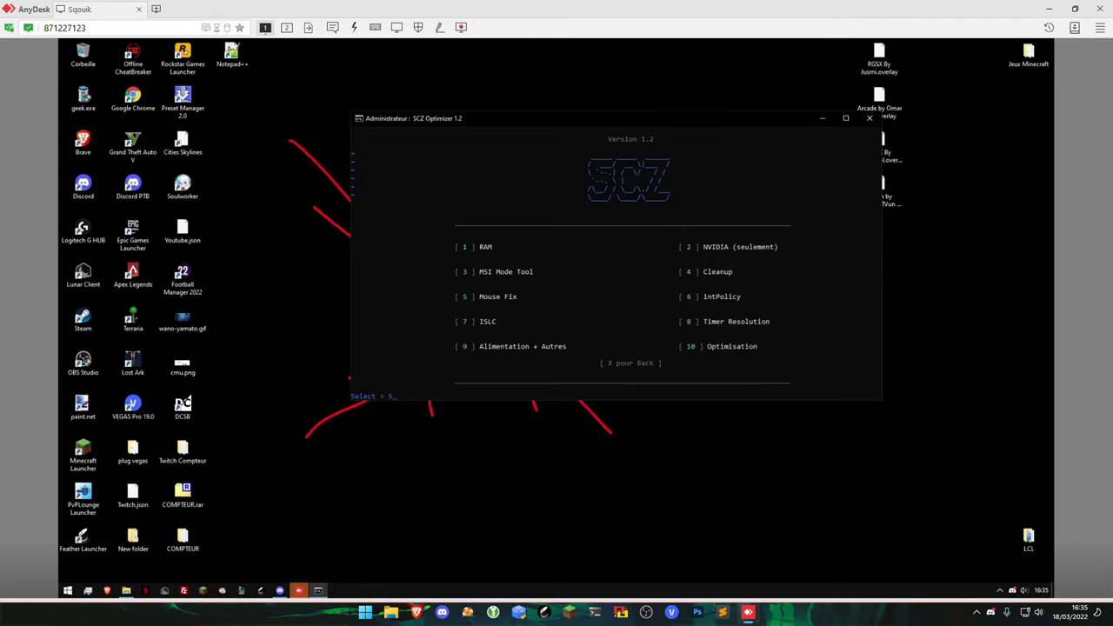
Run Mouse Fix (5) for Windows 10 with 100% item size, pointer slider 6/11, 1-to-1 scaling and no acceleration.
key(Return)
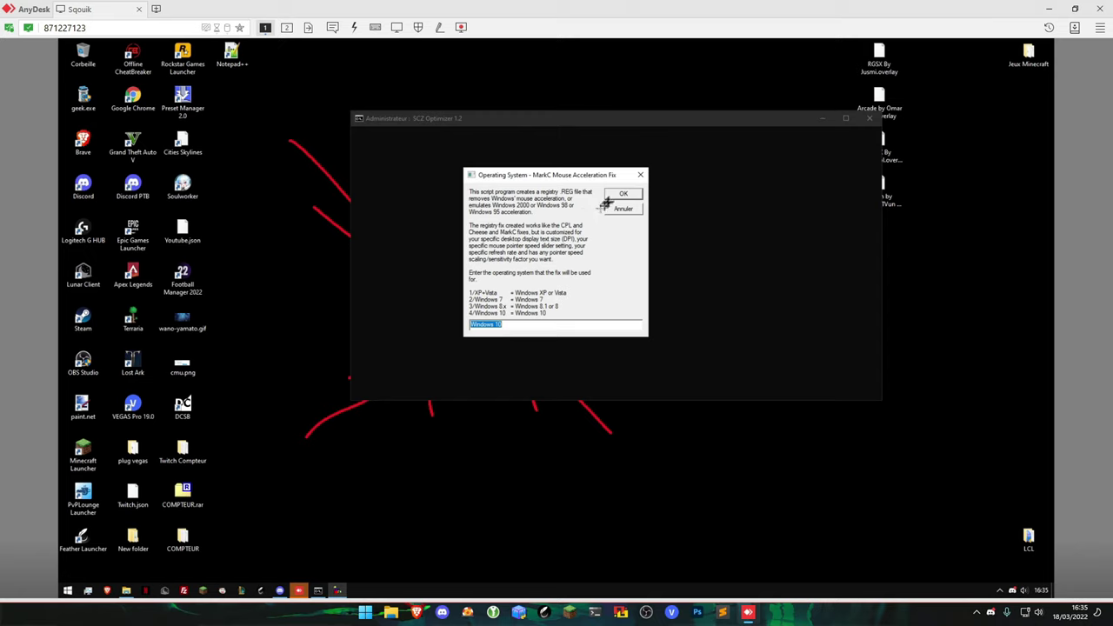
click(619, 193)
click(620, 221)
click(620, 217)
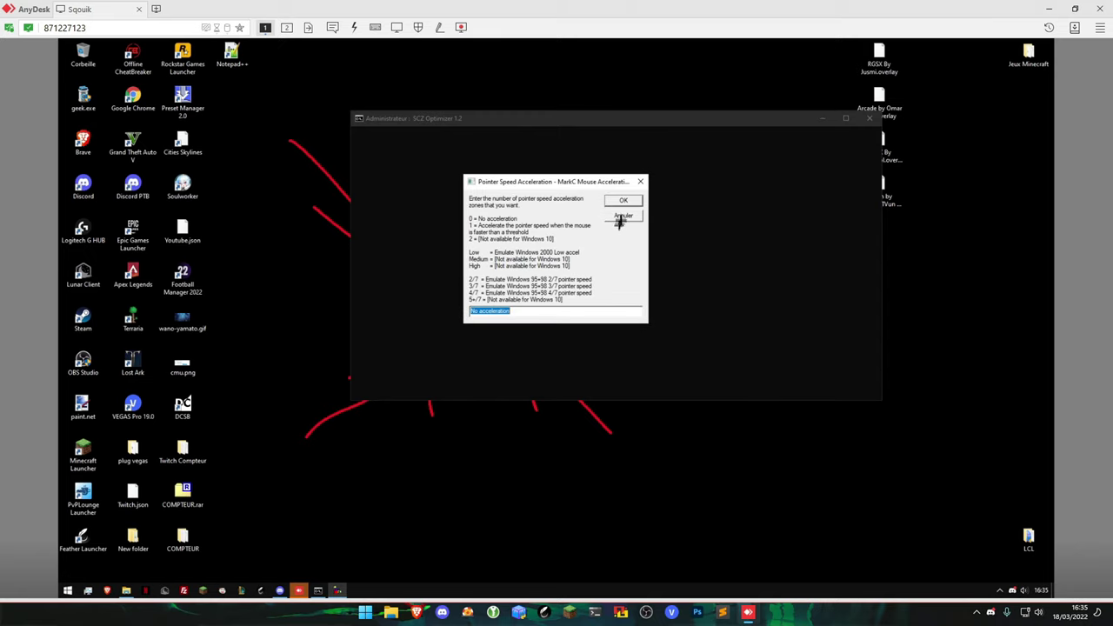
click(622, 203)
click(621, 217)
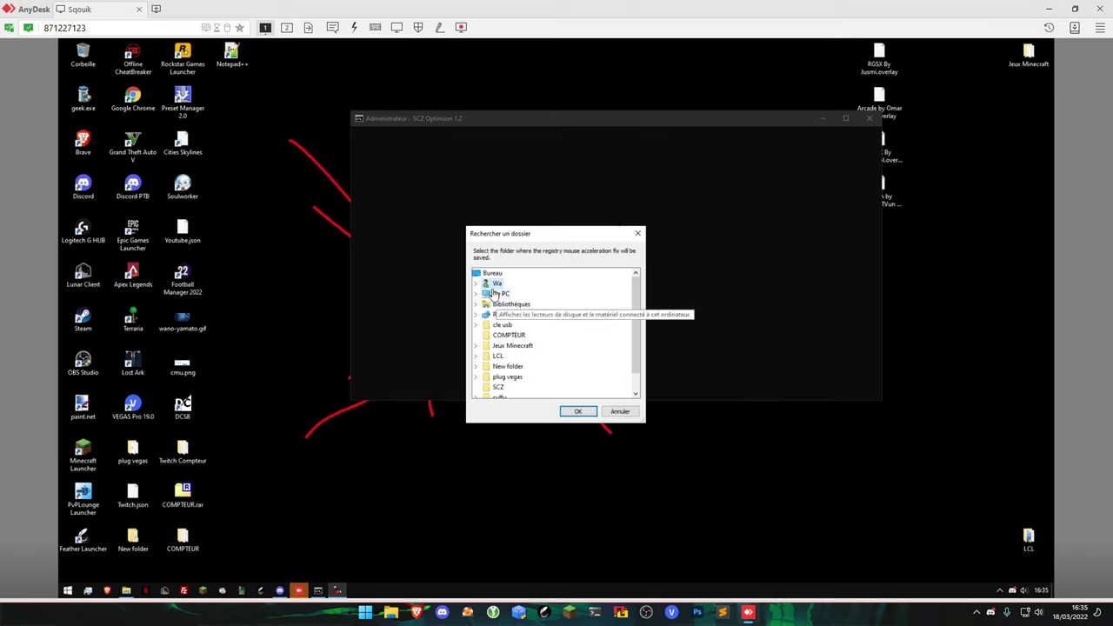
Save the mouse acceleration fix to the Bureau folder and add it to the registry.
click(574, 414)
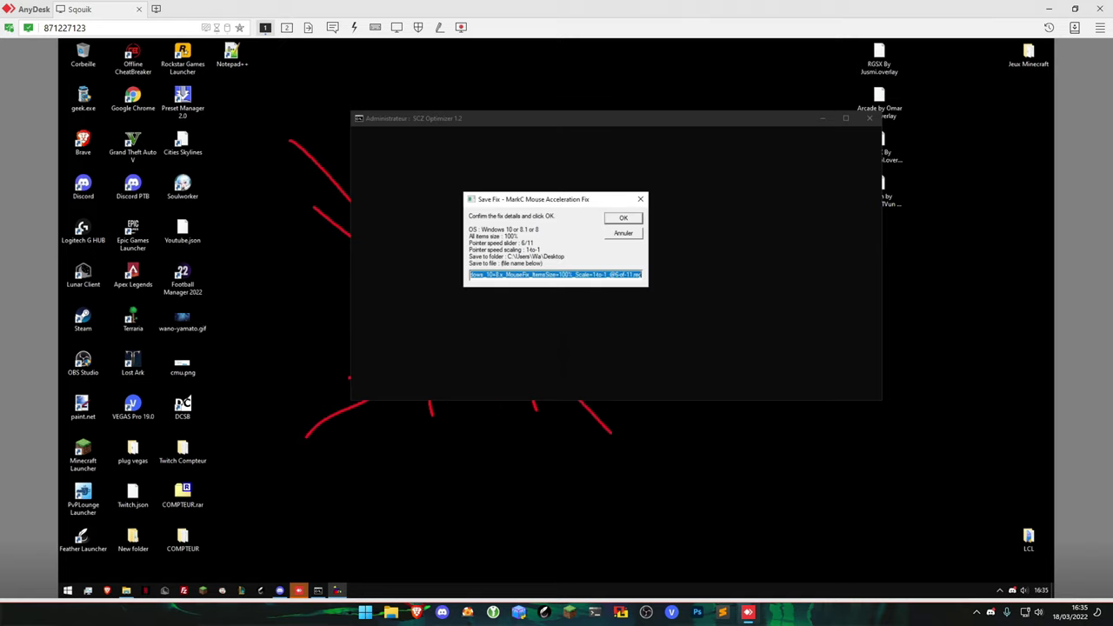
click(614, 220)
click(639, 355)
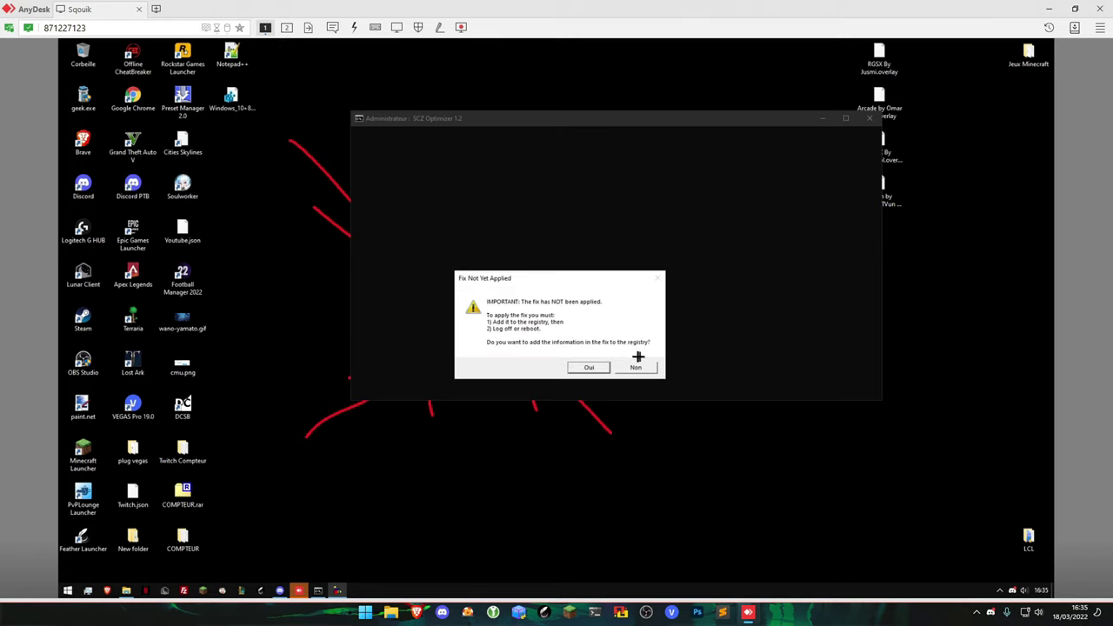
click(596, 364)
click(637, 336)
click(666, 319)
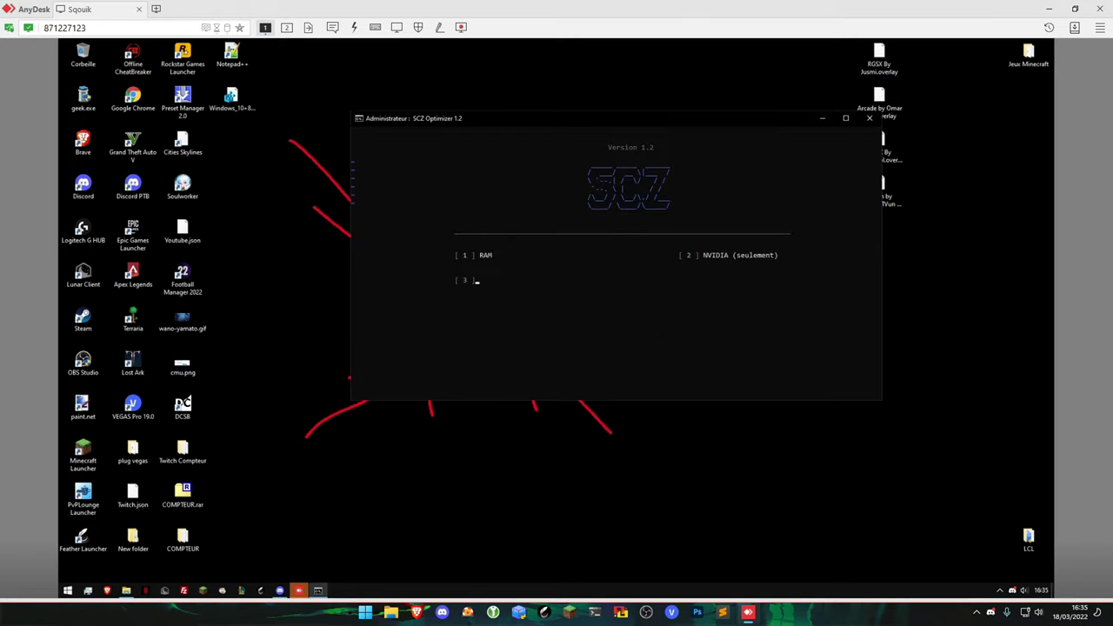
Permanently delete the saved Windows_10+8.x mouse fix registry file from the desktop.
key(shift+Delete)
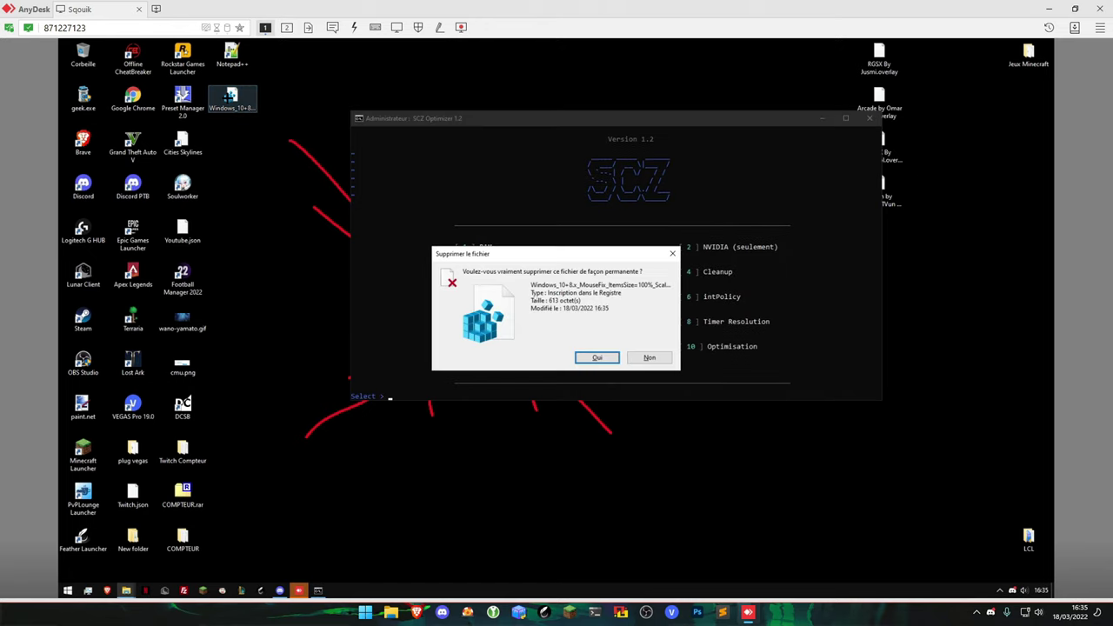
key(Return)
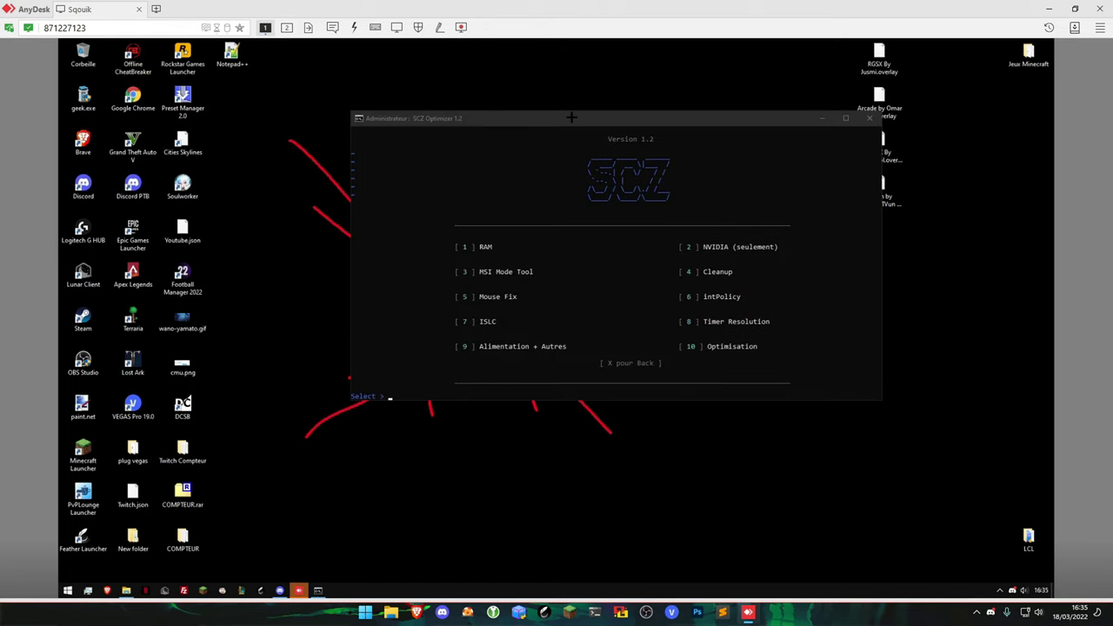
drag(572, 116, 526, 114)
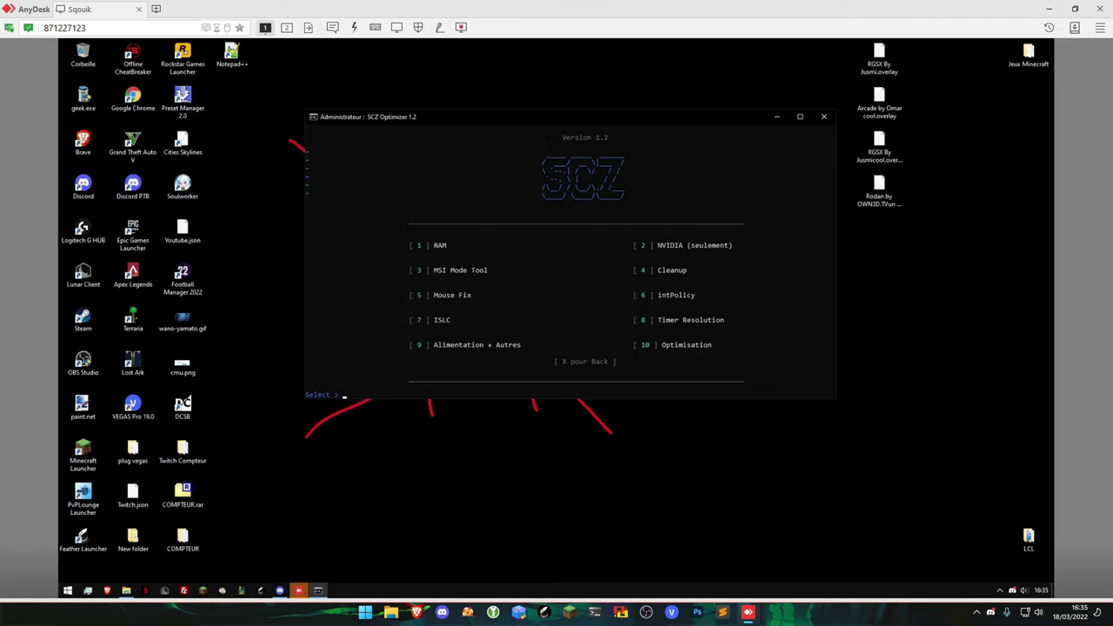
Run intPolicy (6) and approve adding NetAffinityMoreThan4CoresHT.reg to the registry.
text(6)
key(Return)
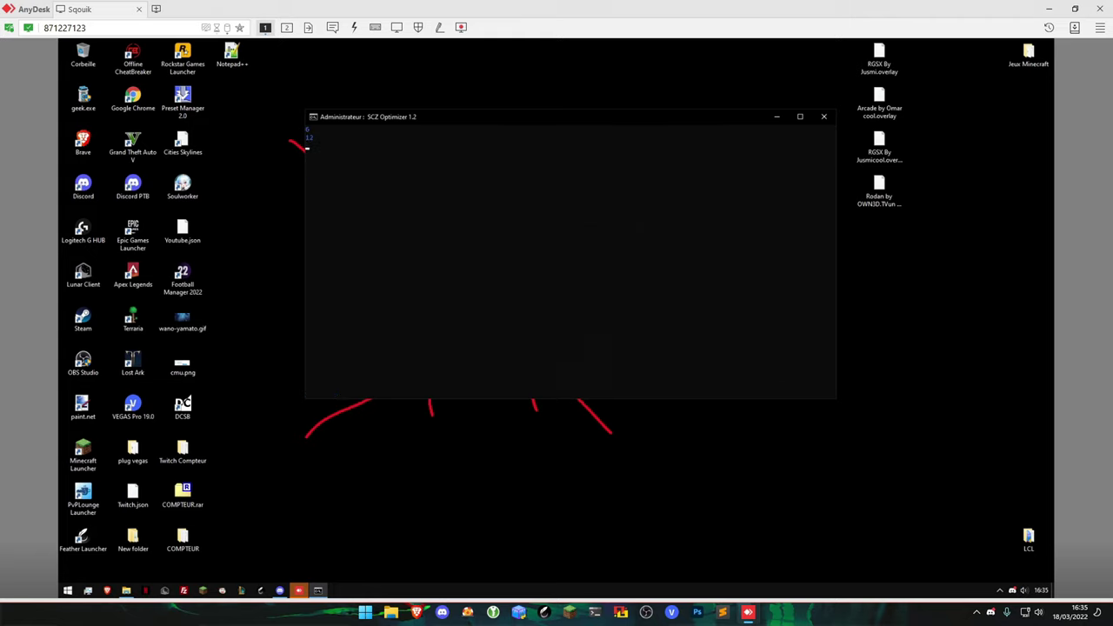
click(635, 332)
click(672, 320)
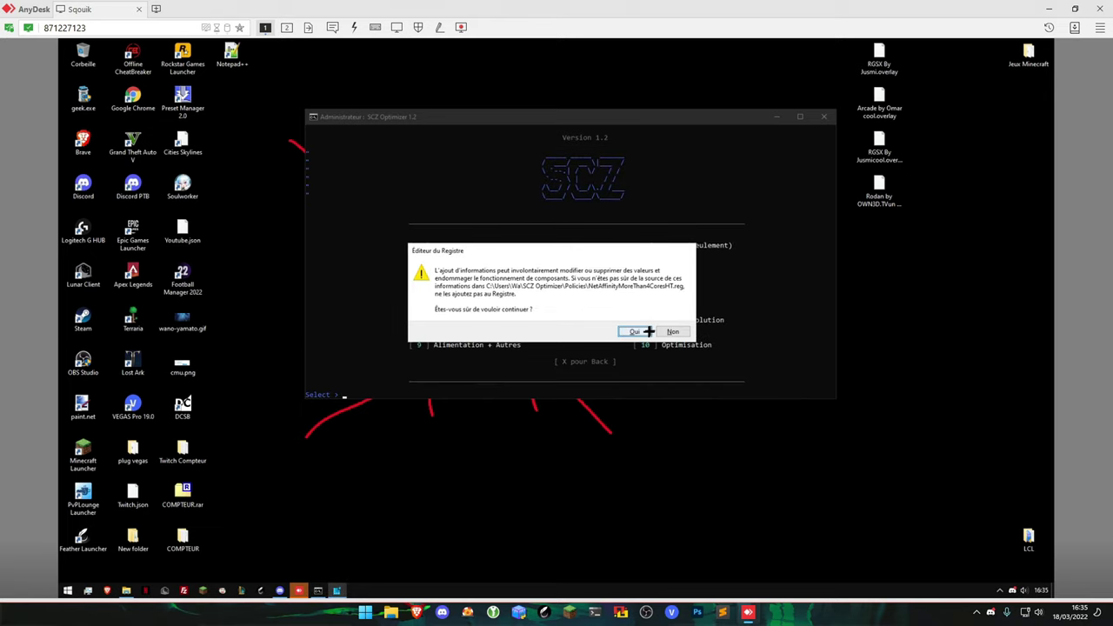
click(639, 328)
click(672, 320)
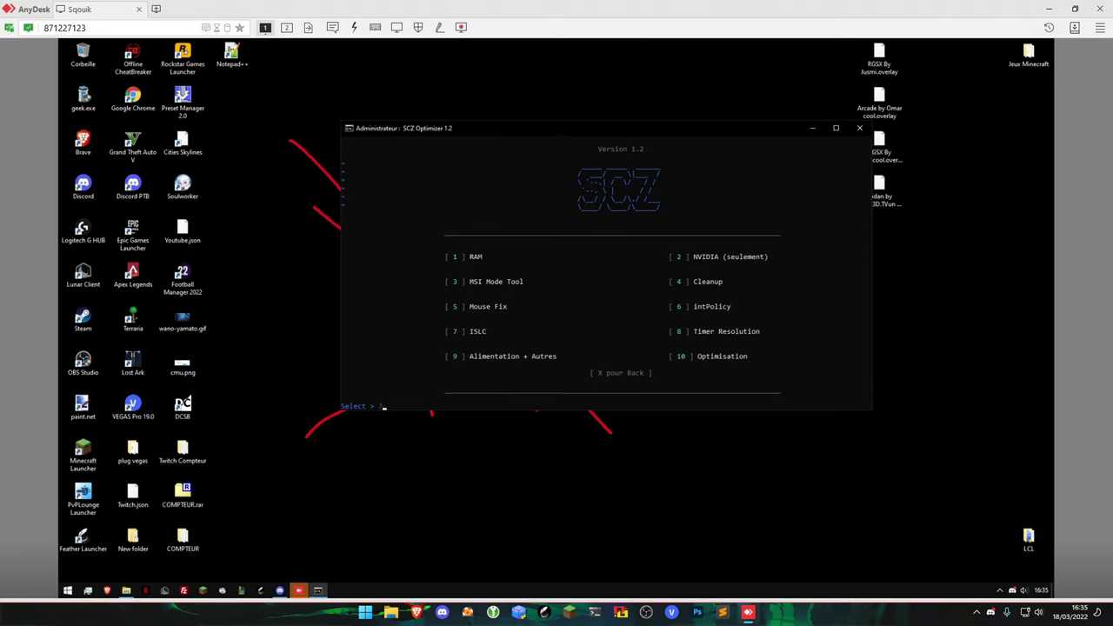
Run the ISLC option (7) and save ISLC_v1.0.2.5.exe to the Téléchargements folder.
key(Return)
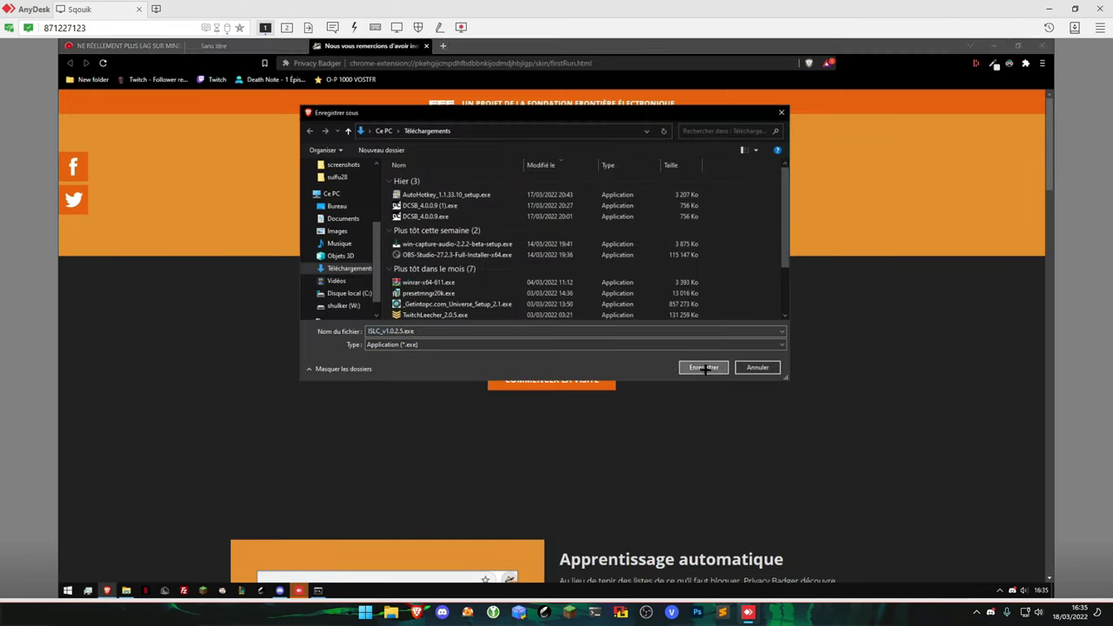
click(703, 367)
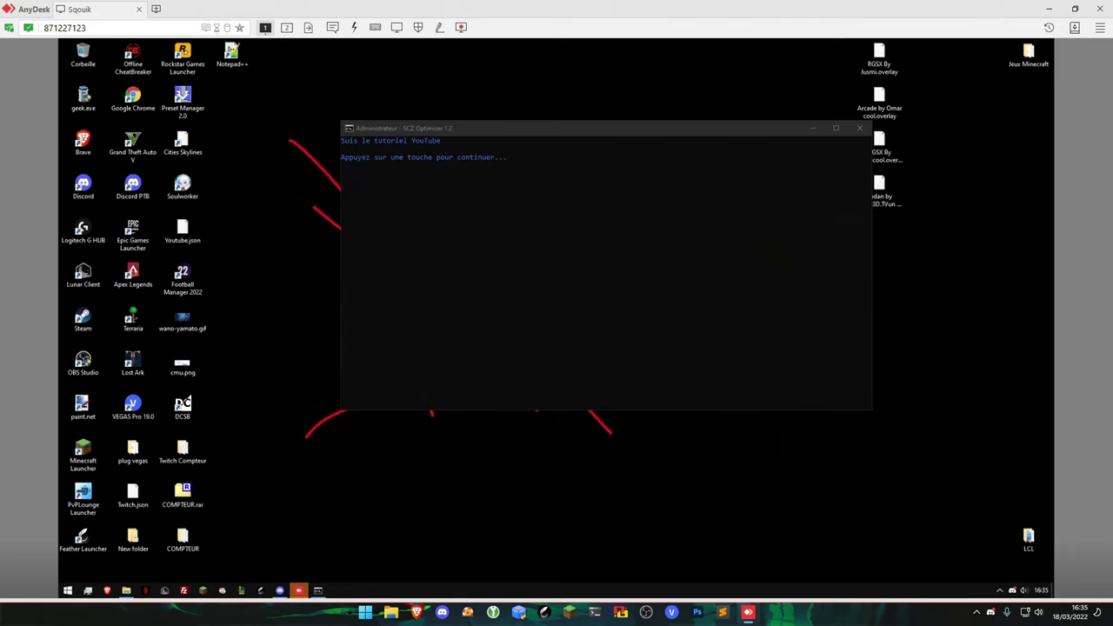
Take the ISLC installer from Téléchargements, create a folder named ISLC in Documents and open it.
key(super+e)
click(541, 274)
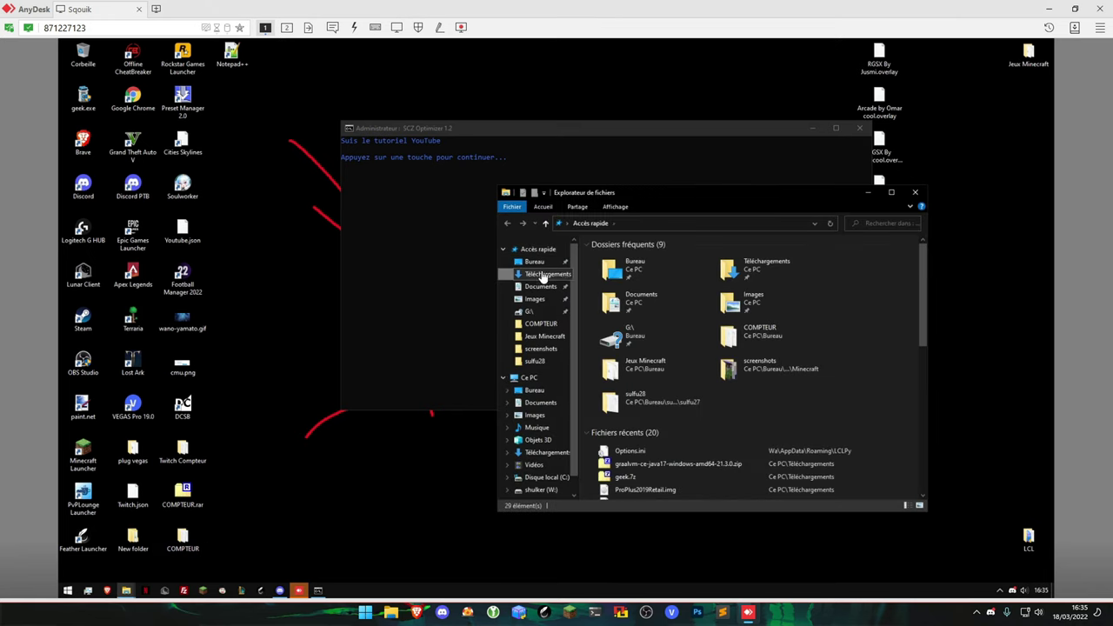
click(539, 286)
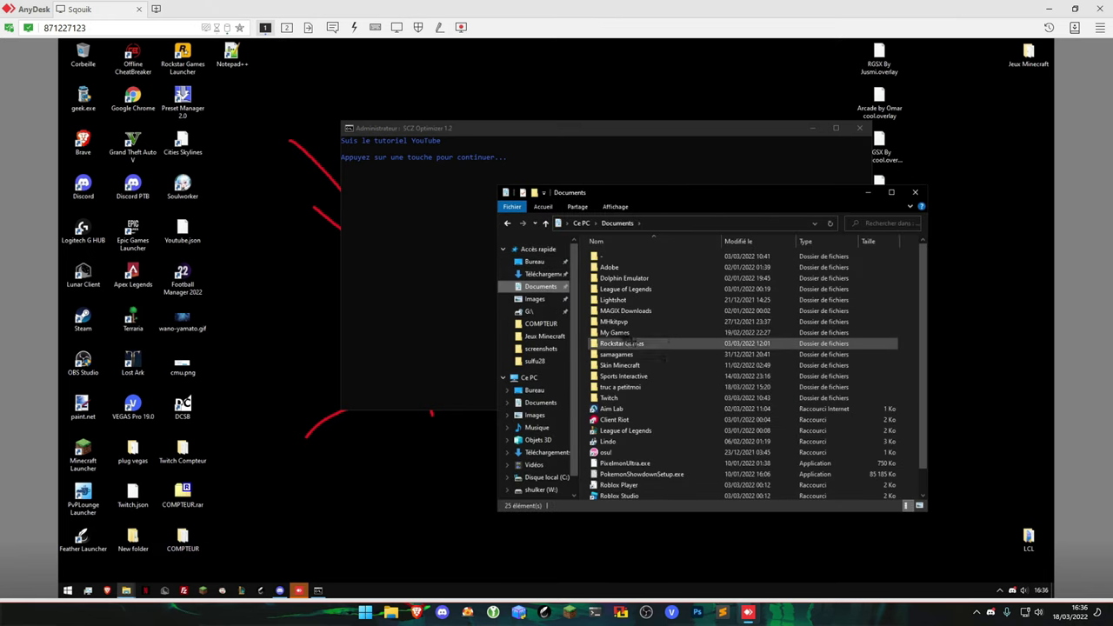
right_click(593, 303)
mouse_move(639, 426)
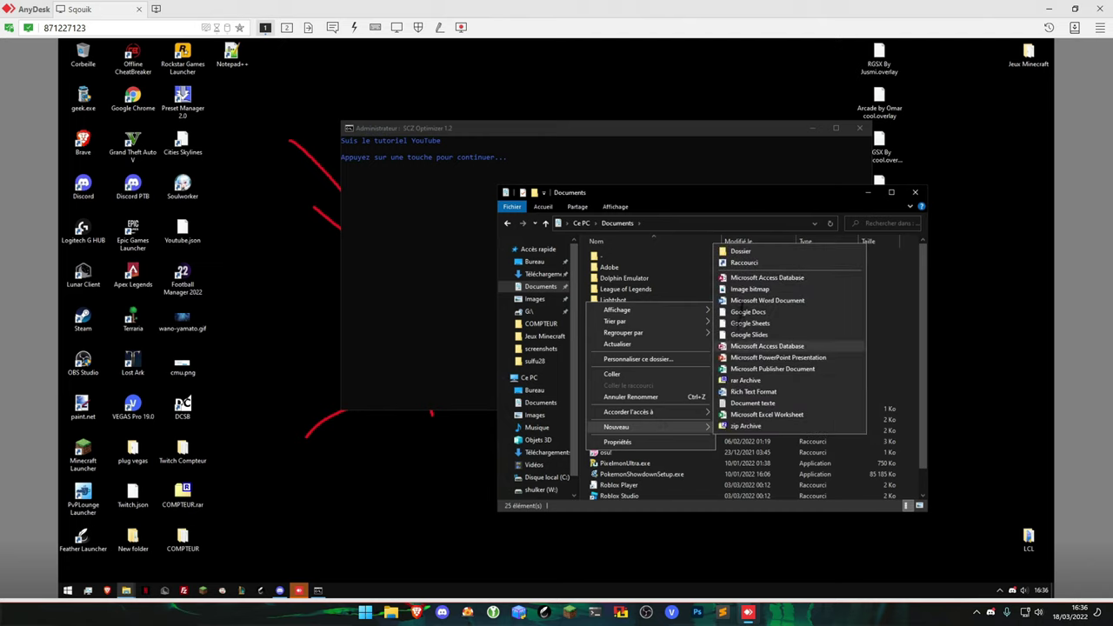
click(747, 253)
text(ISLC)
key(Return)
key(Return)
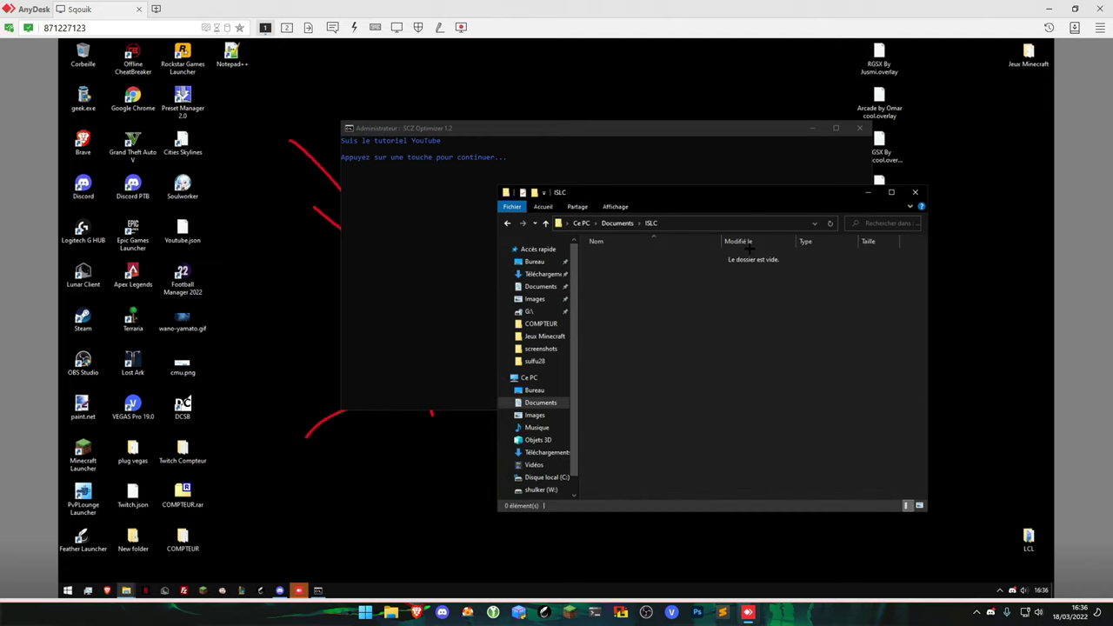
Paste and extract ISLC_v1.0.2.5.exe inside the ISLC folder, deleting the executable once extracted.
key(ctrl+v)
double_click(651, 256)
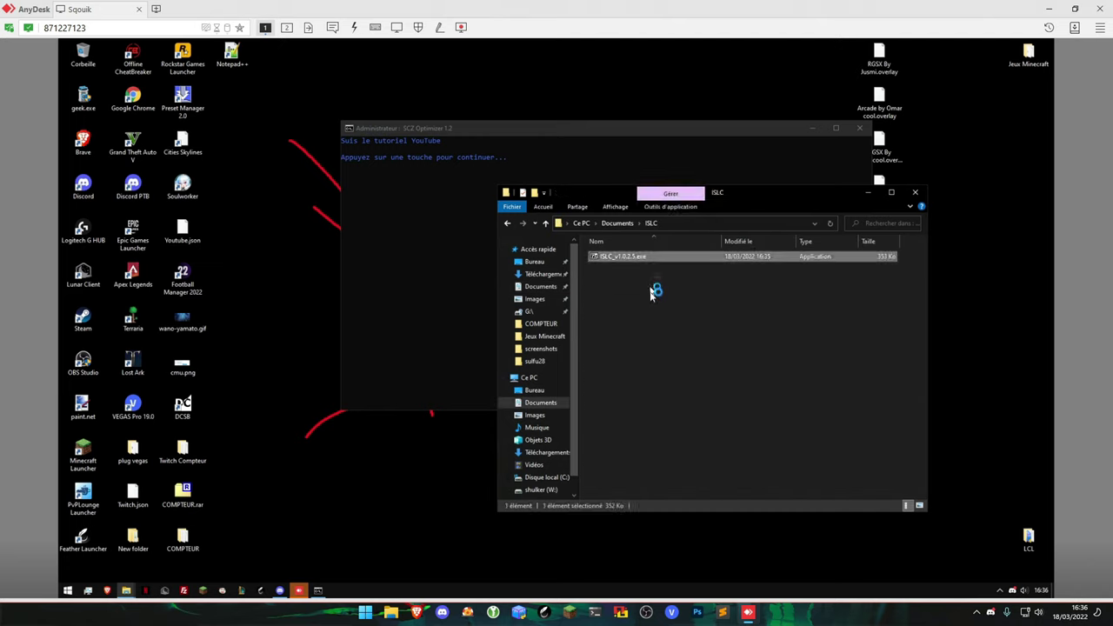
click(587, 329)
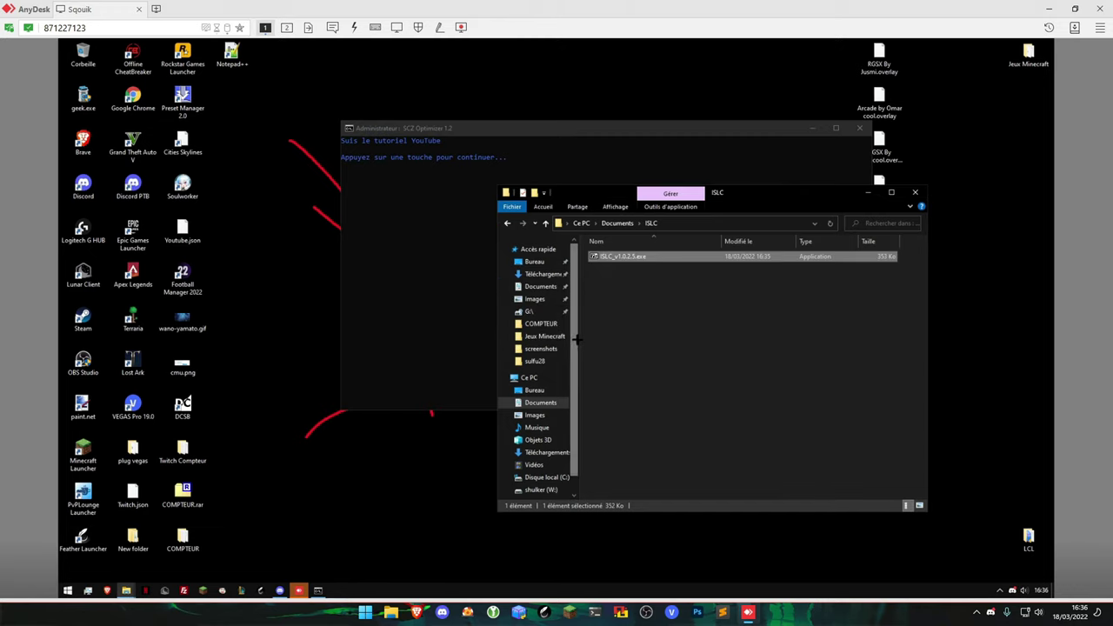
click(631, 286)
click(623, 266)
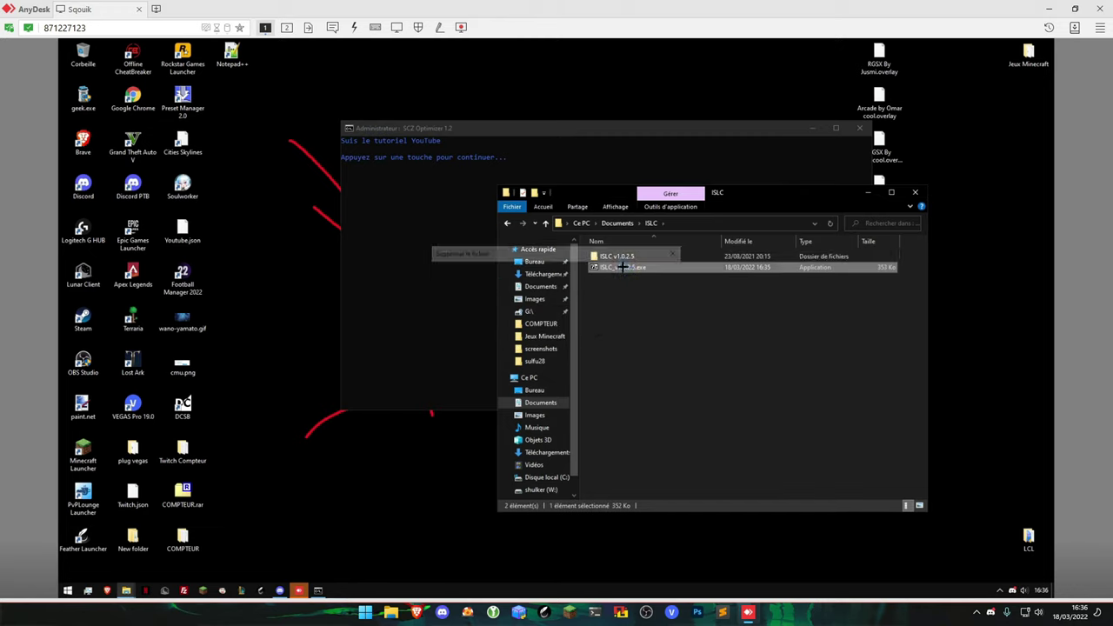
key(Delete)
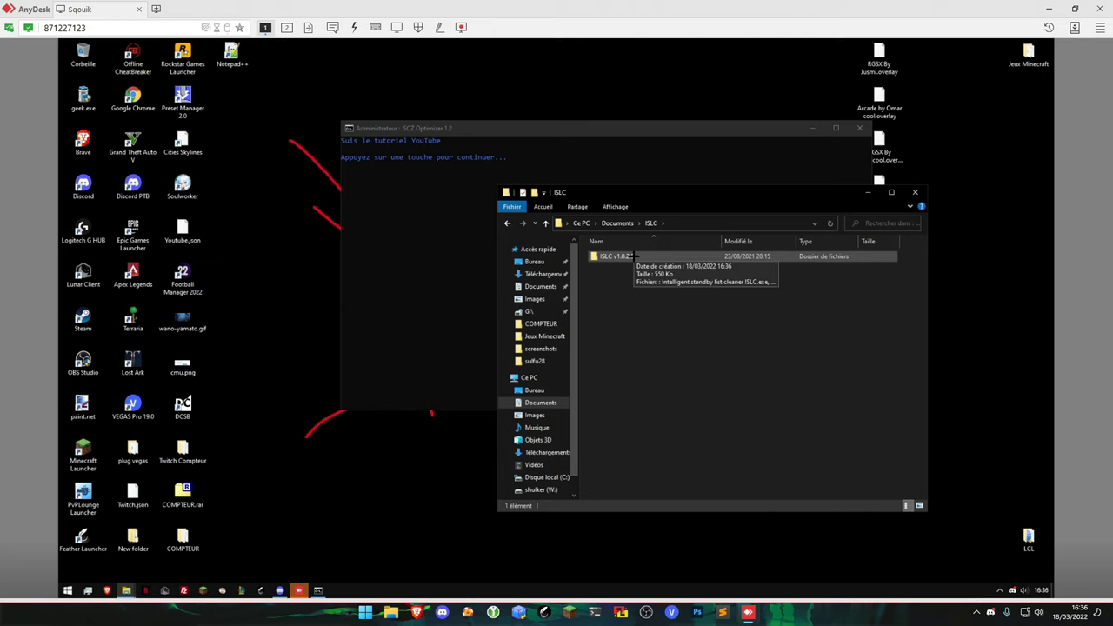
Launch Intelligent standby list cleaner and enable custom timer resolution, minimized auto-start and launch at logon, with a 10000 ms polling rate.
double_click(634, 256)
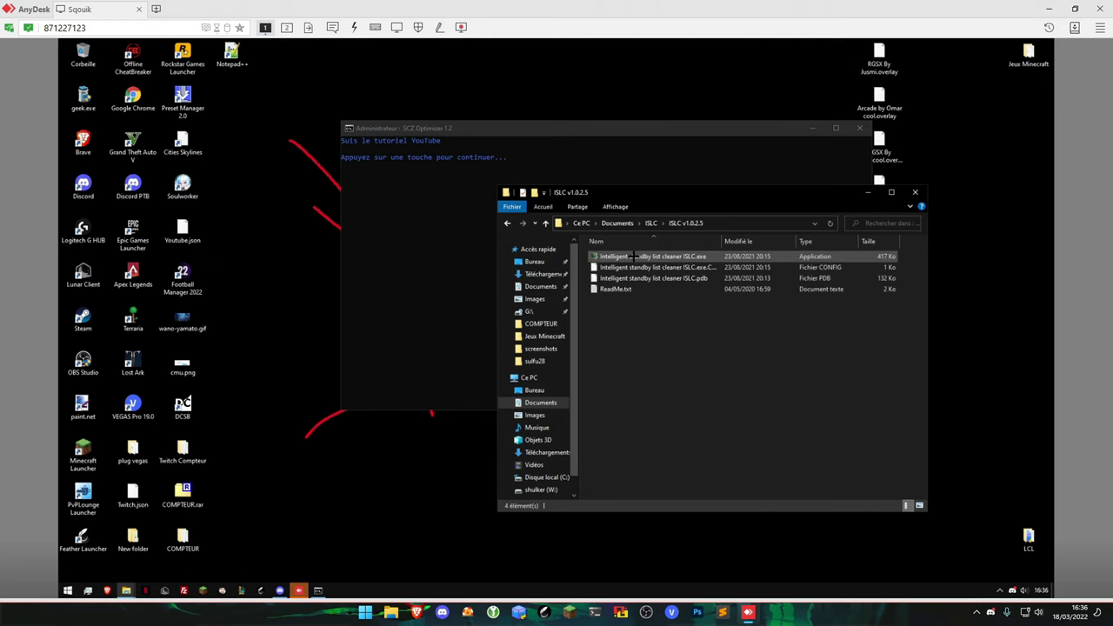
double_click(634, 256)
click(527, 385)
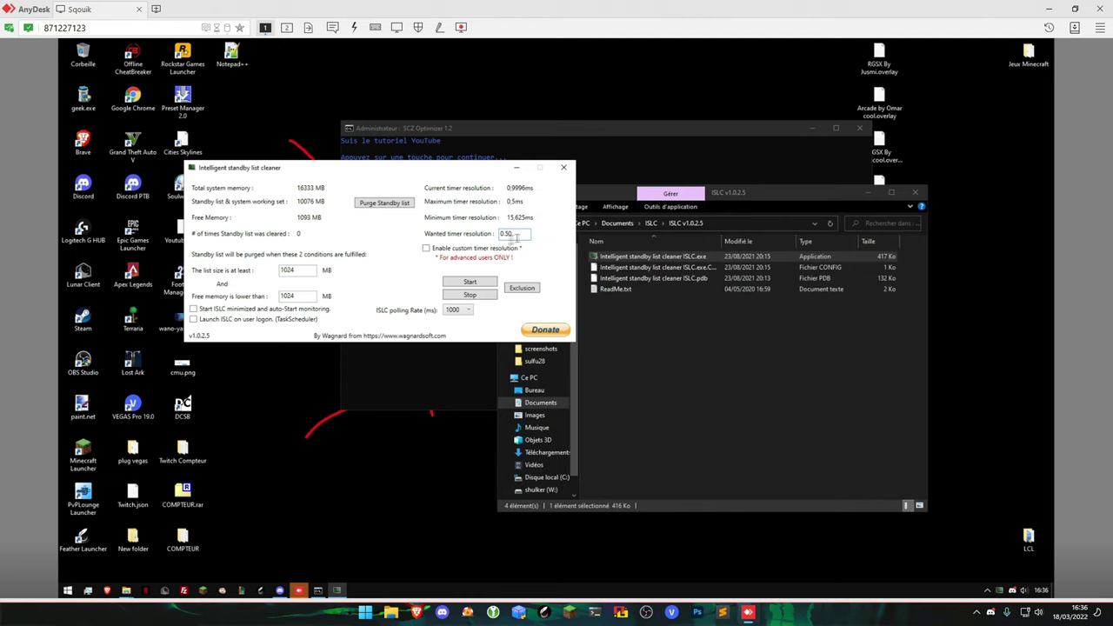
click(427, 249)
click(470, 312)
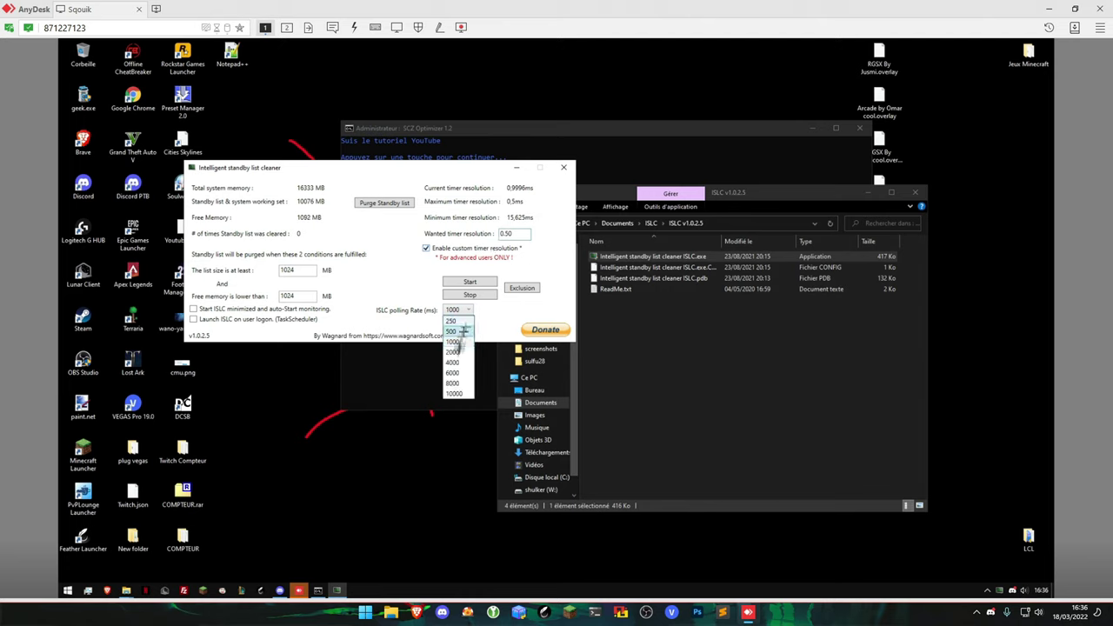
click(455, 393)
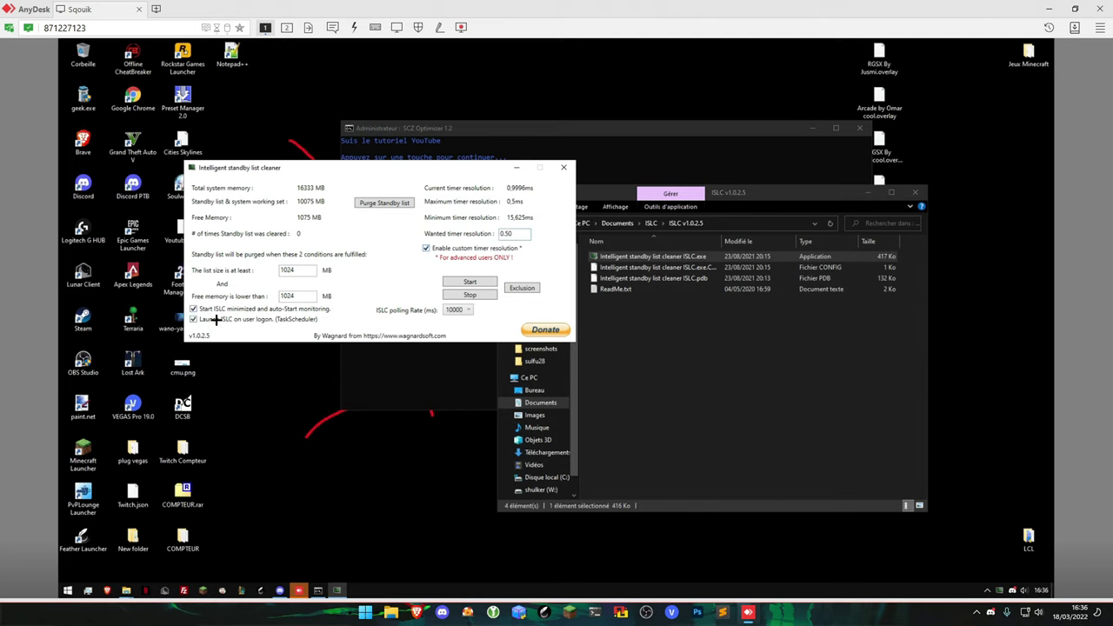
Set the free memory threshold to 16333 MB and start ISLC monitoring.
double_click(287, 296)
double_click(300, 296)
text(16333)
click(474, 283)
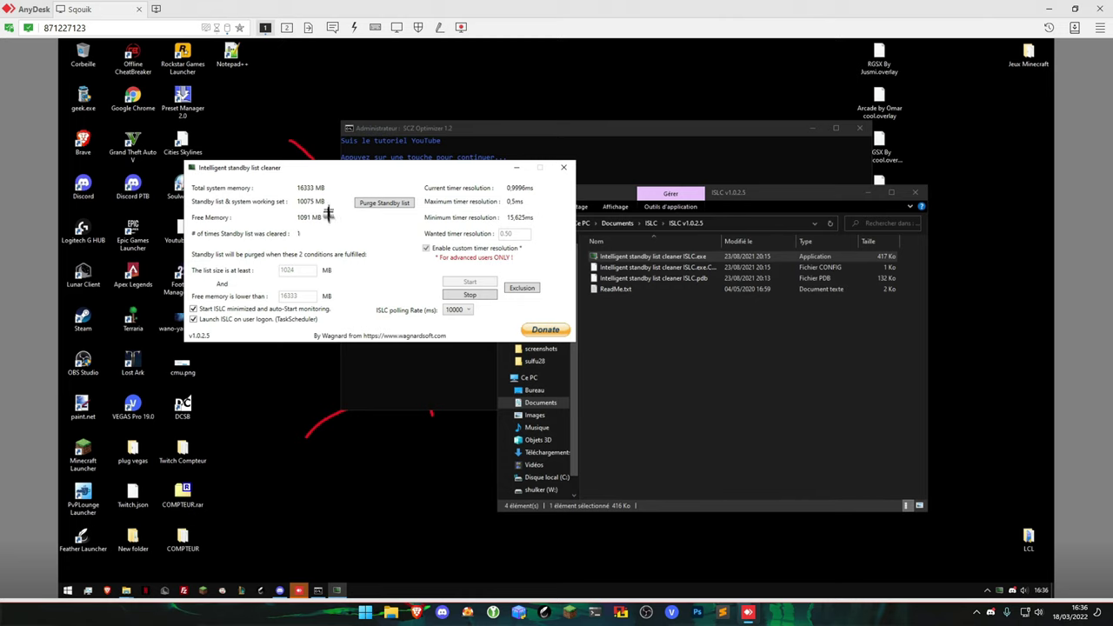
Open Resource Monitor's memory view from Task Manager's memory performance details.
drag(342, 165, 415, 220)
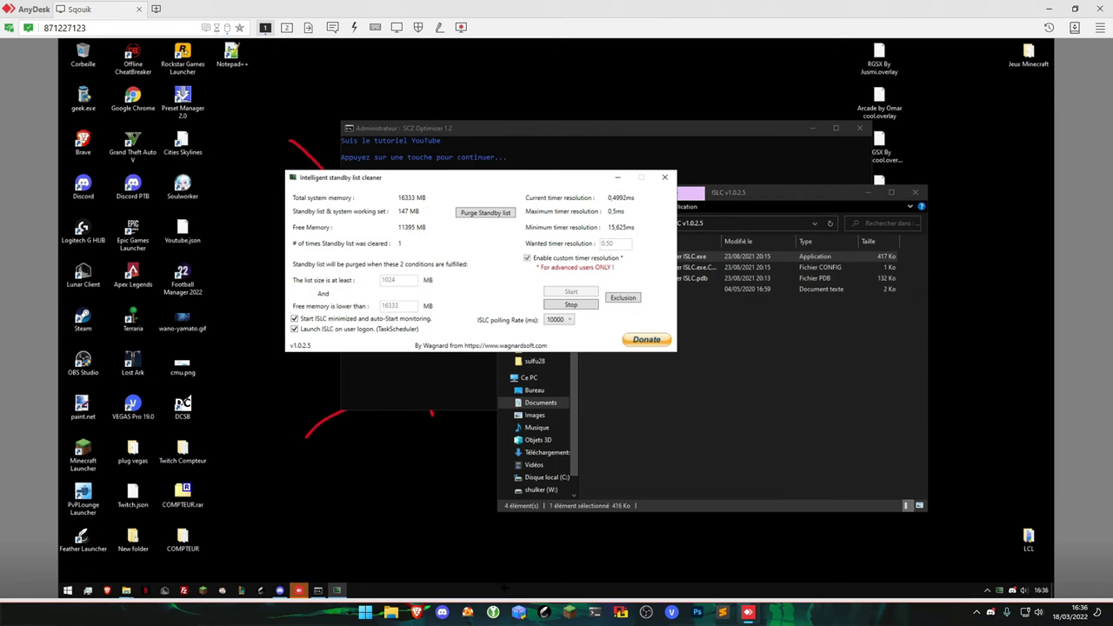
right_click(505, 588)
click(557, 537)
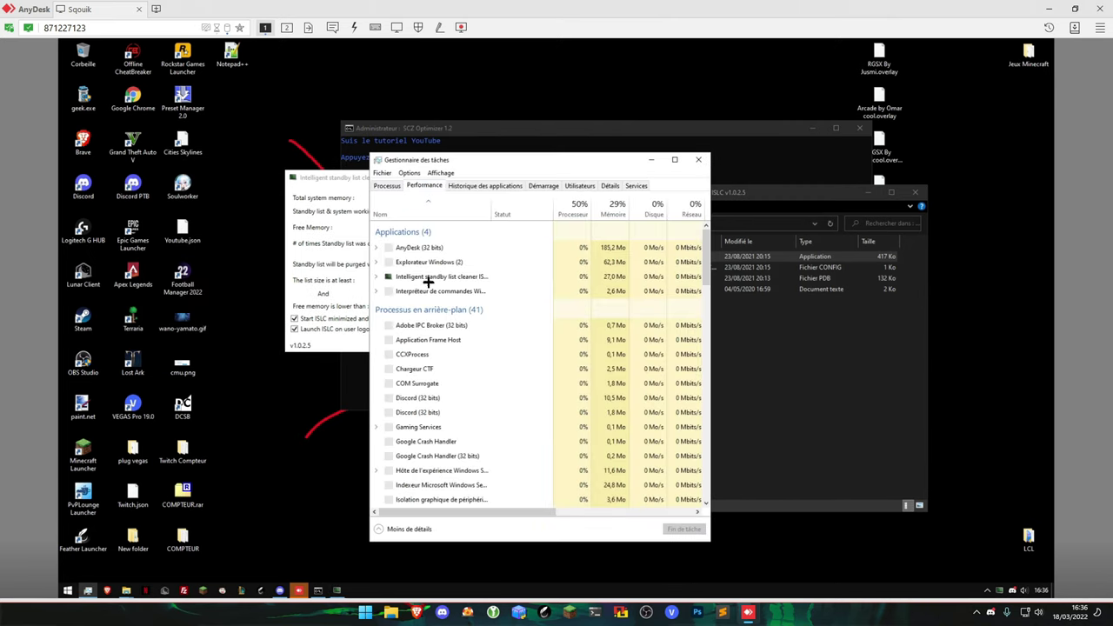
click(426, 242)
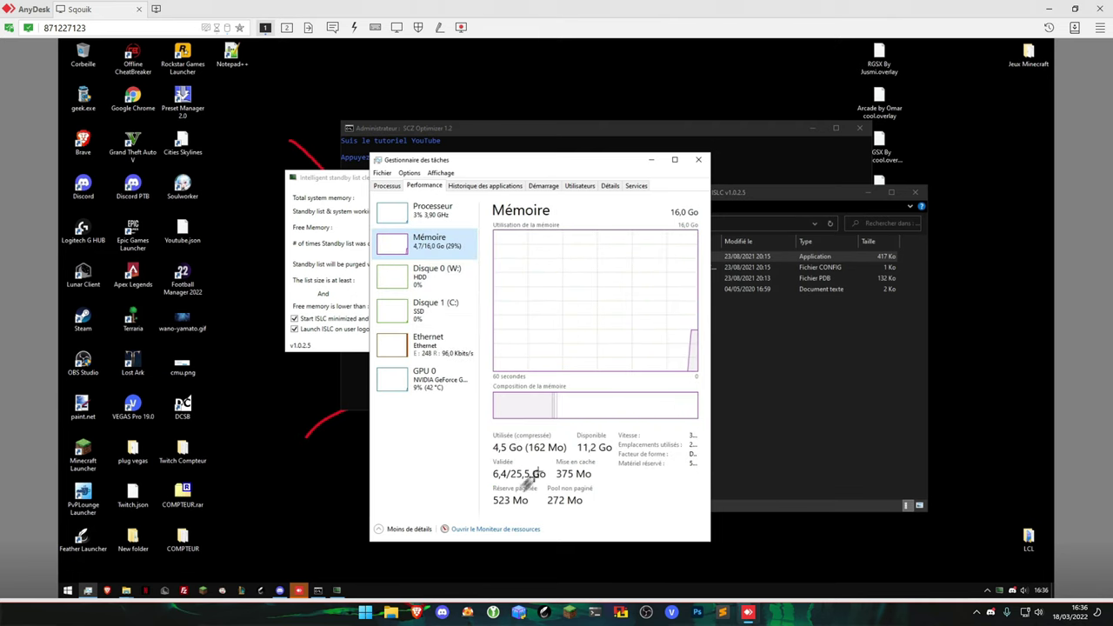
click(509, 529)
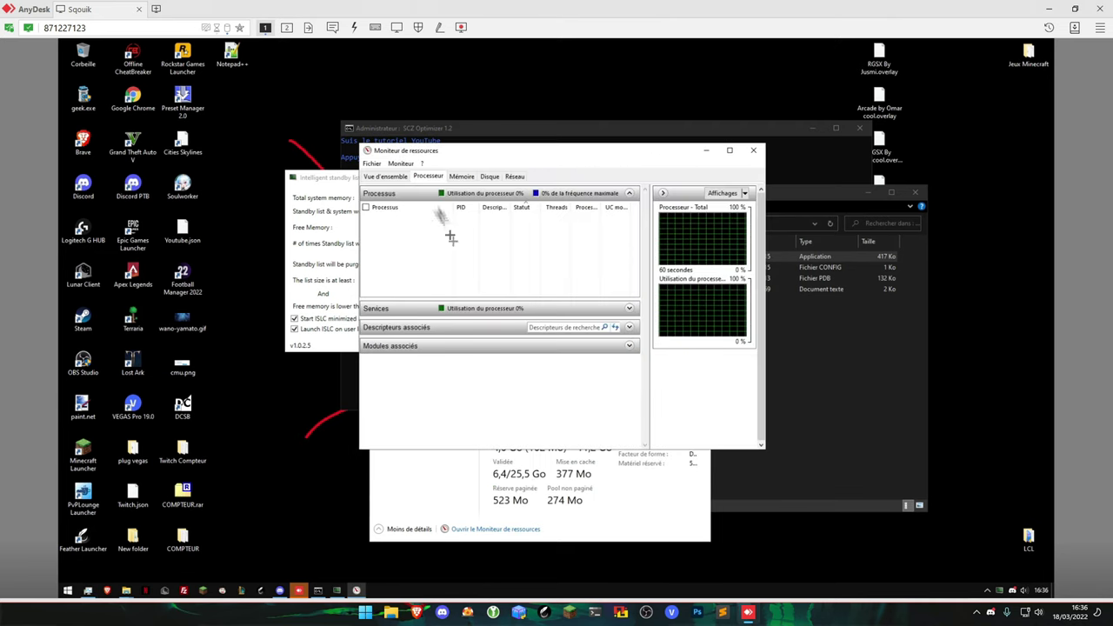
click(462, 176)
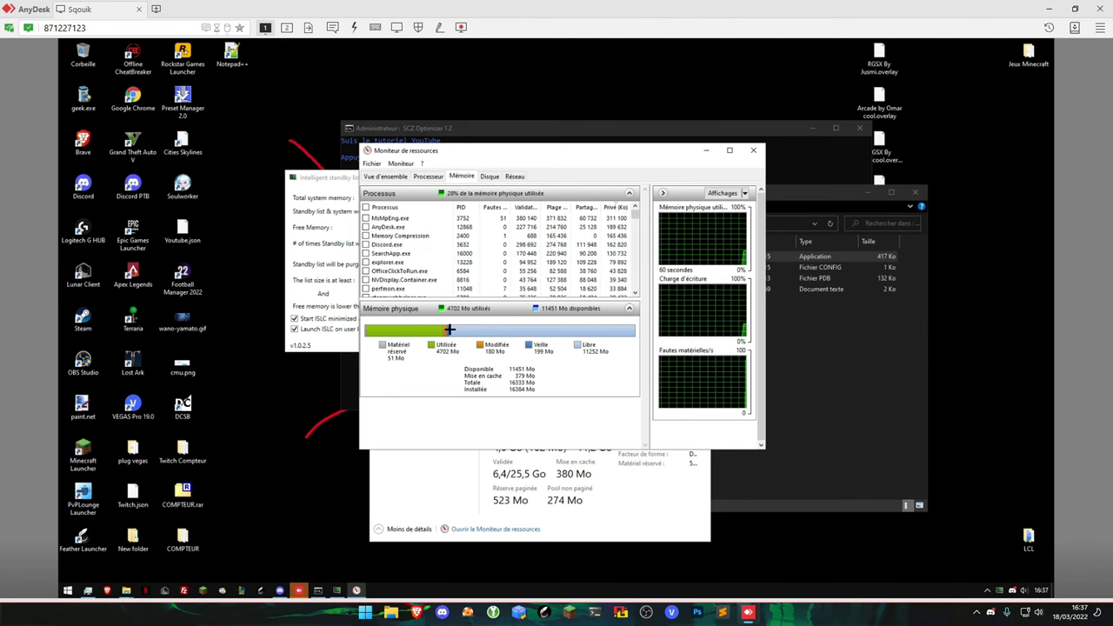
Compare the standby memory in Resource Monitor with ISLC's standby list reading, and put away the monitoring windows.
drag(495, 154, 626, 182)
click(336, 180)
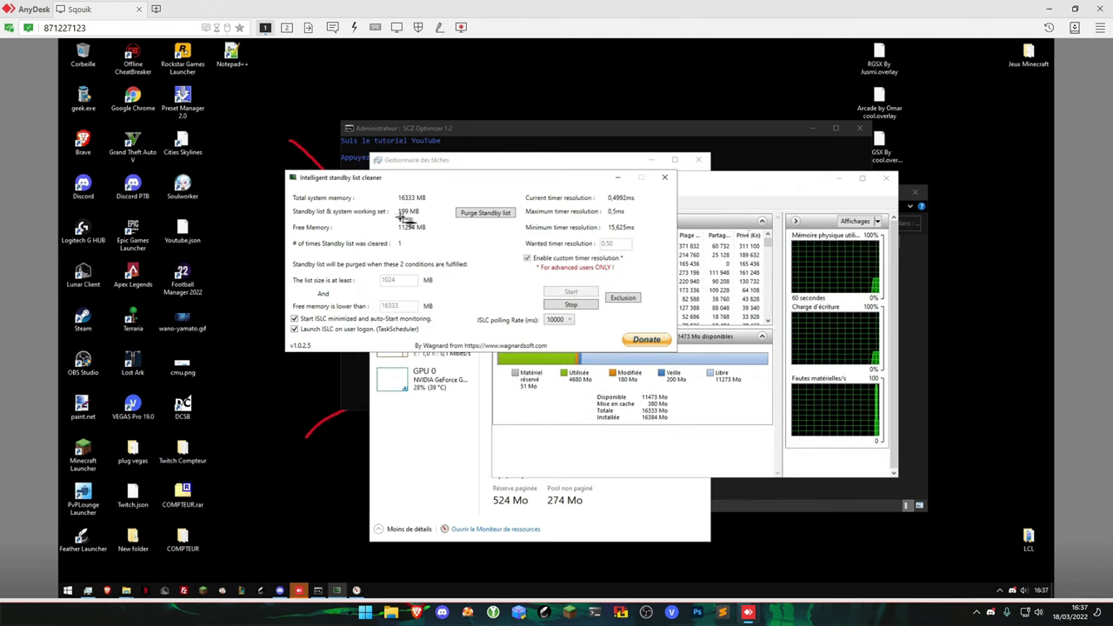
click(710, 180)
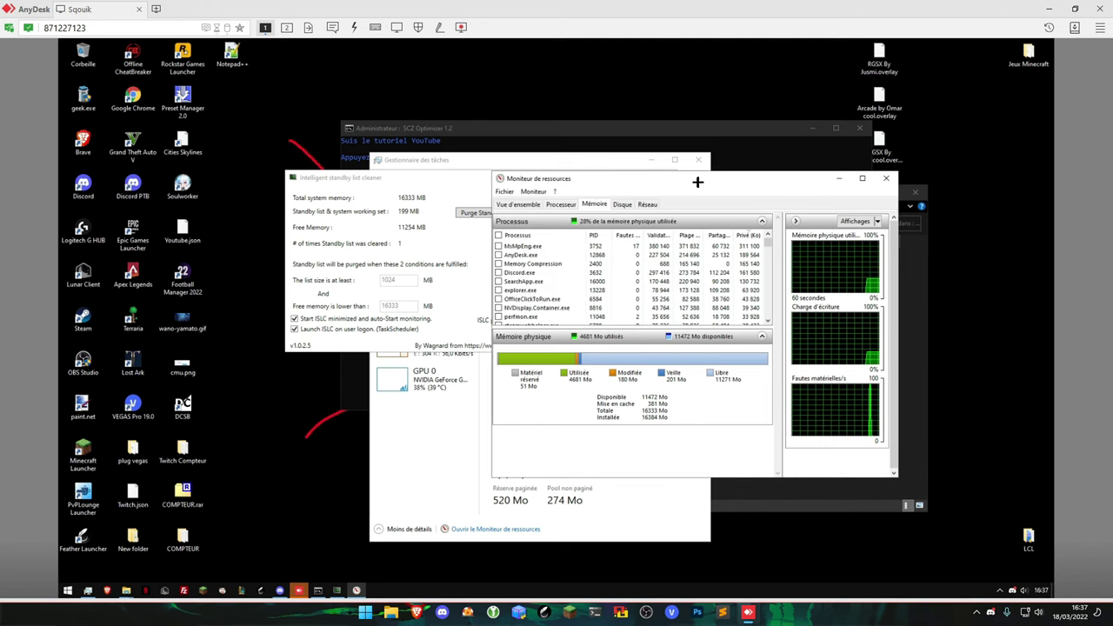
drag(698, 182, 610, 188)
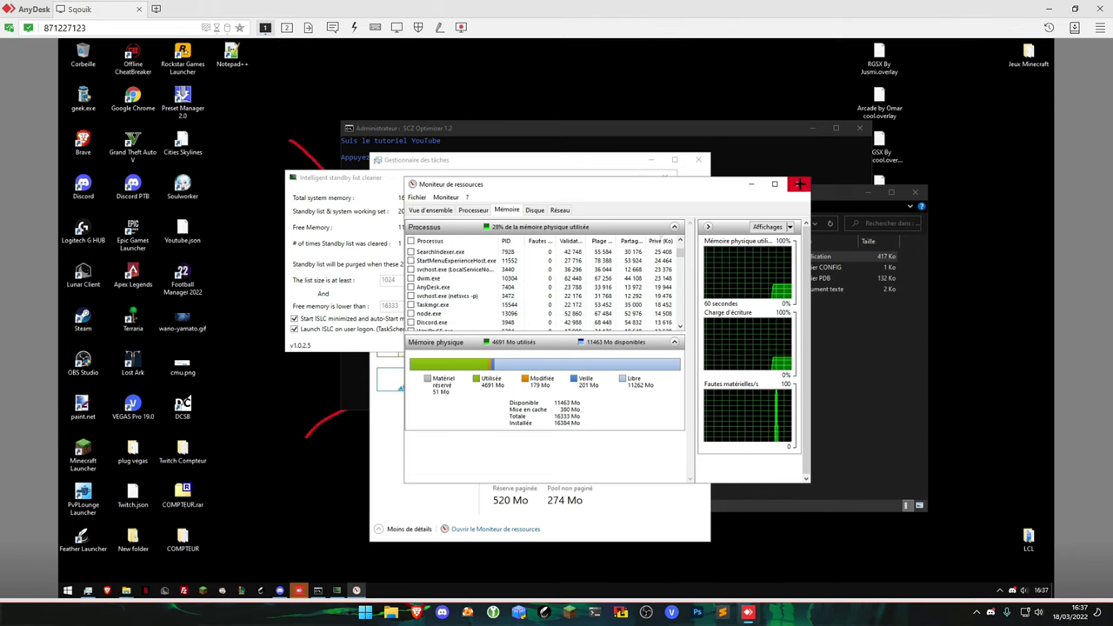
click(799, 183)
click(614, 177)
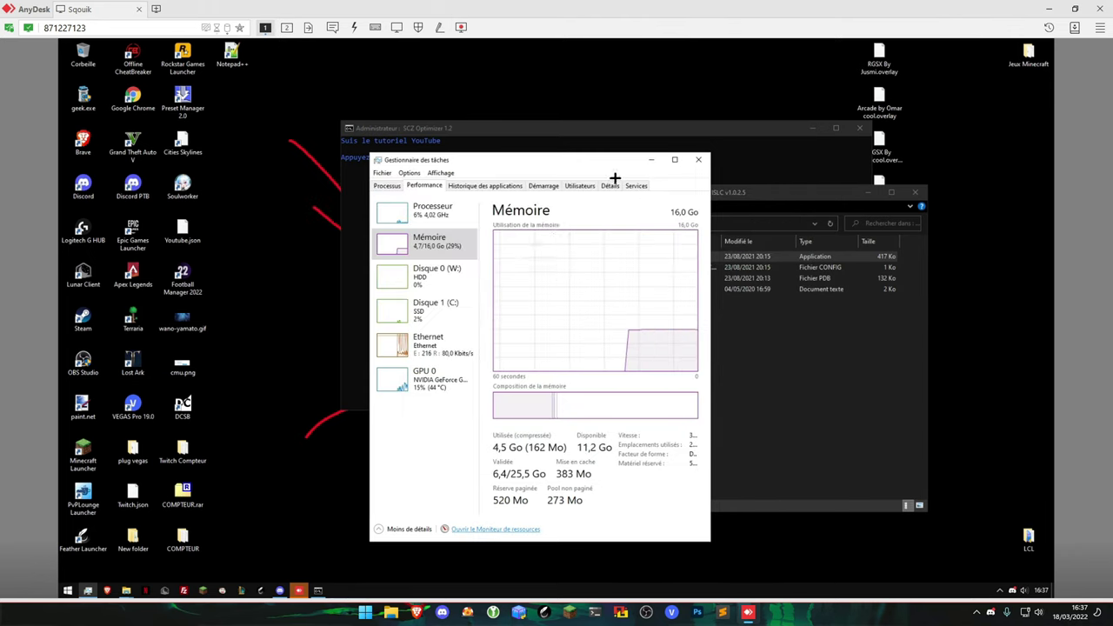
click(699, 161)
Return to SCZ Optimizer, run Timer Resolution (8) and complete the Microsoft Visual Basic/C++ Redistributable setup.
drag(600, 129, 504, 125)
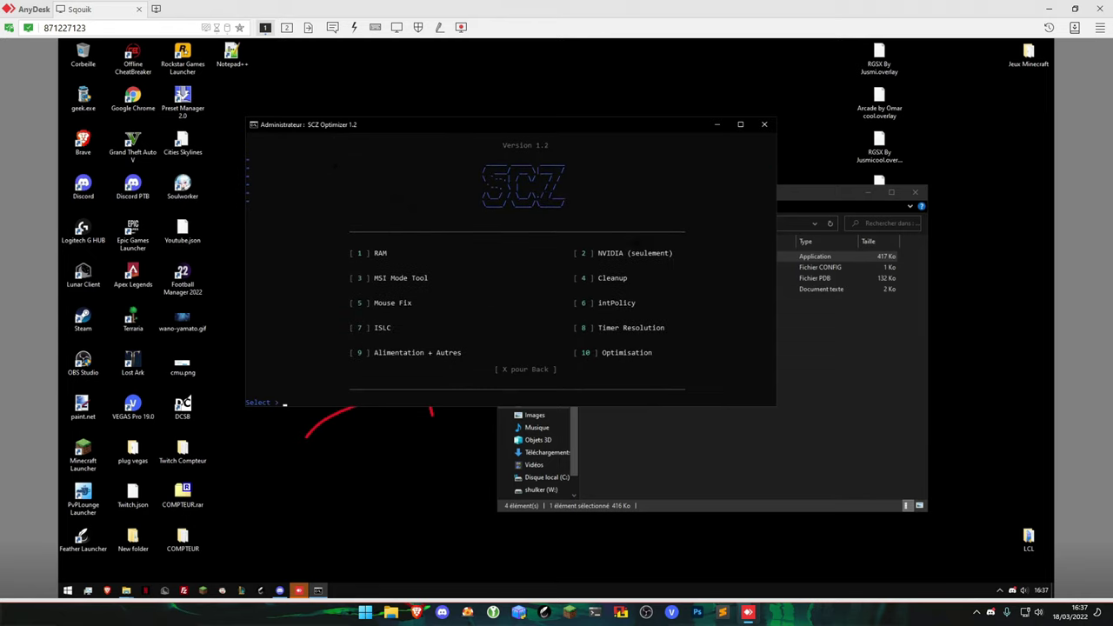
key(Return)
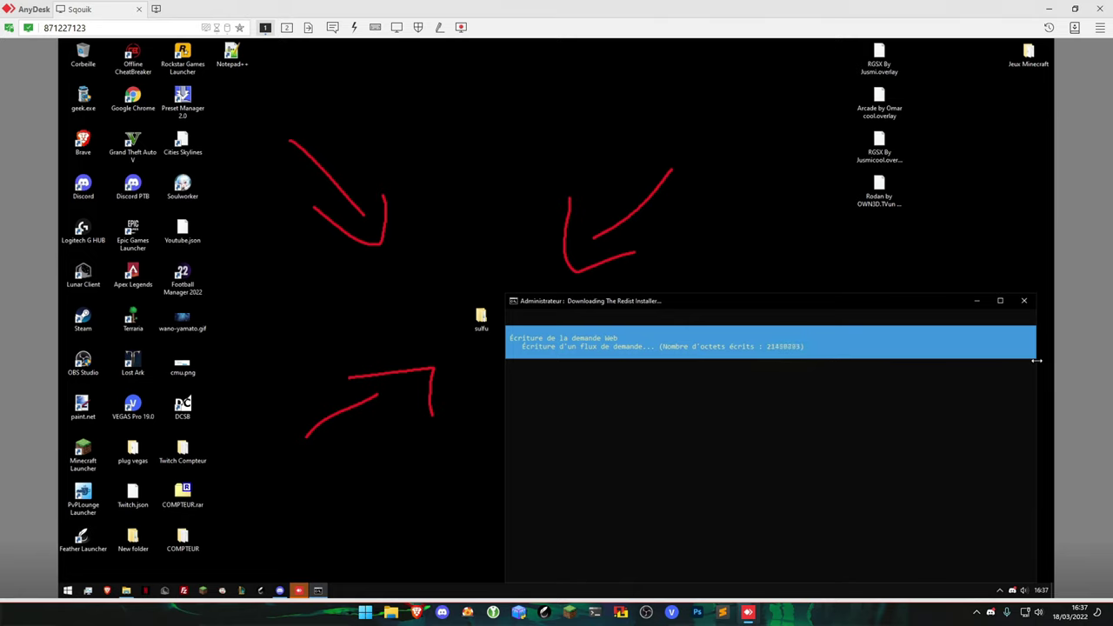
click(613, 412)
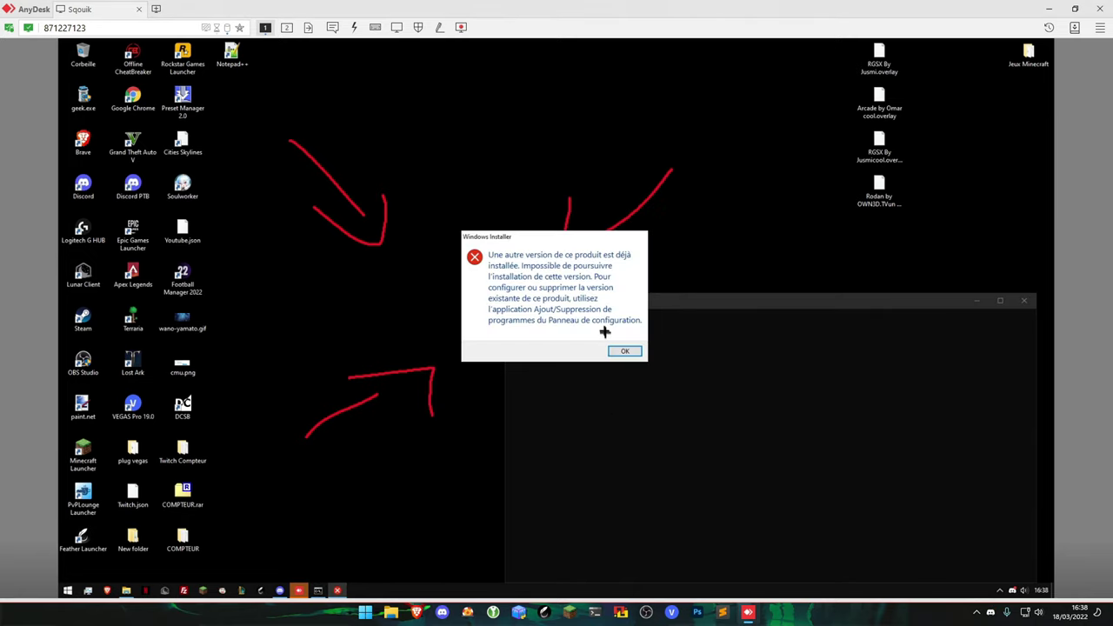
click(624, 350)
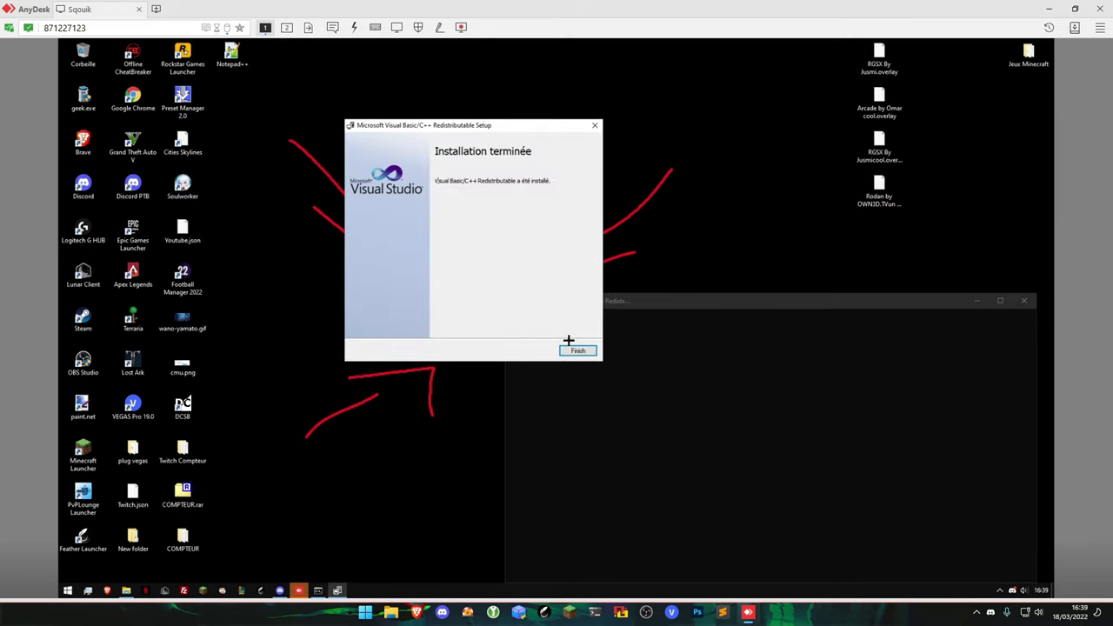
drag(574, 350, 524, 339)
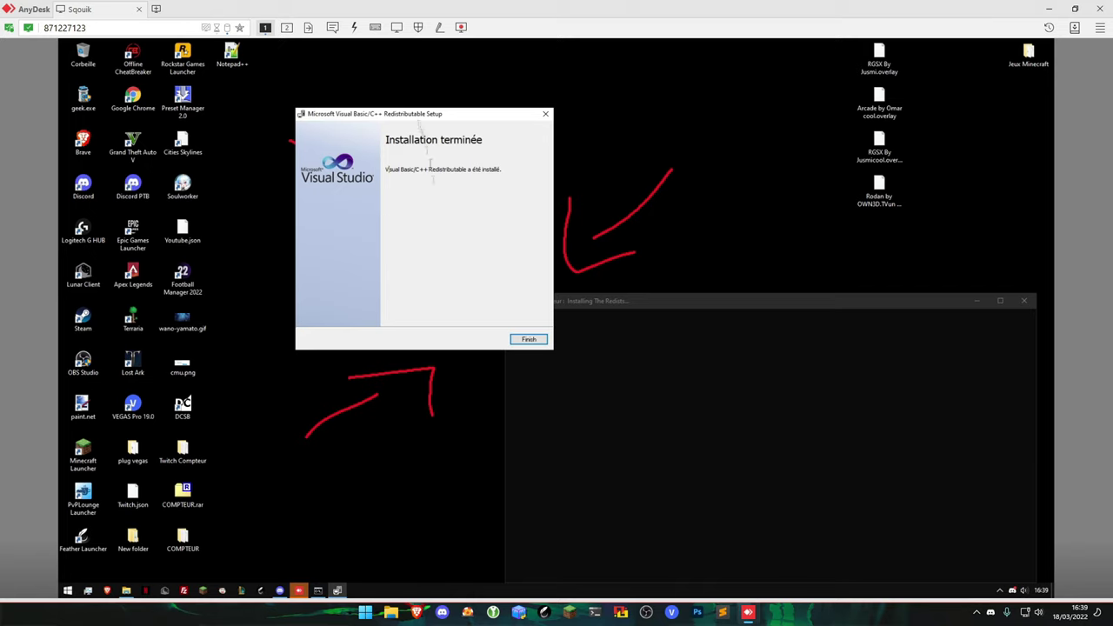
click(527, 338)
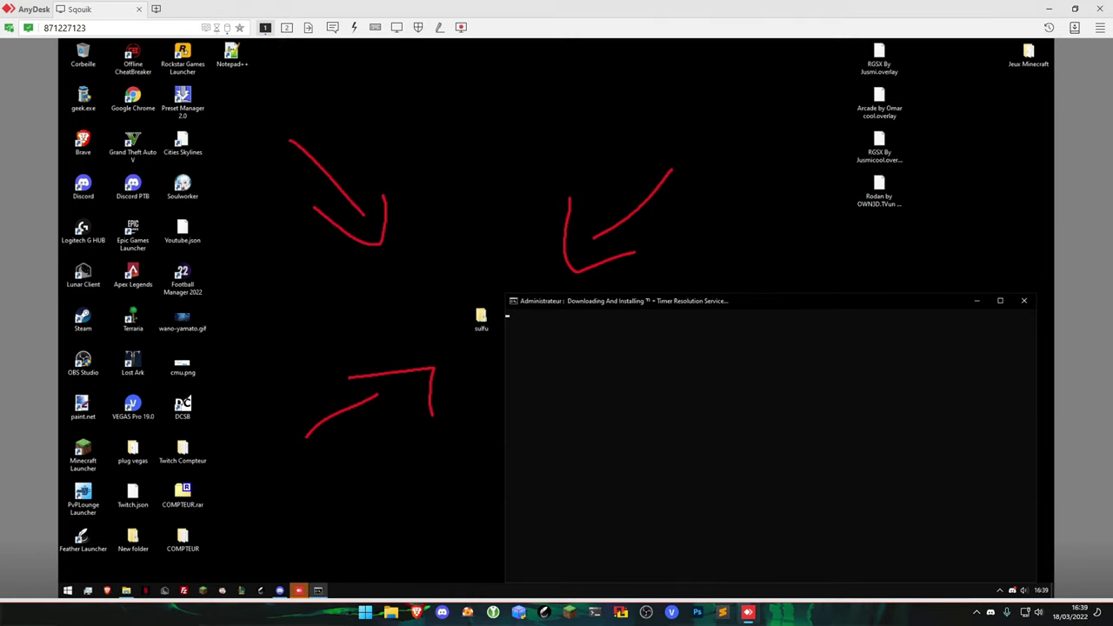
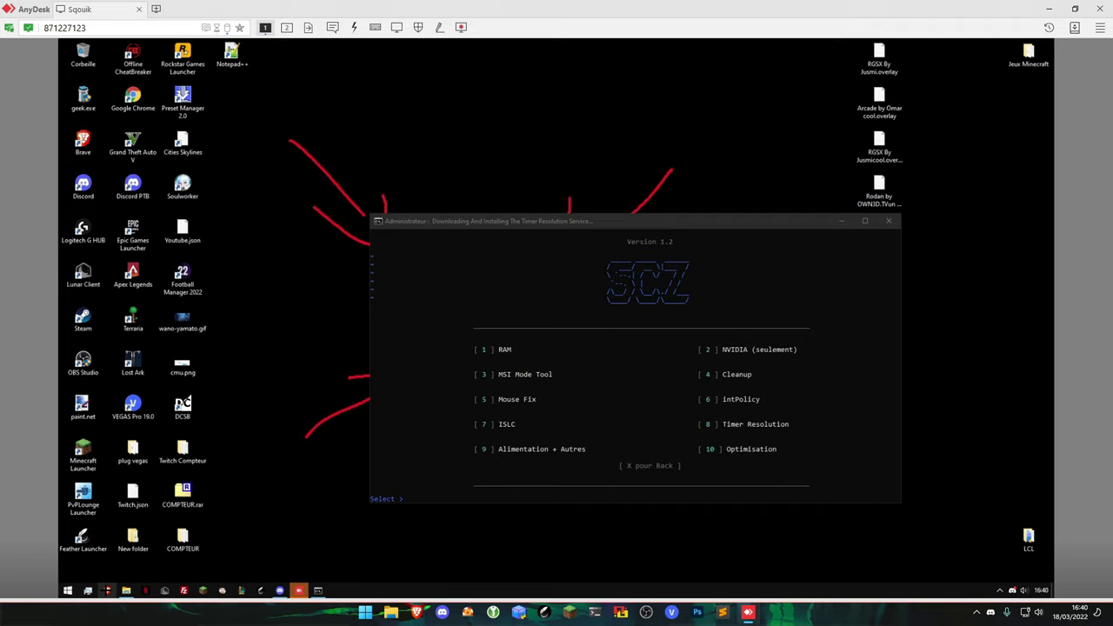
Search for afterburner in Brave, open MSI's Afterburner graphics card page and look through it for the download section.
click(107, 590)
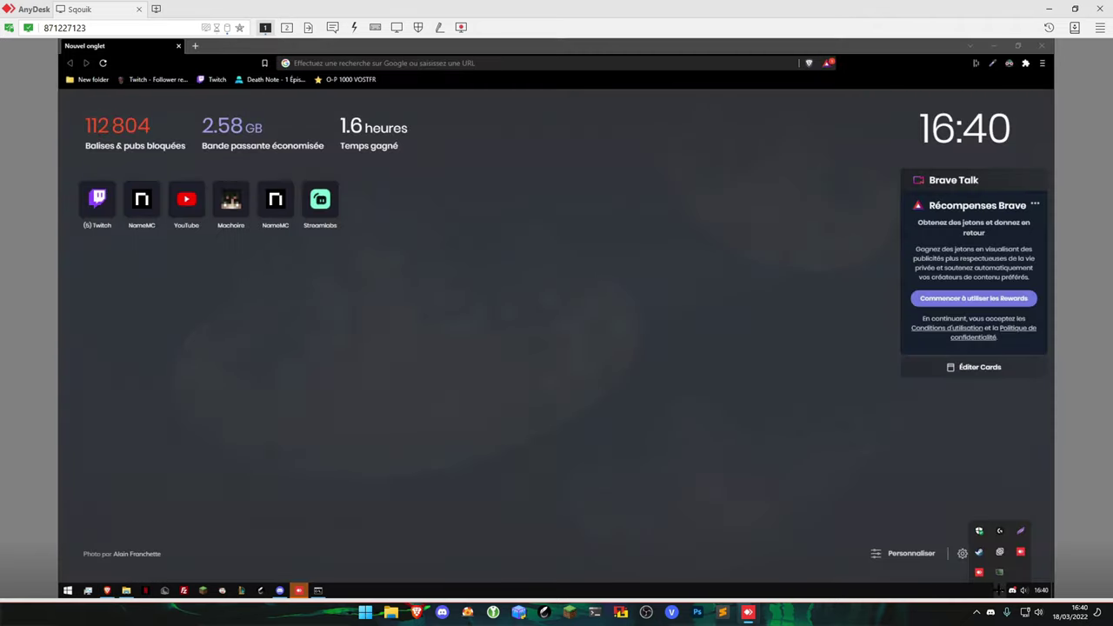
click(337, 61)
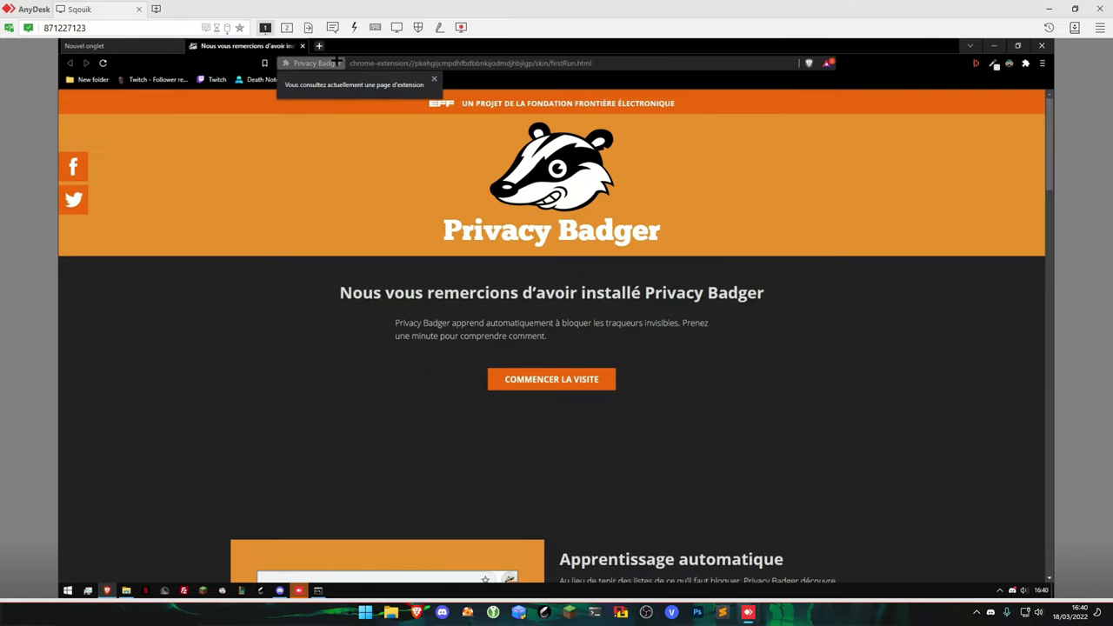
click(302, 46)
click(378, 63)
text(aft)
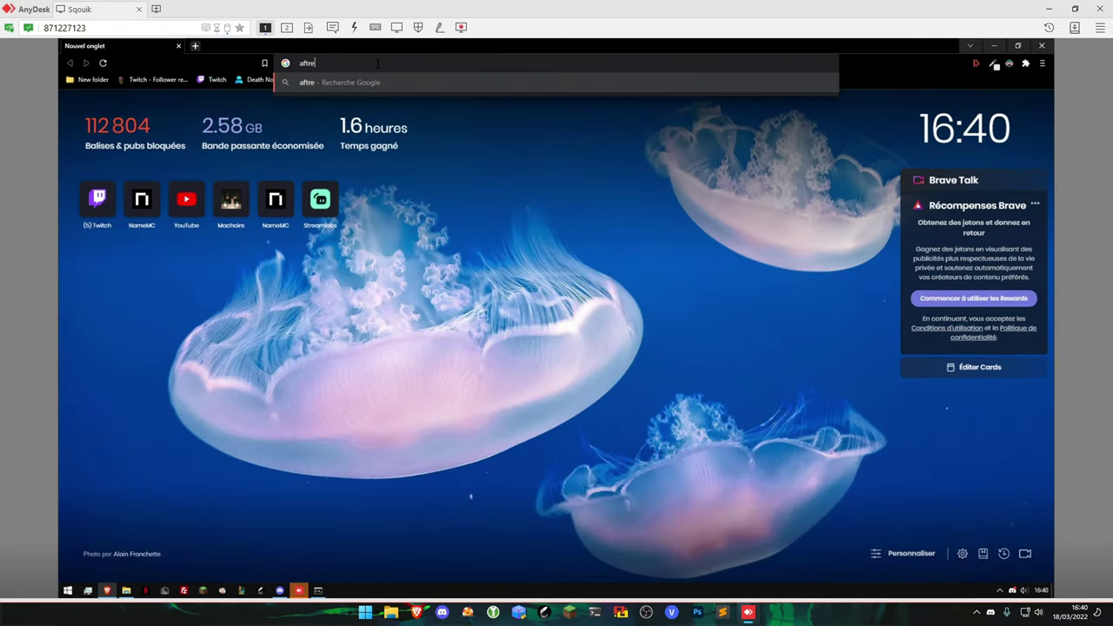
text(erburner)
key(Return)
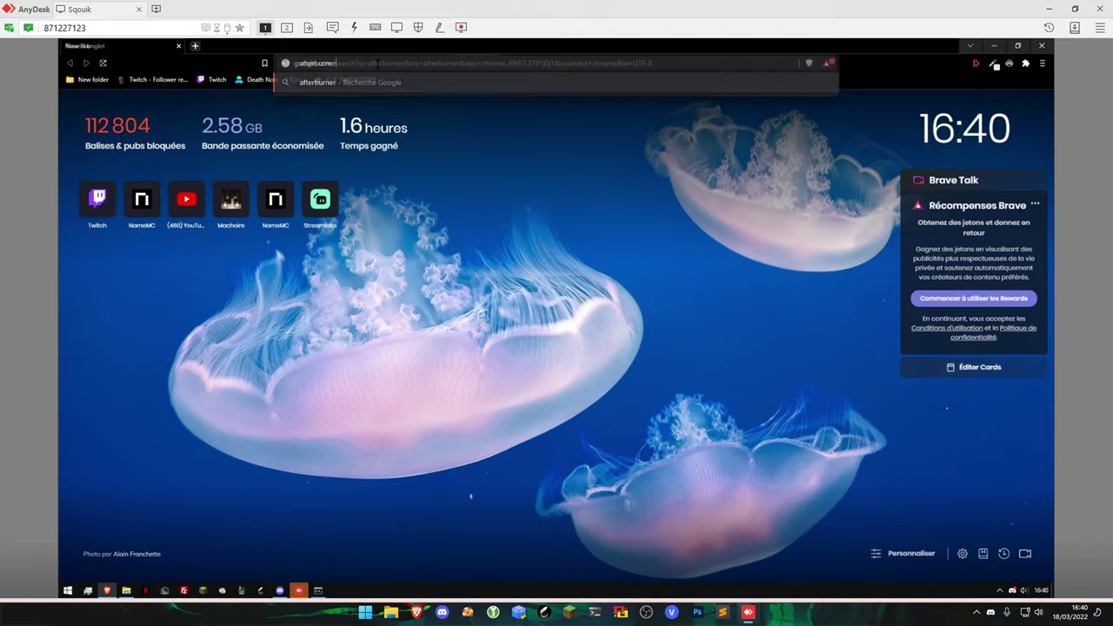
click(191, 276)
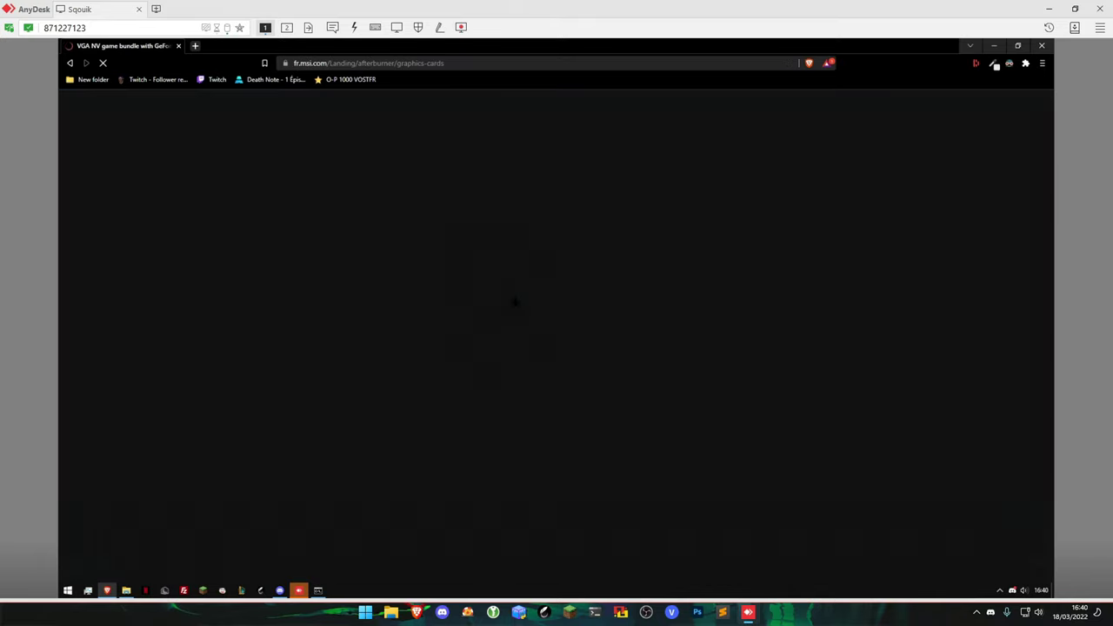
scroll(556, 348, down, 15)
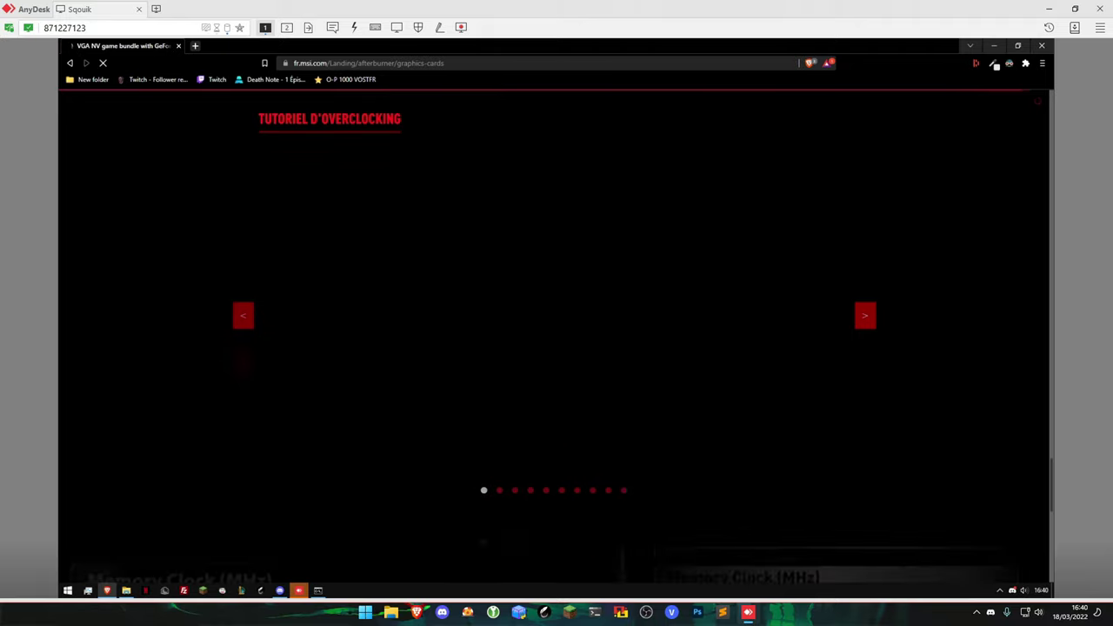
Switch from the French MSI page to the msi.com Afterburner graphics cards page and download Afterburner.
scroll(556, 347, down, 5)
click(380, 417)
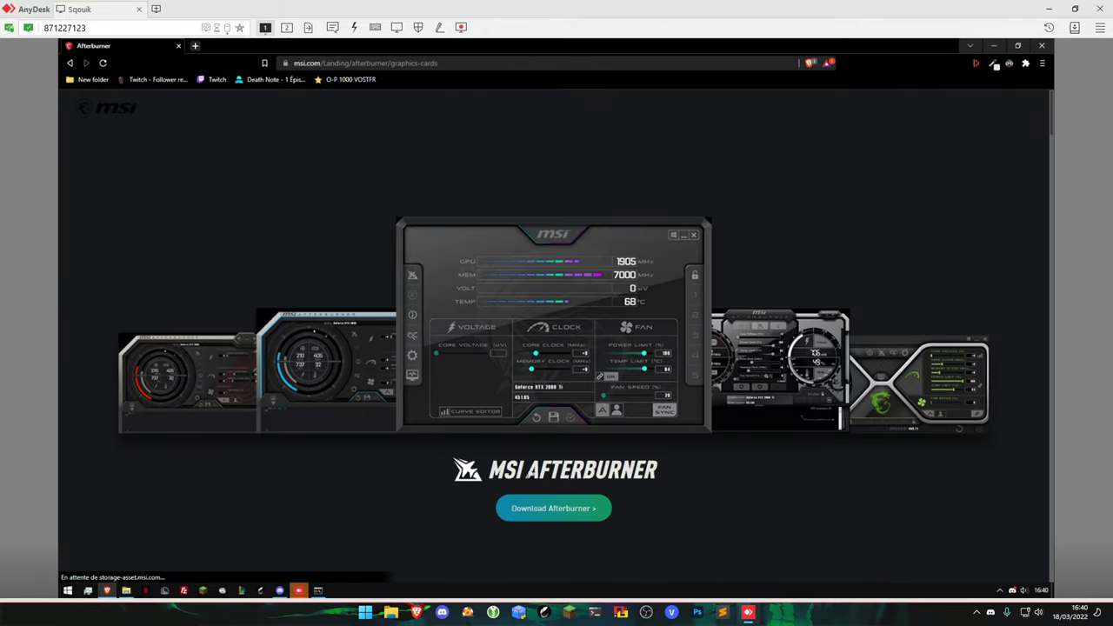
click(553, 508)
key(Return)
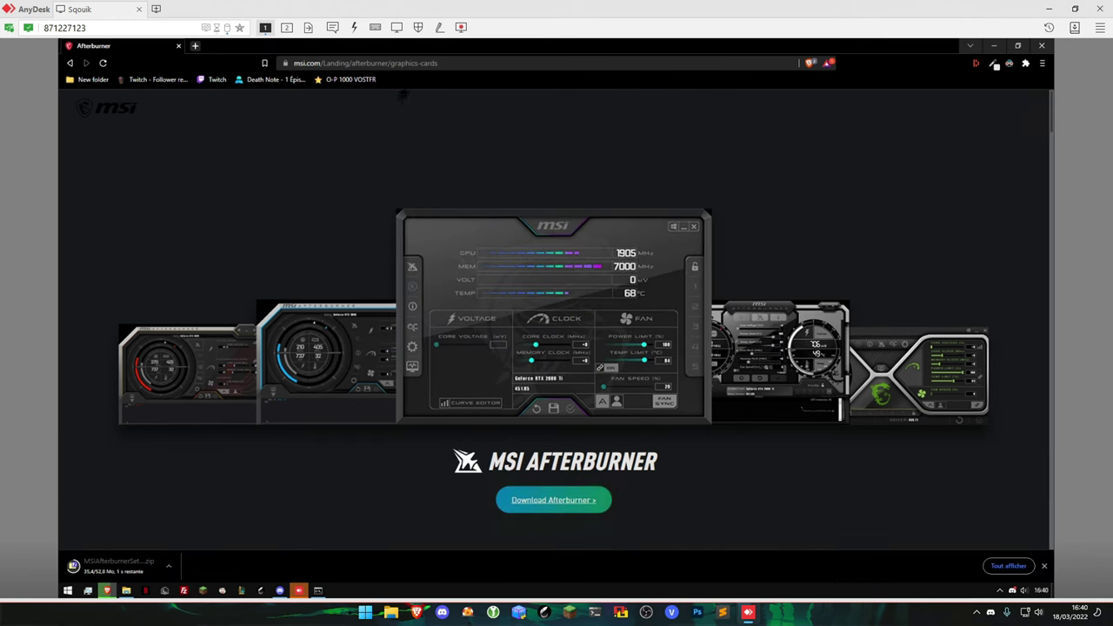
Open the downloaded MSIAfterburnerSetup.zip archive and launch the Afterburner setup program inside it.
scroll(494, 365, down, 4)
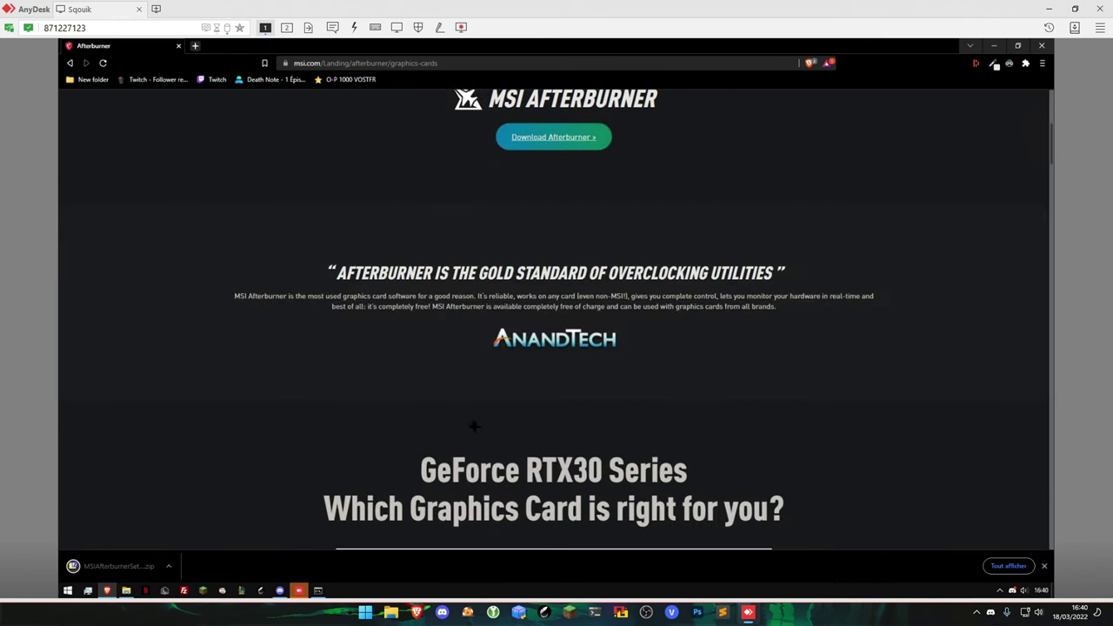
scroll(493, 365, up, 2)
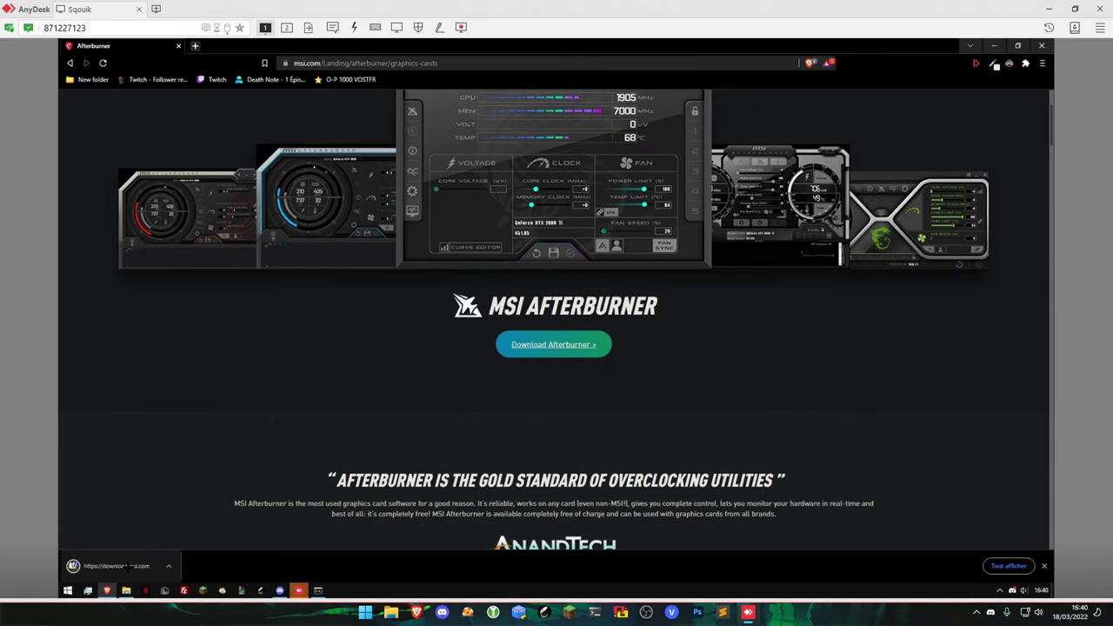
click(113, 566)
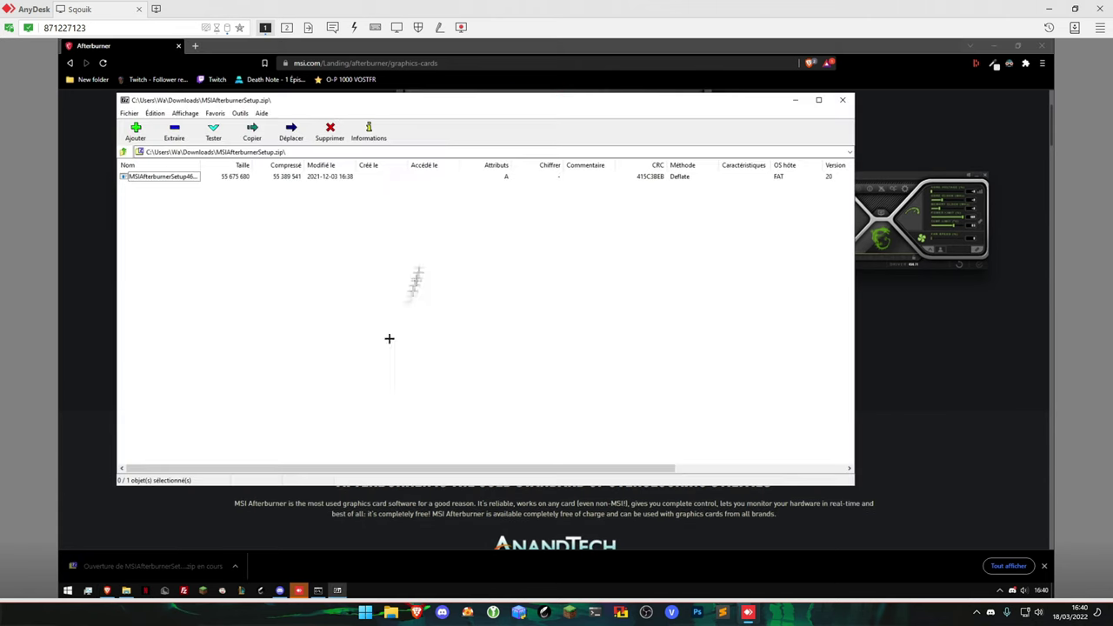
double_click(179, 178)
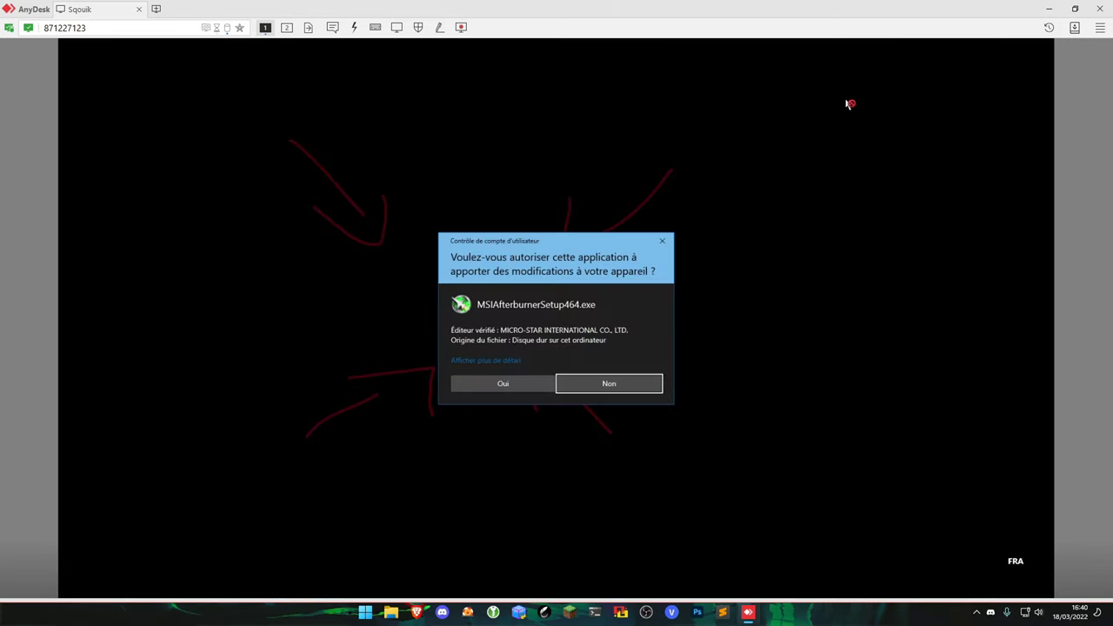
Authorise MSIAfterburnerSetup464.exe to make changes and confirm Français as the installer language.
click(513, 384)
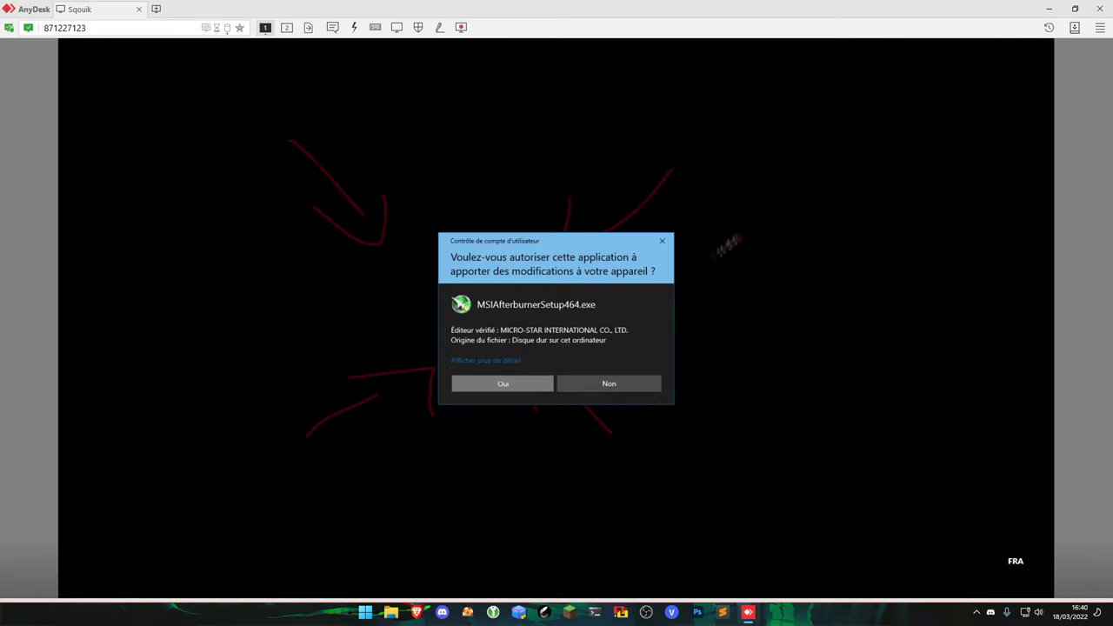
click(841, 100)
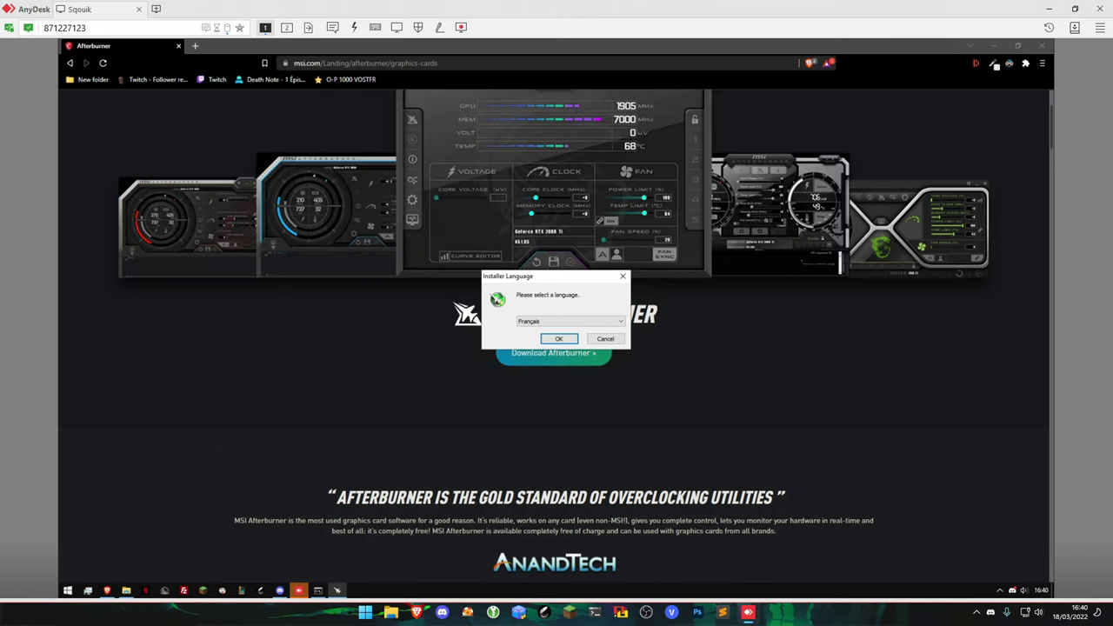
click(969, 45)
click(559, 337)
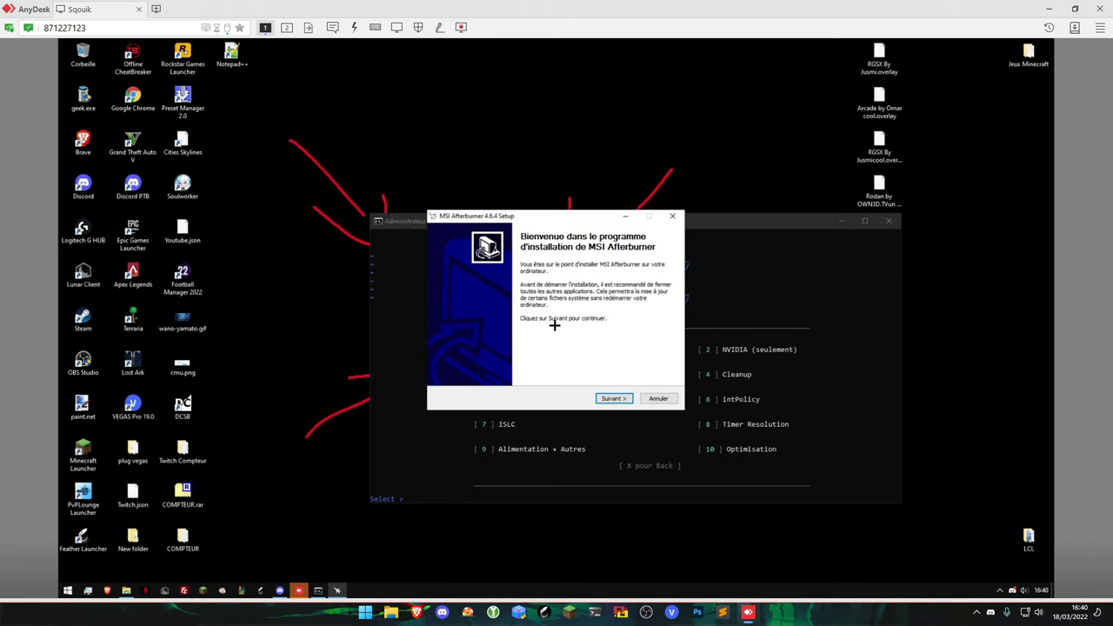
Install MSI Afterburner 4.6.4 in its default folder, accepting the licence and deselecting RivaTuner Statistics Server.
click(611, 395)
click(491, 368)
click(613, 398)
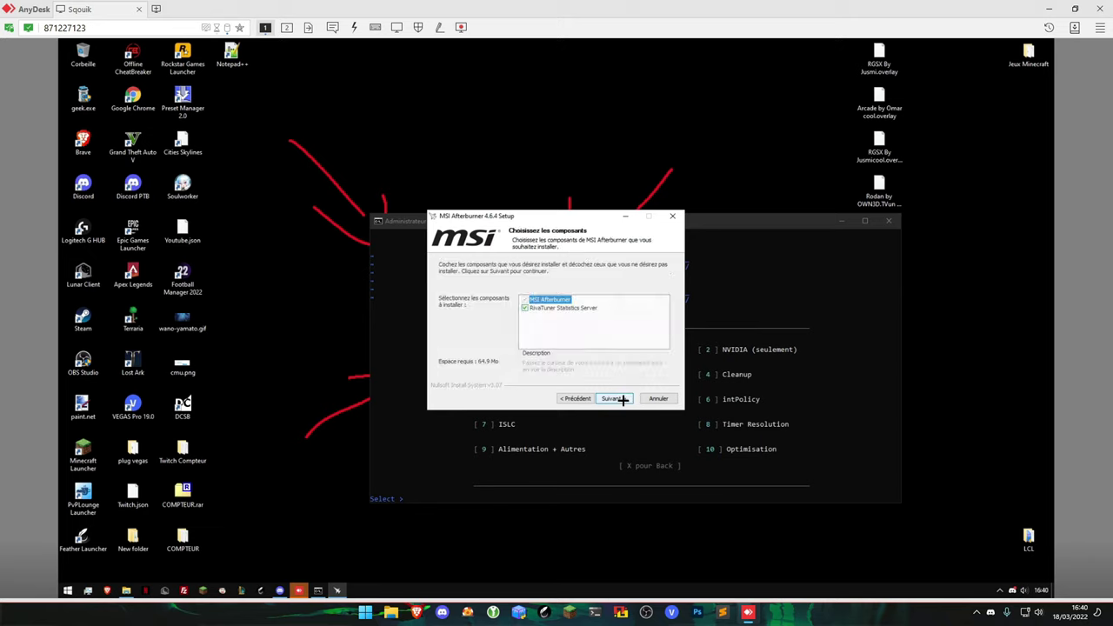
click(526, 307)
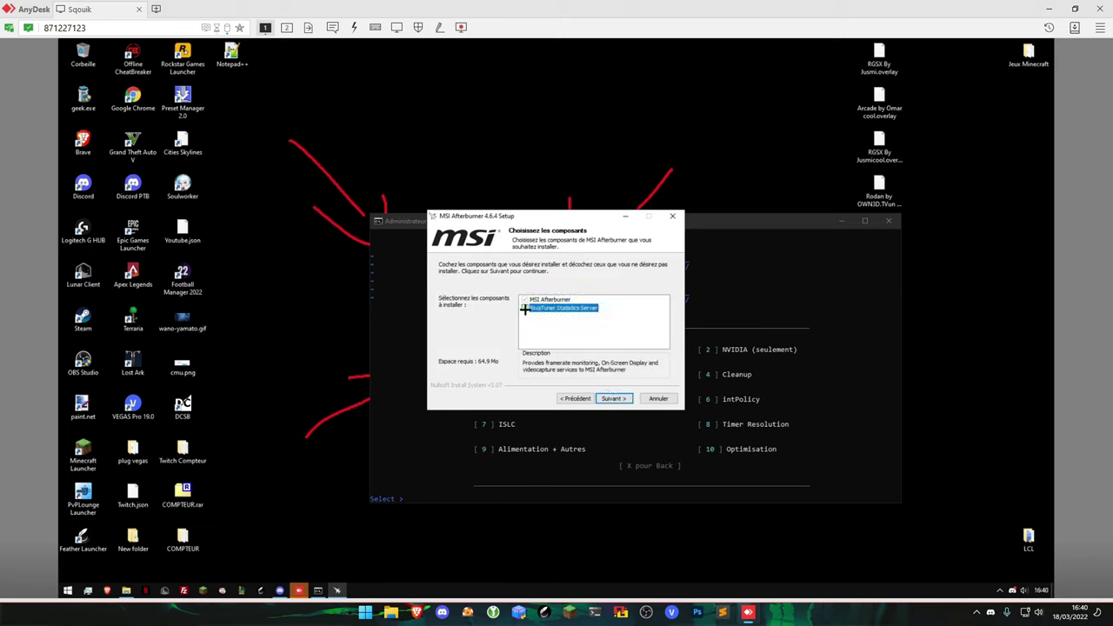
click(615, 398)
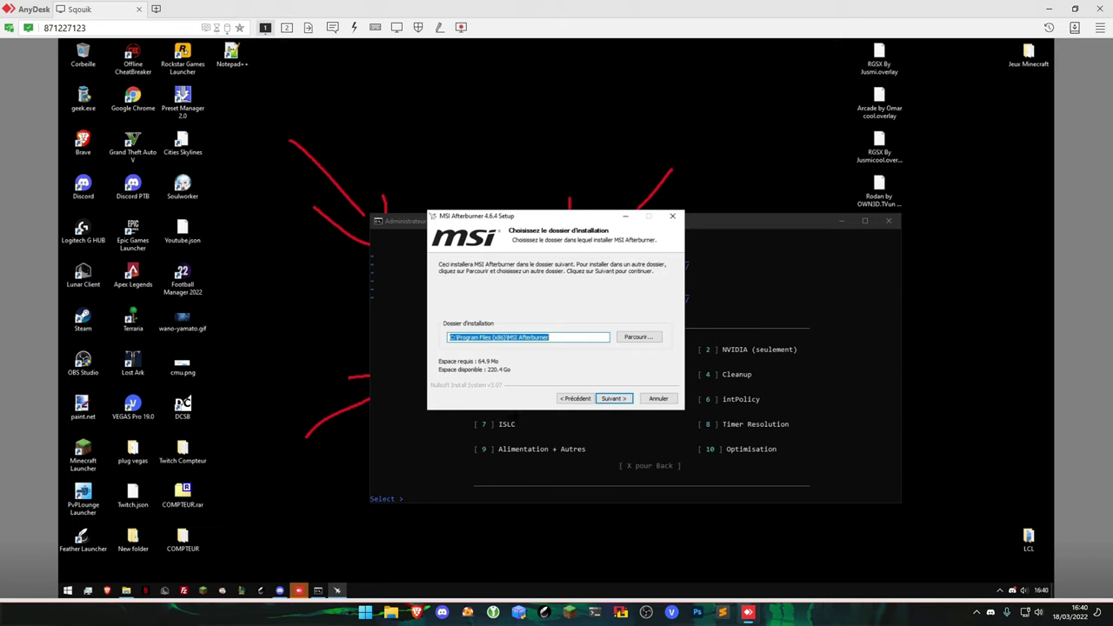
click(615, 399)
click(618, 398)
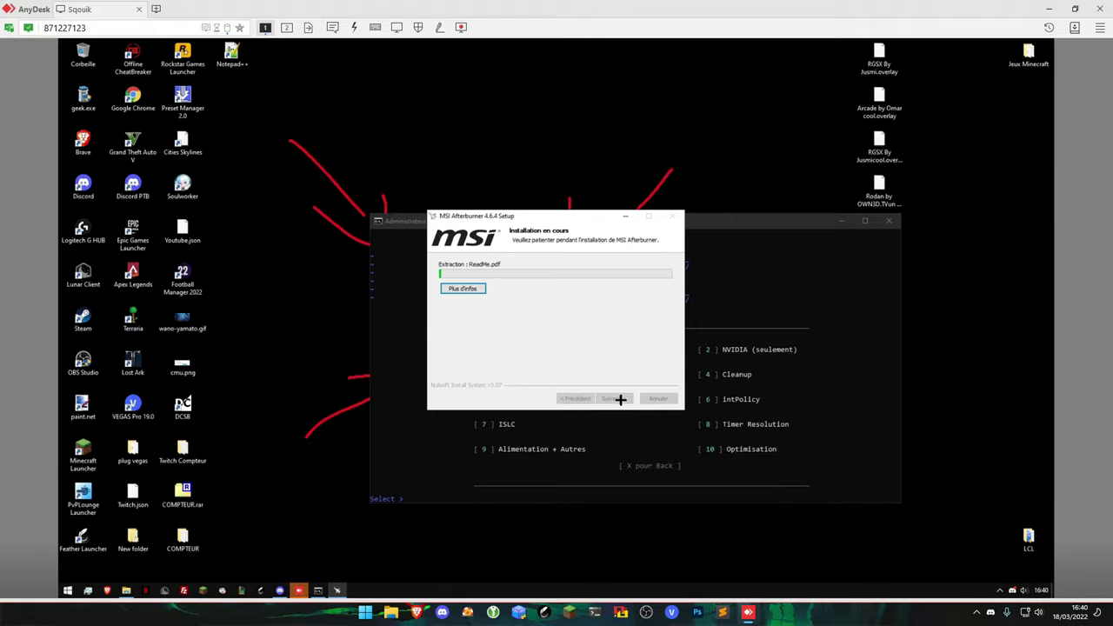
click(472, 288)
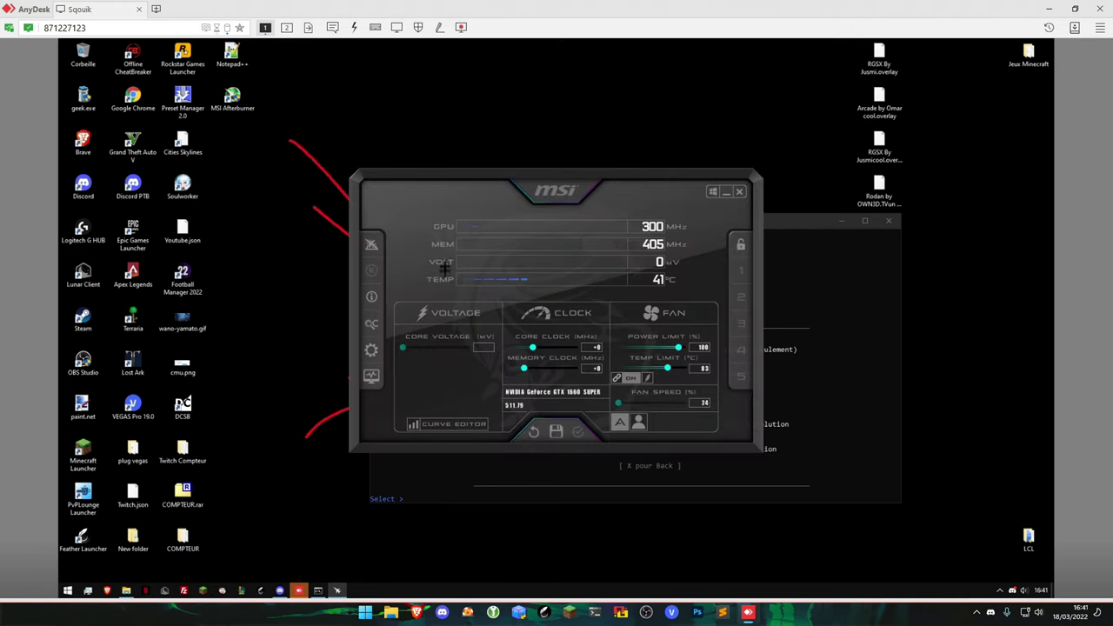
Enable starting with Windows, starting minimised, voltage control unlocking and voltage monitoring in the Afterburner properties, applying them with a restart.
click(372, 352)
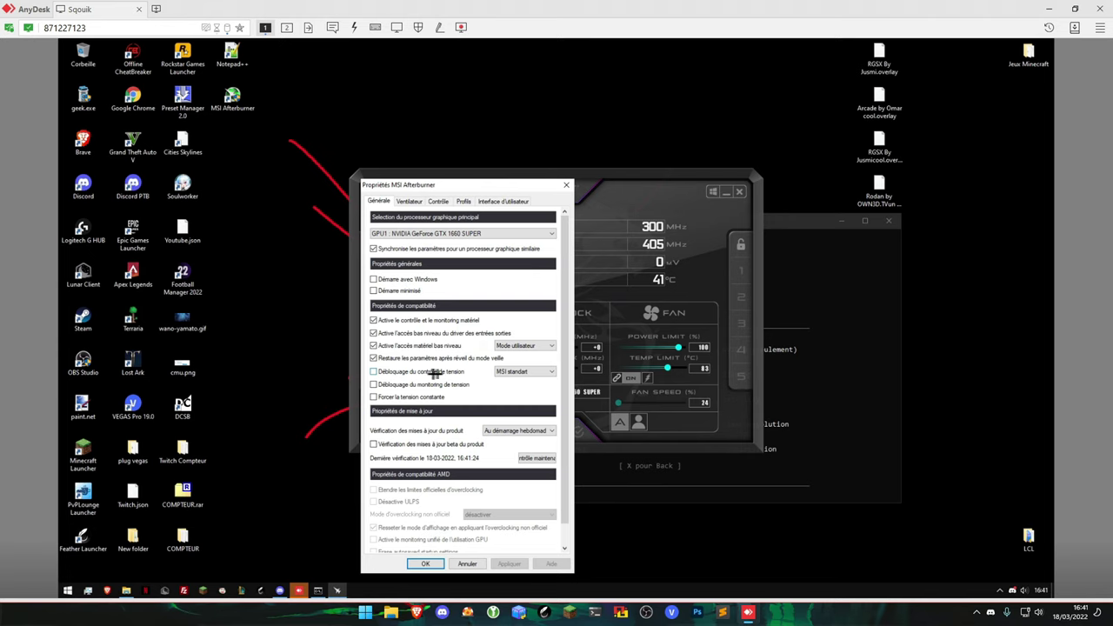
click(403, 372)
click(405, 384)
click(393, 294)
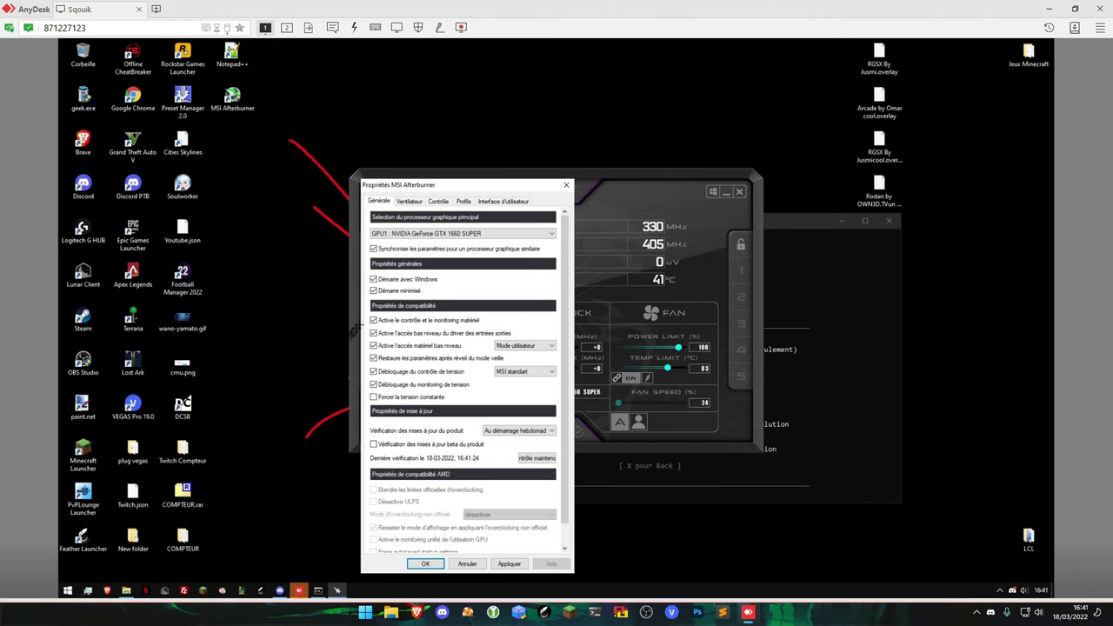
click(509, 563)
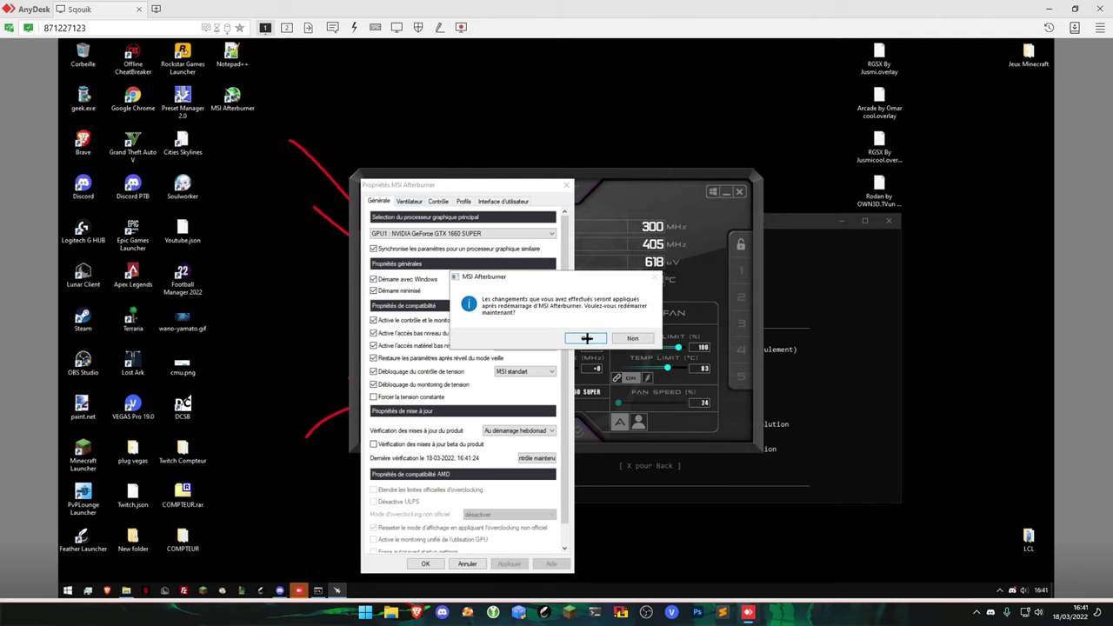
click(587, 338)
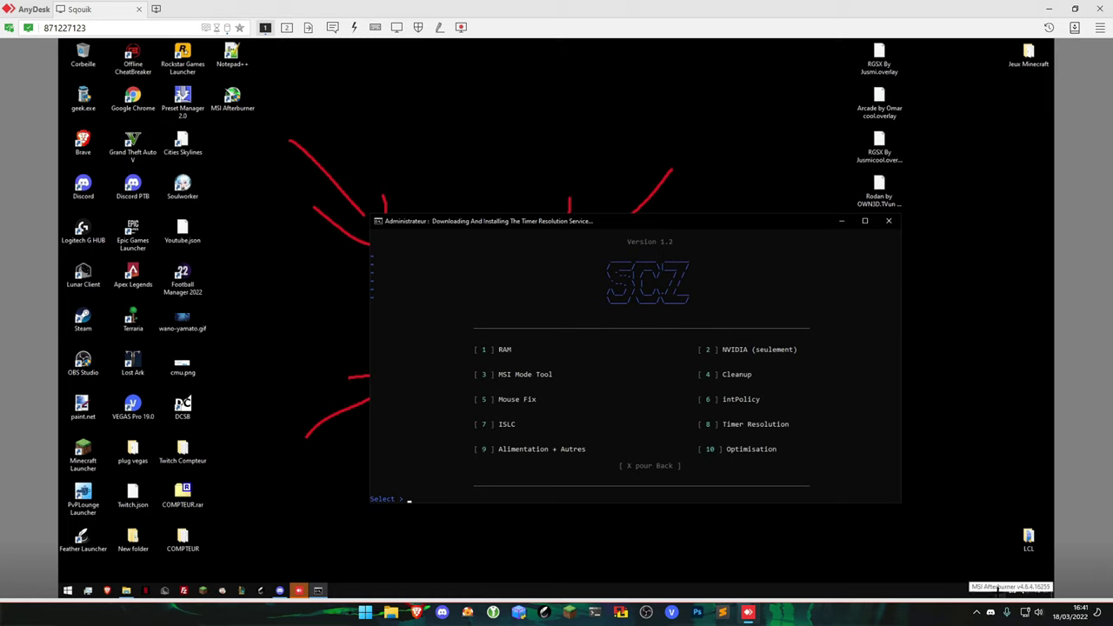
Restore the Afterburner window and apply a core voltage of +100%.
click(1000, 589)
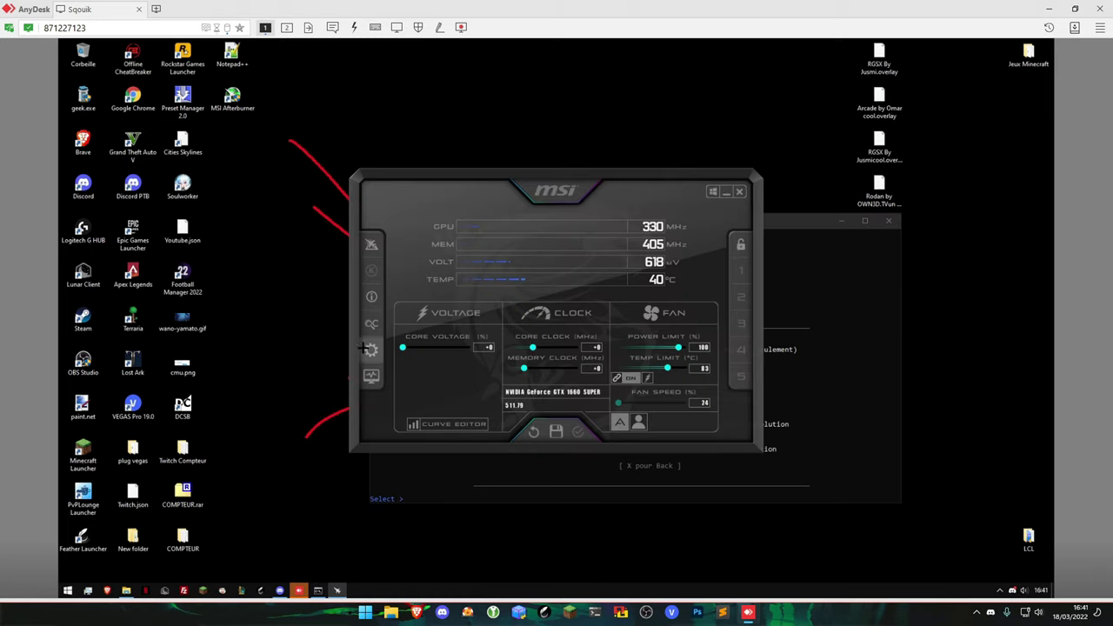
drag(401, 347, 469, 348)
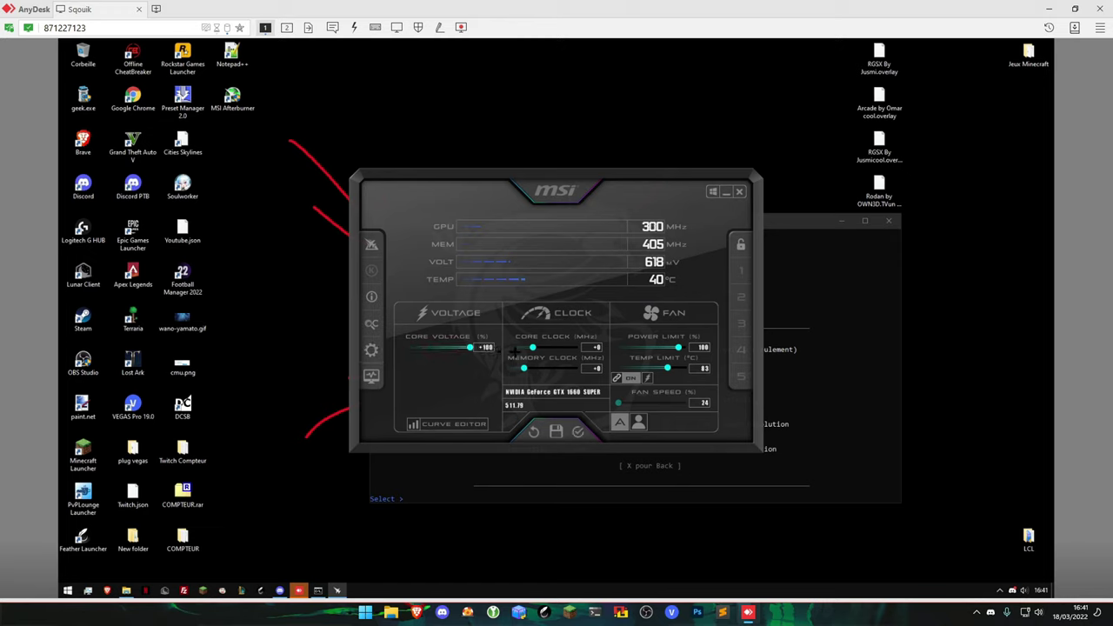
click(578, 432)
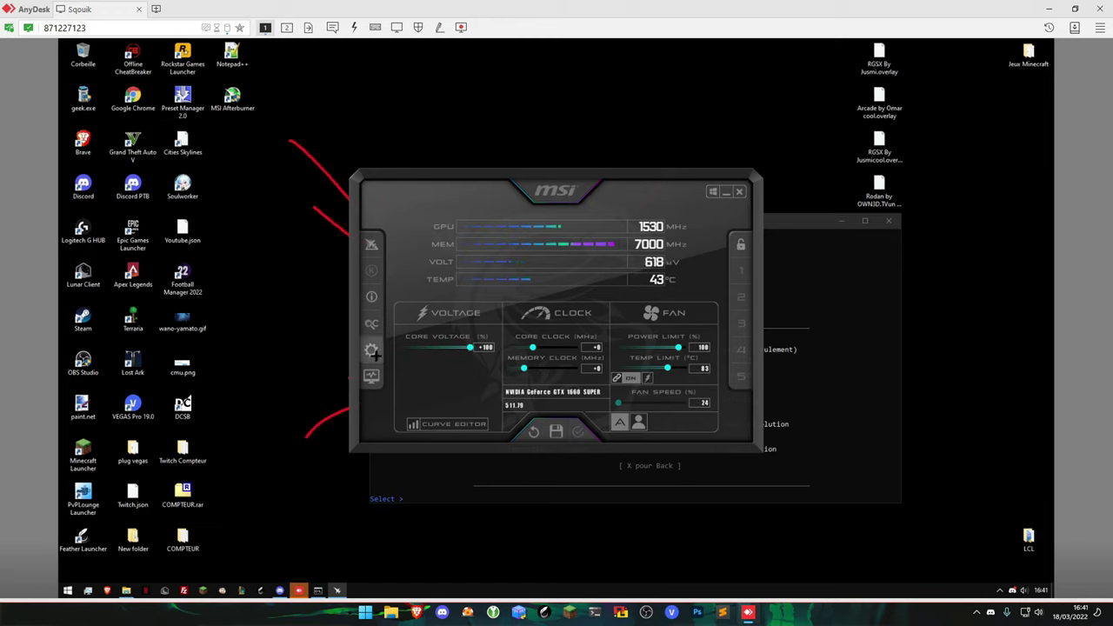
Enable the user-defined mode for automatic fan control in the Afterburner properties.
click(369, 350)
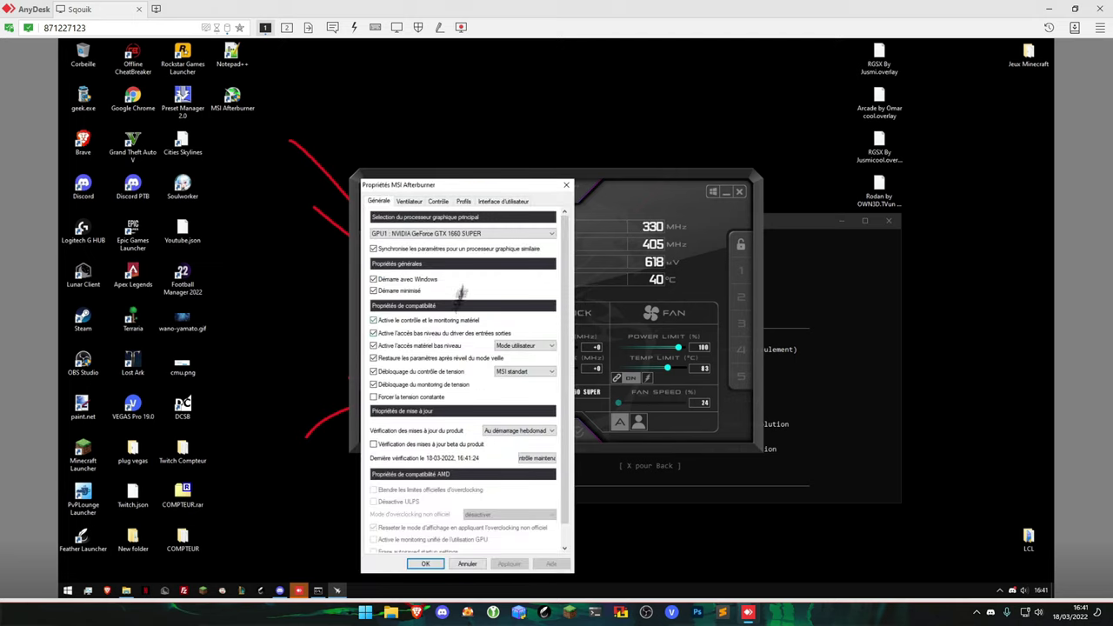
click(411, 201)
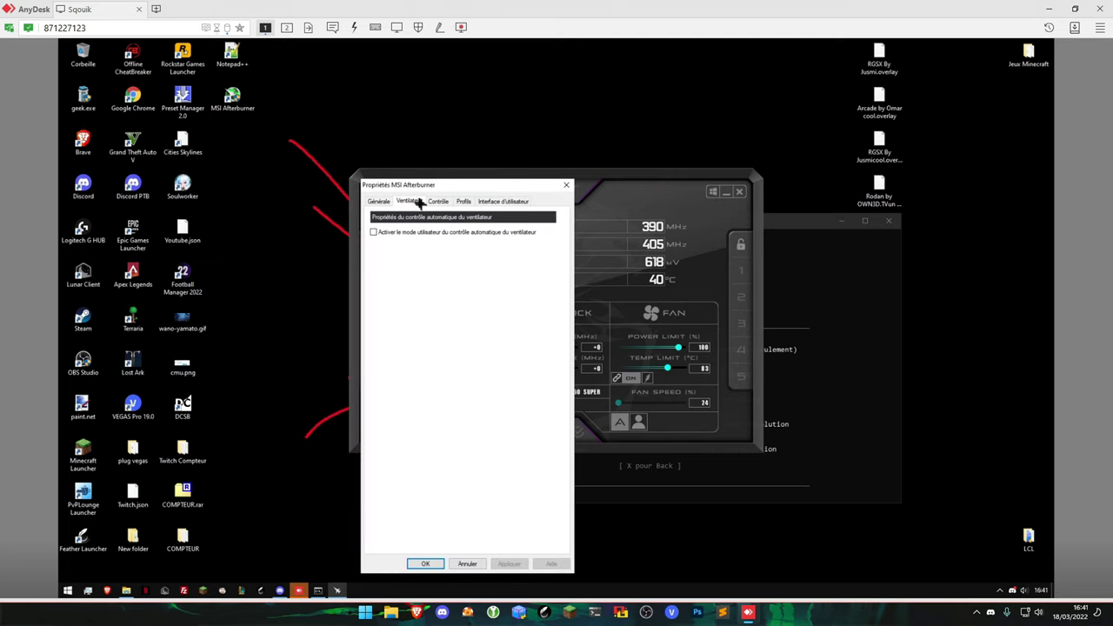
click(382, 232)
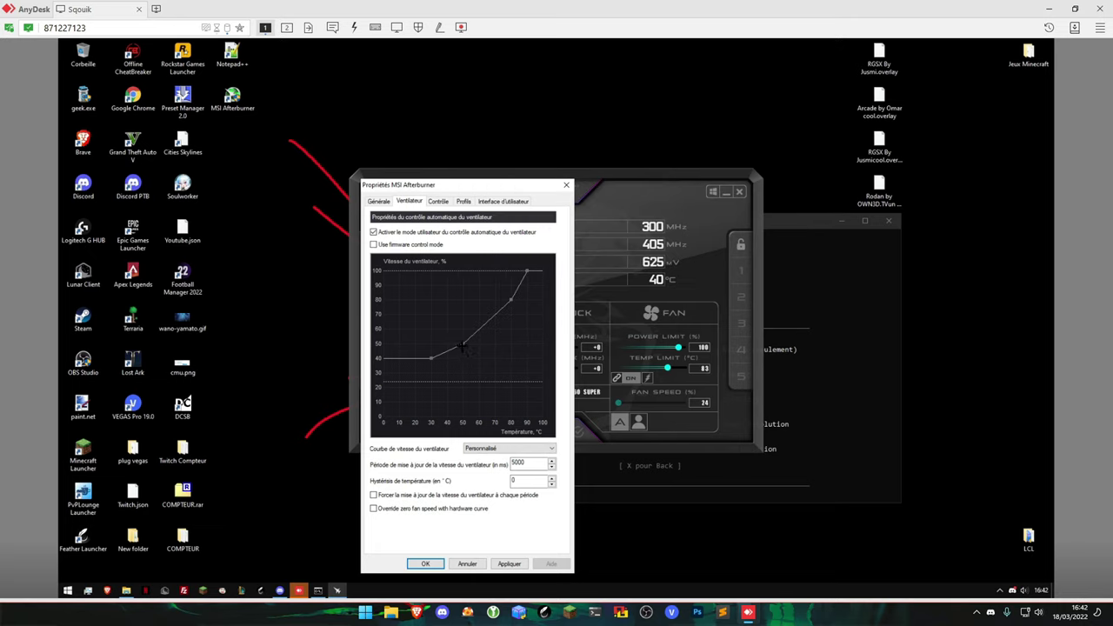
Set fan curve points at 60 °C/60%, 75 °C/75% and 80 °C/100%, and apply the curve with forced speed updates each period.
drag(462, 347, 479, 329)
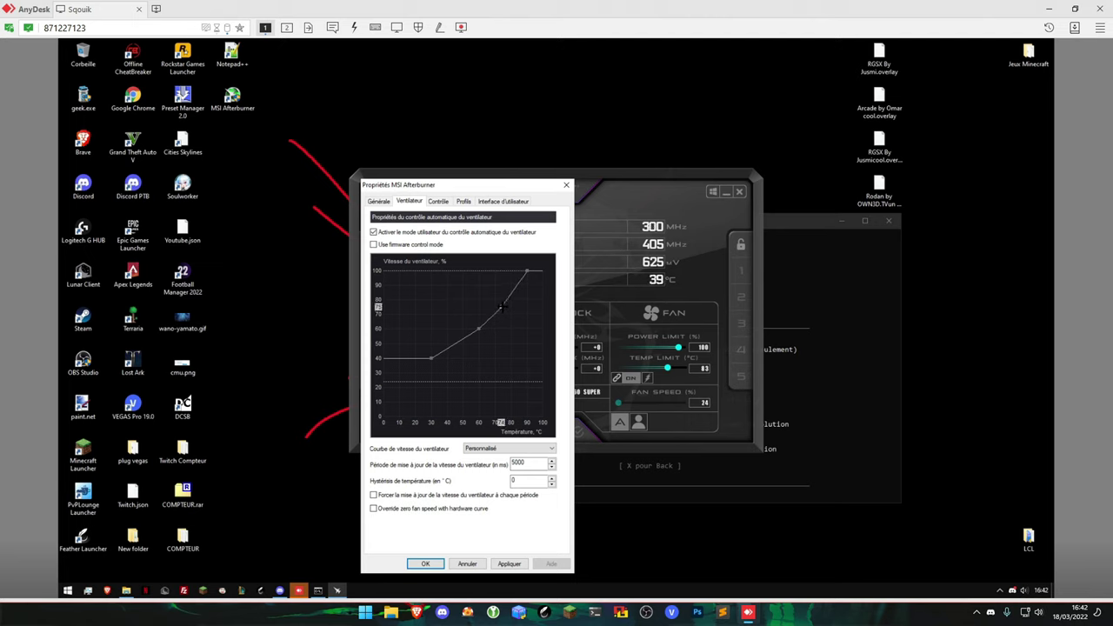
click(503, 306)
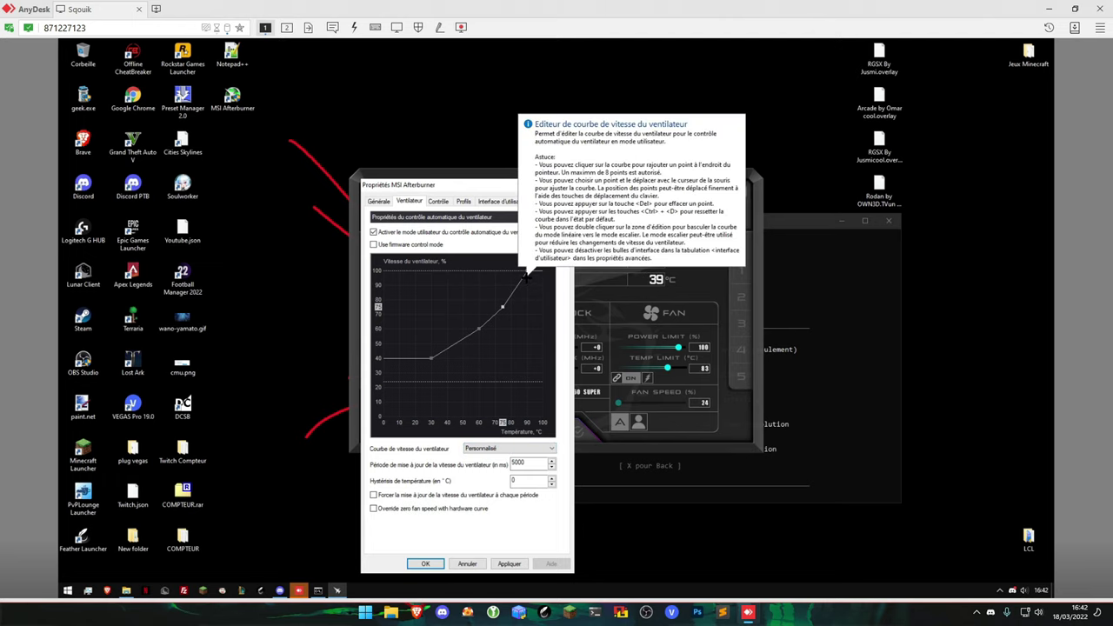
drag(526, 270, 510, 271)
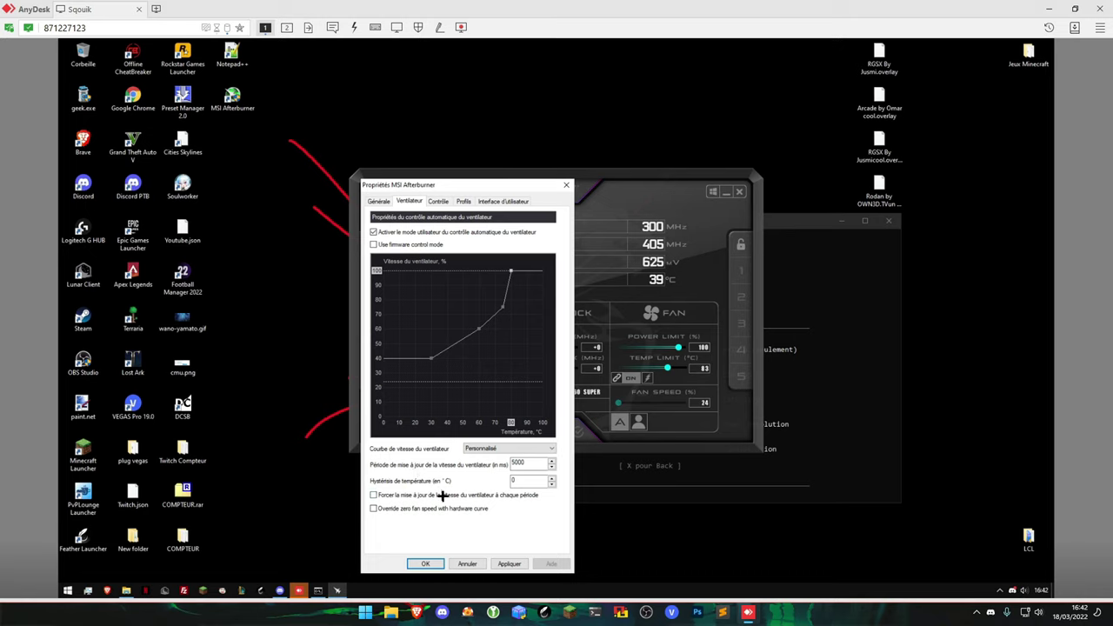
click(472, 494)
click(507, 565)
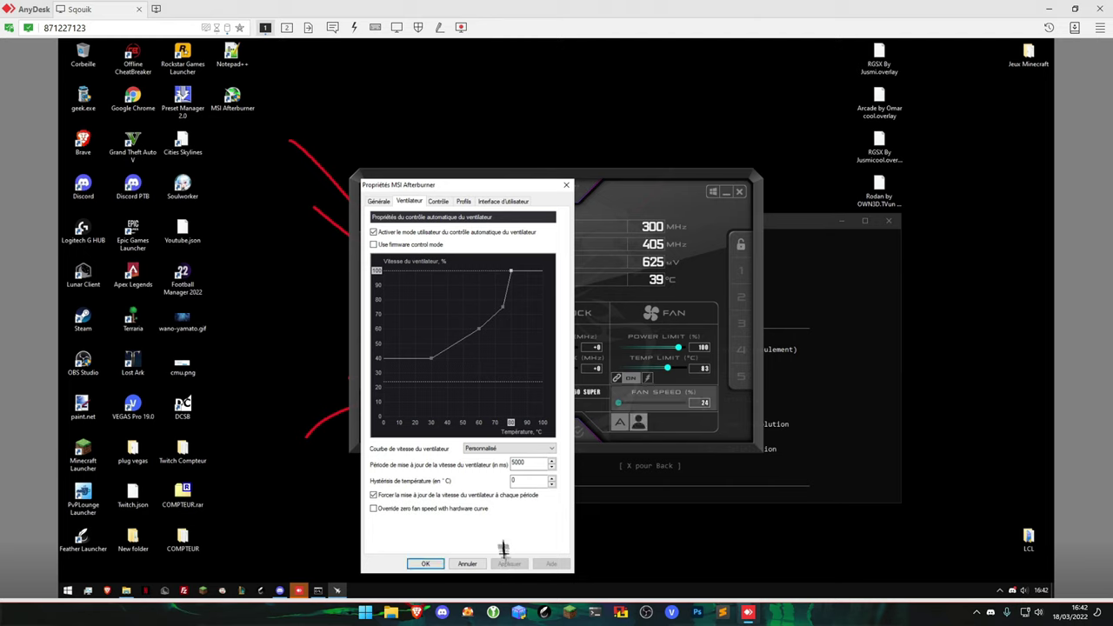
Confirm and close the Afterburner properties, and minimise the program to the notification area.
click(463, 201)
click(501, 201)
click(380, 202)
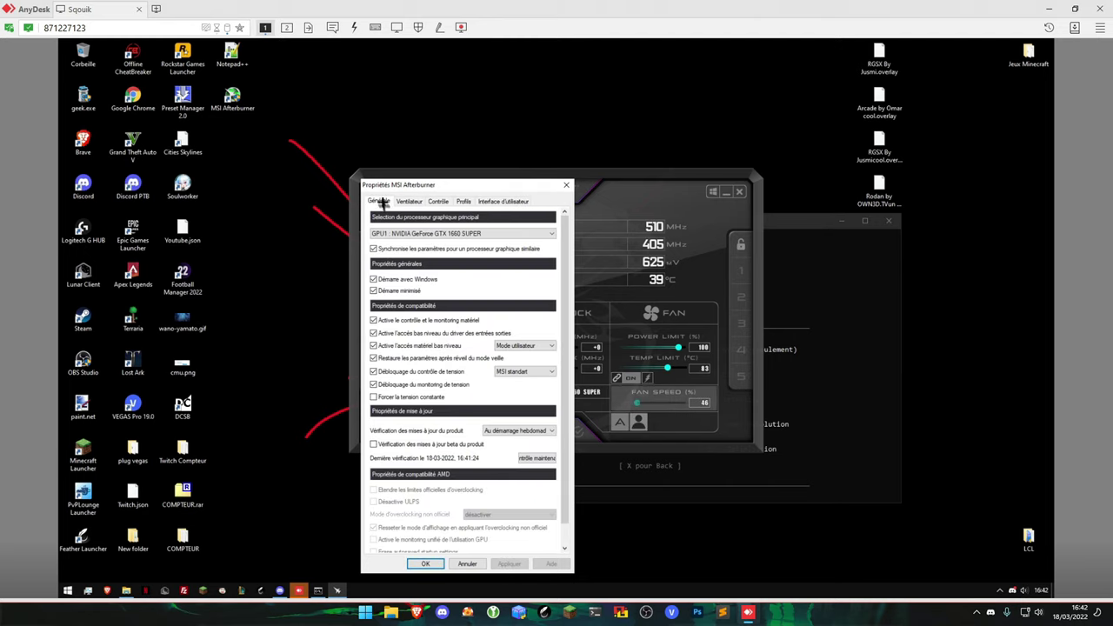
click(425, 563)
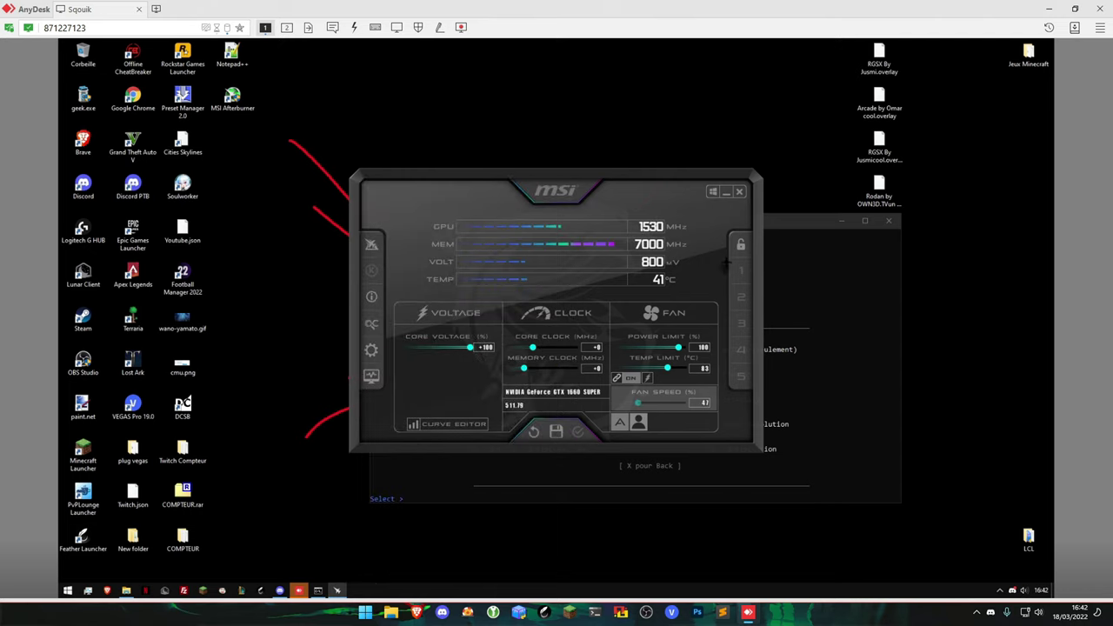
click(726, 191)
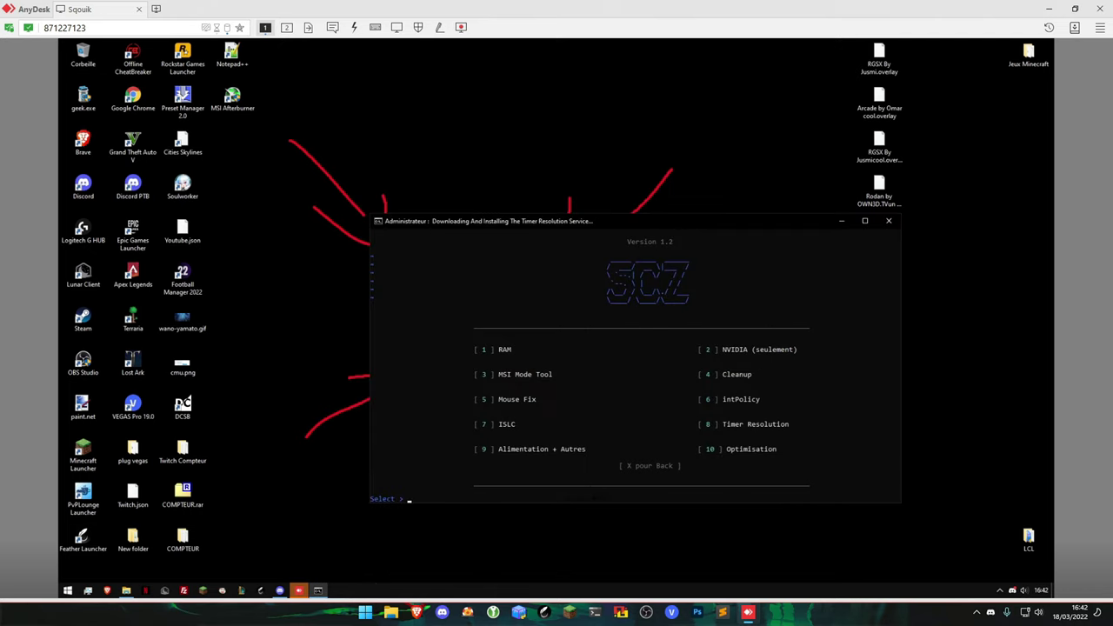
click(1000, 590)
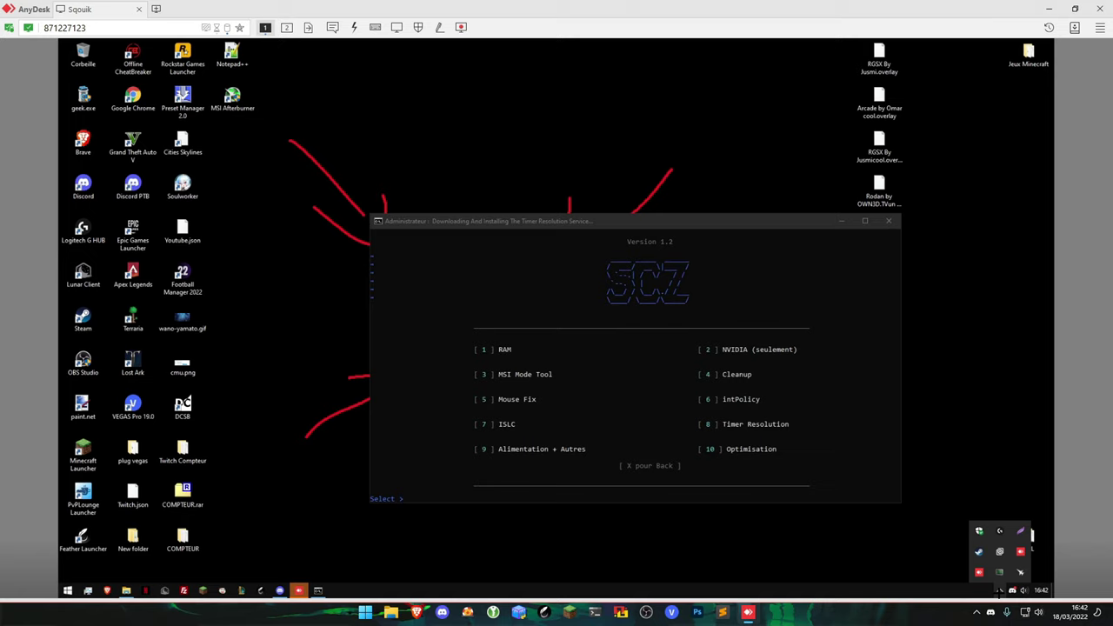
click(999, 590)
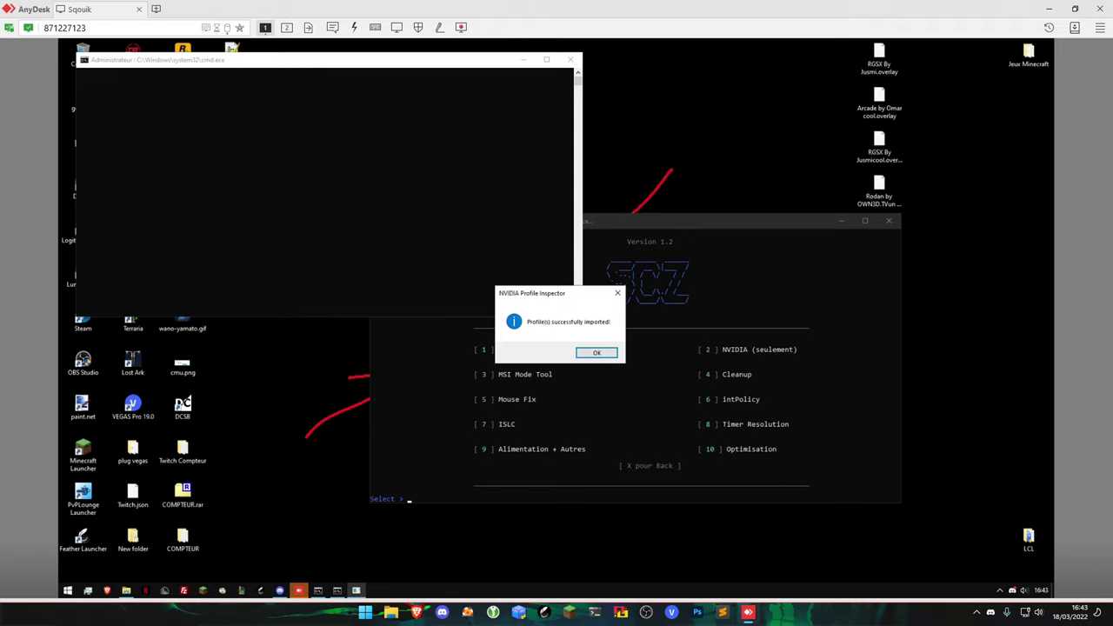
Acknowledge the NVIDIA Profile Inspector profile import and continue the script until its command window closes.
click(597, 352)
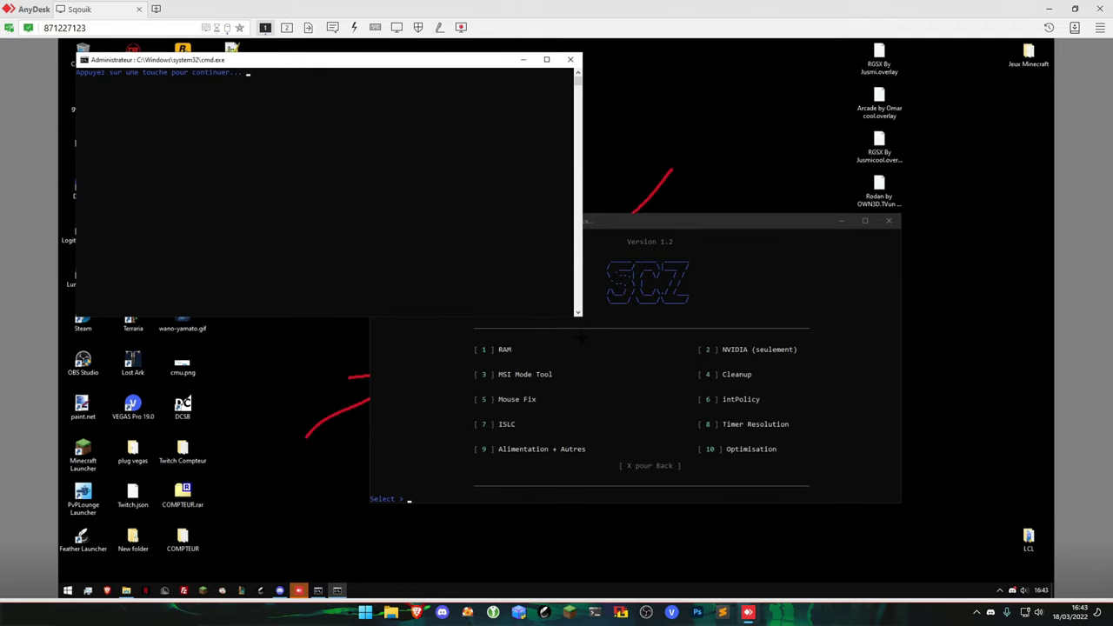
key(Return)
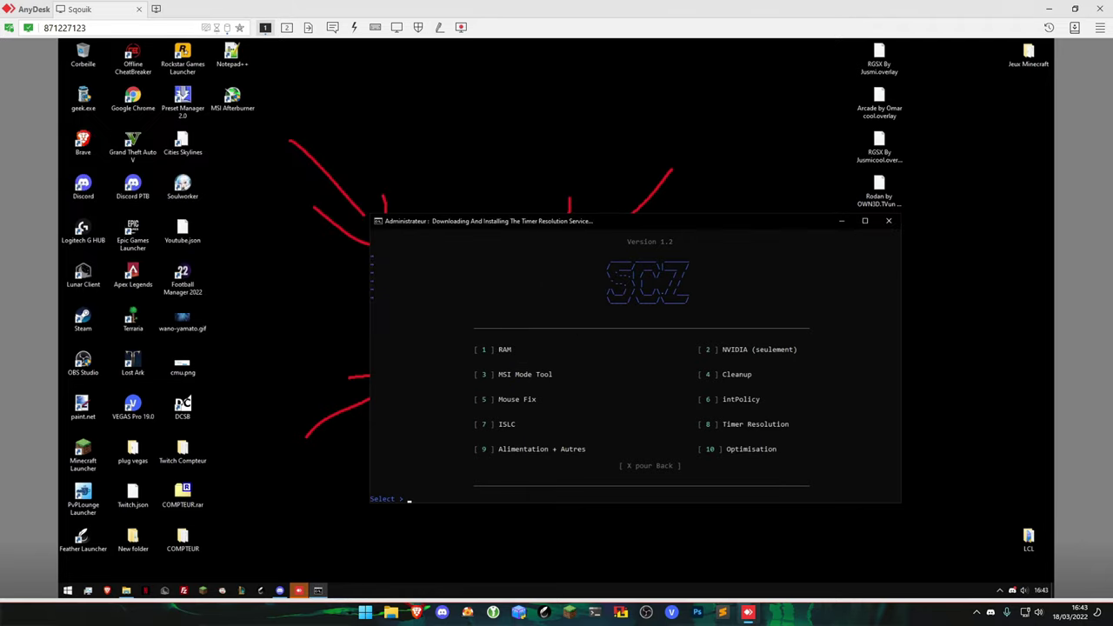
Restore Afterburner from the notification area and enable applying its overclocking settings at Windows startup.
click(999, 591)
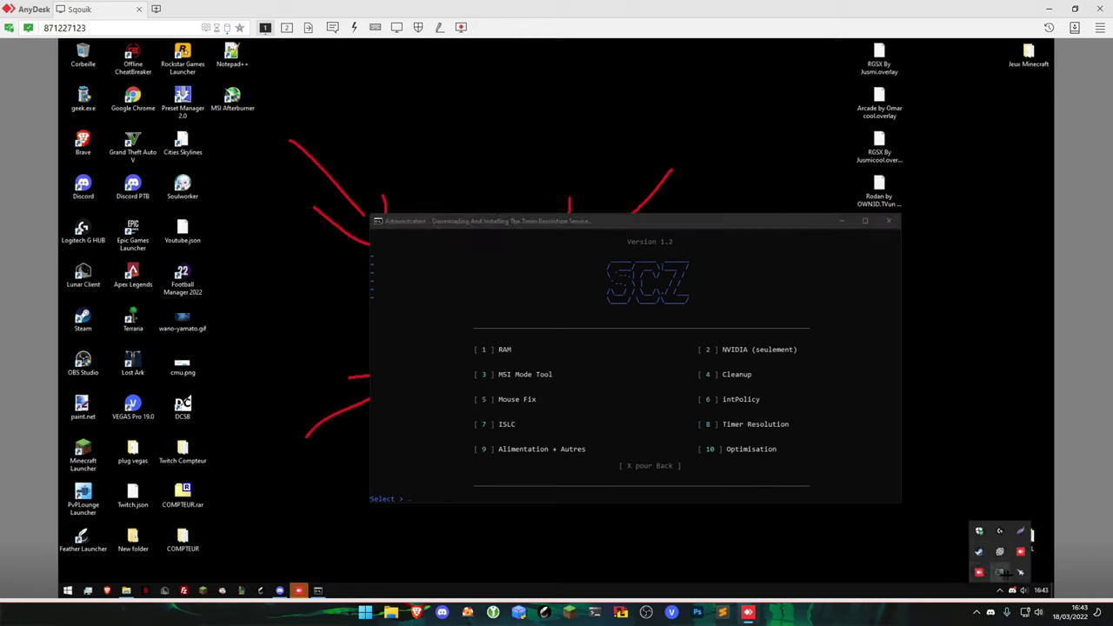
click(1020, 572)
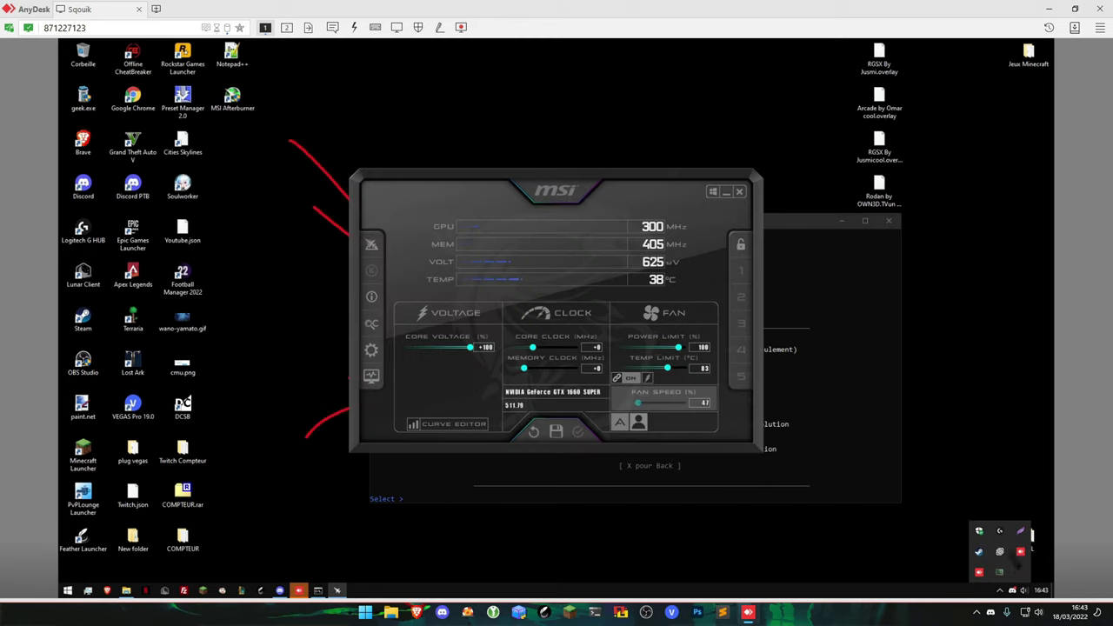
click(713, 192)
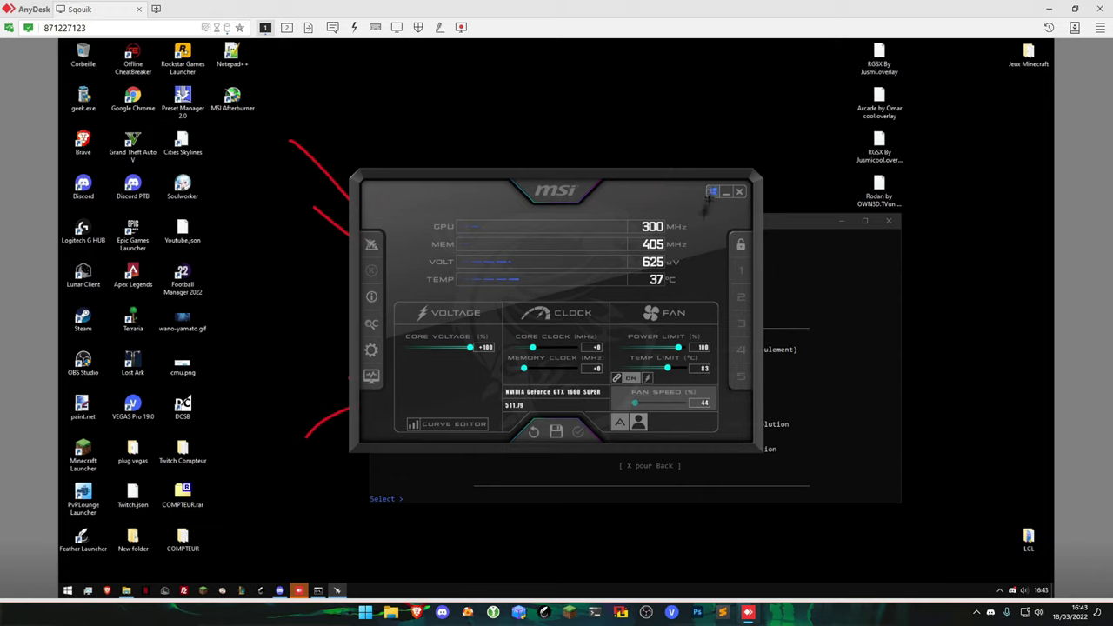
Set the Afterburner interface skin to Par défaut, apply it, and confirm the properties.
click(372, 348)
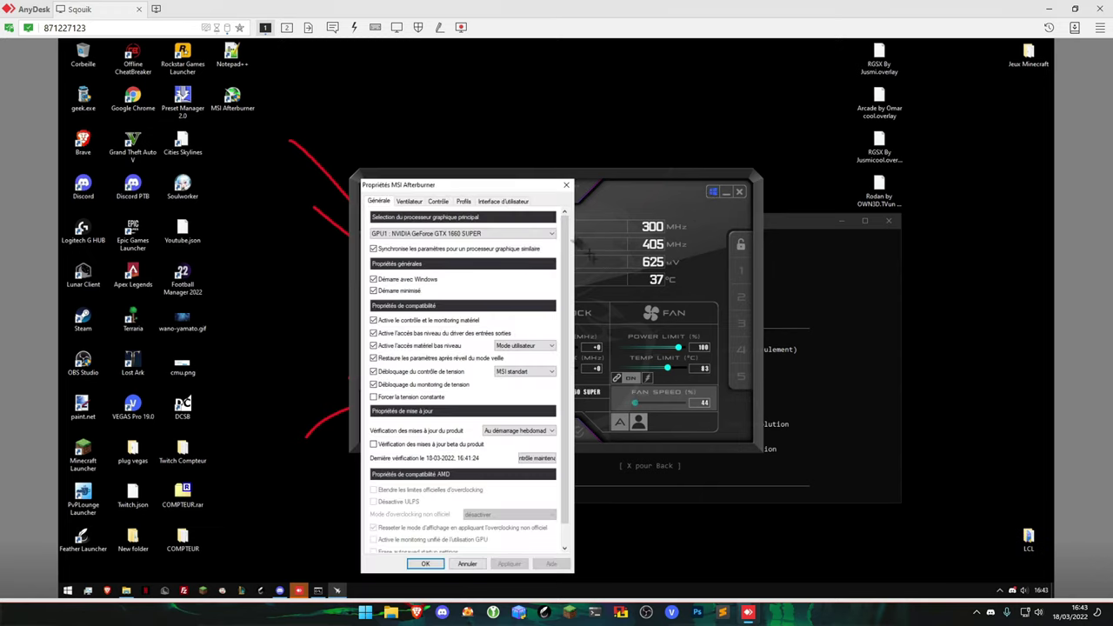
click(503, 200)
click(456, 355)
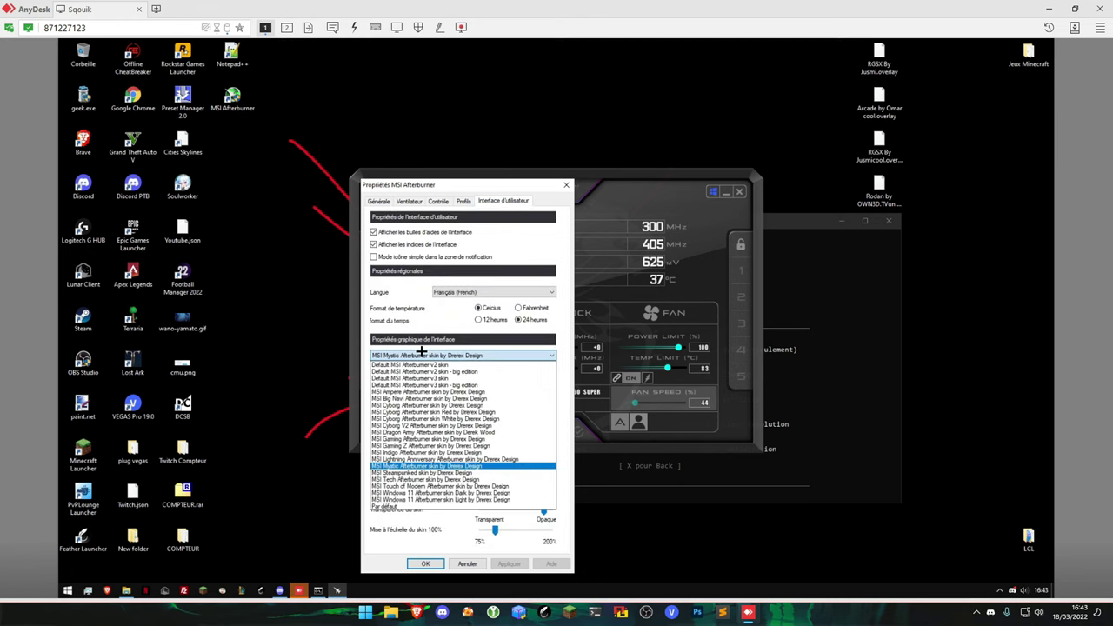
click(424, 507)
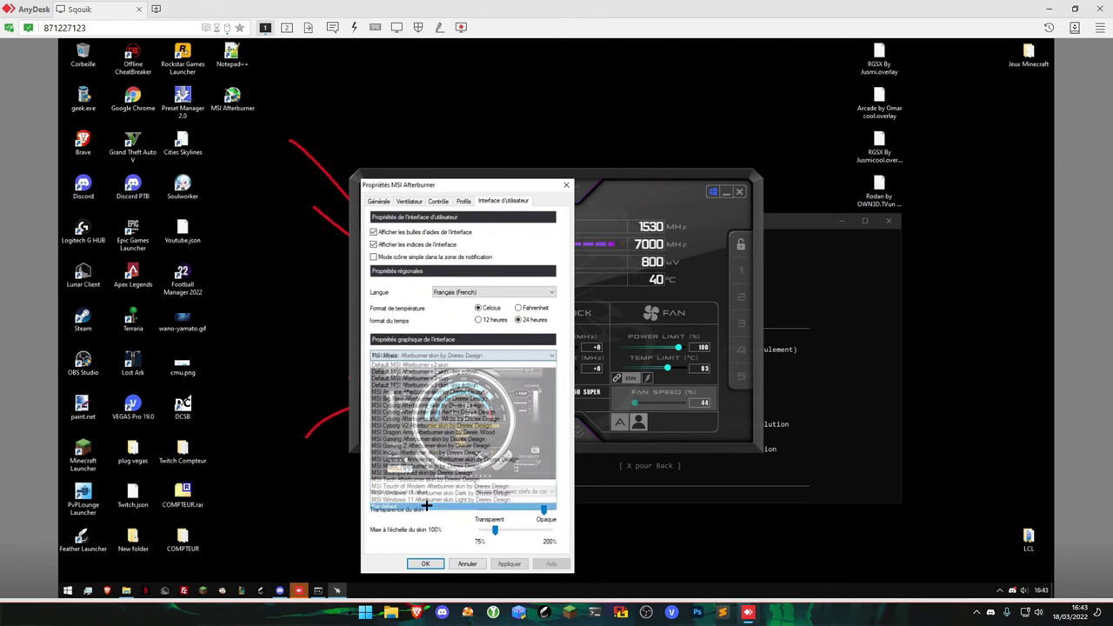
click(510, 563)
click(419, 563)
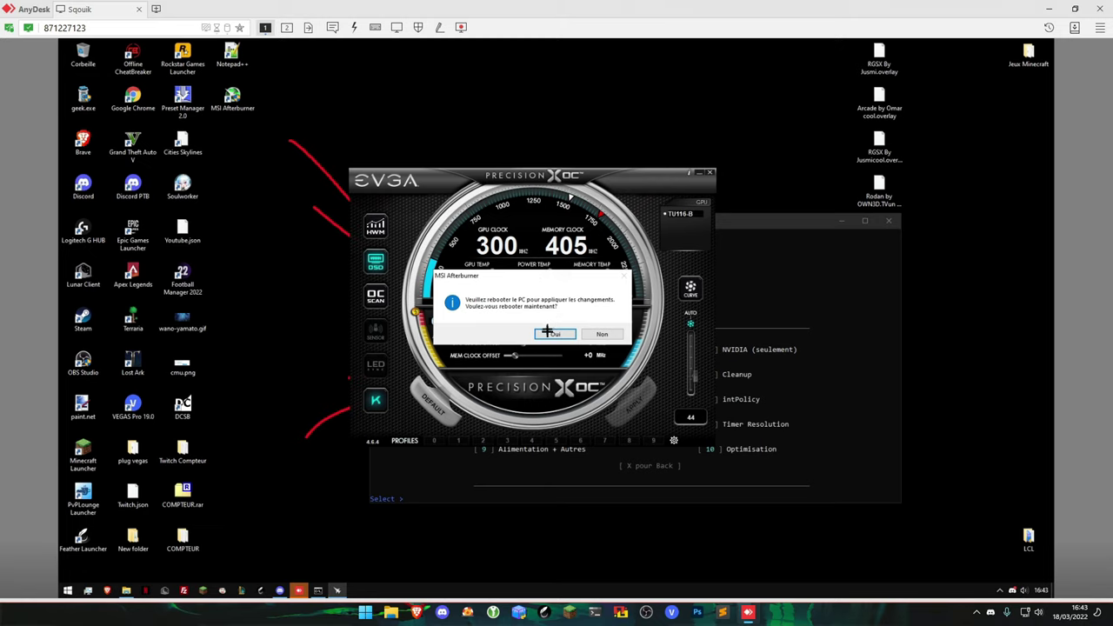
Accept the PC restart, reopen the SCZ folder from the desktop, and dismiss the Steam update window.
click(558, 335)
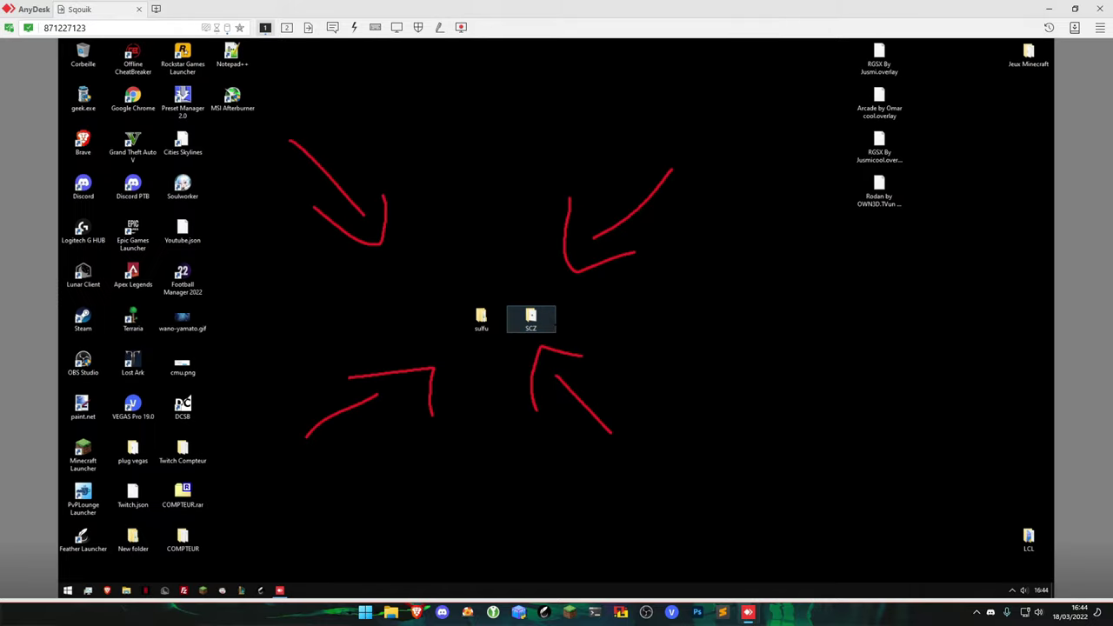
double_click(531, 318)
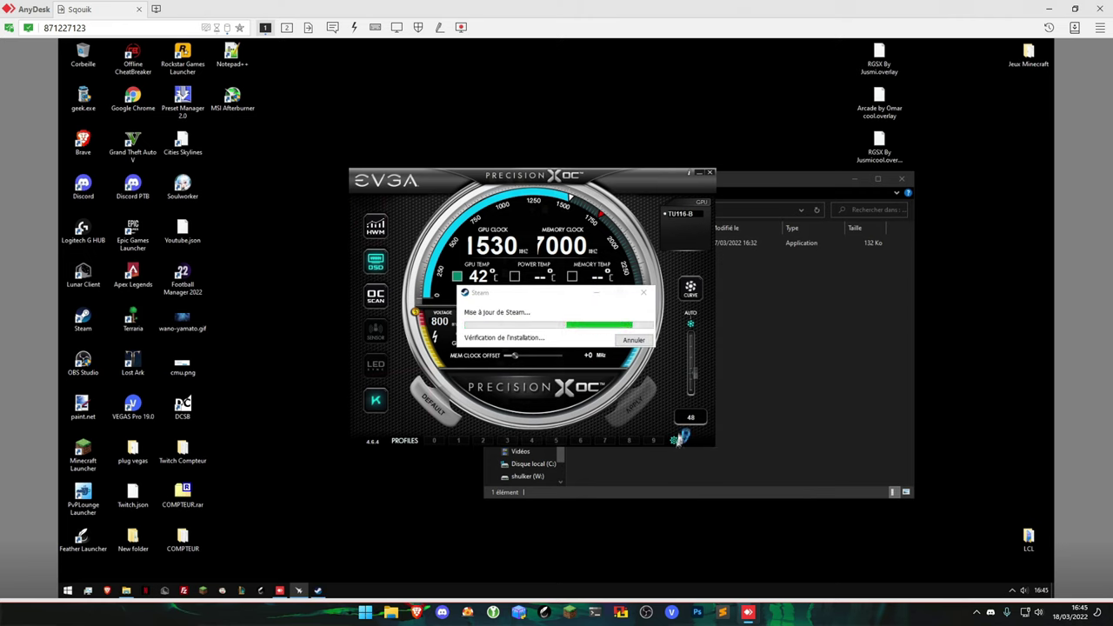
click(632, 296)
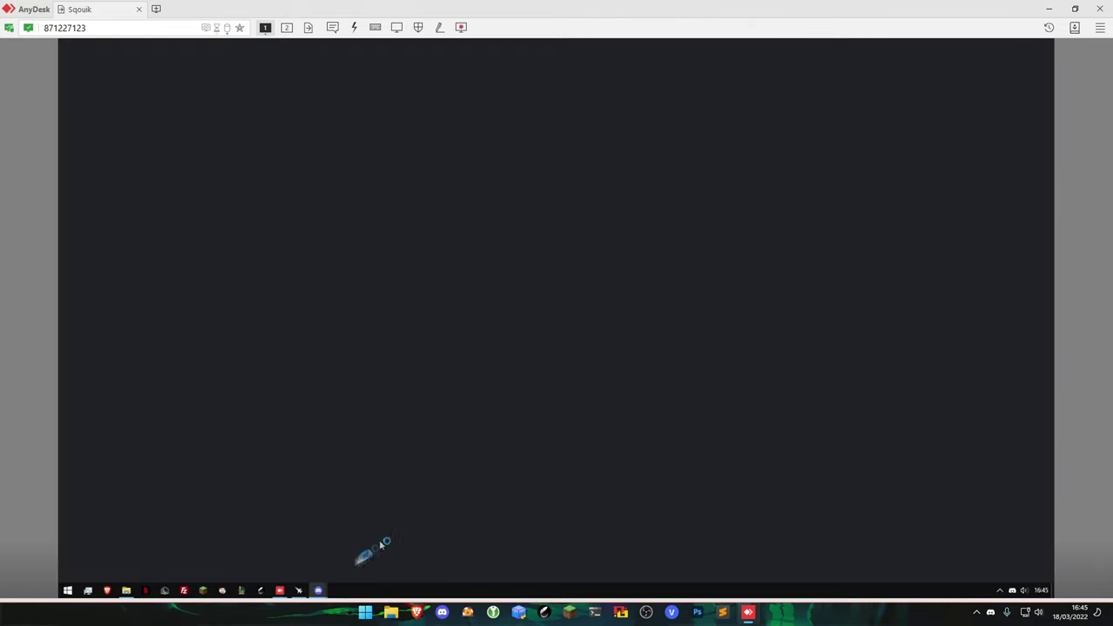
Set the Afterburner interface skin to MSI Mystic Afterburner skin by Drerex Design, and apply and confirm it.
mouse_move(318, 590)
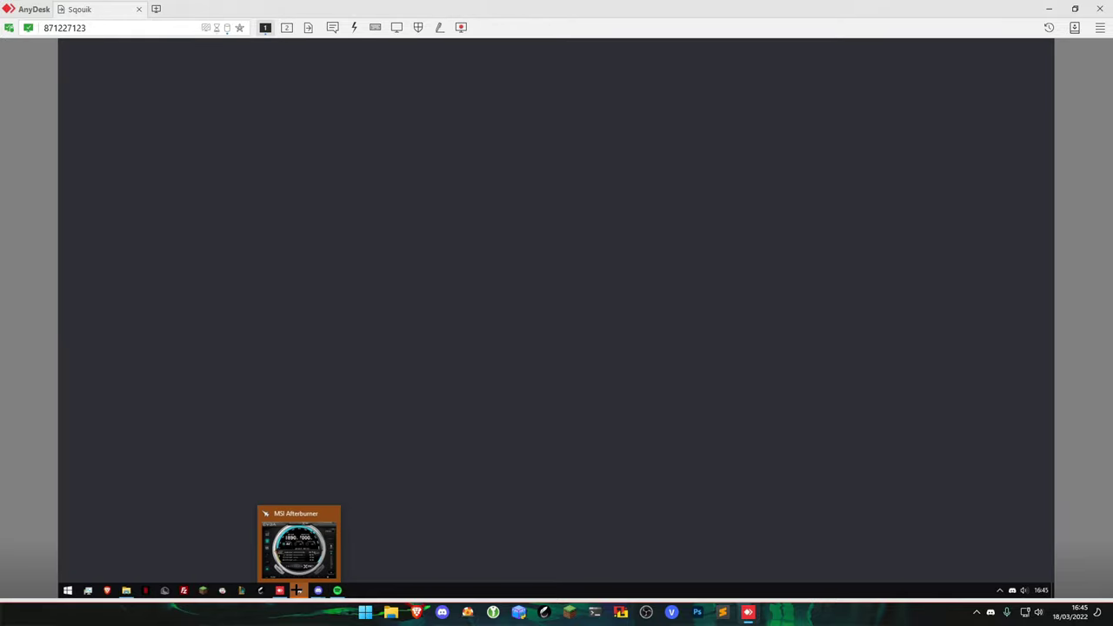
click(298, 591)
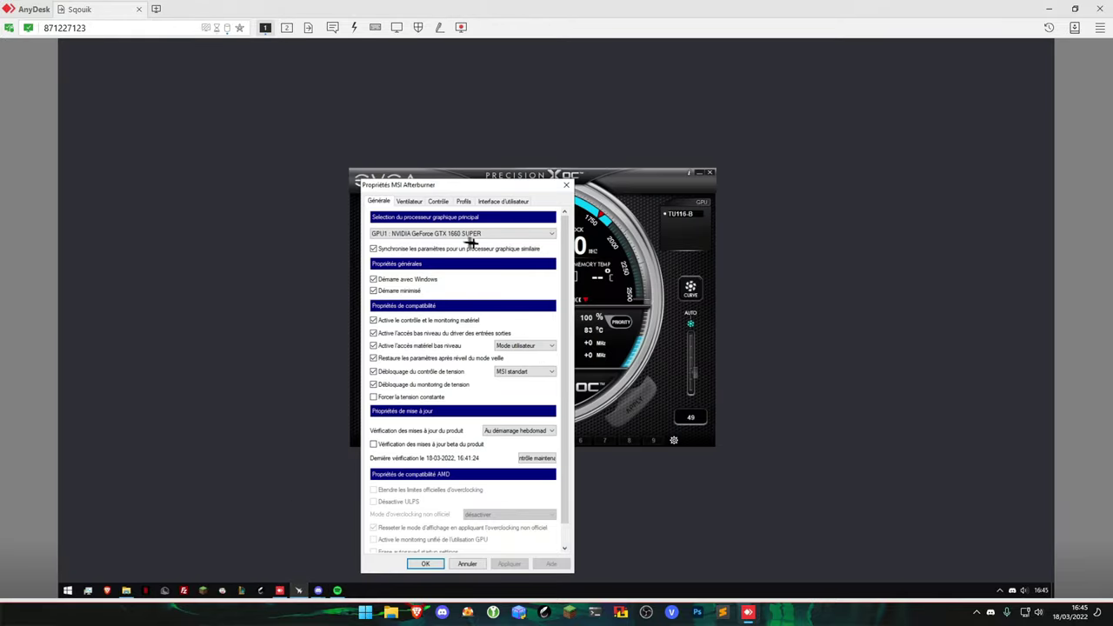
click(508, 201)
click(453, 347)
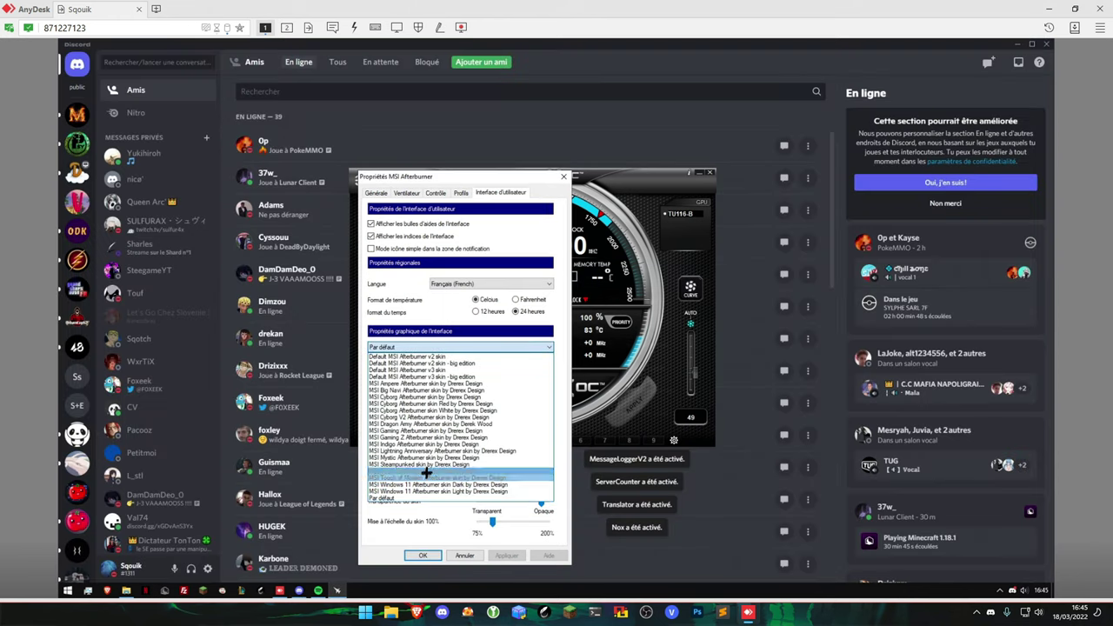
click(439, 457)
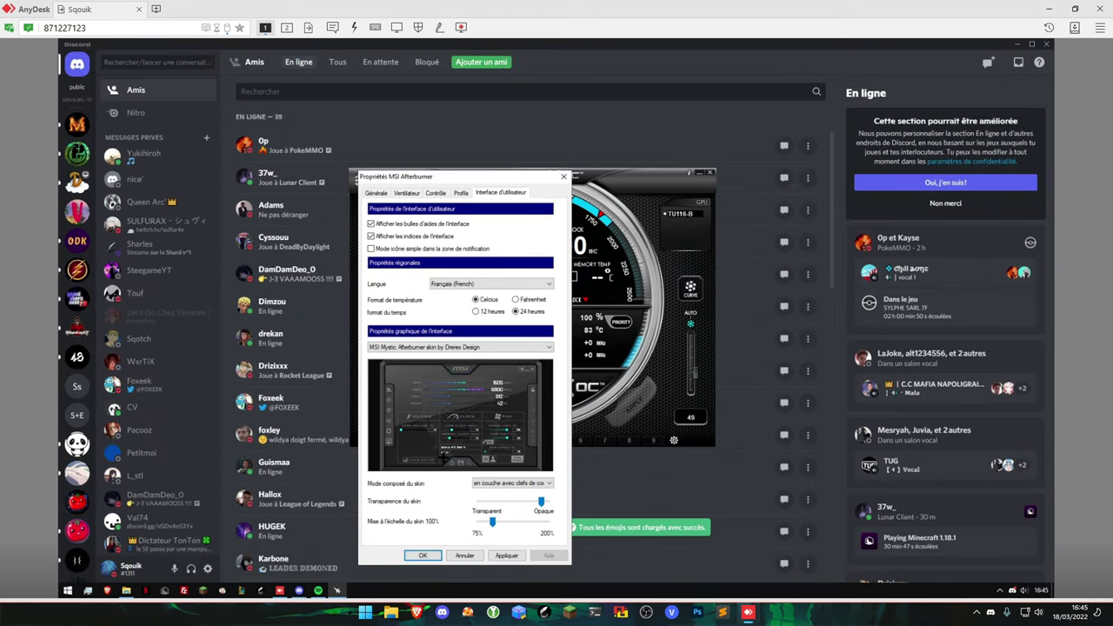
click(506, 555)
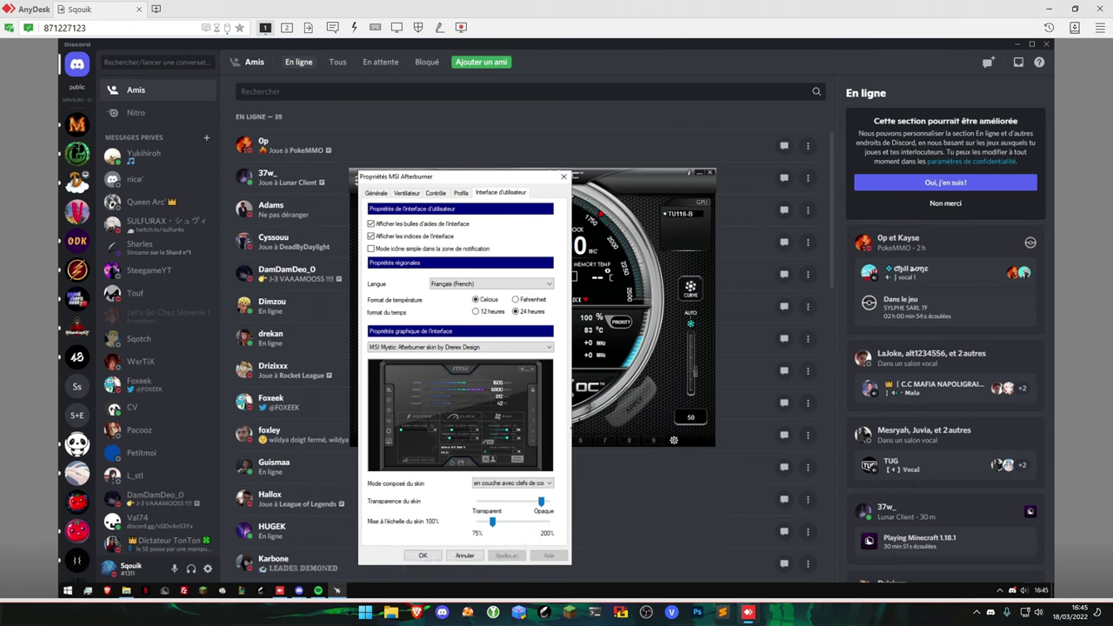
click(423, 555)
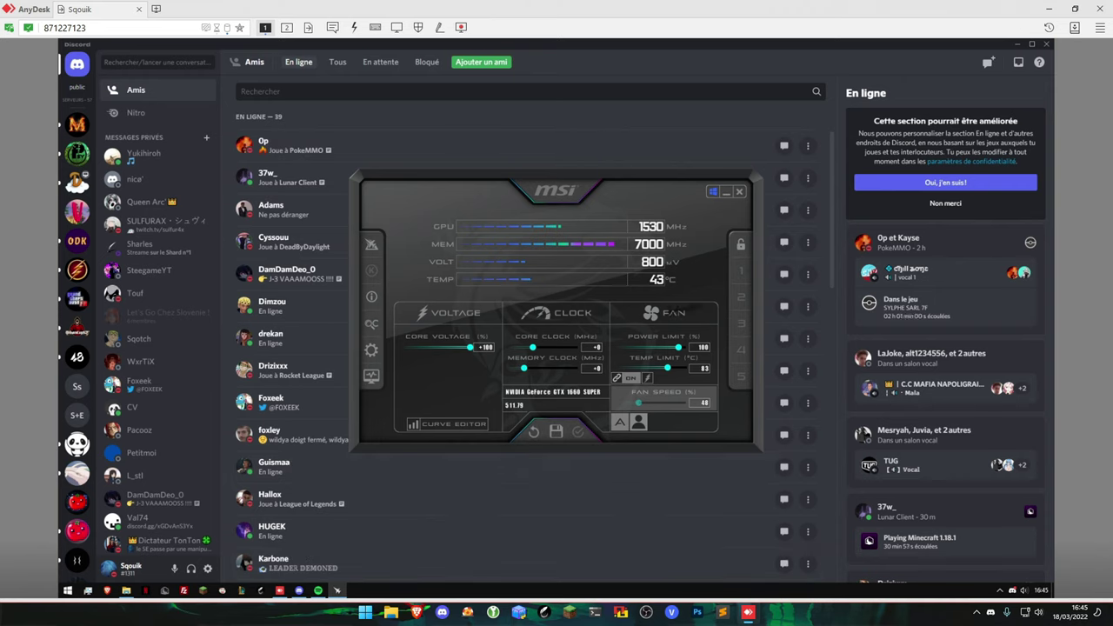
Minimise Discord and Afterburner, and run SCZ Optimizer.exe as administrator from the SCZ folder.
click(1016, 44)
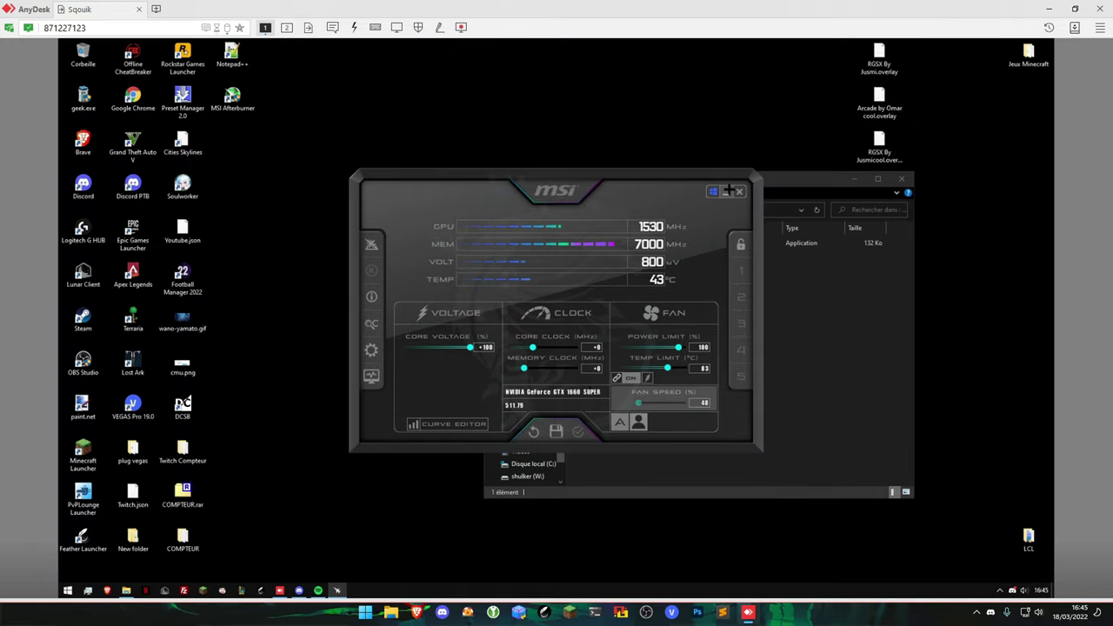
click(726, 190)
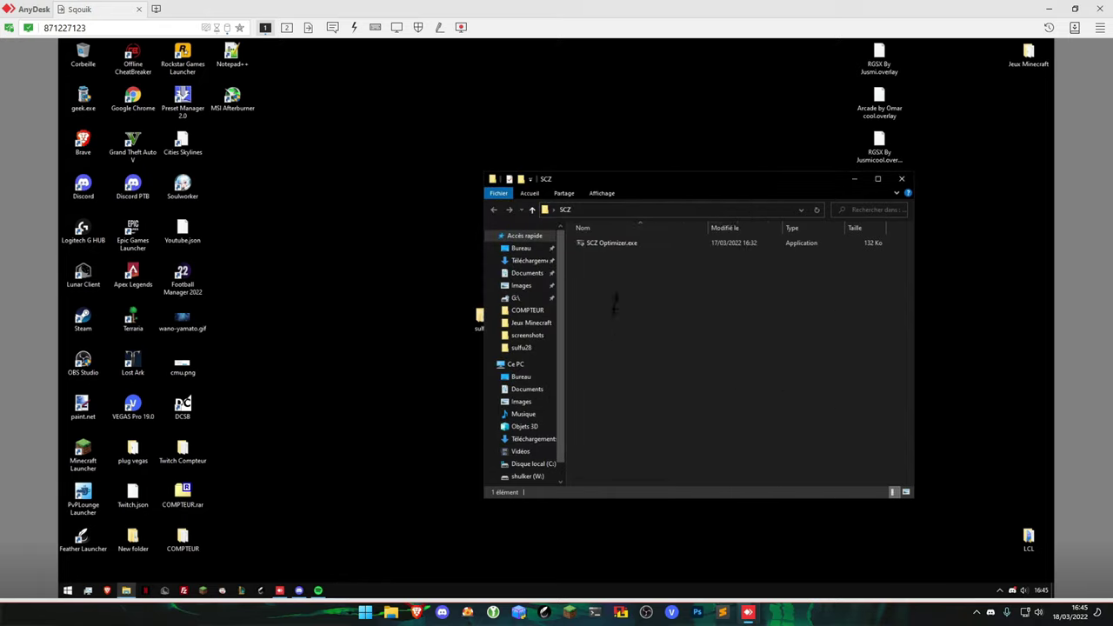
right_click(585, 244)
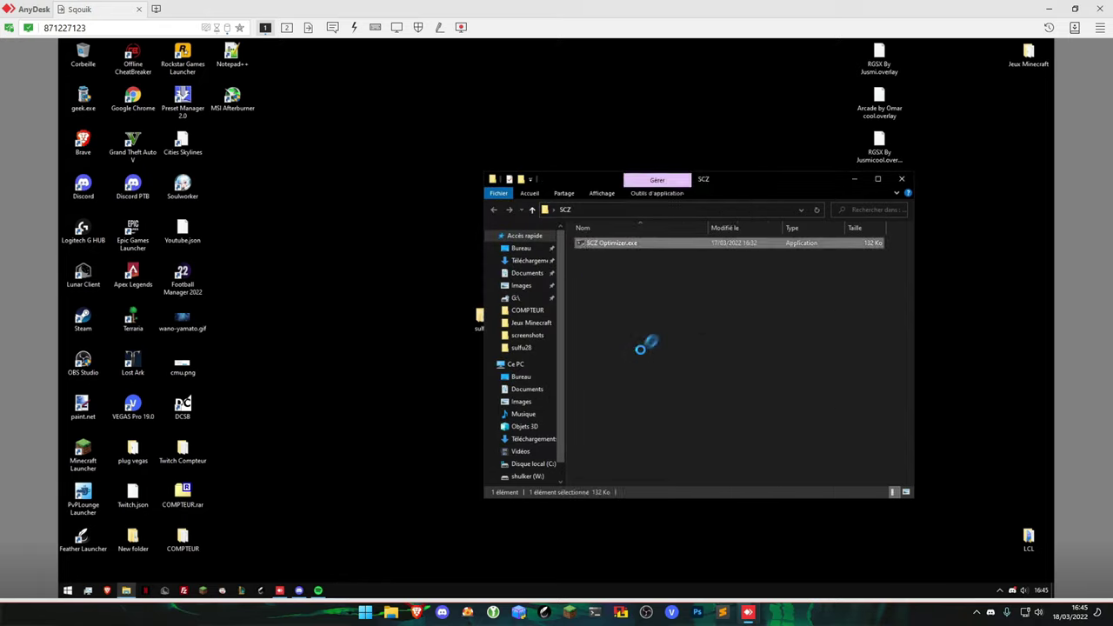
click(651, 260)
click(513, 385)
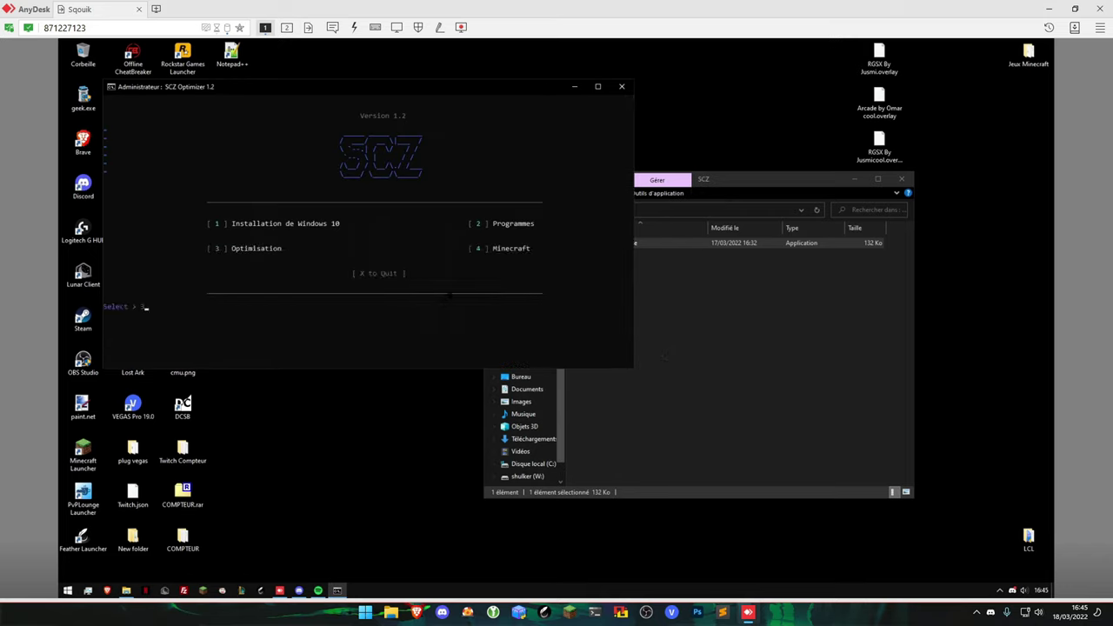
Run the temporary-file cleanup from SCZ Optimizer's Optimisation section, and continue past the pause in its command window.
key(Return)
text(1)
key(Return)
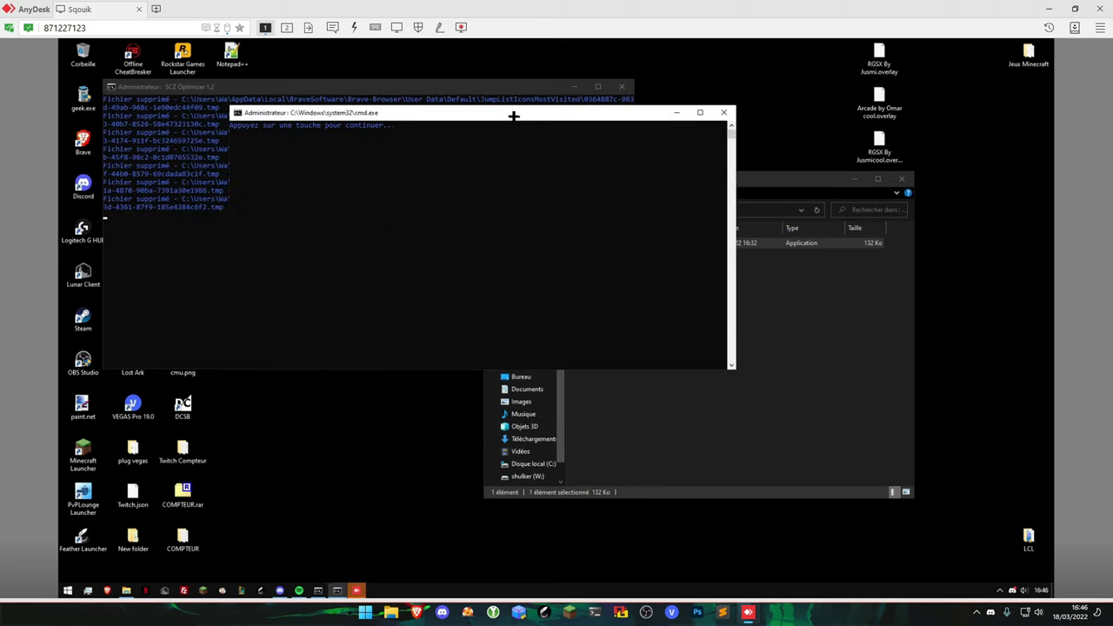
key(Return)
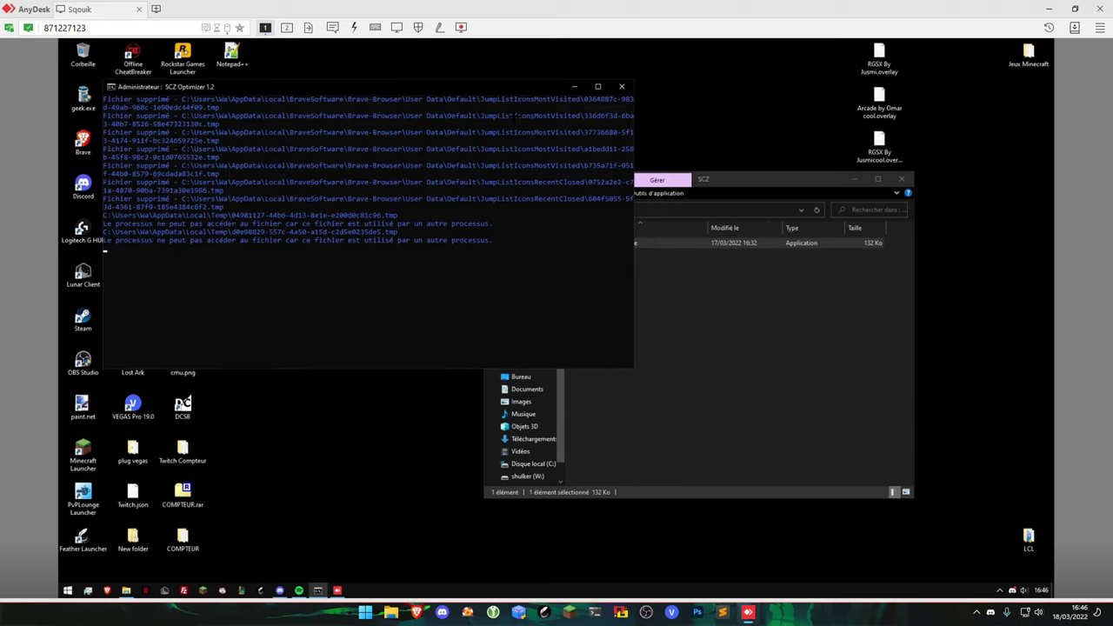
drag(574, 87, 558, 162)
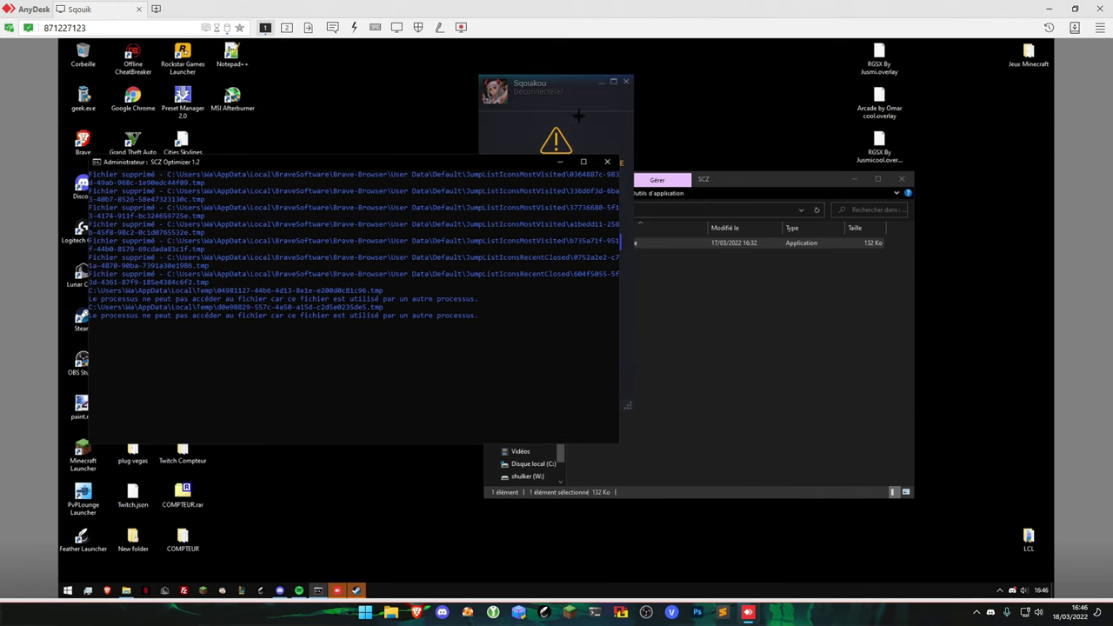
click(612, 81)
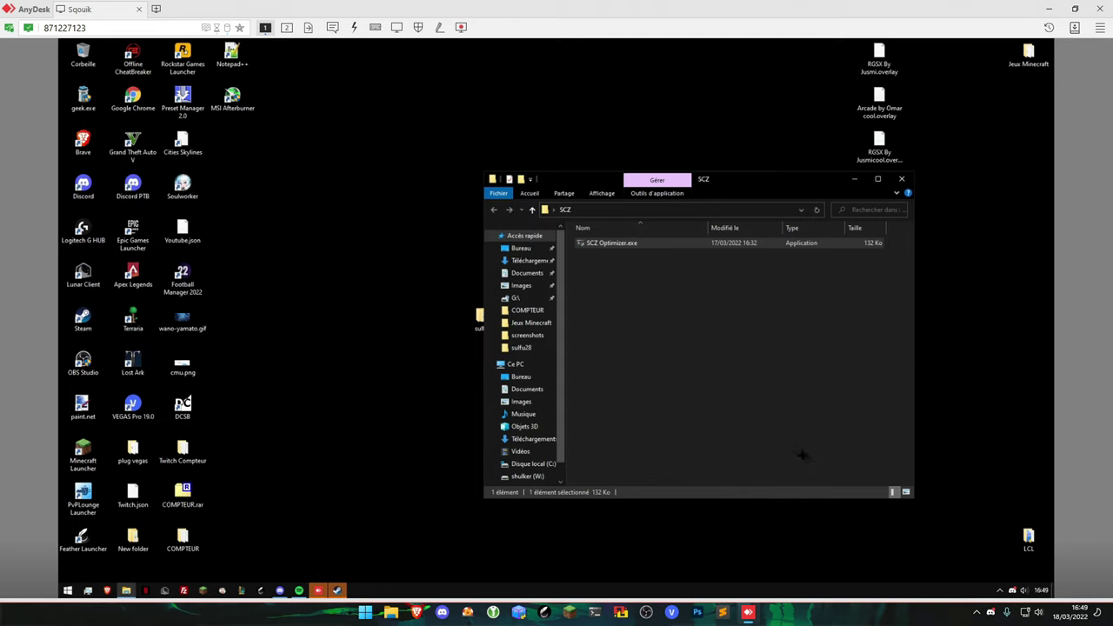
right_click(614, 248)
click(629, 259)
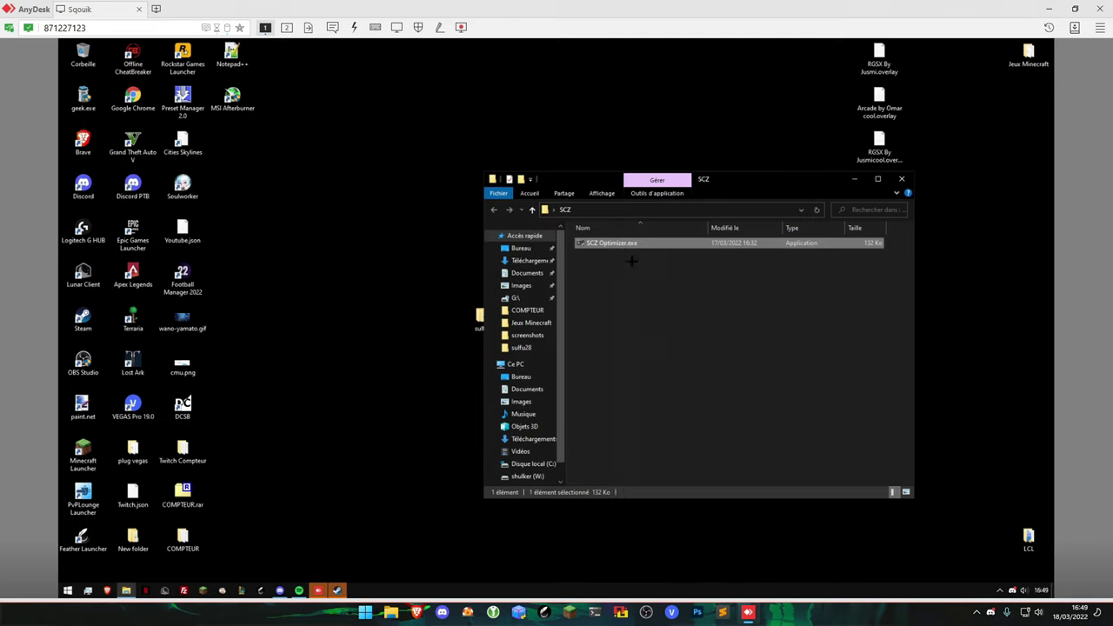
click(515, 385)
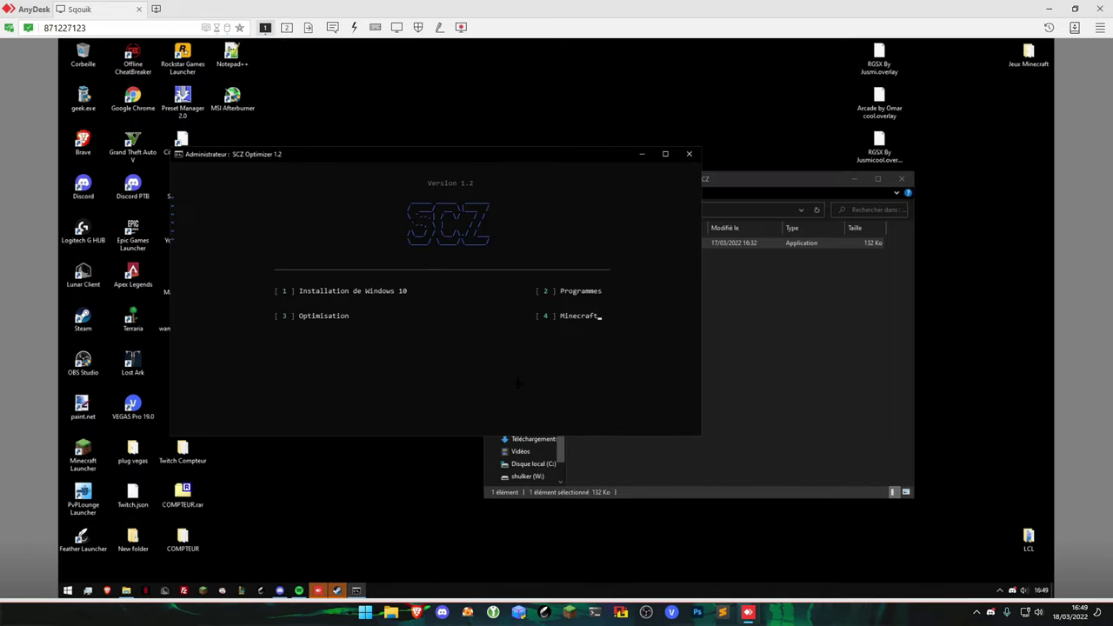
text(1)
key(Return)
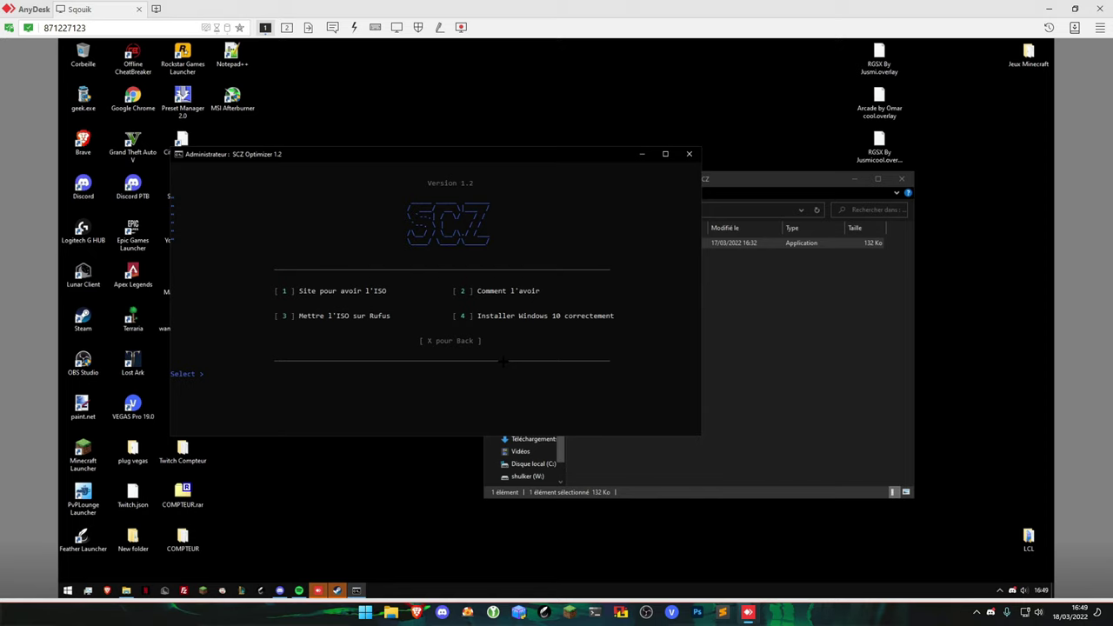
text(x)
key(Return)
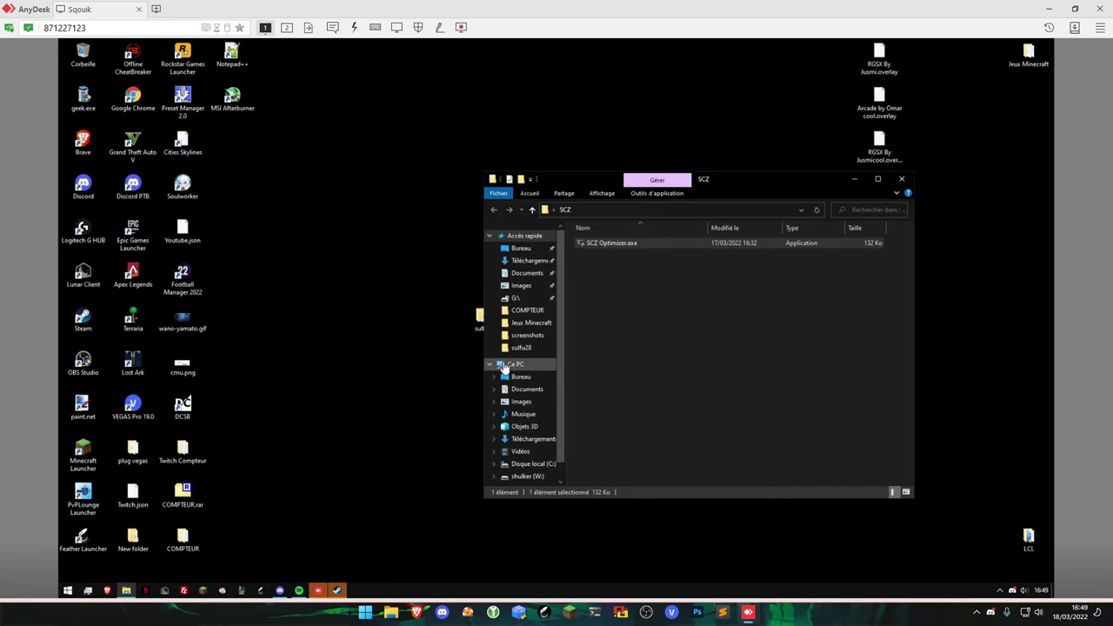
Run SCZ Optimizer.exe as administrator and go to the Dynamic FOV choices in its Minecraft section.
right_click(613, 243)
click(634, 258)
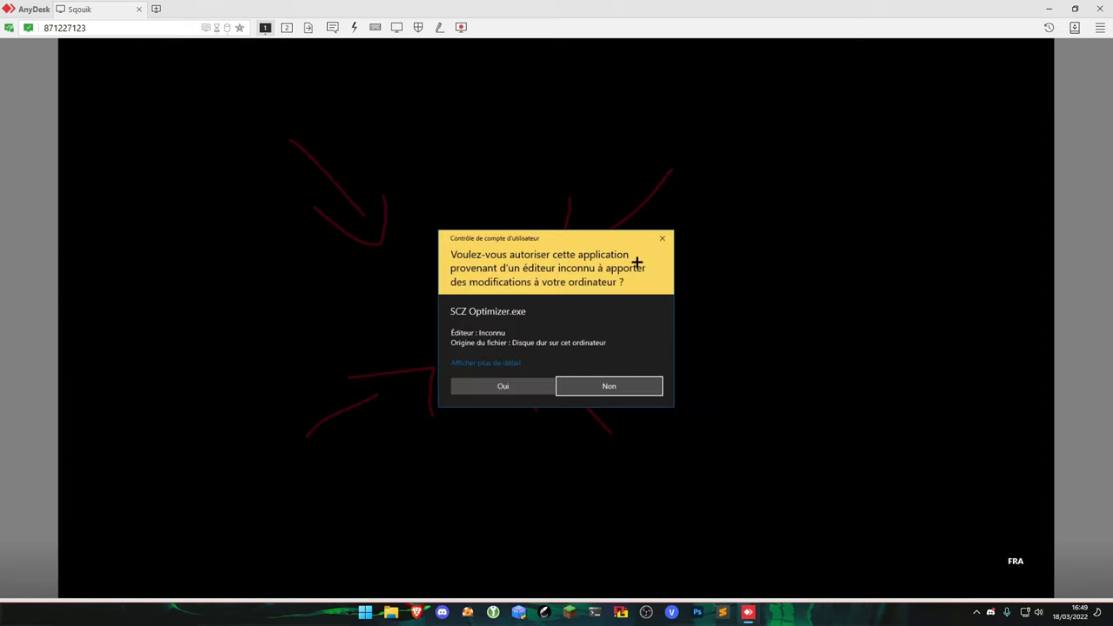
click(523, 387)
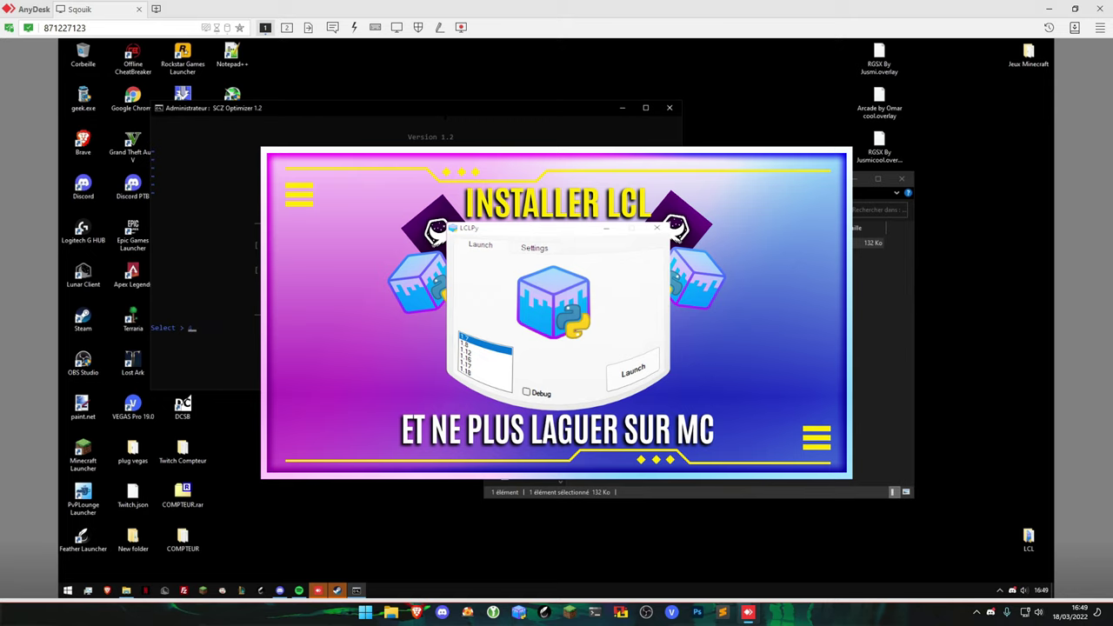
text(4)
key(Return)
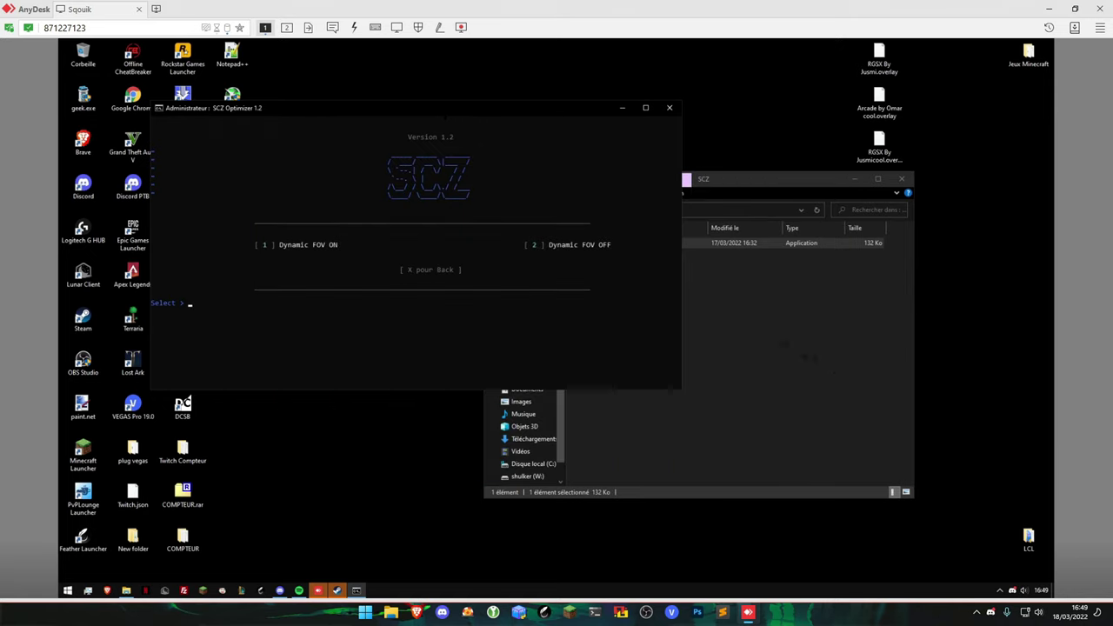
drag(418, 107, 499, 170)
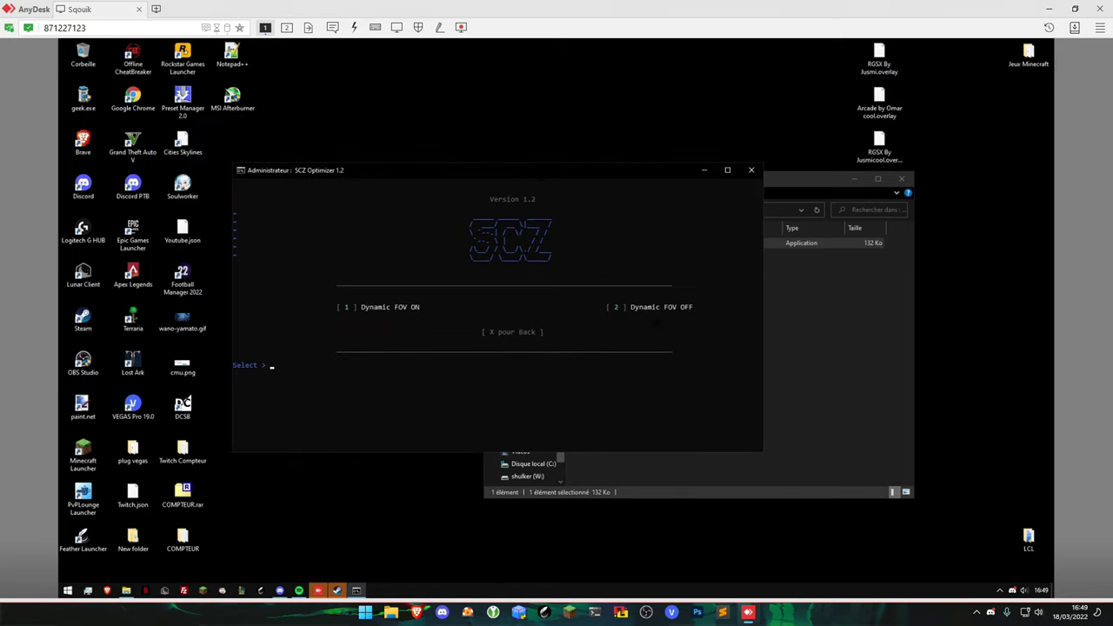
Start the LCL launcher from the desktop LCL folder, allow it to make changes, and close the folder.
double_click(1029, 539)
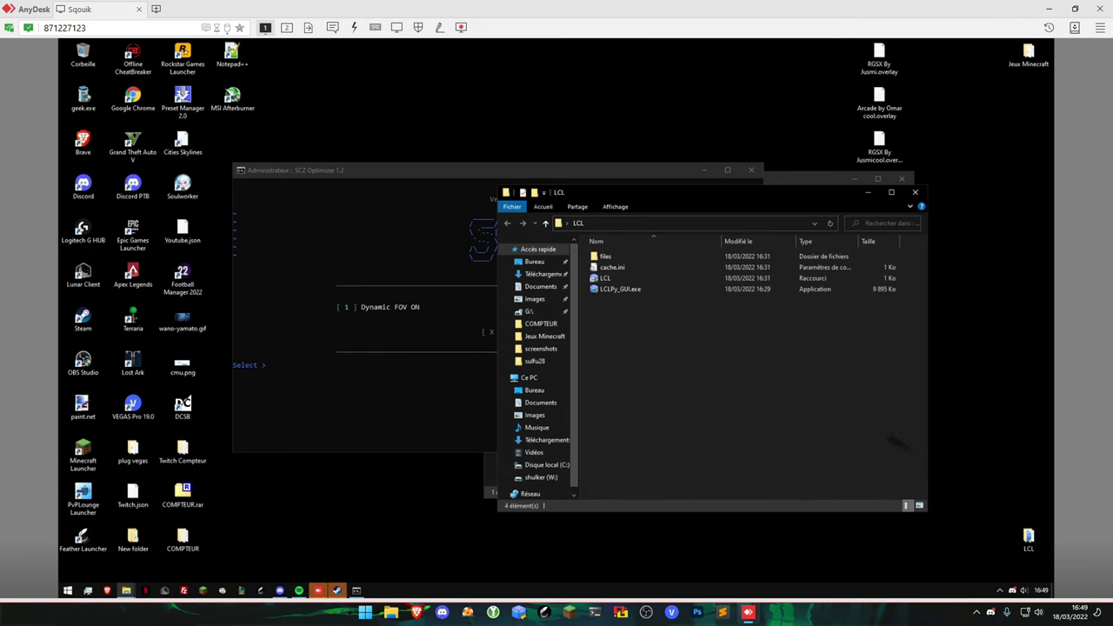
double_click(626, 279)
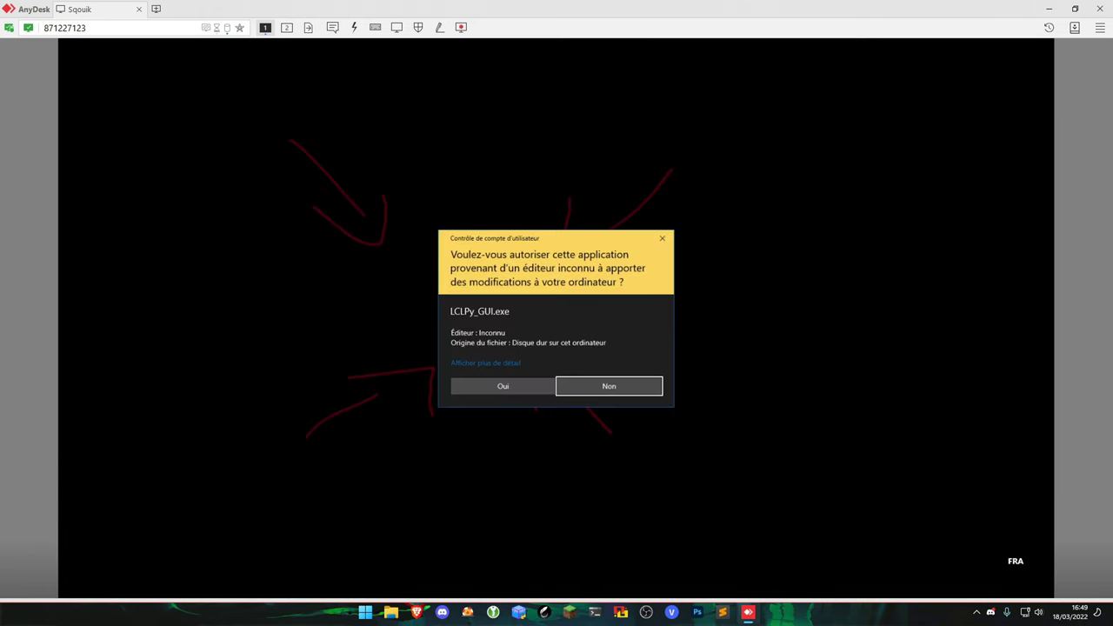
click(502, 386)
click(902, 179)
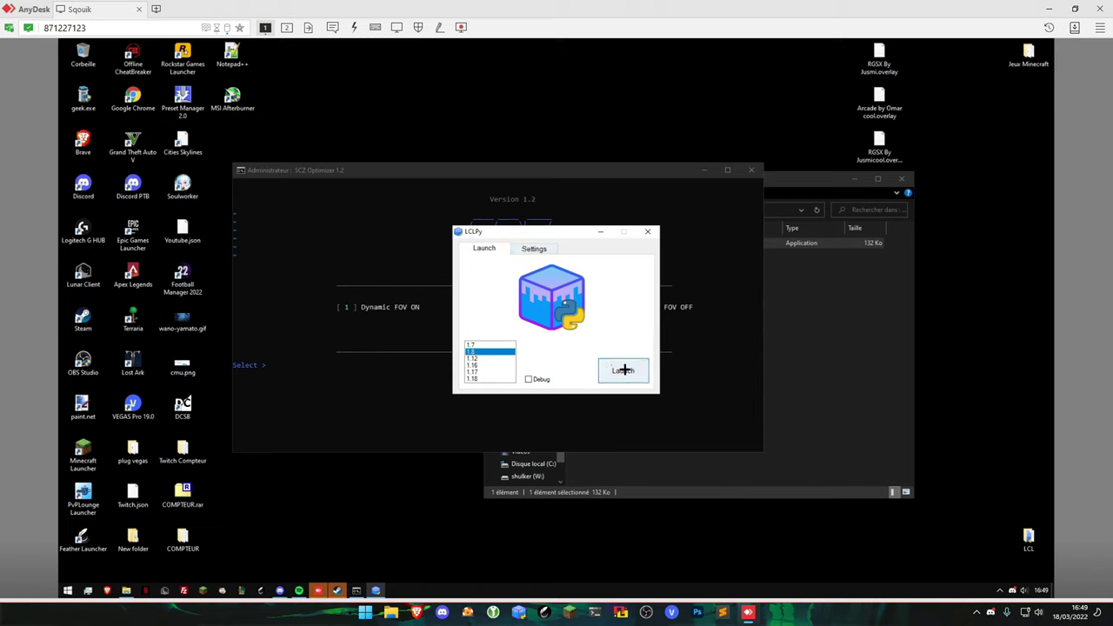
Launch Minecraft version 1.8 through LCLPy and open Lunar Client's video settings.
click(546, 248)
click(483, 249)
click(616, 368)
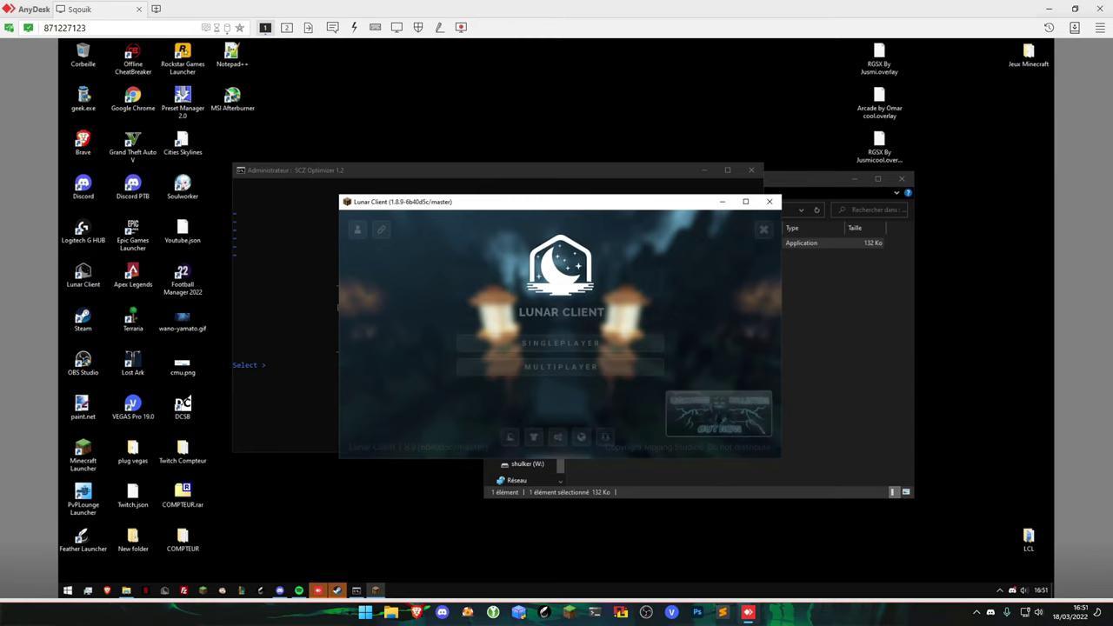
click(559, 432)
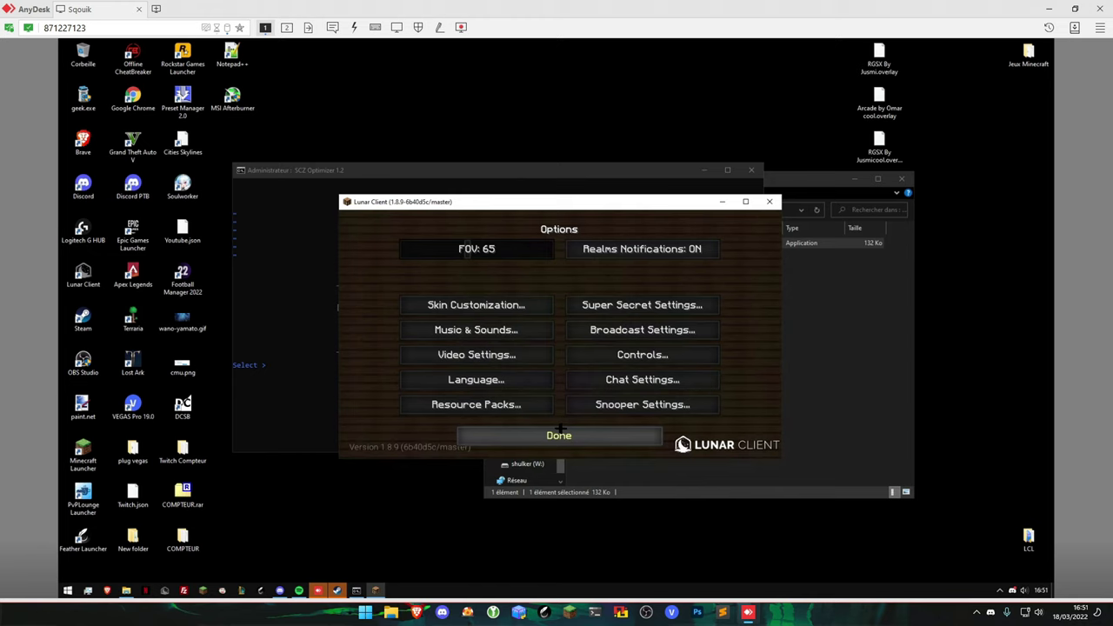
click(476, 355)
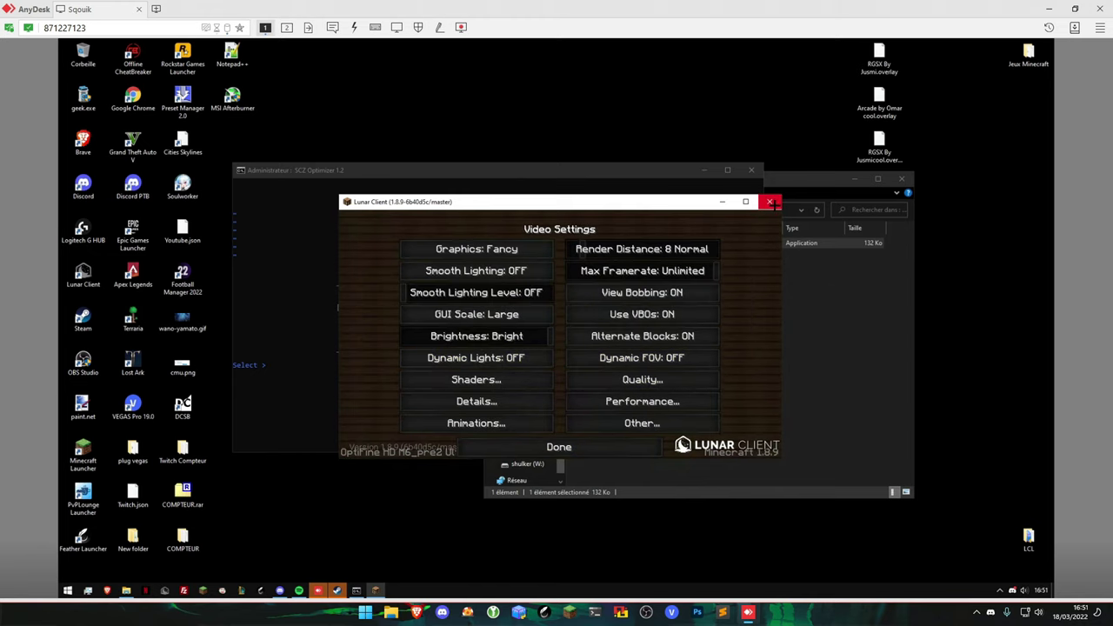
Close Lunar Client, run Options-DynamicFovOFF.bat as administrator with configuration 2 (1.8.9 with graphics card), and dismiss its closing message.
click(770, 202)
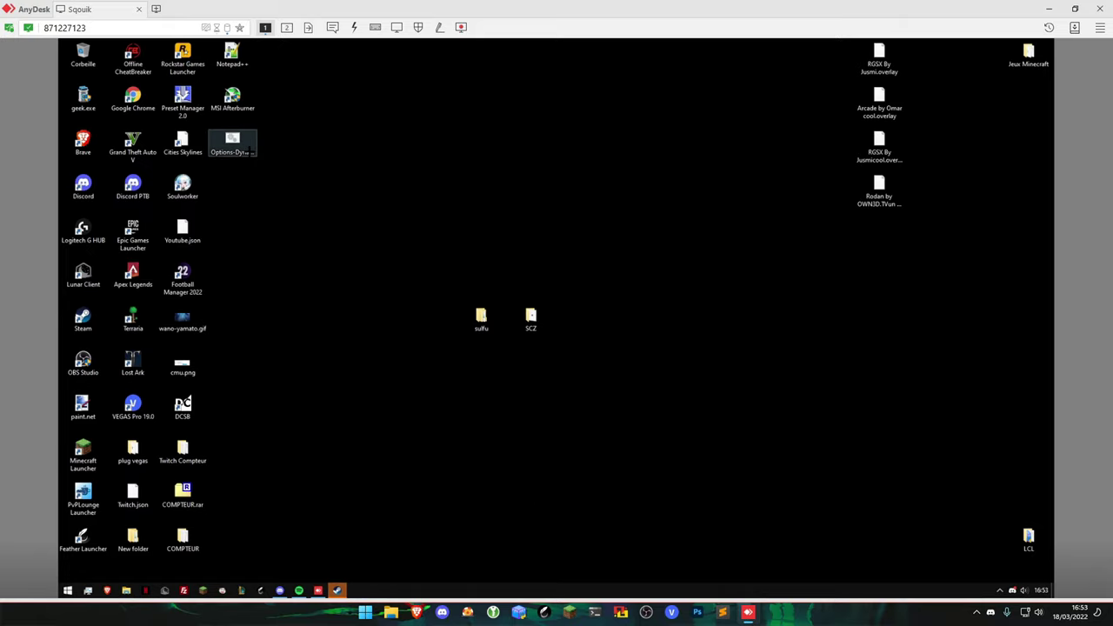
right_click(250, 153)
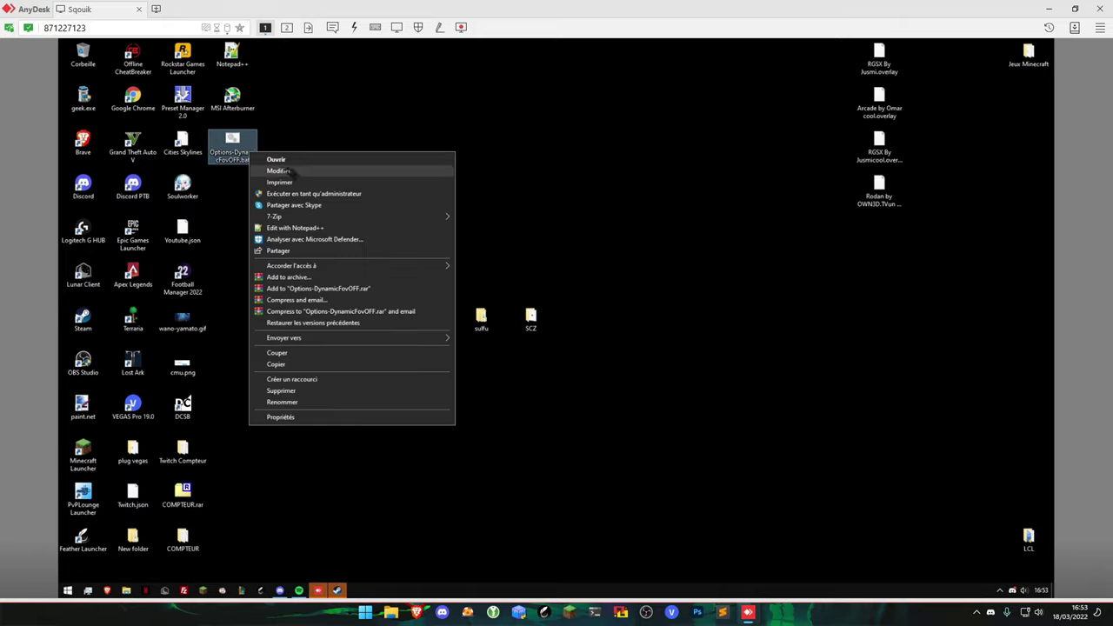
click(391, 193)
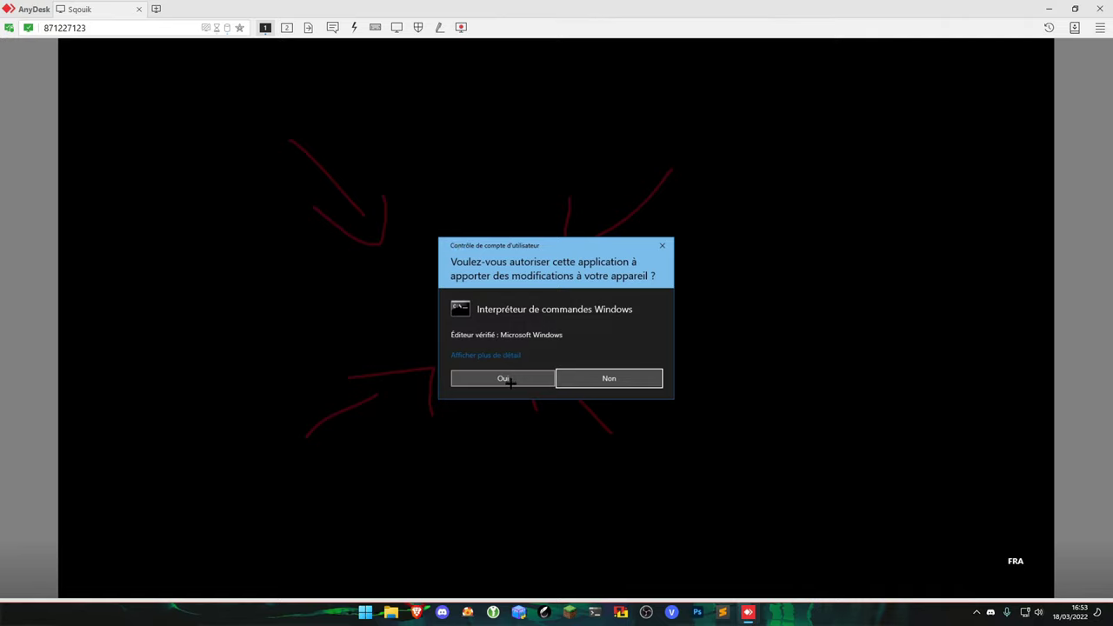
click(504, 379)
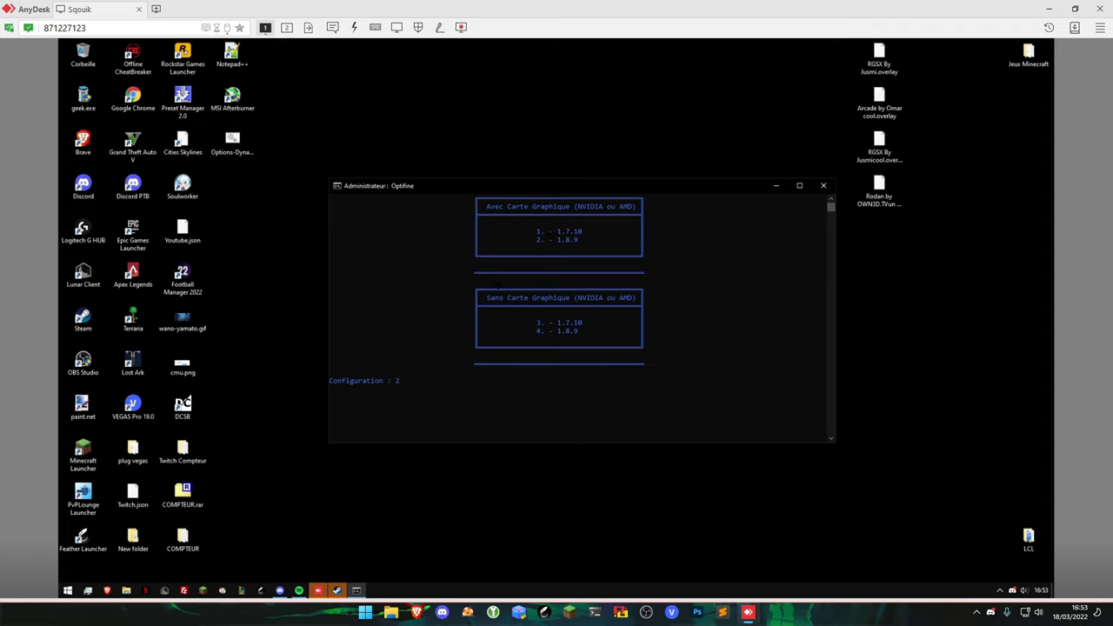
key(Return)
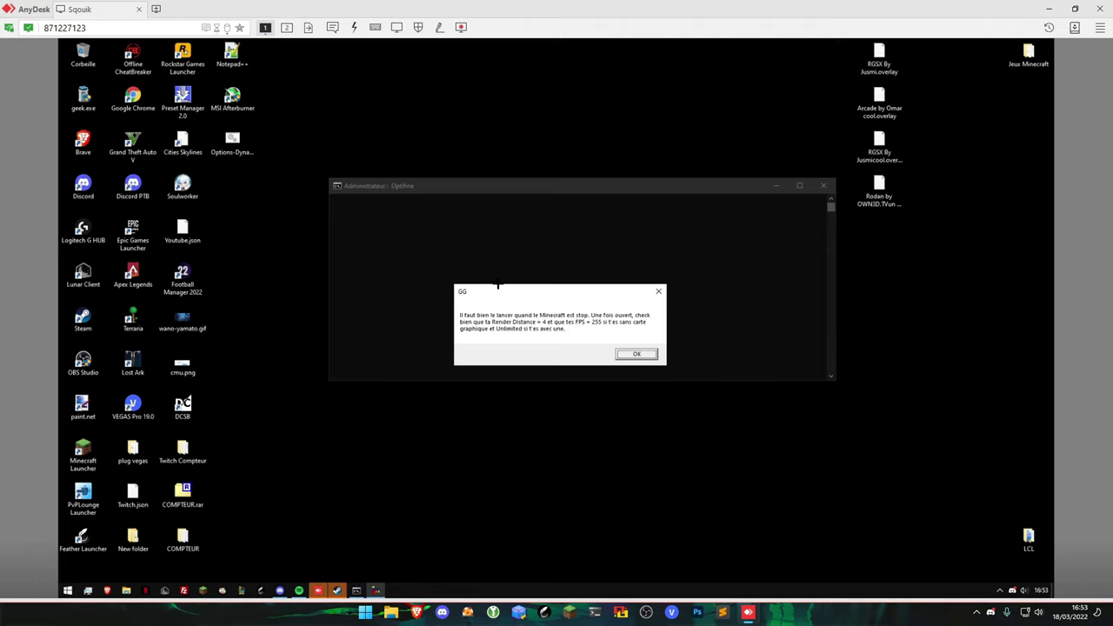
click(636, 353)
Permanently delete Options-DynamicFovOFF.bat from the remote desktop.
drag(333, 228, 225, 138)
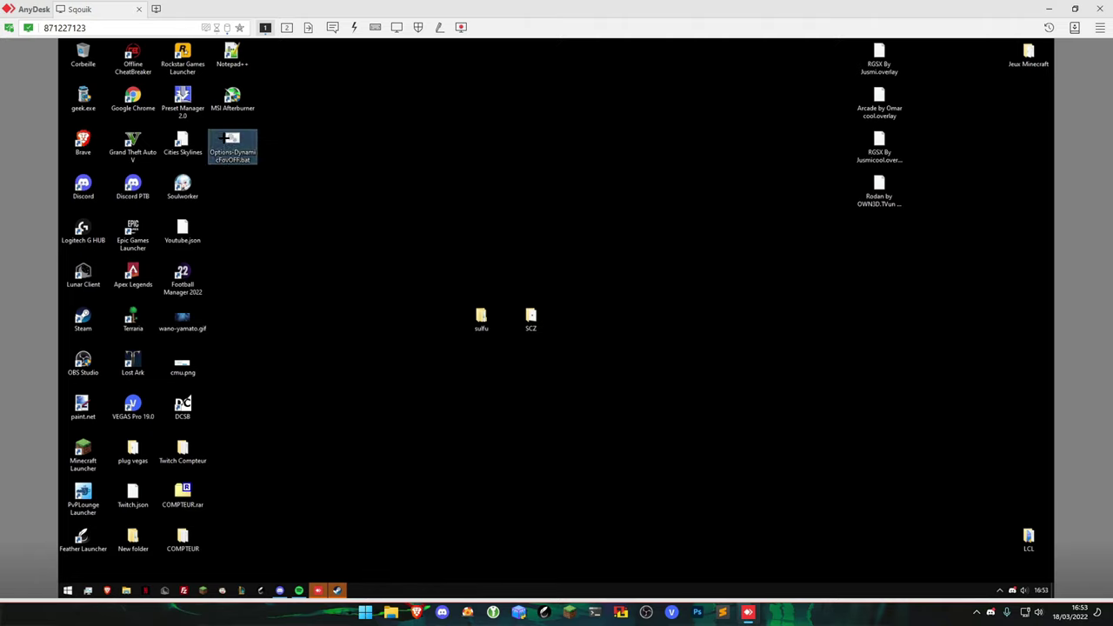
key(shift+Delete)
key(Return)
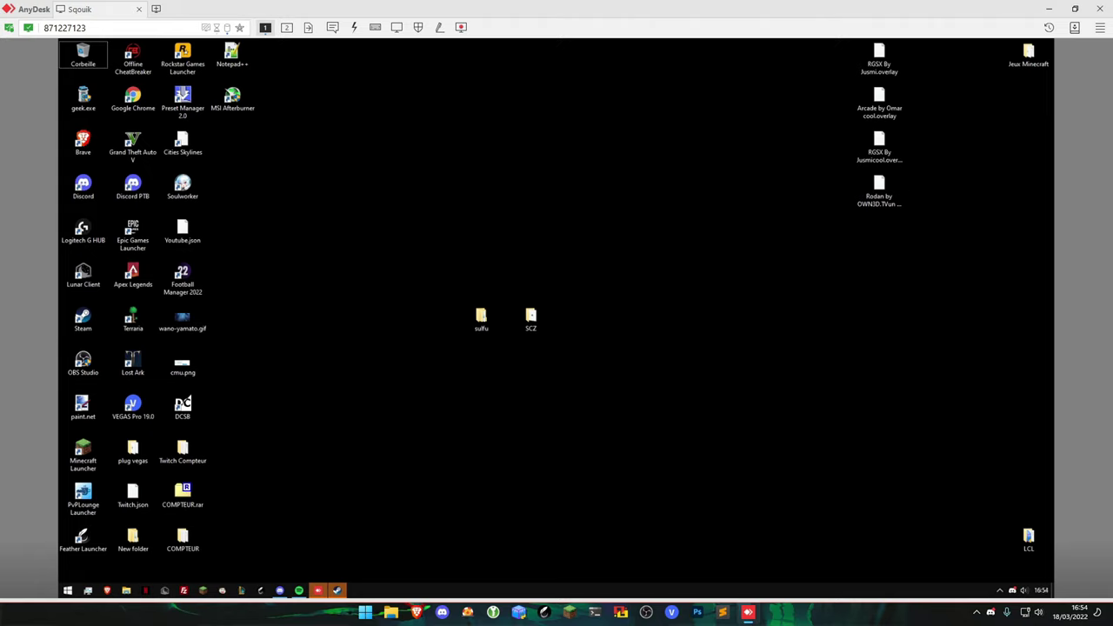
Search for "param" on the remote PC, open the Paramètres app and maximise it.
right_click(895, 588)
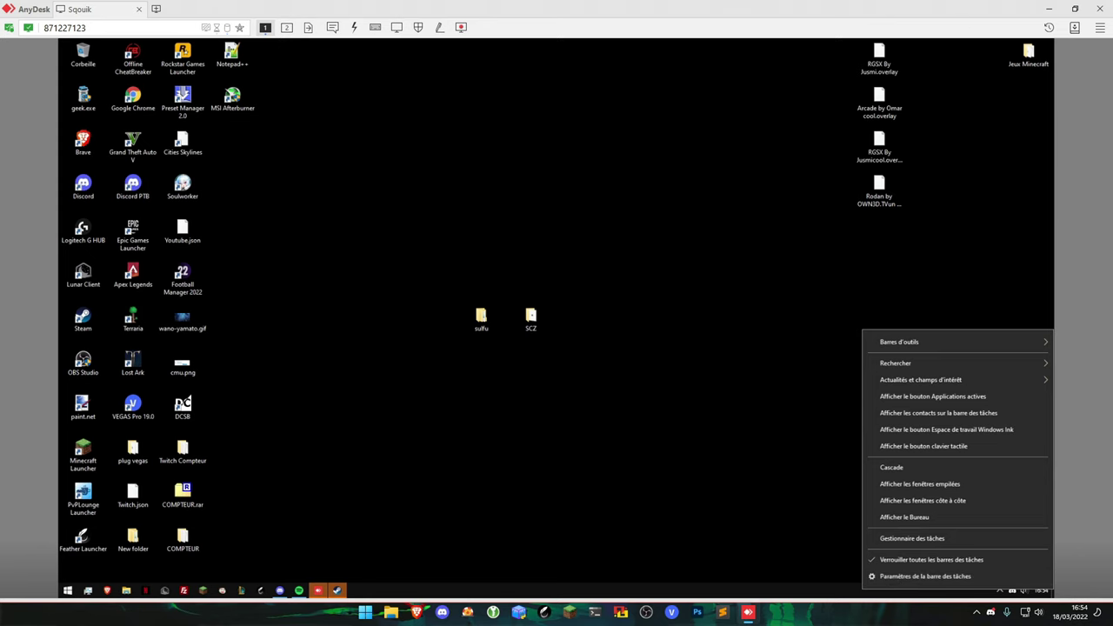
key(Escape)
key(super)
text(param)
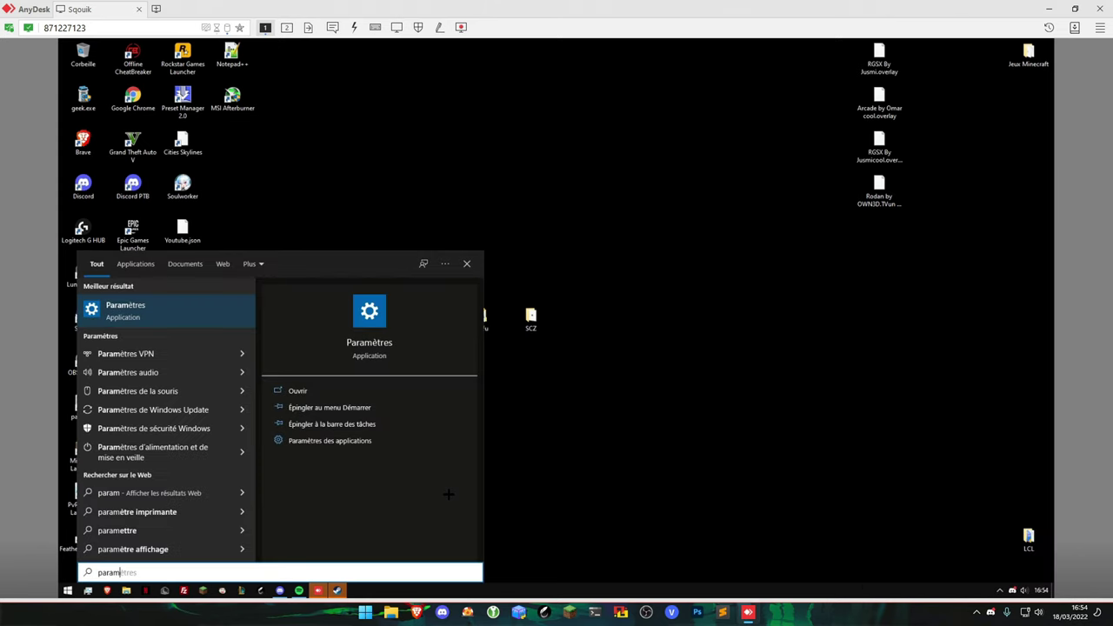
key(Return)
double_click(596, 90)
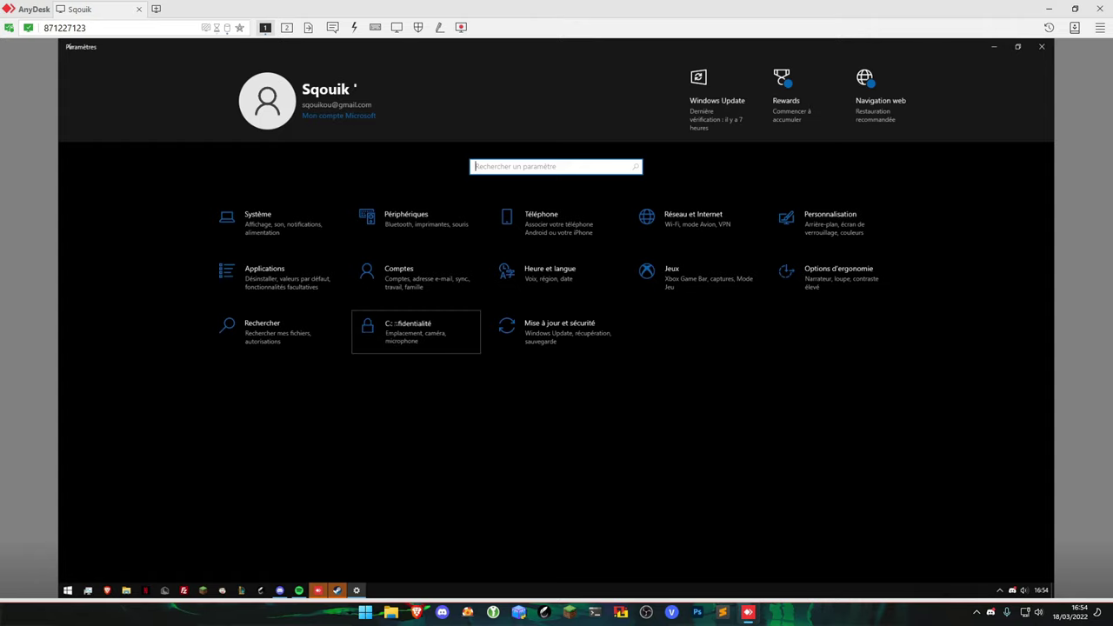
In the Confidentialité settings, set the feedback frequency under Diagnostics et commentaires to Jamais.
click(407, 327)
click(148, 212)
click(214, 244)
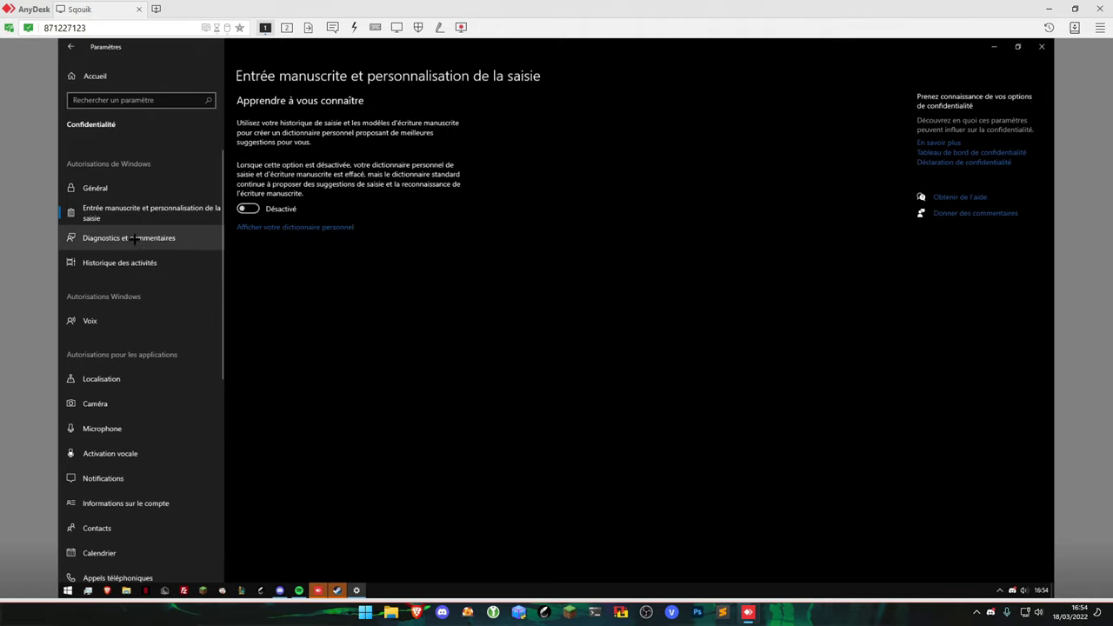
scroll(261, 252, down, 5)
click(309, 465)
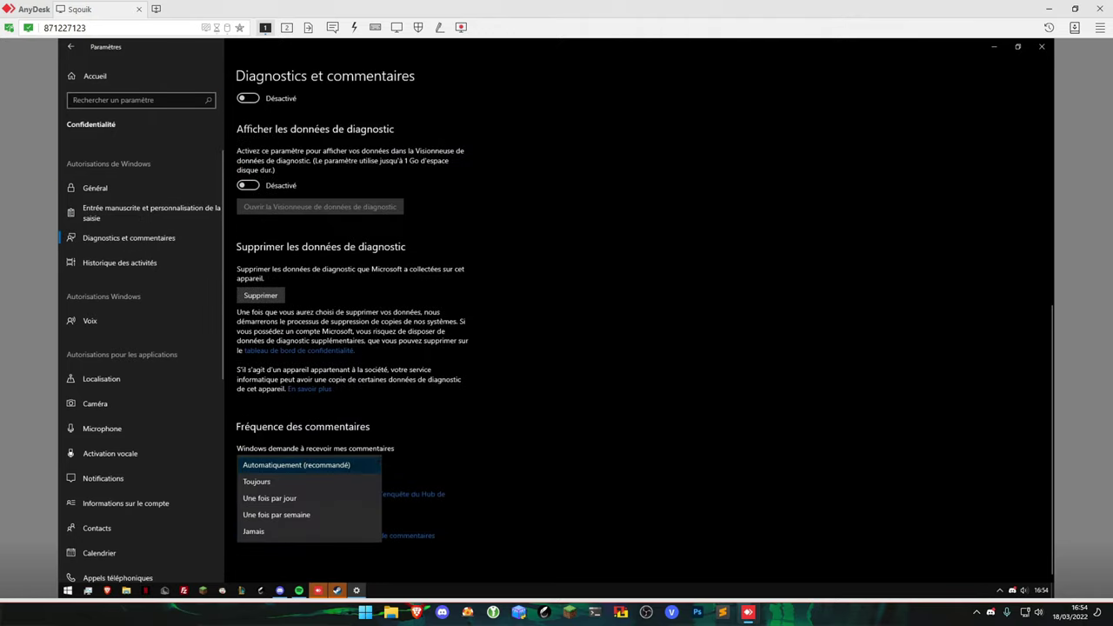
click(283, 533)
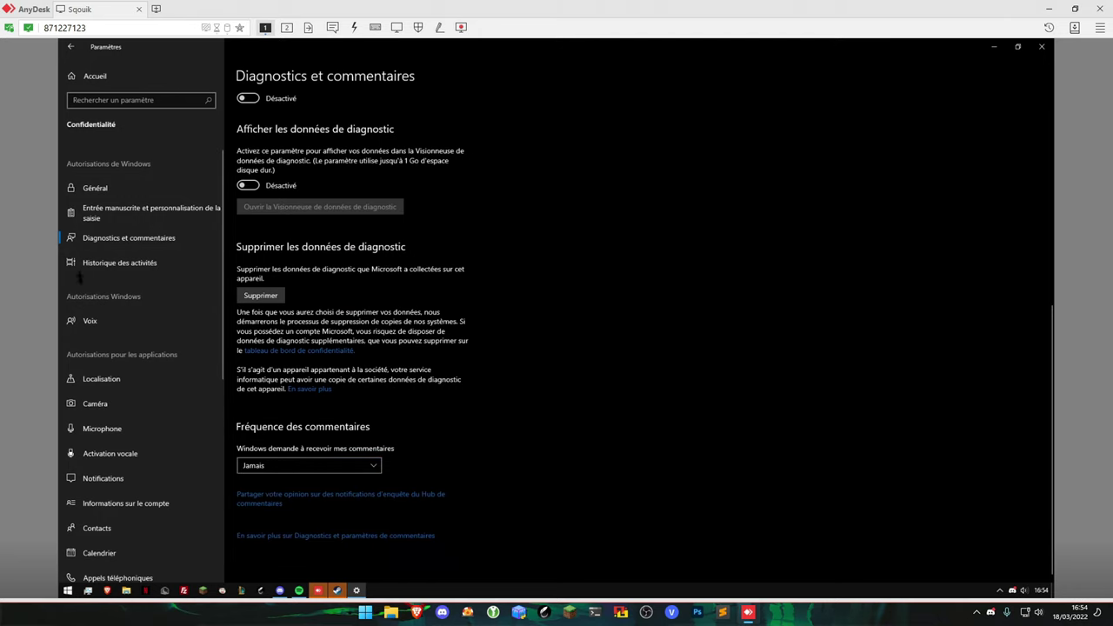
Disable storing activity history on this device and showing activities from the Microsoft account.
click(96, 263)
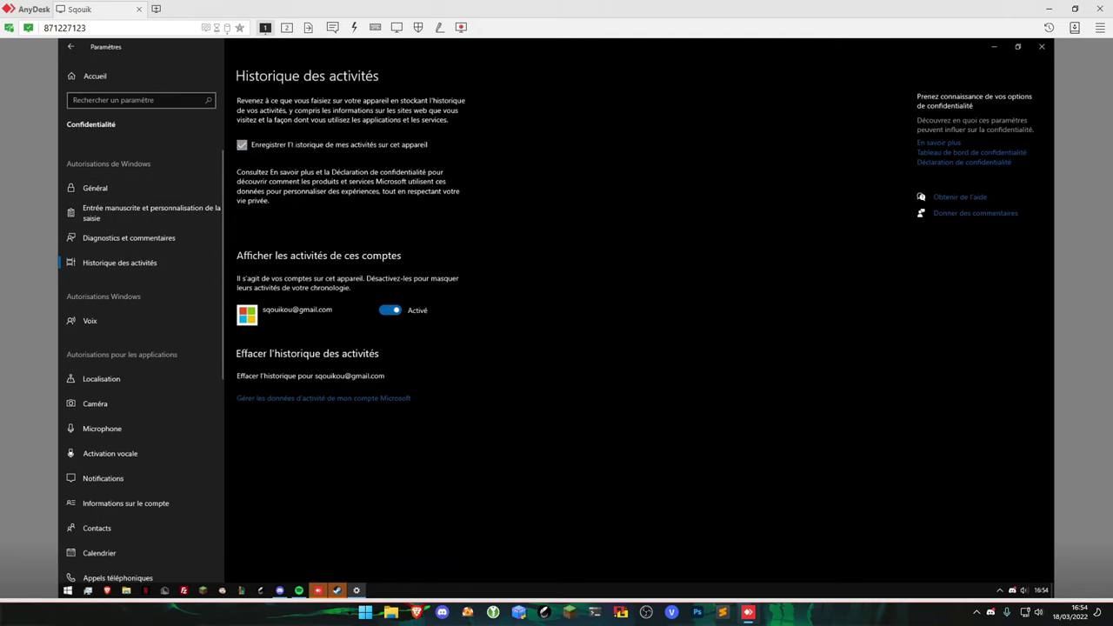
click(271, 144)
click(389, 309)
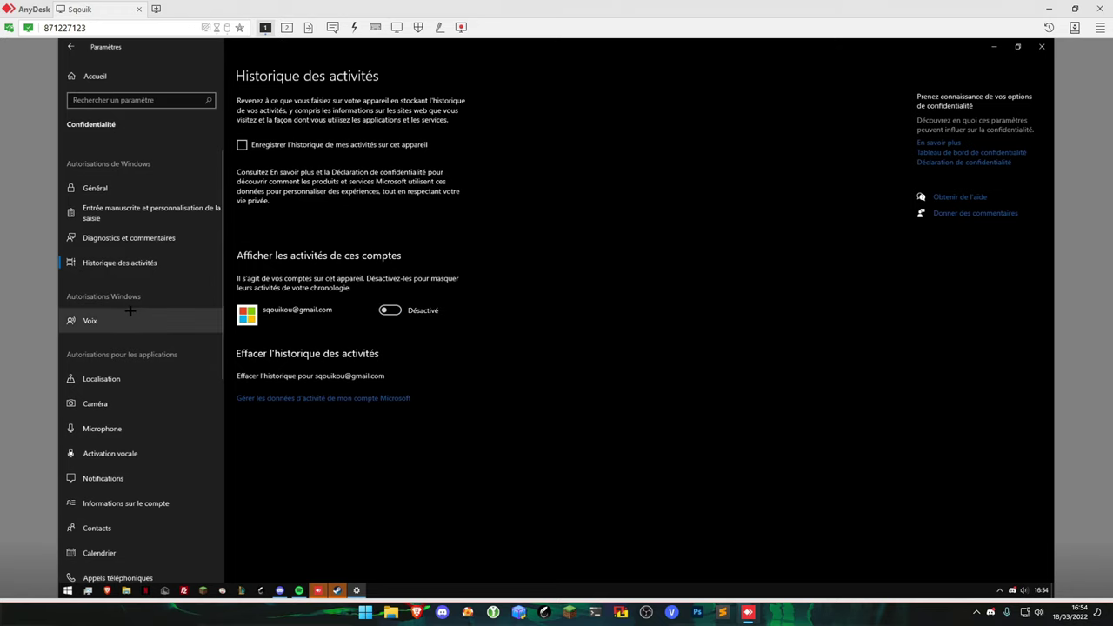
Go through the app permissions from Localisation to Appels téléphoniques, turning off app access to voice activation, contacts and phone calls.
click(122, 380)
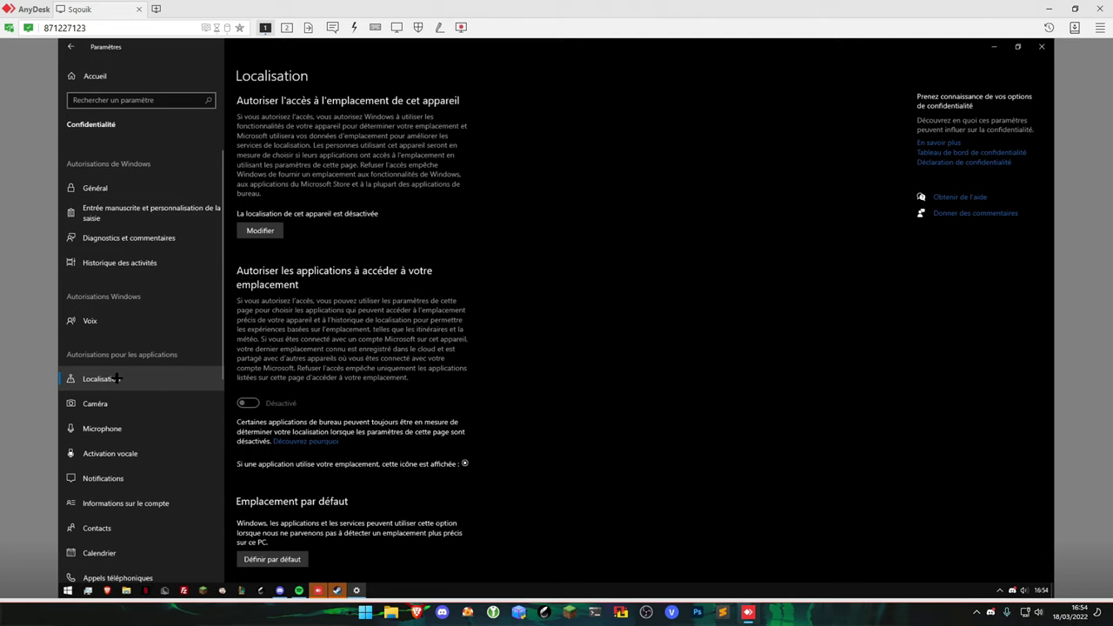
click(116, 461)
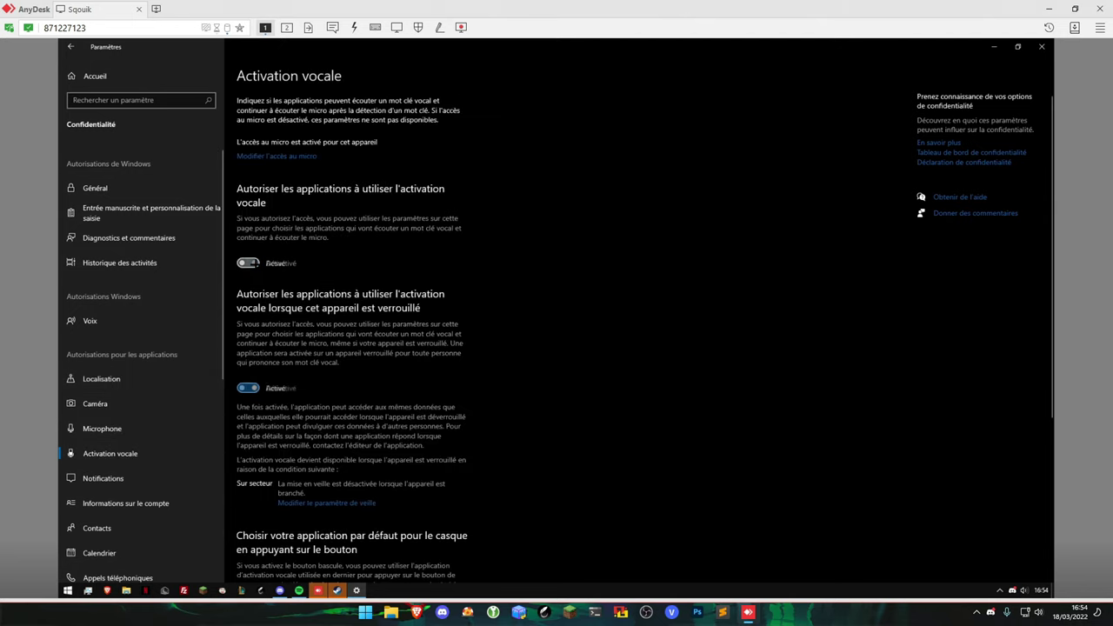
scroll(152, 374, down, 4)
click(148, 273)
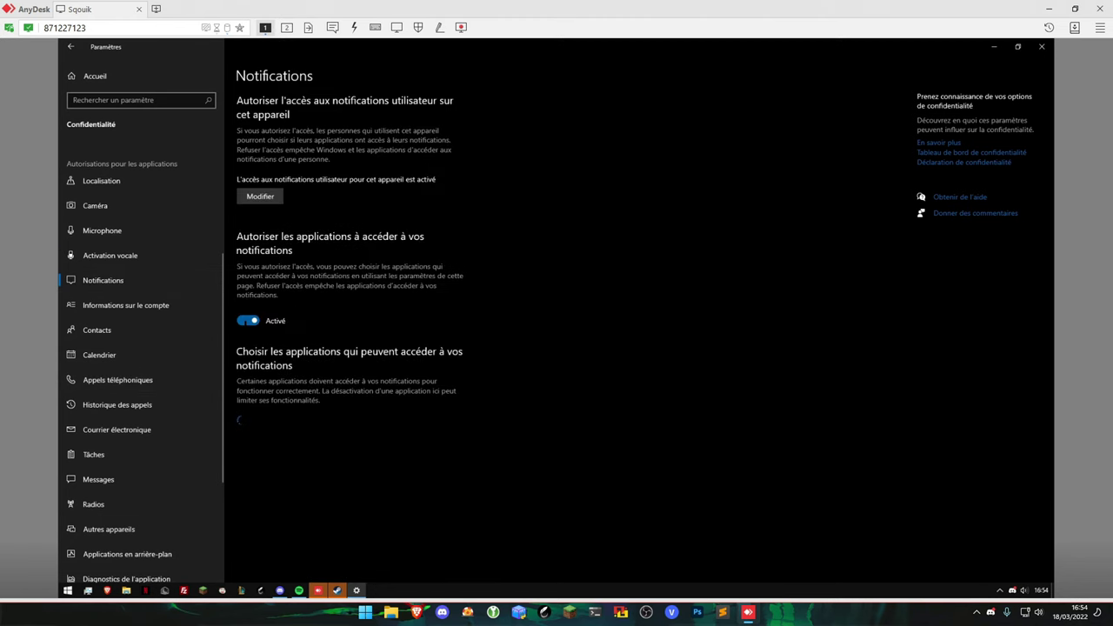
click(126, 305)
click(97, 330)
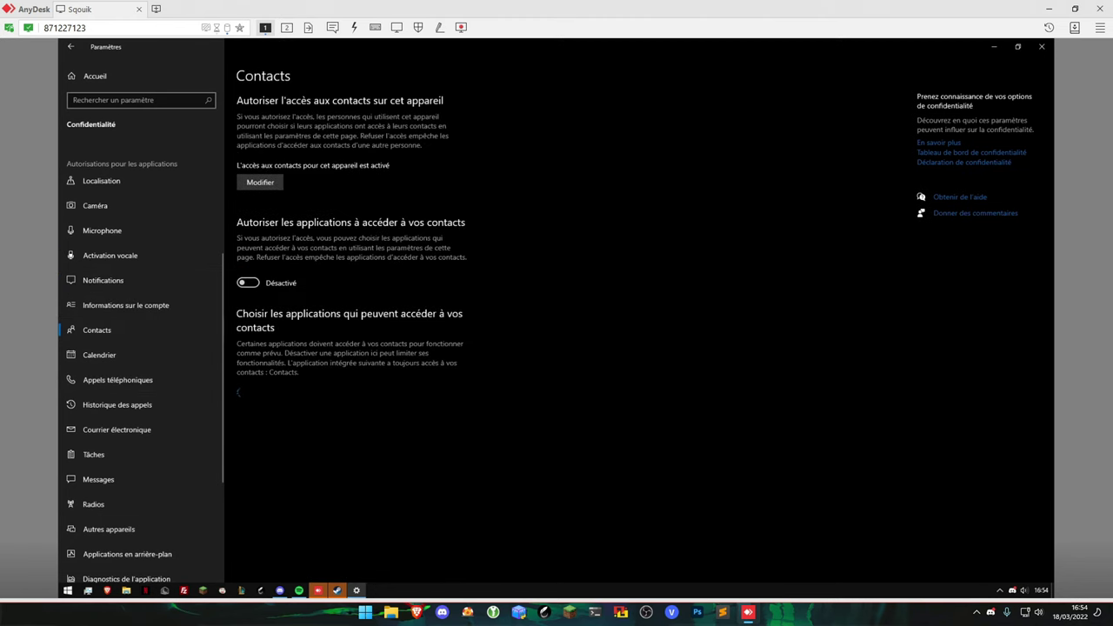
click(99, 355)
click(117, 380)
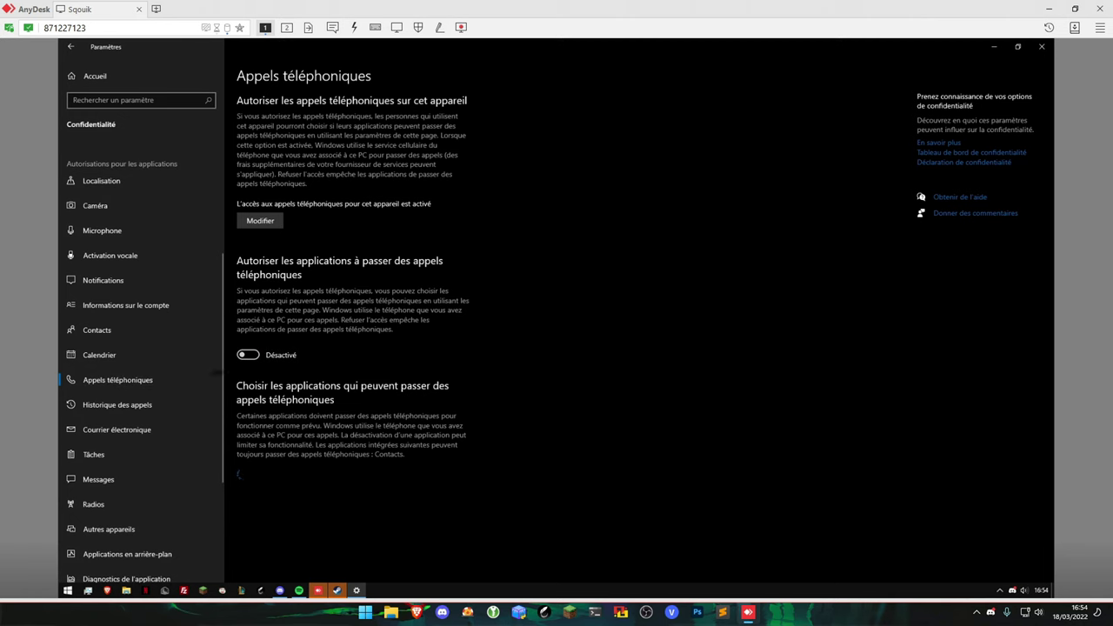
Go through the app permissions from Courrier électronique to Autres appareils, turning off app access to tasks, radios and unpaired devices.
click(116, 430)
click(117, 404)
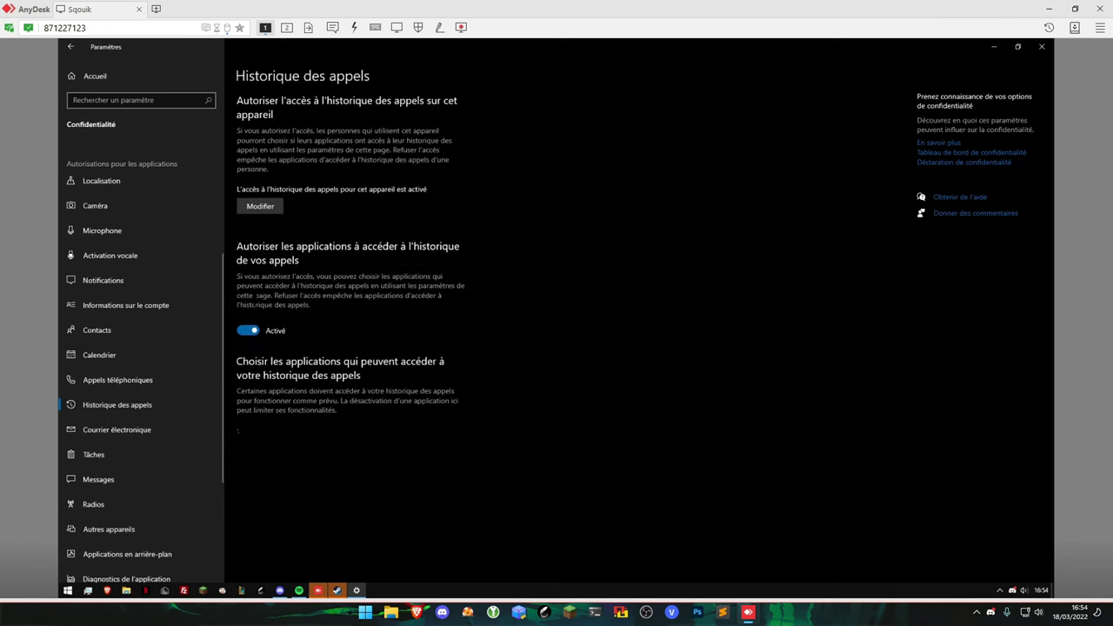
click(93, 454)
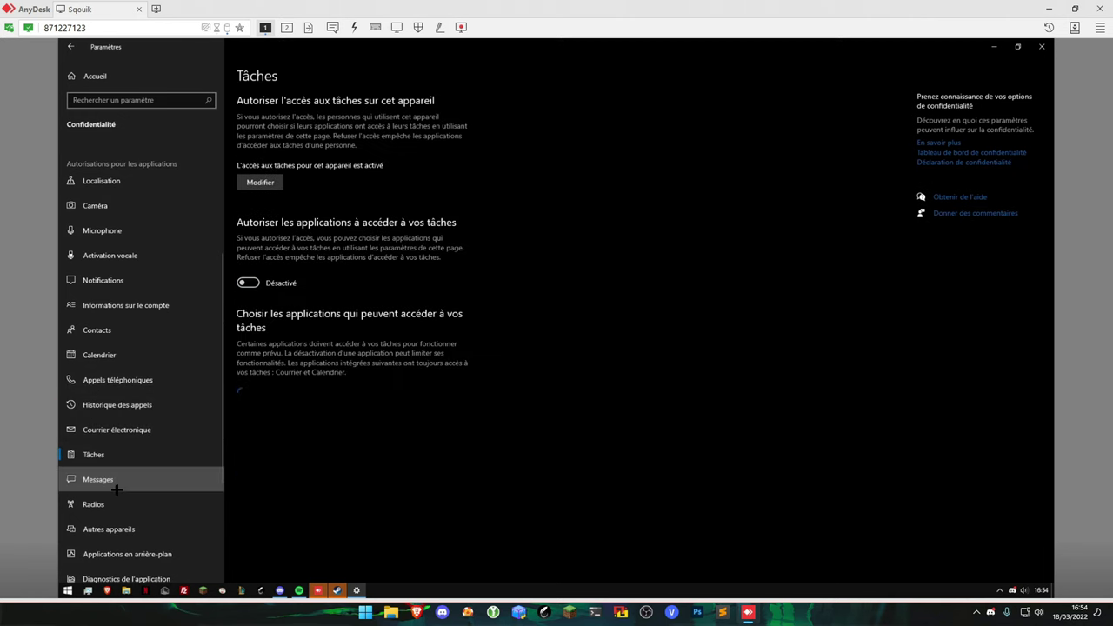
click(143, 481)
click(152, 499)
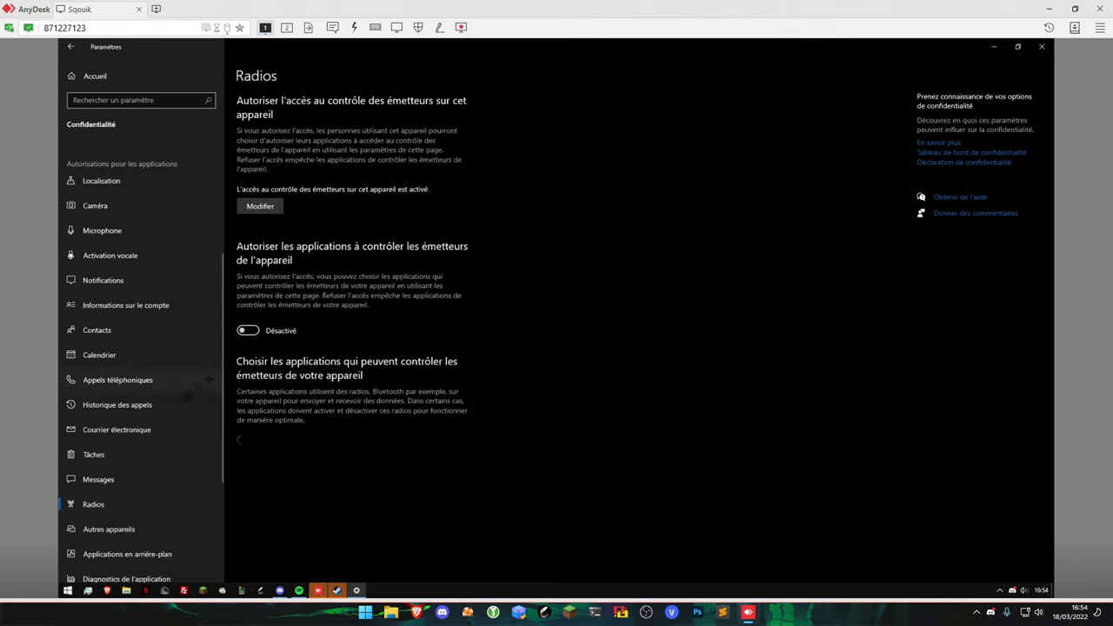
scroll(139, 435, down, 3)
click(109, 396)
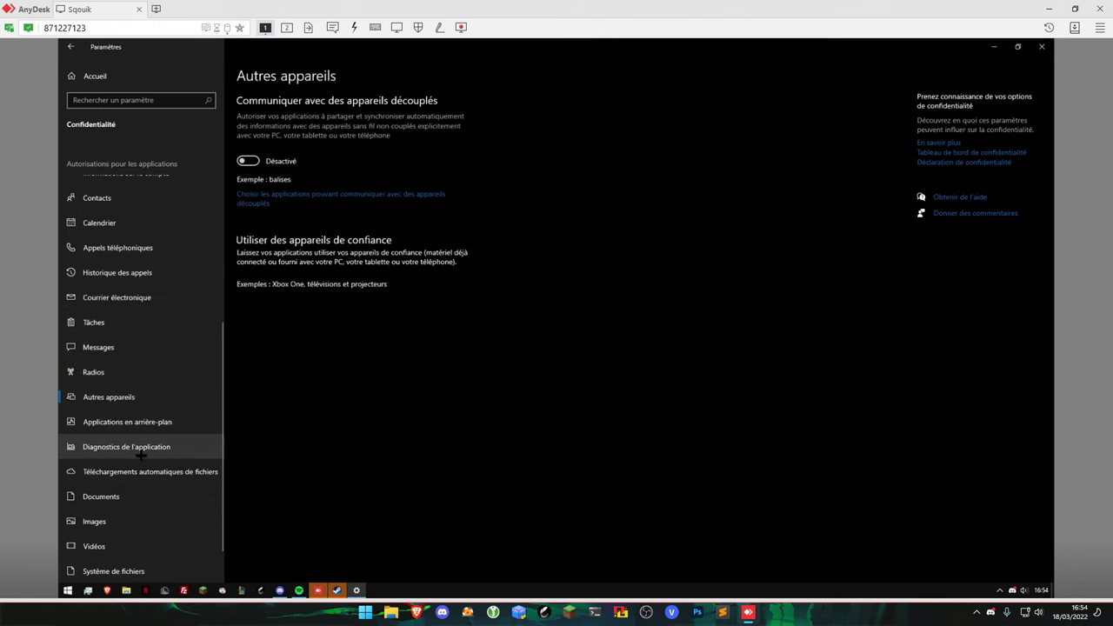
Review the app permissions for background apps, app diagnostics, documents, videos, images and the file system.
click(127, 422)
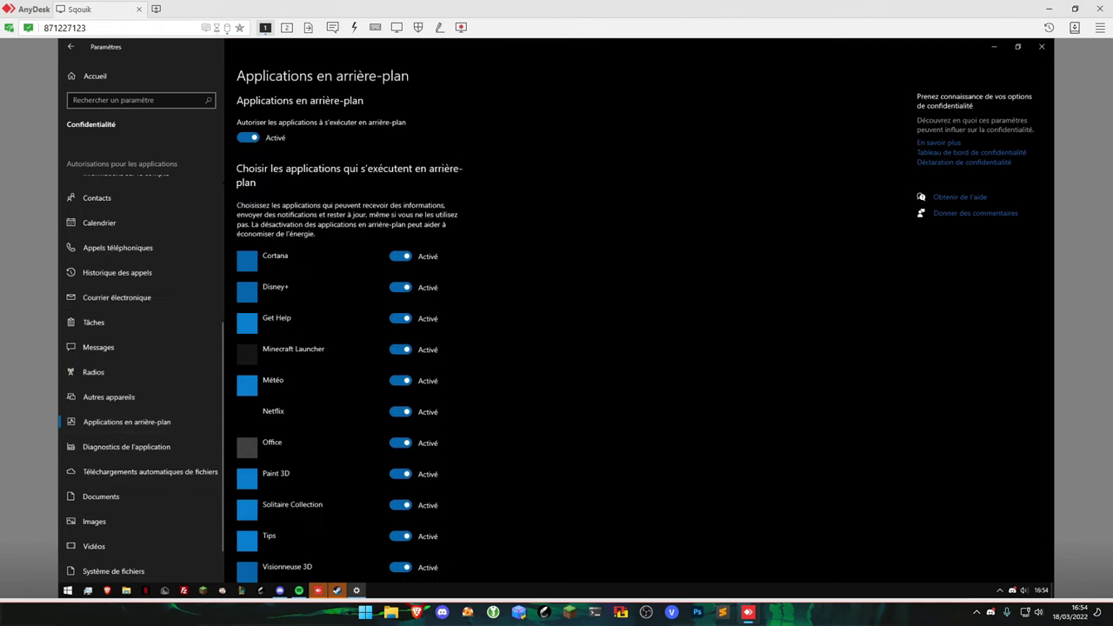
click(126, 447)
click(154, 499)
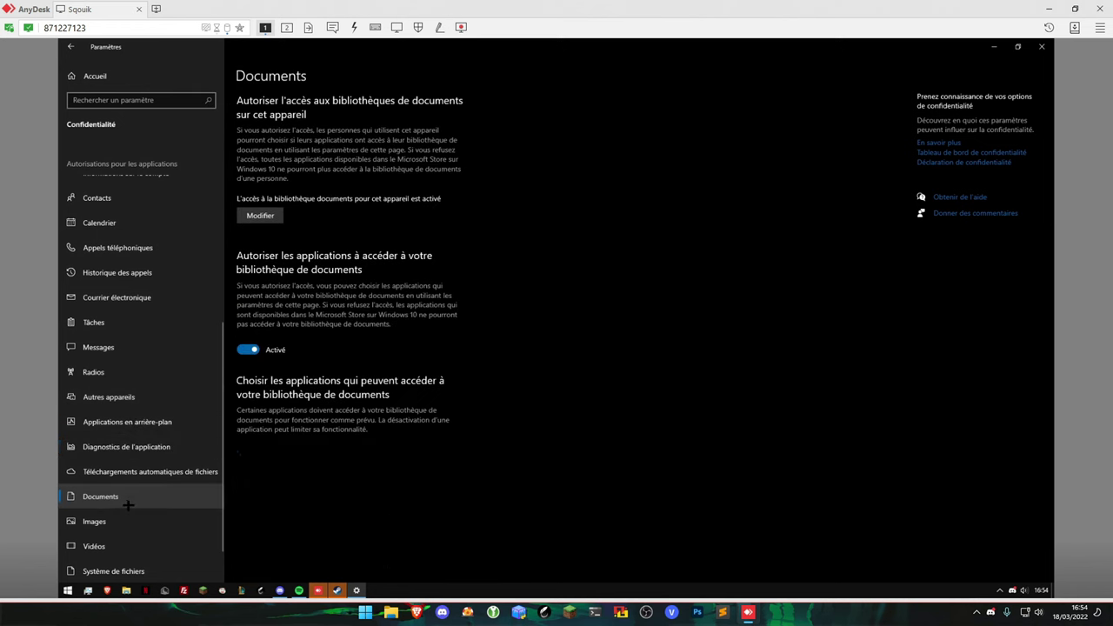
scroll(154, 487, down, 1)
click(130, 501)
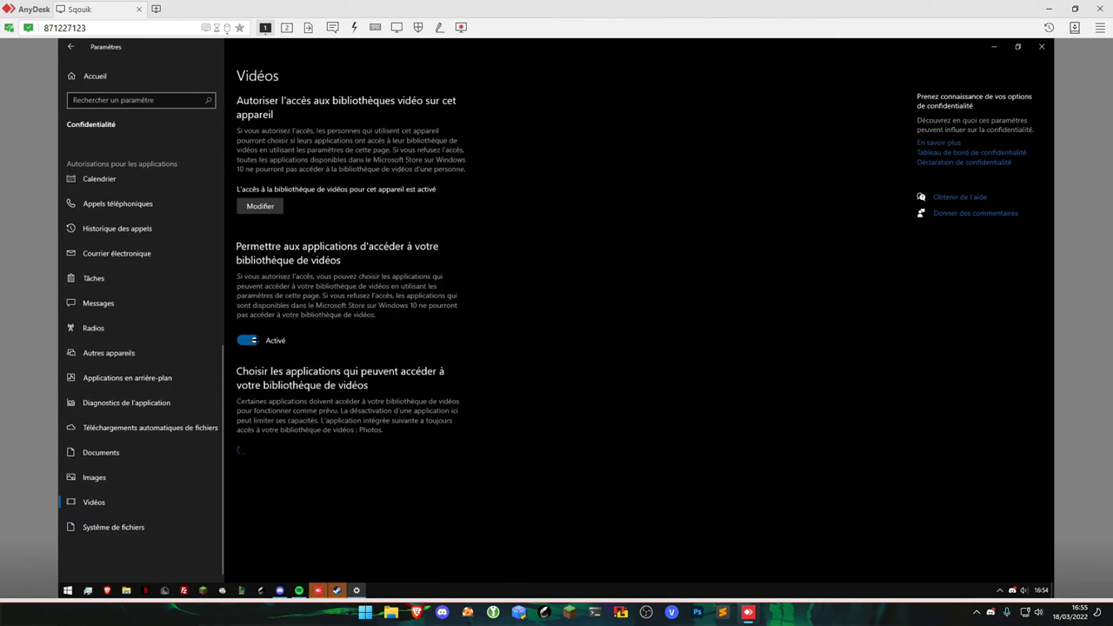
click(139, 478)
click(130, 527)
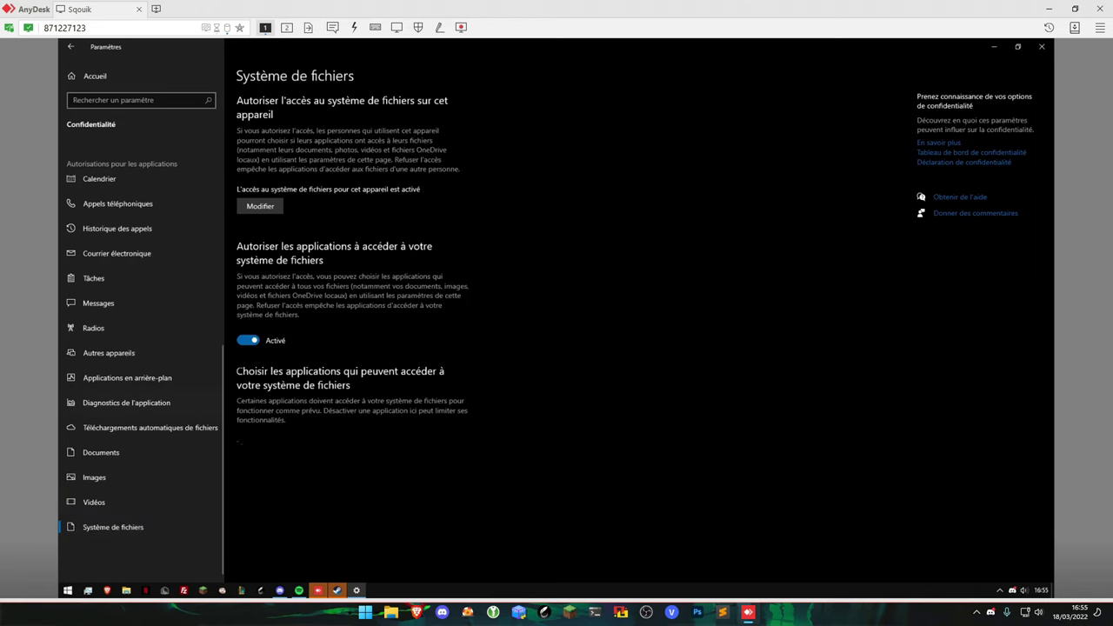
Check the Afficher and Clavier settings under Options d'ergonomie, including animations, transparency and filter keys.
click(141, 77)
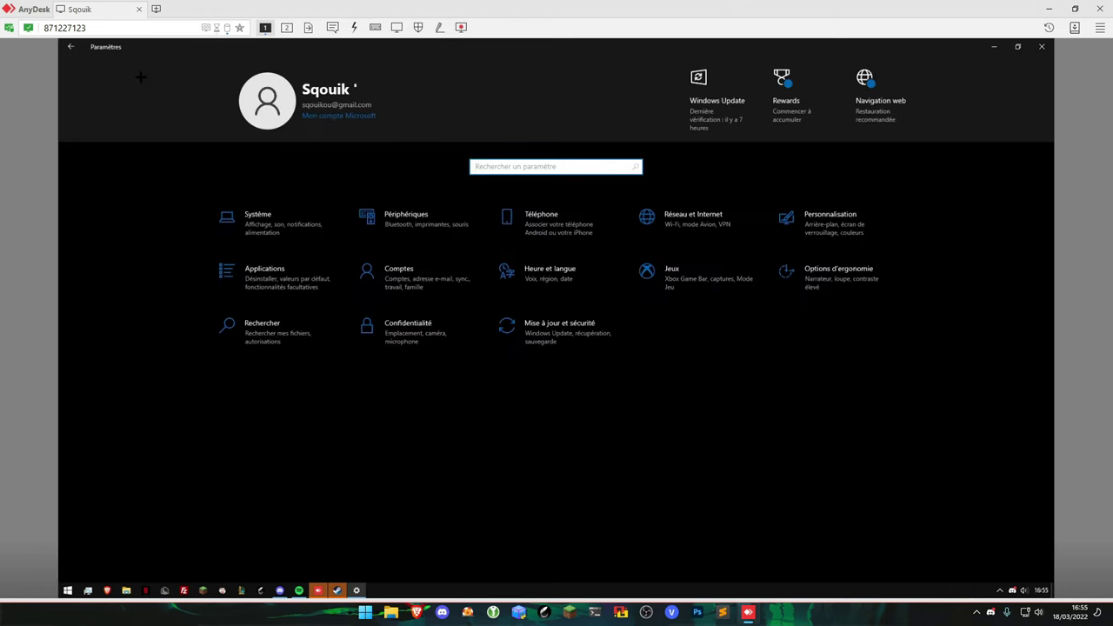
click(835, 273)
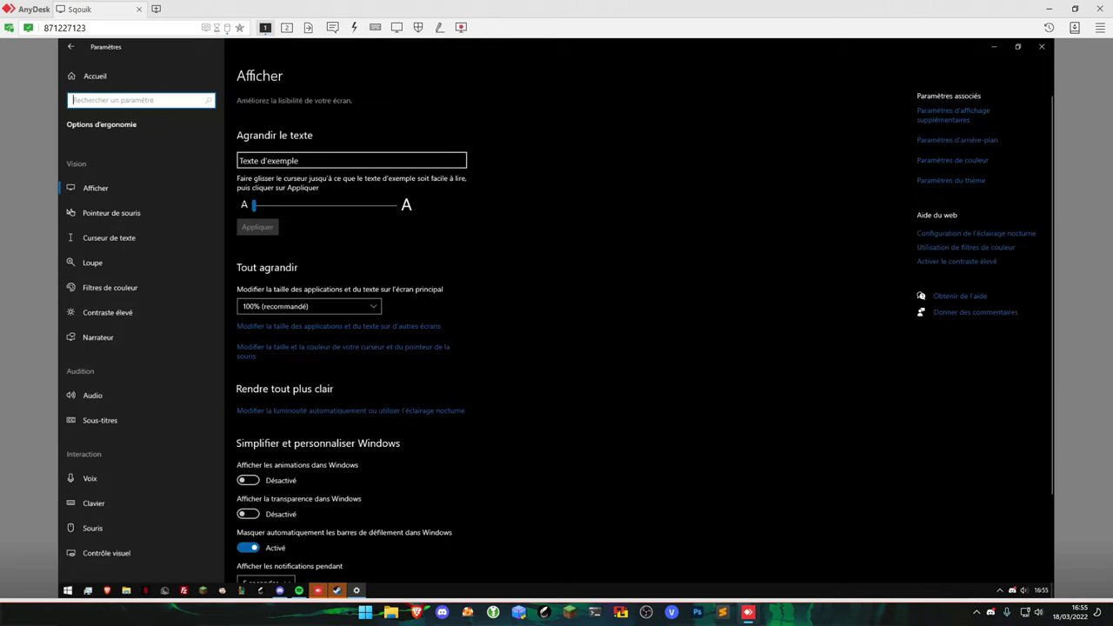
scroll(835, 274, down, 2)
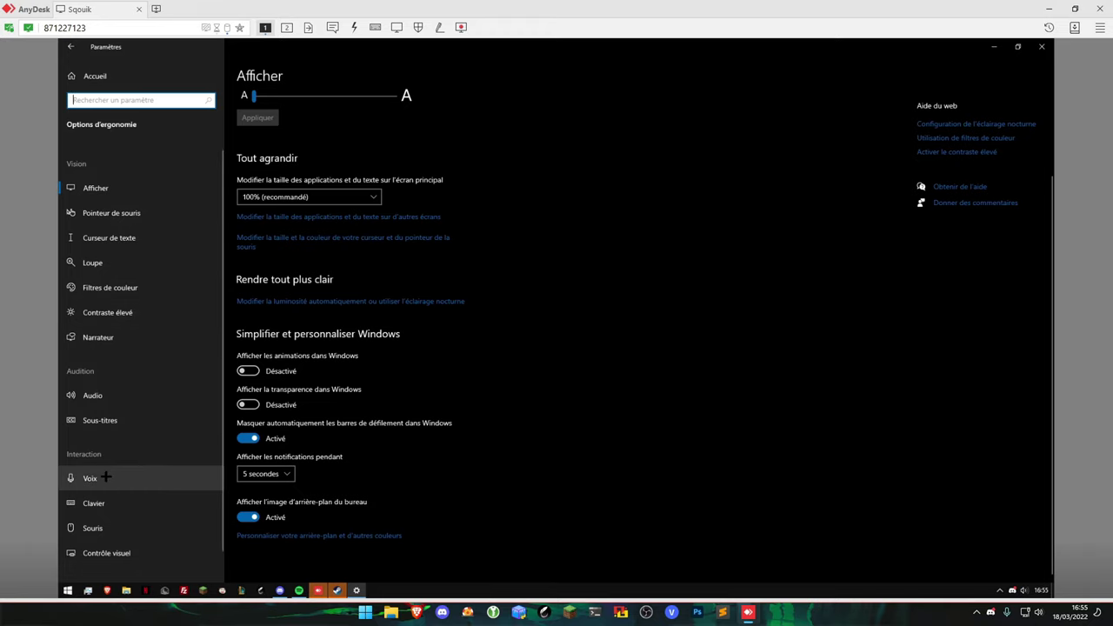
click(94, 502)
scroll(557, 330, down, 5)
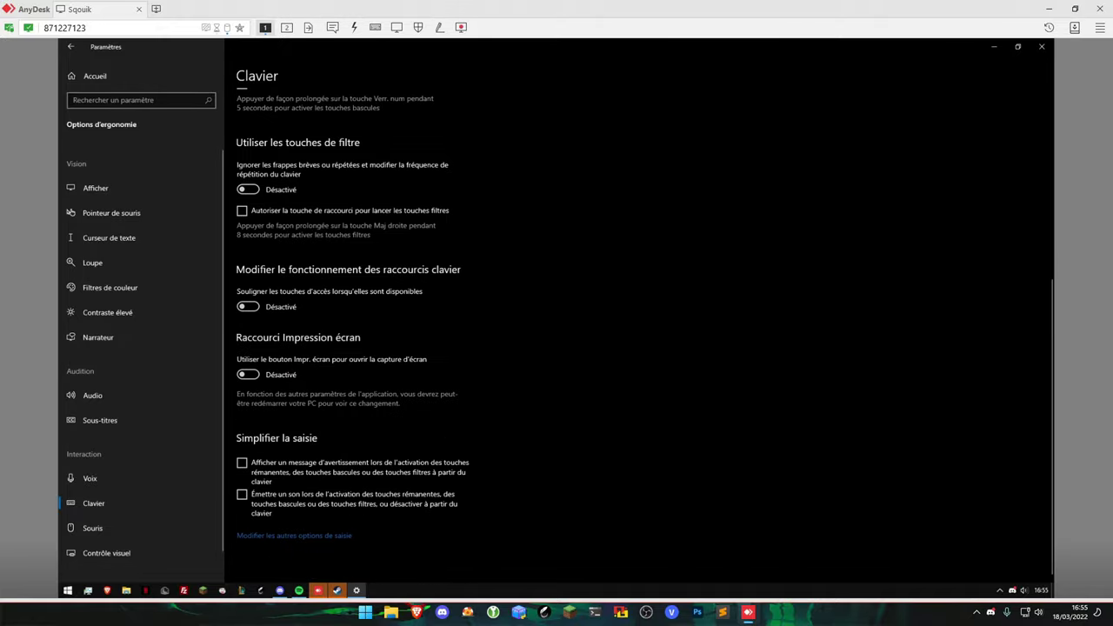
Check the Xbox Game Bar and Mode jeu settings in the Jeux section.
click(95, 76)
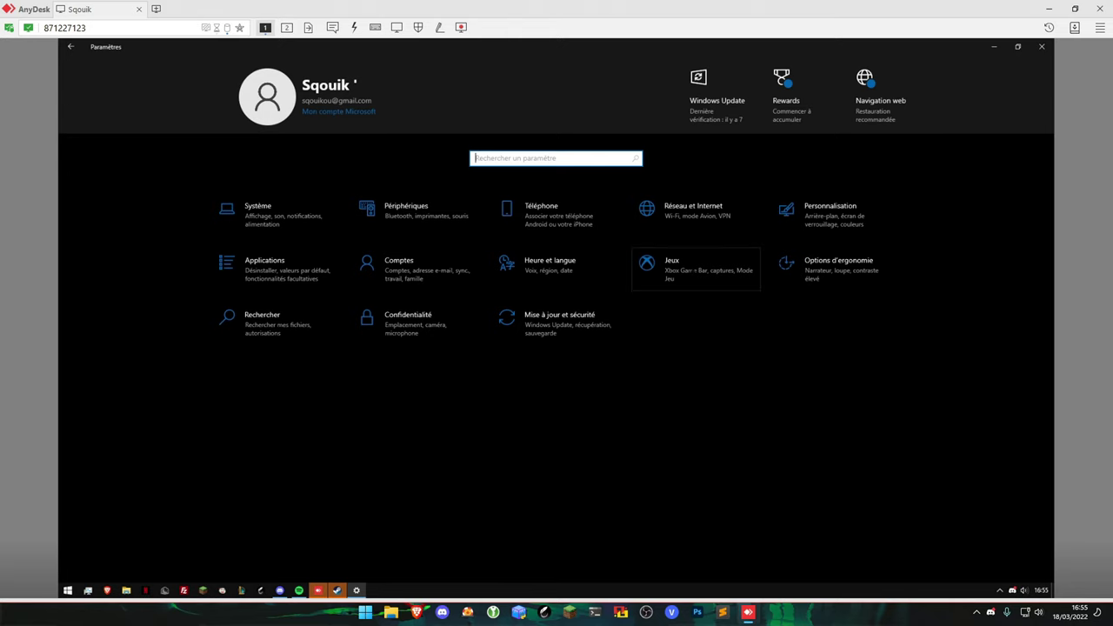
click(687, 268)
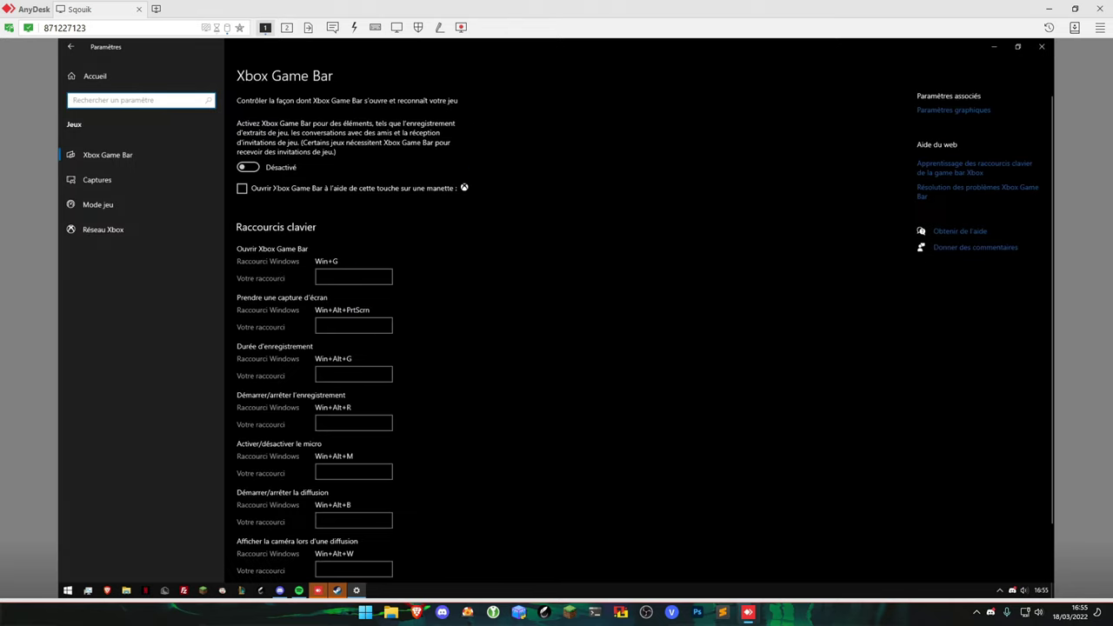
click(140, 205)
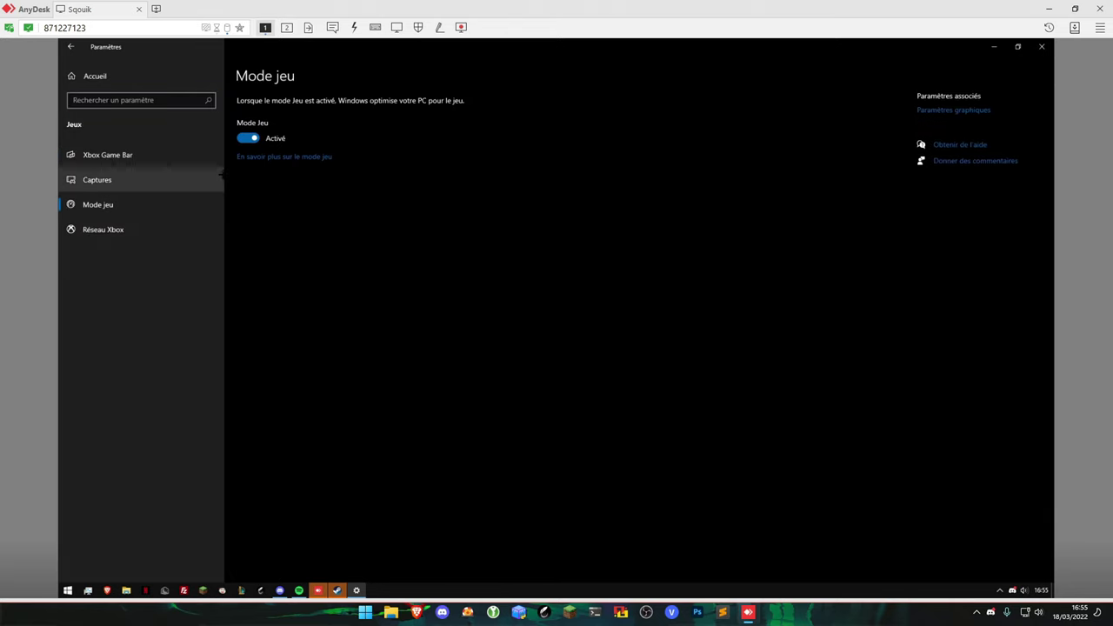
Turn on automatic time zone setting in Date et heure and synchronise the clock.
click(139, 87)
click(556, 265)
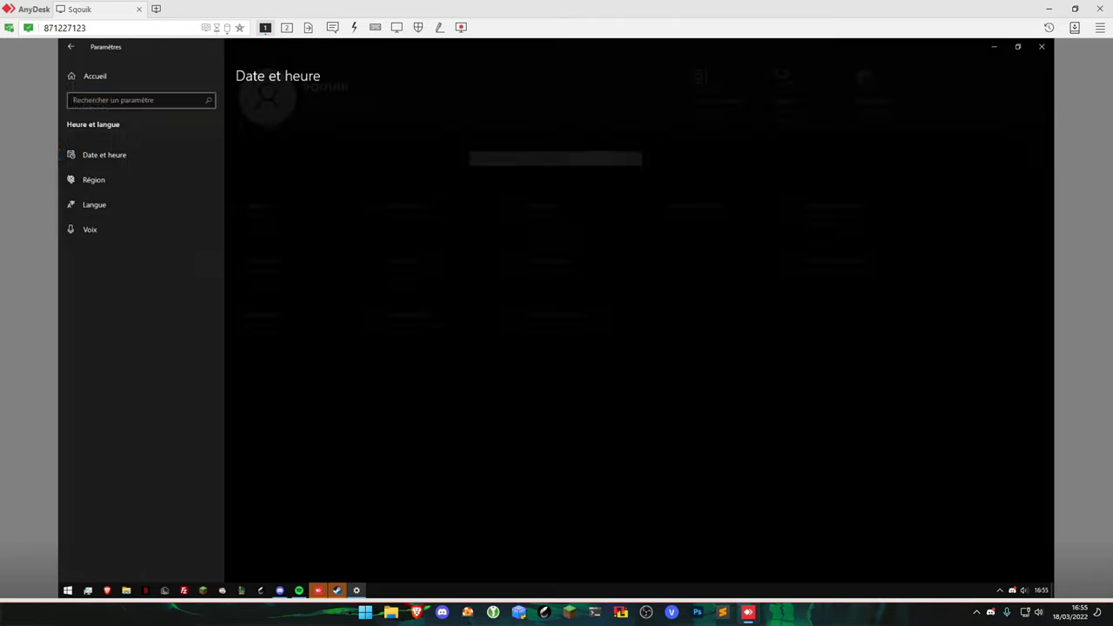
click(253, 195)
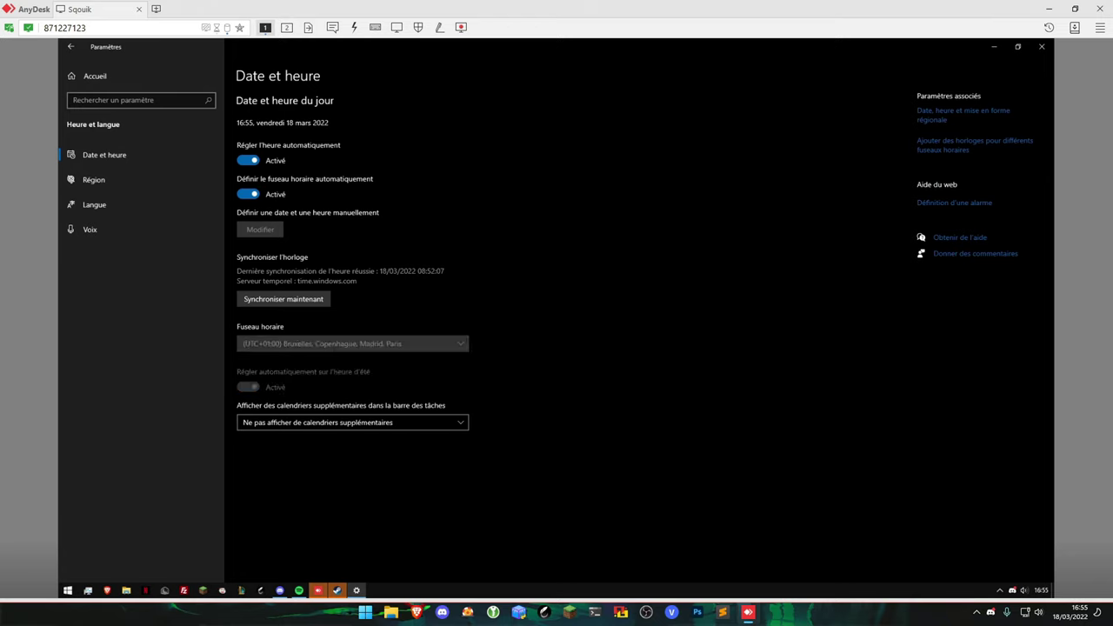
click(297, 300)
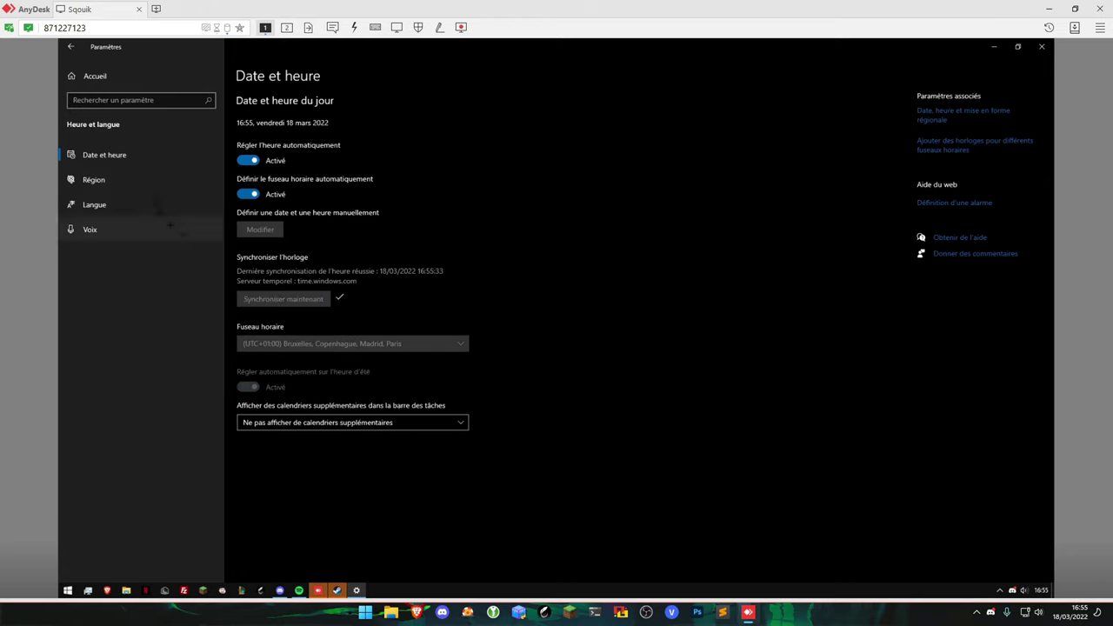
Check the Options de connexion settings of the account, including dynamic lock, app restart and privacy.
click(95, 76)
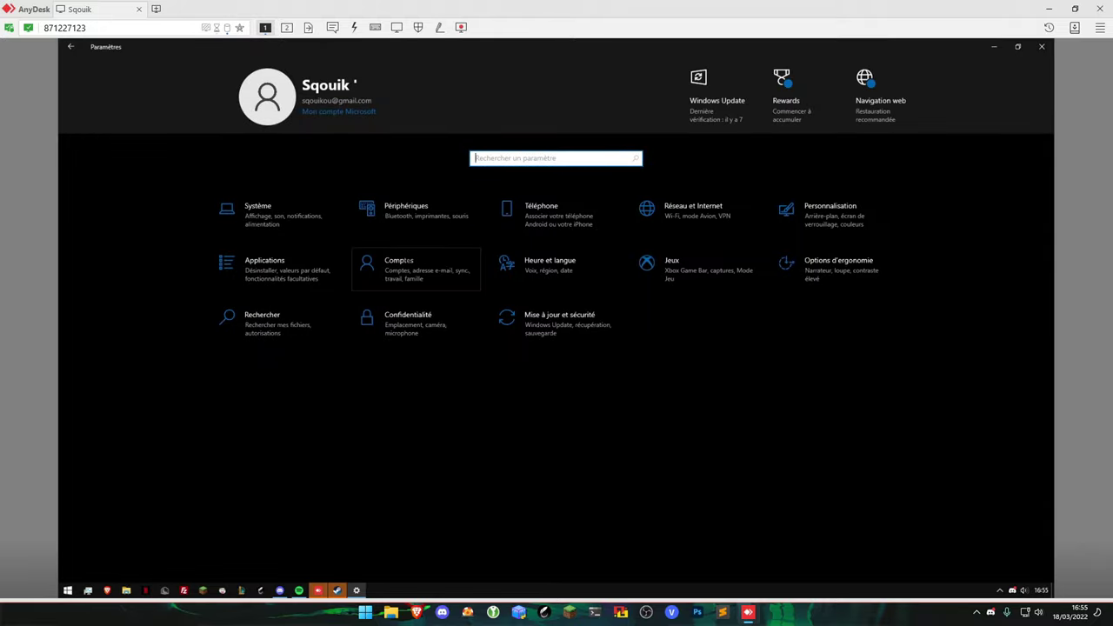
click(416, 270)
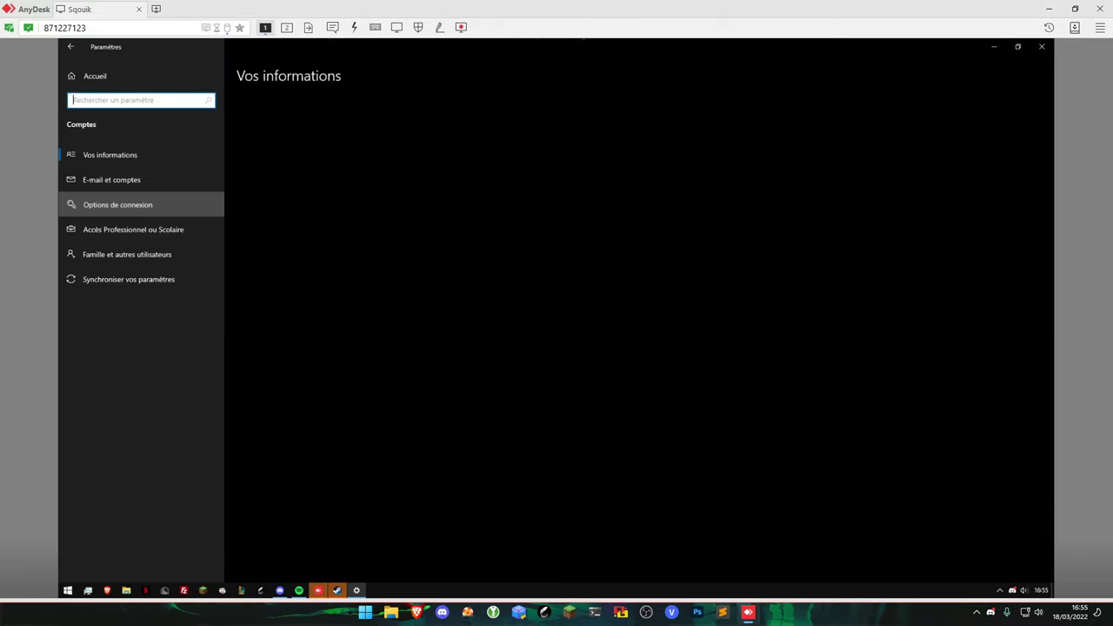
click(117, 204)
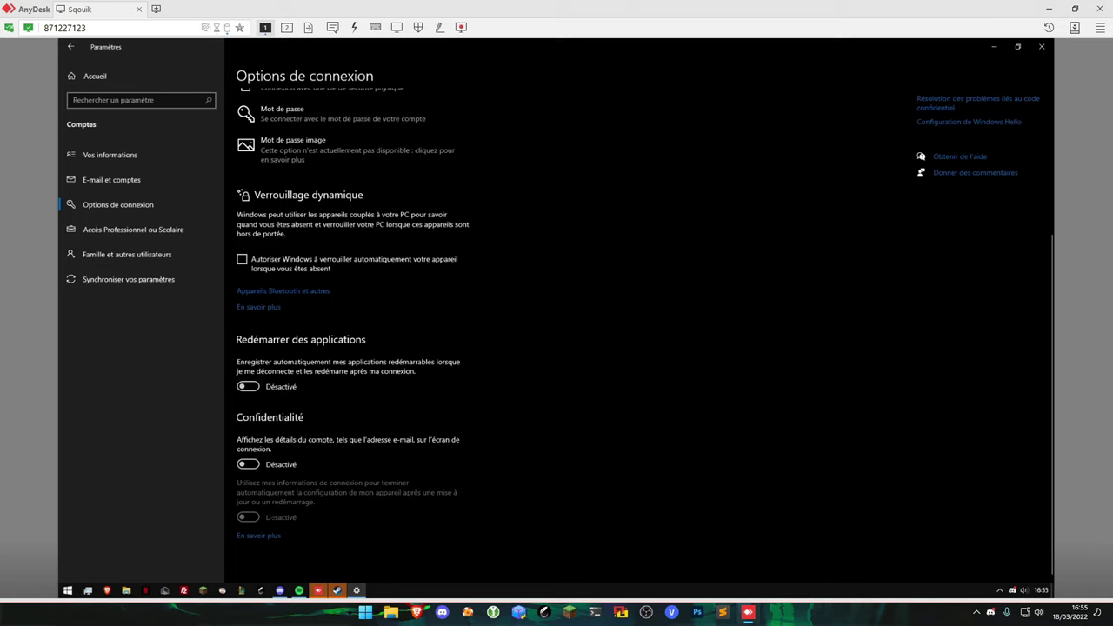
click(95, 75)
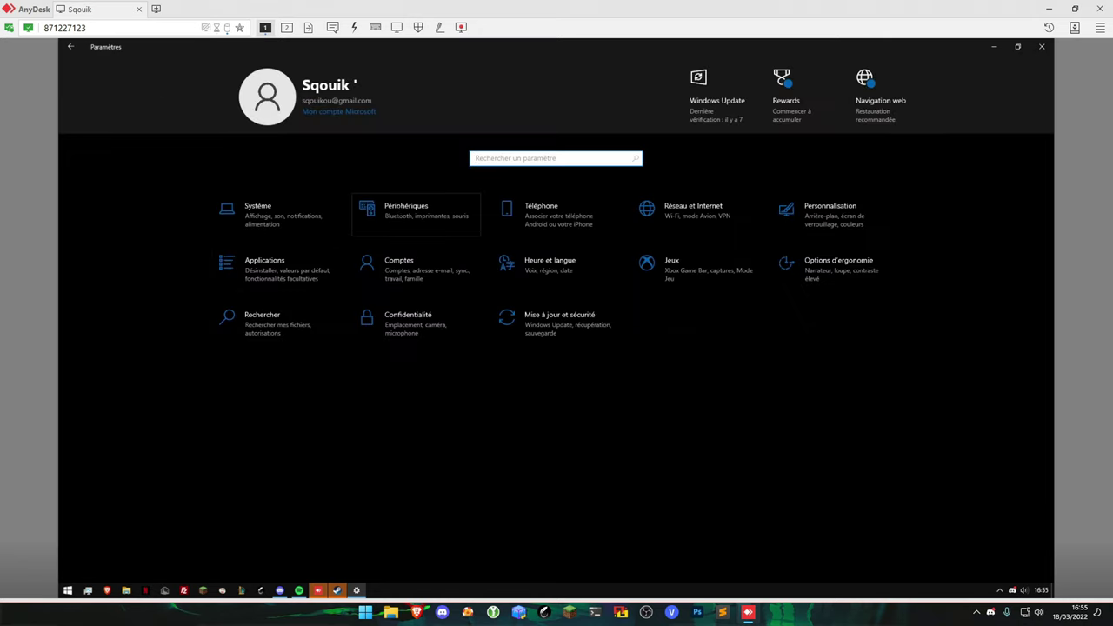
Turn off software keyboard text suggestions, the space after suggested text and the double-space period in the Saisie settings.
click(415, 213)
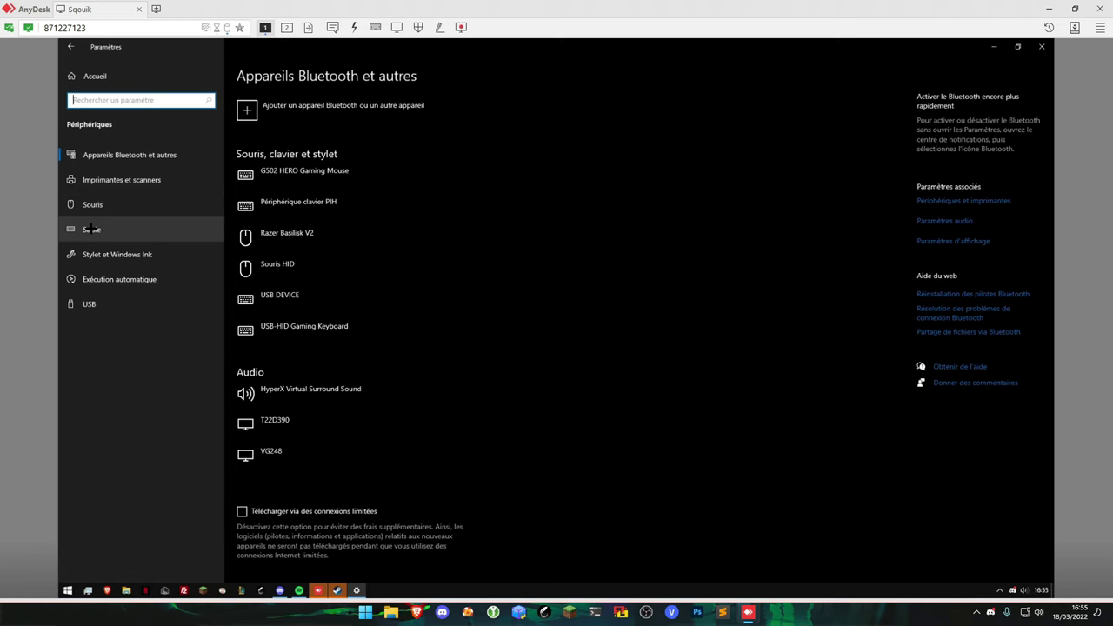
click(91, 228)
click(251, 249)
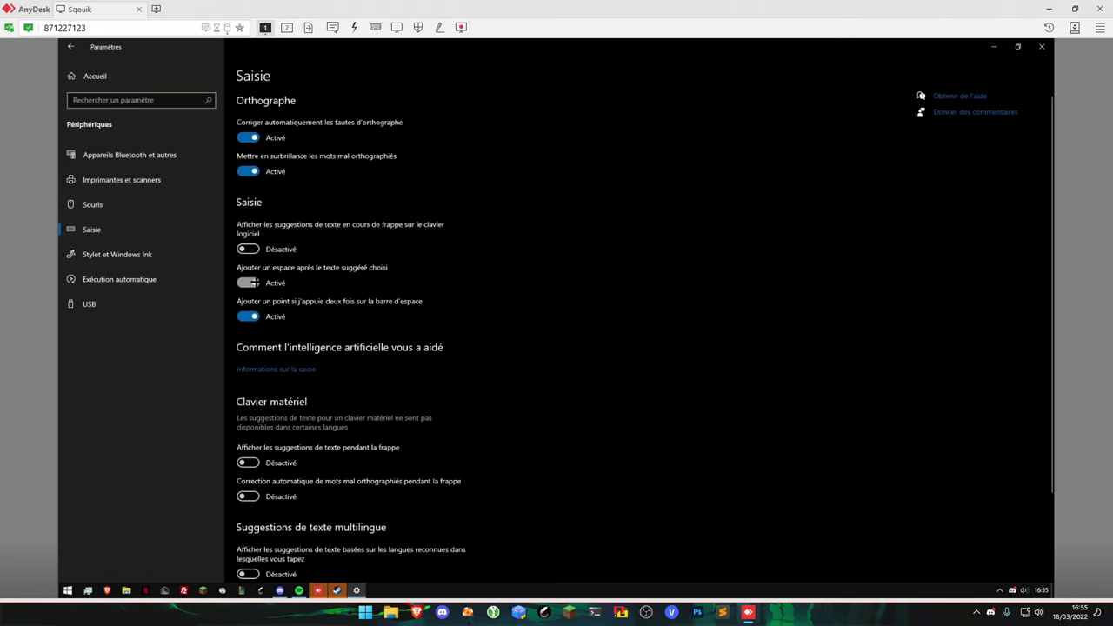
click(247, 283)
click(248, 316)
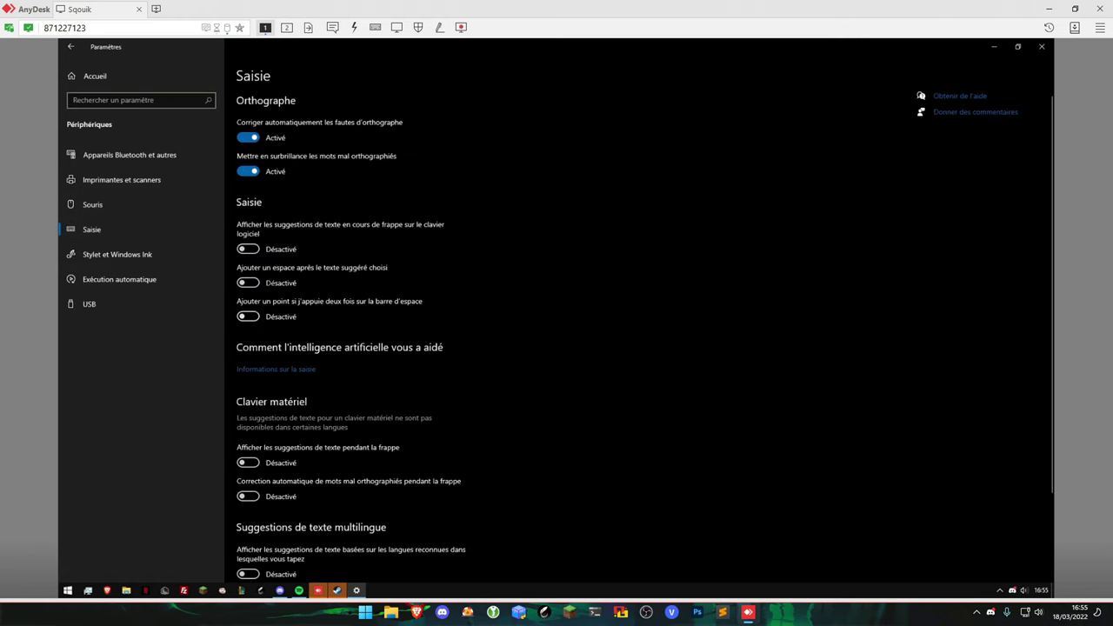
Turn off Exécution automatique for all media and devices, and disable both USB connection and slow-charging notifications.
click(131, 279)
click(249, 125)
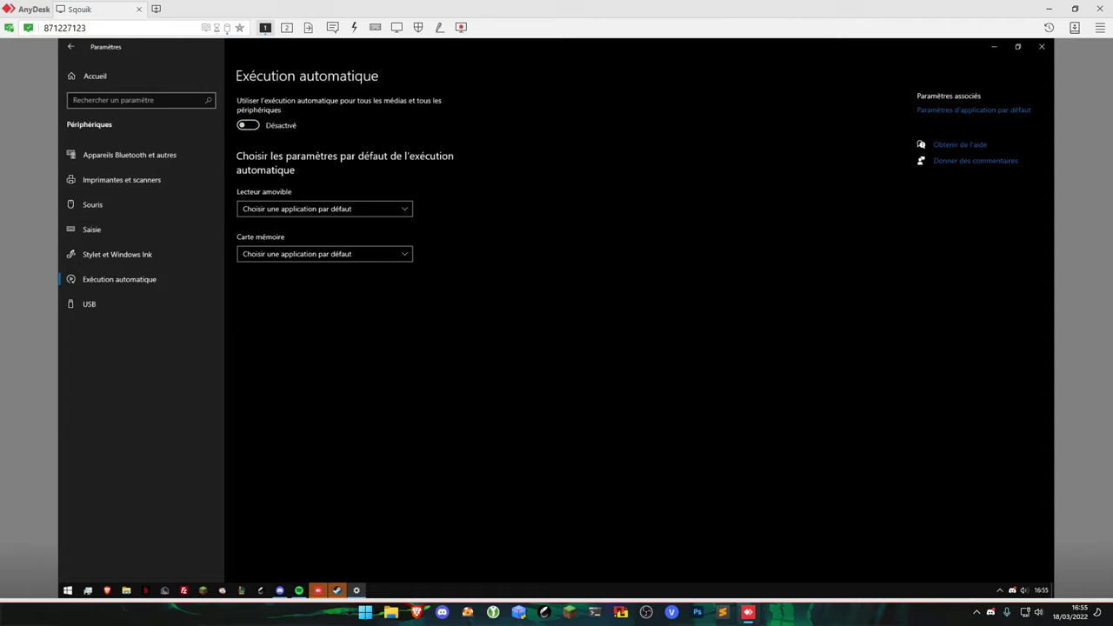
click(129, 304)
click(314, 104)
click(304, 138)
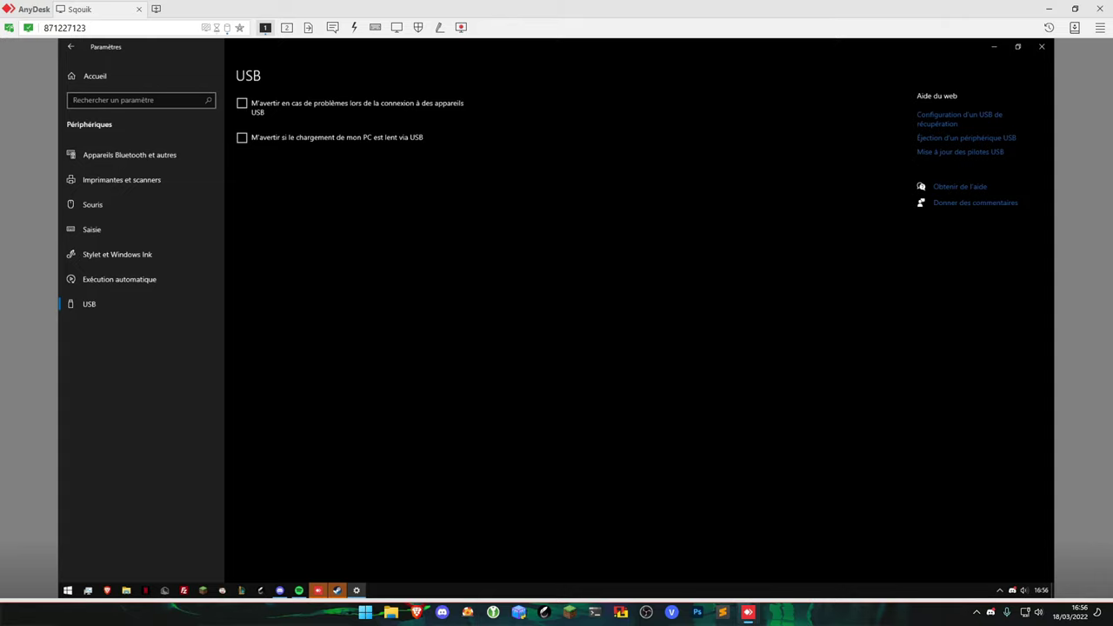
Enable hardware-accelerated GPU scheduling in the Paramètres graphiques of the display settings.
click(95, 76)
click(261, 211)
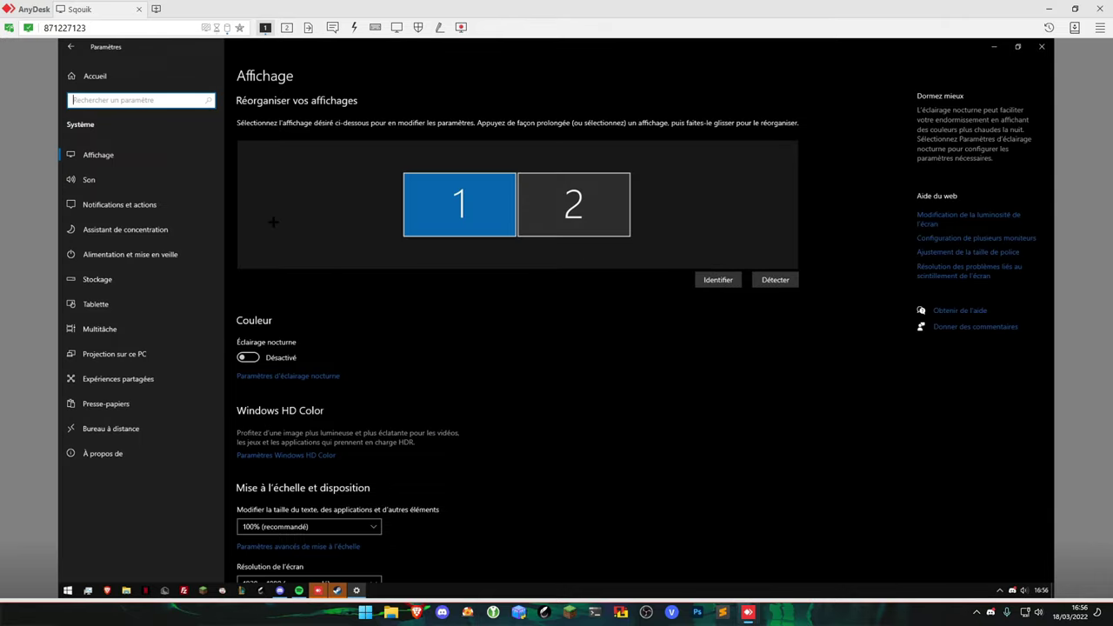
scroll(274, 222, down, 3)
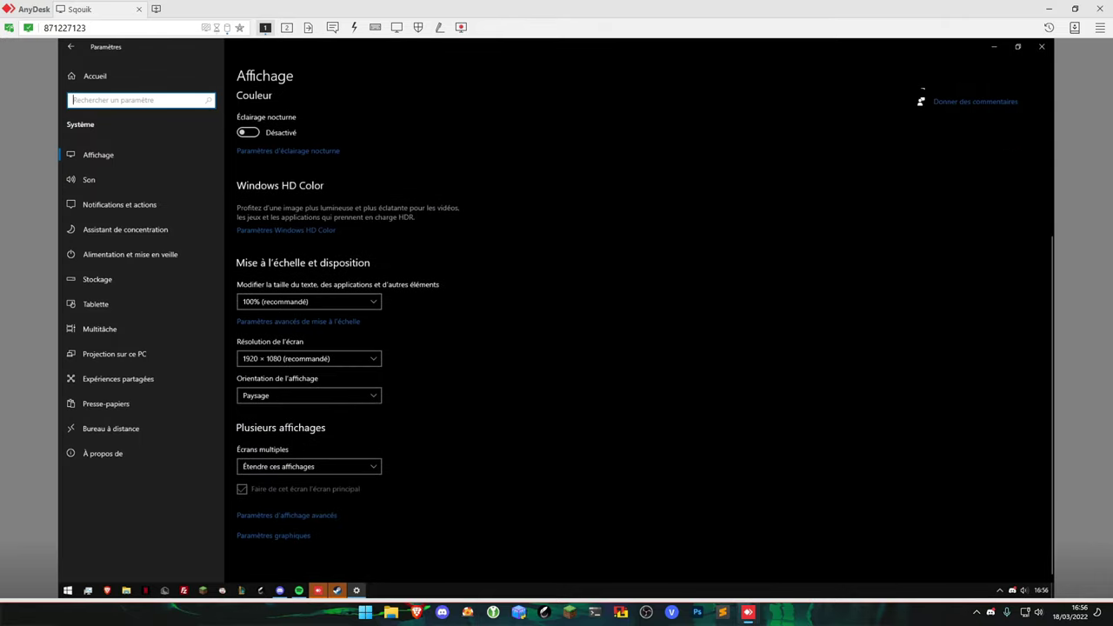
click(273, 536)
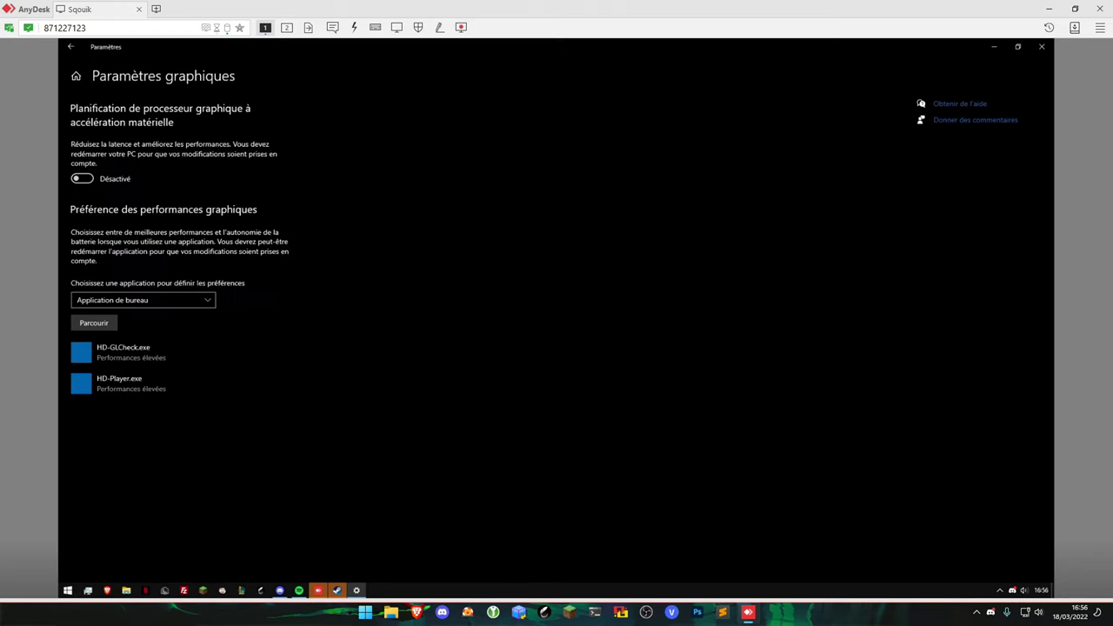
click(82, 179)
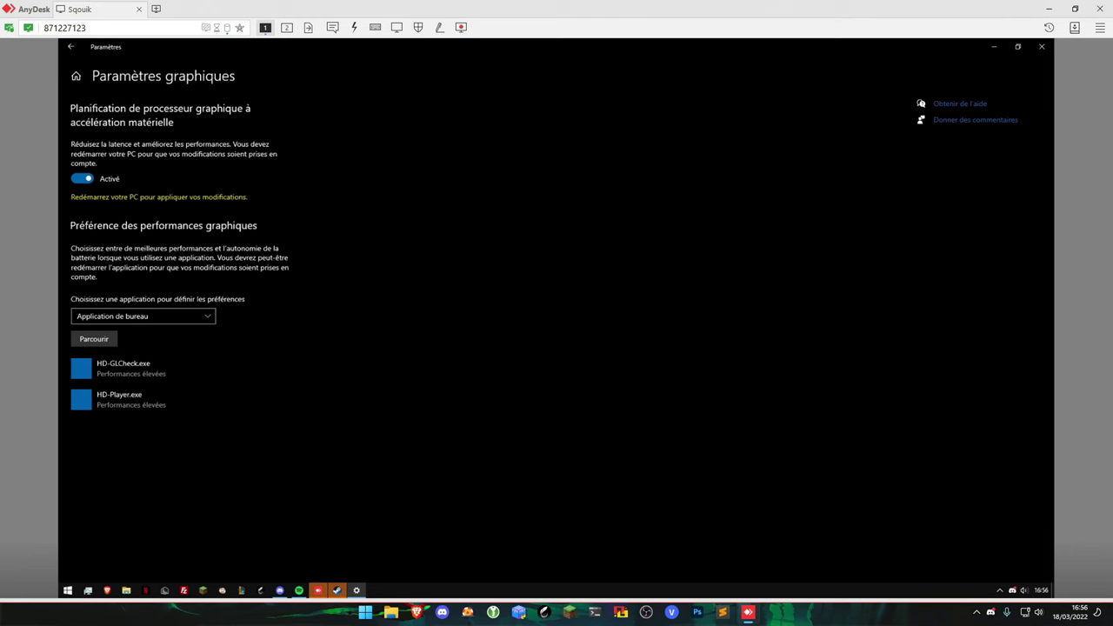
click(70, 46)
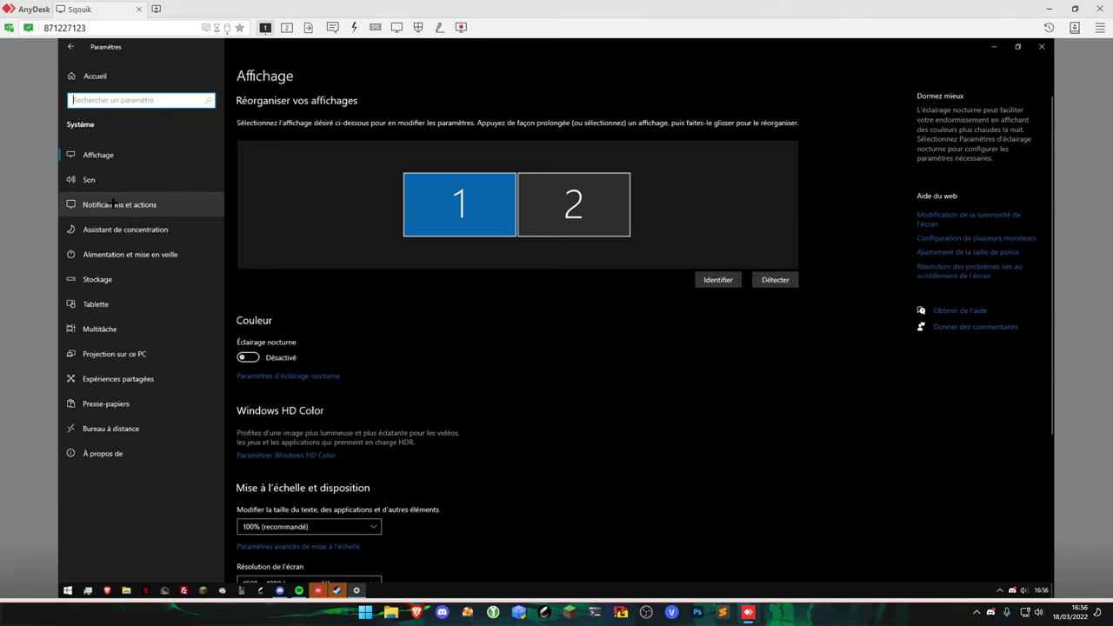
Open the classic Son control panel and disable both NVIDIA Output playback devices.
click(89, 179)
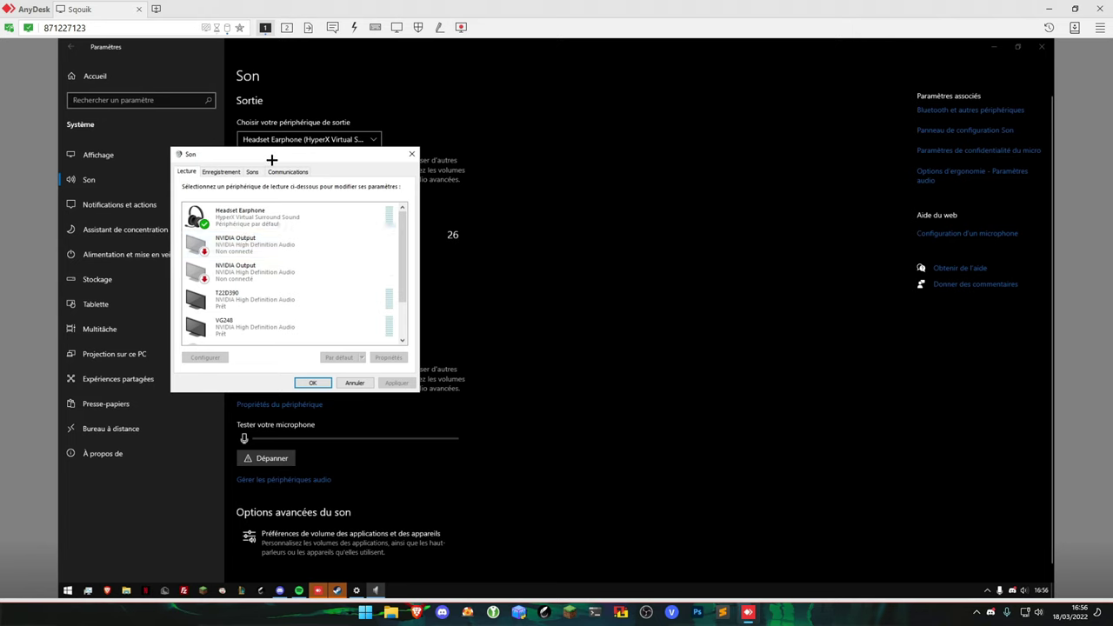
drag(271, 160, 430, 103)
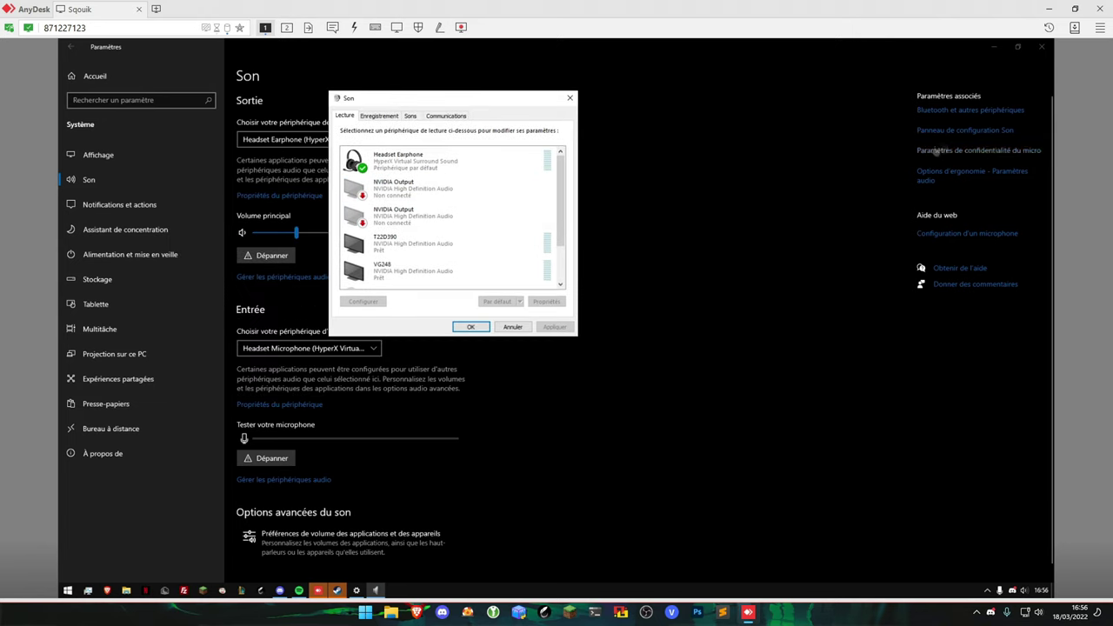
right_click(400, 199)
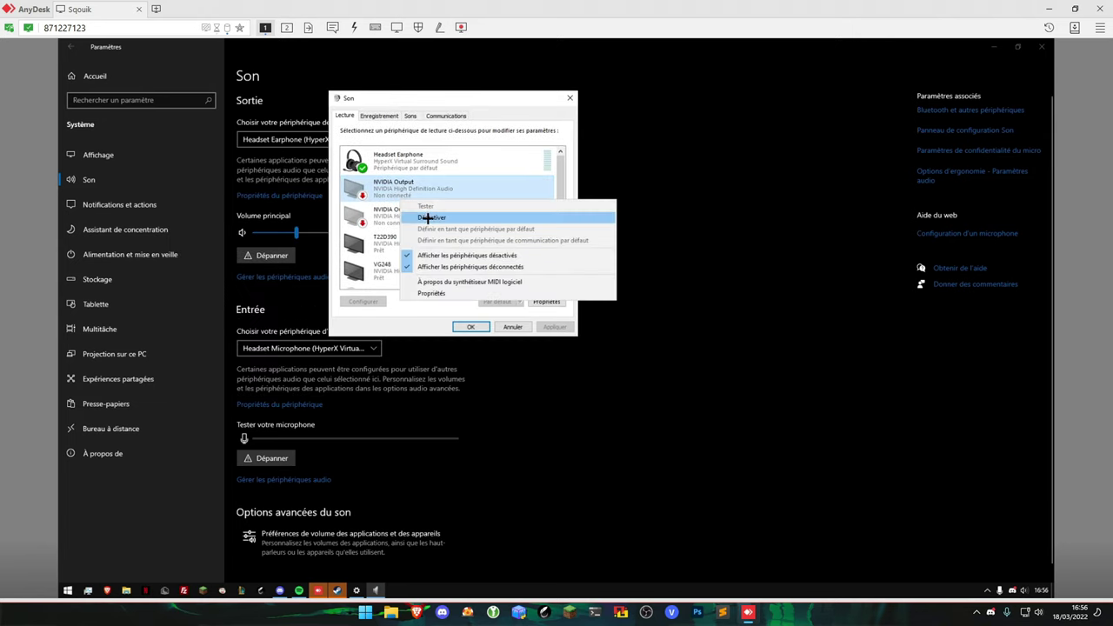
click(426, 218)
right_click(425, 211)
click(430, 228)
Disable the T22D390 and VG248 monitor audio playback devices.
scroll(414, 226, down, 1)
right_click(430, 228)
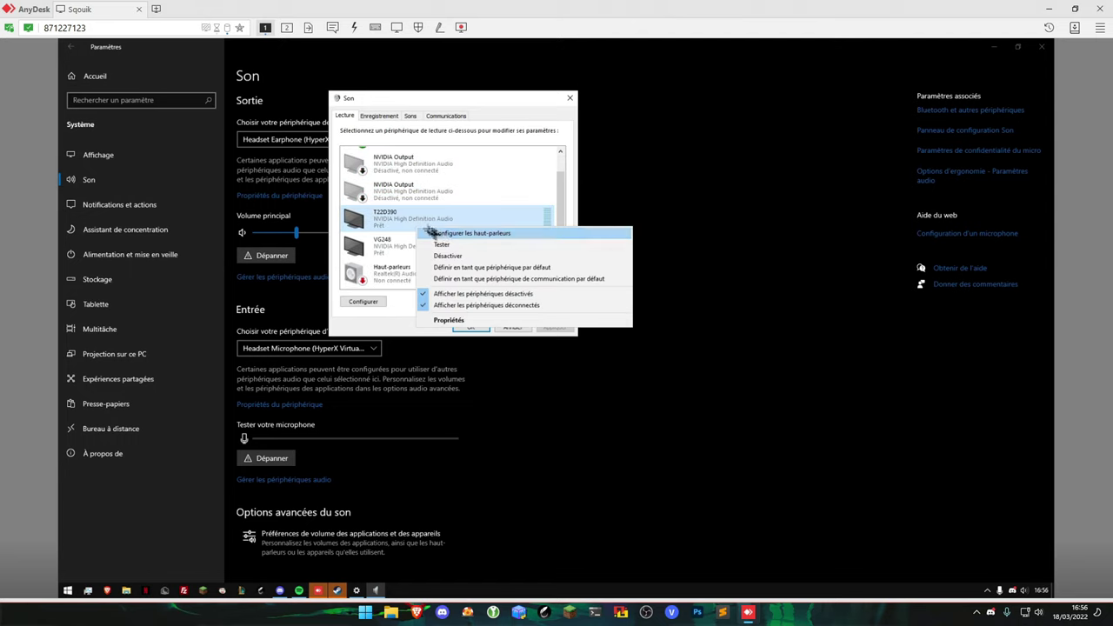
click(448, 255)
right_click(430, 224)
click(433, 236)
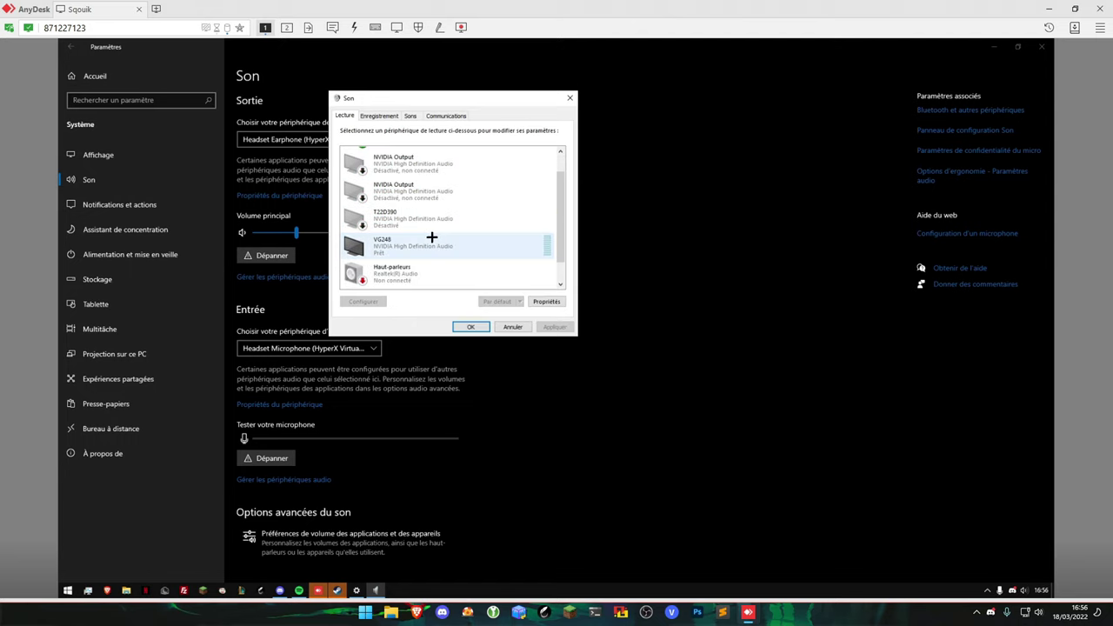
right_click(432, 236)
click(446, 263)
Disable the Haut-parleurs and Realtek Digital Output playback devices.
scroll(437, 252, down, 1)
right_click(438, 258)
click(474, 279)
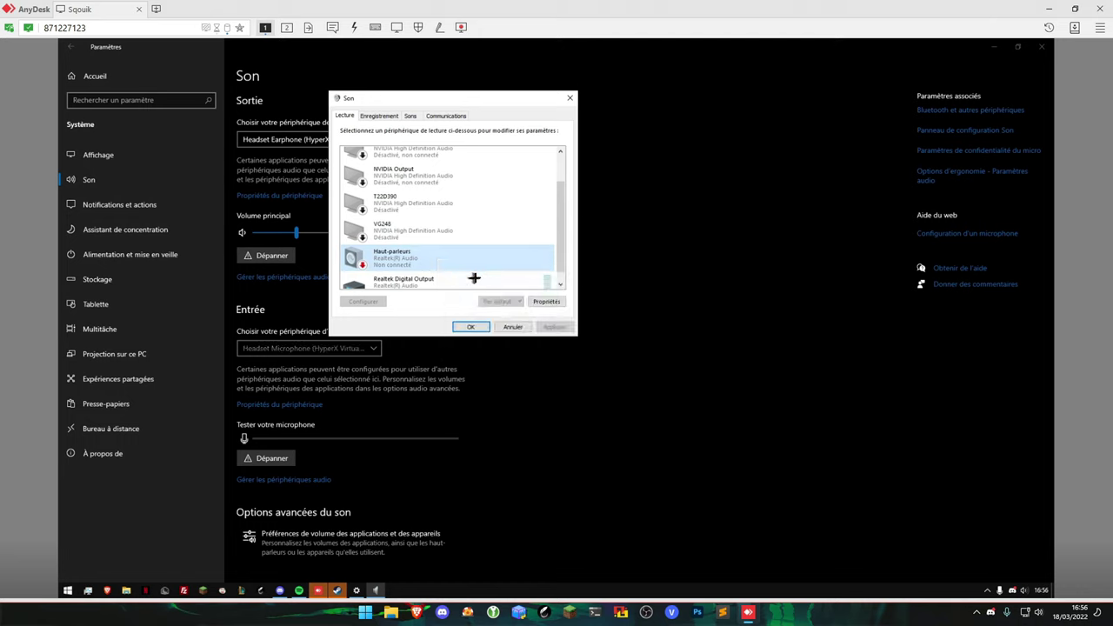
right_click(453, 269)
click(483, 282)
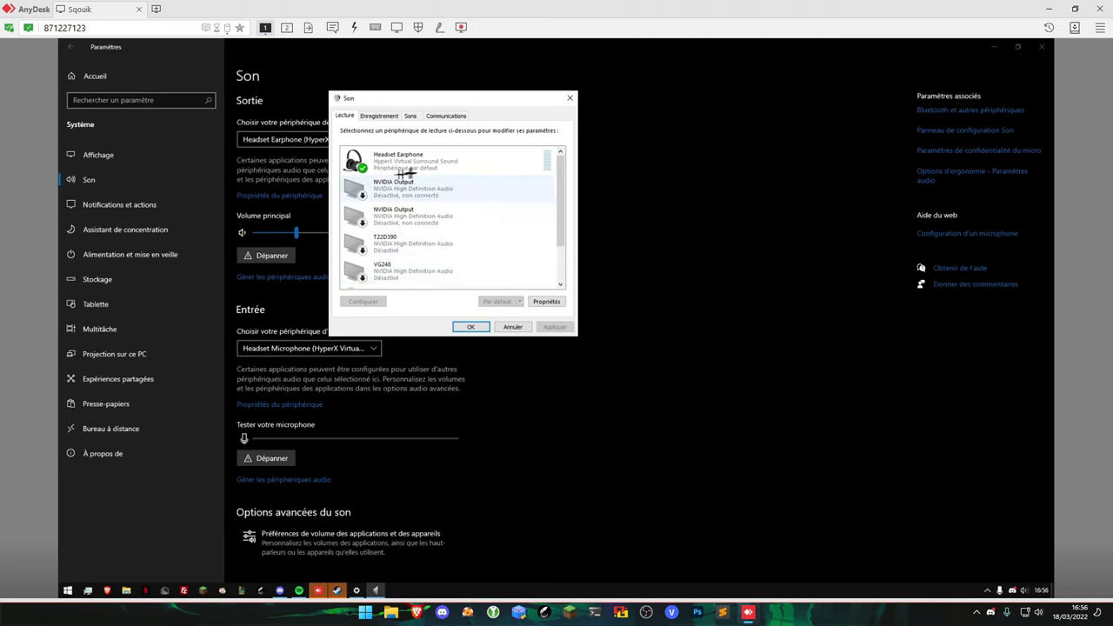
Disable all sound enhancements in the properties of the Headset Earphone playback device.
double_click(405, 165)
click(422, 154)
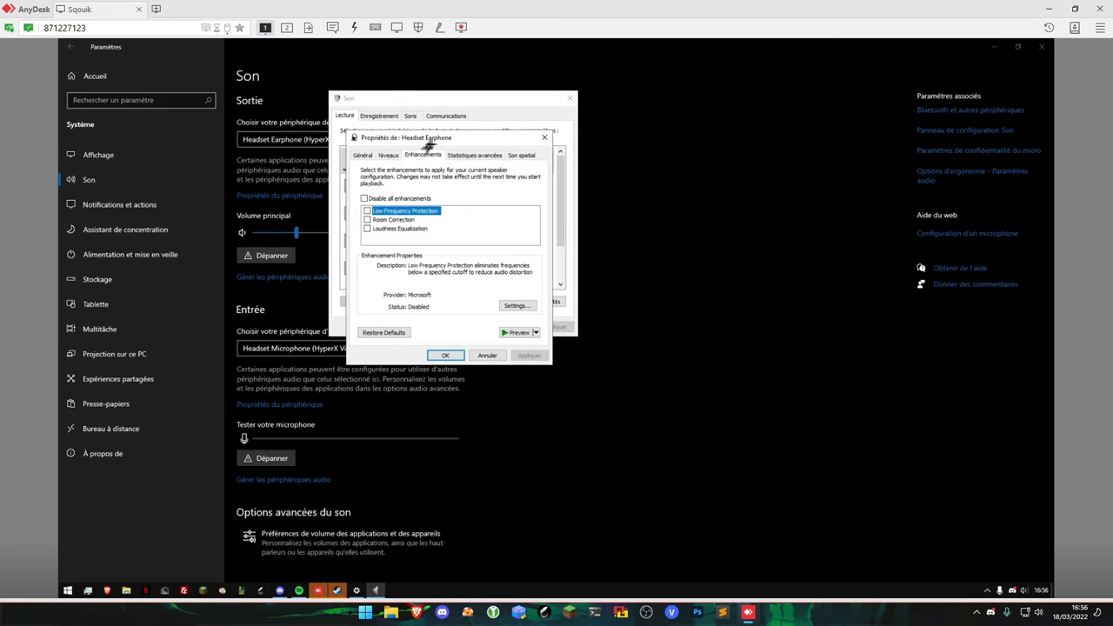
click(380, 197)
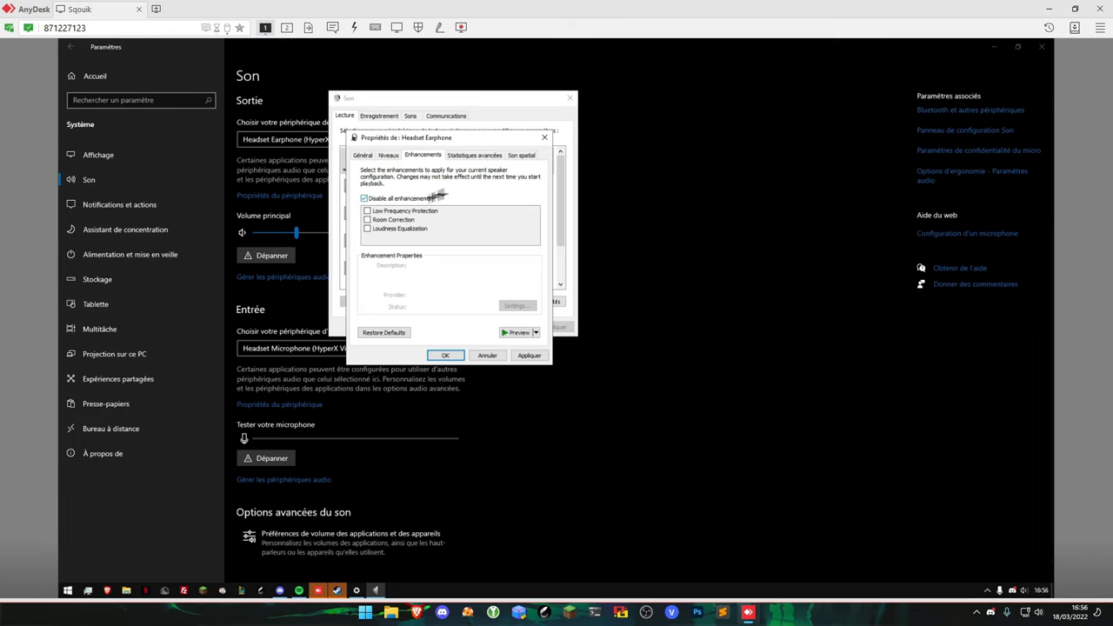
click(480, 158)
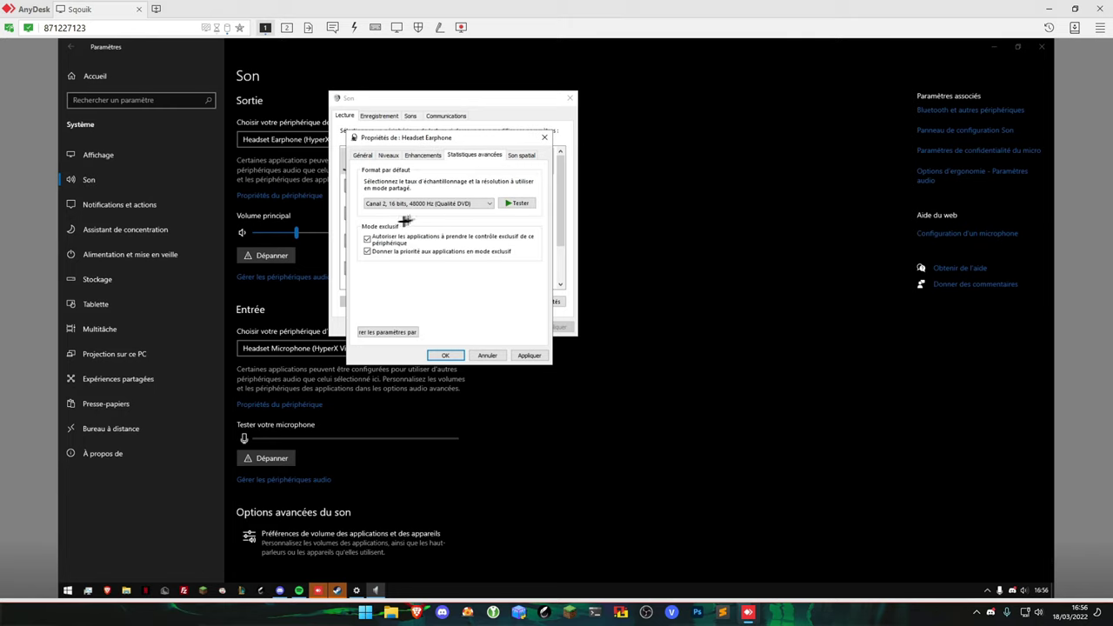
click(426, 154)
click(469, 155)
click(426, 155)
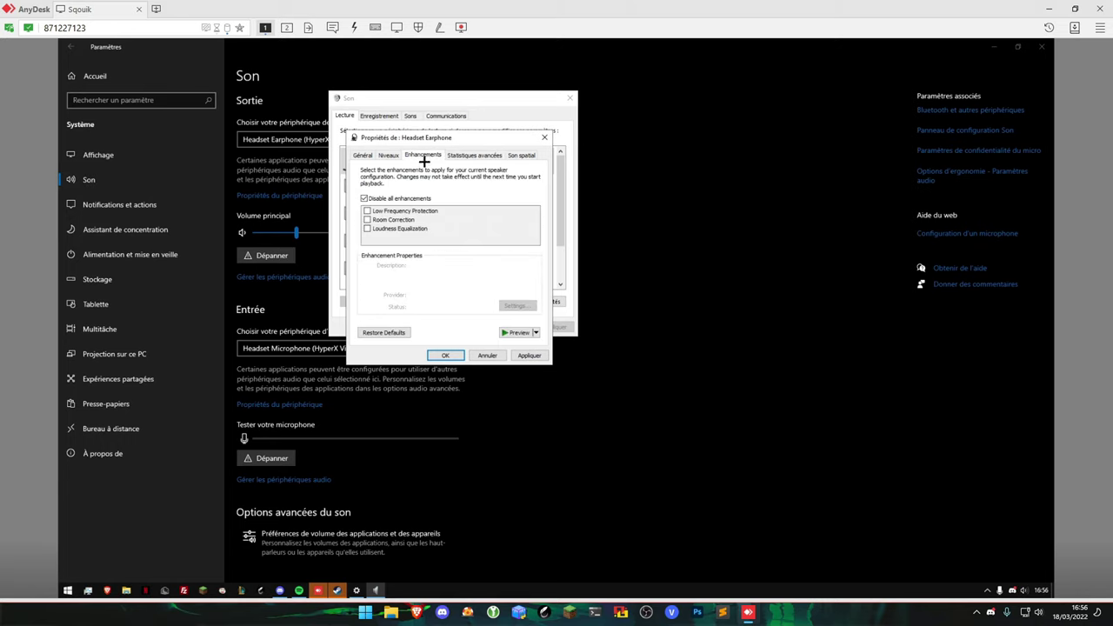
Stop applications from taking exclusive control of the Headset Earphone device and apply its properties.
click(481, 155)
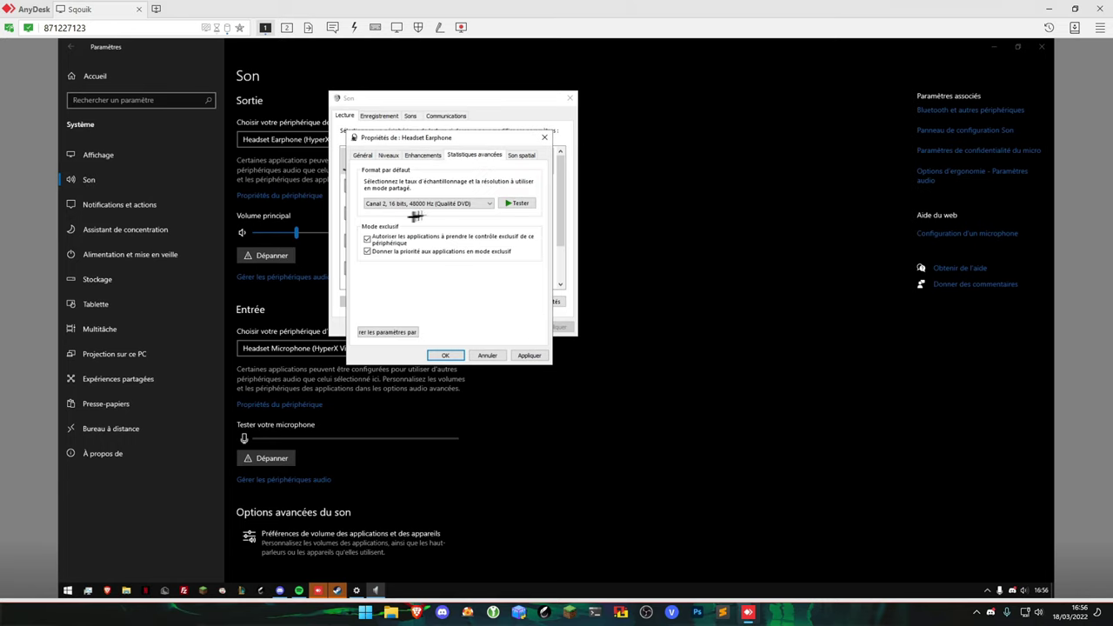
click(406, 203)
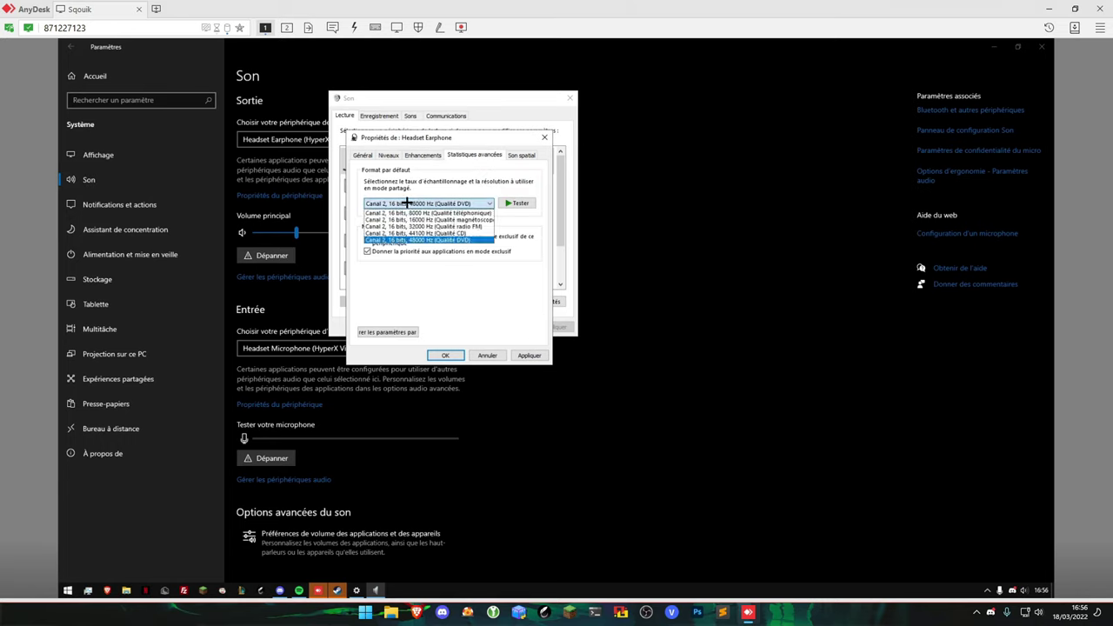
click(432, 264)
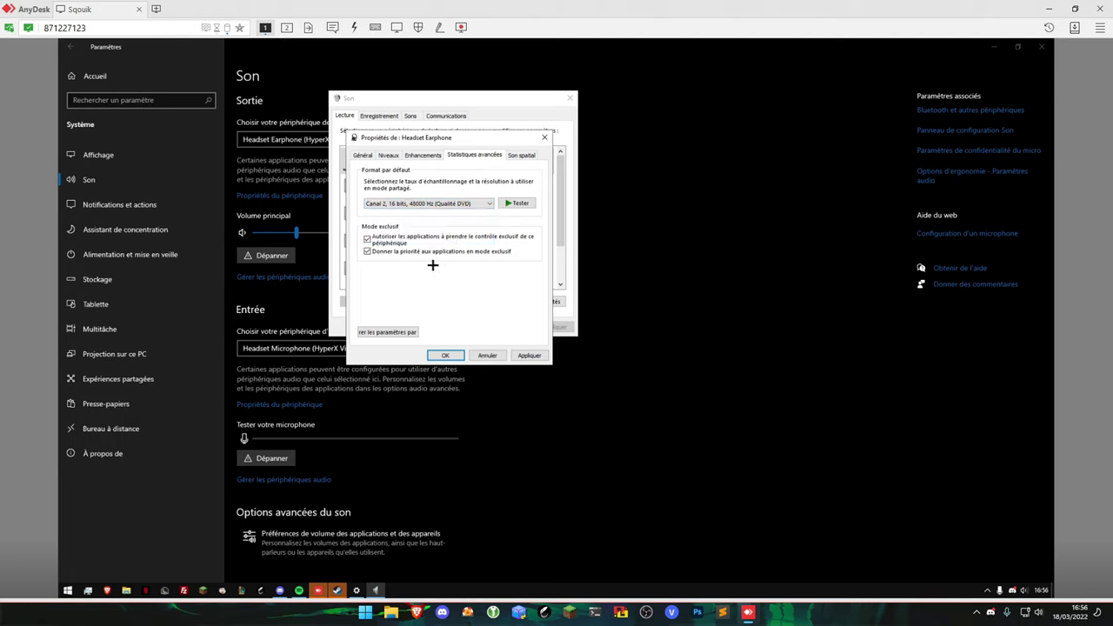
click(489, 235)
click(530, 357)
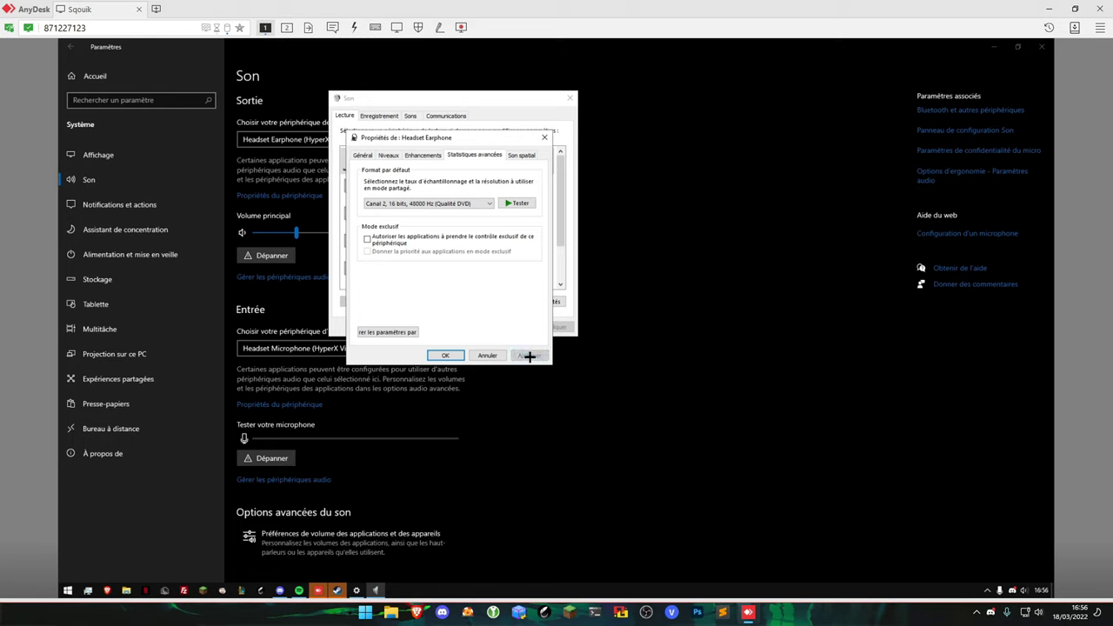
click(442, 355)
Disable the Realtek Microphone and Entrée ligne recording devices.
click(379, 116)
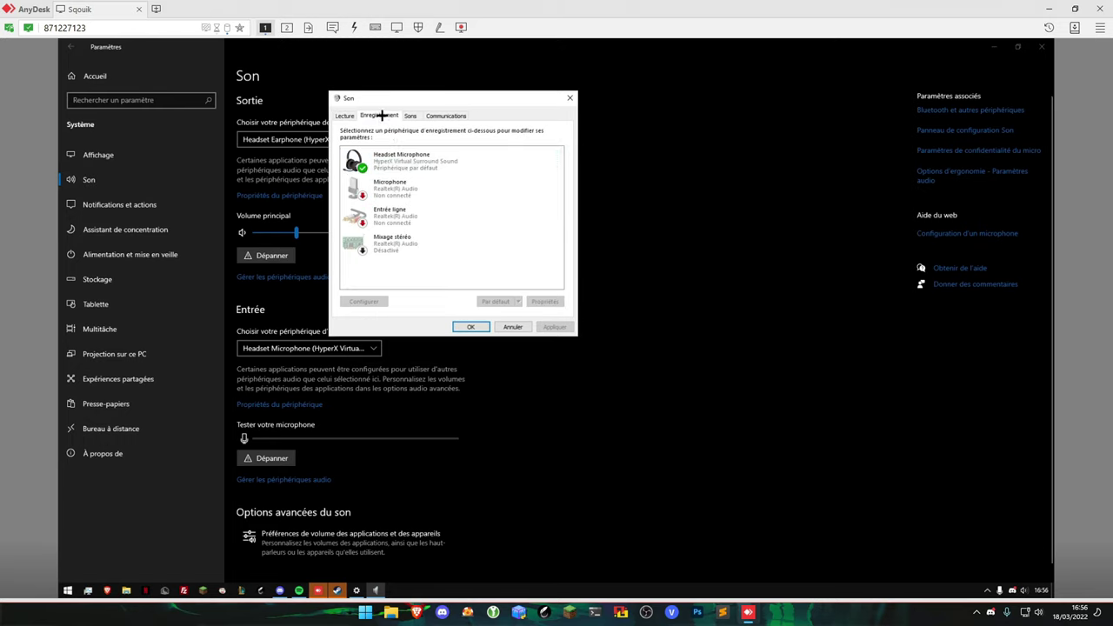
right_click(392, 192)
click(419, 200)
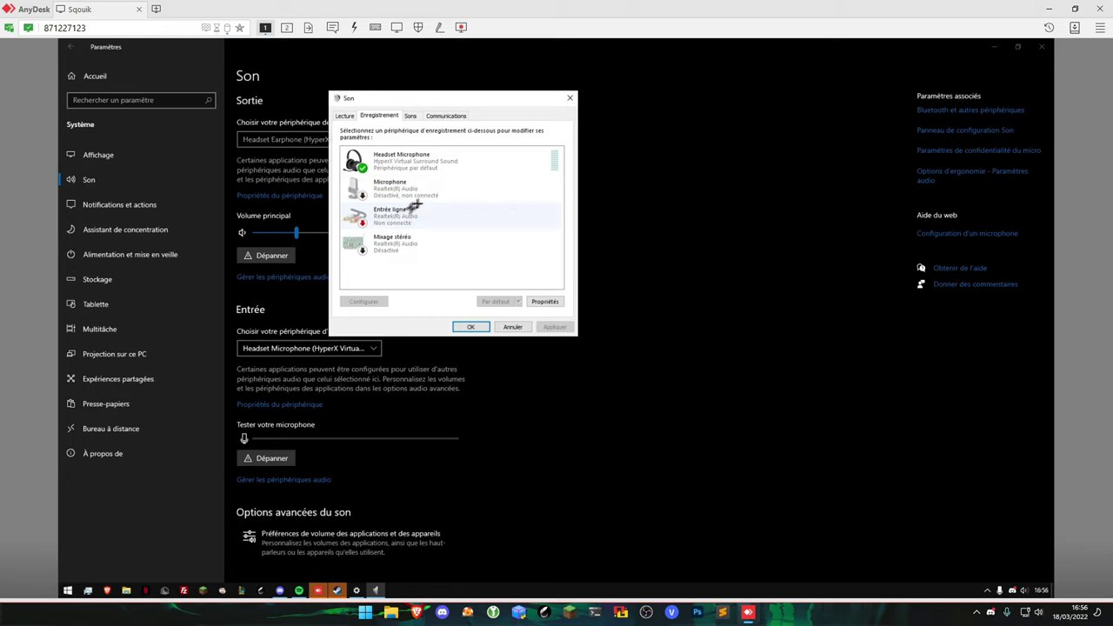
right_click(399, 216)
click(423, 222)
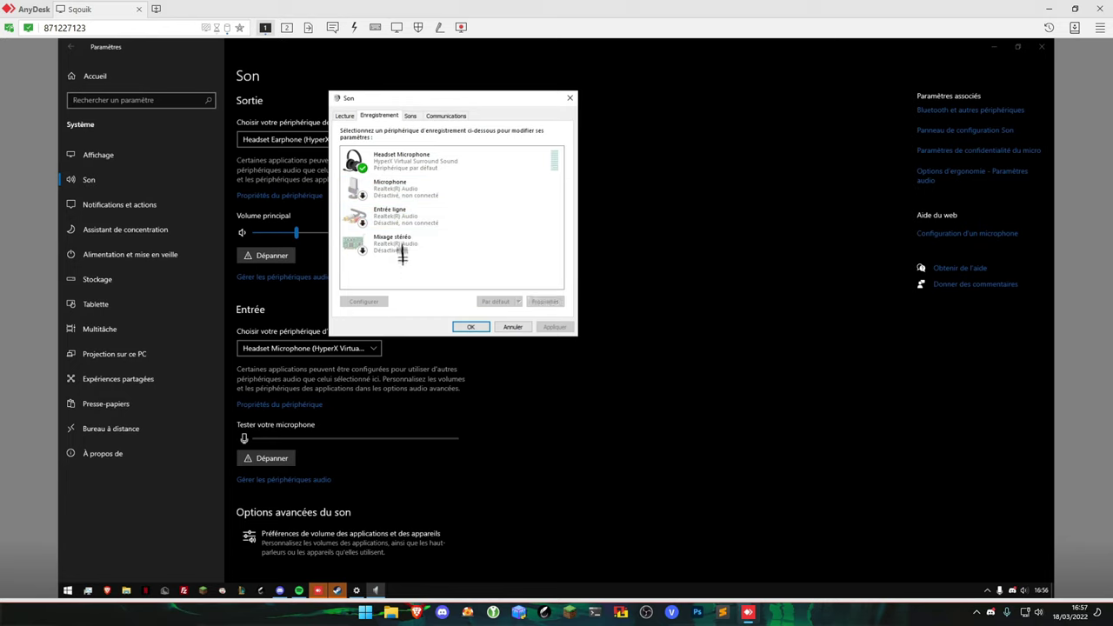
Raise the recording level of the Headset Microphone device to 100 in its properties.
double_click(388, 165)
click(402, 155)
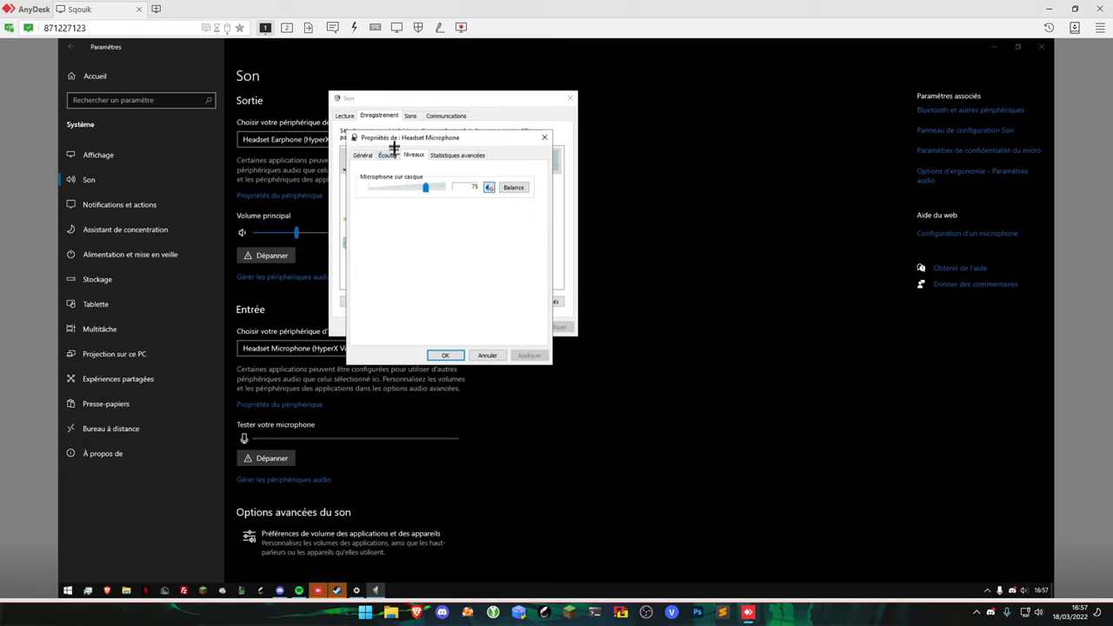
drag(414, 137, 333, 134)
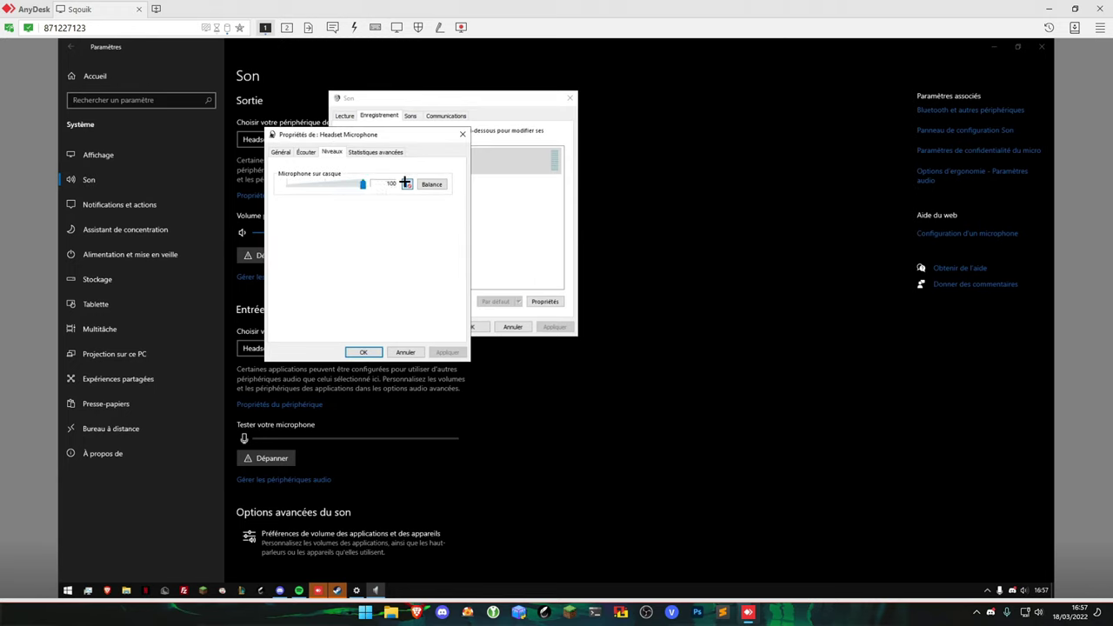
Select the 2-channel, 16-bit, 48000 Hz default format for the Headset Microphone and stop applications from taking exclusive control of it.
click(374, 152)
click(359, 200)
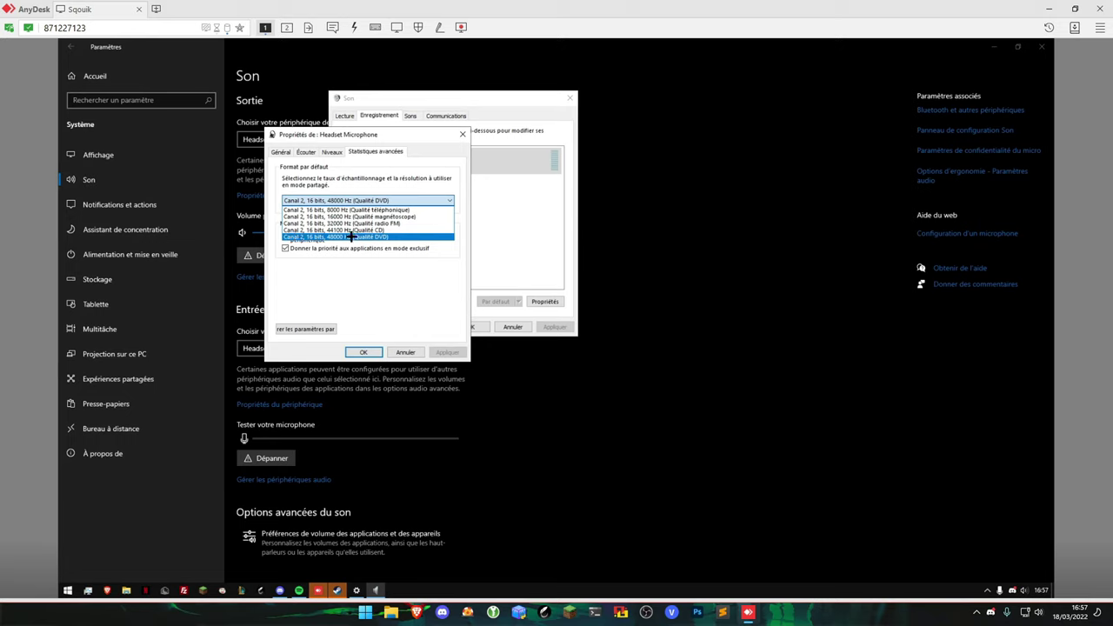
click(350, 236)
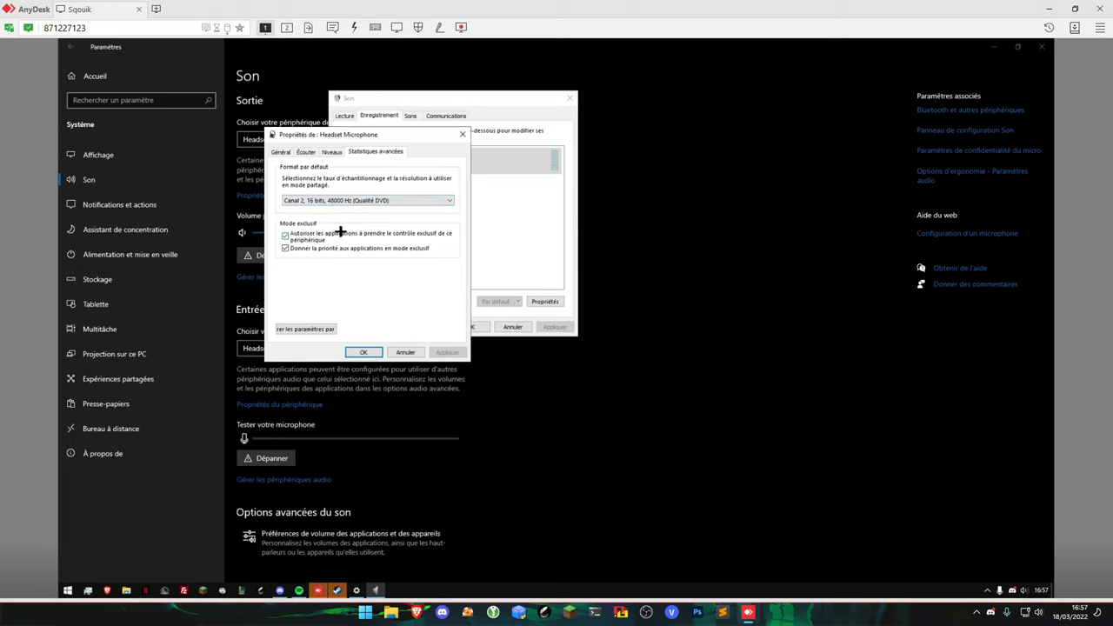
click(306, 235)
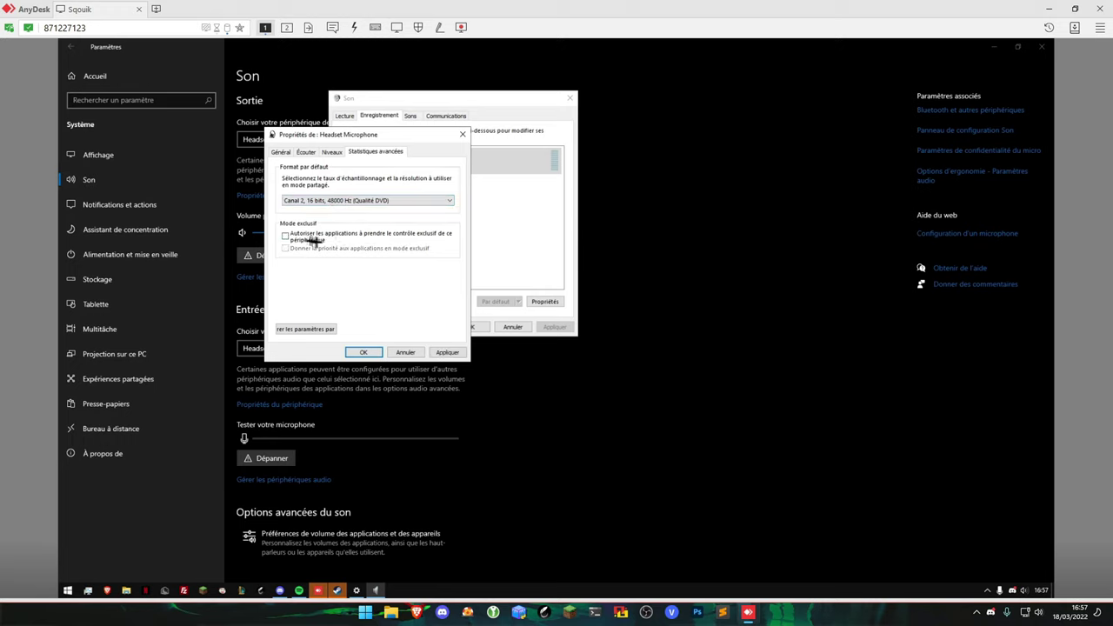
click(363, 352)
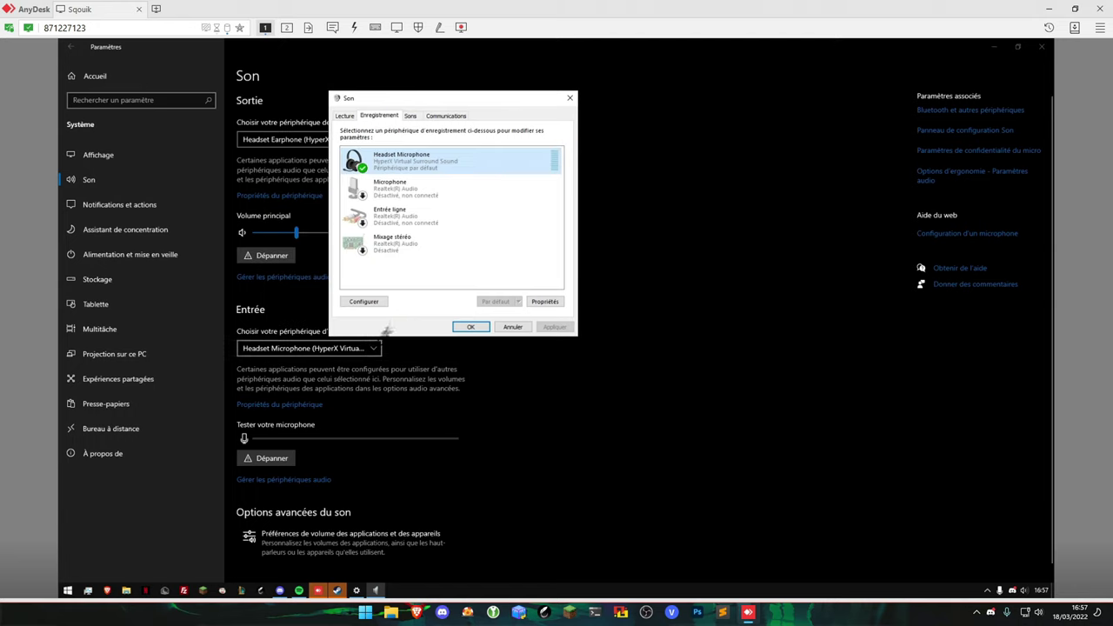
Set the Windows sound scheme to Aucun son and apply it.
click(412, 115)
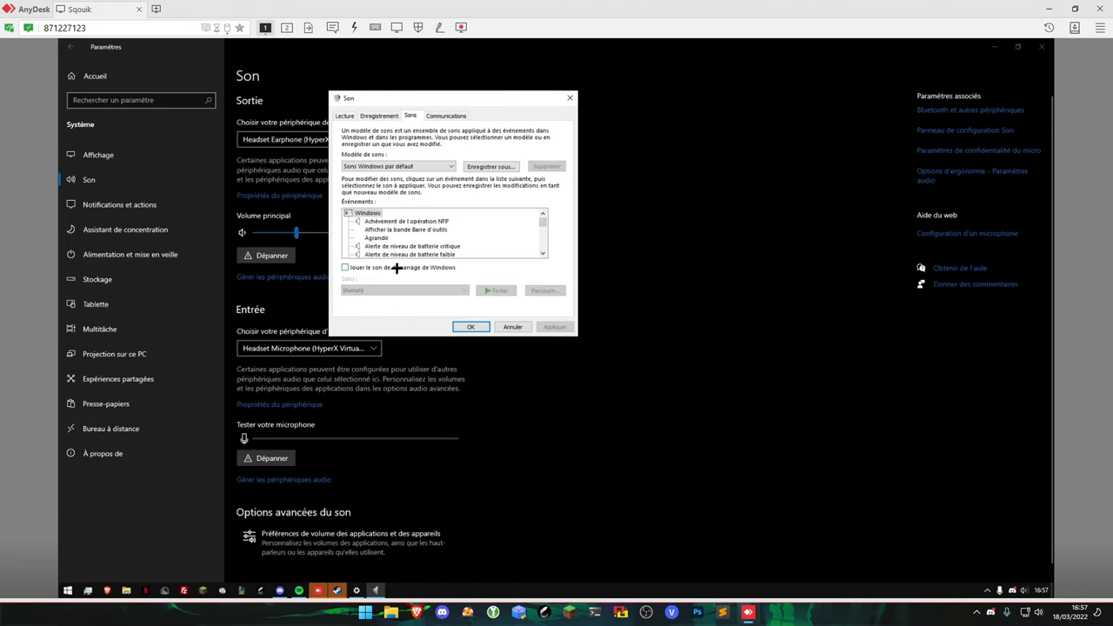
click(418, 166)
click(373, 174)
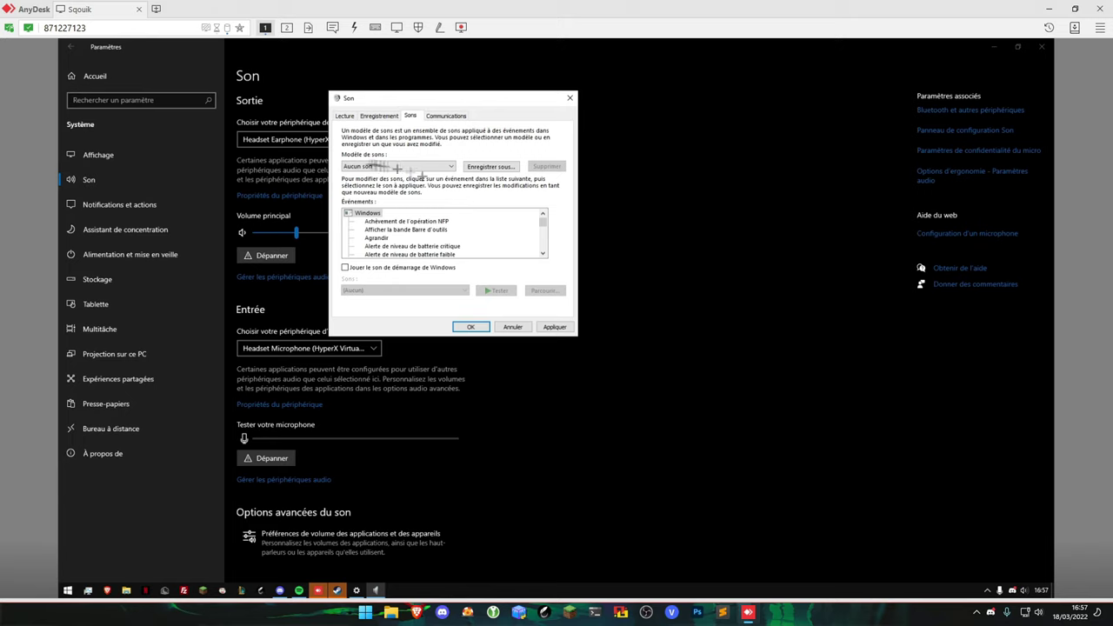
click(554, 327)
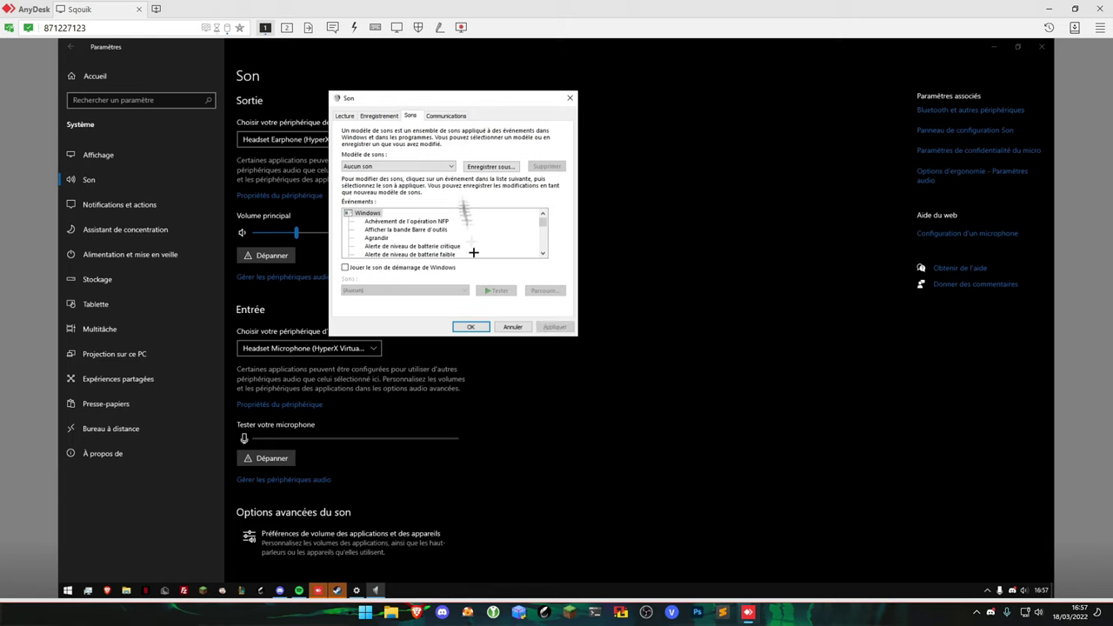
Make Windows do nothing (Ne rien faire) when it detects communications, and close the sound properties.
click(446, 115)
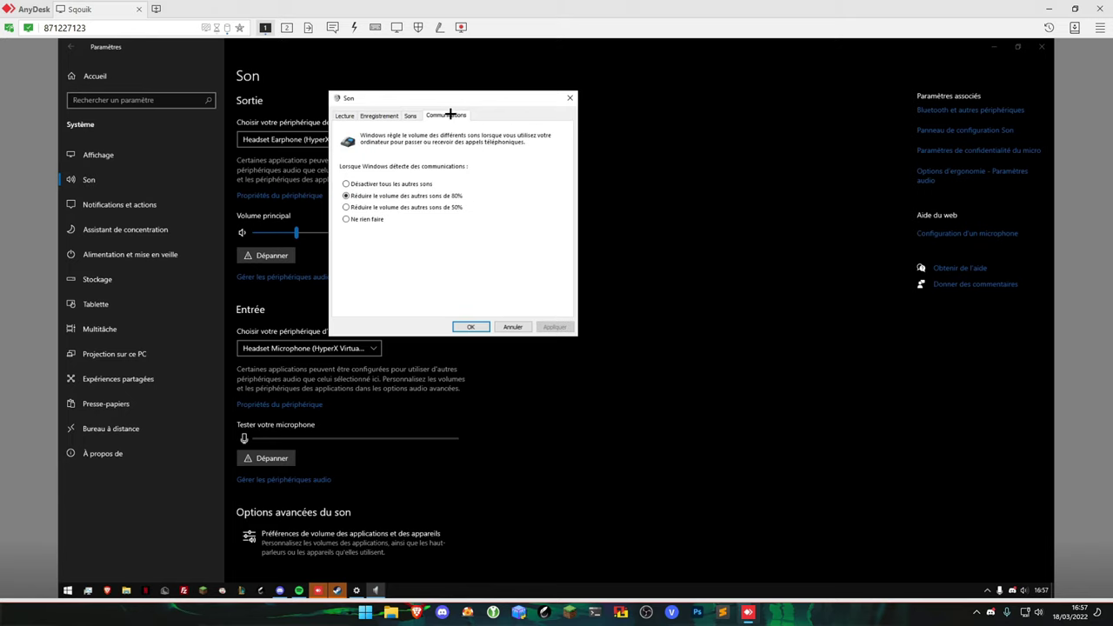
click(347, 219)
click(581, 327)
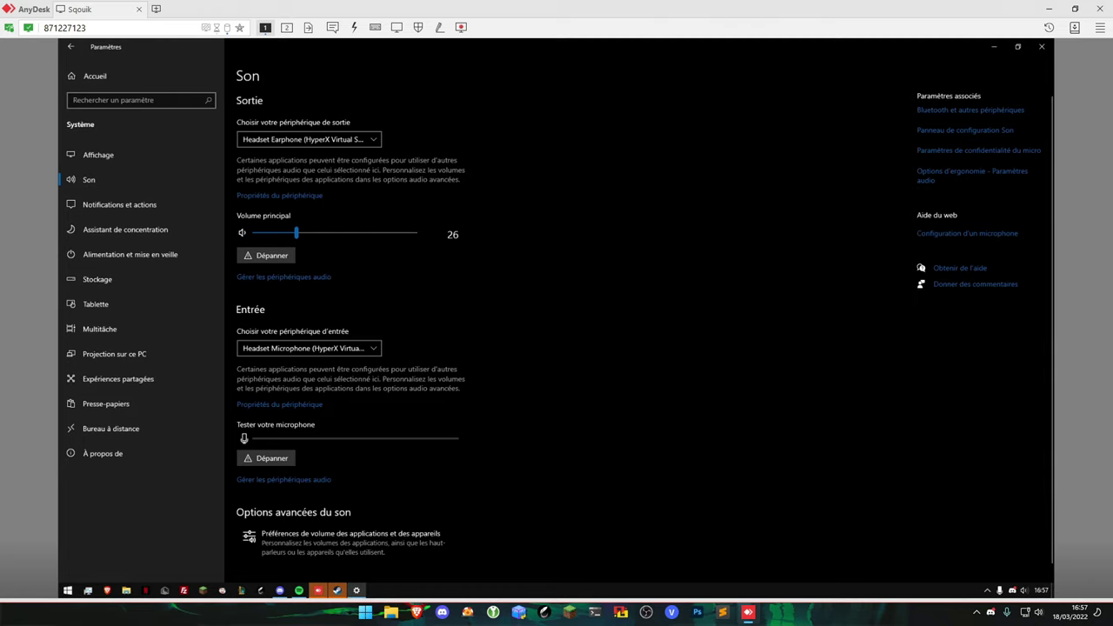
Check the notification settings and set the Assistant de concentration to Alarmes uniquement.
click(119, 204)
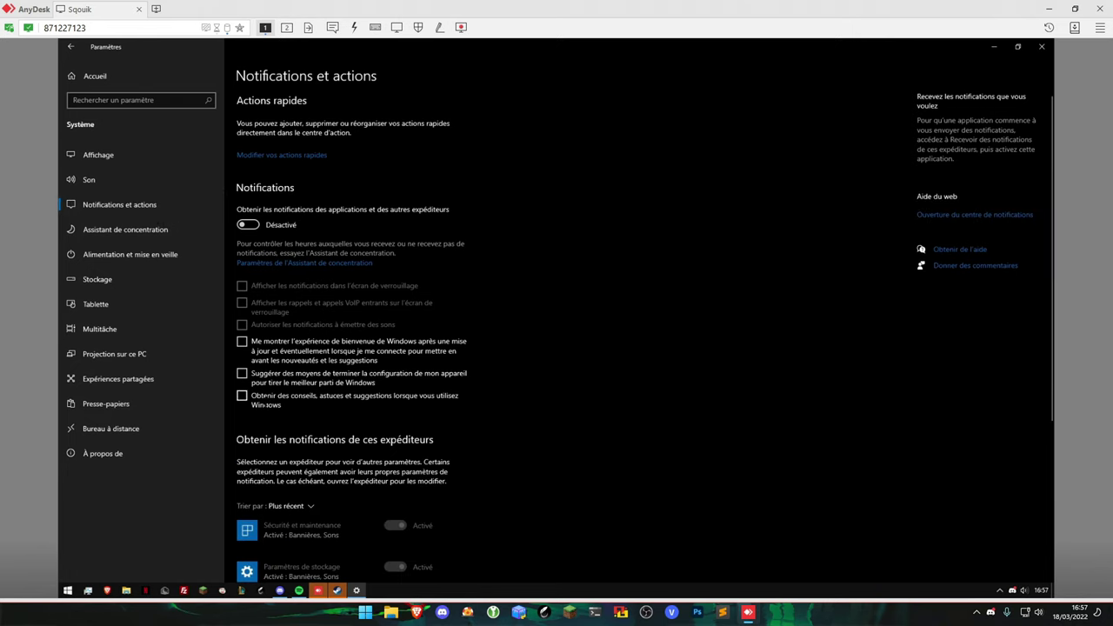
click(124, 224)
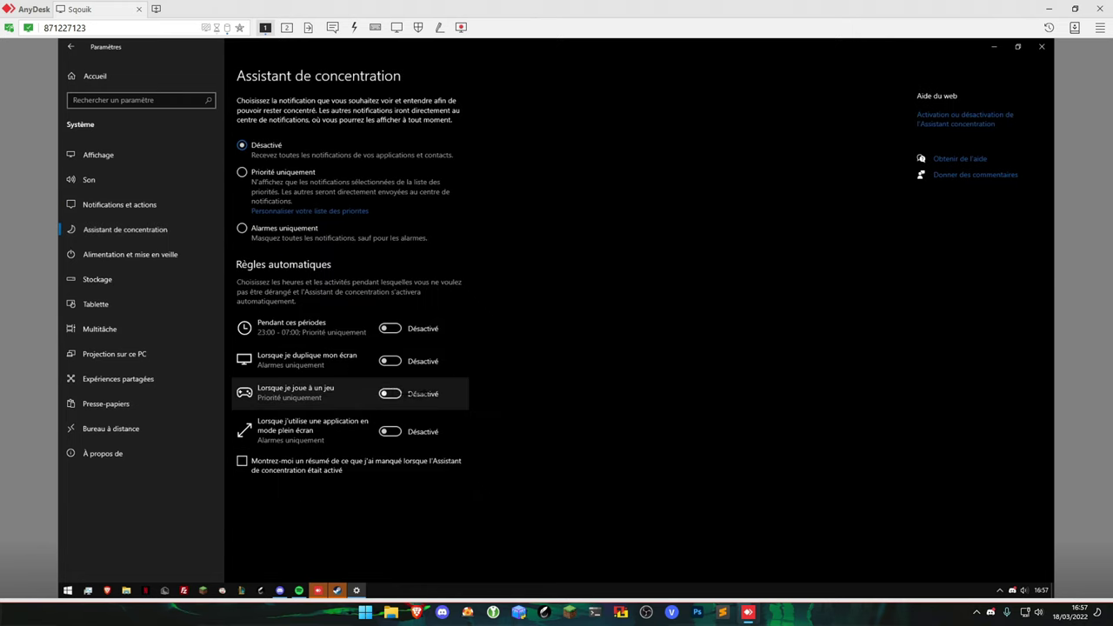
click(292, 228)
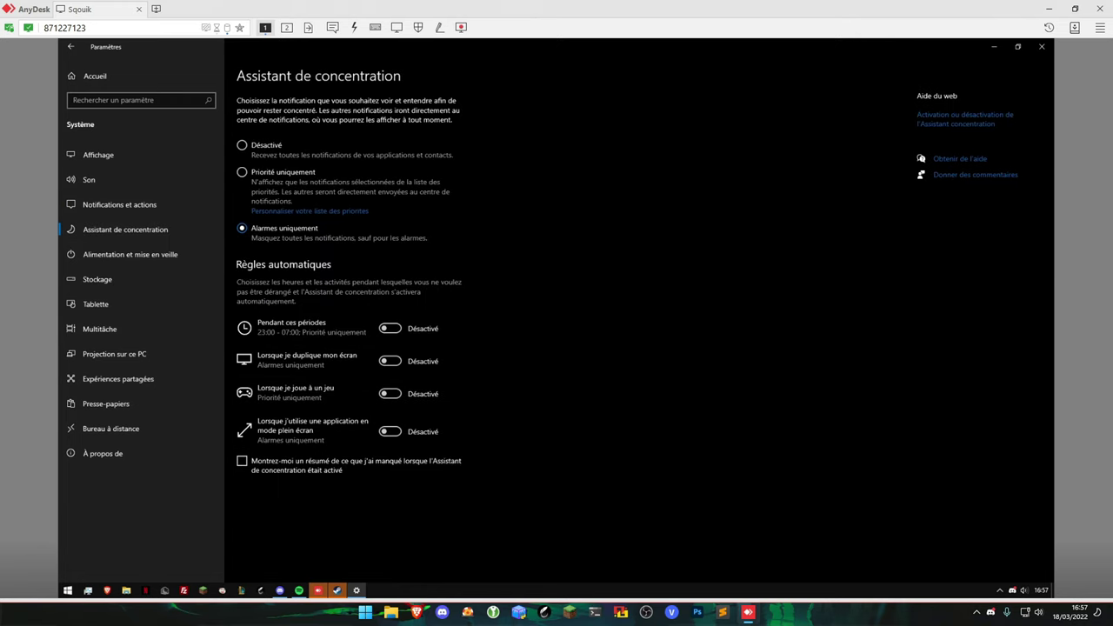
Clear the call, reminder and pinned-contact options in the focus assistant's priority list and remove all its applications.
click(349, 211)
click(136, 178)
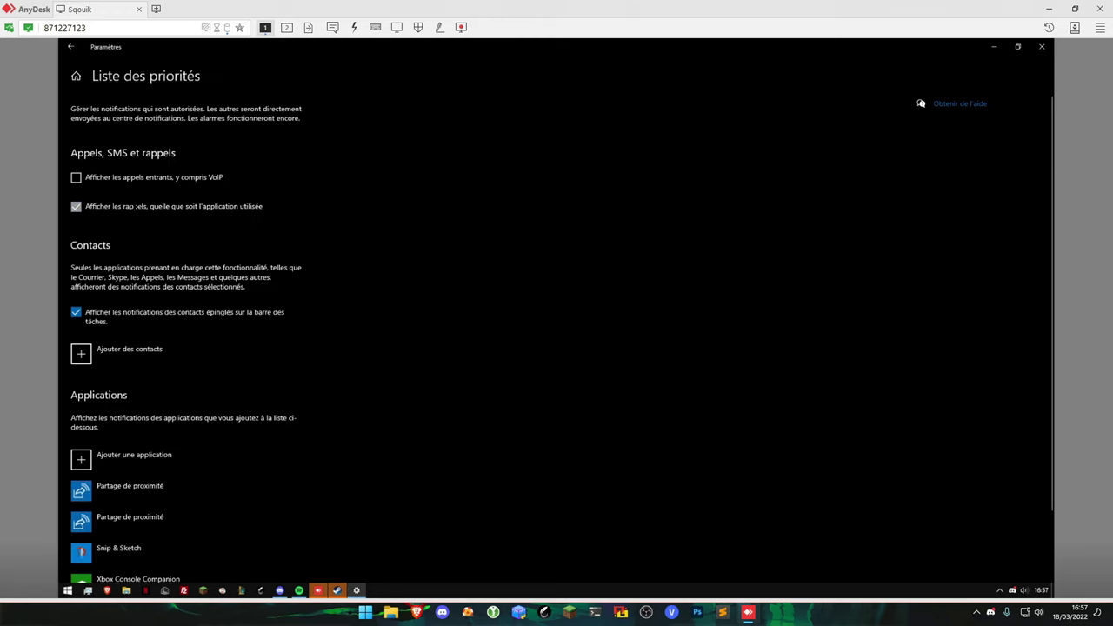
click(157, 489)
click(271, 524)
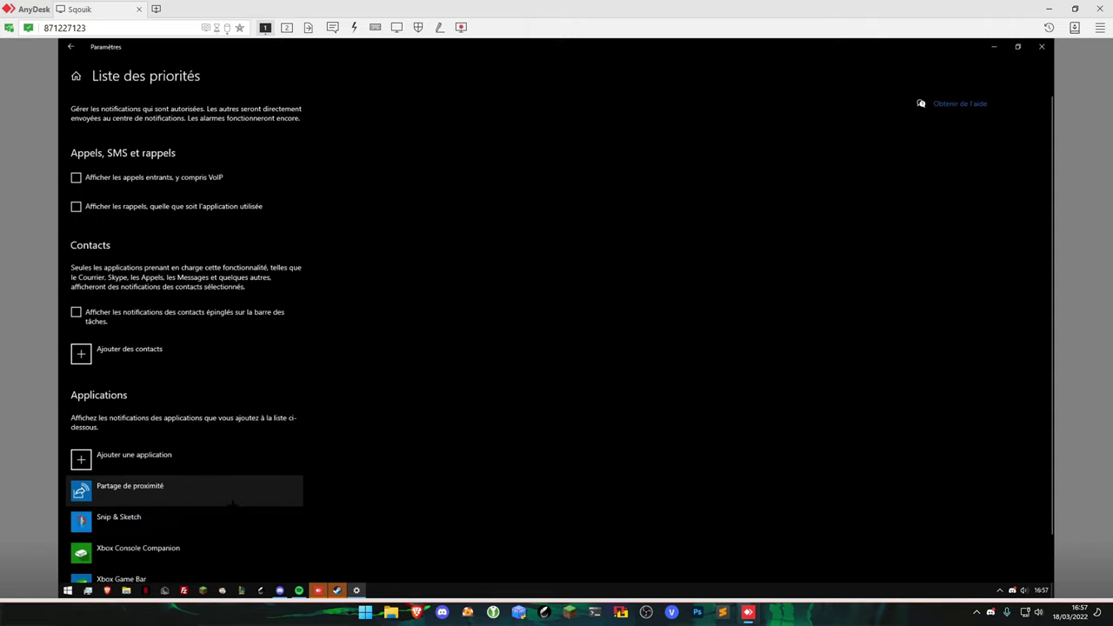
click(157, 489)
click(273, 524)
click(273, 525)
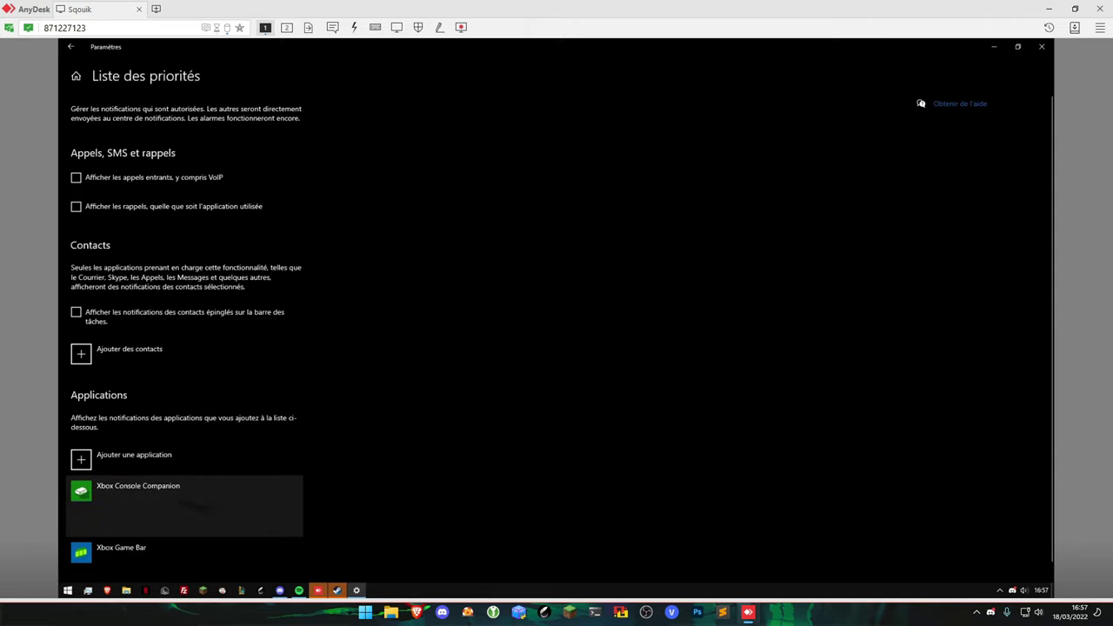
click(272, 524)
click(271, 525)
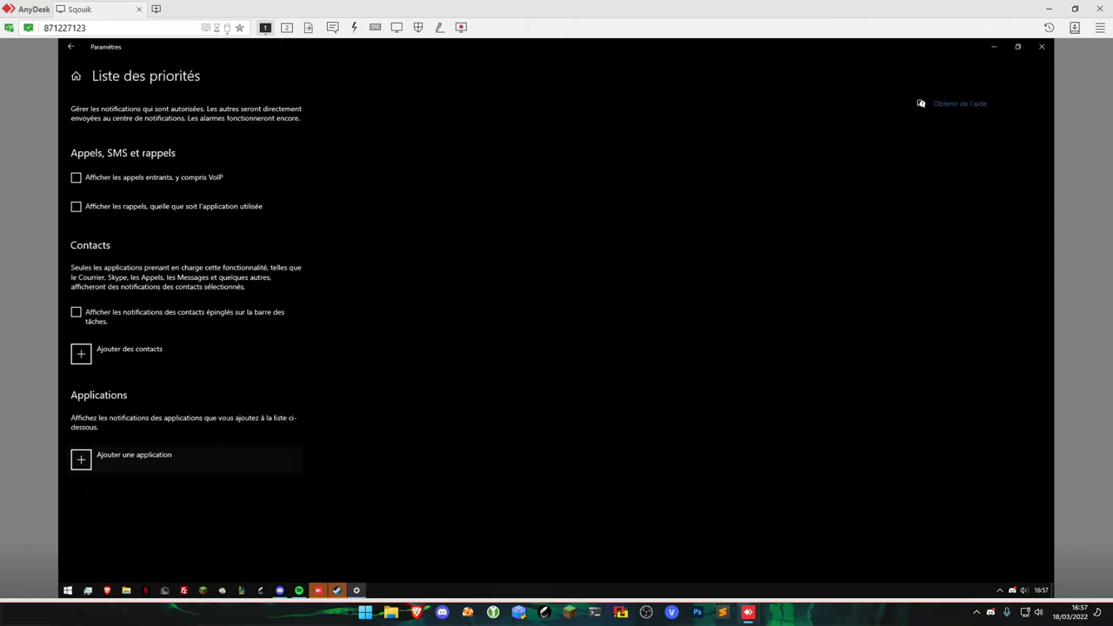
click(70, 46)
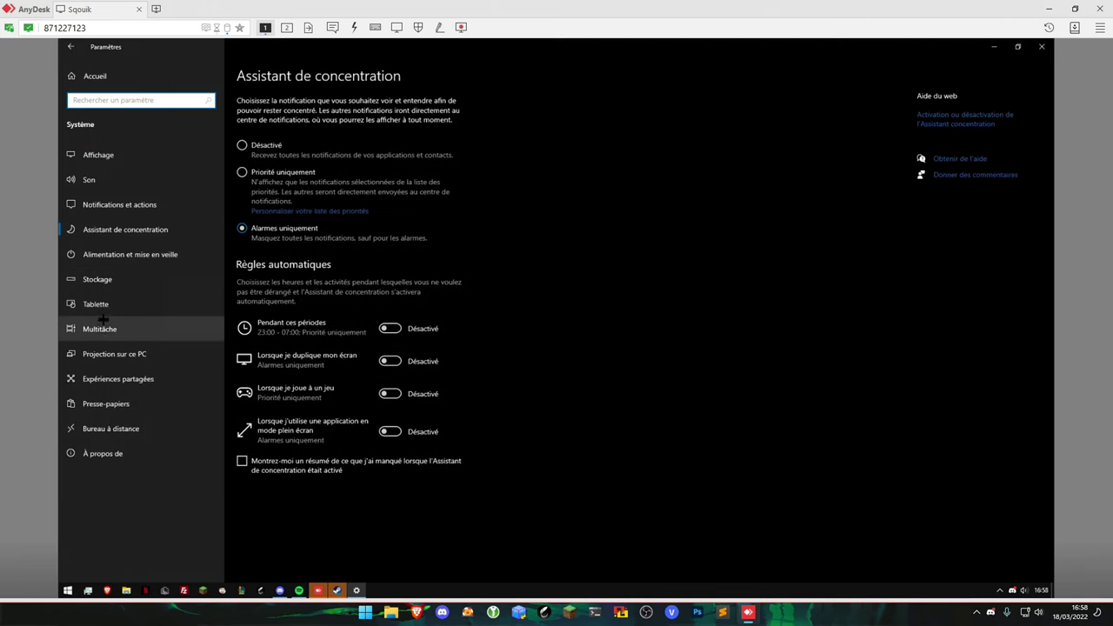
Check that shared experiences, clipboard history and remote desktop are switched off in the system settings.
click(111, 377)
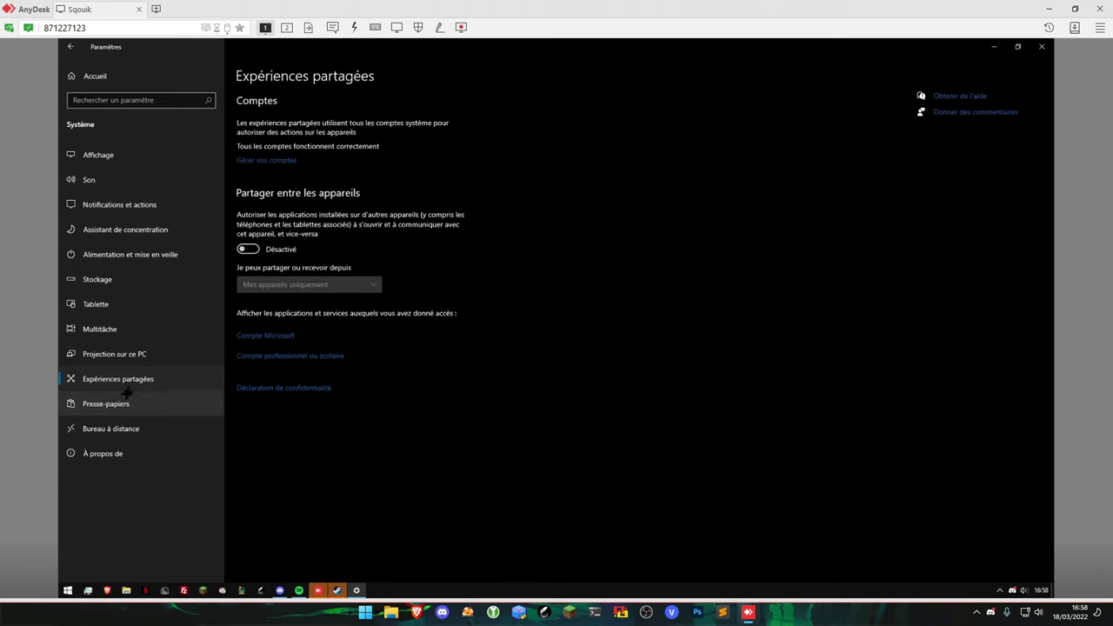
click(105, 403)
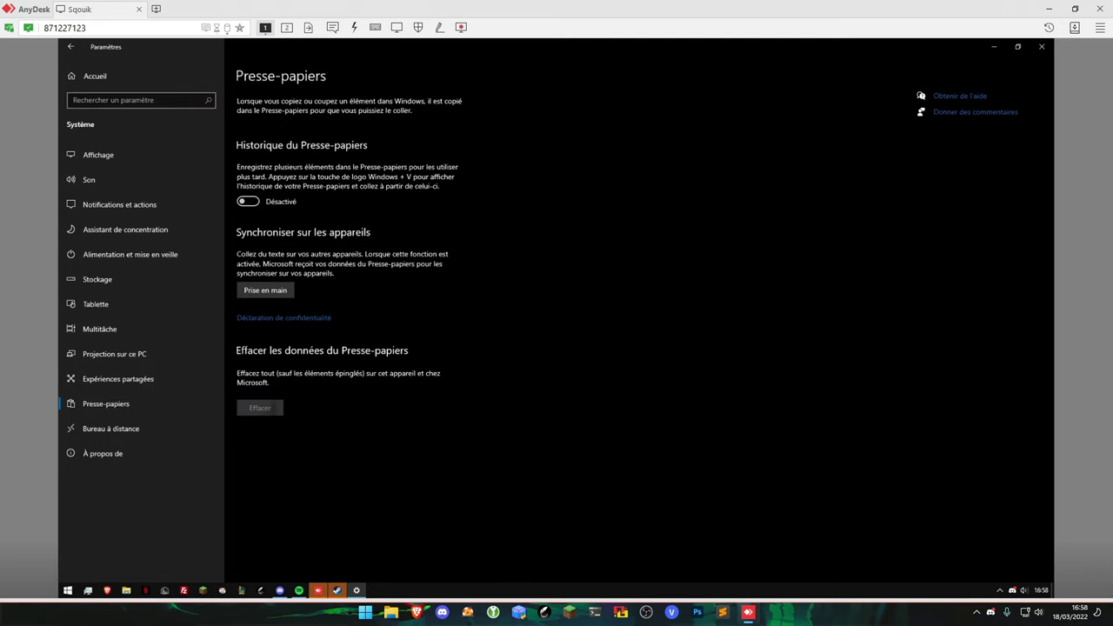
click(102, 453)
click(111, 428)
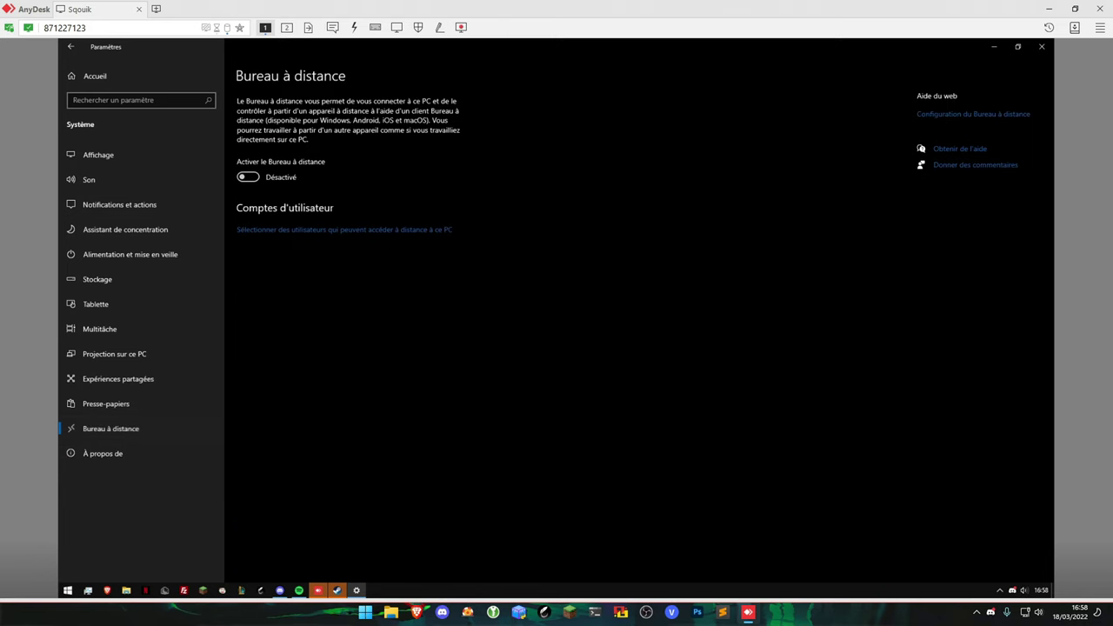
Adjust the visual effects in the performance options of the advanced system properties and confirm them.
click(103, 453)
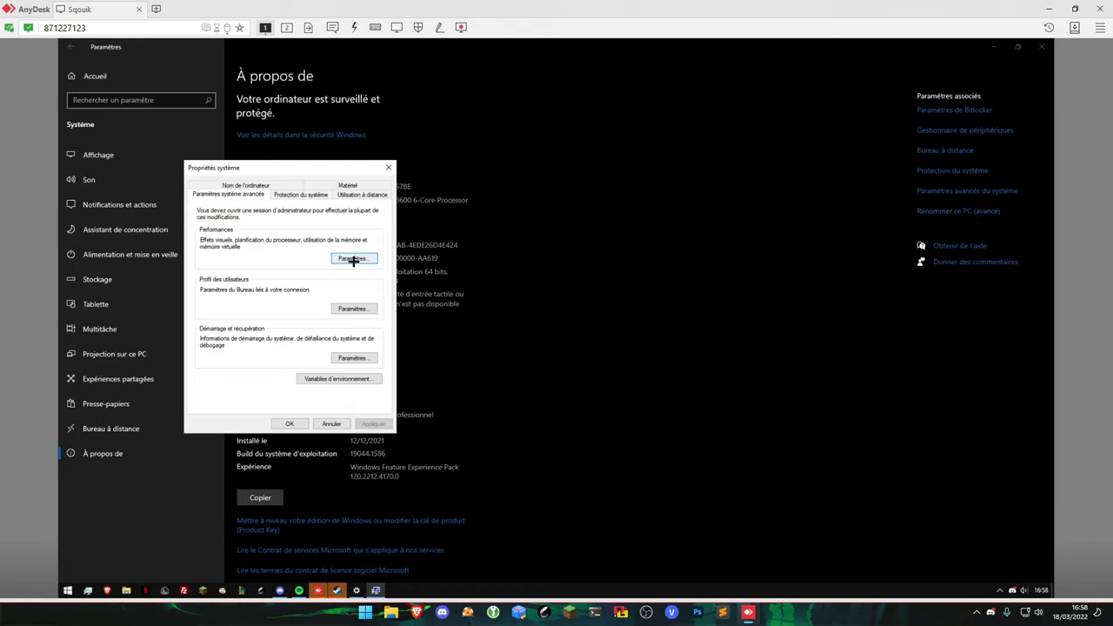
click(353, 260)
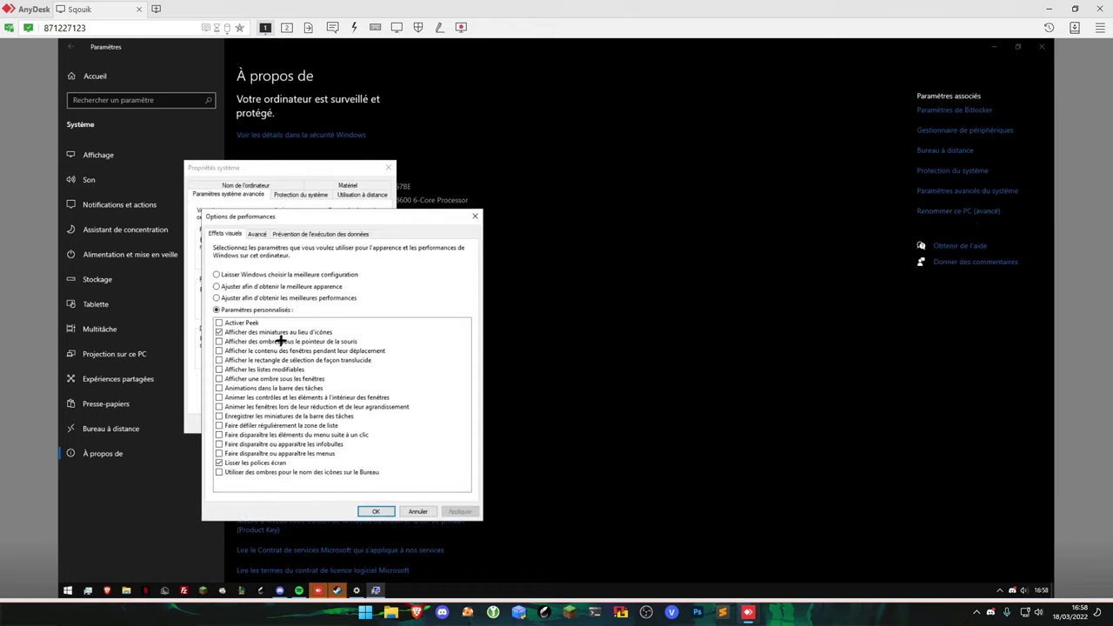
click(275, 289)
click(368, 512)
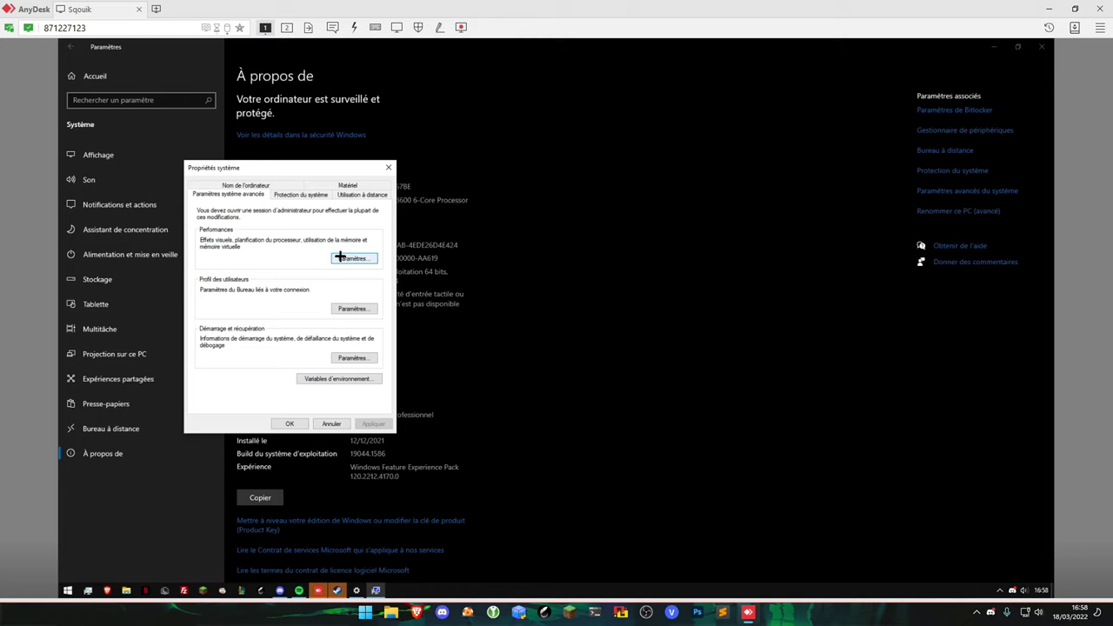
click(343, 257)
Stop Windows from automatically downloading manufacturers' applications and icons for devices, save the change, and close the system properties.
click(345, 186)
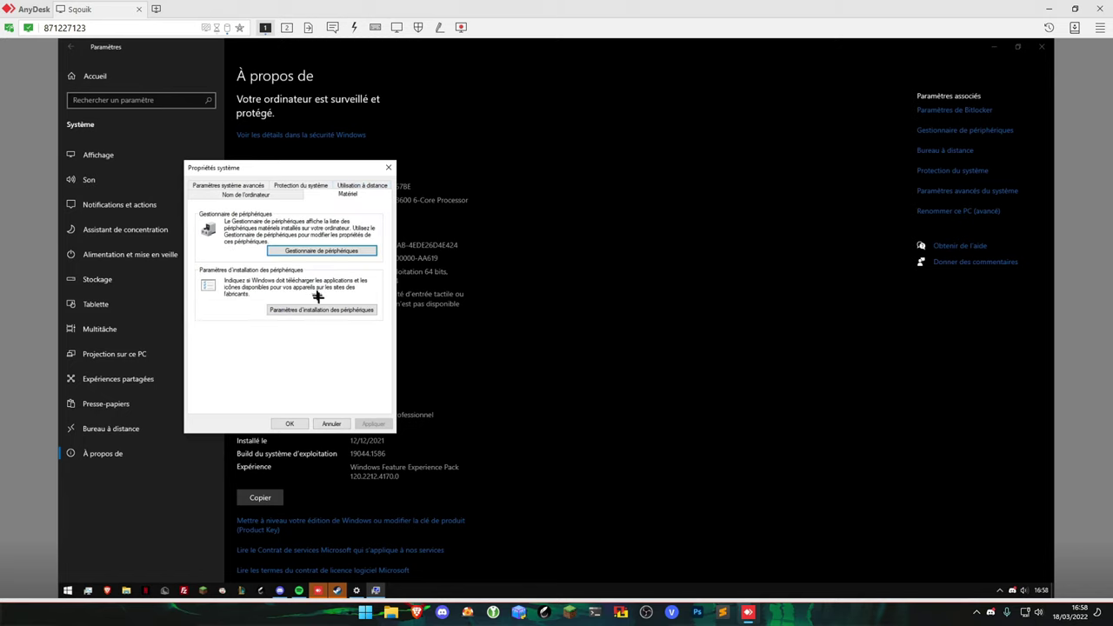
click(359, 308)
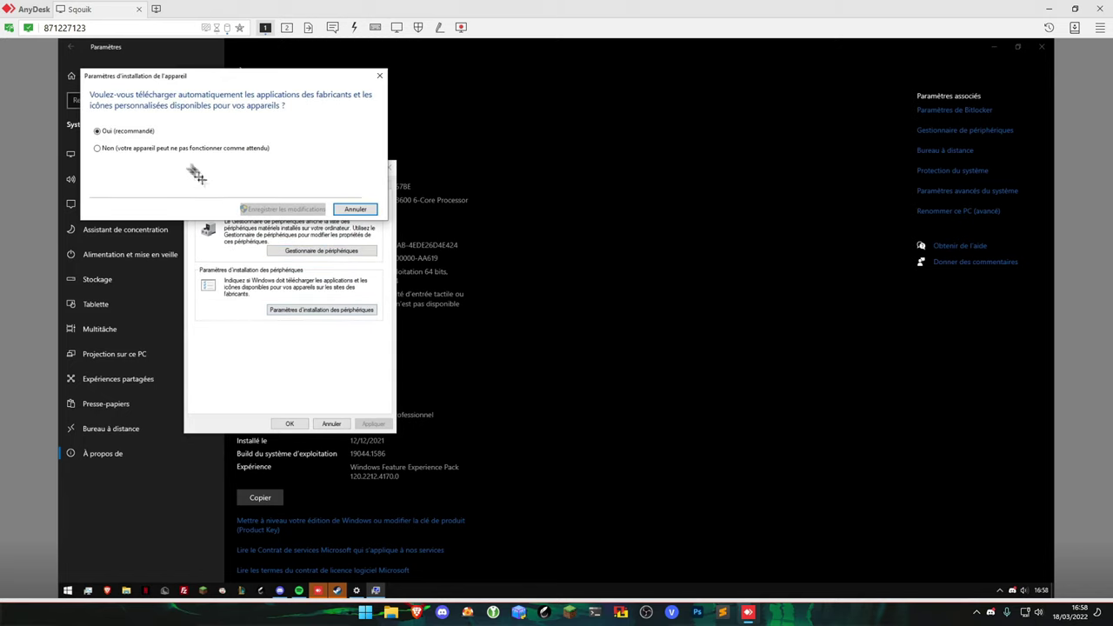
click(165, 149)
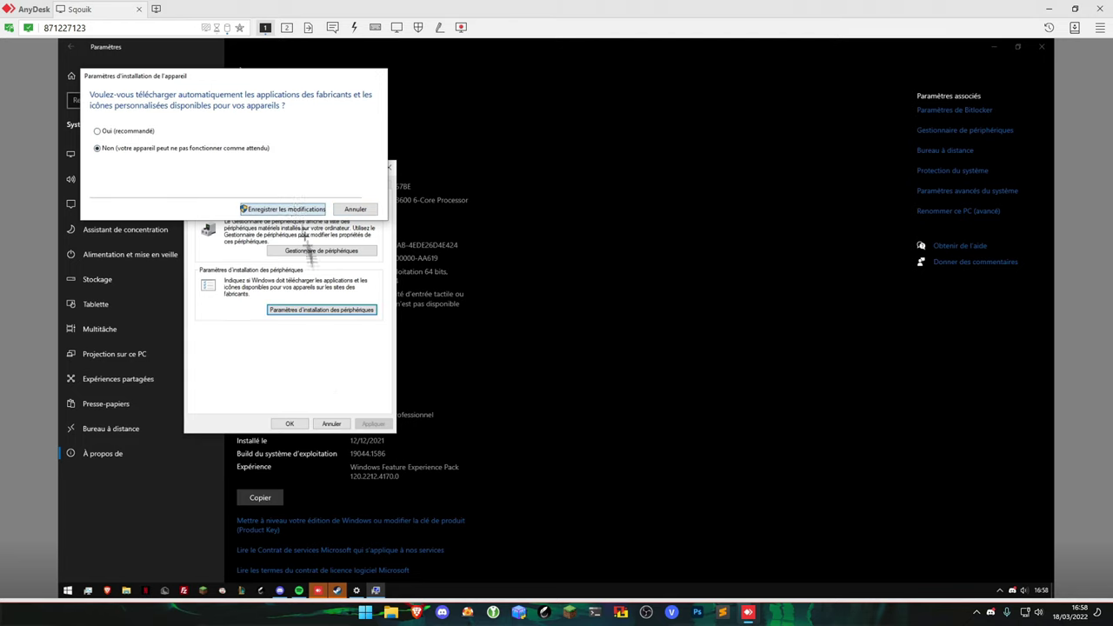
click(278, 209)
click(288, 424)
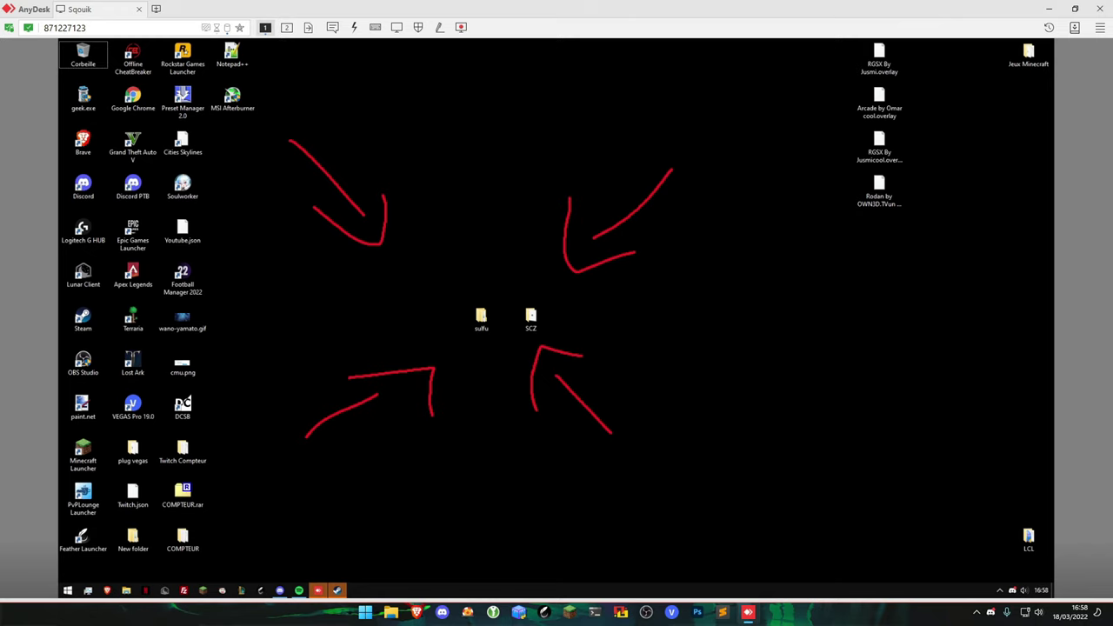
Launch the Control Panel with the control command, maximise it, and open the Options d'ergonomie centre.
key(super+r)
text(con)
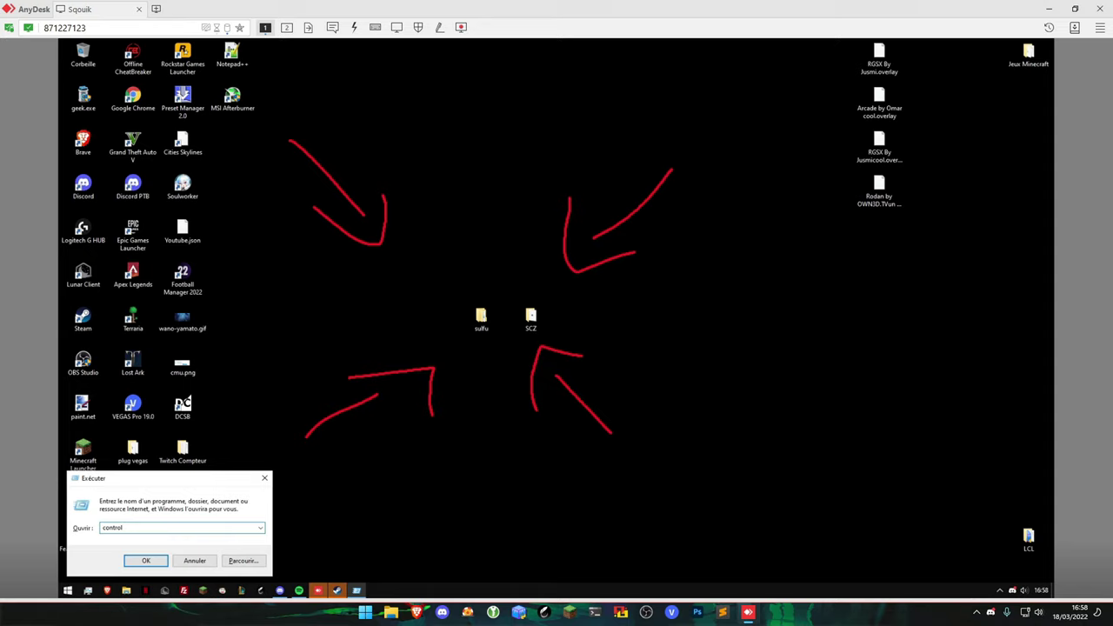
text(trol)
key(Return)
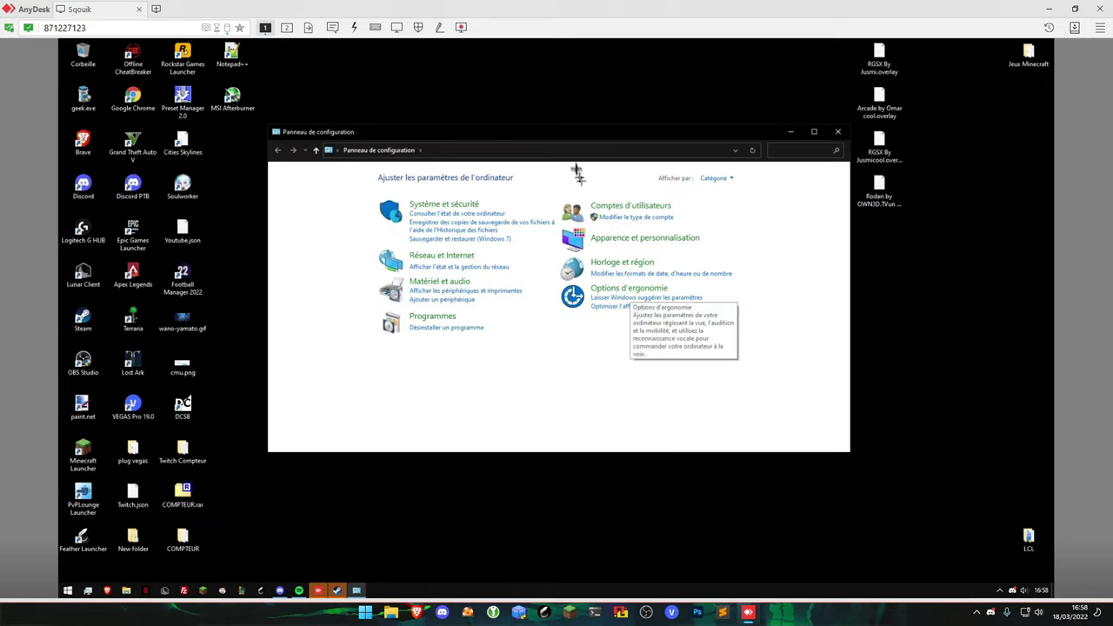
key(super+Up)
click(626, 201)
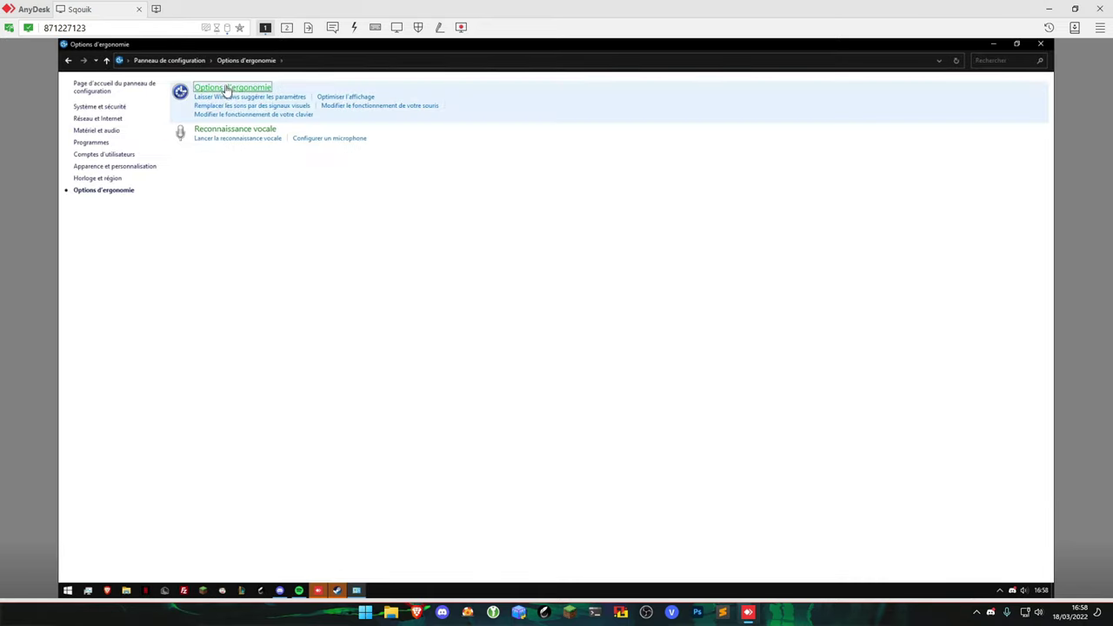
click(226, 90)
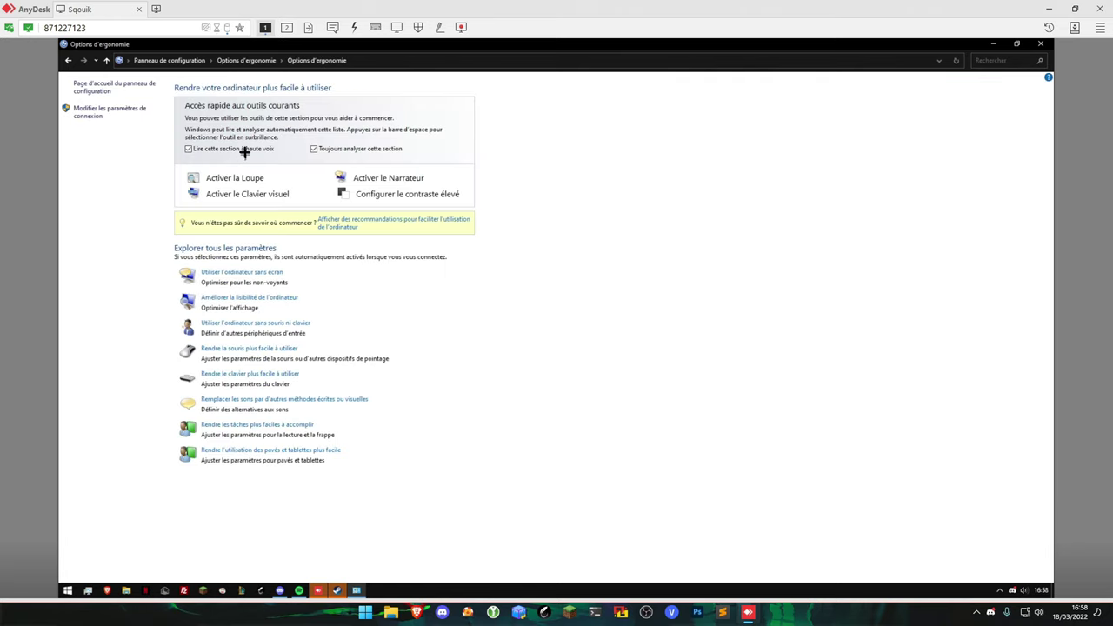
Stop the quick-access accessibility tools from being read aloud and scanned, and set the tool launched from tablets to Aucun.
click(244, 152)
click(337, 452)
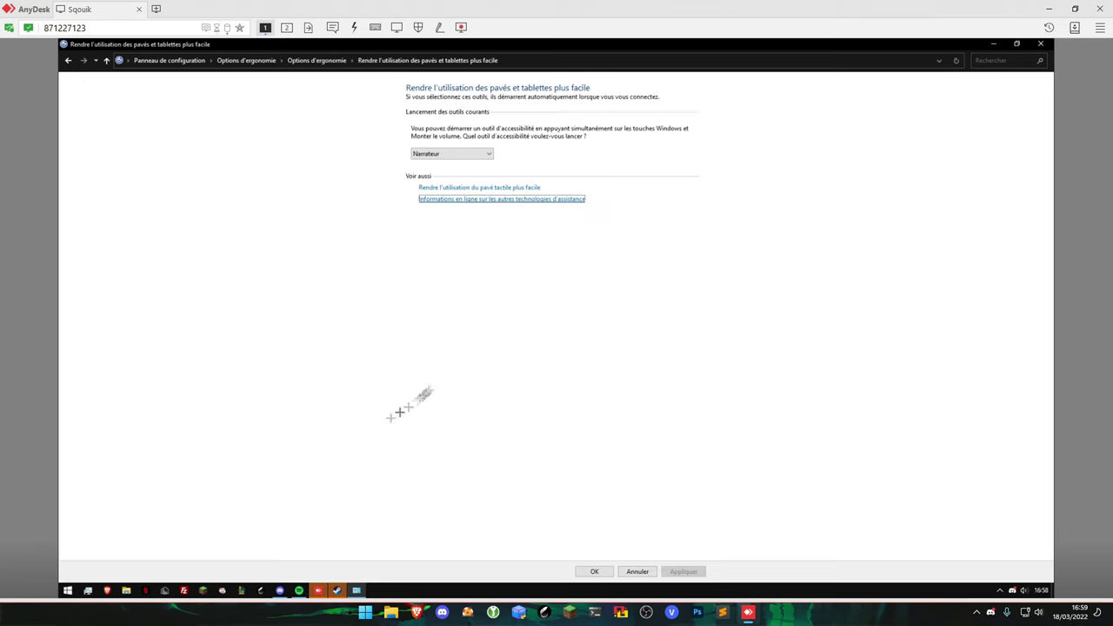
click(448, 153)
click(431, 163)
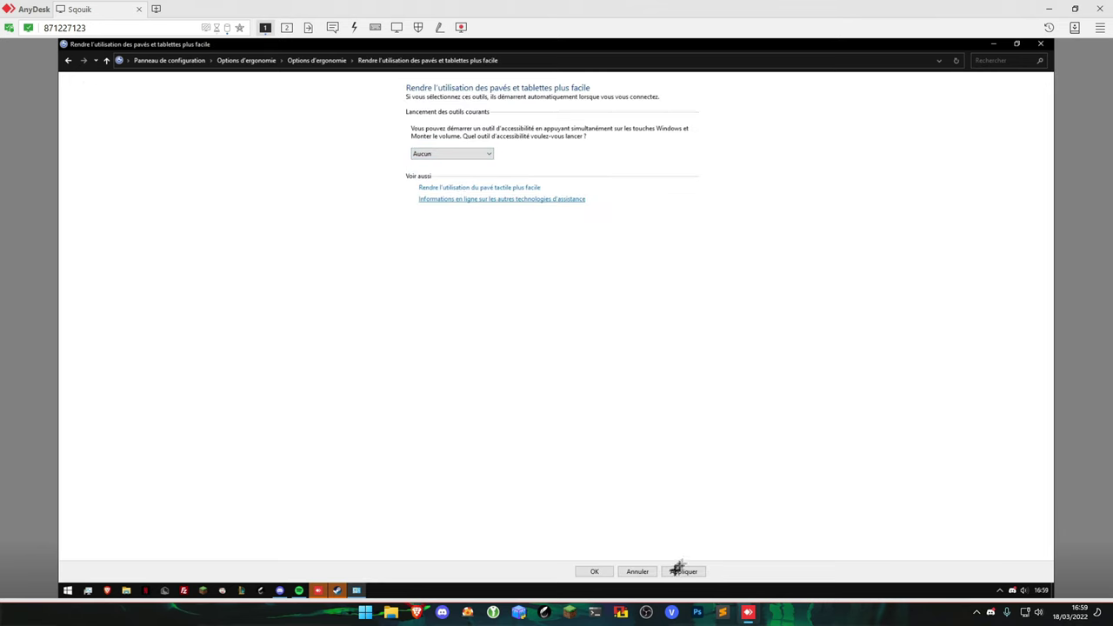
click(594, 572)
Review the options that make tasks easier, then set the visual warning that replaces sounds to Aucun and apply it.
click(257, 425)
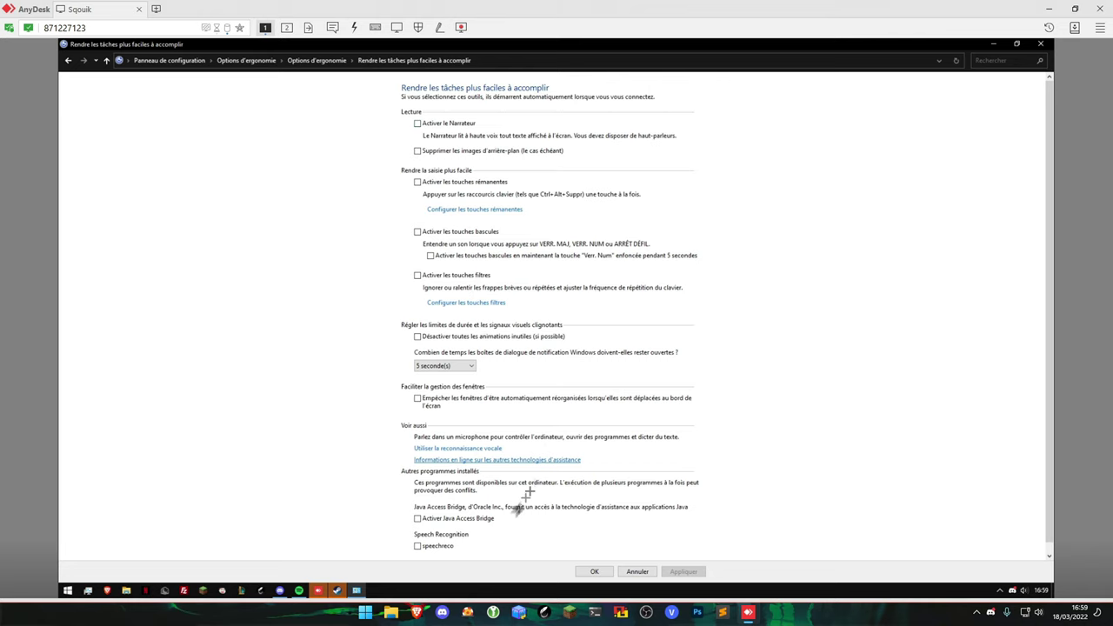
click(623, 575)
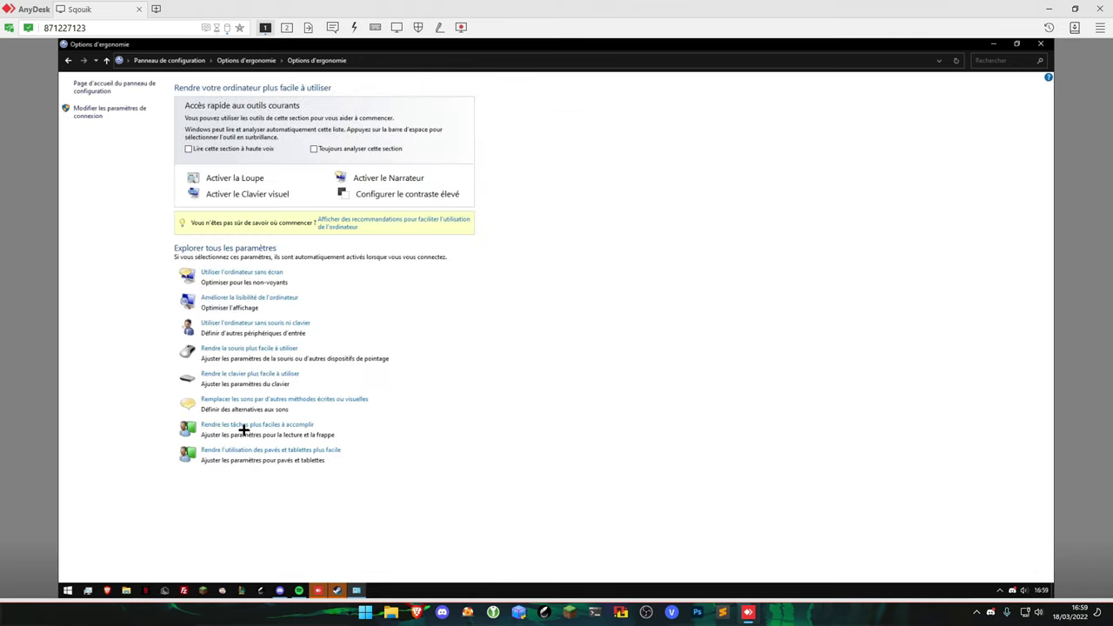
click(225, 403)
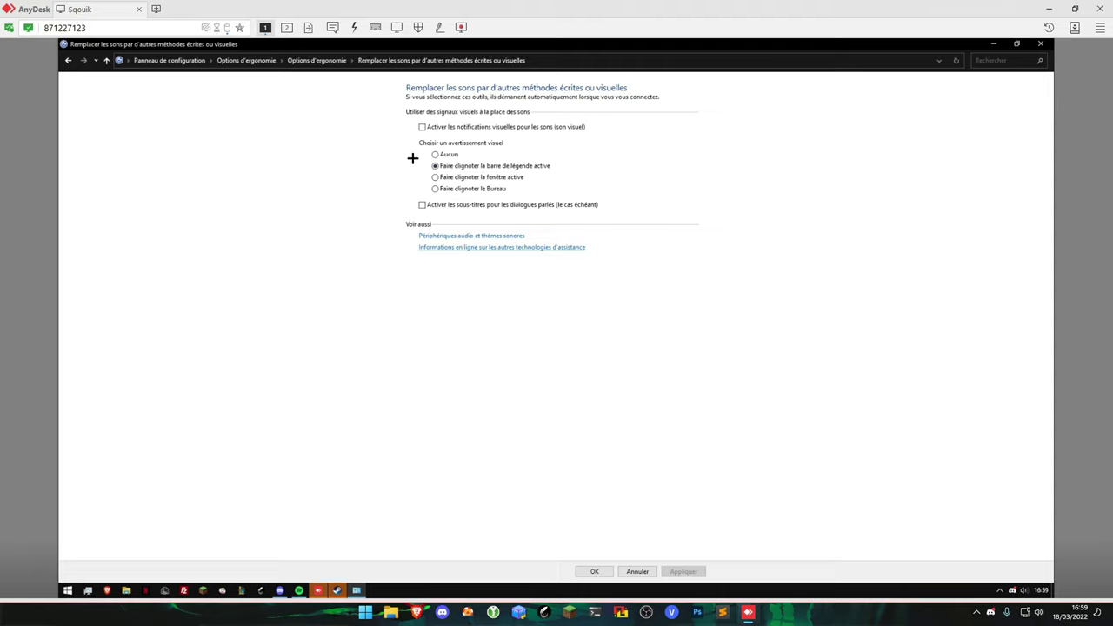
click(448, 154)
click(683, 571)
key(Escape)
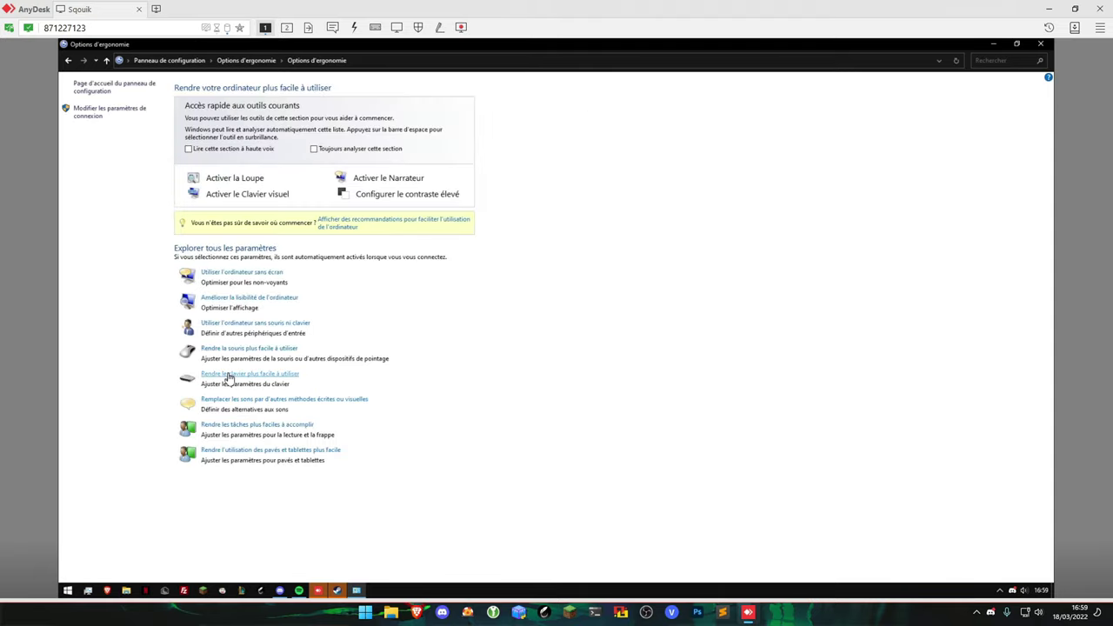
Turn off the sticky keys' modifier key sound and taskbar icon in the keyboard accessibility settings and confirm.
click(229, 376)
click(509, 212)
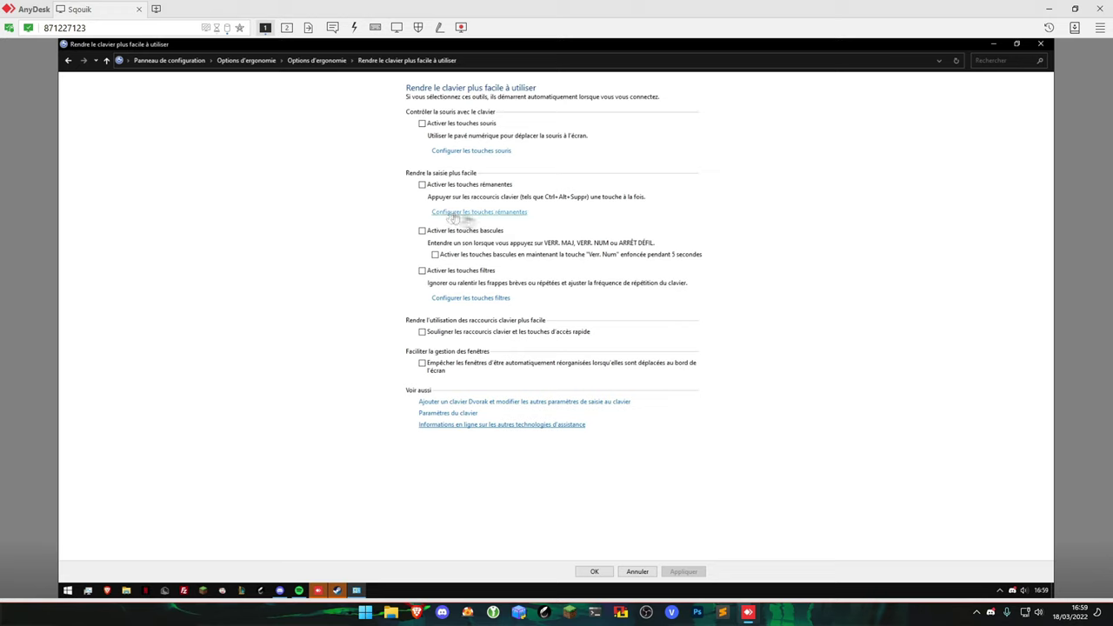
click(451, 273)
click(450, 258)
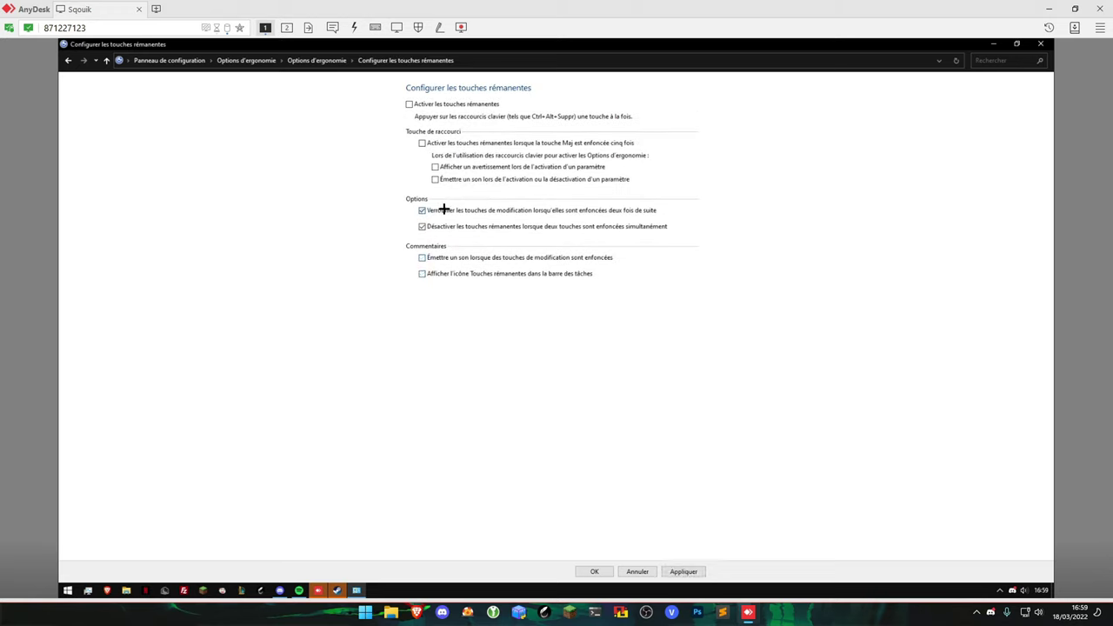
click(595, 572)
click(594, 572)
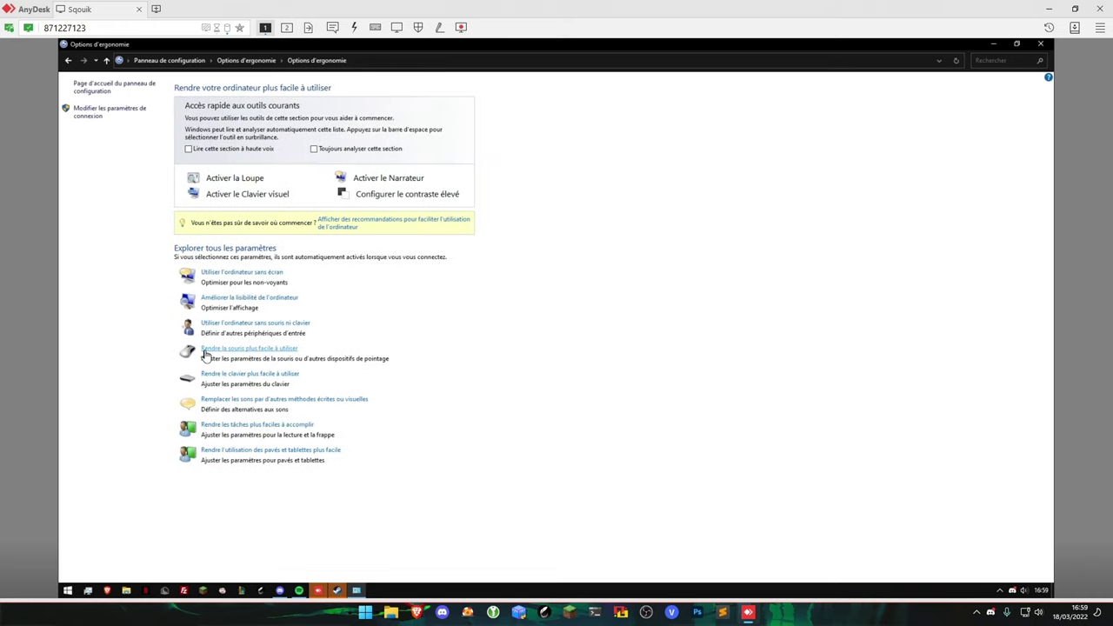
Check that enhanced pointer precision is off in the mouse properties, then close the dialog.
click(251, 351)
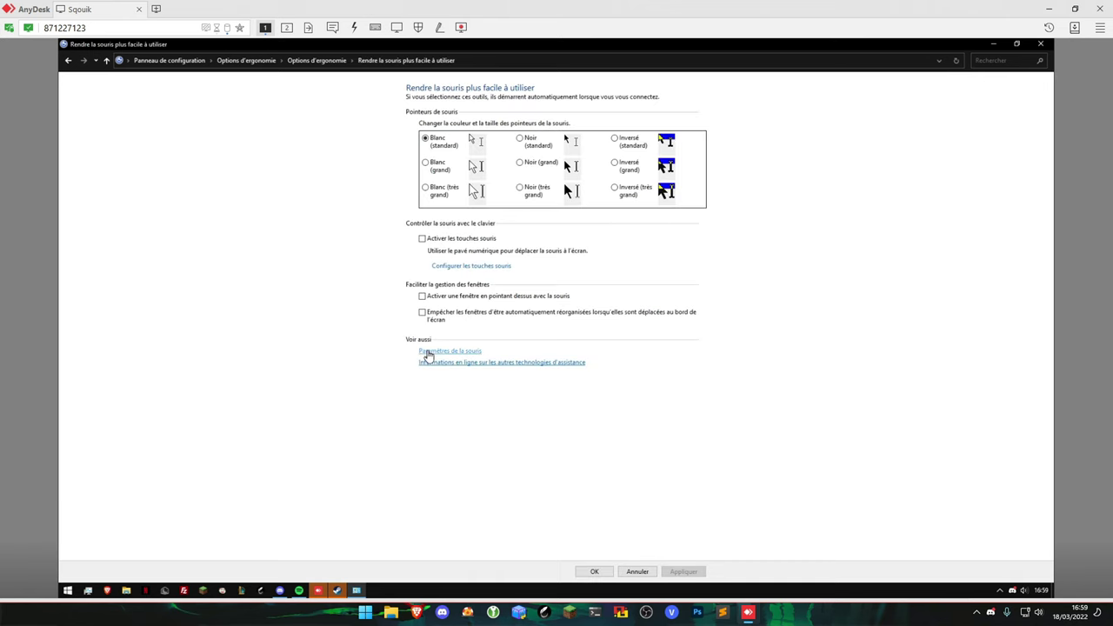
click(426, 352)
click(191, 106)
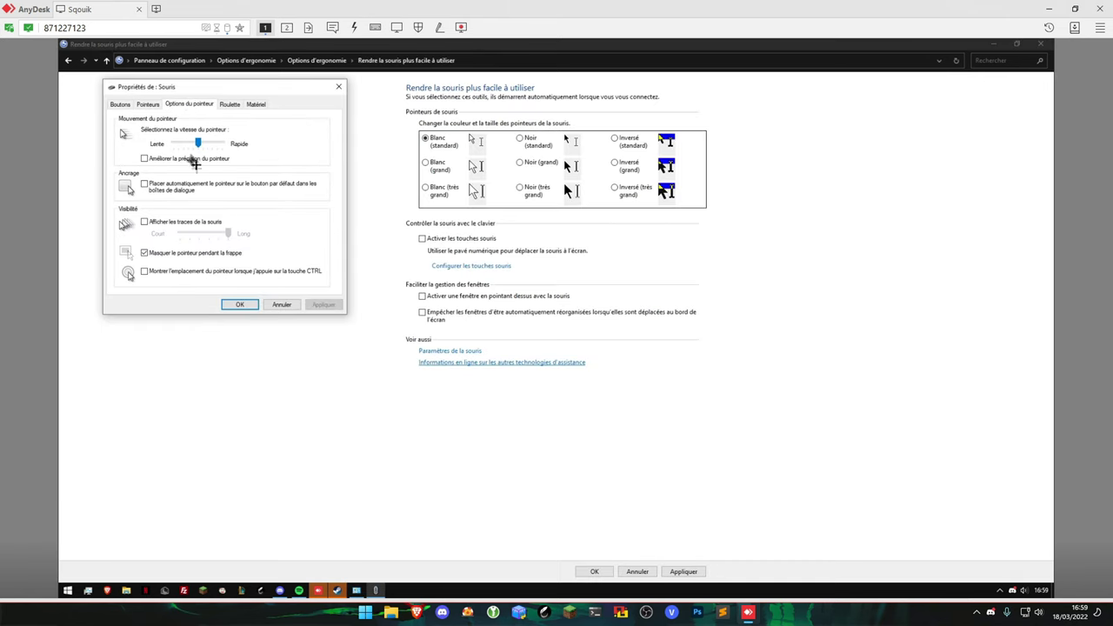
click(144, 158)
click(233, 304)
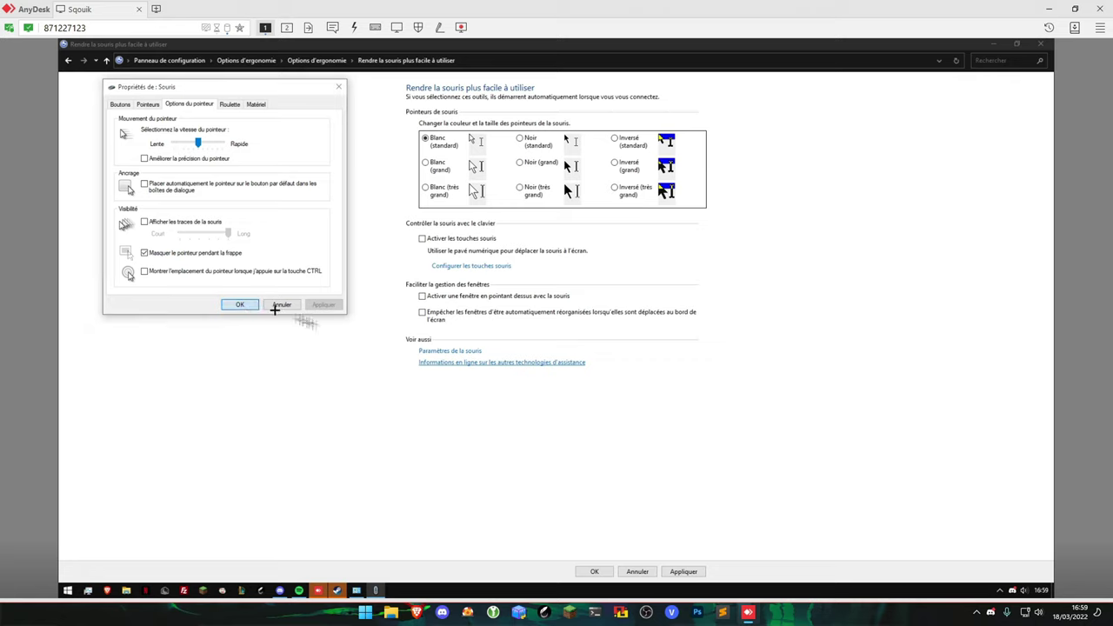
Set the mouse keys' maximum speed and acceleration to their lowest, disable their shortcut and taskbar icon, and save the changes.
click(503, 266)
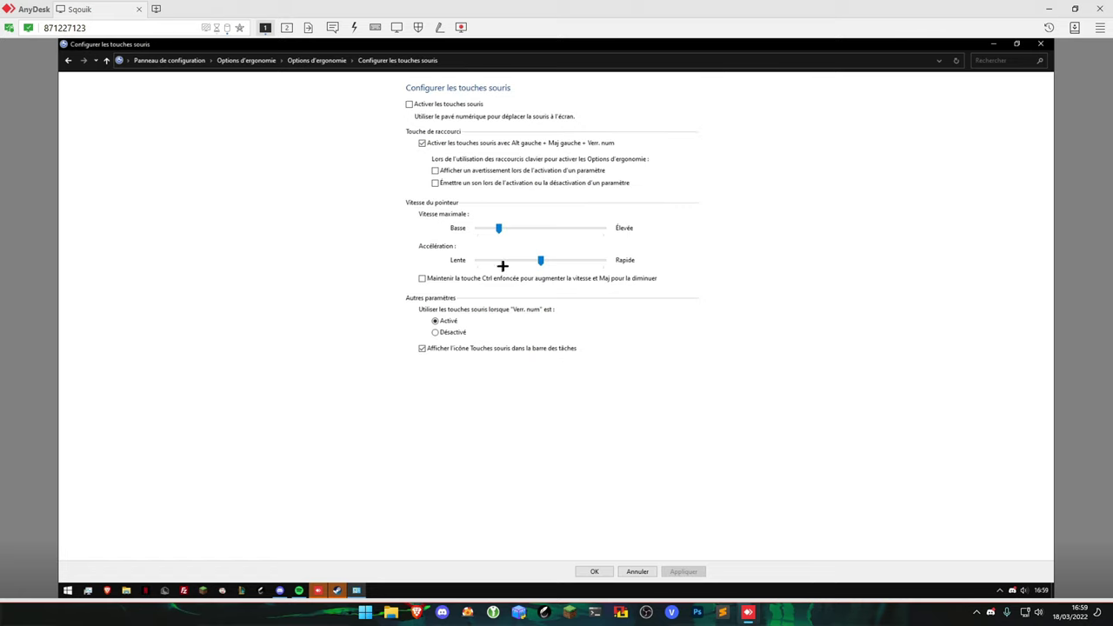
drag(484, 227, 474, 227)
drag(540, 260, 474, 261)
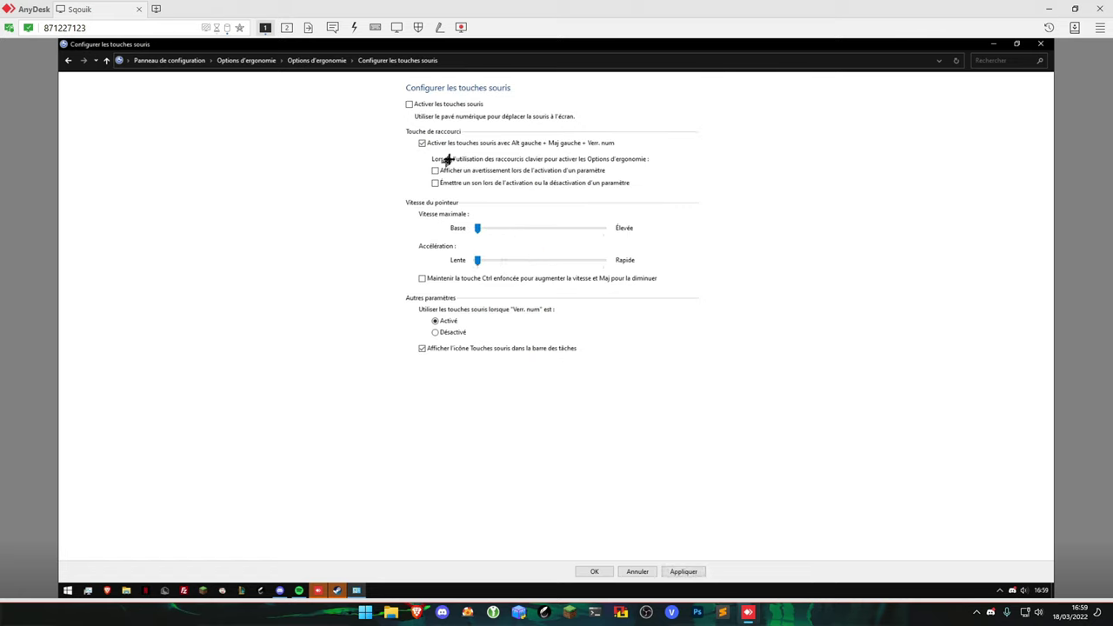
click(452, 143)
click(450, 347)
click(684, 570)
click(595, 571)
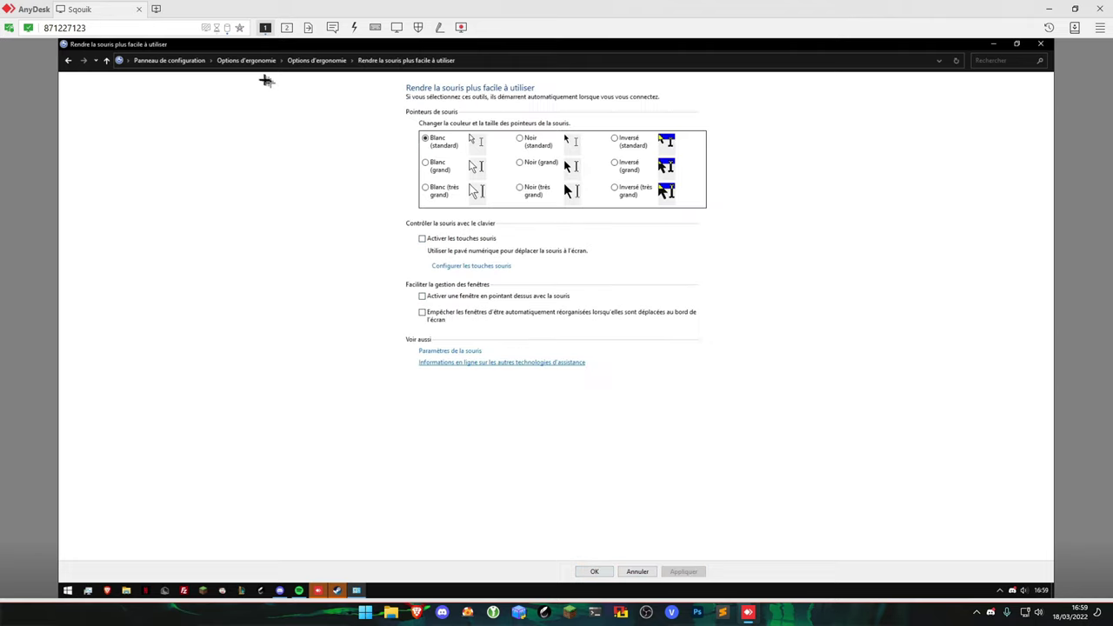
Disable the keyboard shortcut that toggles high contrast in the computer legibility settings and confirm the change.
click(247, 61)
click(178, 60)
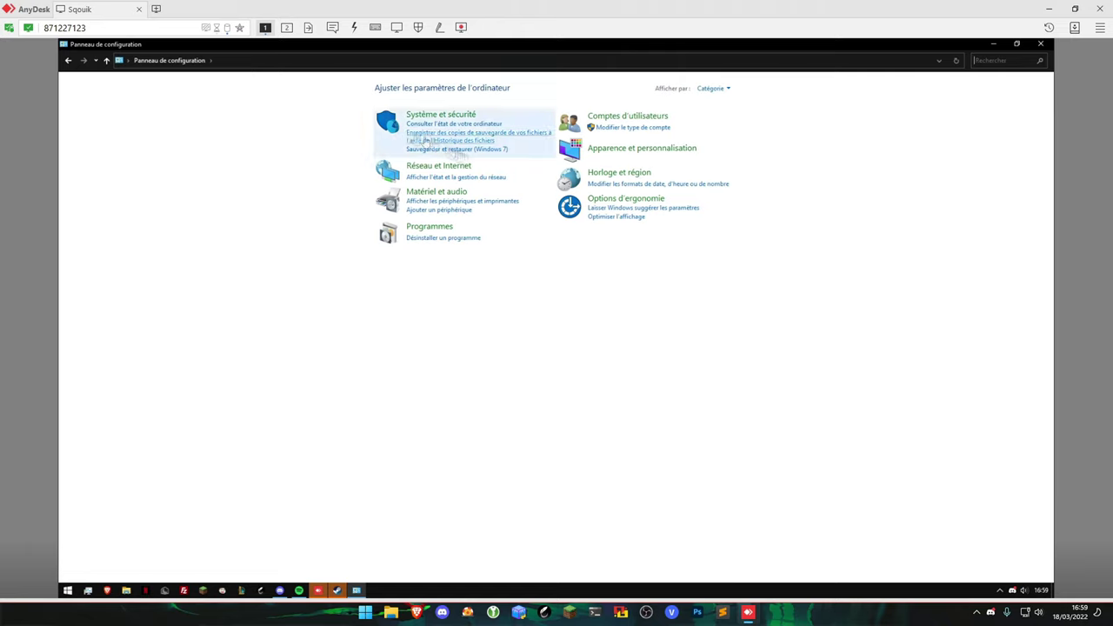
click(610, 201)
click(249, 89)
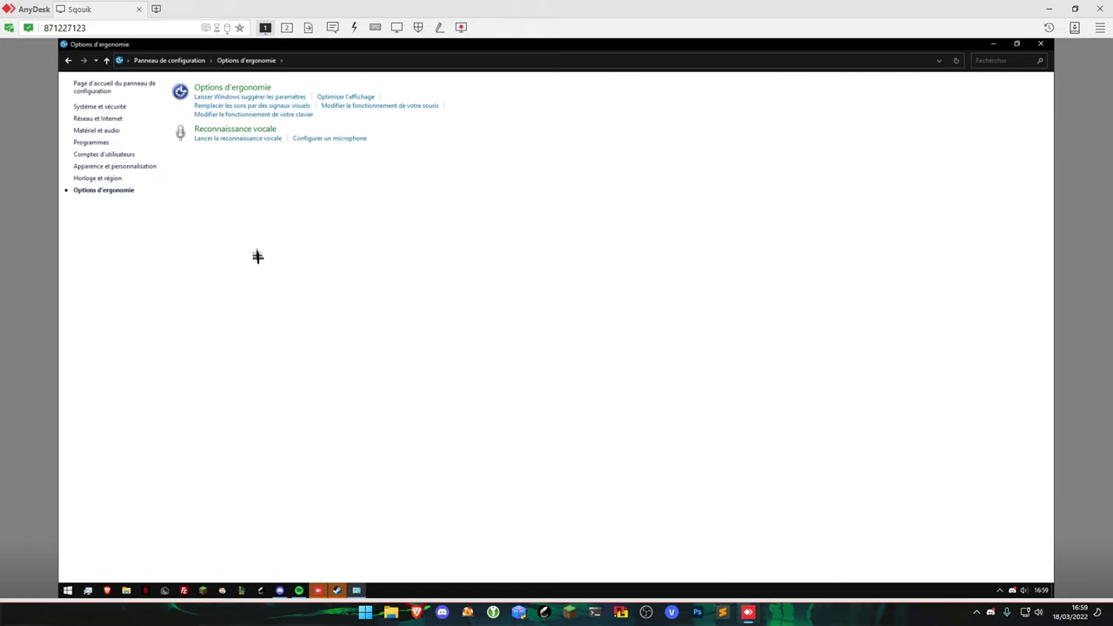
click(249, 299)
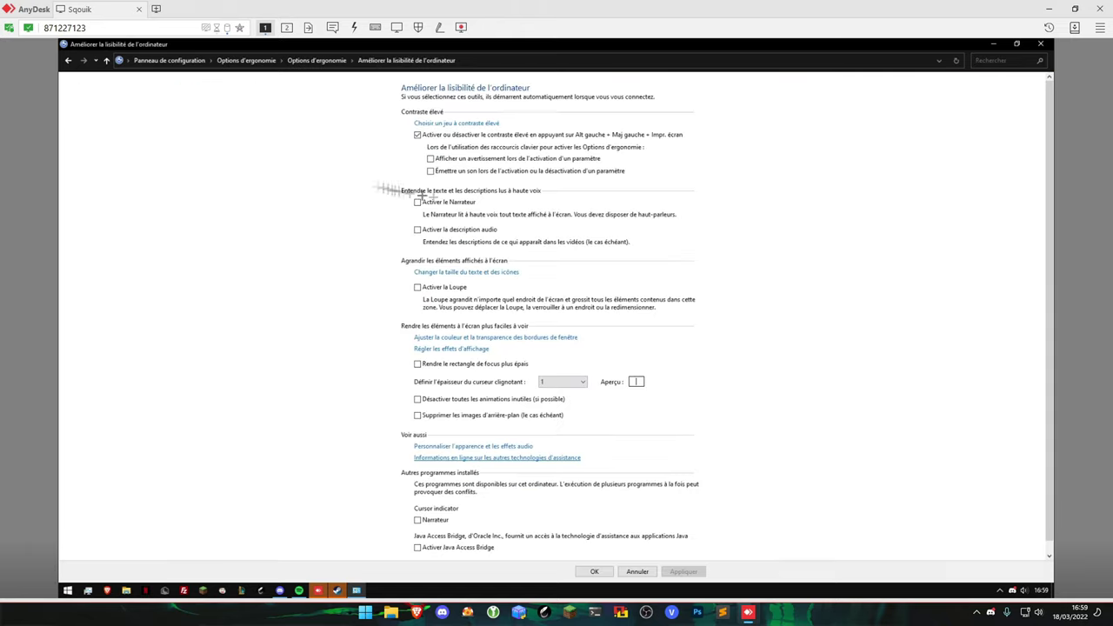
click(443, 130)
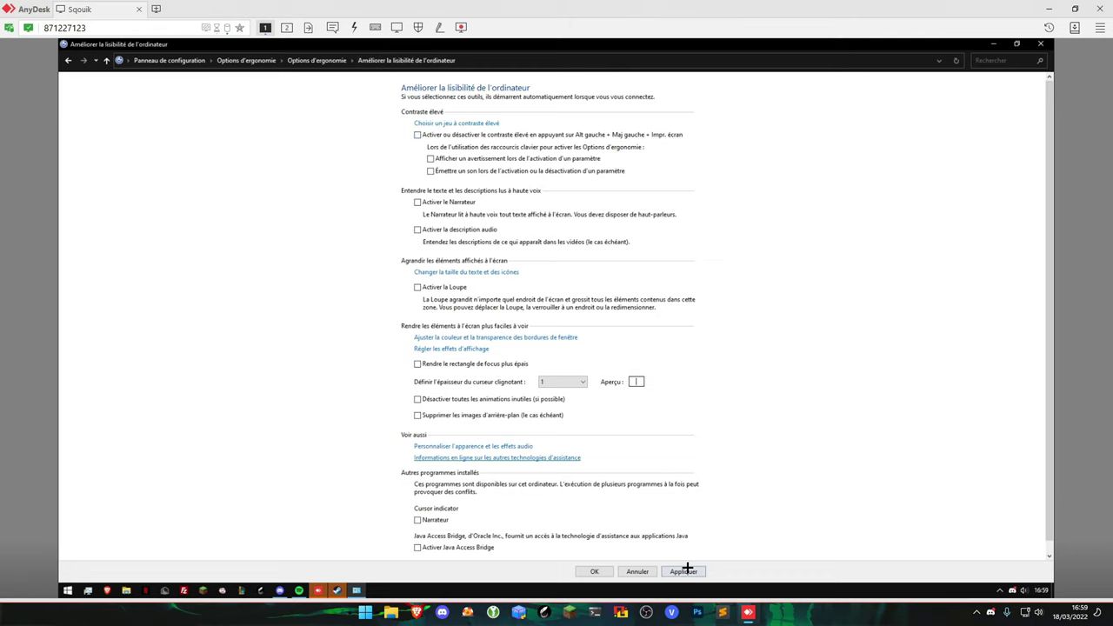
click(591, 571)
Review the date and time settings under Horloge et région and close the dialog.
click(169, 60)
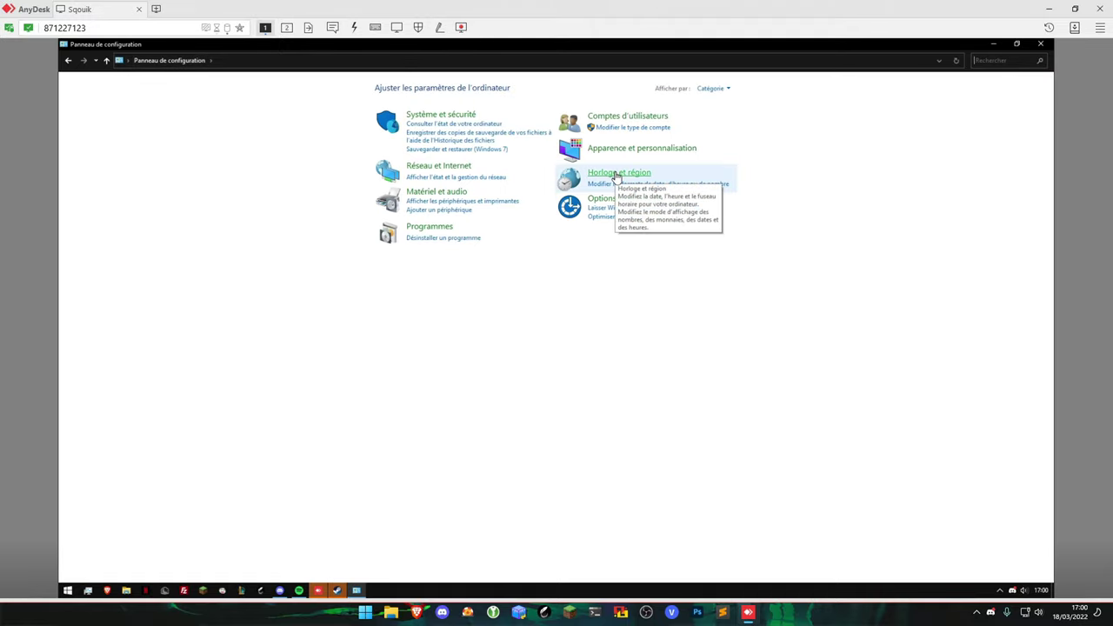
click(642, 178)
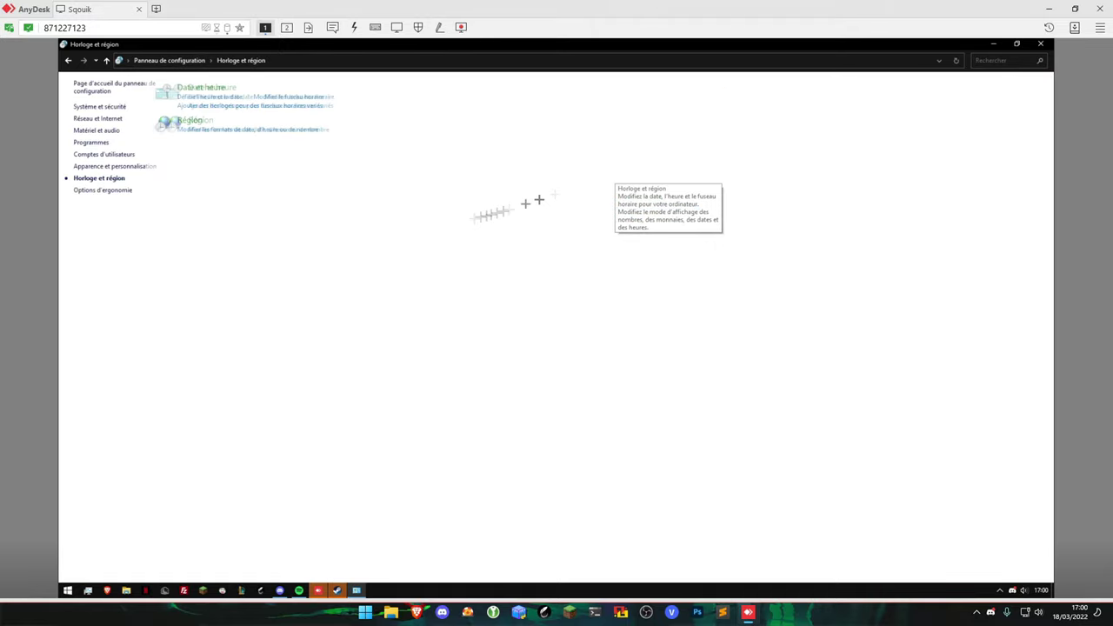
click(230, 129)
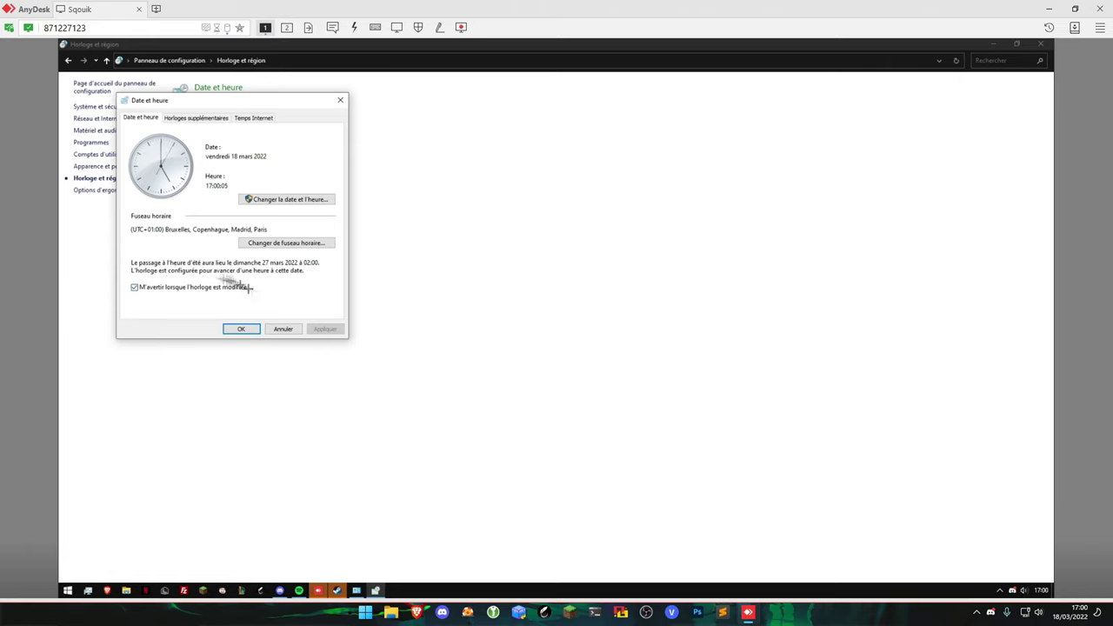
click(241, 329)
Set the SCZ Optimizer power plan to never turn off the screen (Jamais) and save the changes.
click(169, 60)
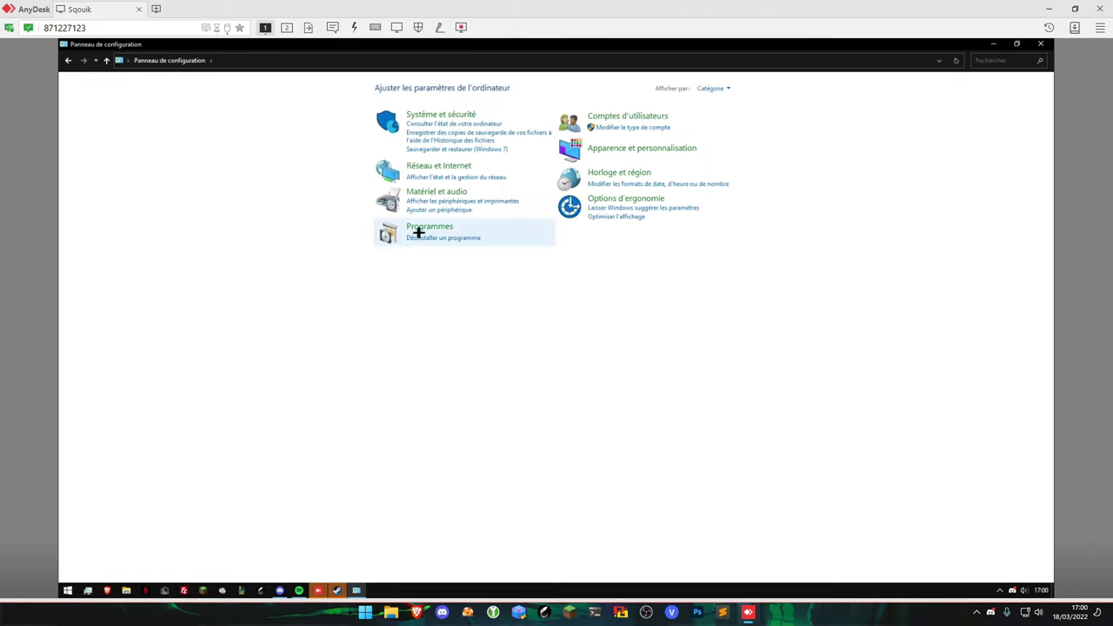
click(430, 191)
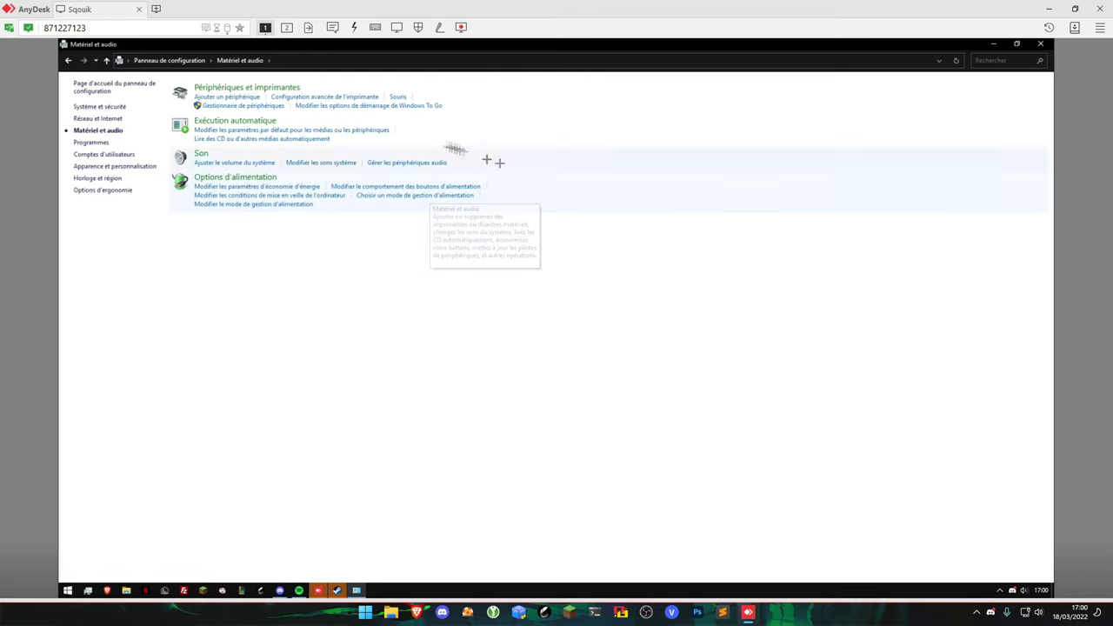
click(229, 178)
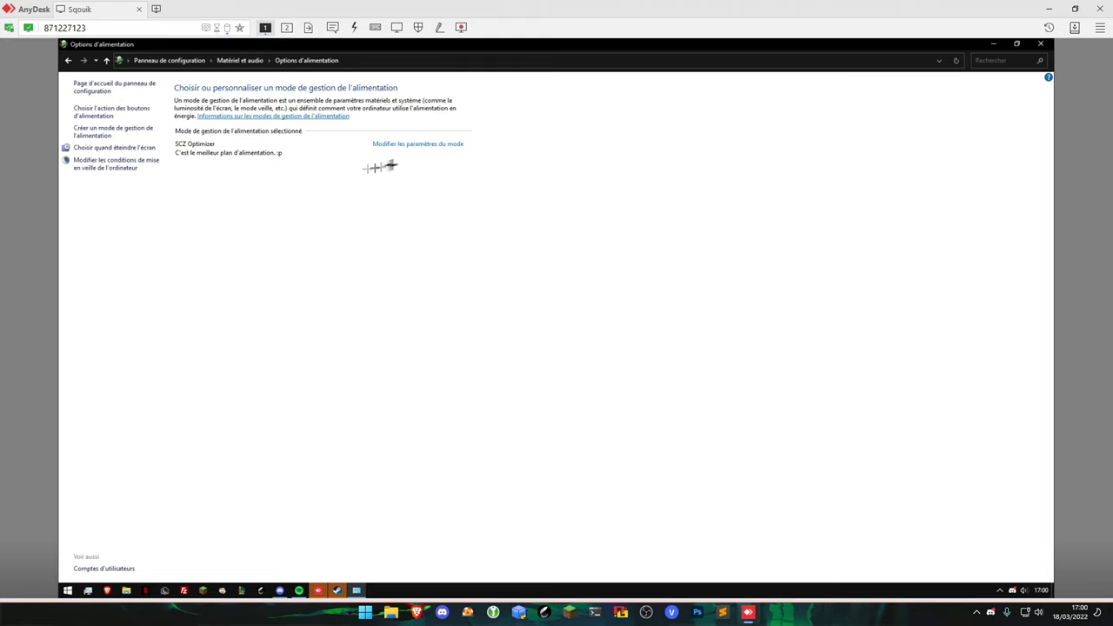
click(418, 145)
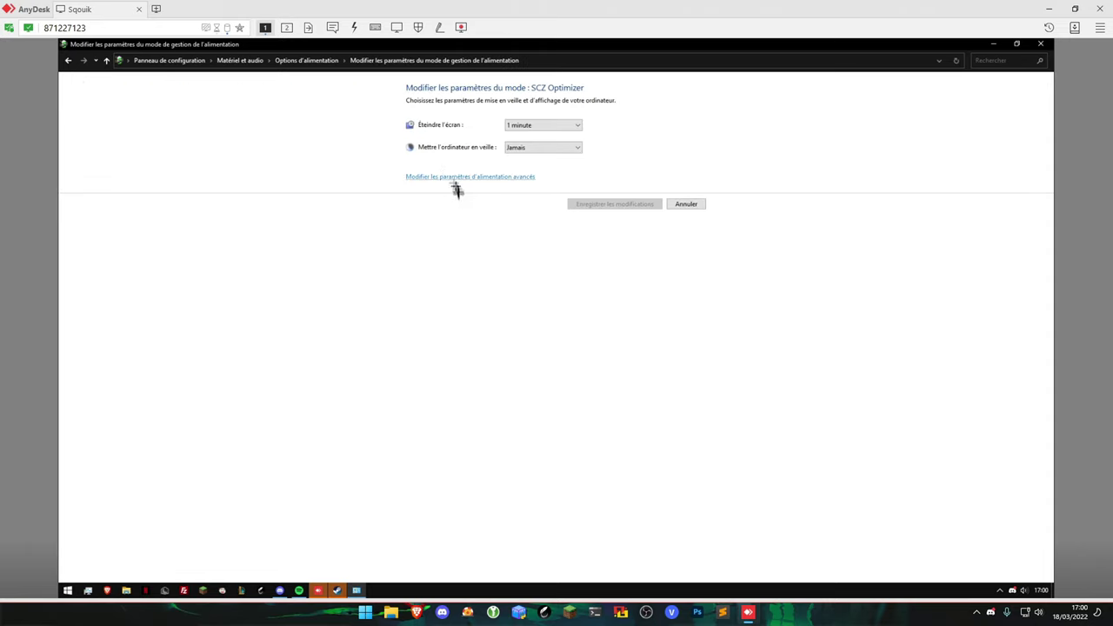
click(531, 125)
click(521, 251)
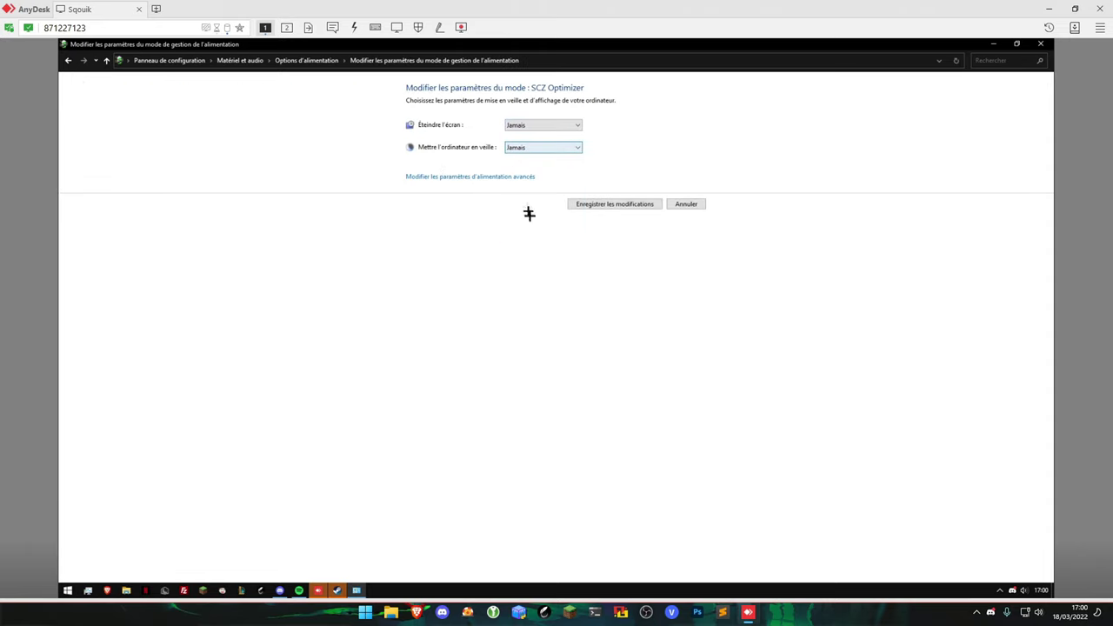
click(614, 203)
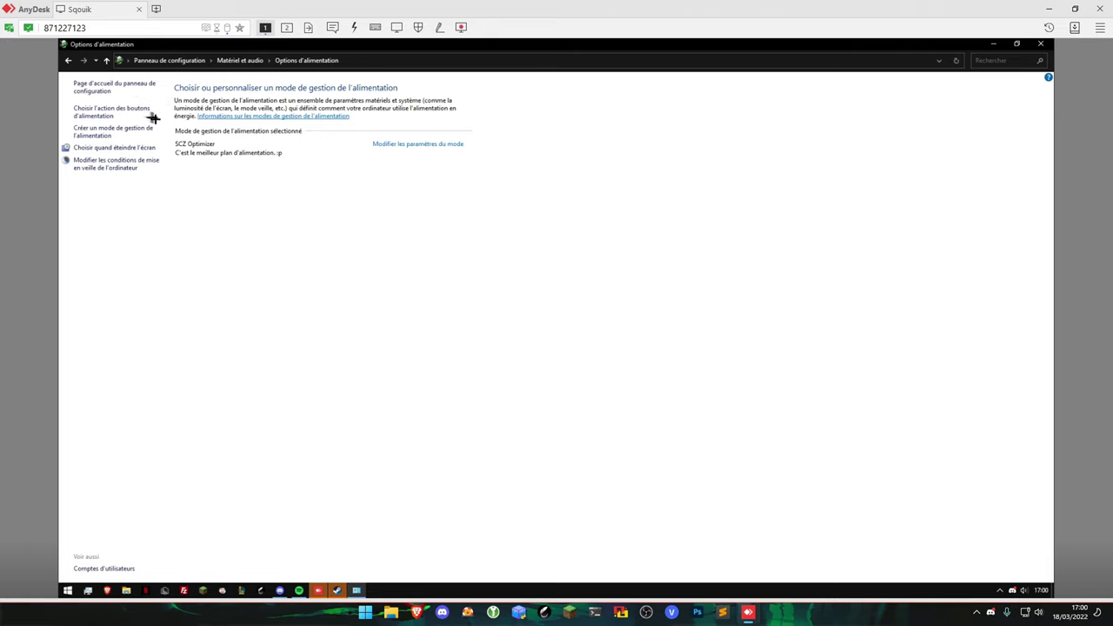
Unlock the power button settings and check the button actions and the Veille and Verrouiller shutdown options.
click(114, 112)
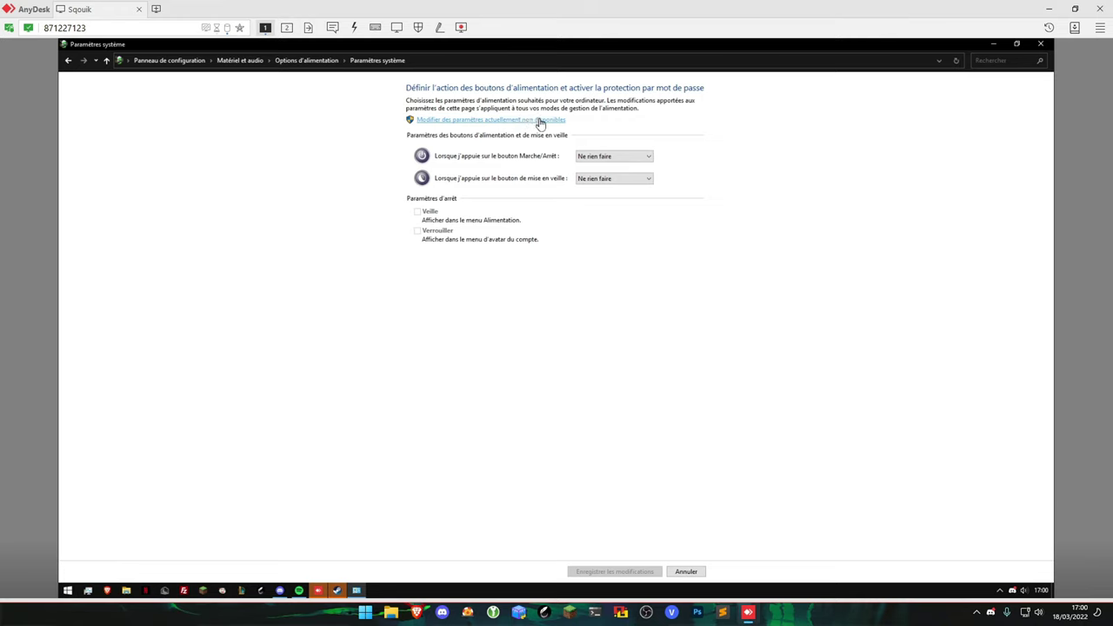
click(540, 123)
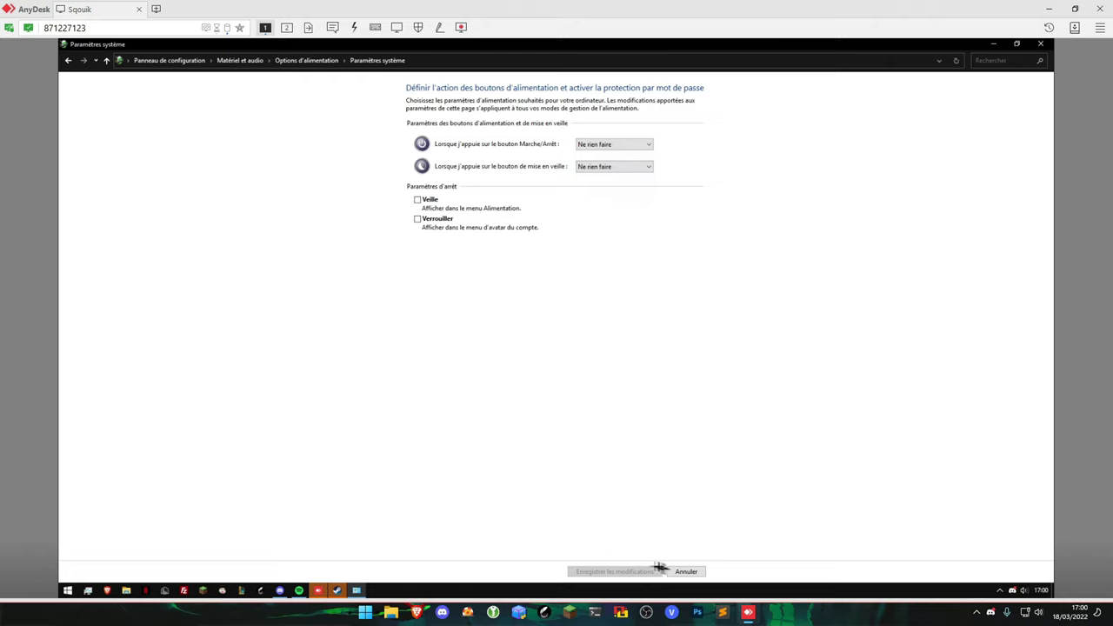
click(233, 60)
Open the properties of the Ethernet connection from the network status page of the Control Panel.
click(169, 60)
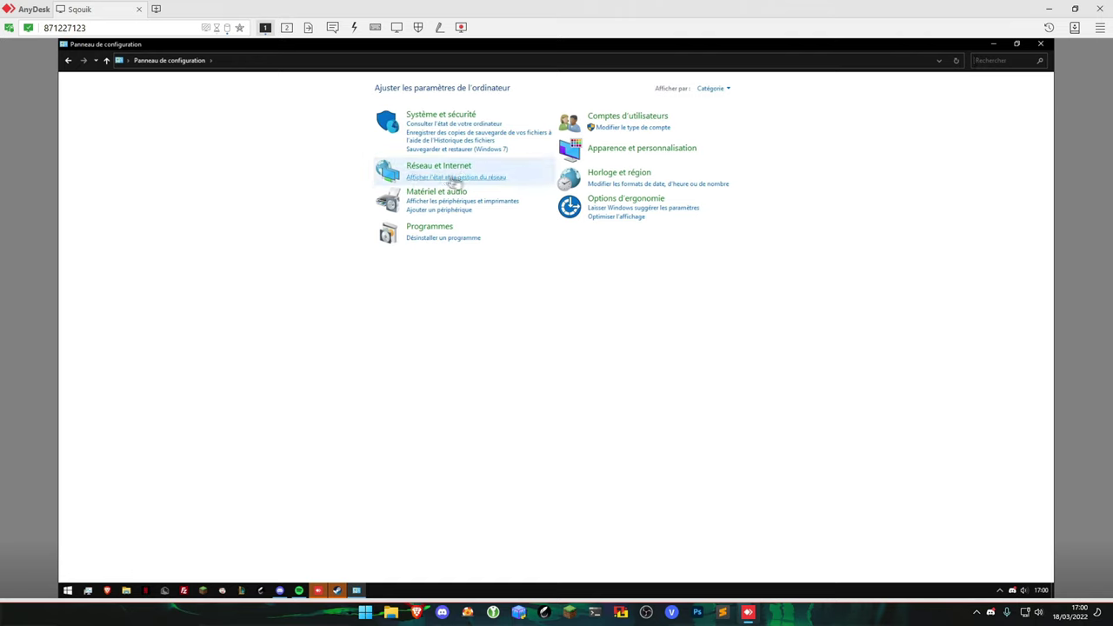
click(485, 179)
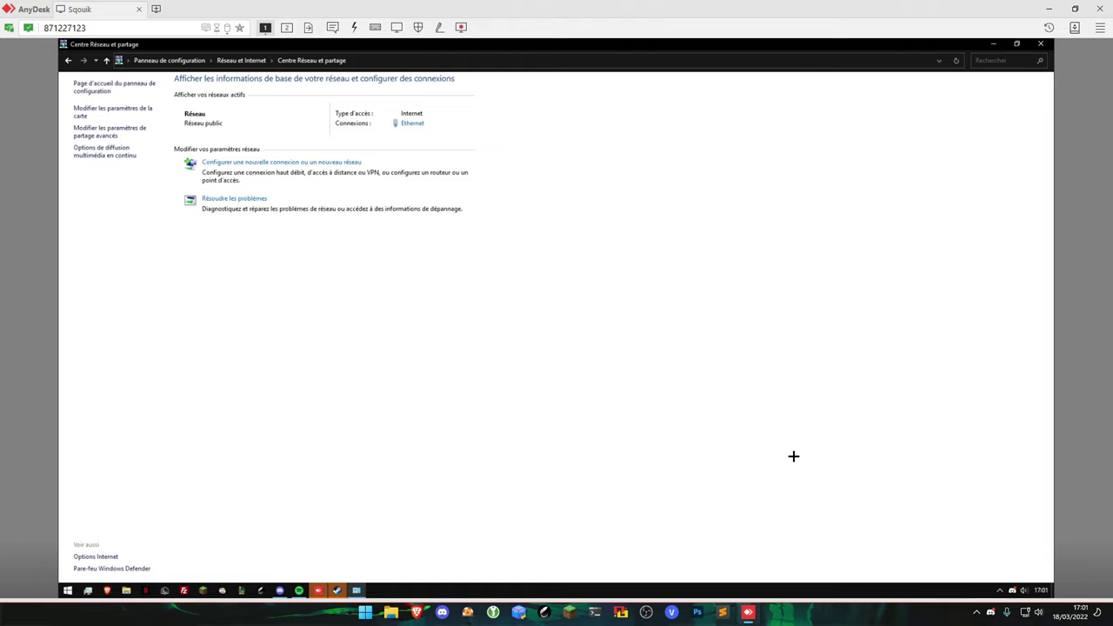
click(413, 127)
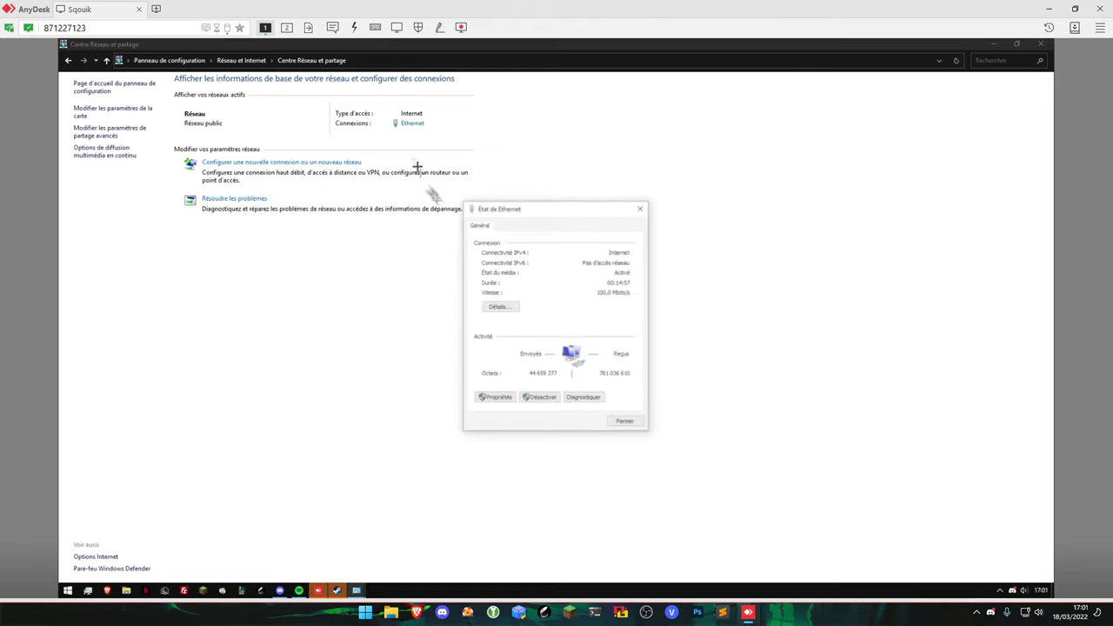
click(492, 398)
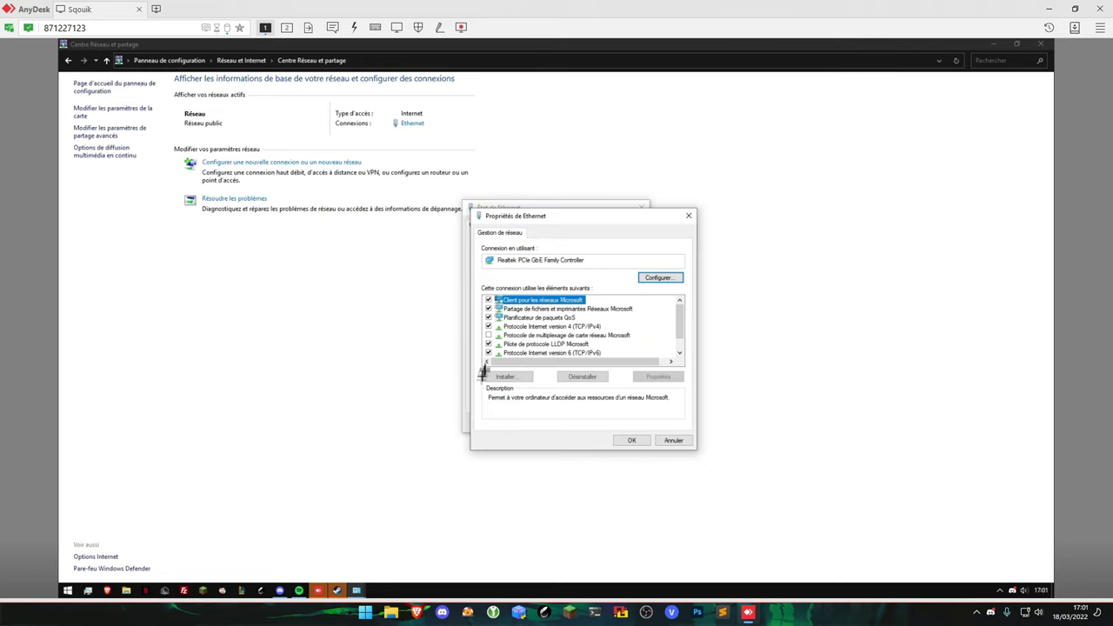
Disable all Ethernet connection items except Planificateur de paquets QoS and Protocole Internet version 4 (TCP/IPv4), and confirm the change.
click(492, 310)
scroll(493, 339, down, 1)
click(487, 326)
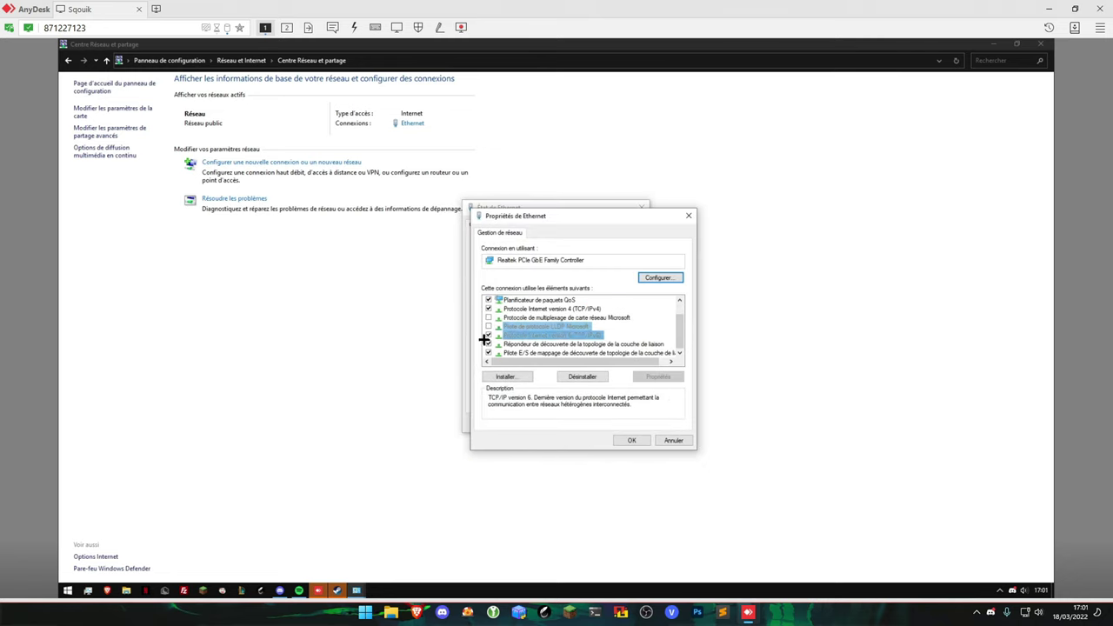
click(487, 353)
click(487, 343)
scroll(501, 337, up, 2)
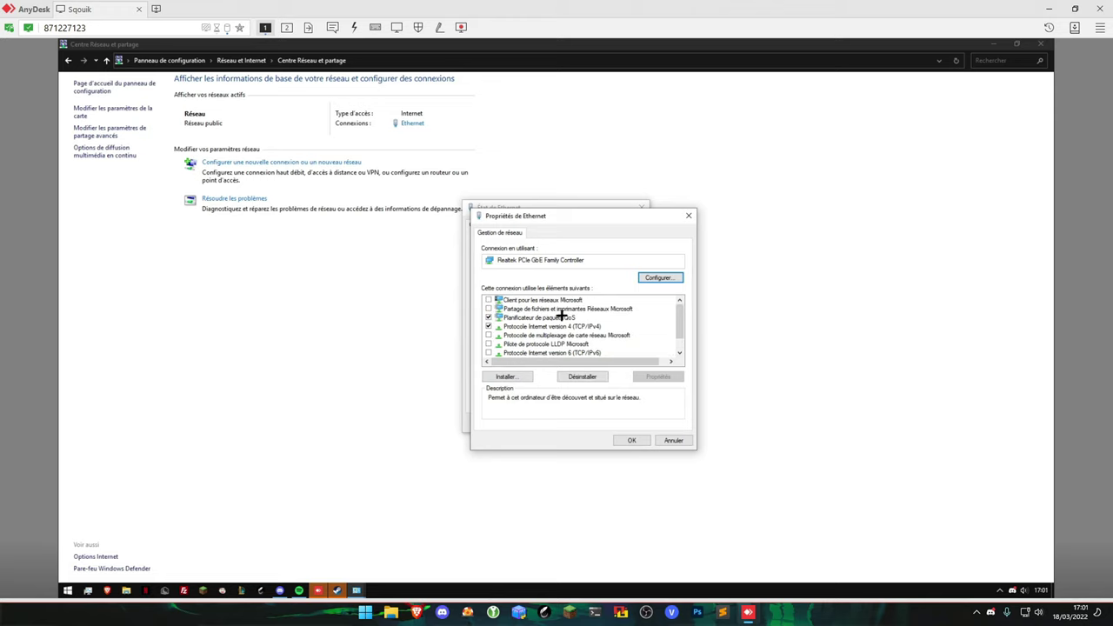
click(562, 318)
click(528, 327)
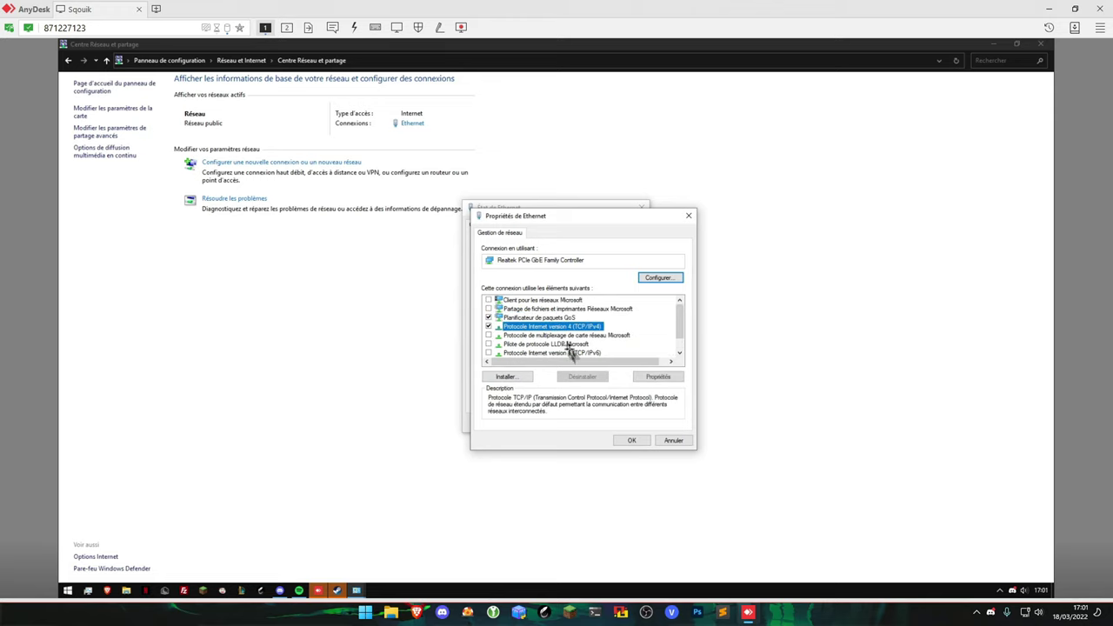
click(639, 439)
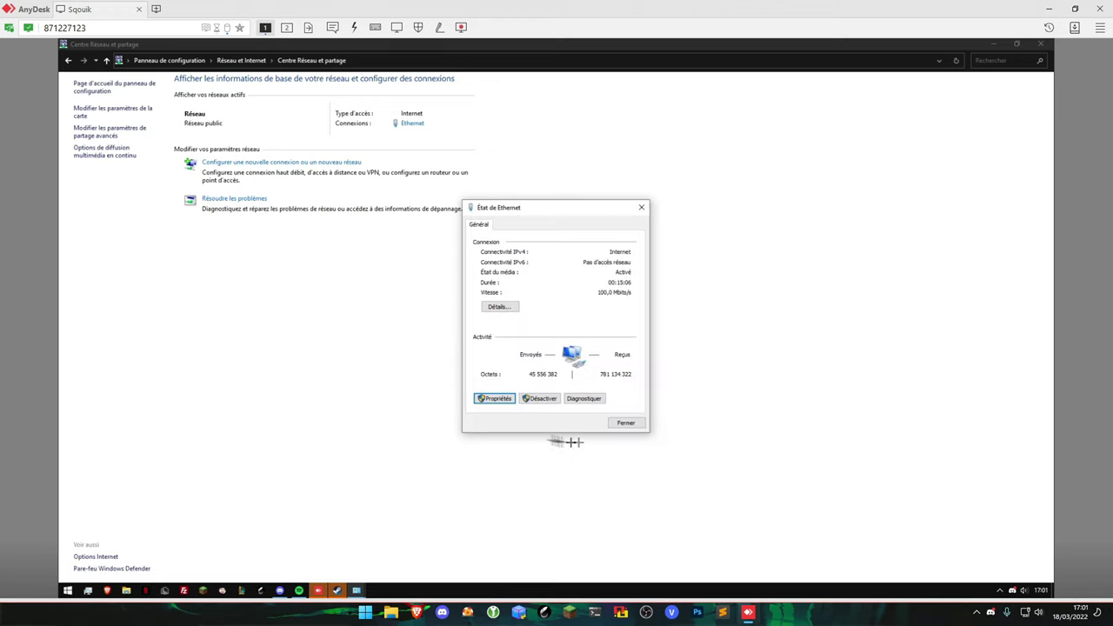
Review the TCP/IPv4 address and DNS settings of the Ethernet connection and close its properties.
click(497, 397)
double_click(570, 326)
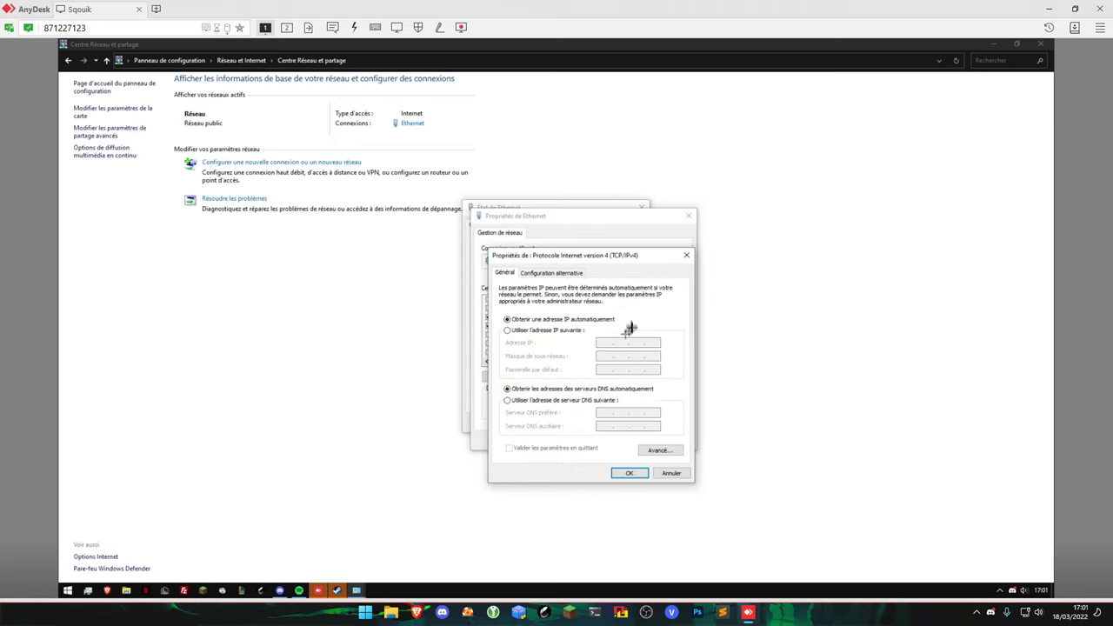
click(670, 469)
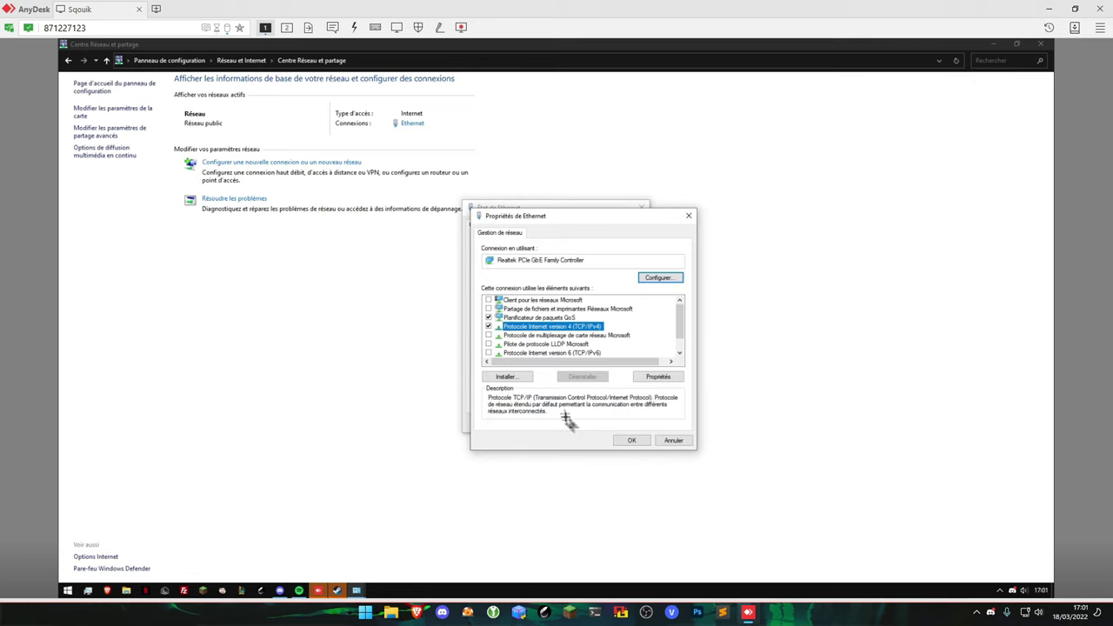
click(636, 439)
In the Realtek network adapter's configuration, disallow waking the computer from sleep and turning off the device to save power.
click(493, 397)
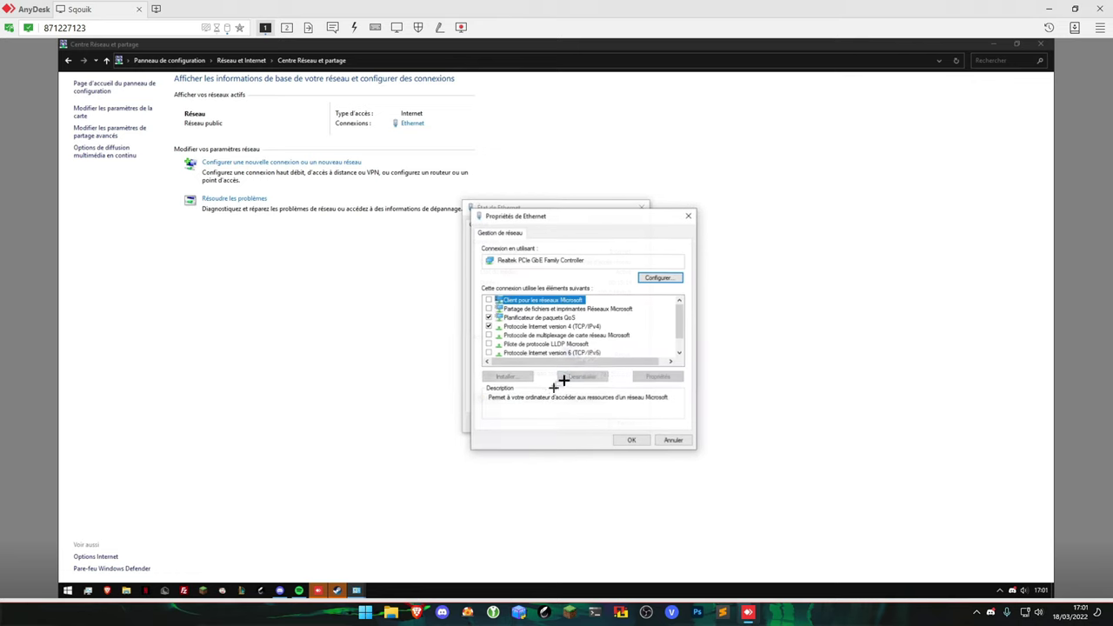
click(661, 277)
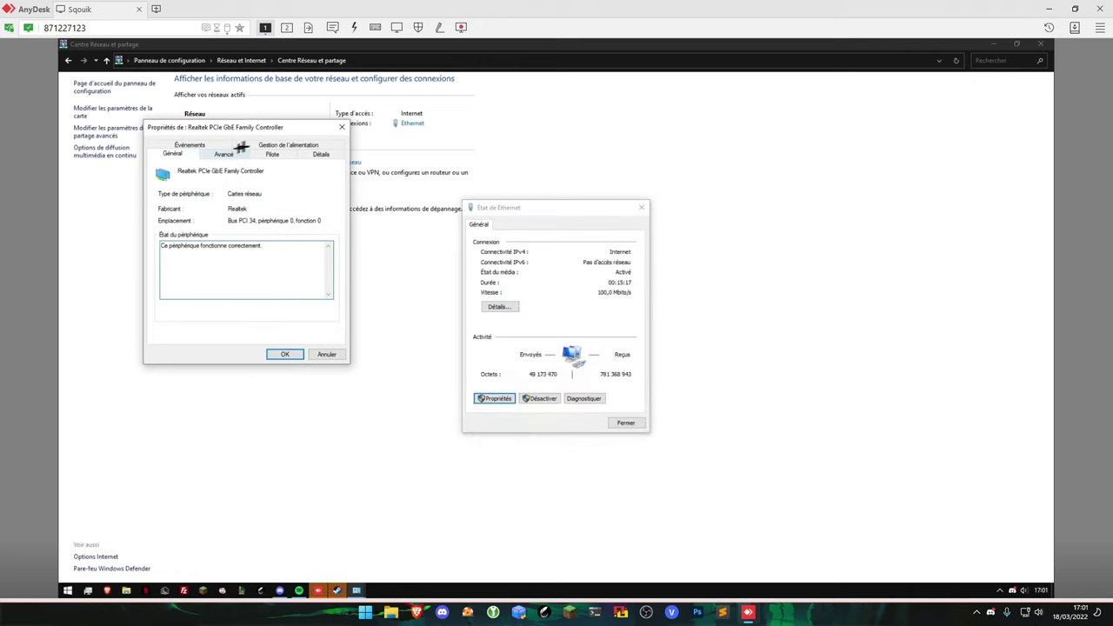
click(248, 146)
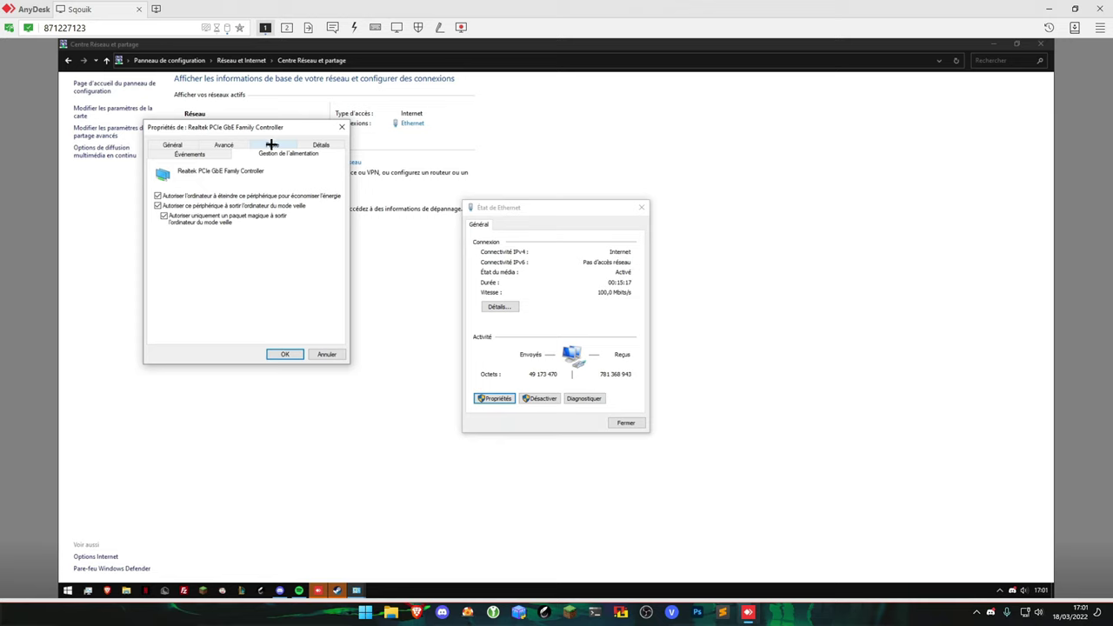
click(185, 206)
click(185, 196)
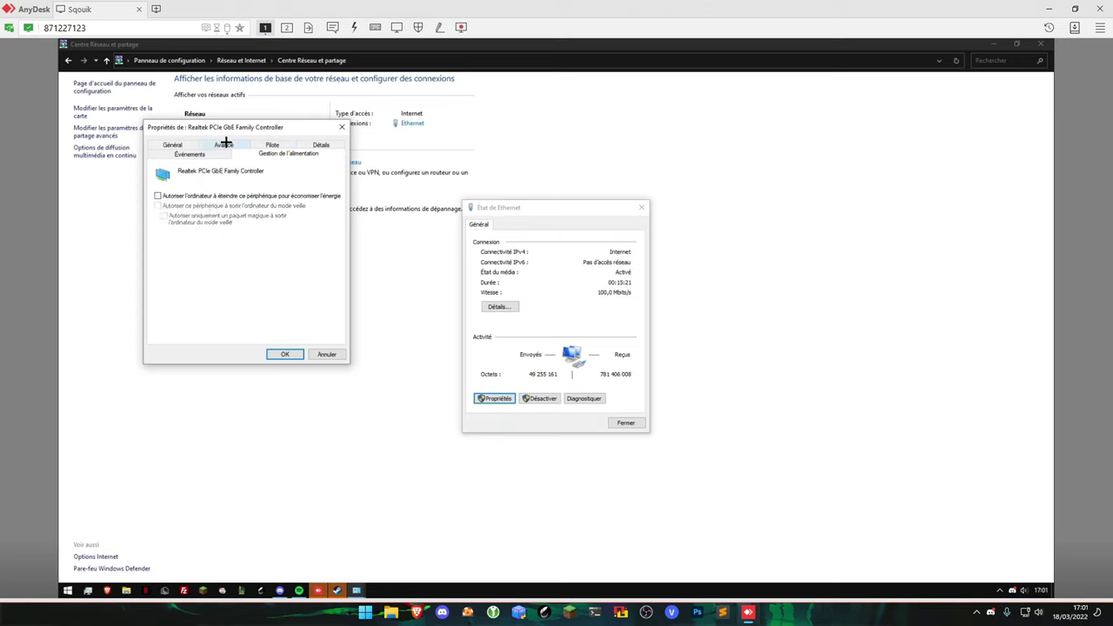
Set the adapter's advanced property WoL / Arrêt vitesse réseau to Pas vitesse ralentie.
click(225, 144)
scroll(251, 216, down, 5)
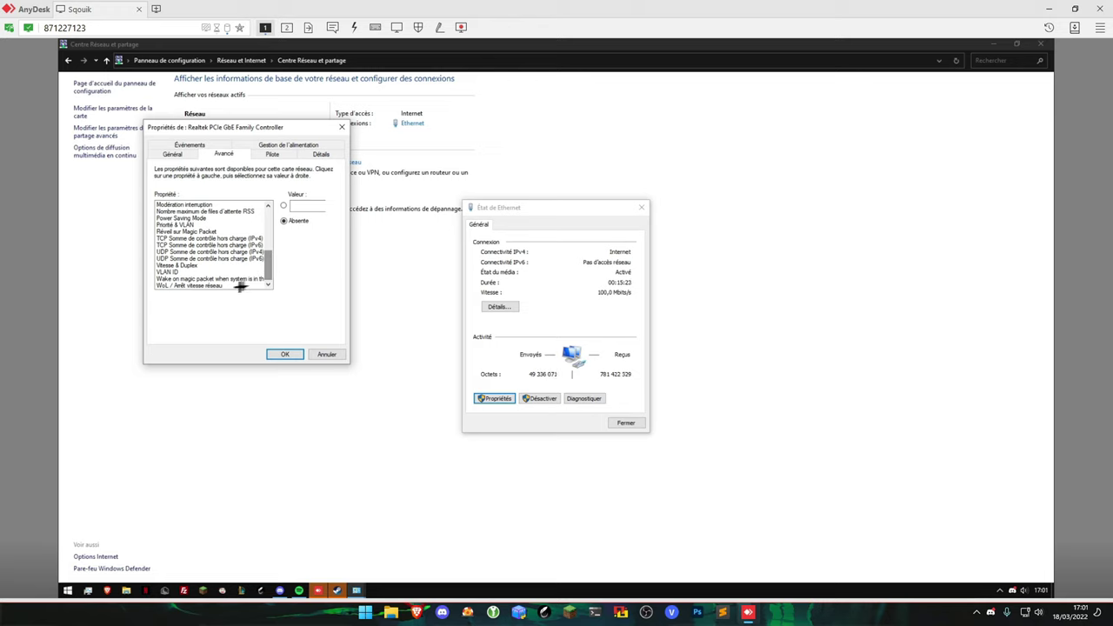
click(235, 285)
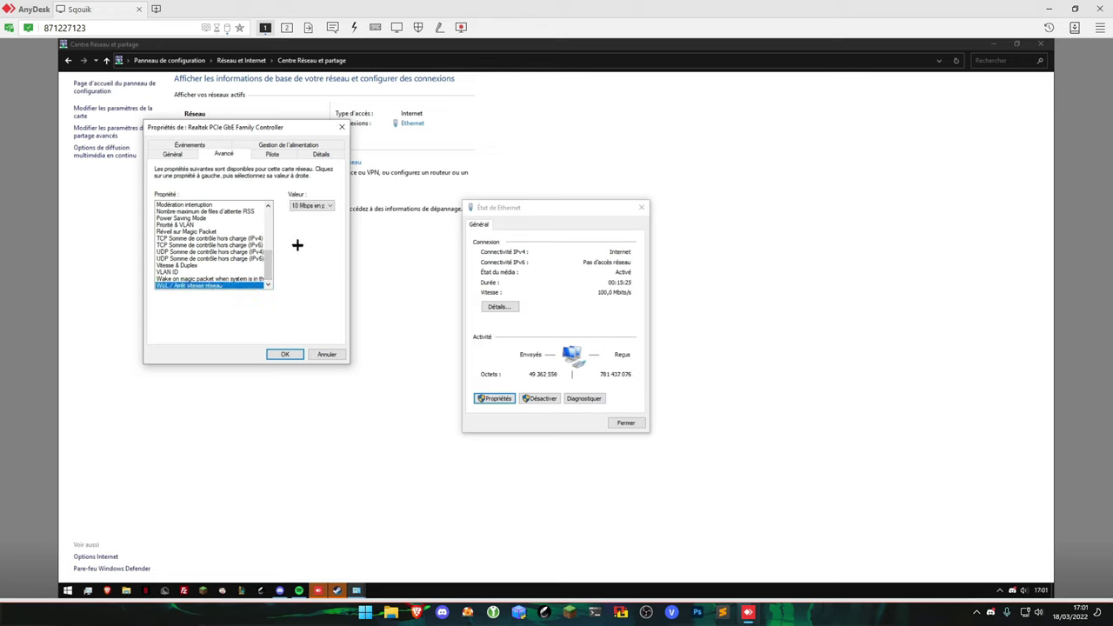
click(318, 206)
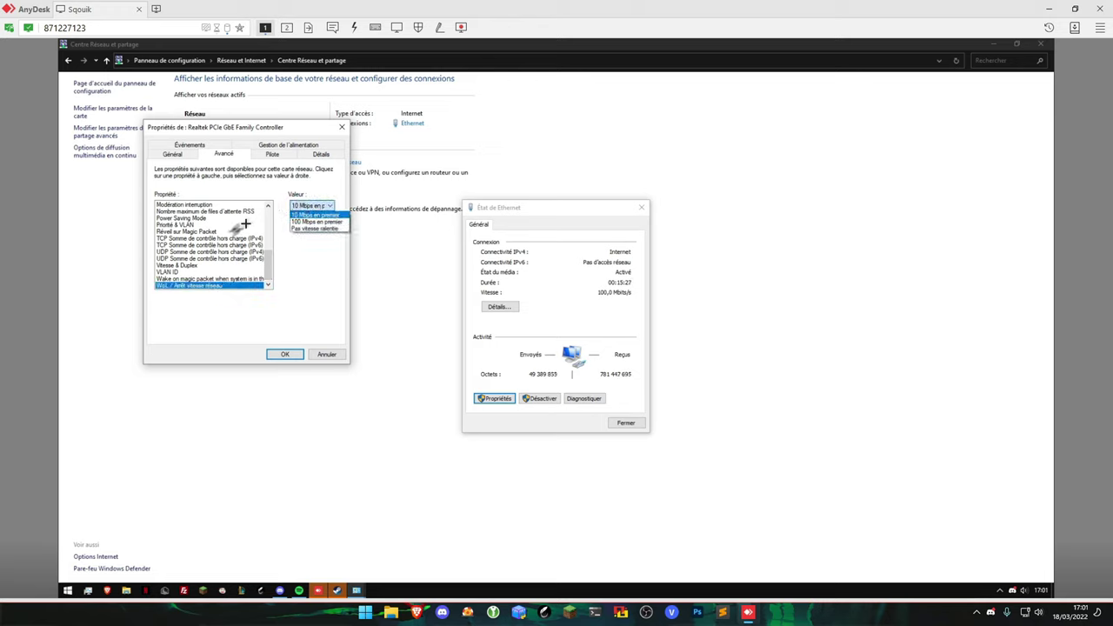
click(316, 228)
Check both magic packet wake properties of the adapter and select Négociation auto for Vitesse & Duplex.
click(211, 278)
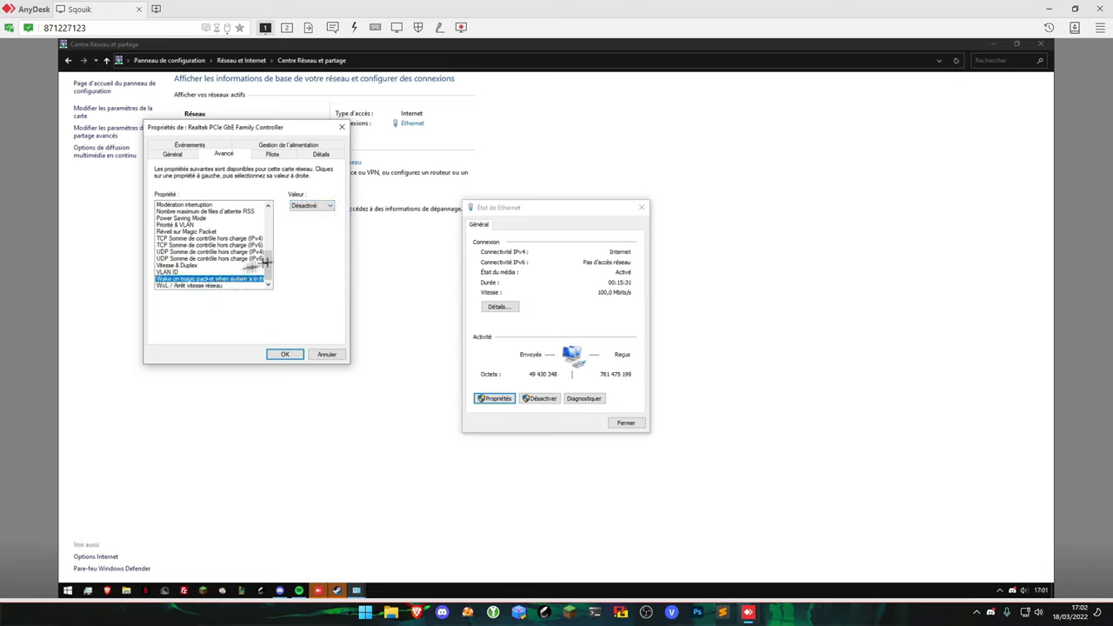
click(185, 265)
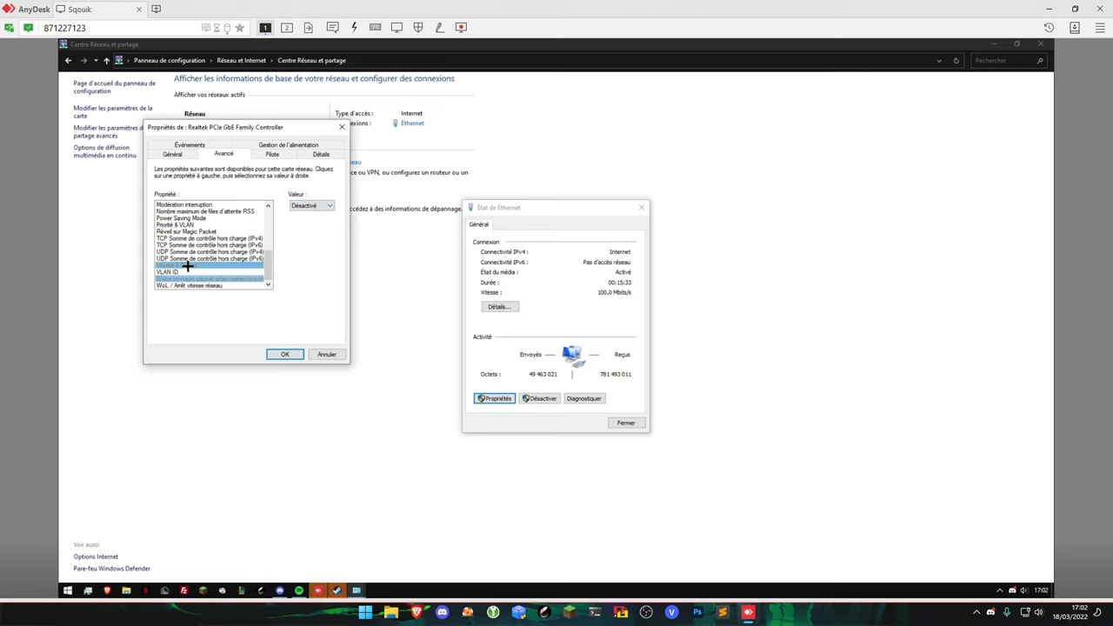
click(309, 206)
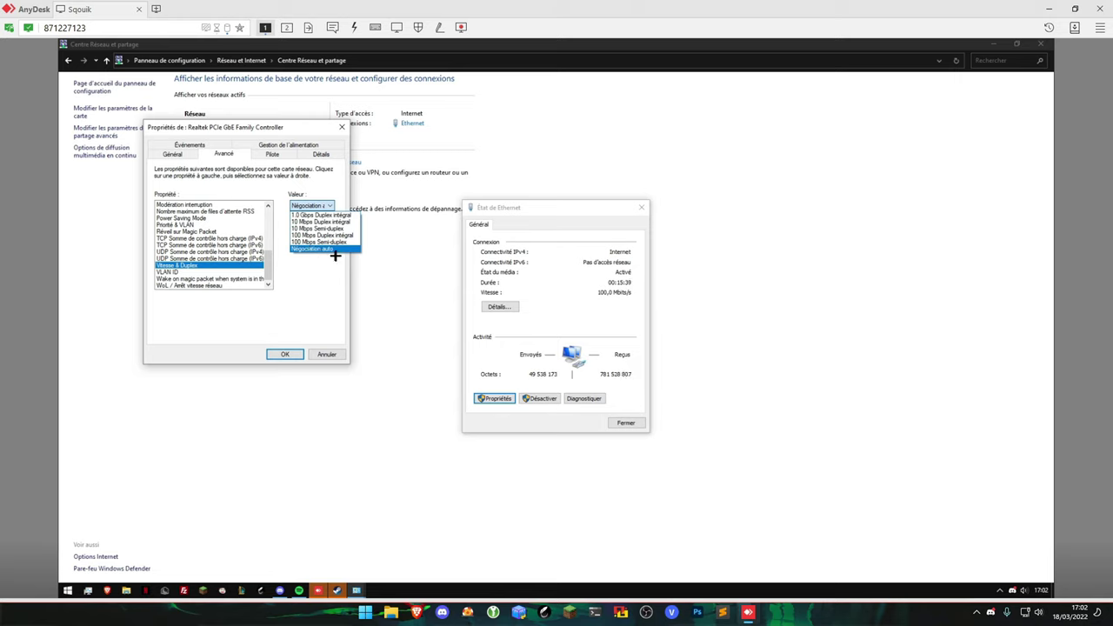
click(334, 252)
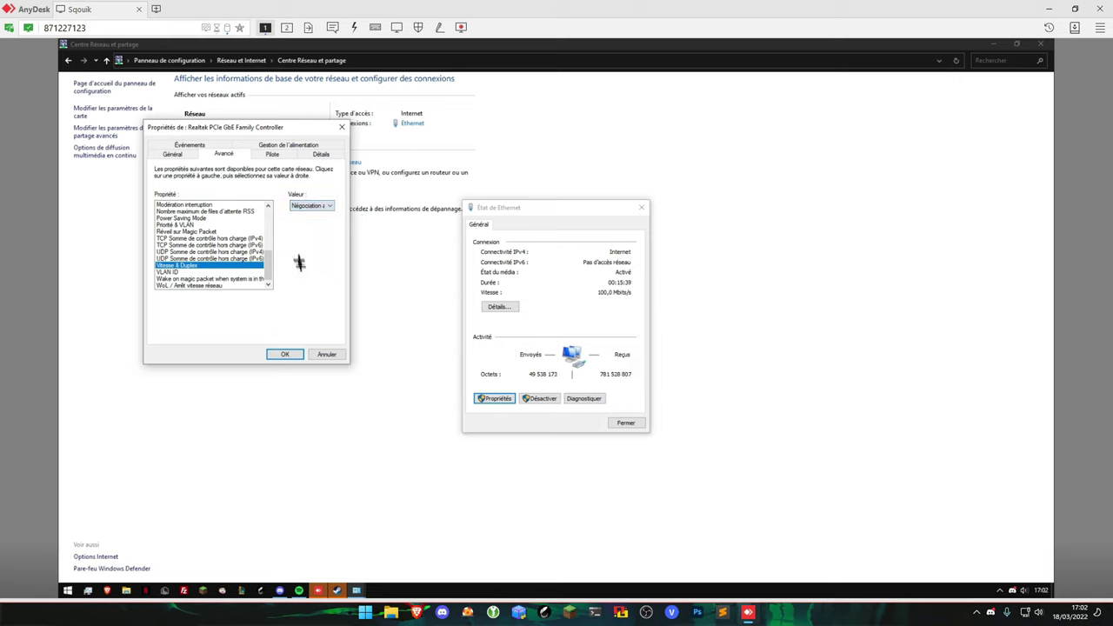
click(200, 231)
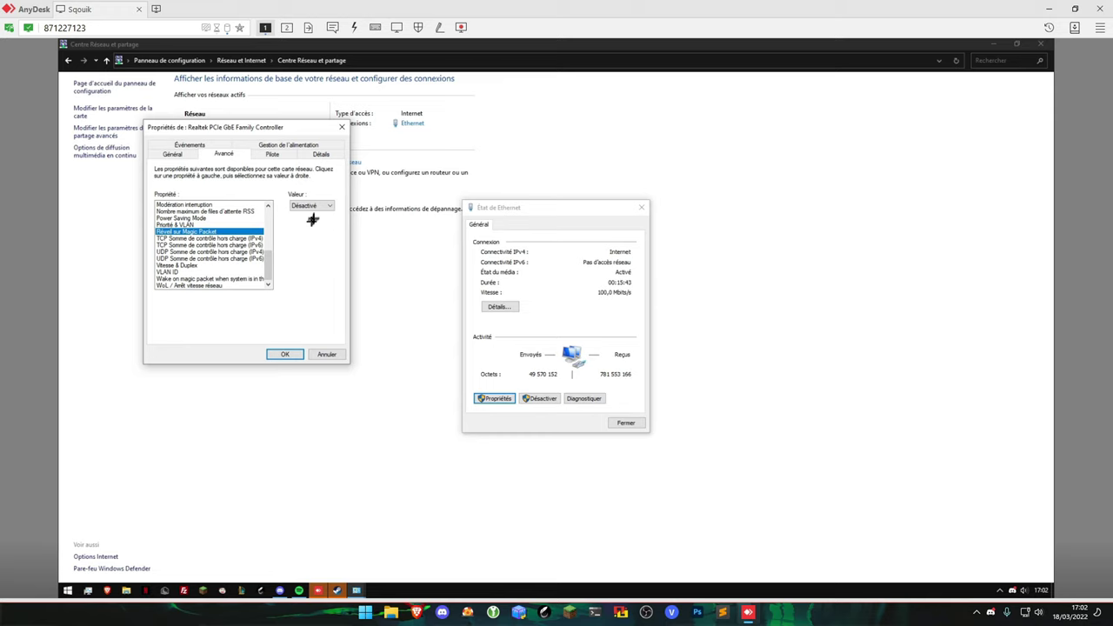
Set Power Saving Mode to Désactivé and check the adapter's transmission and reception buffer values.
scroll(269, 250, up, 3)
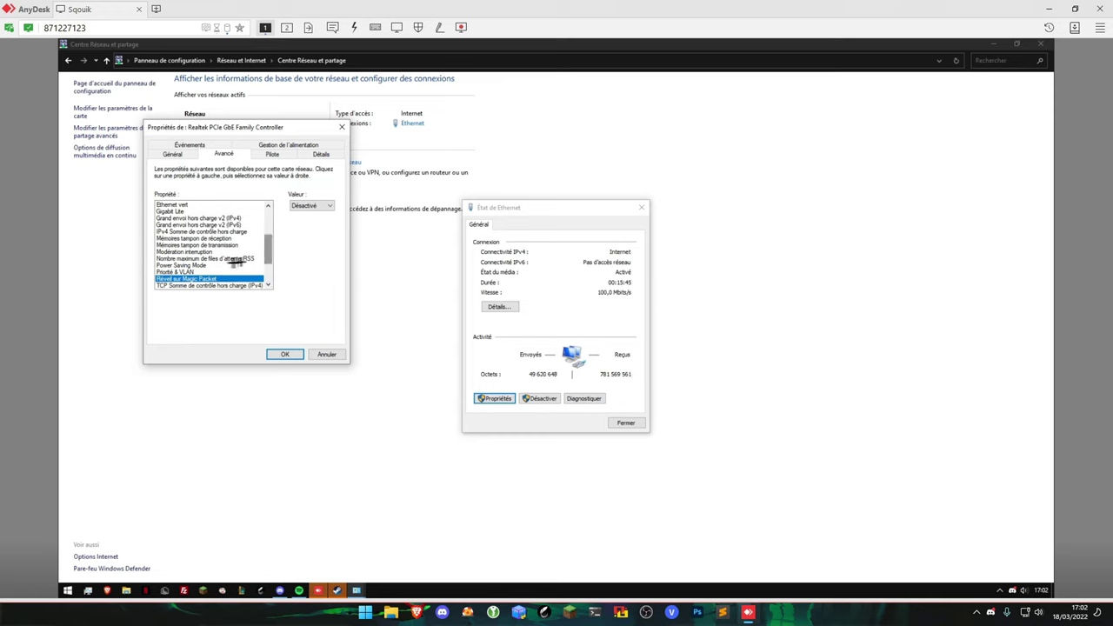
click(200, 265)
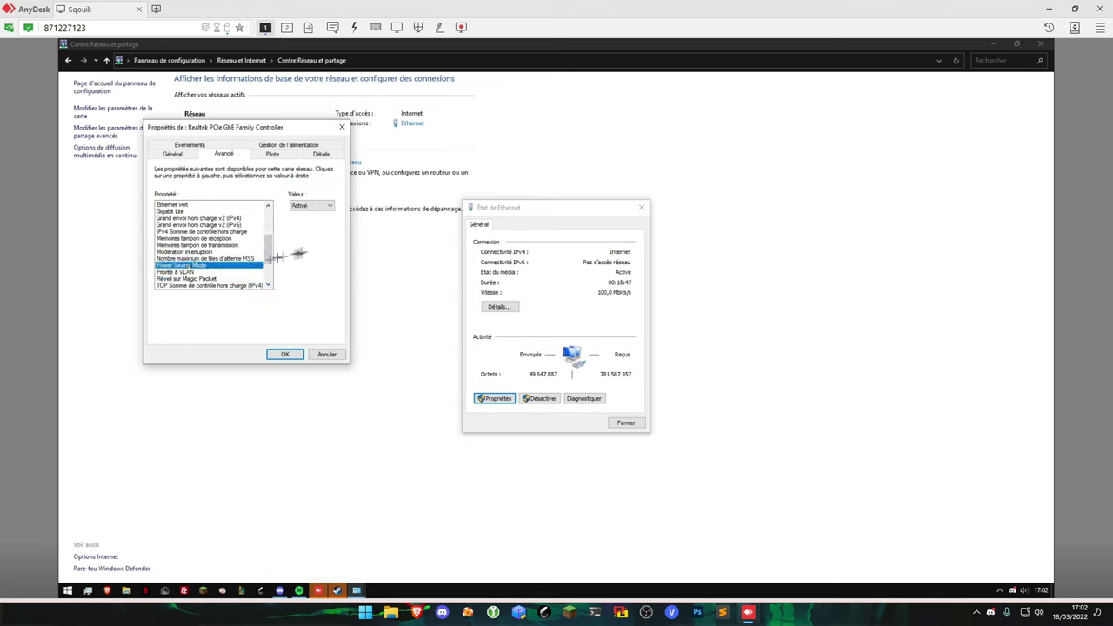
click(311, 206)
click(300, 220)
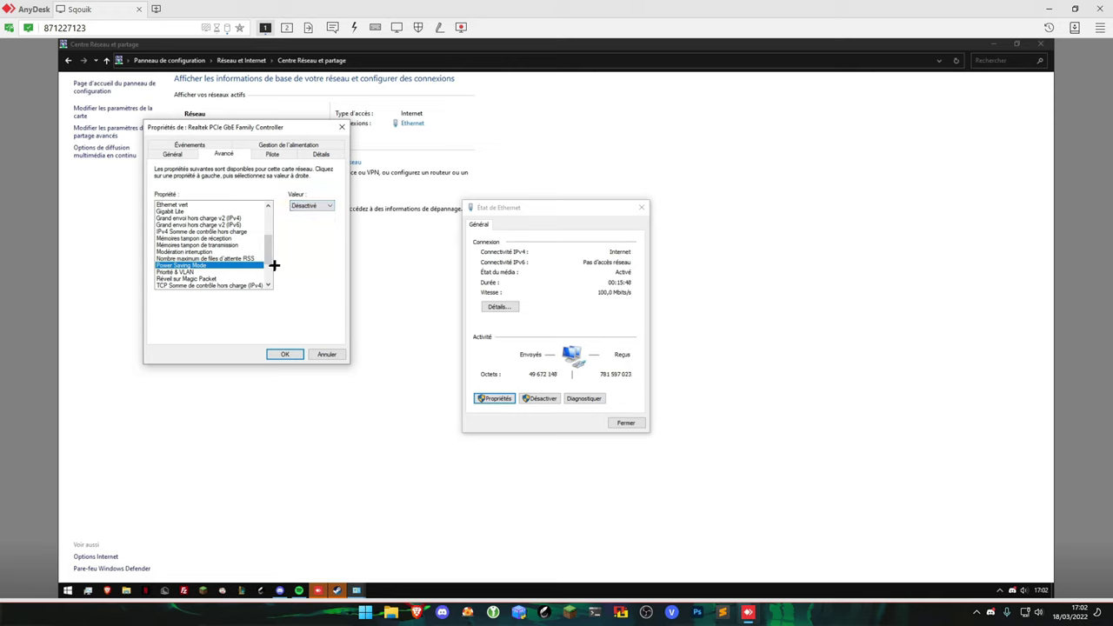
click(188, 245)
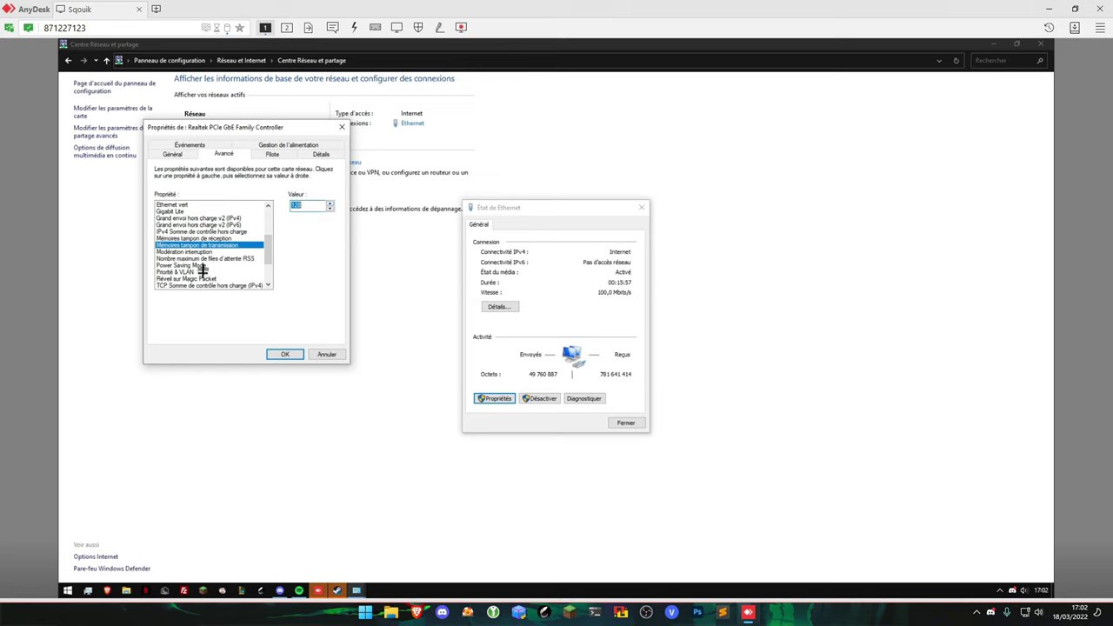
click(198, 239)
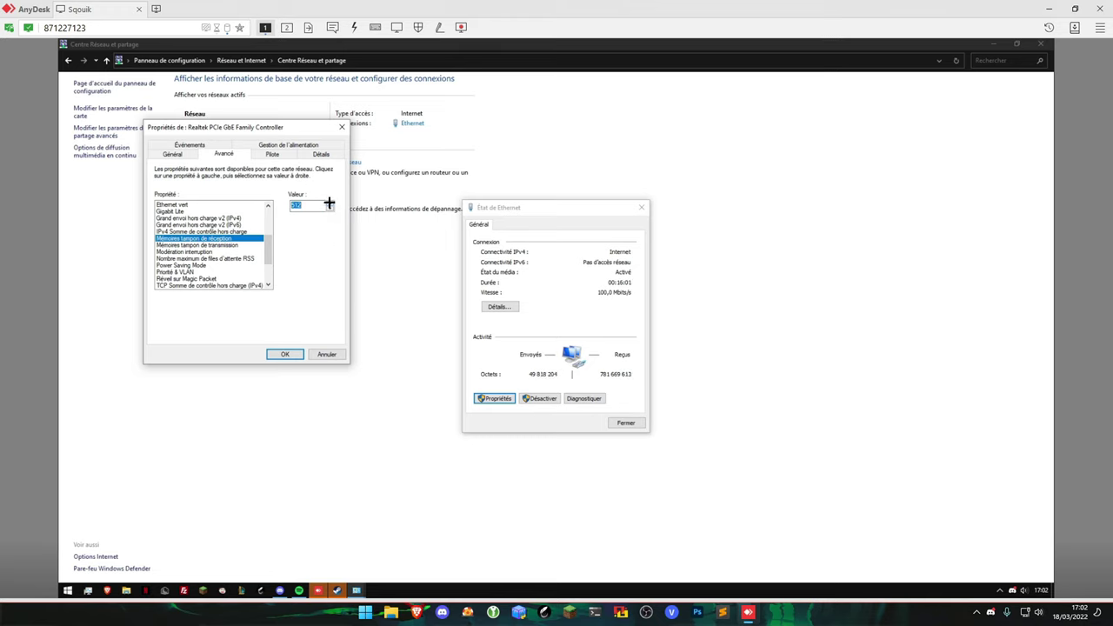
Set the adapter's Gigabit Lite, Ethernet vert and Ethernet à économie d'énergie properties to Désactivé.
scroll(174, 249, up, 2)
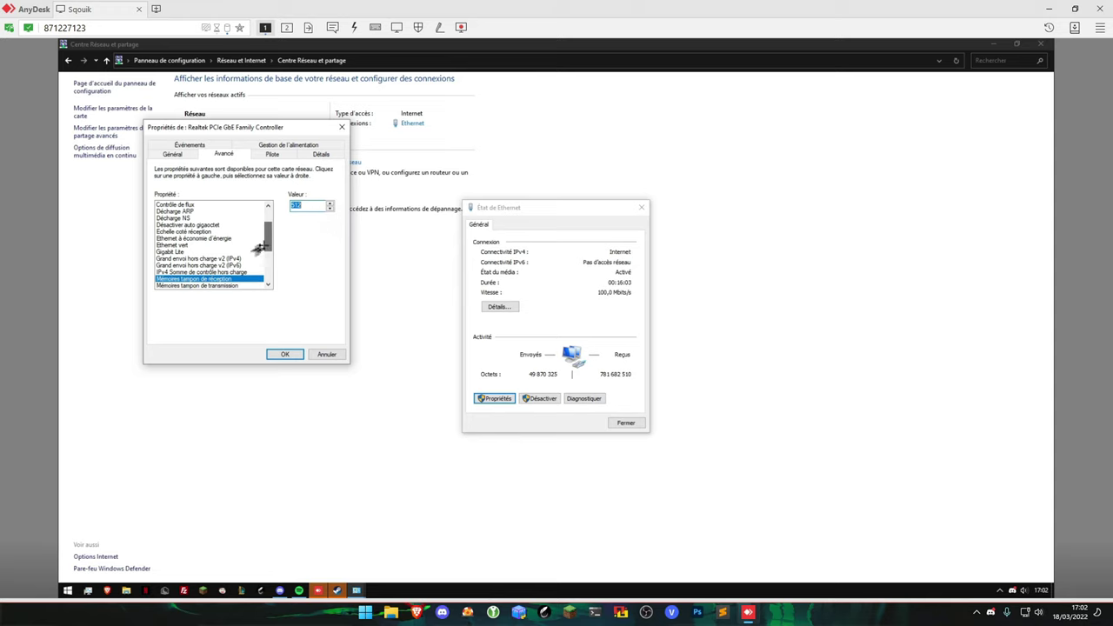
click(178, 245)
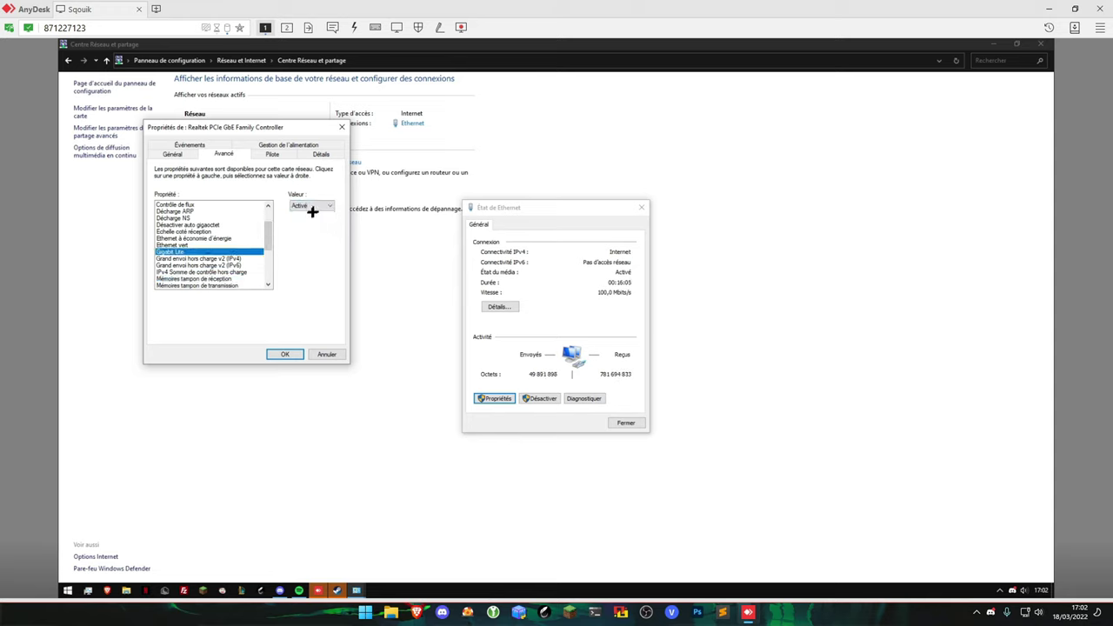
click(311, 206)
click(304, 214)
click(310, 205)
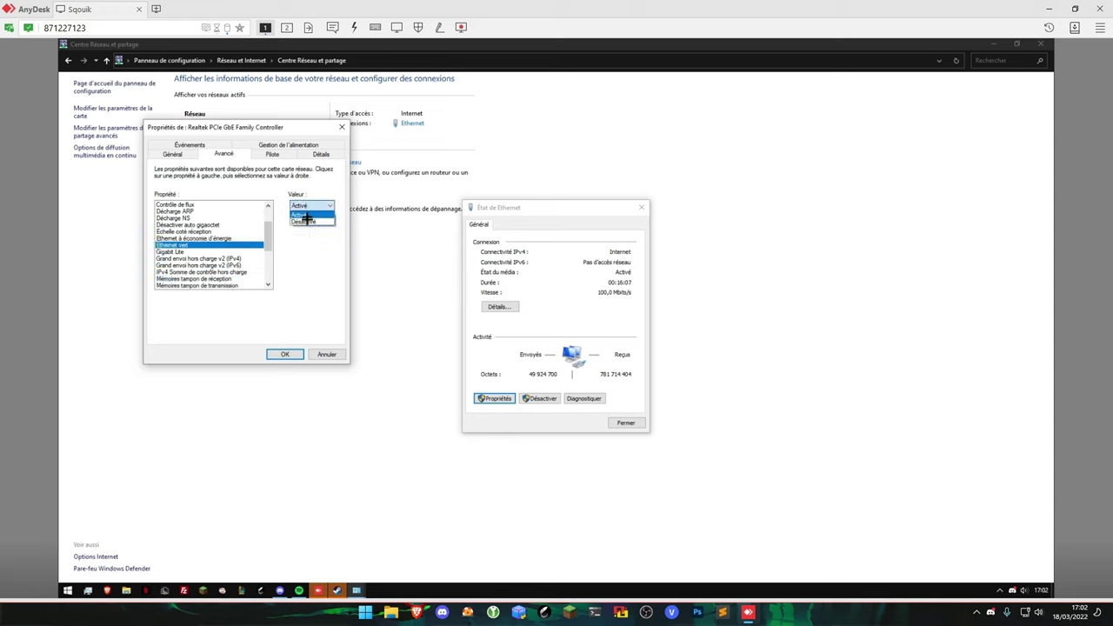
click(298, 219)
click(208, 238)
click(311, 205)
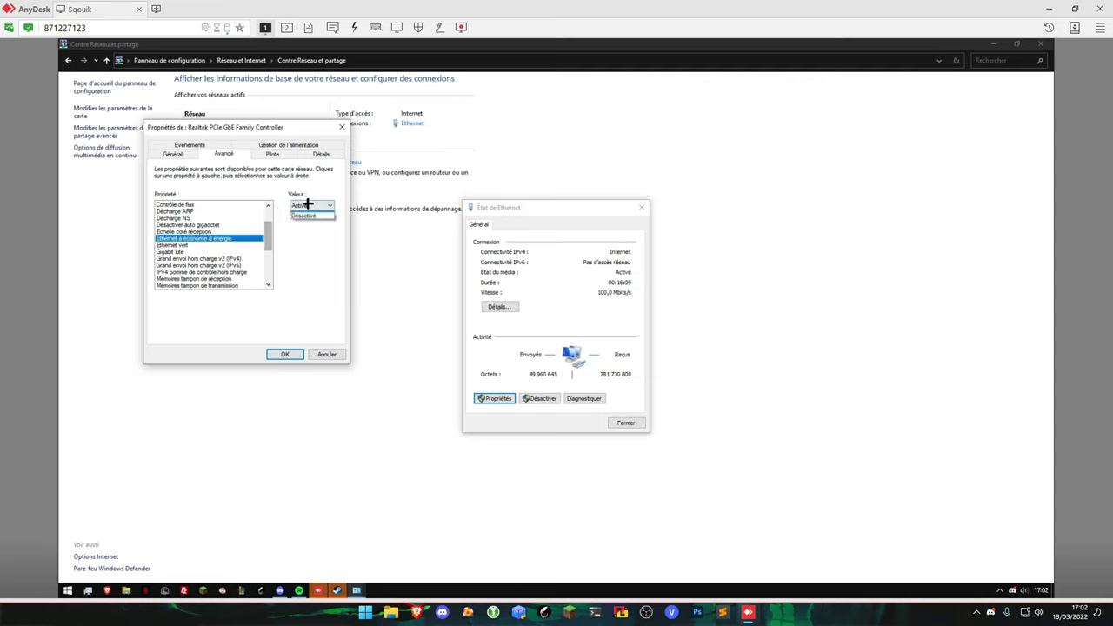
click(302, 221)
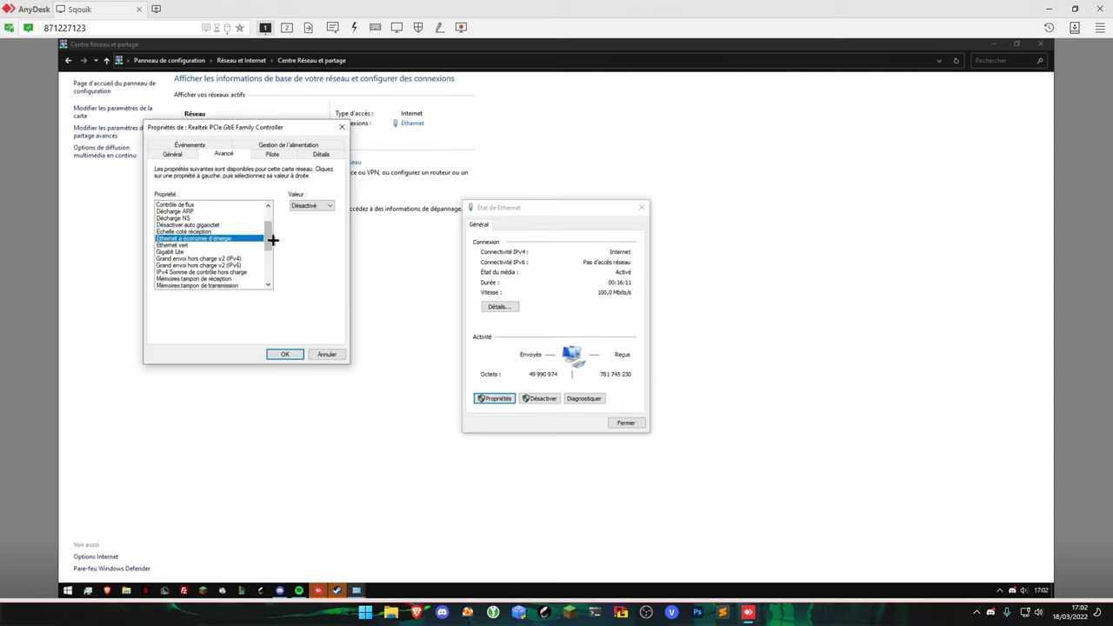
Check the adapter's Advanced EEE and Arrêter Réveil par réseau properties and save the adapter configuration.
drag(268, 236, 268, 224)
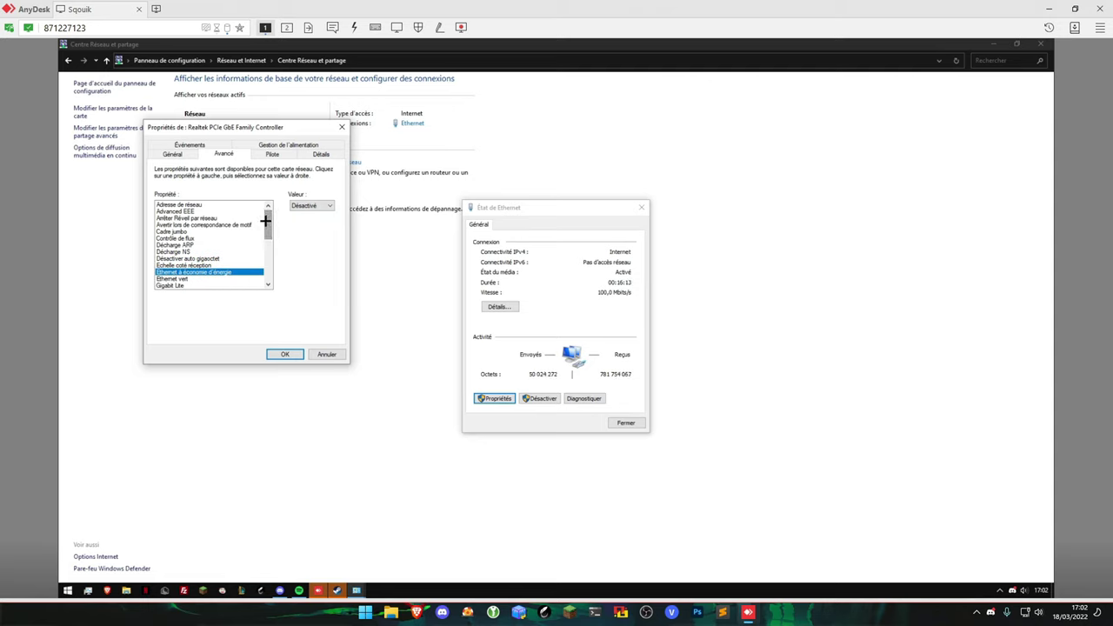
click(193, 211)
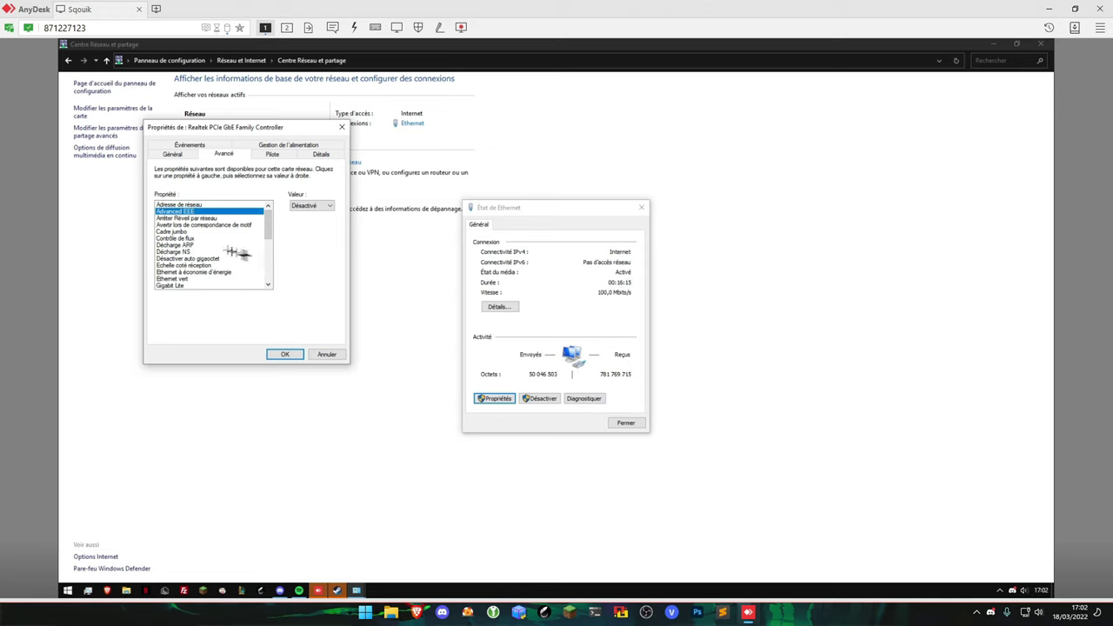
click(208, 219)
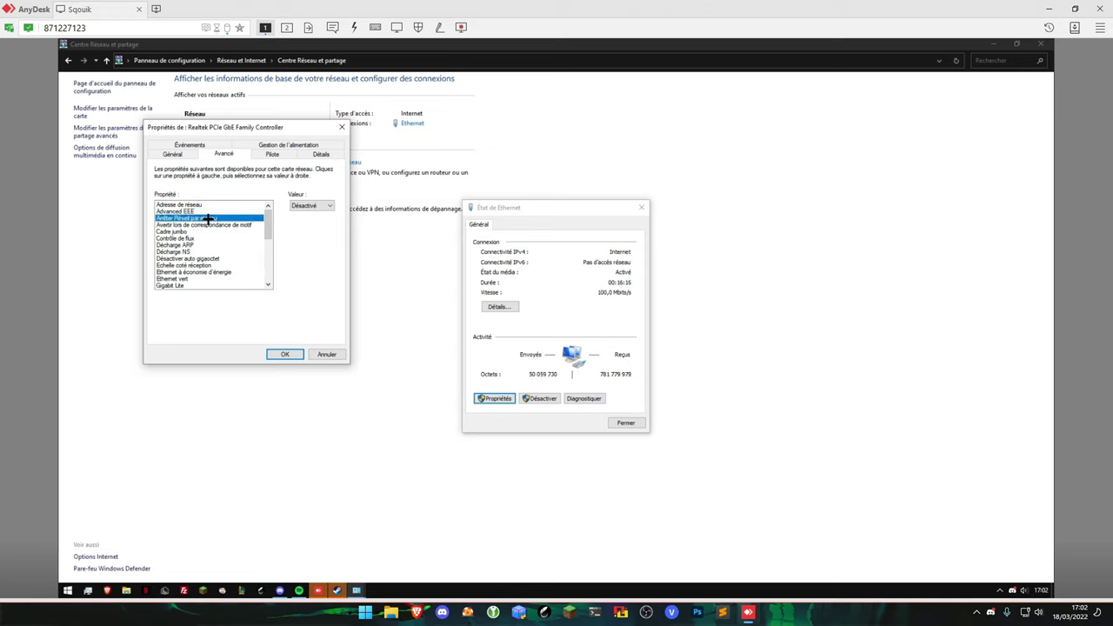
click(311, 207)
click(306, 222)
click(286, 353)
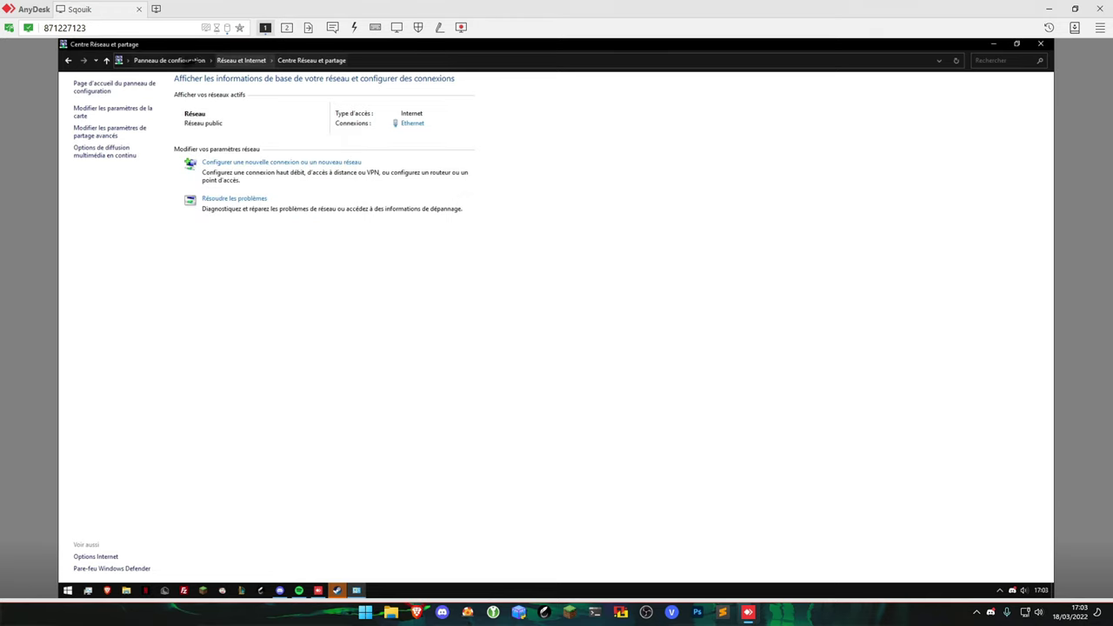
Set the User Account Control notification level to Ne jamais m'avertir and authorise the change.
click(168, 60)
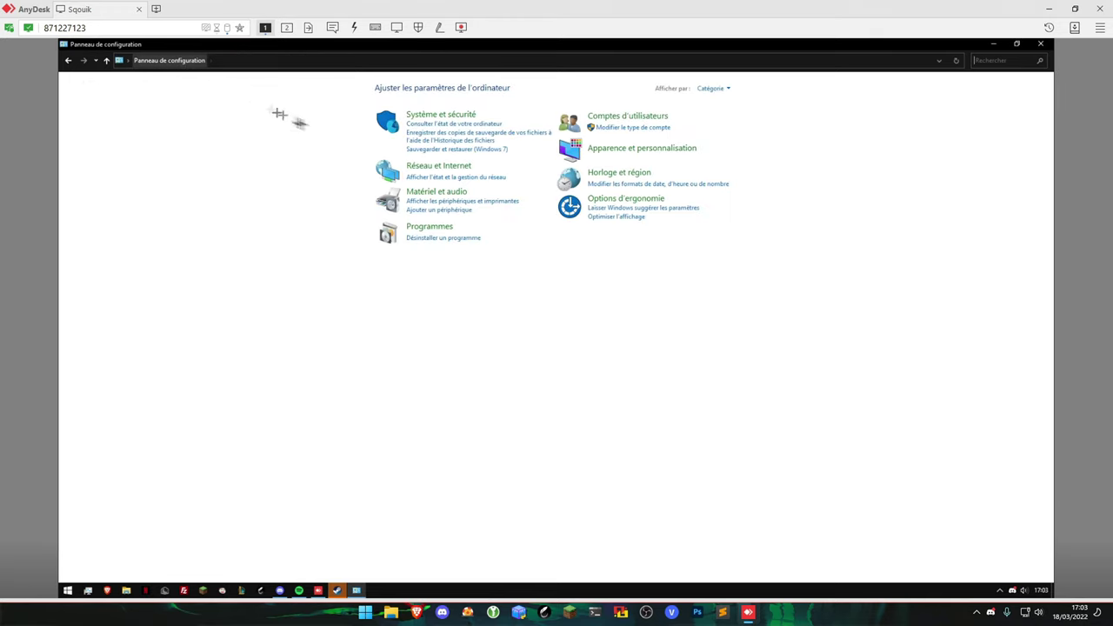
click(450, 121)
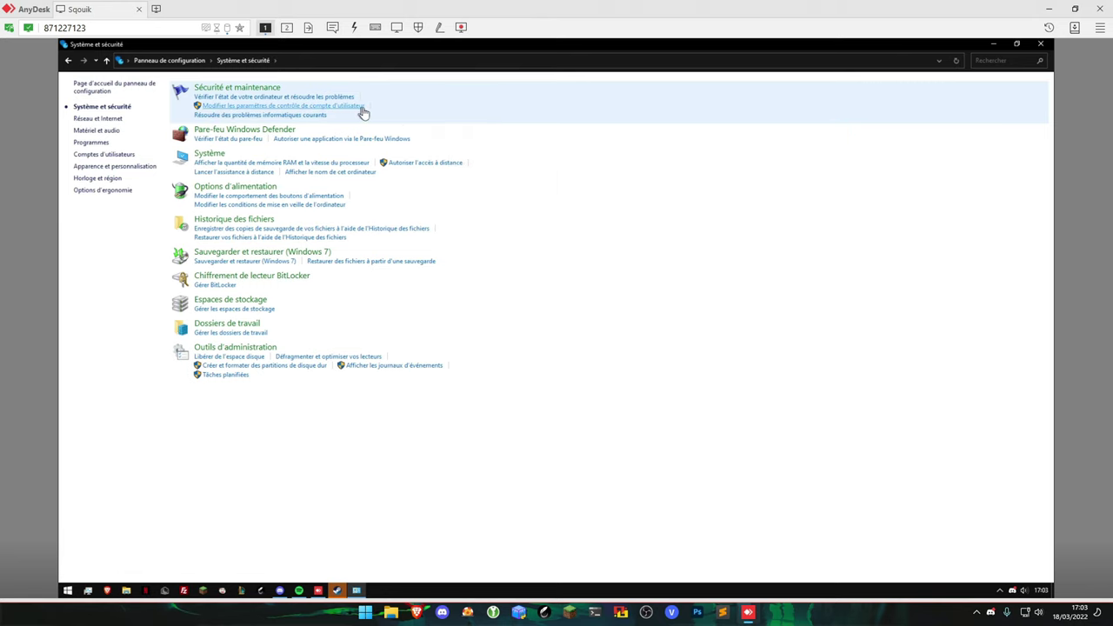
click(330, 108)
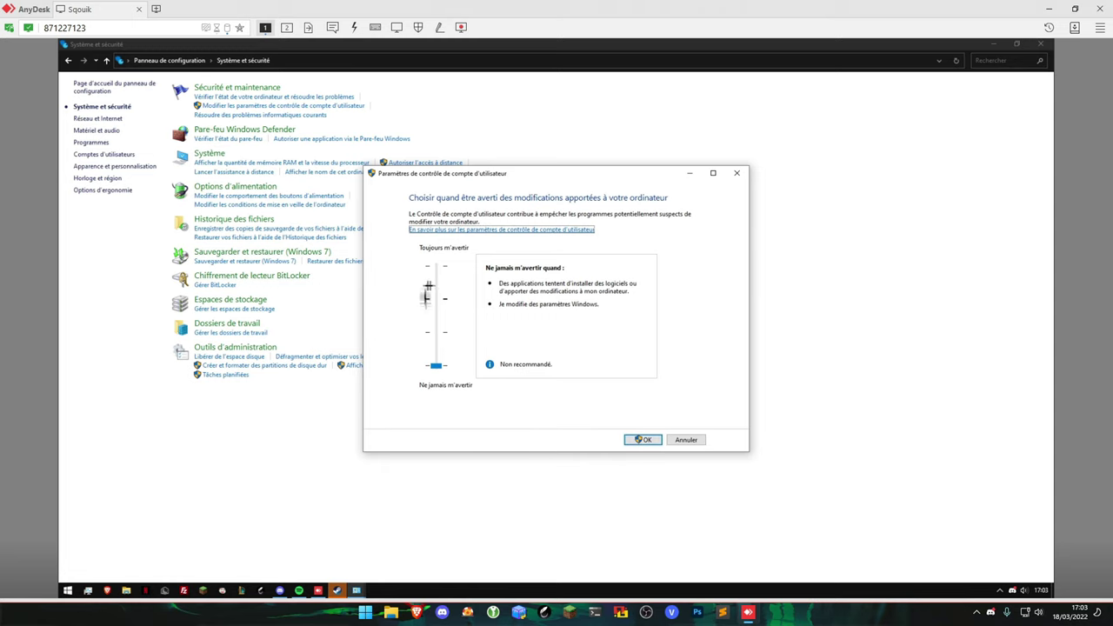
click(644, 440)
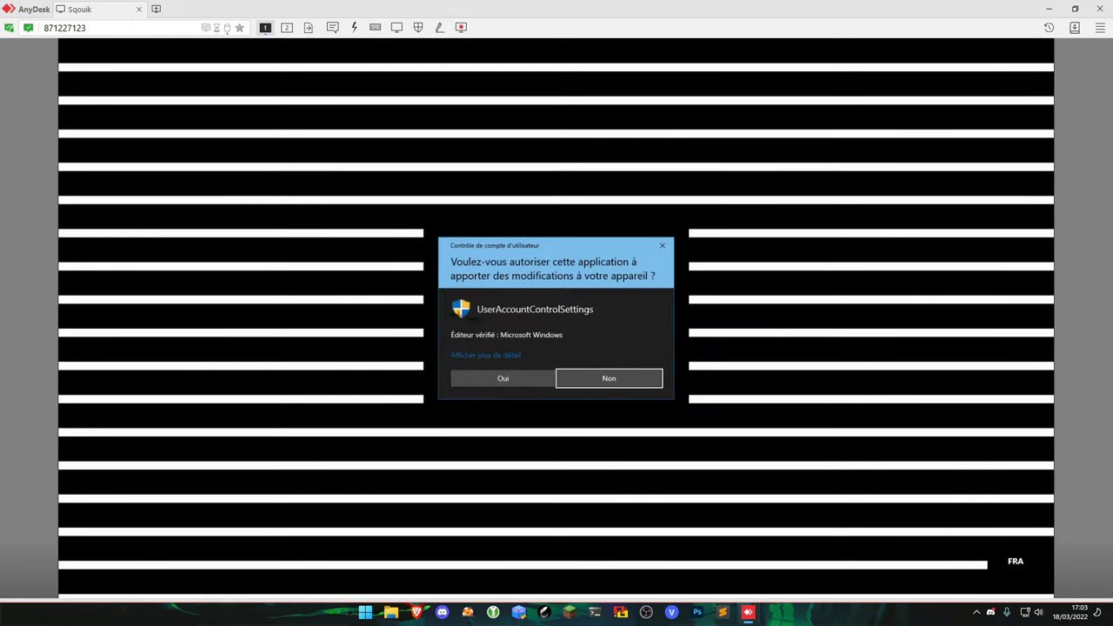
click(531, 379)
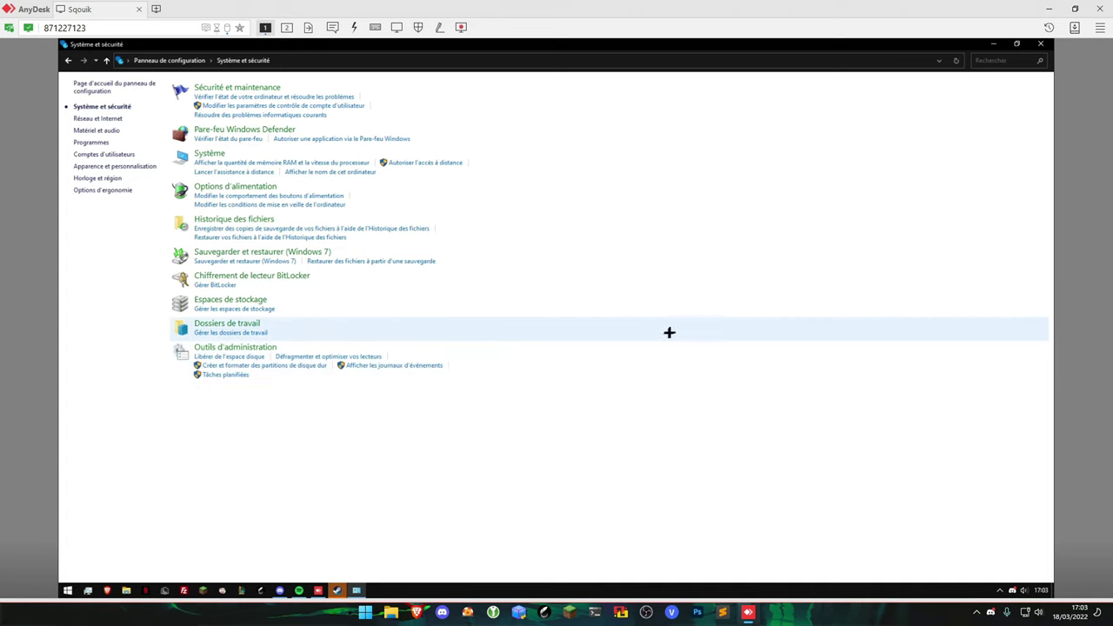
Check the Windows Defender firewall status and close the Control Panel.
click(255, 130)
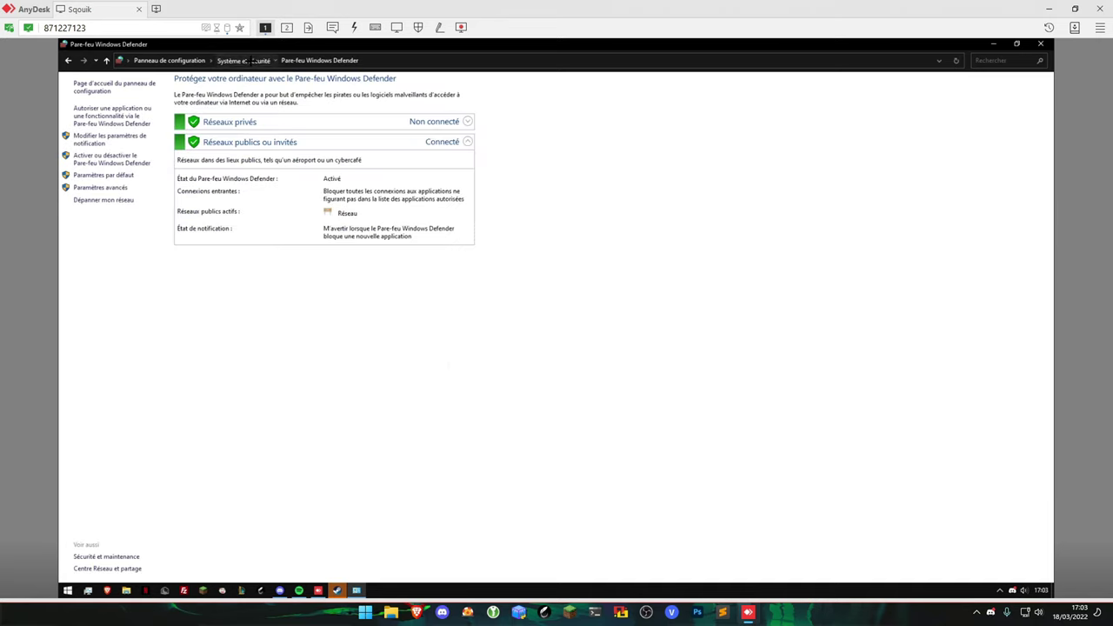
click(256, 61)
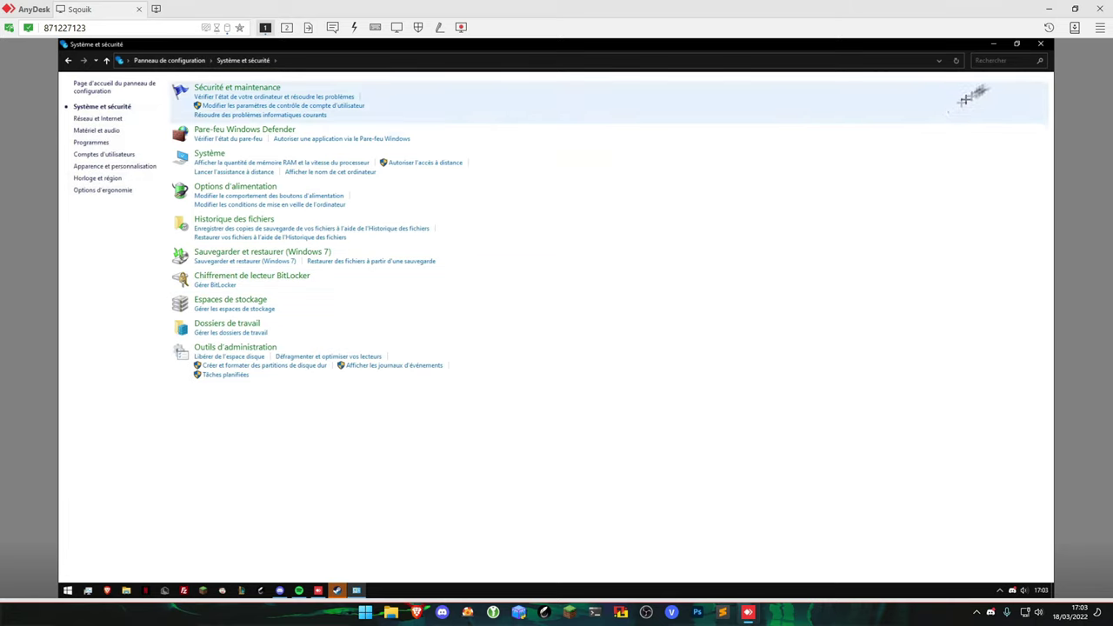
click(1039, 44)
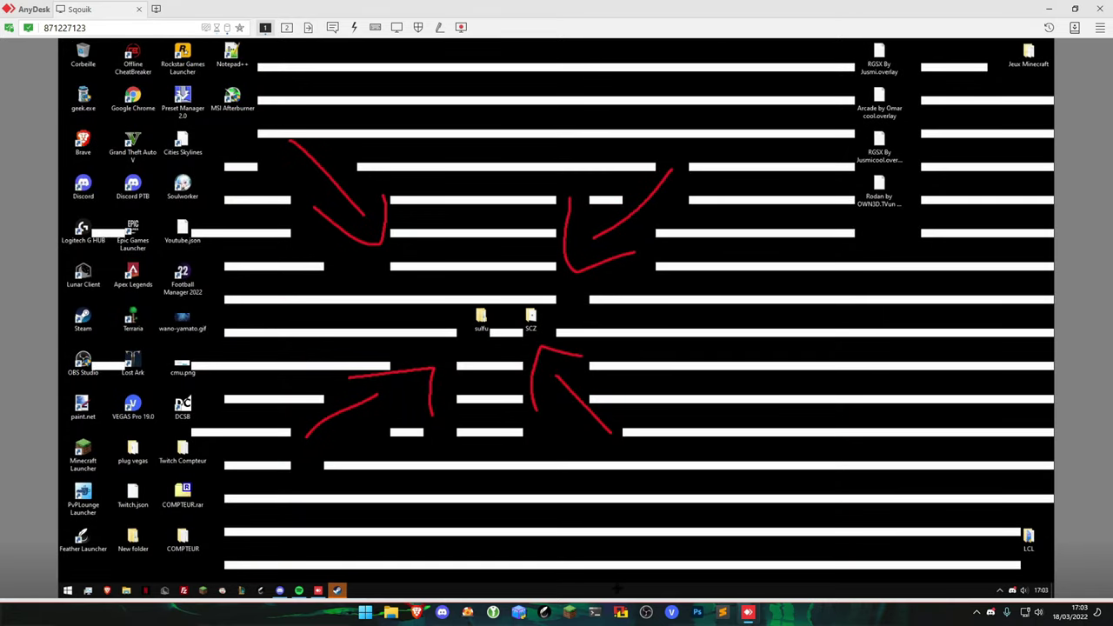
Open the Task Manager's list of startup programs and disable CCXProcess.exe and Java Update Scheduler.
right_click(593, 595)
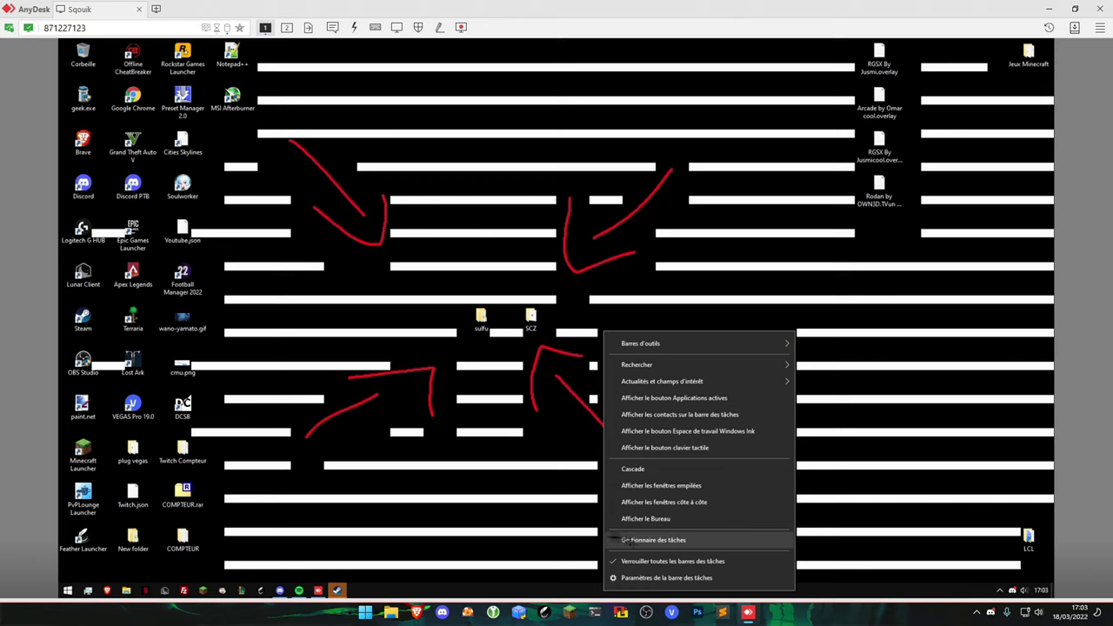
click(674, 540)
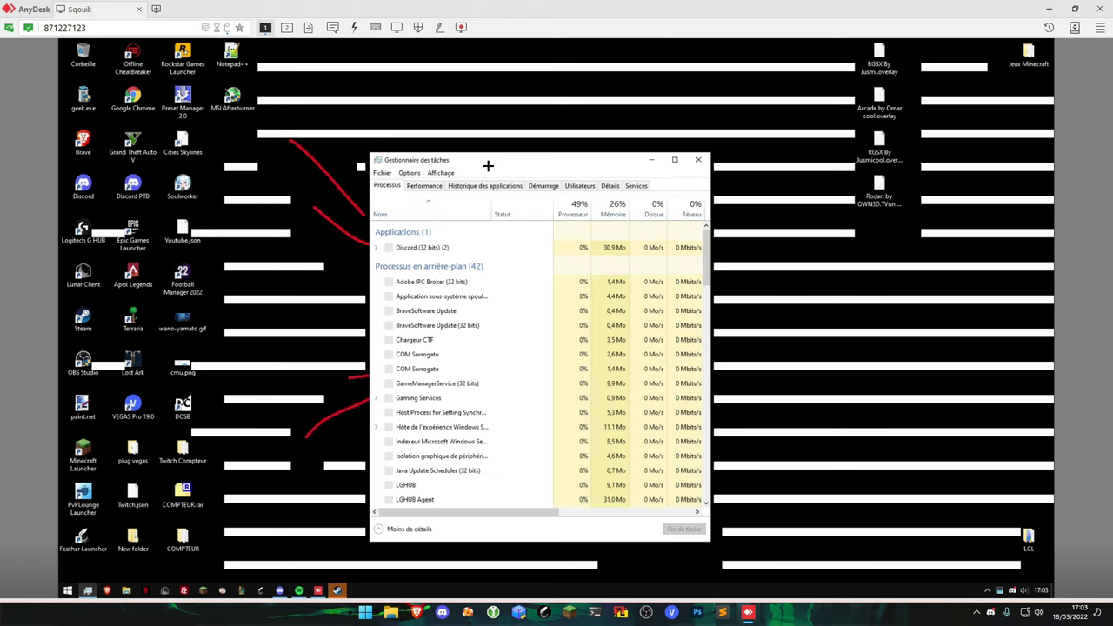
double_click(489, 158)
click(239, 68)
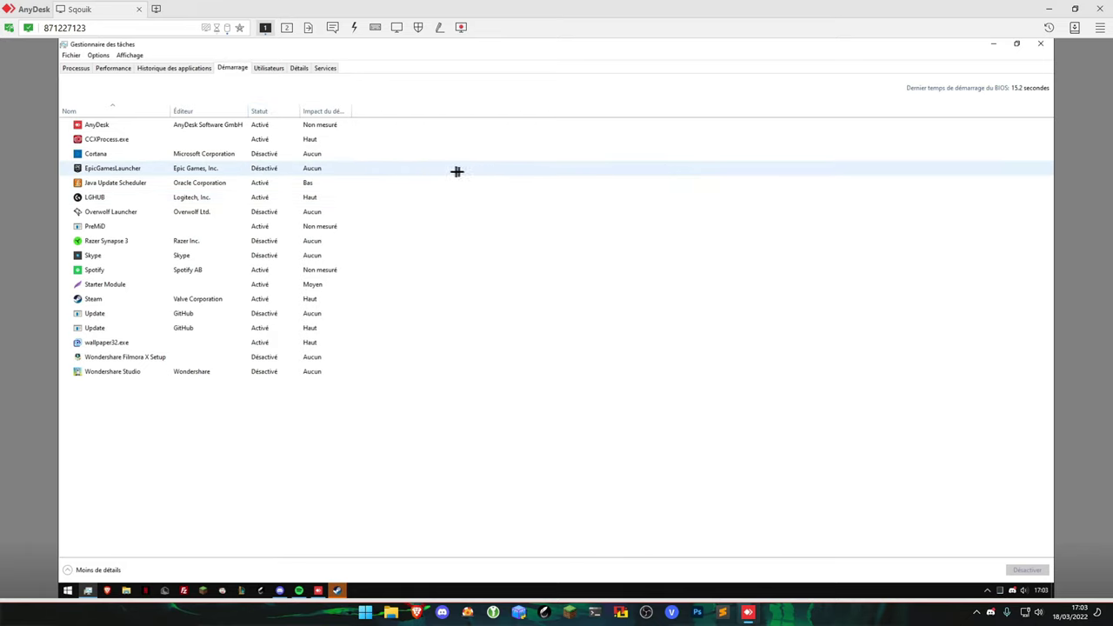
right_click(186, 145)
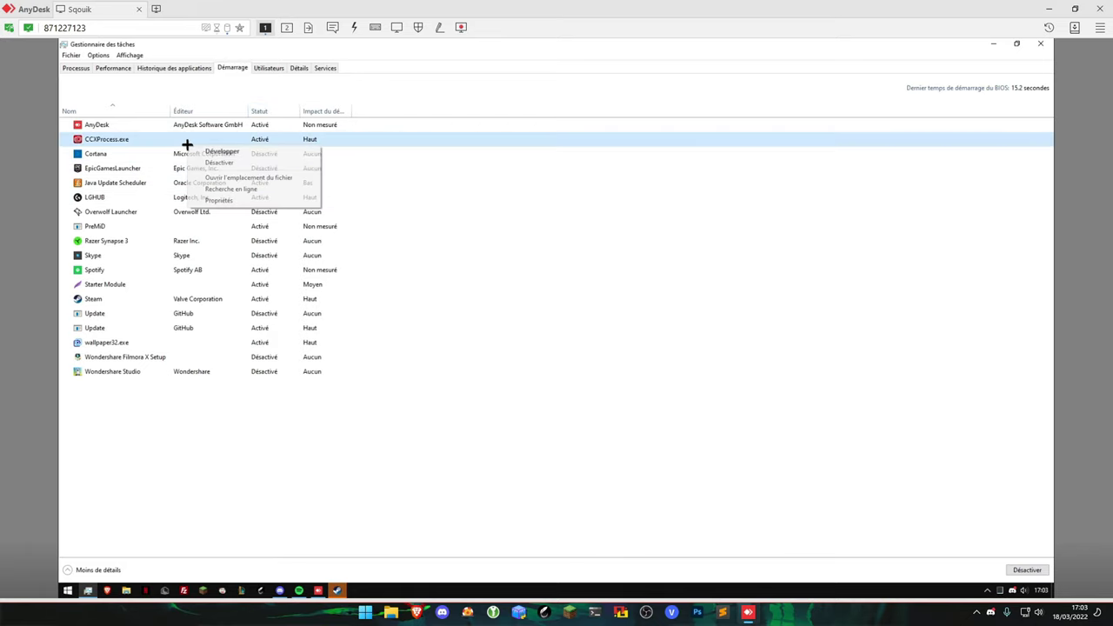
click(249, 151)
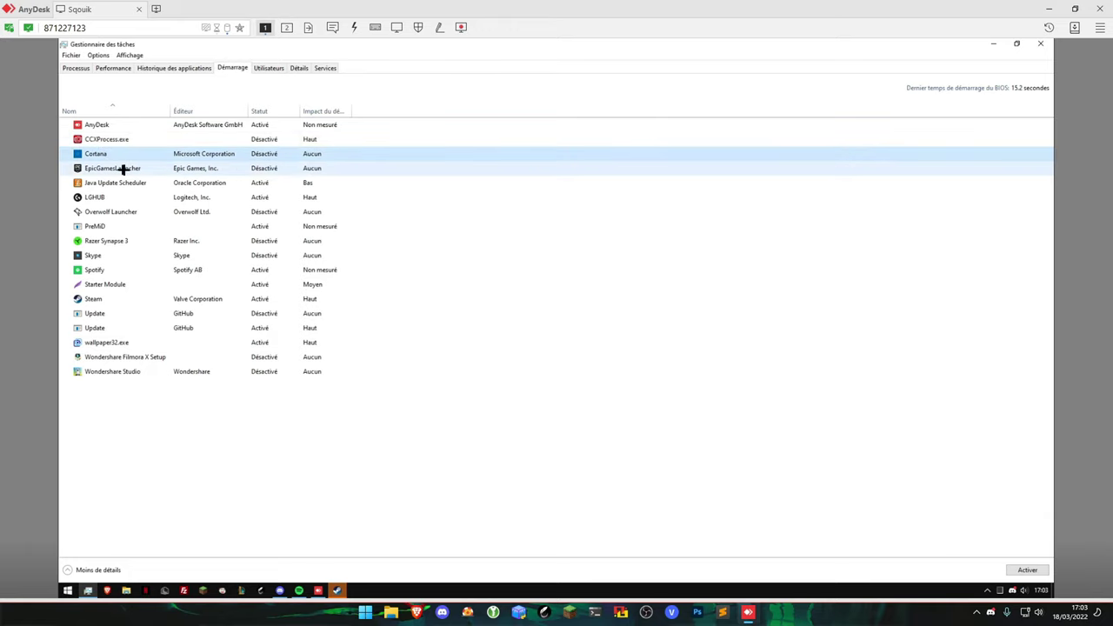
right_click(152, 183)
click(178, 190)
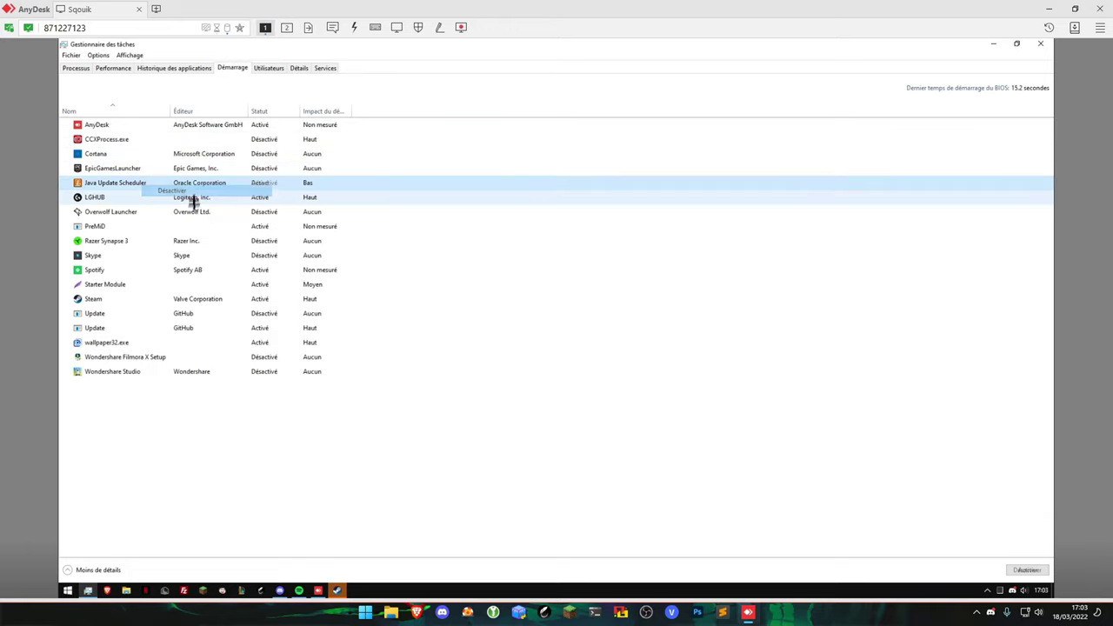
Disable PreMiD at startup and enable Razer Synapse 3.
click(111, 197)
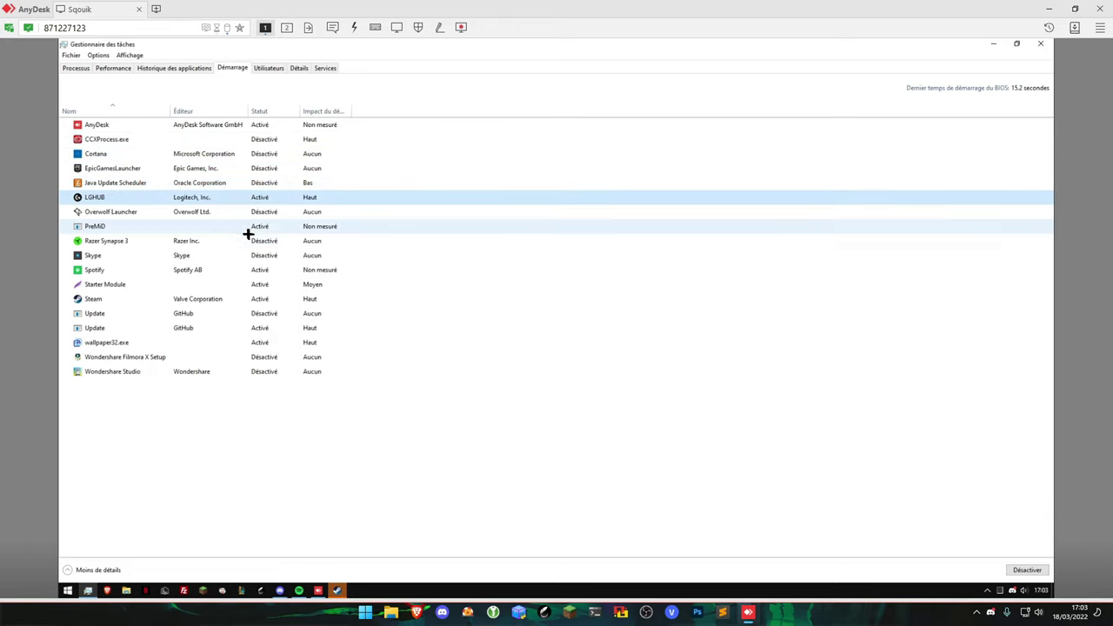
click(117, 228)
right_click(111, 226)
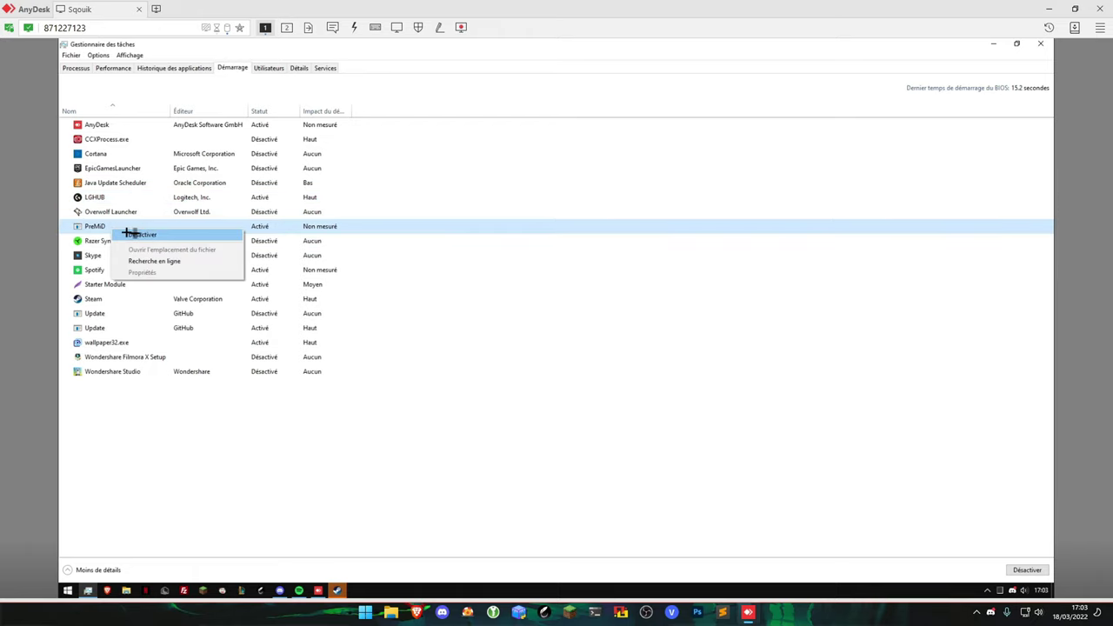
click(100, 241)
right_click(100, 241)
click(142, 246)
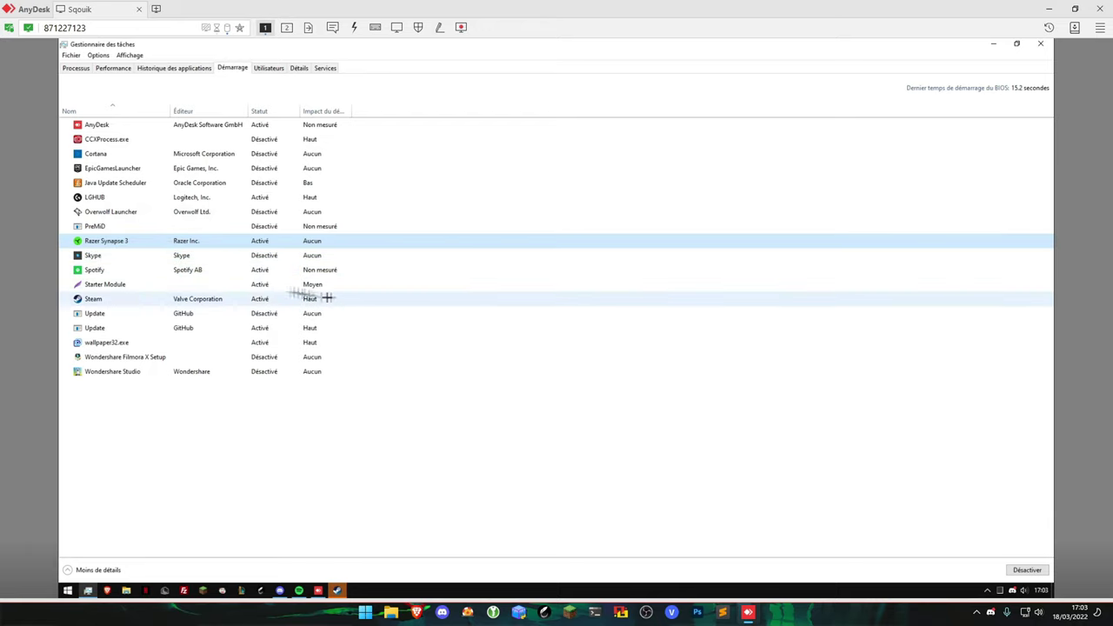
Disable Spotify and Steam at startup.
click(126, 270)
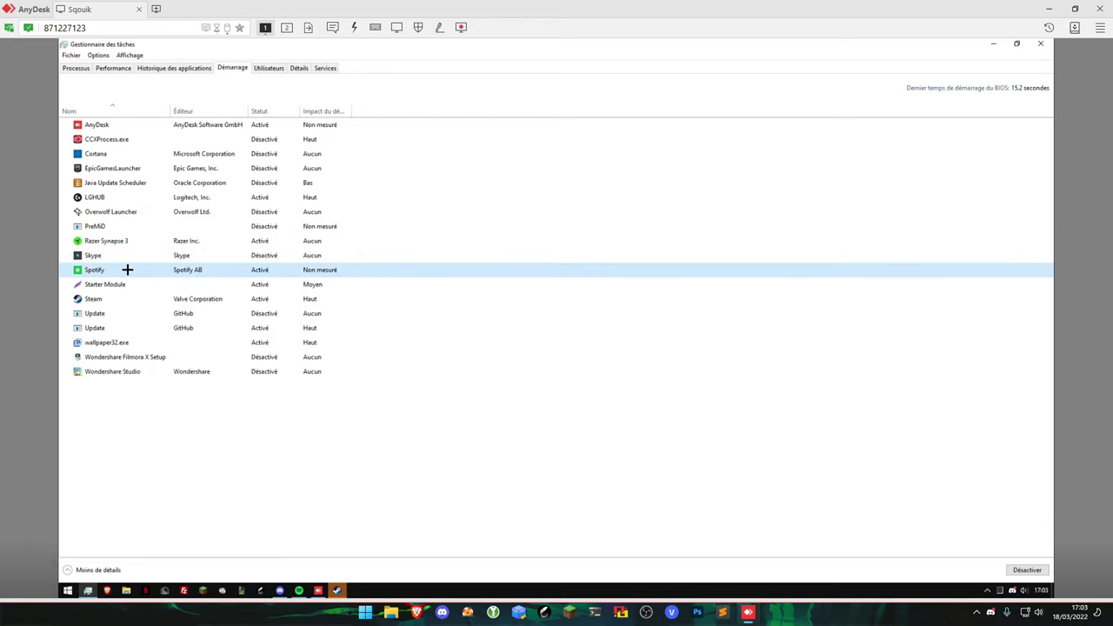
right_click(127, 270)
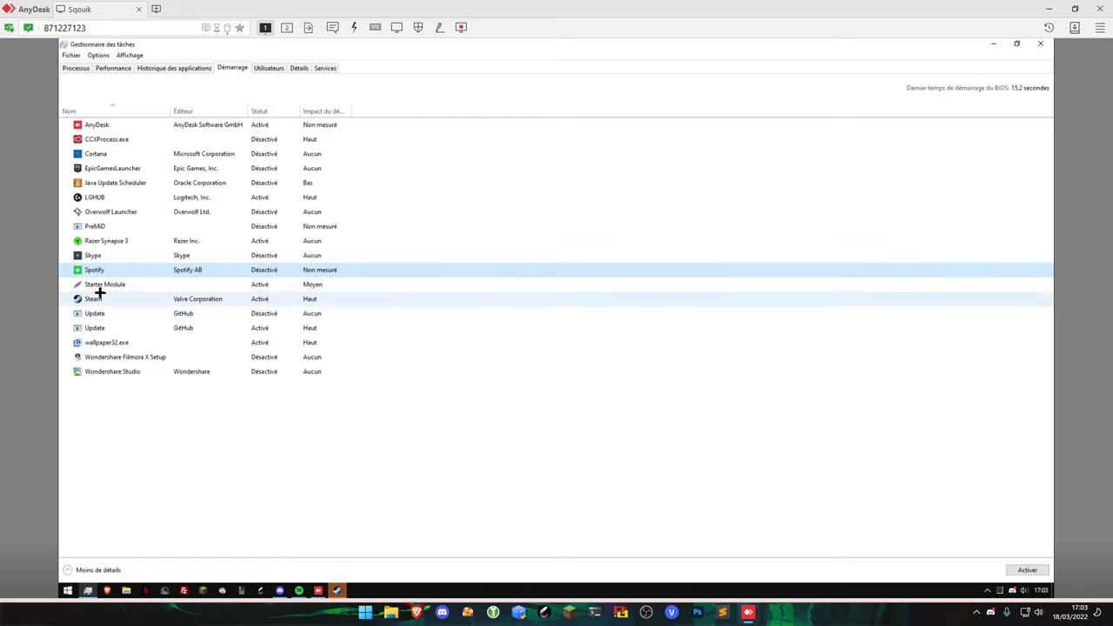
click(100, 296)
right_click(115, 298)
click(135, 301)
right_click(122, 298)
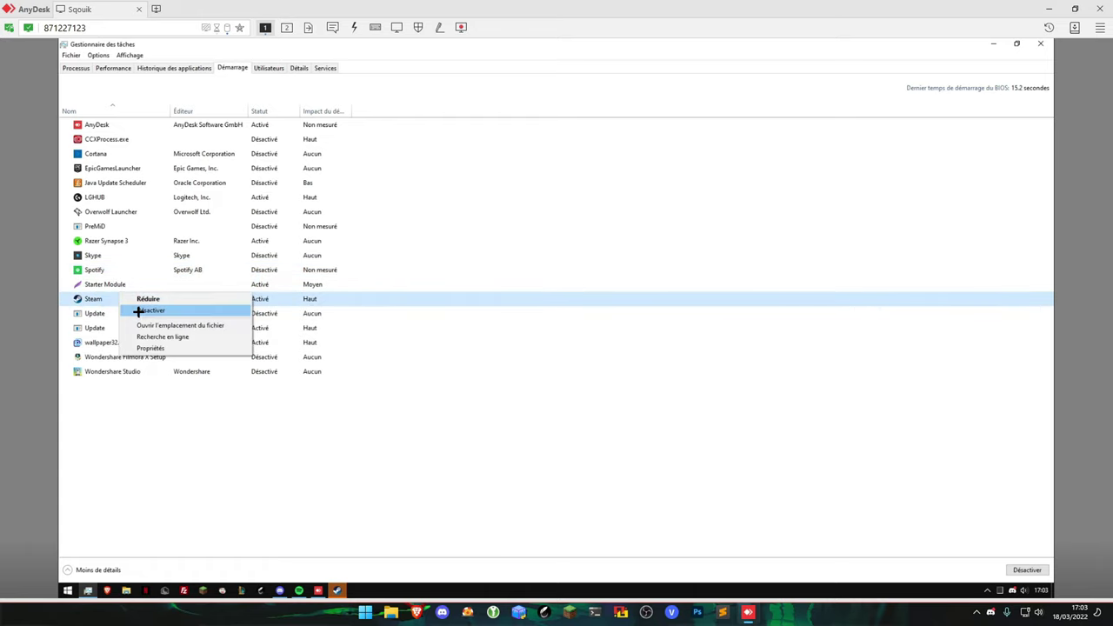
click(130, 301)
Check the Starter Module, enabled GitHub Update and wallpaper32.exe startup entries.
click(135, 284)
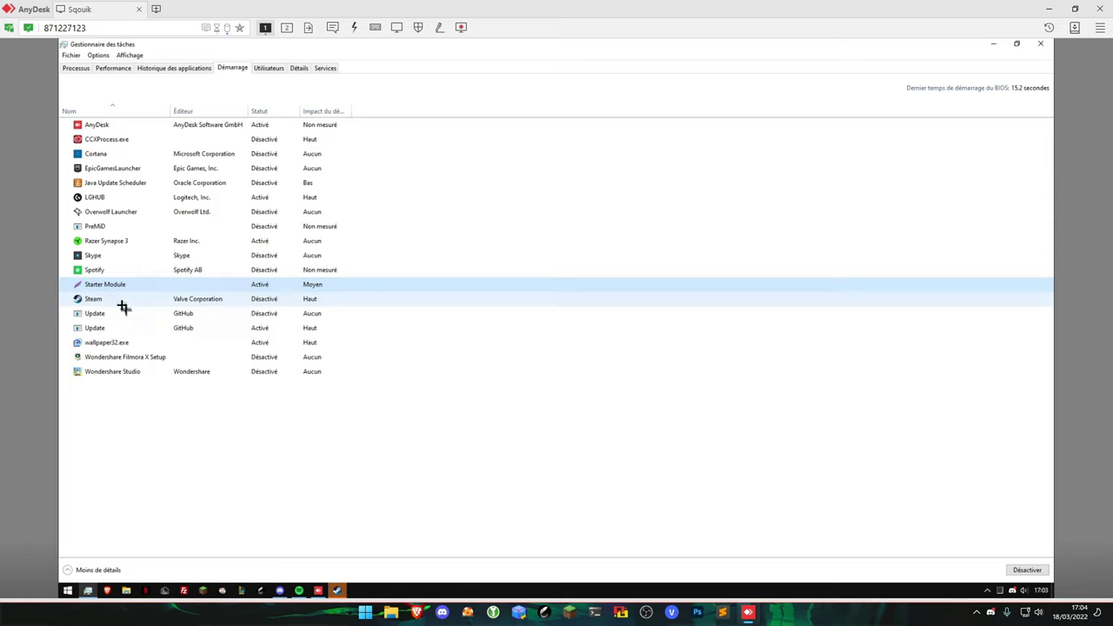
click(127, 323)
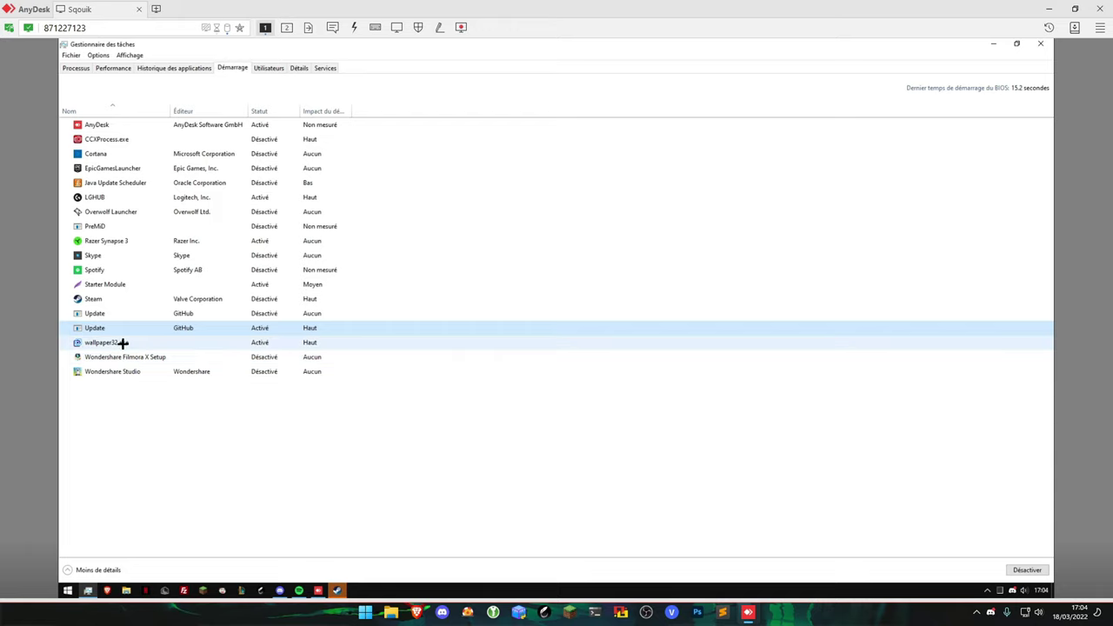
click(119, 342)
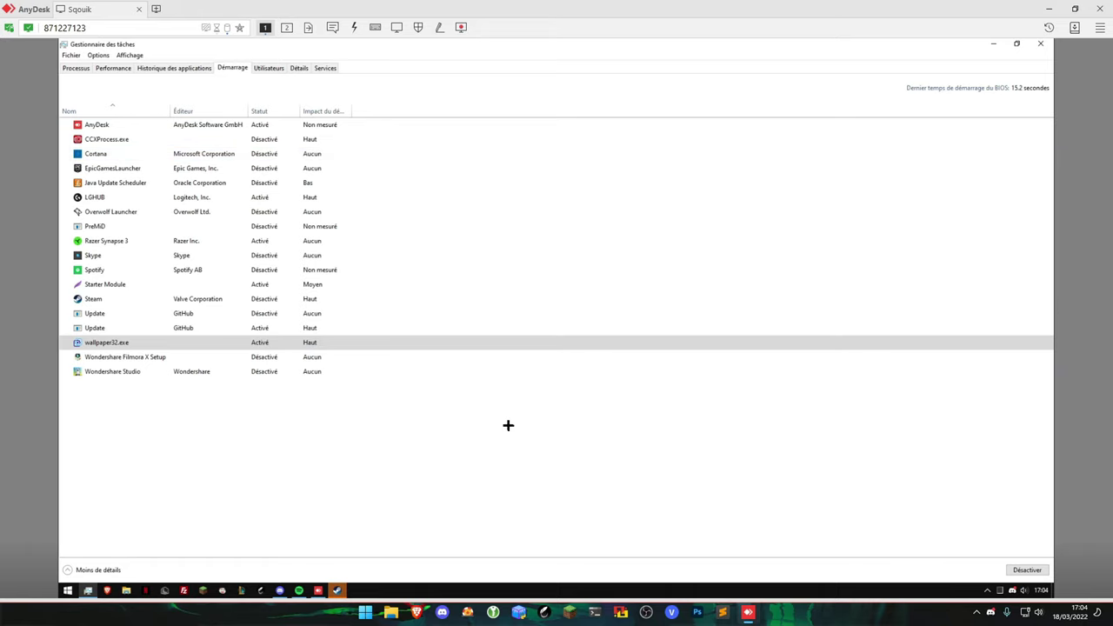
Run msconfig and select Démarrage sélectif as the startup mode.
key(super+r)
text(msconf)
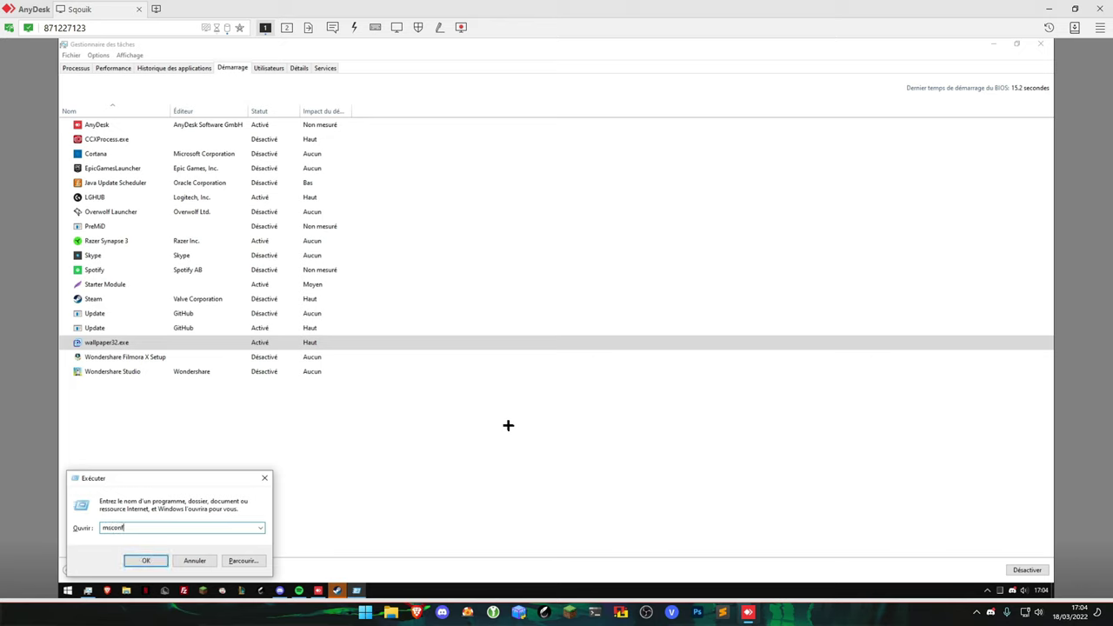
text(g)
key(Return)
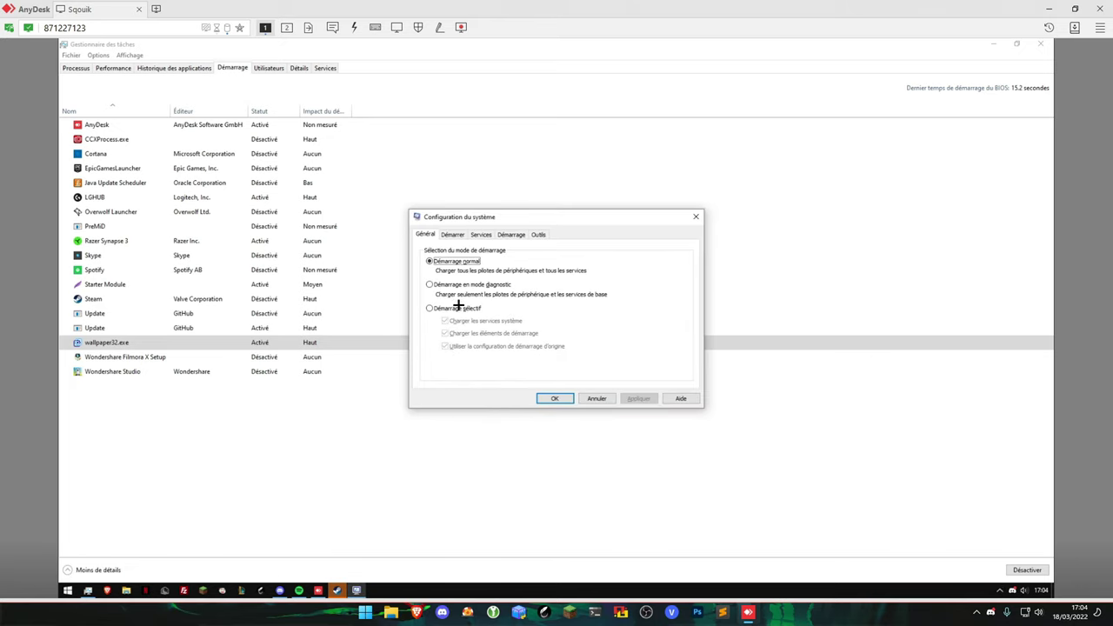
click(456, 309)
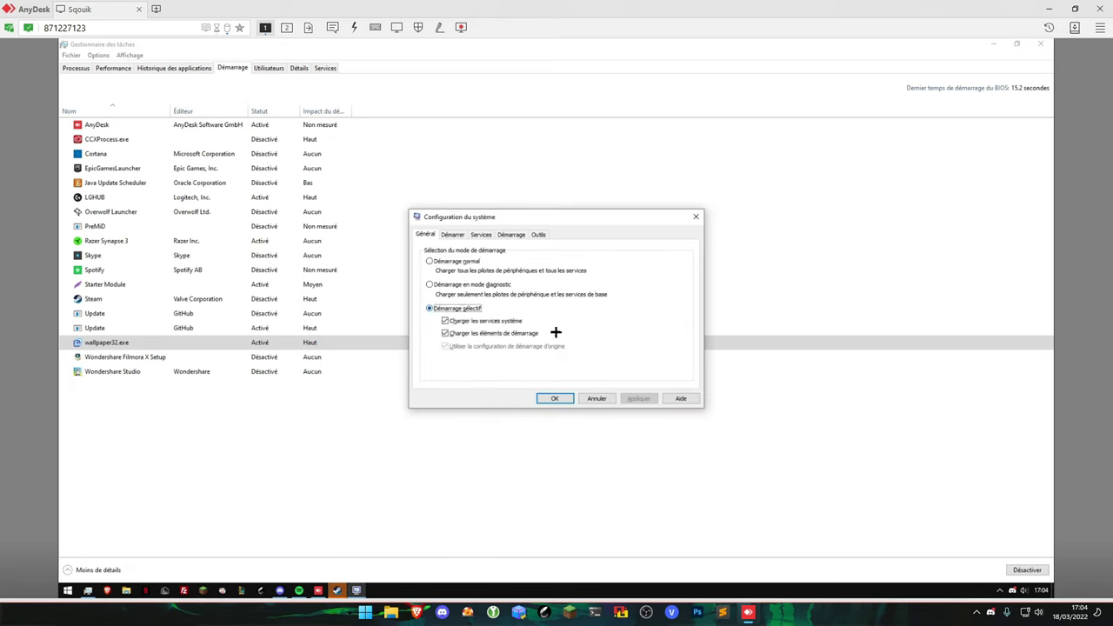
Set the boot delay to 3 seconds, enable Ne pas démarrer la GUI and permanent boot settings, and apply the changes.
click(456, 235)
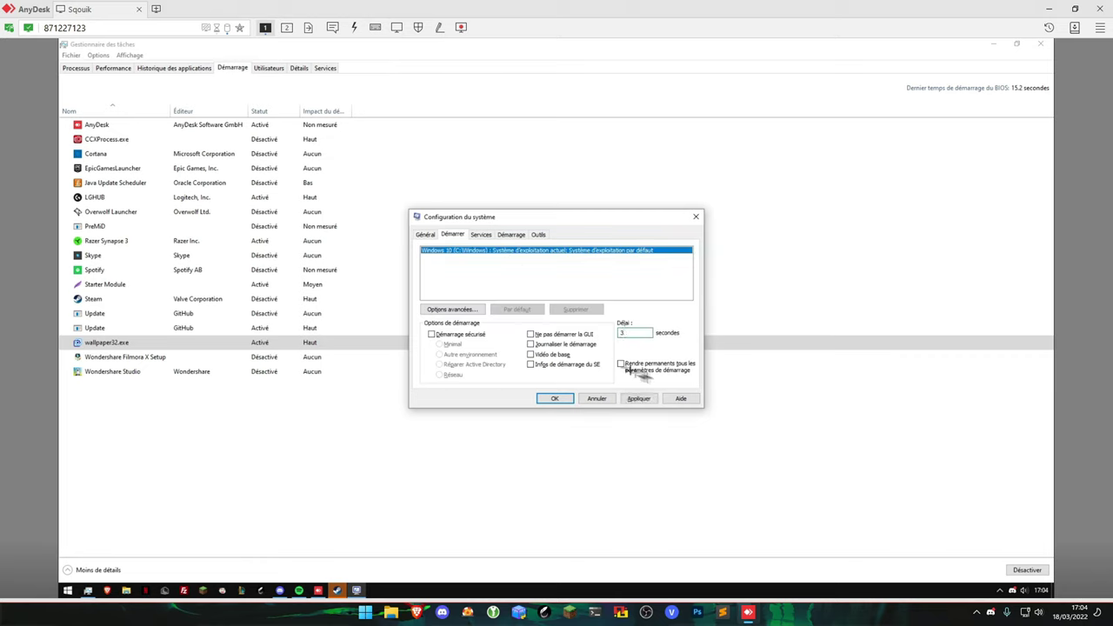
click(665, 366)
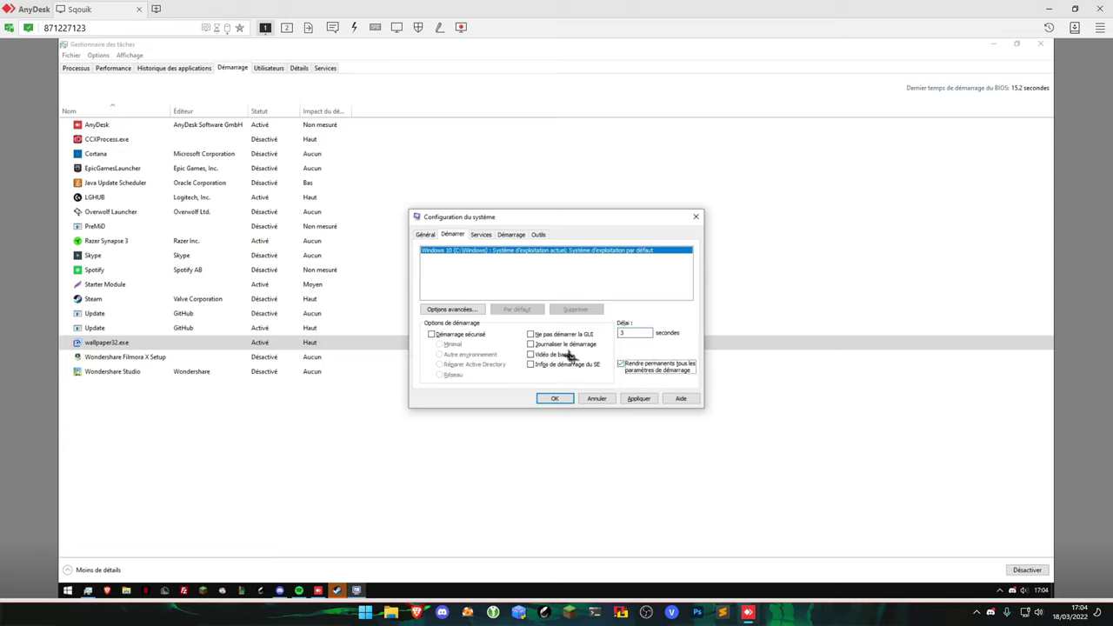
click(561, 334)
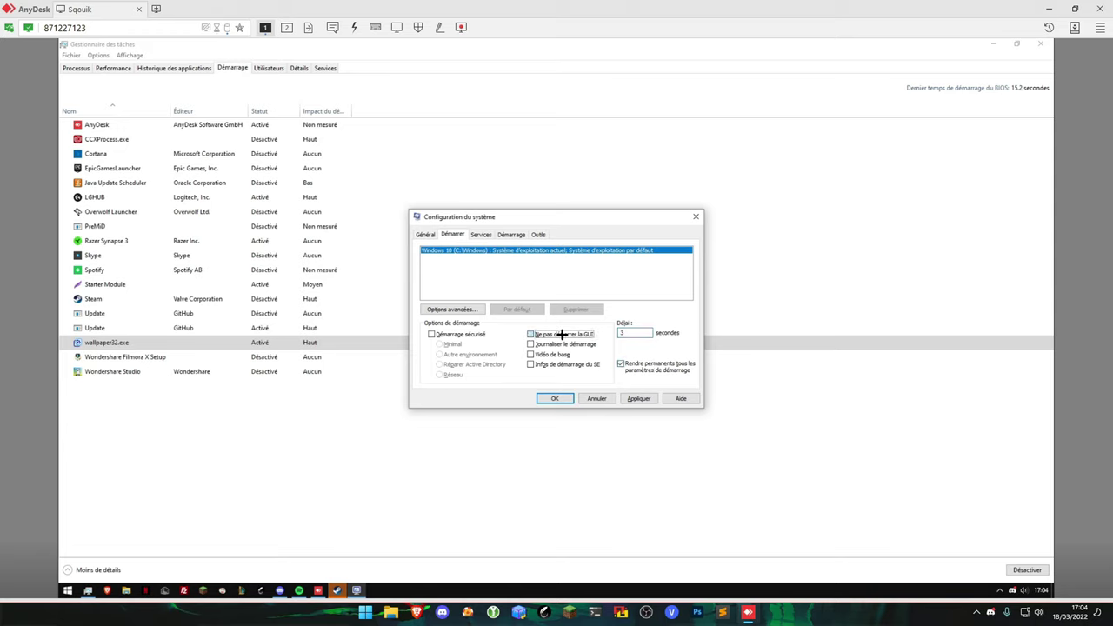
click(639, 399)
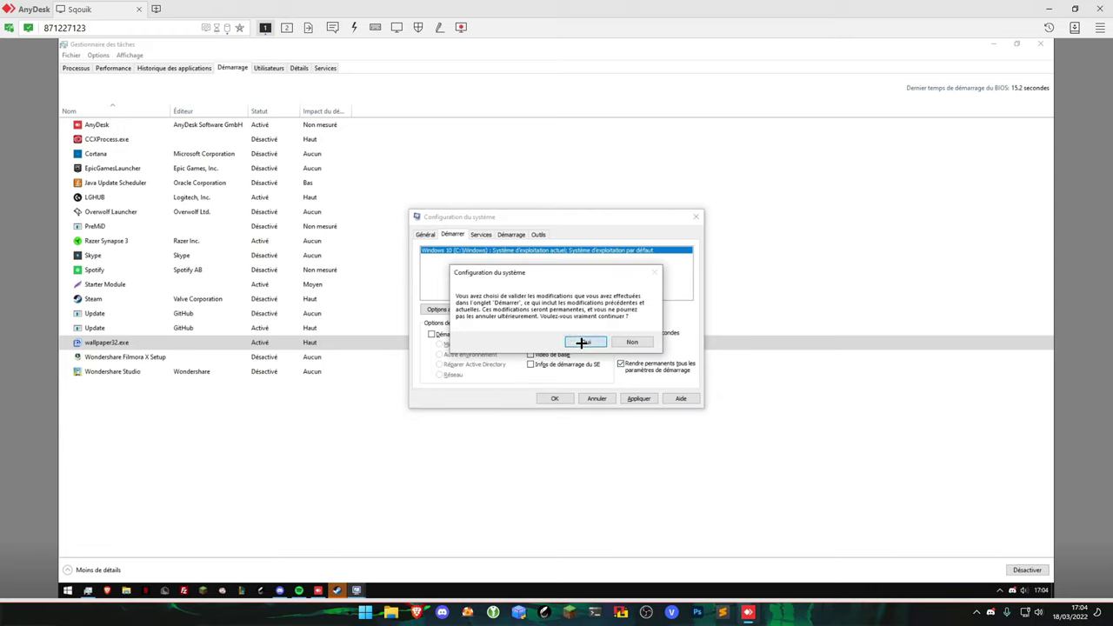
click(584, 342)
Hide Microsoft services, disable both Brave Update services and Overwolf Updater Windows SCM, apply the changes, and exit System Configuration without restarting.
click(479, 235)
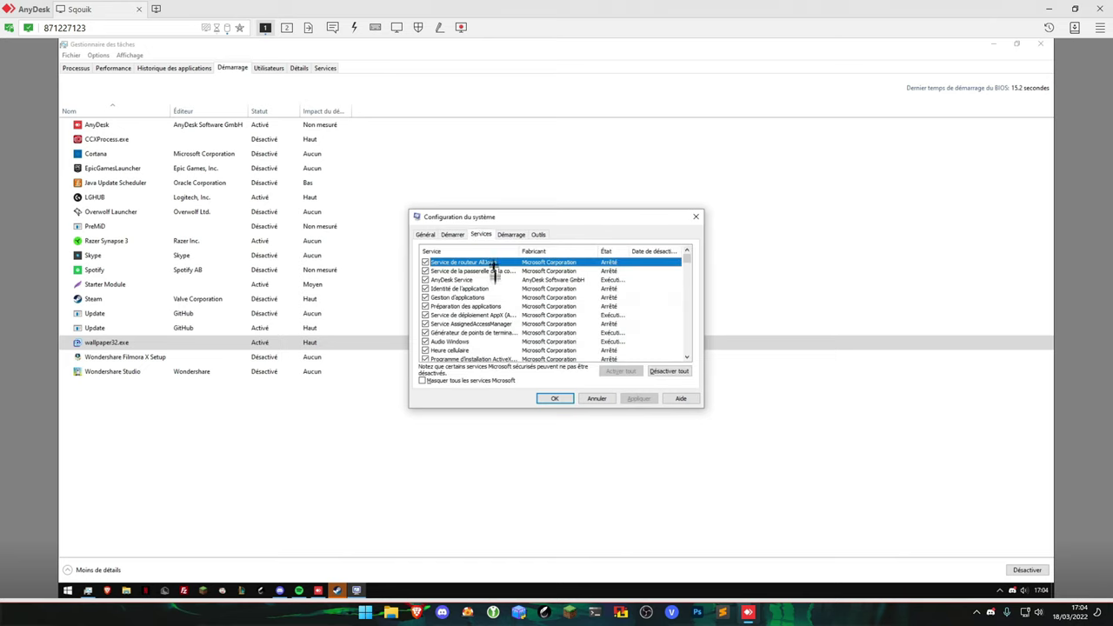
click(469, 380)
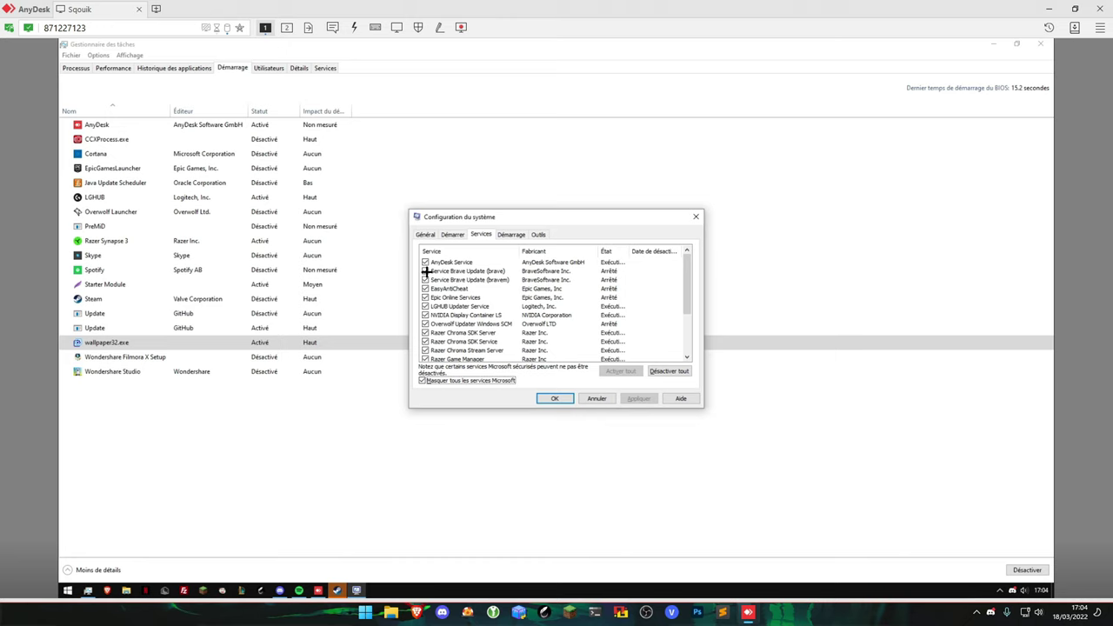
click(426, 272)
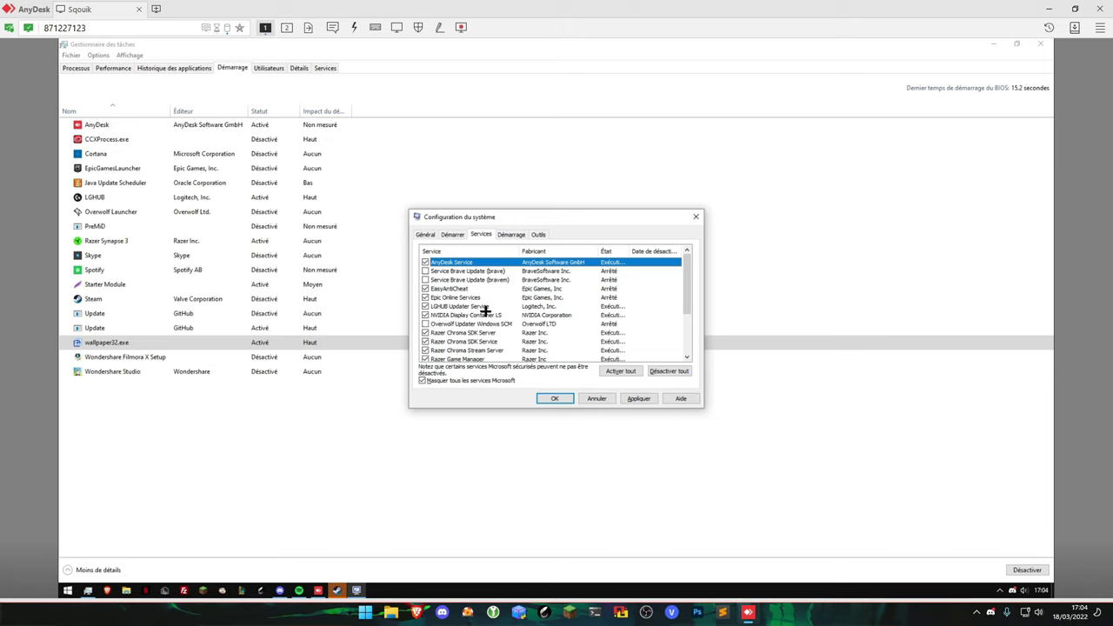
scroll(476, 300, down, 3)
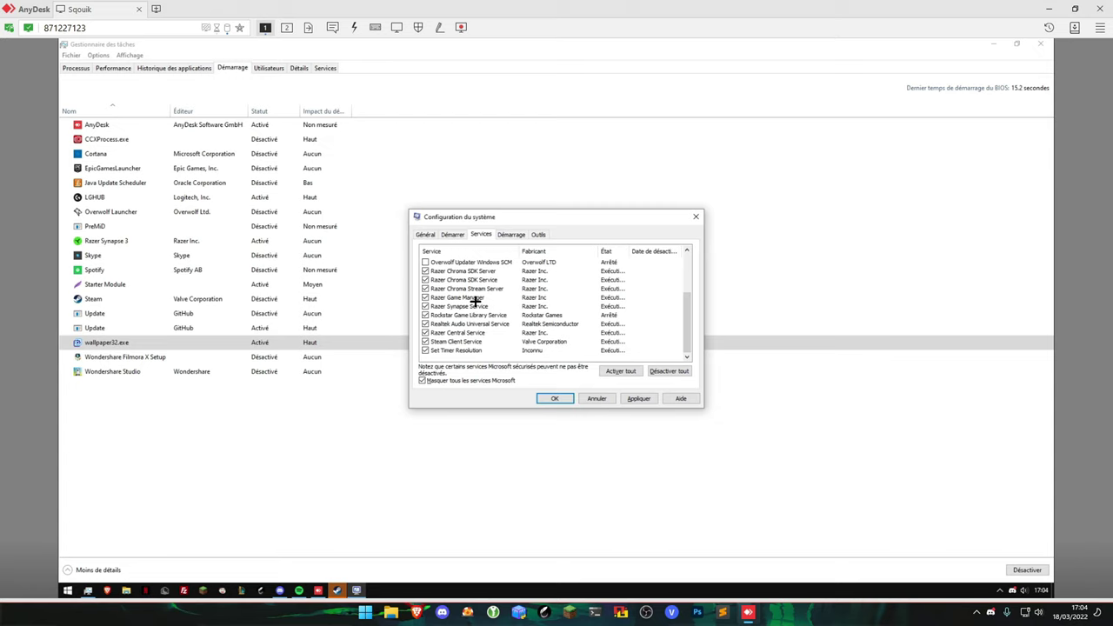
scroll(451, 280, up, 3)
click(640, 398)
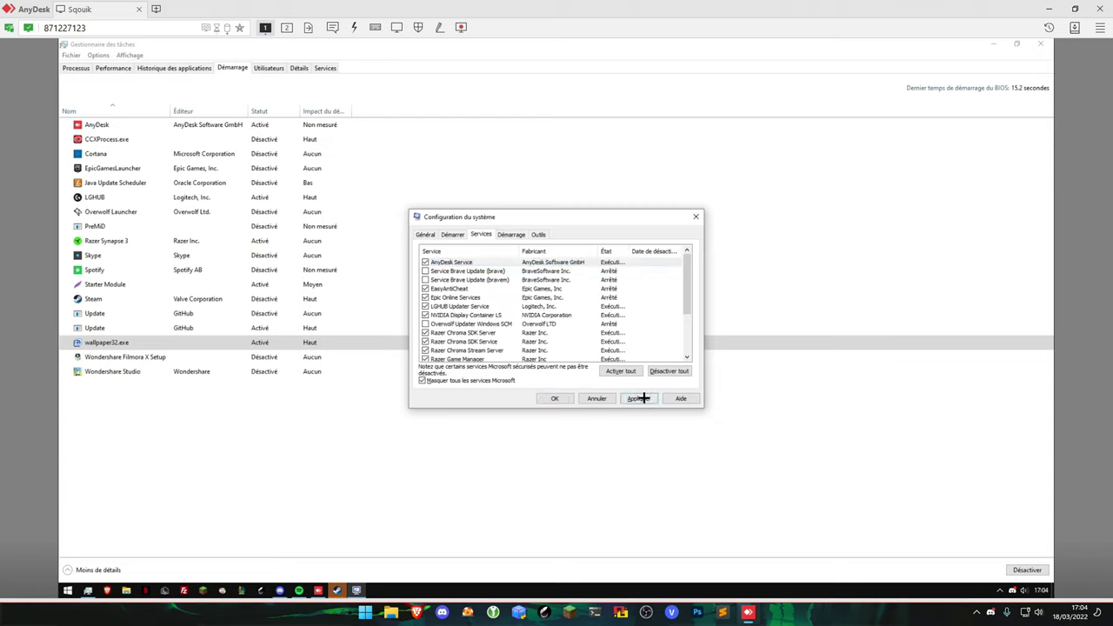
click(556, 398)
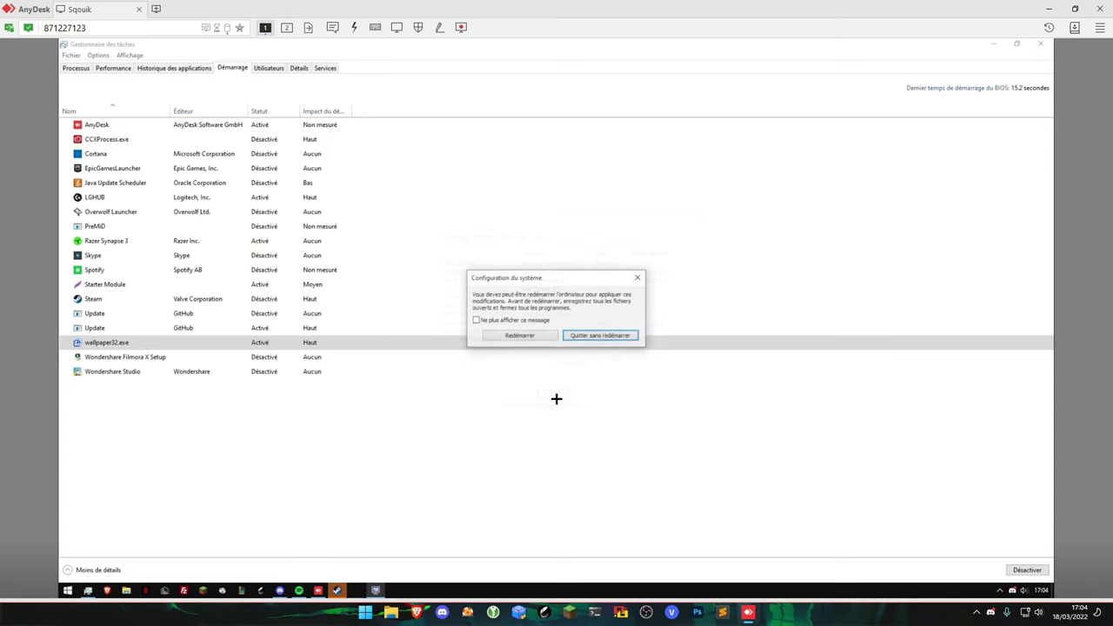
click(622, 337)
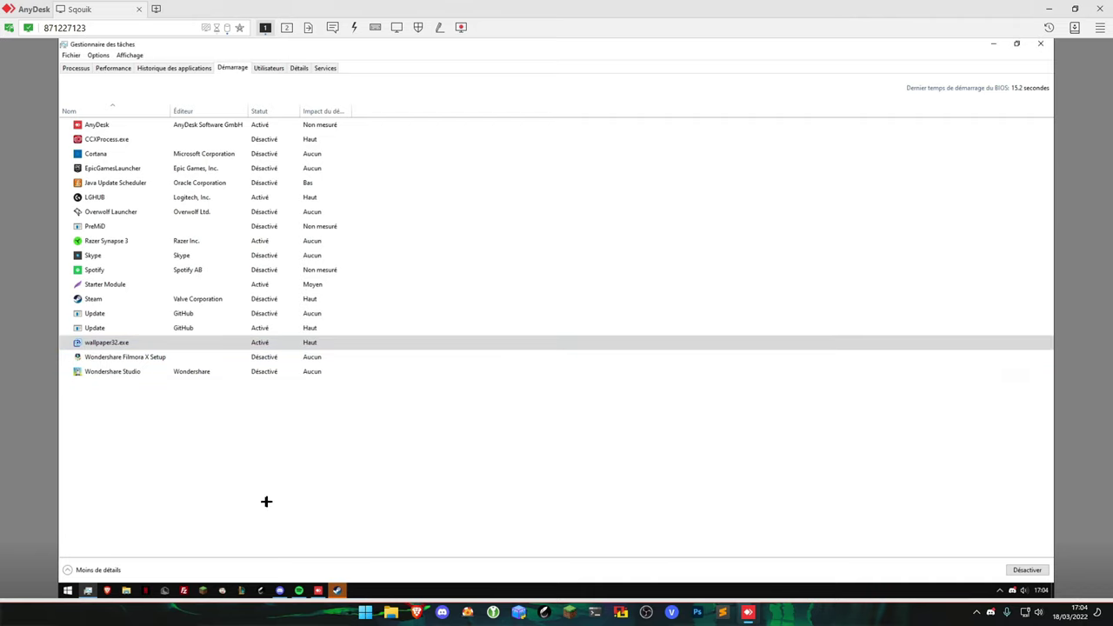
Open the Task Scheduler library in a maximised window and widen the Nom column to show full task names.
key(super)
text(planif)
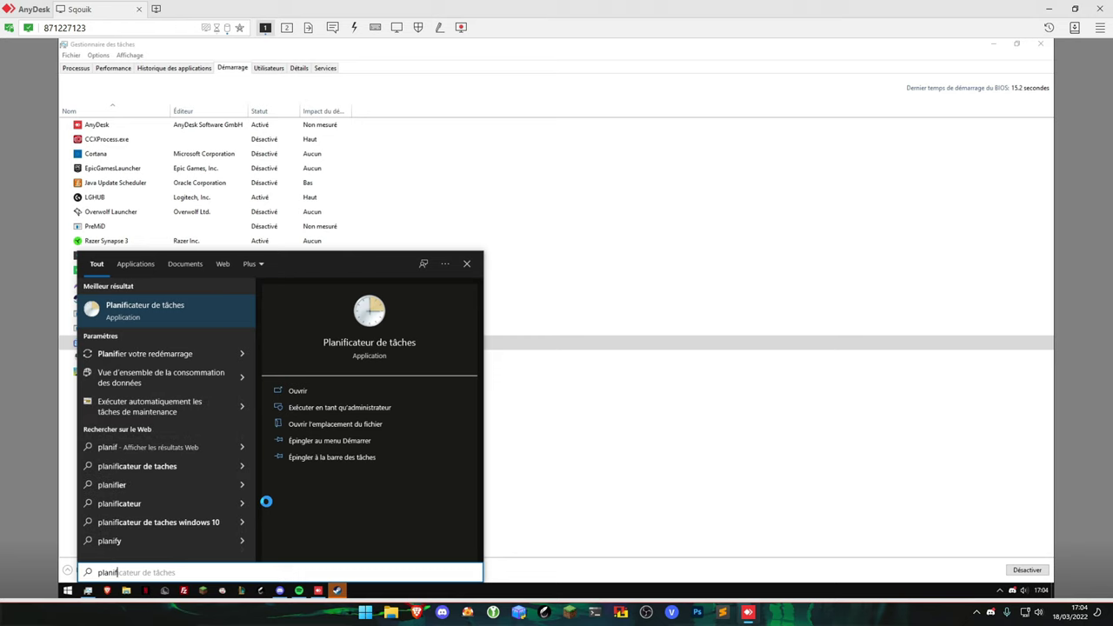
key(Return)
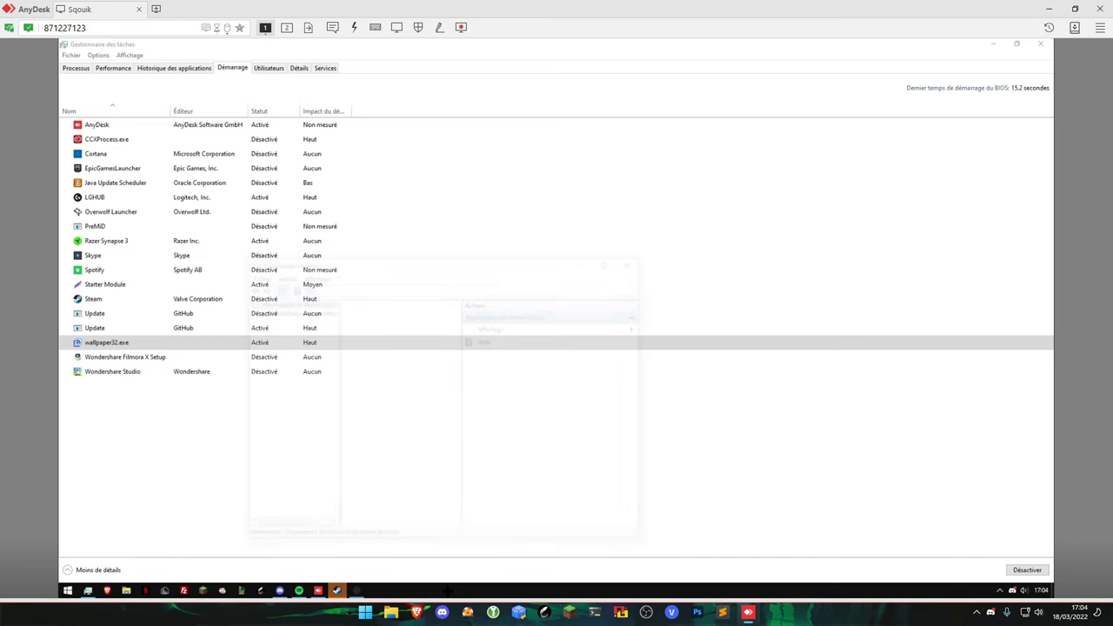
click(300, 311)
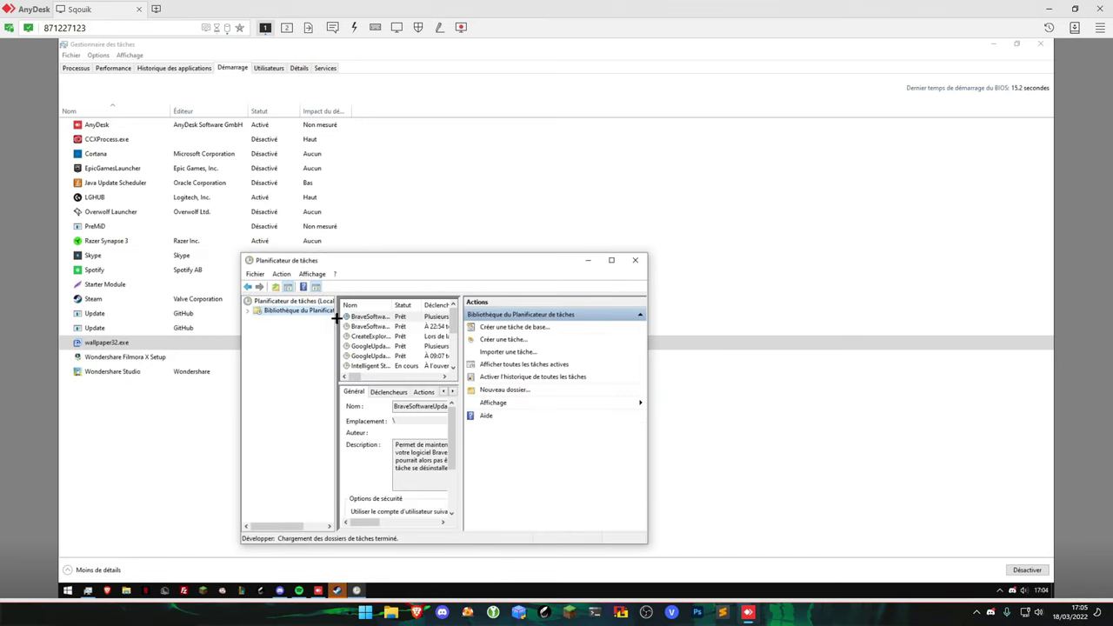
drag(336, 317, 409, 315)
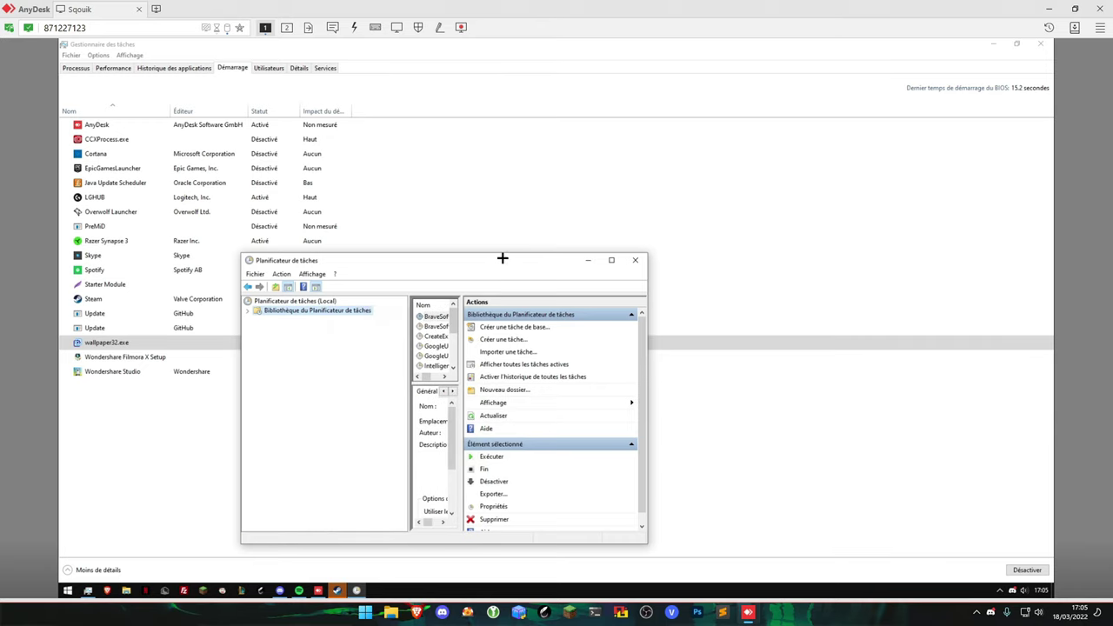
double_click(502, 258)
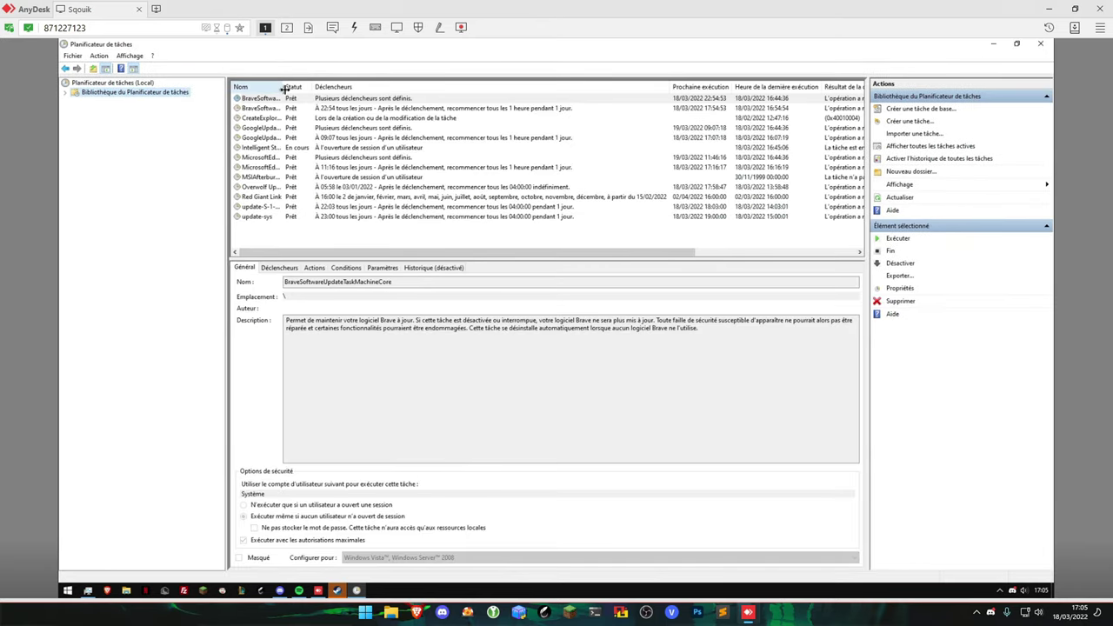
drag(285, 90, 377, 90)
Disable the BraveSoftware, Google and MicrosoftEdge update tasks together with the Overwolf Updater Task.
click(304, 98)
shift+click(295, 108)
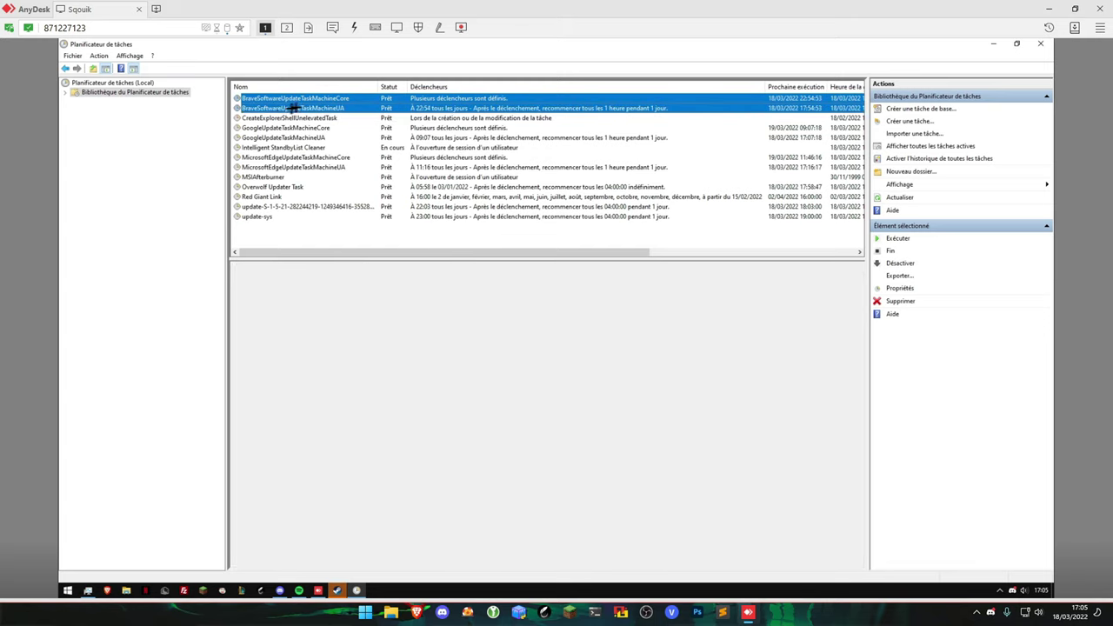
ctrl+click(261, 128)
ctrl+click(262, 138)
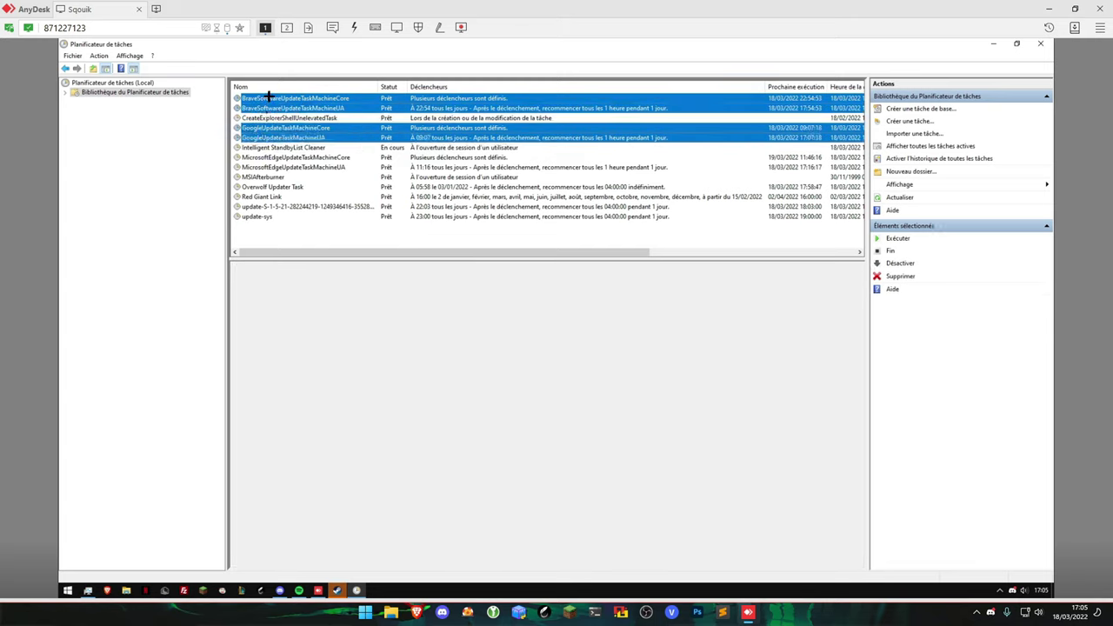
ctrl+click(260, 157)
ctrl+click(271, 167)
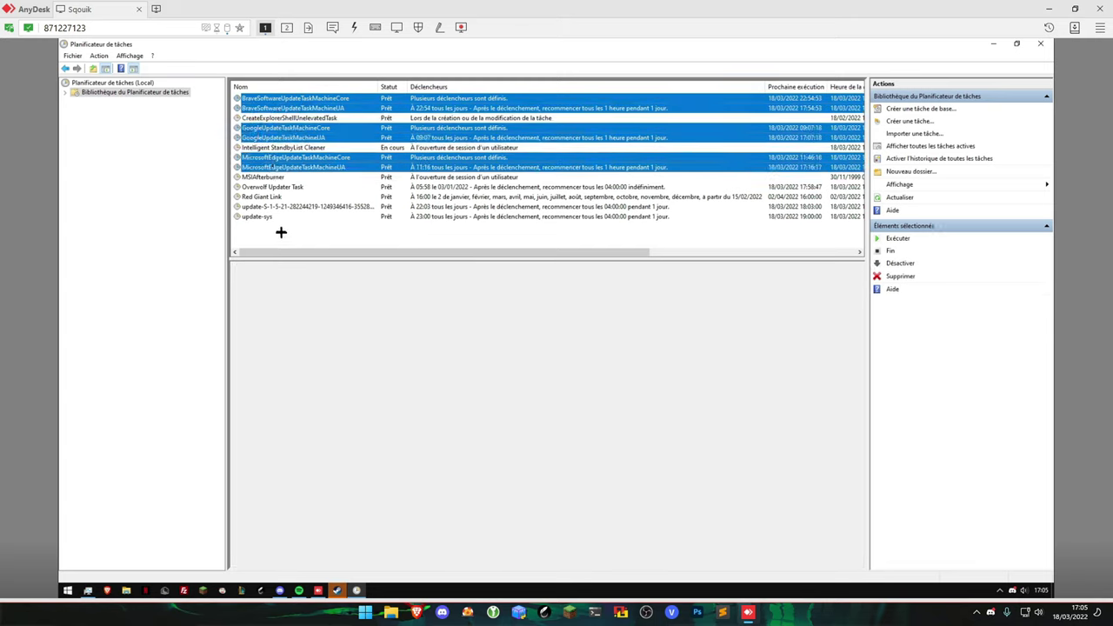
ctrl+click(284, 187)
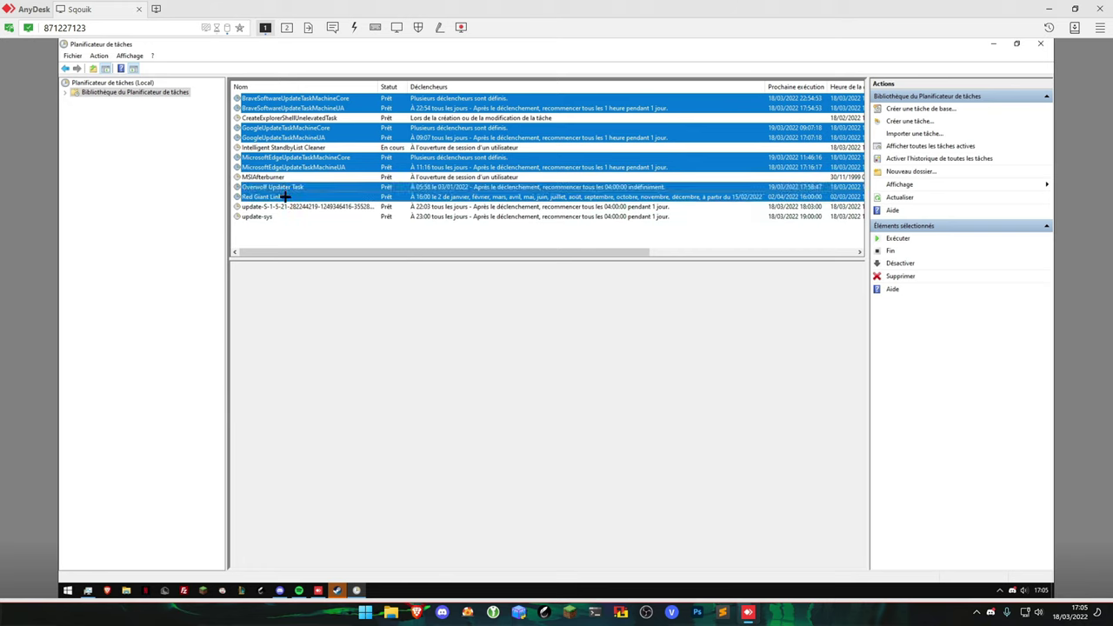
right_click(293, 186)
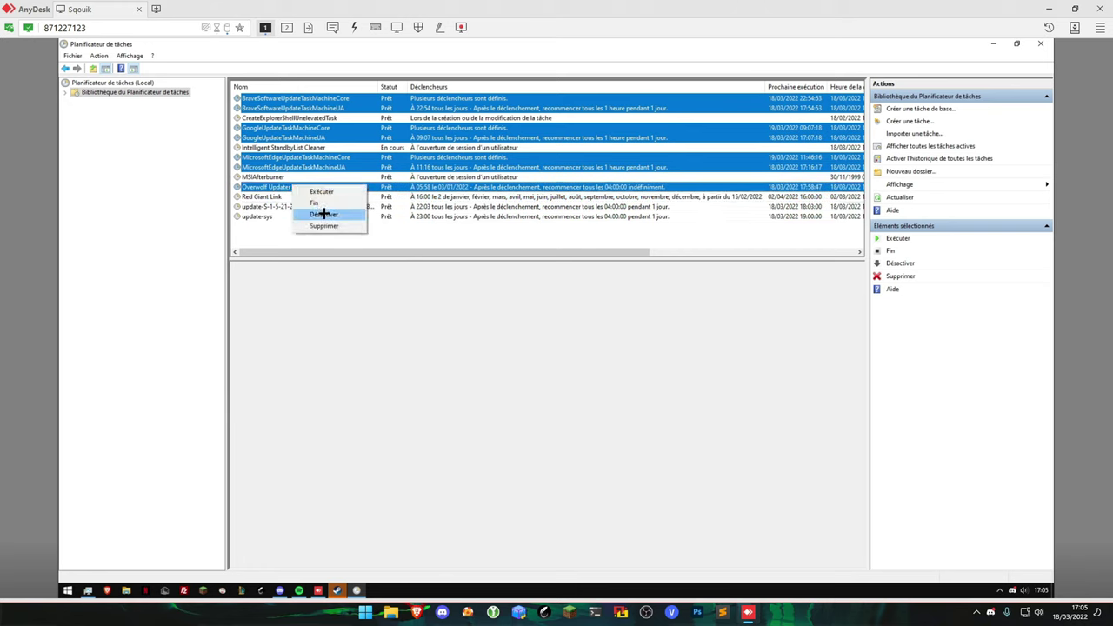
click(323, 213)
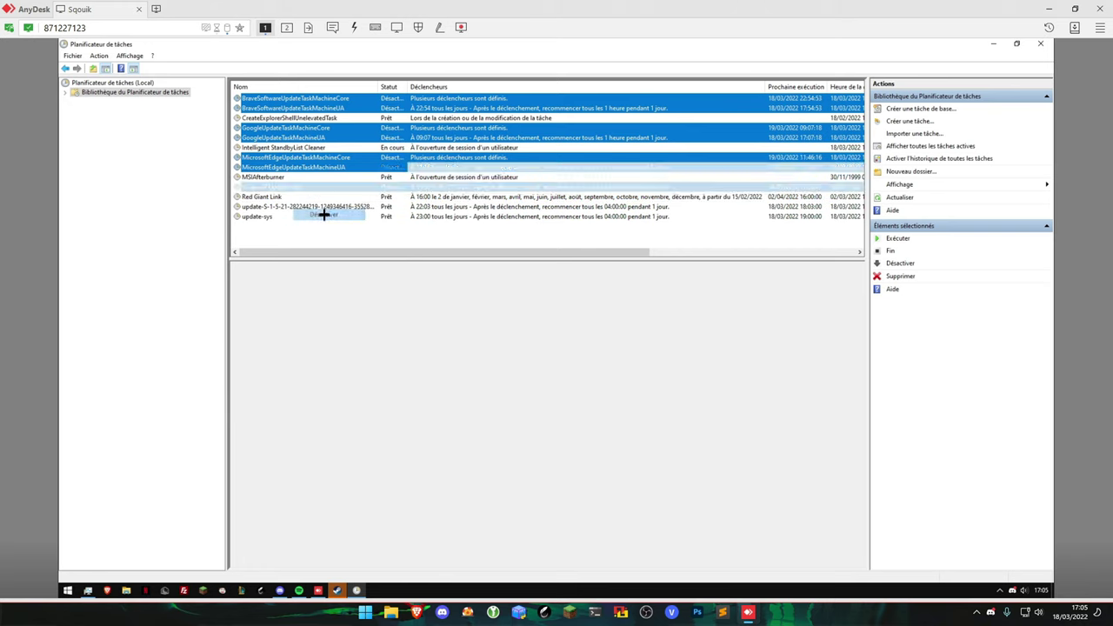
Review the Brave, Google, Edge and Overwolf update tasks by selecting them again, and close Task Scheduler.
click(263, 102)
ctrl+click(263, 107)
ctrl+click(264, 128)
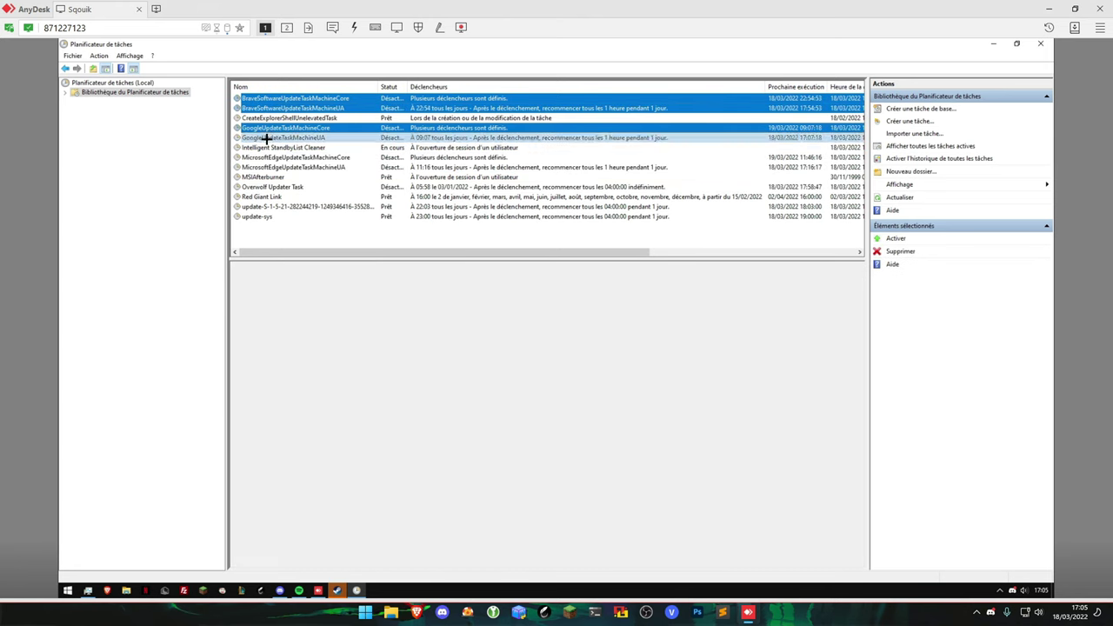
ctrl+click(265, 137)
ctrl+click(268, 157)
ctrl+click(268, 167)
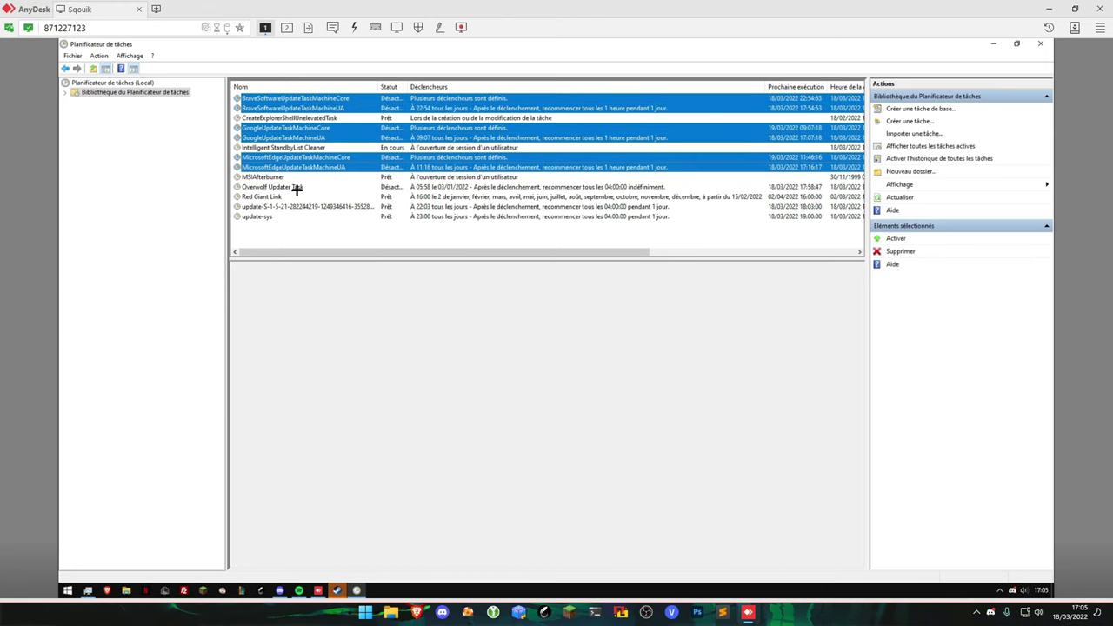
ctrl+click(297, 188)
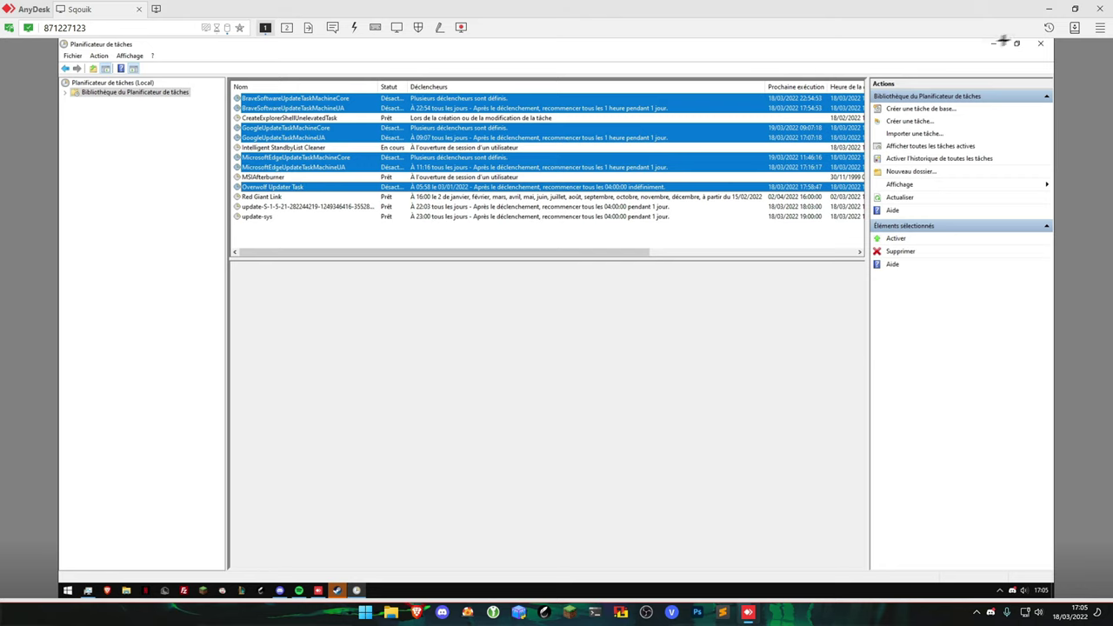
click(1039, 43)
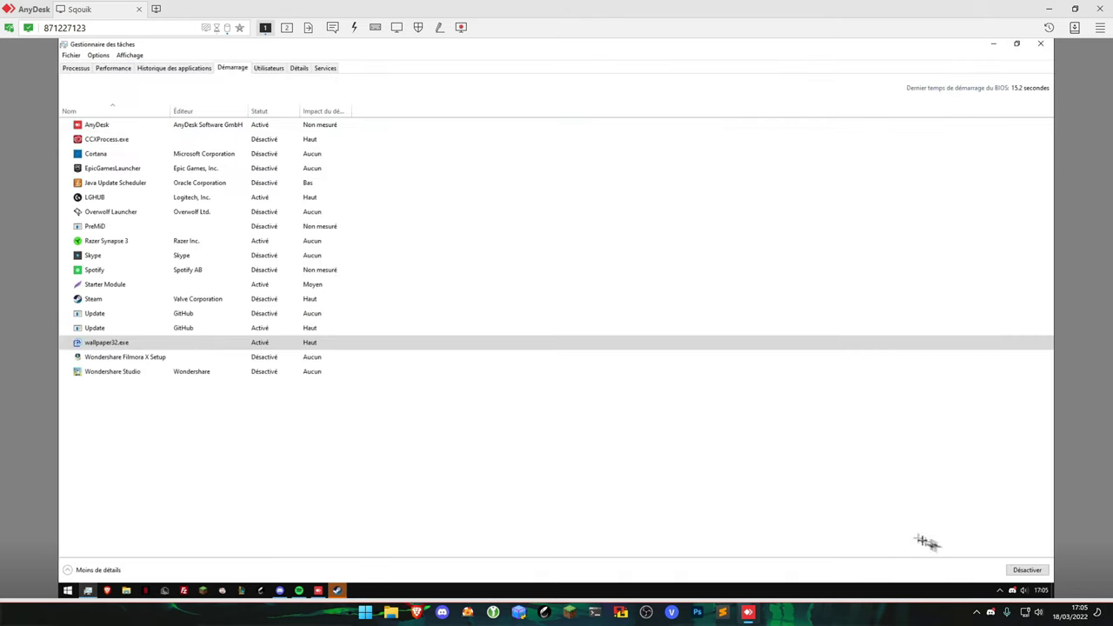
Open the taskbar settings and go back to the Windows Settings home page.
right_click(426, 593)
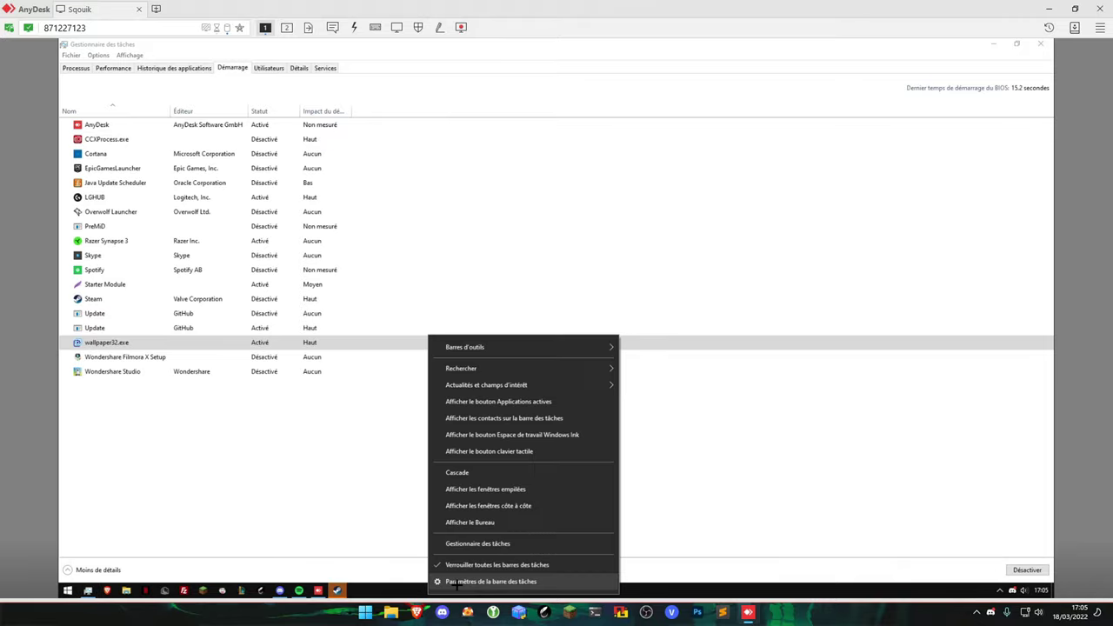
click(469, 591)
click(148, 76)
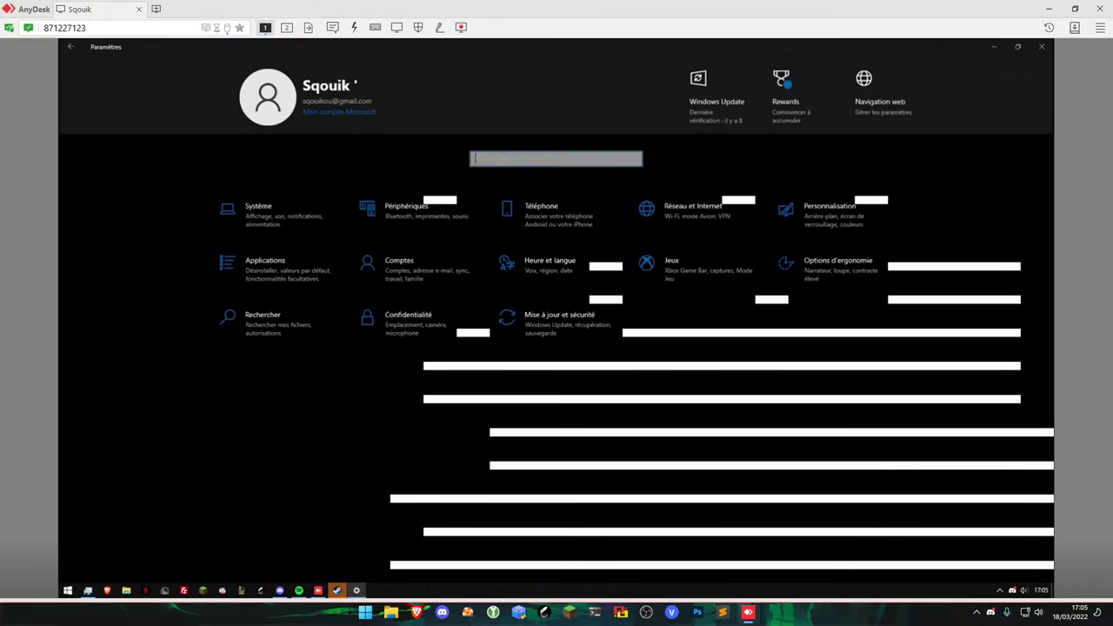
key(super)
key(super)
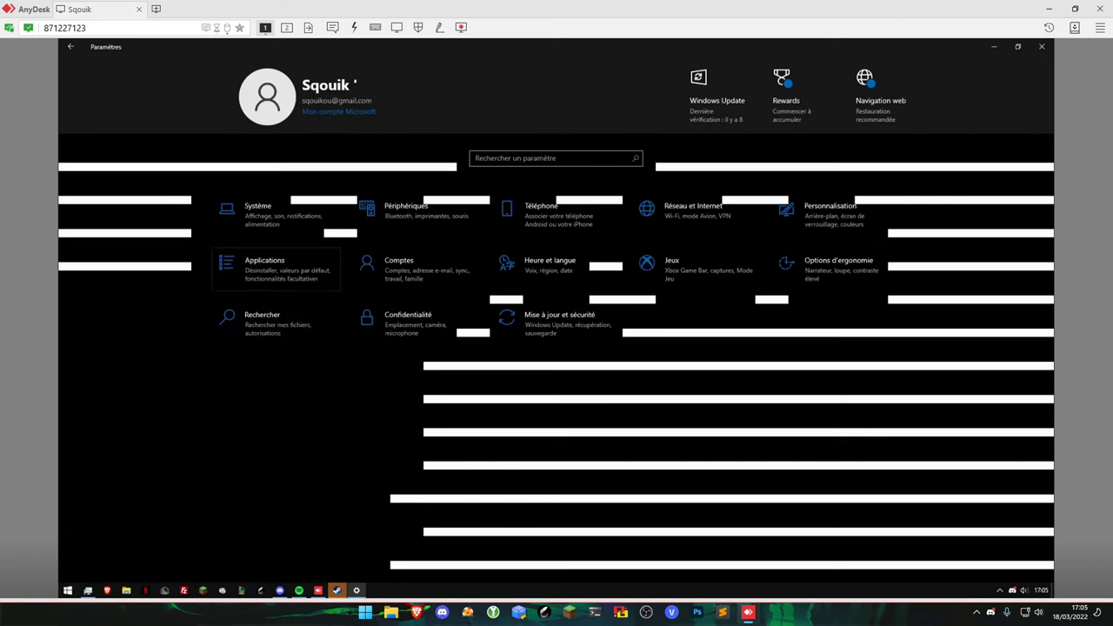
In the Démarrage personalisation settings, turn off recently opened items in jump lists and Quick Access, and check the Start menu.
click(269, 268)
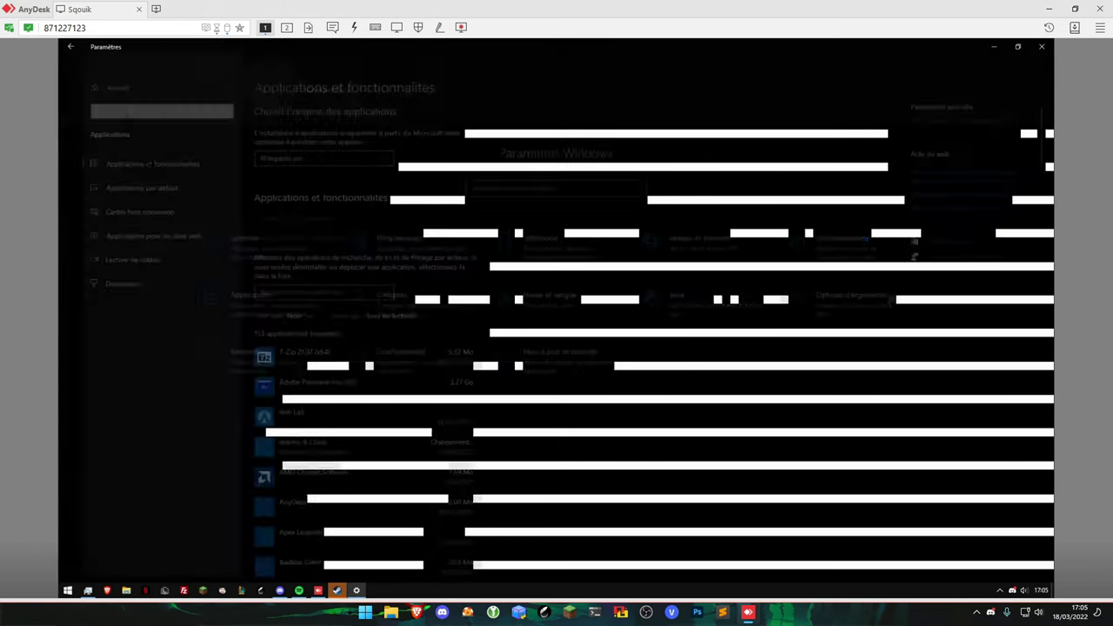
key(alt+Left)
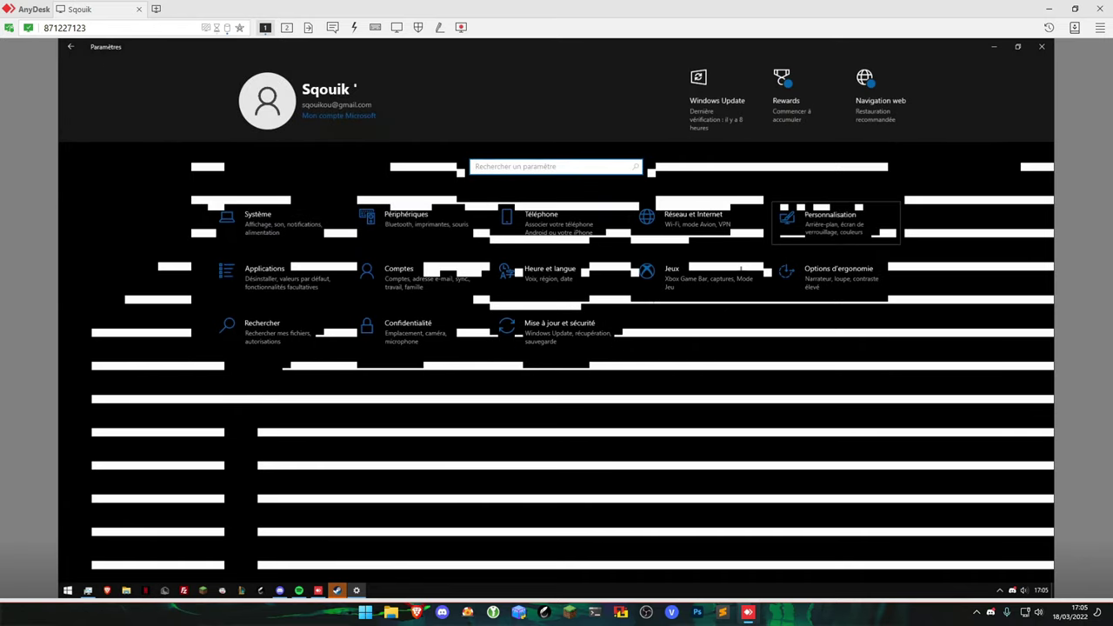
click(826, 223)
click(111, 280)
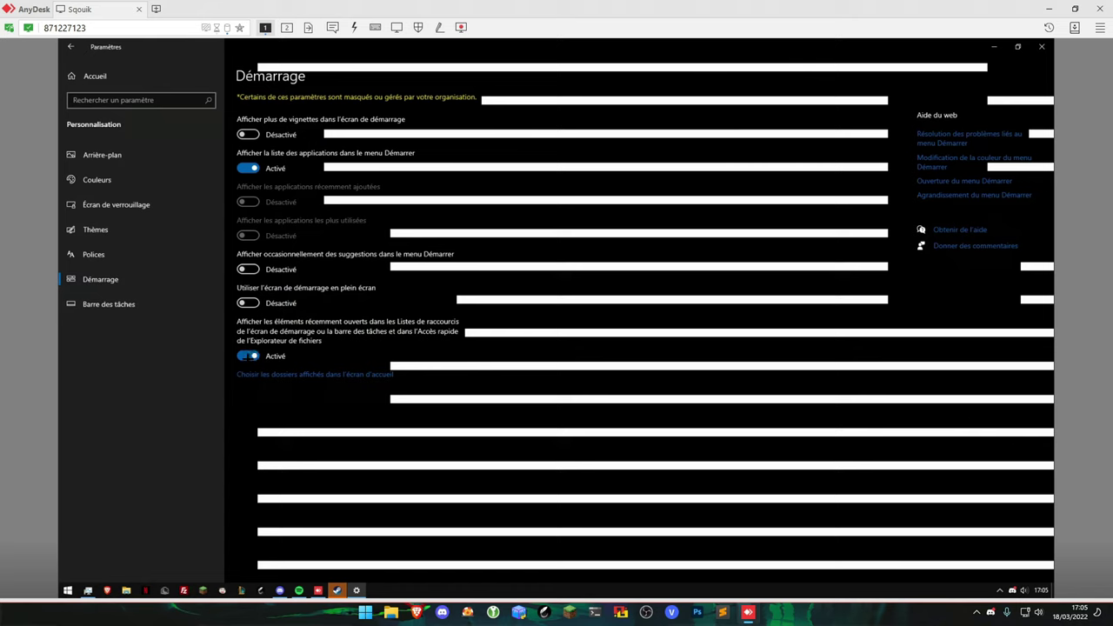
click(248, 356)
key(super)
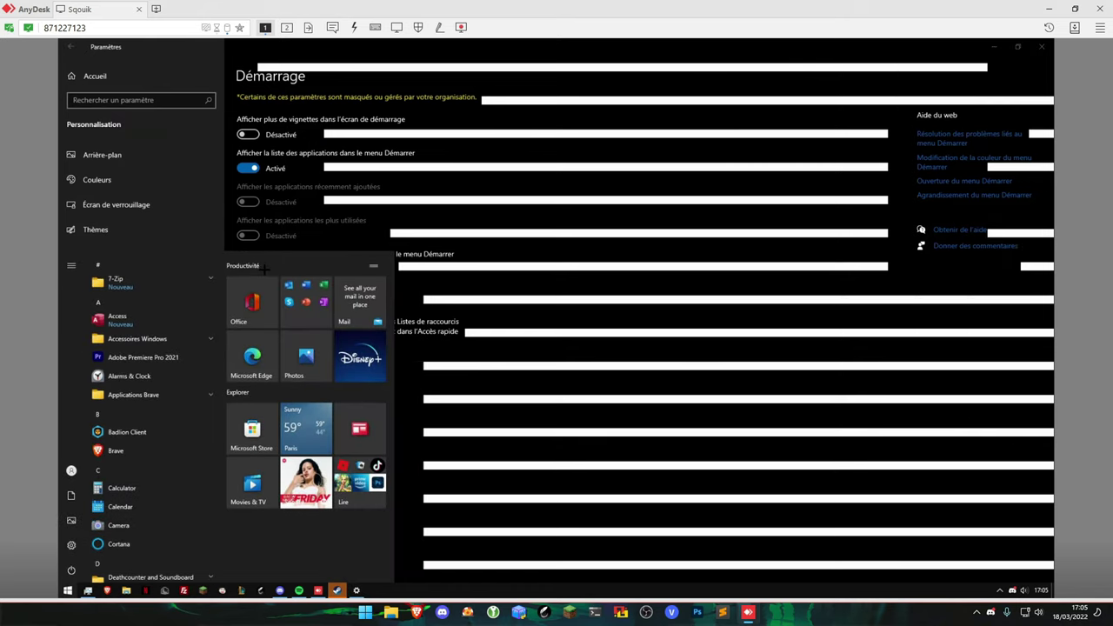
key(super)
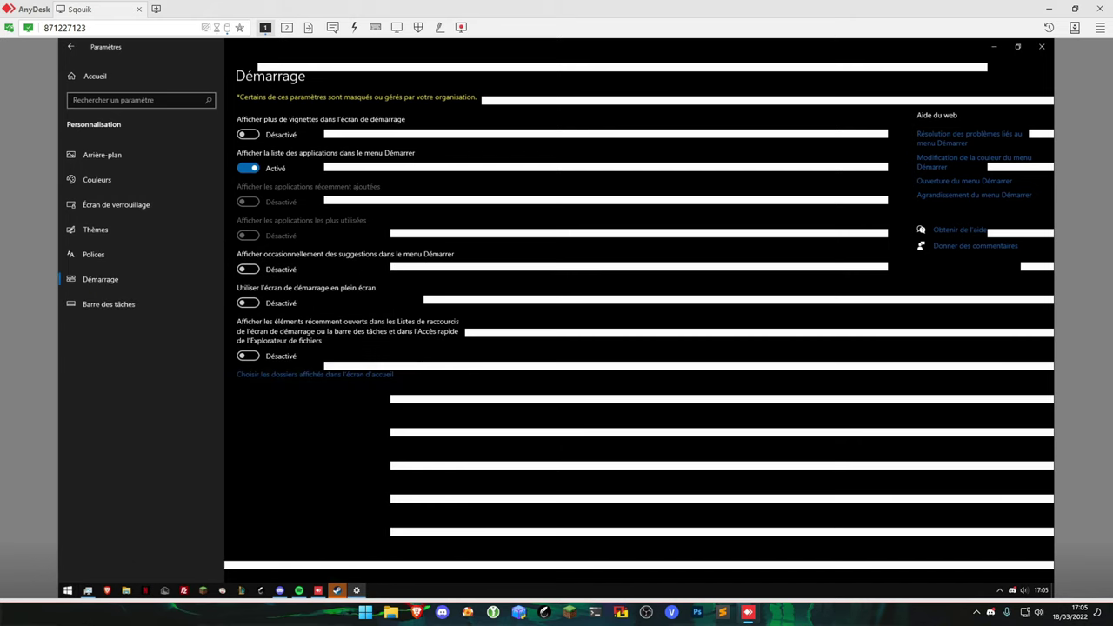
Turn off small taskbar buttons and enable the Réseau system icon in the notification area.
click(109, 304)
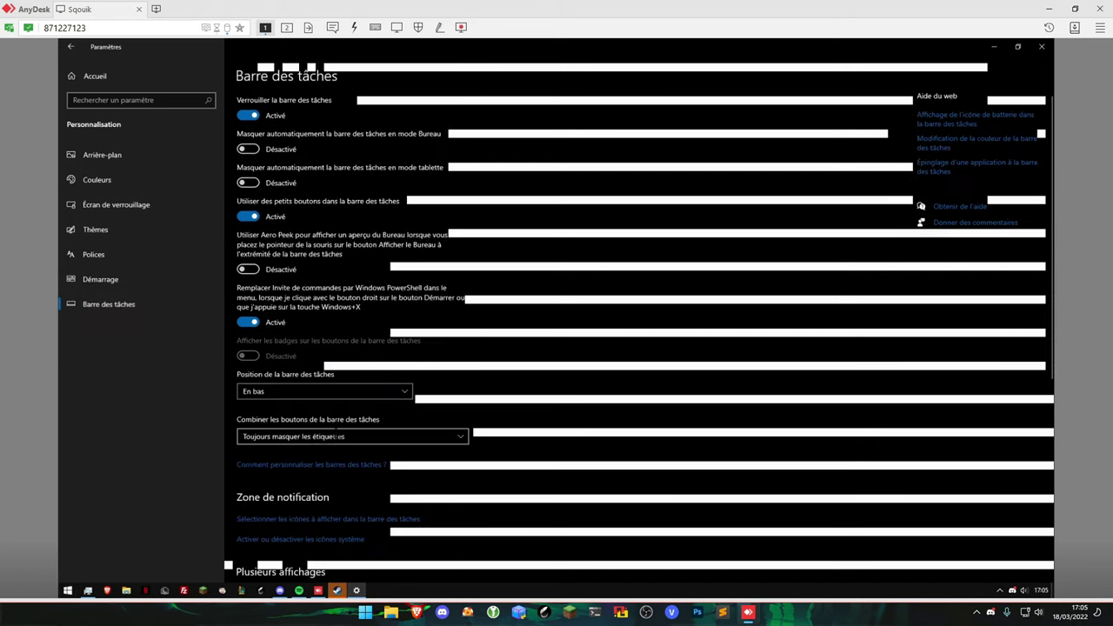
click(247, 216)
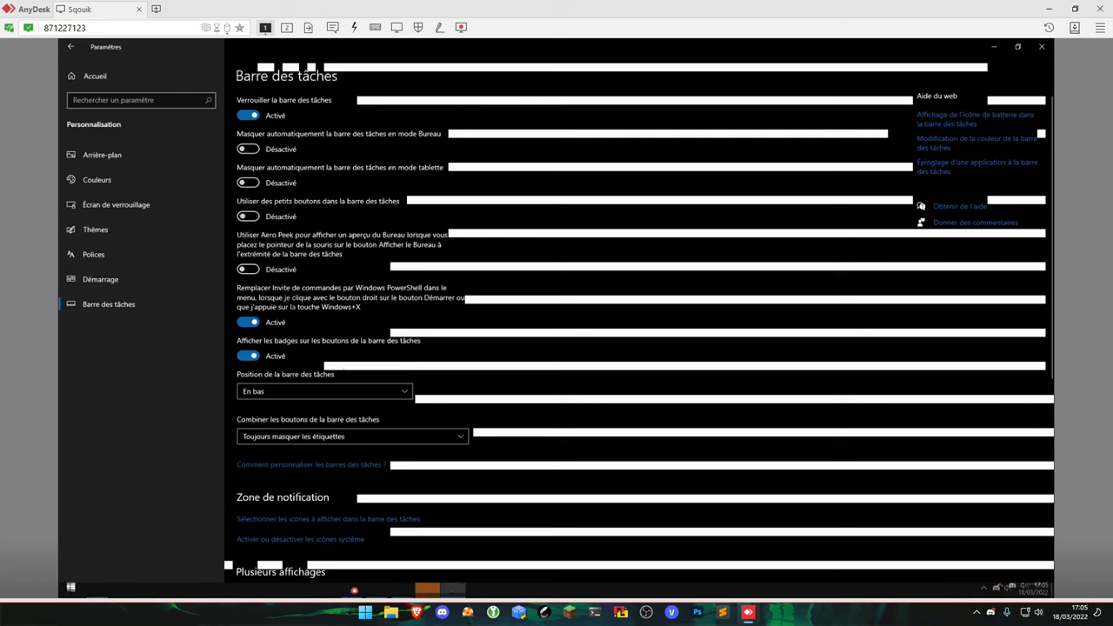
scroll(249, 216, down, 3)
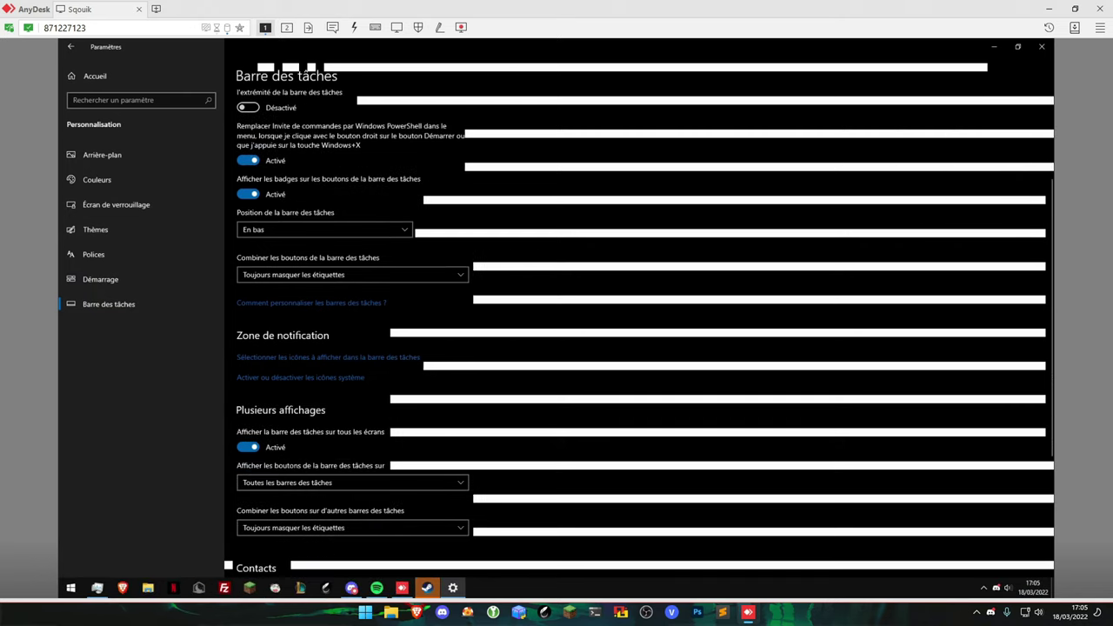
click(303, 378)
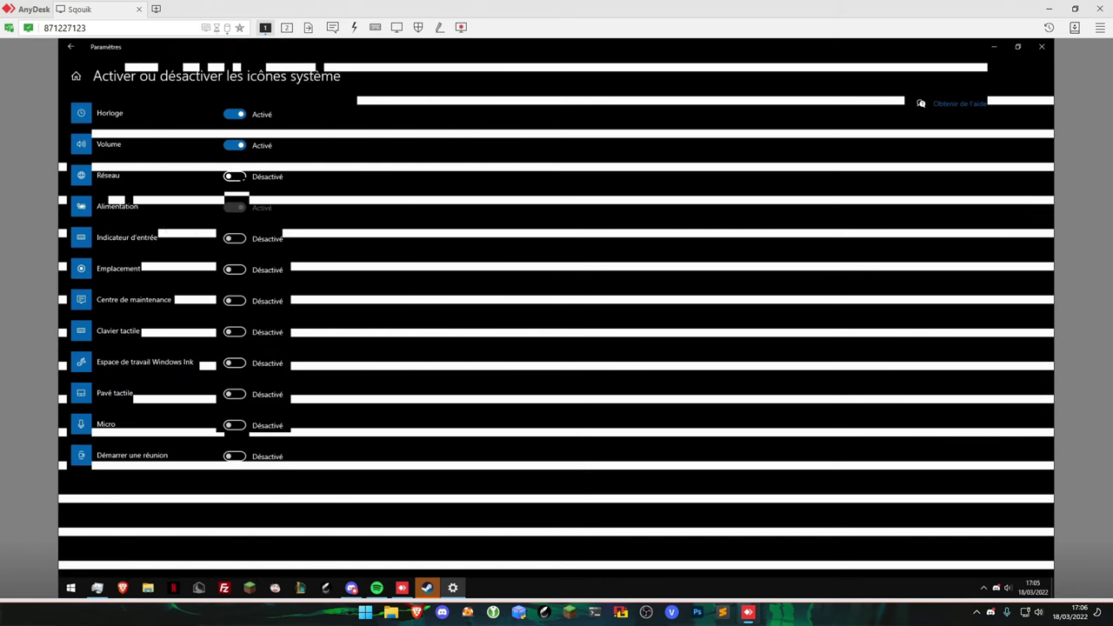
click(235, 176)
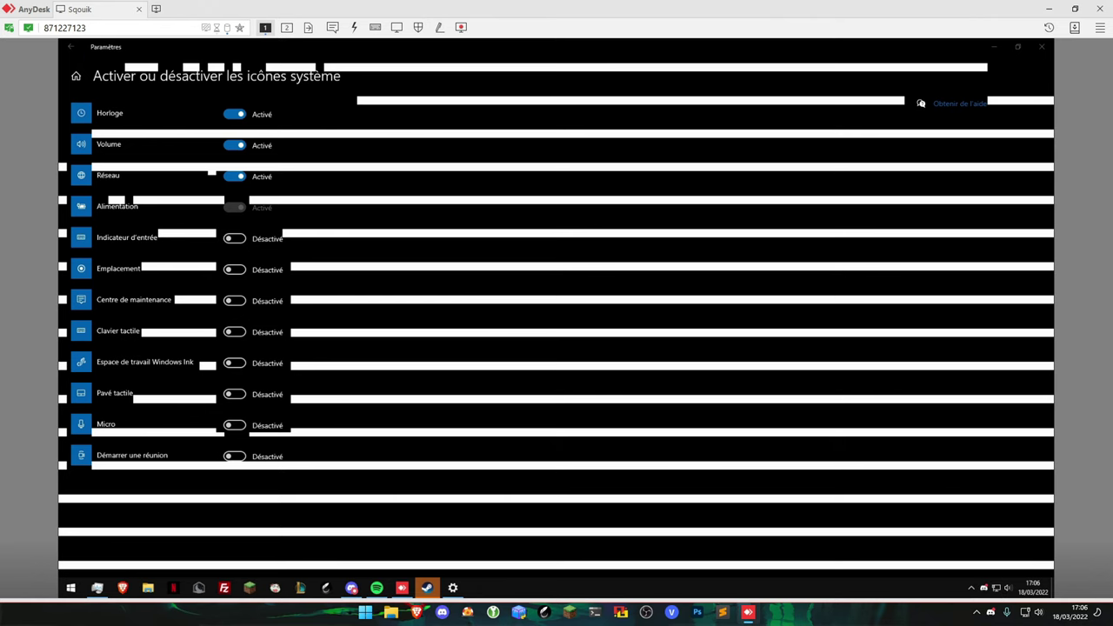
In the Barre des tâches settings, turn off replacing the command prompt with Windows PowerShell in the Start button's context menu.
click(71, 46)
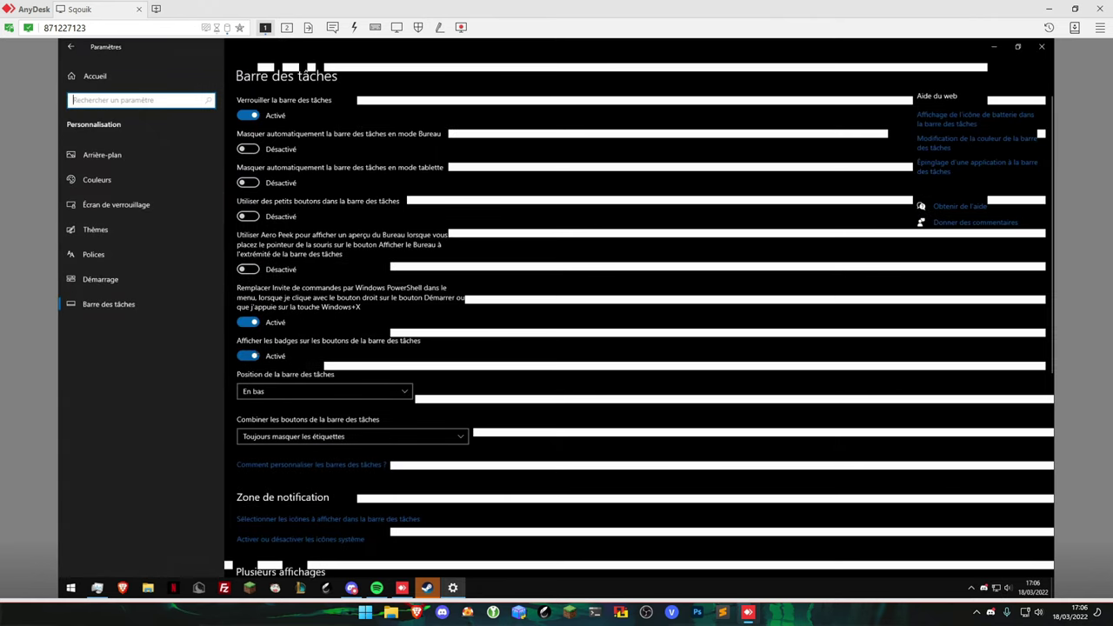
click(251, 322)
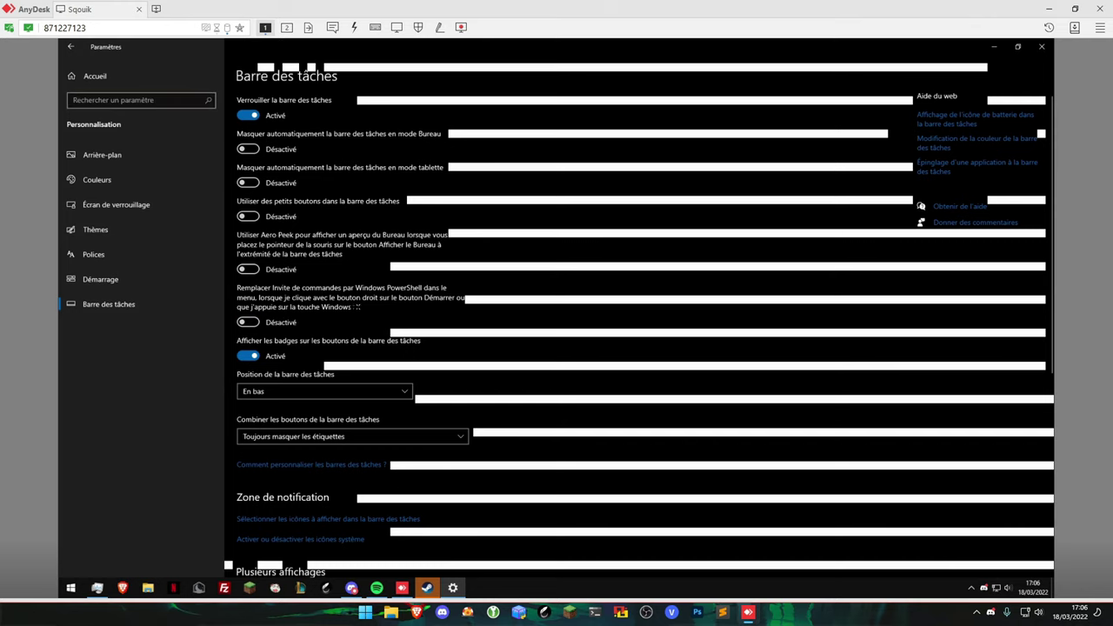
scroll(556, 348, down, 5)
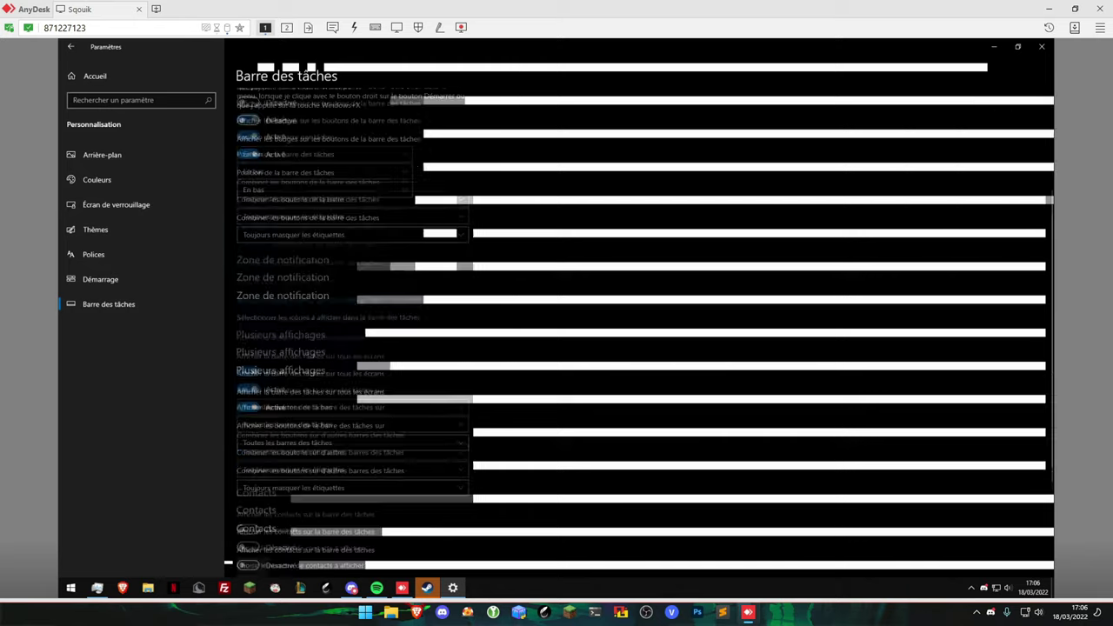
Review the Couleurs personalisation settings, close Paramètres, and check the hidden notification area icons.
click(164, 180)
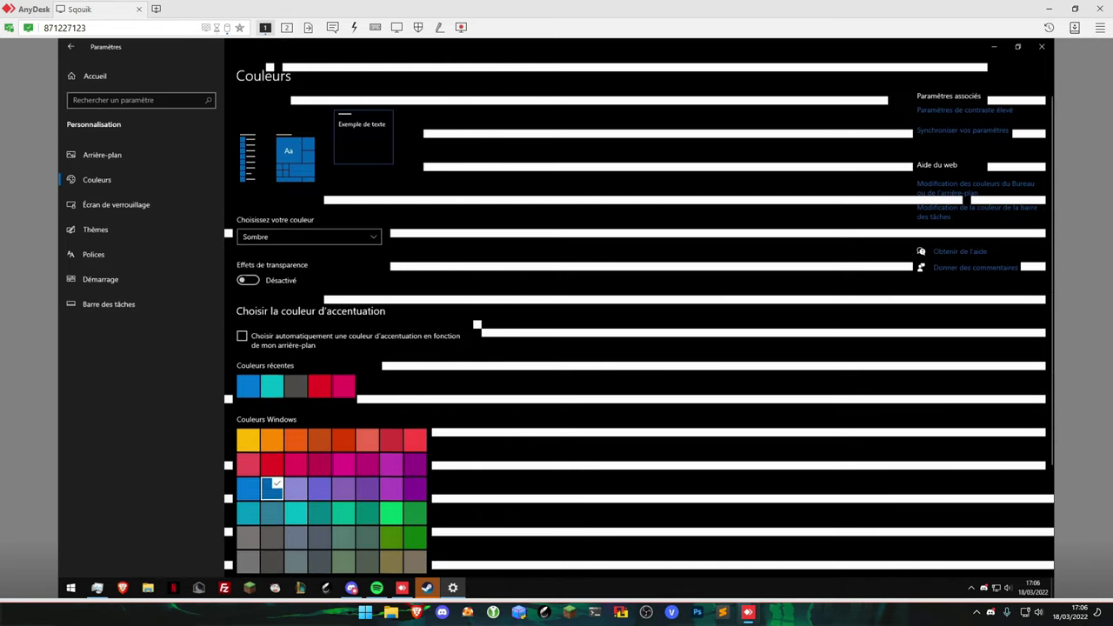
scroll(243, 391, down, 3)
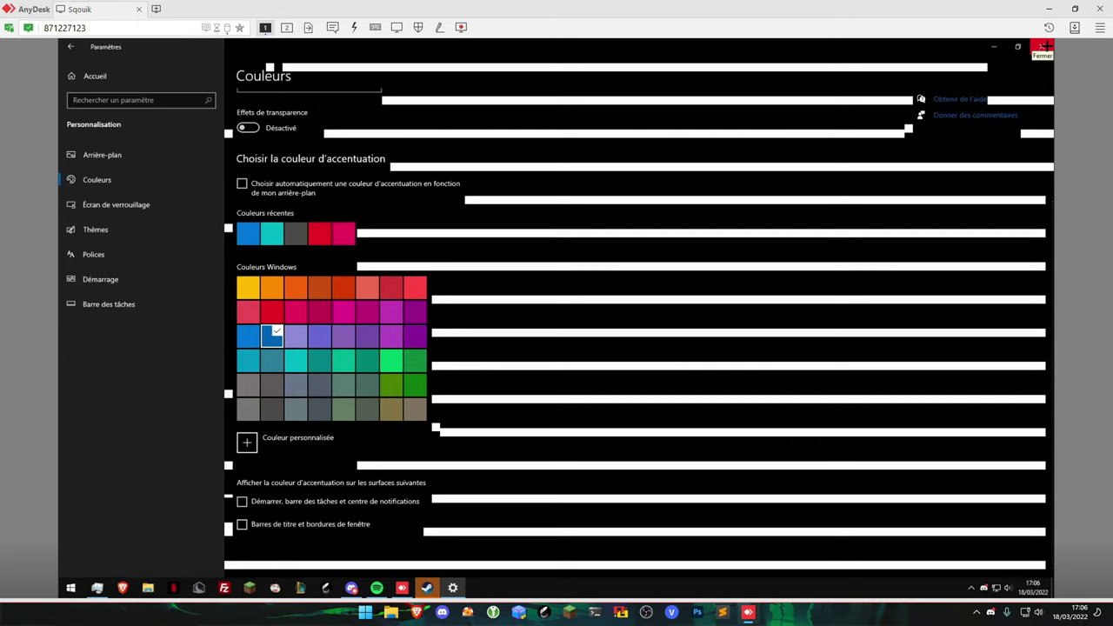
click(1042, 46)
click(971, 587)
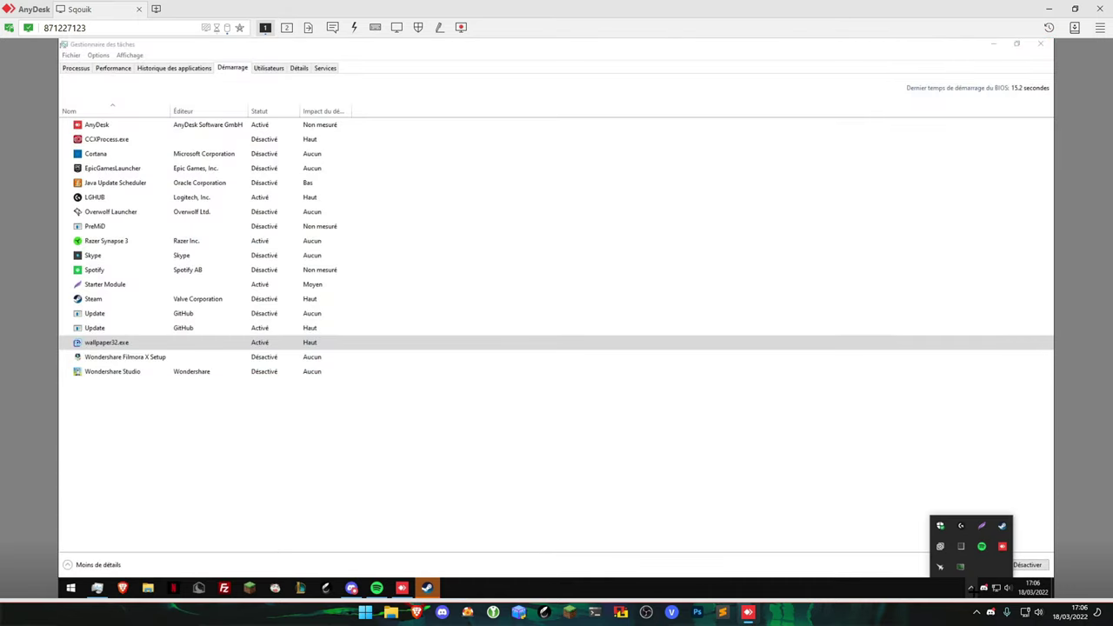
click(970, 588)
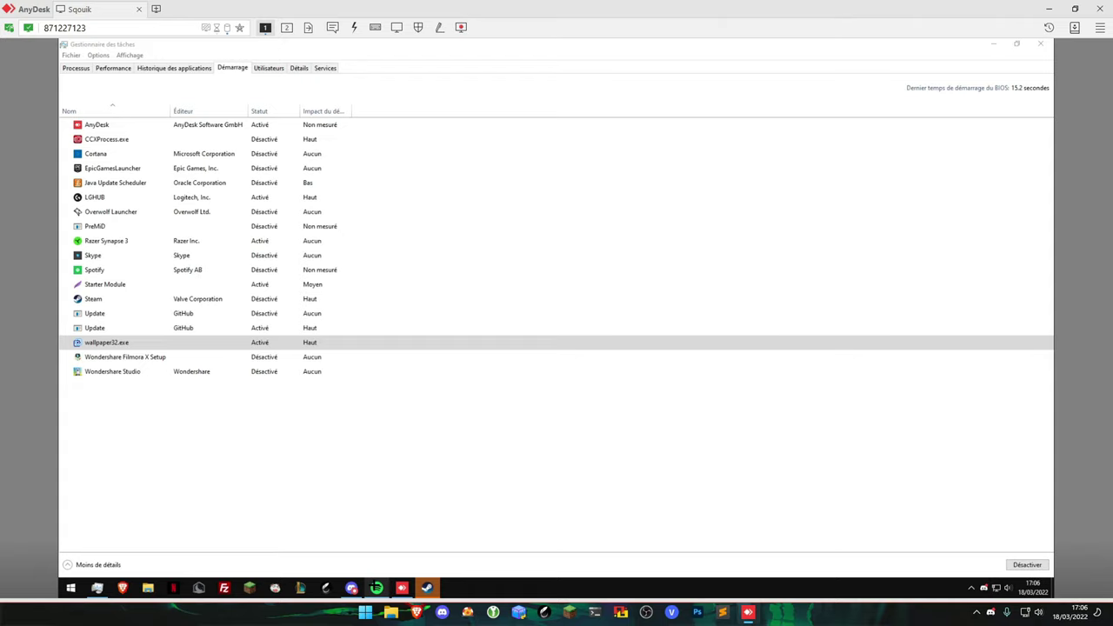
Switch to Discord, turn off the in-game overlay in its settings, and check the activity status page.
mouse_move(377, 587)
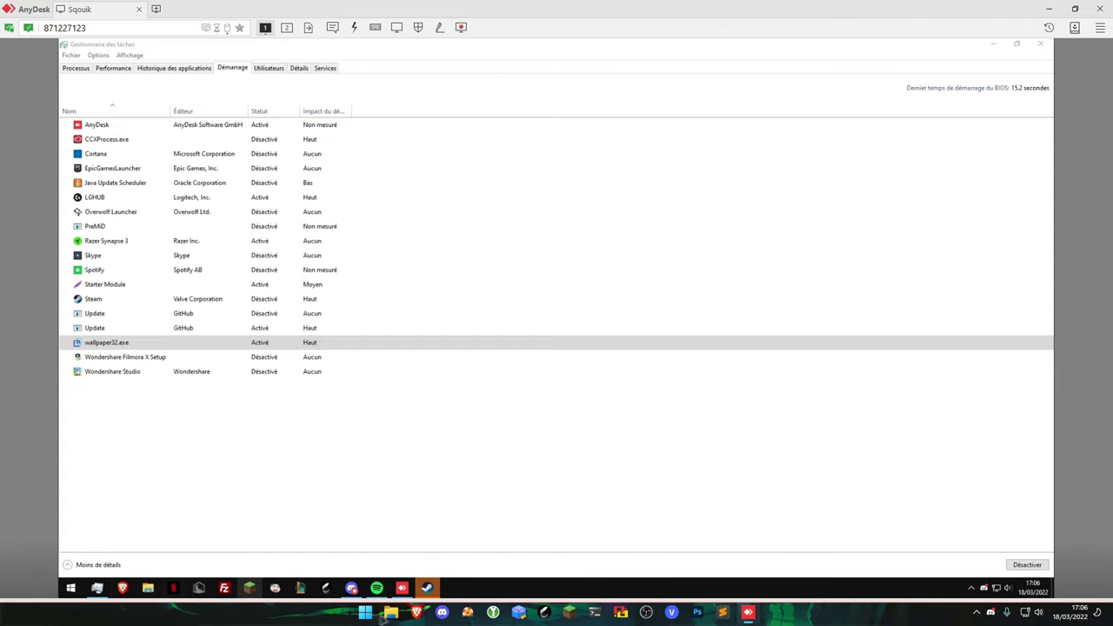
click(352, 588)
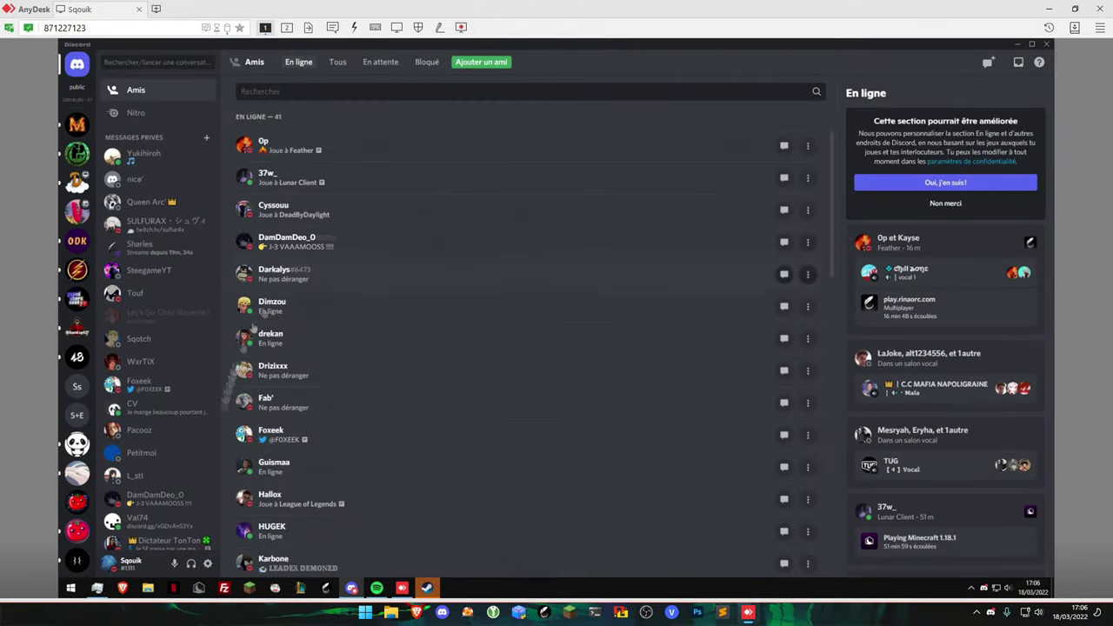
click(208, 563)
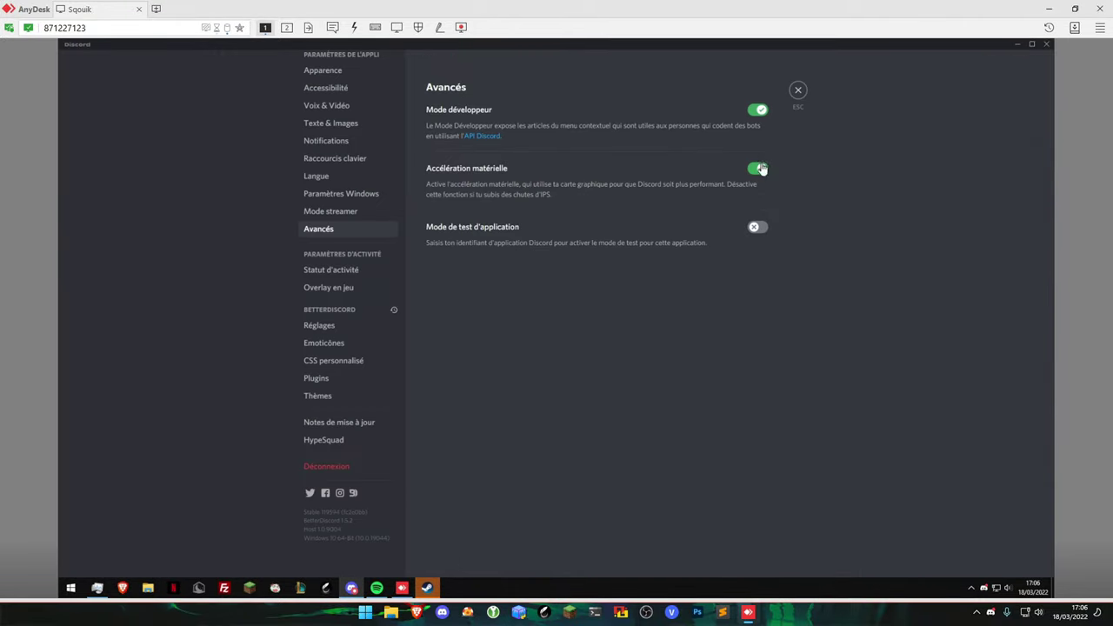
click(329, 287)
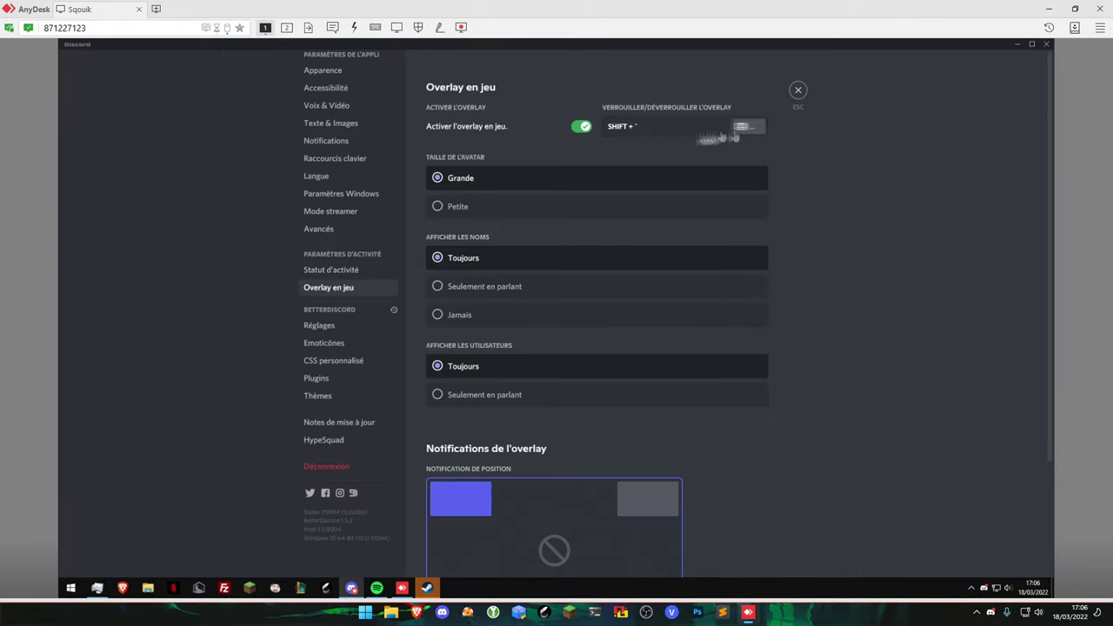
click(582, 127)
click(330, 270)
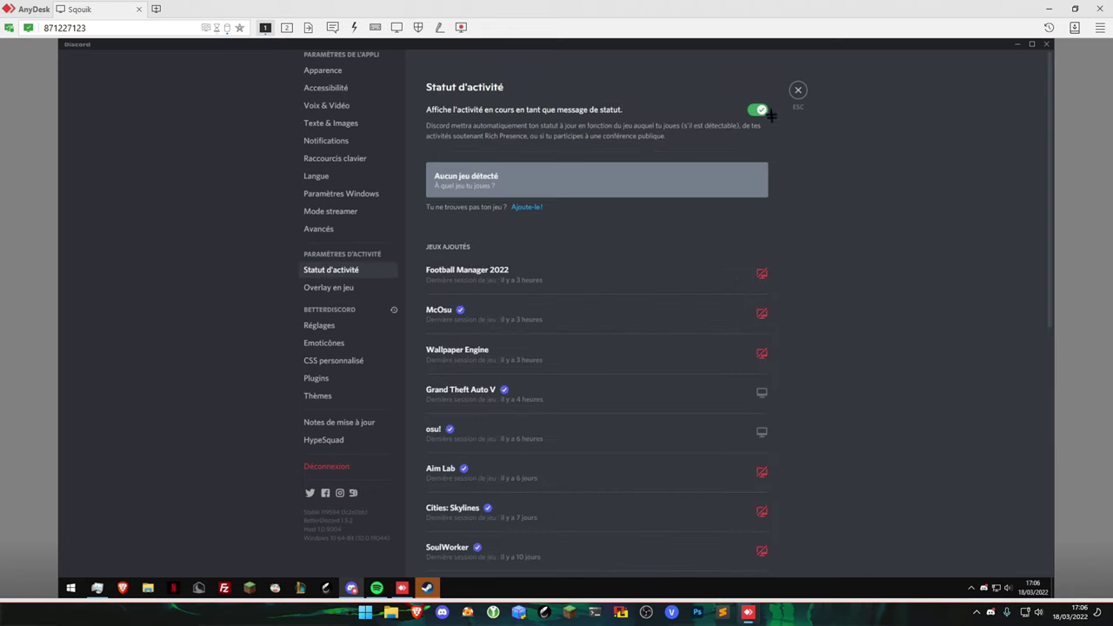
Turn off Accélération matérielle in Discord's advanced settings and confirm the change.
click(319, 229)
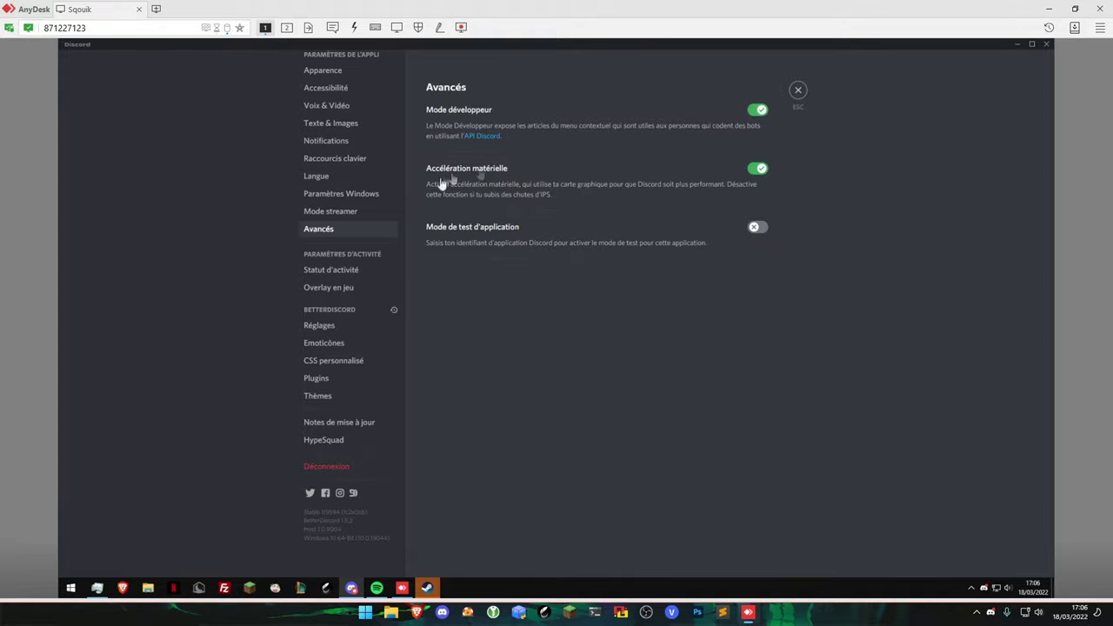
click(758, 170)
click(637, 341)
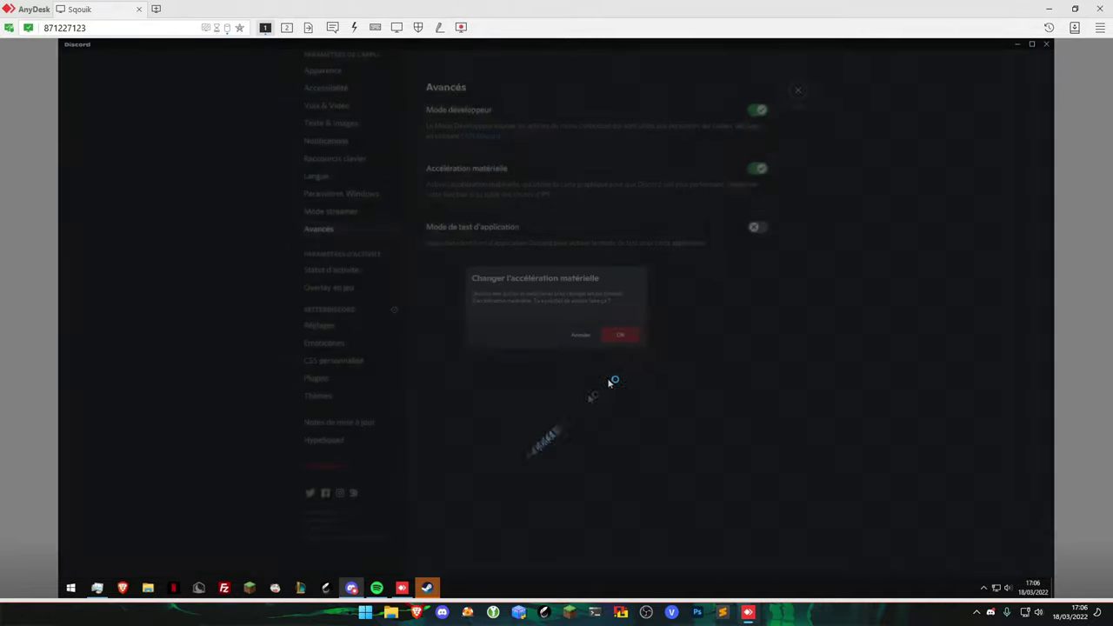
Switch to Spotify and turn off hardware acceleration under Compatibilité in its preferences.
click(359, 590)
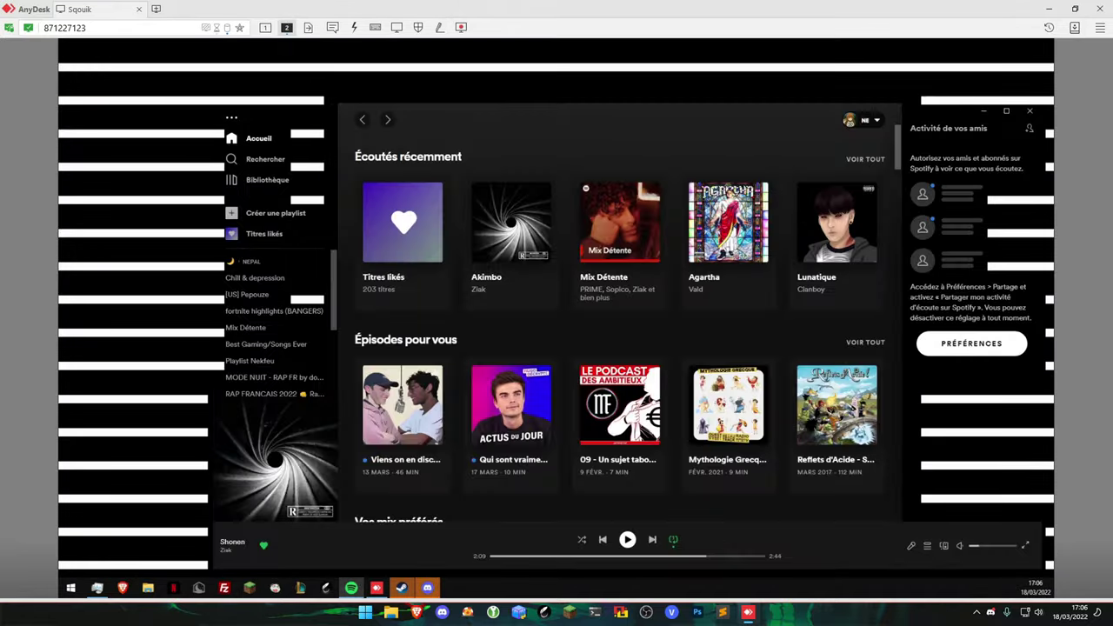
click(877, 121)
click(813, 207)
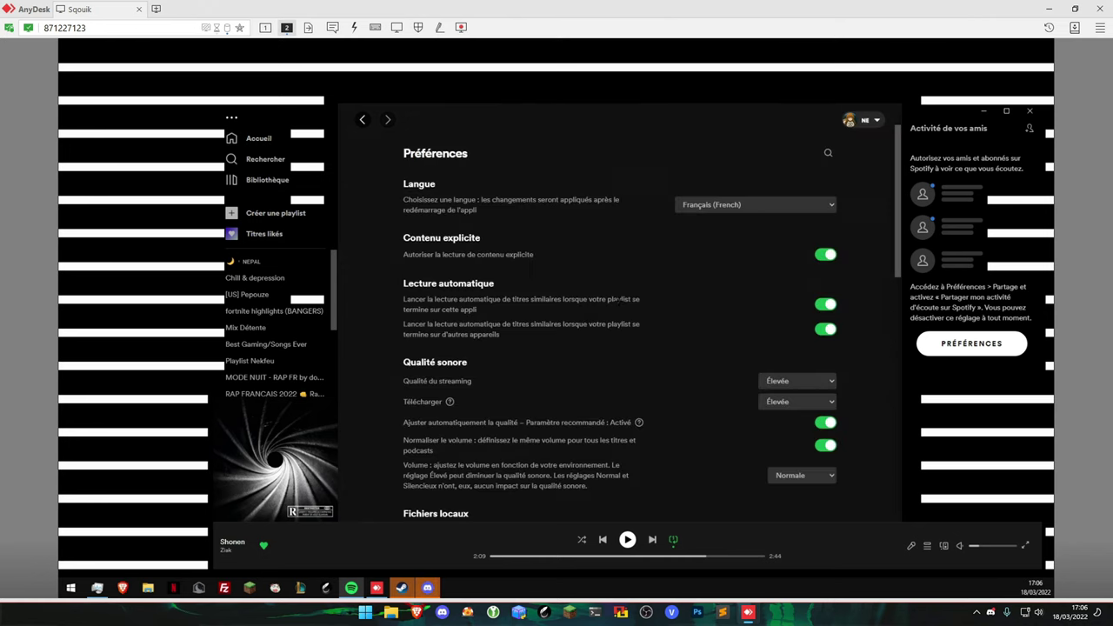
scroll(546, 400, down, 15)
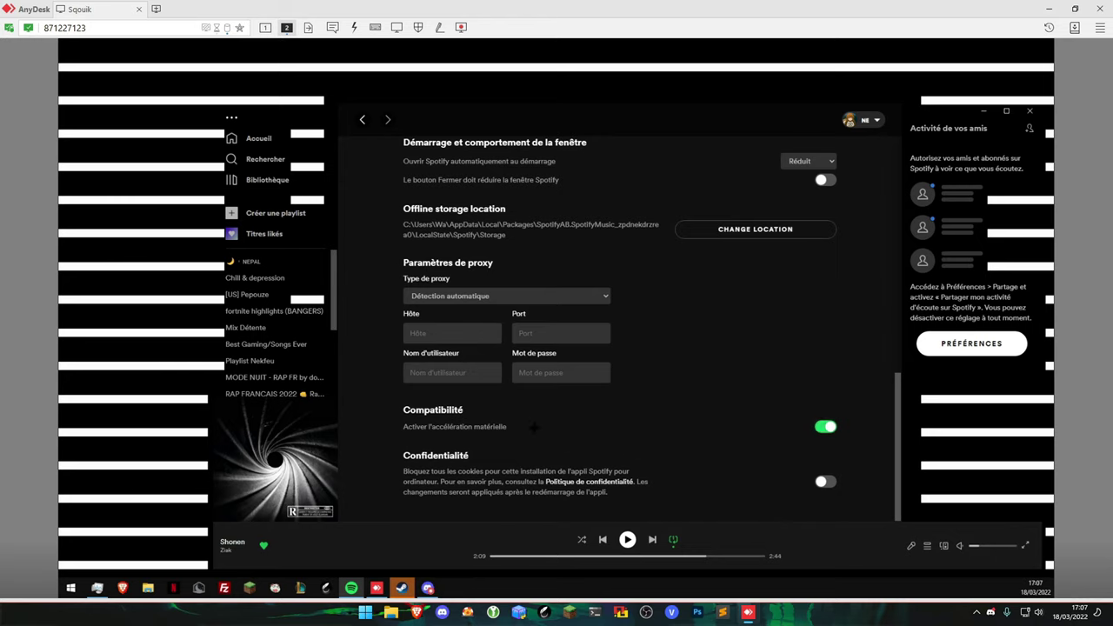
click(830, 428)
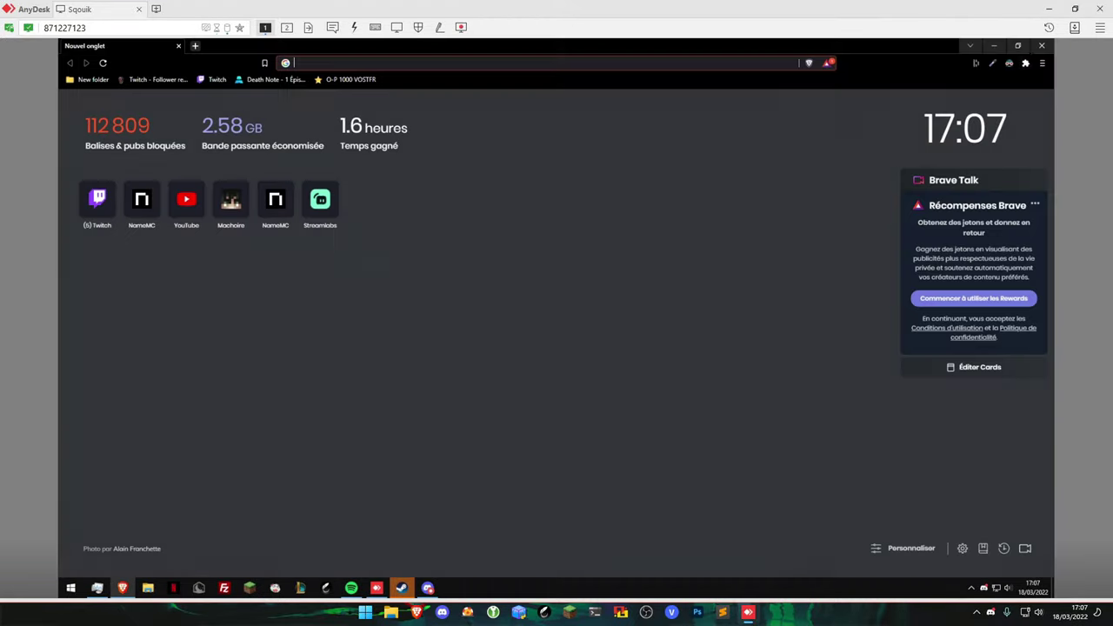
Open Brave's settings and search for "accel" to check the hardware acceleration option.
click(1041, 63)
click(934, 316)
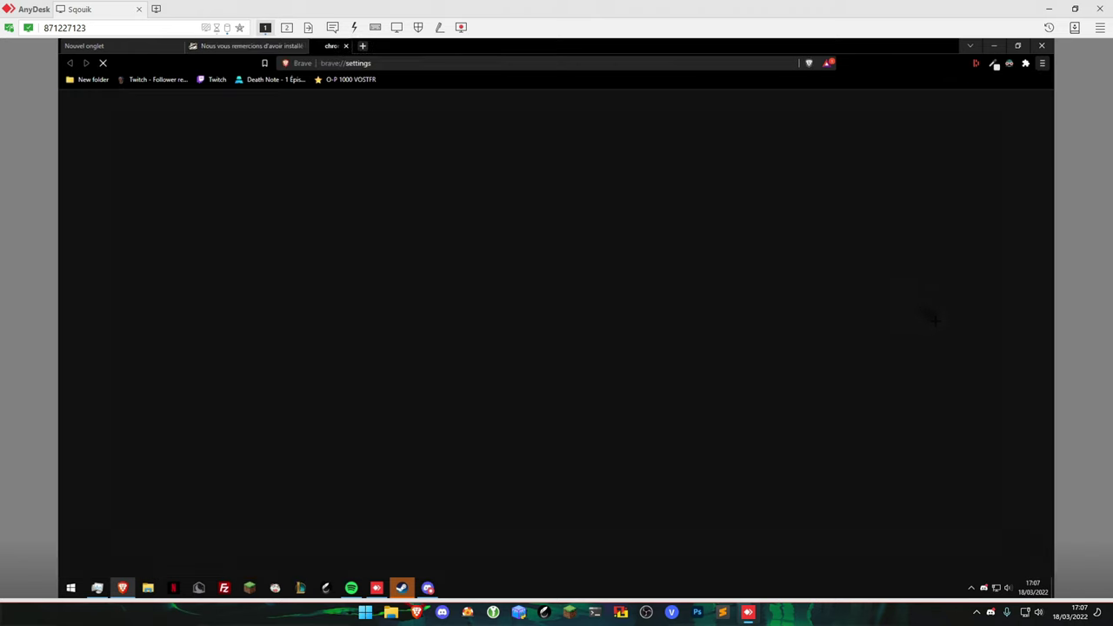
middle_click(133, 48)
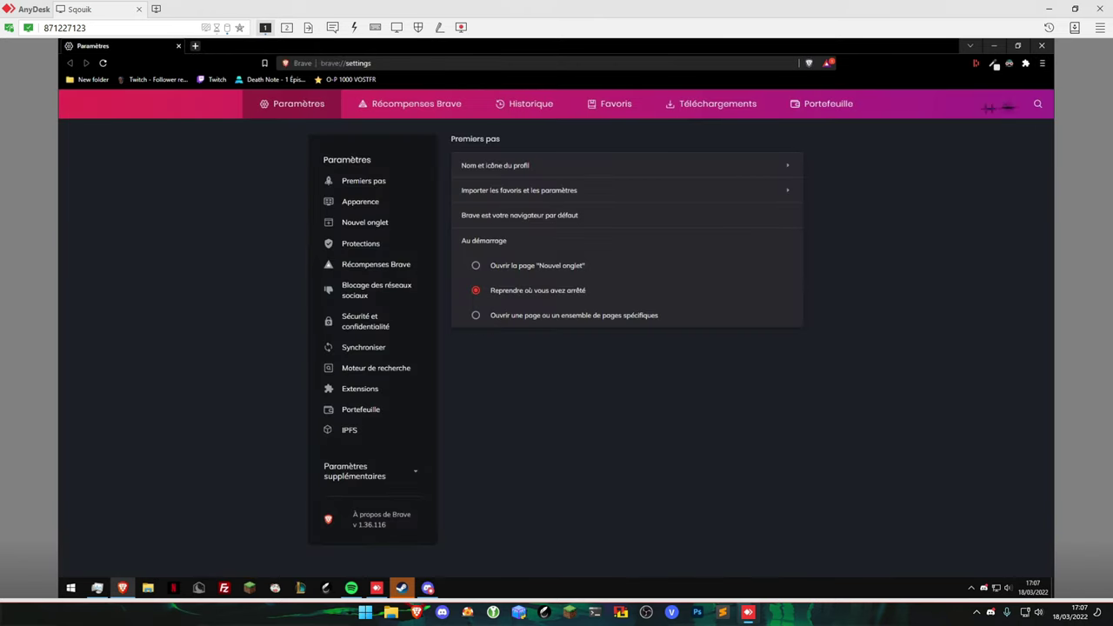
click(1038, 103)
text(accel)
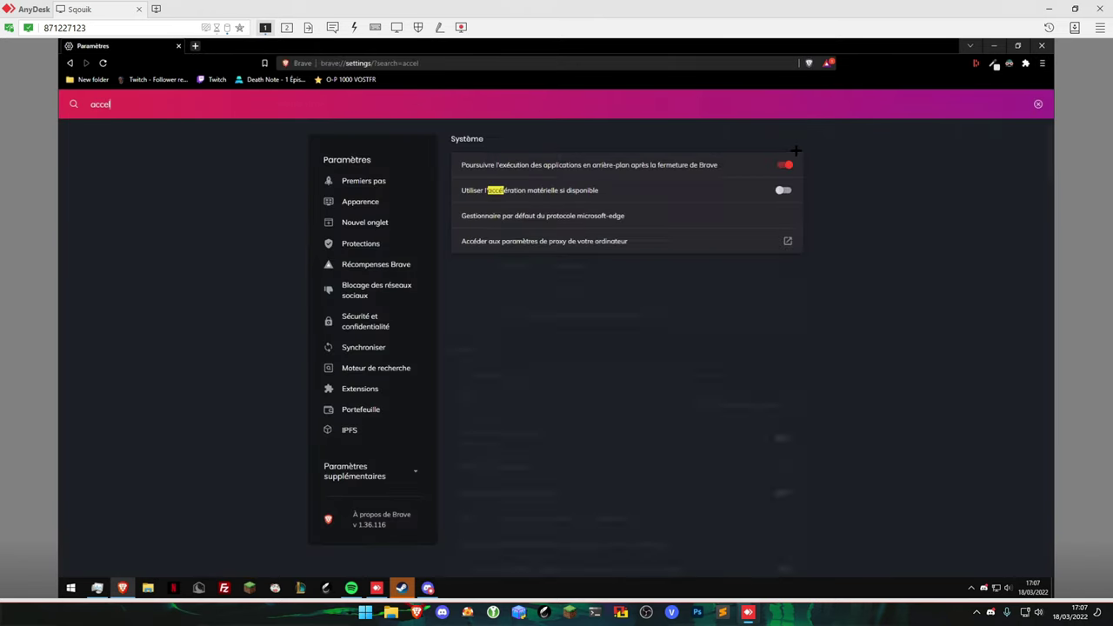
click(533, 194)
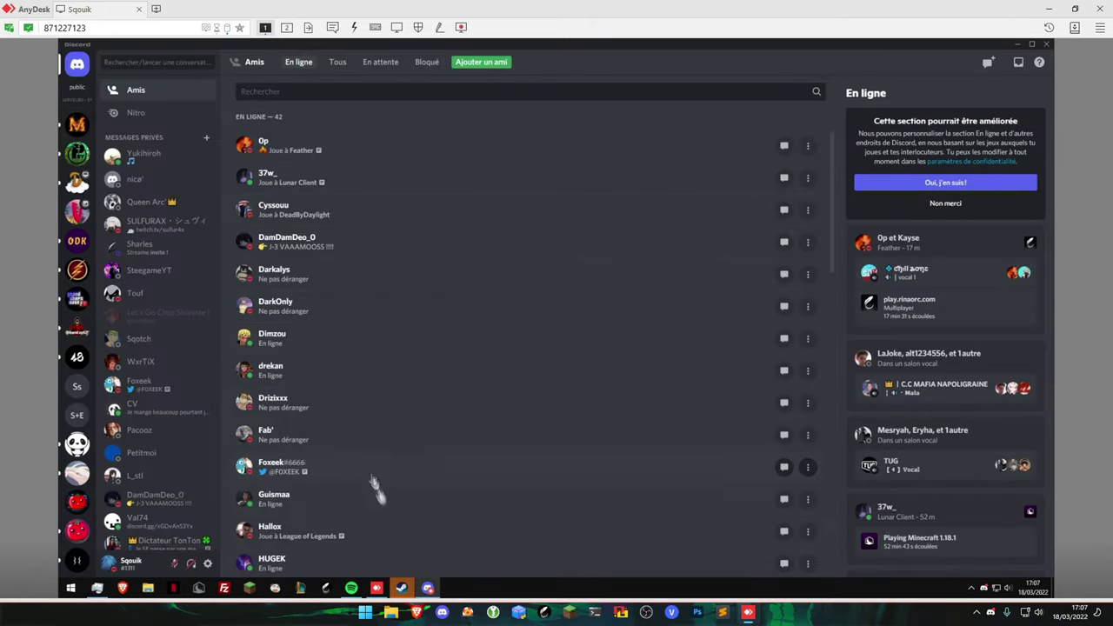
Leave the open applications and restart the remote PC.
click(402, 588)
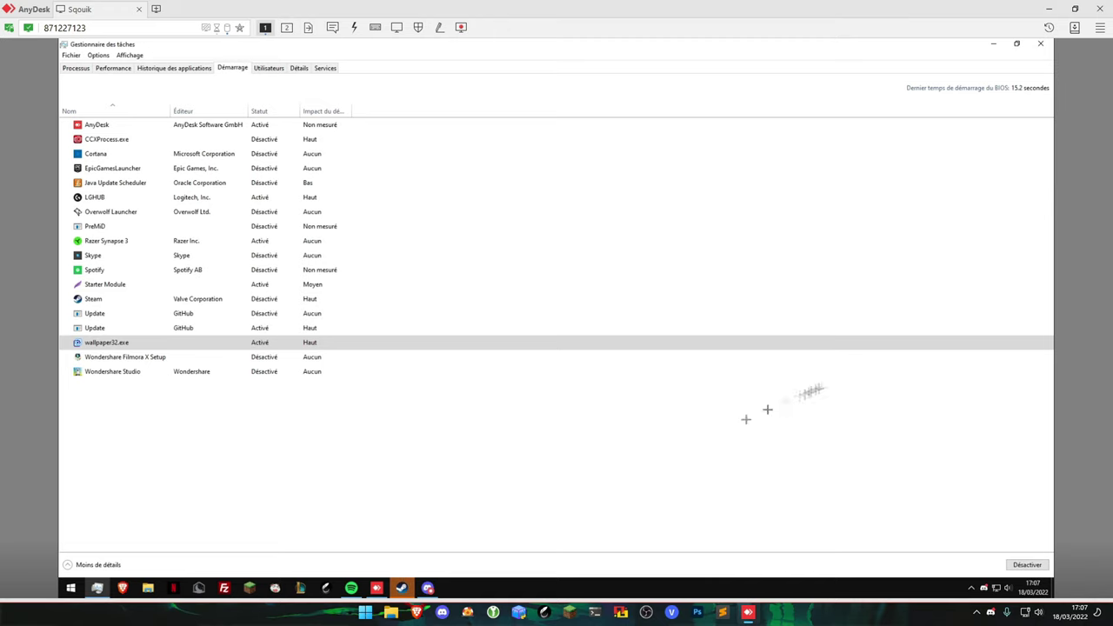
click(71, 588)
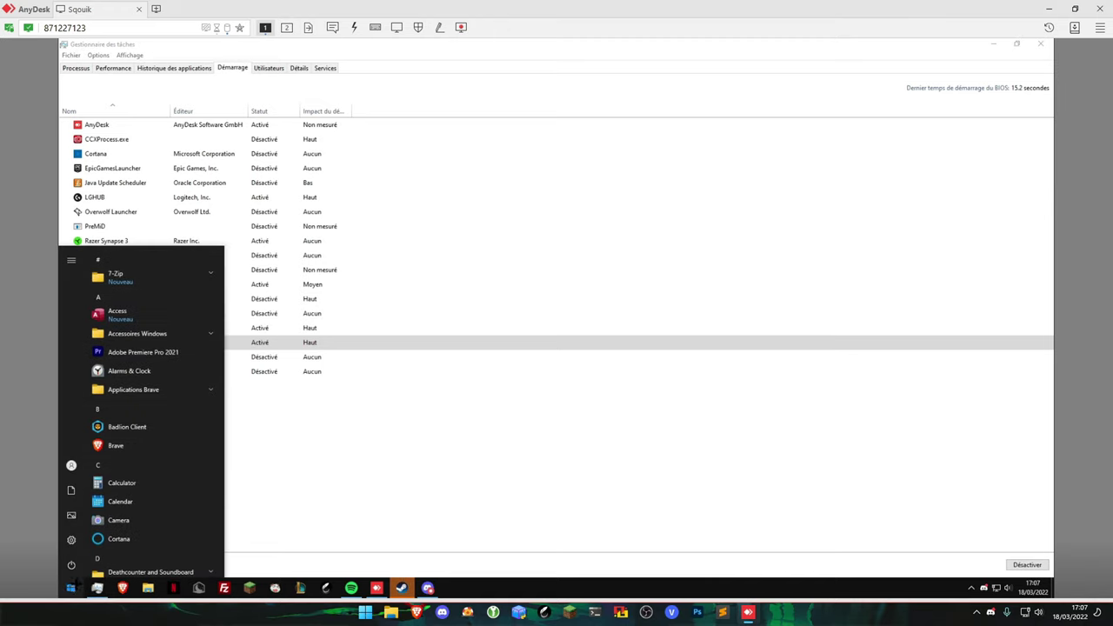
click(72, 565)
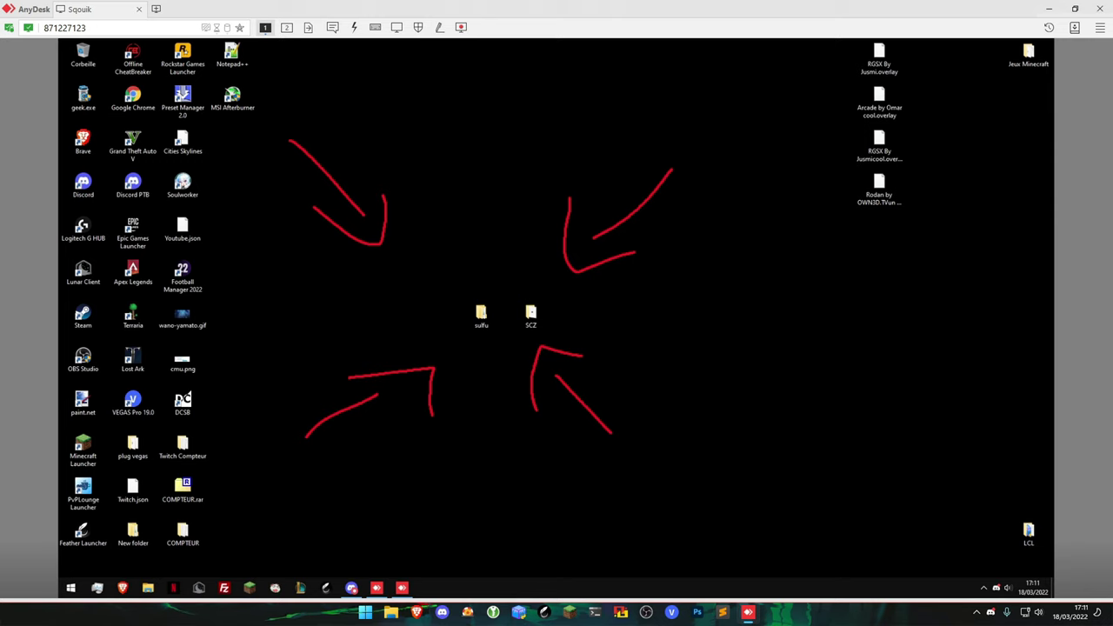
Open the LCL folder on the desktop, launch version 1.8 through the LCL shortcut's launcher, and minimise the folder window.
double_click(1028, 532)
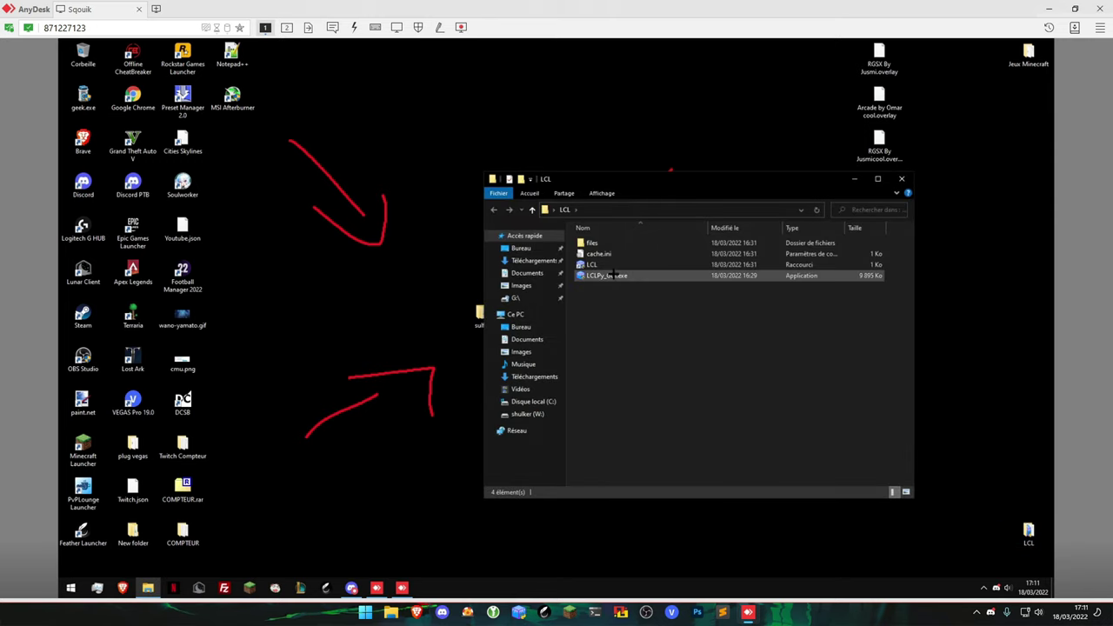
double_click(610, 264)
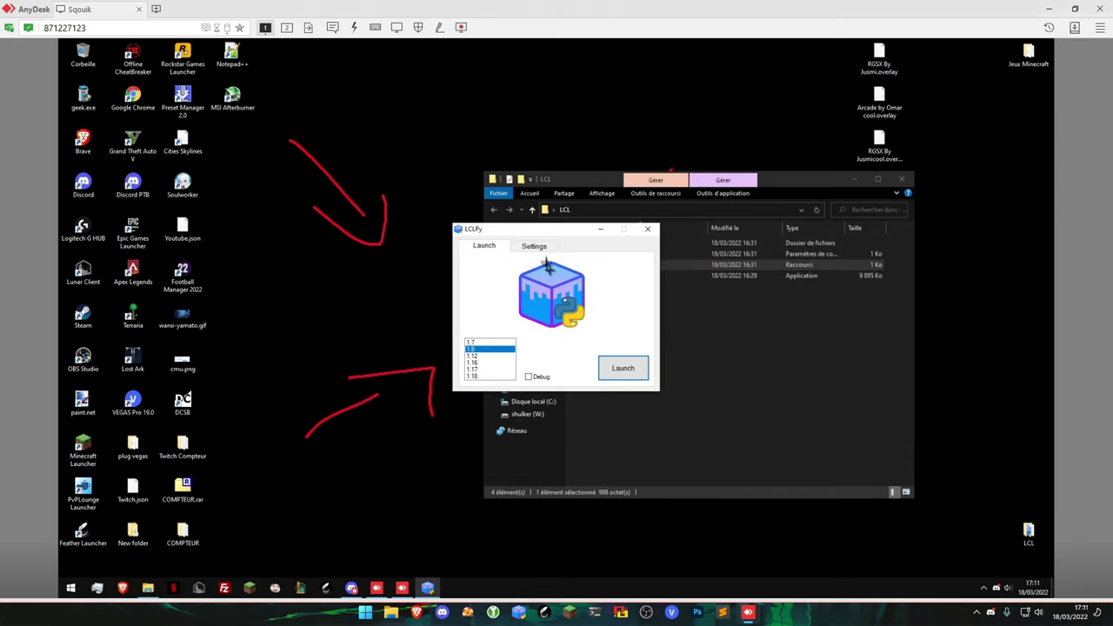
drag(562, 229, 487, 233)
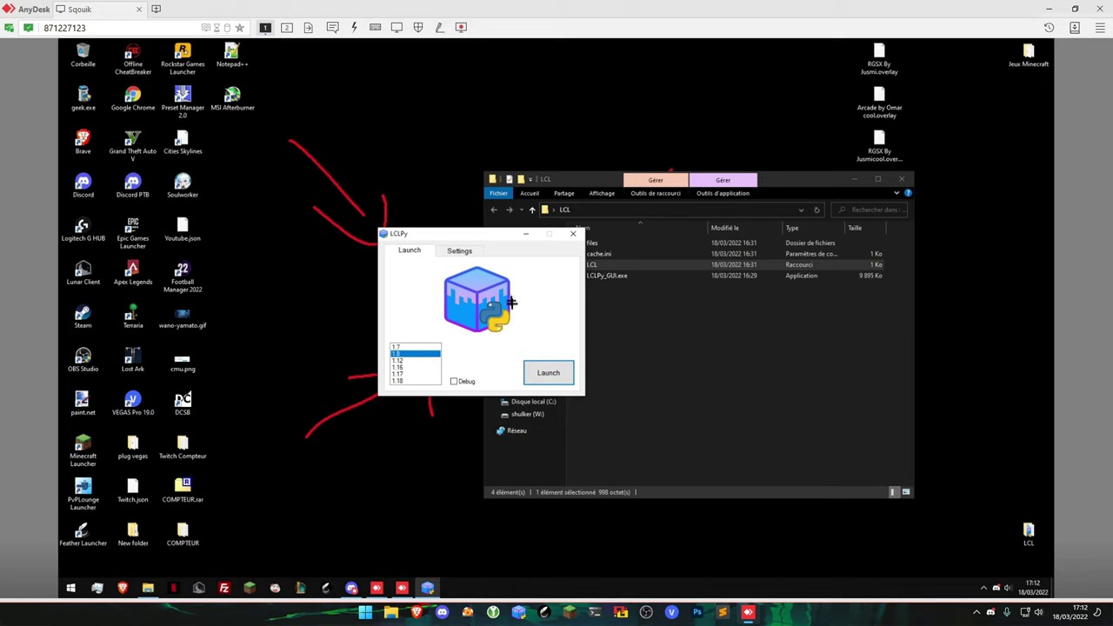
click(554, 378)
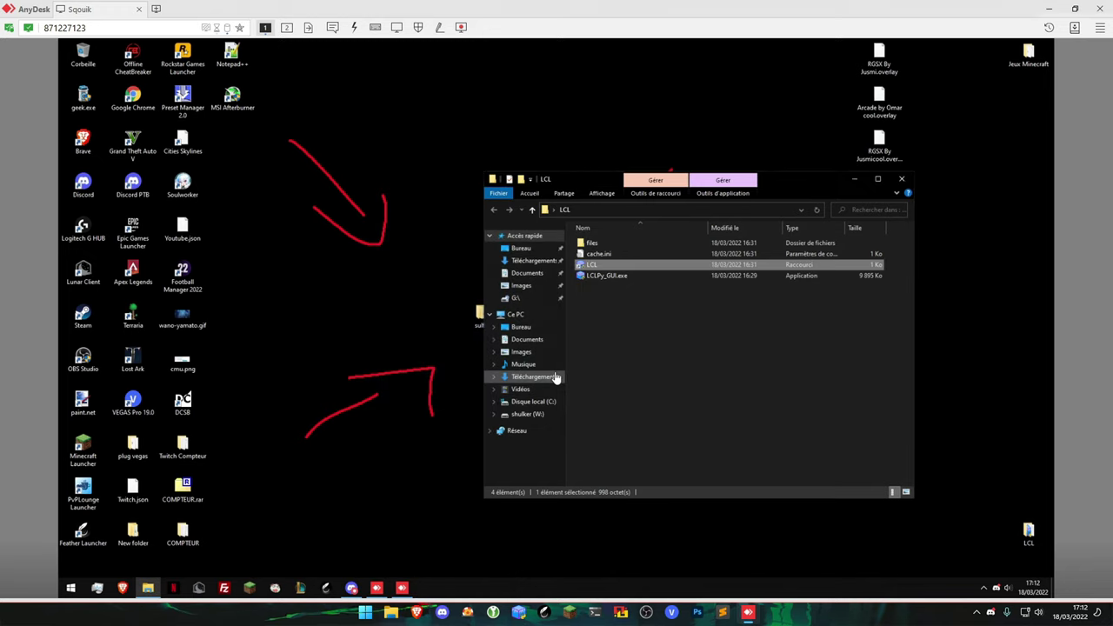
click(854, 178)
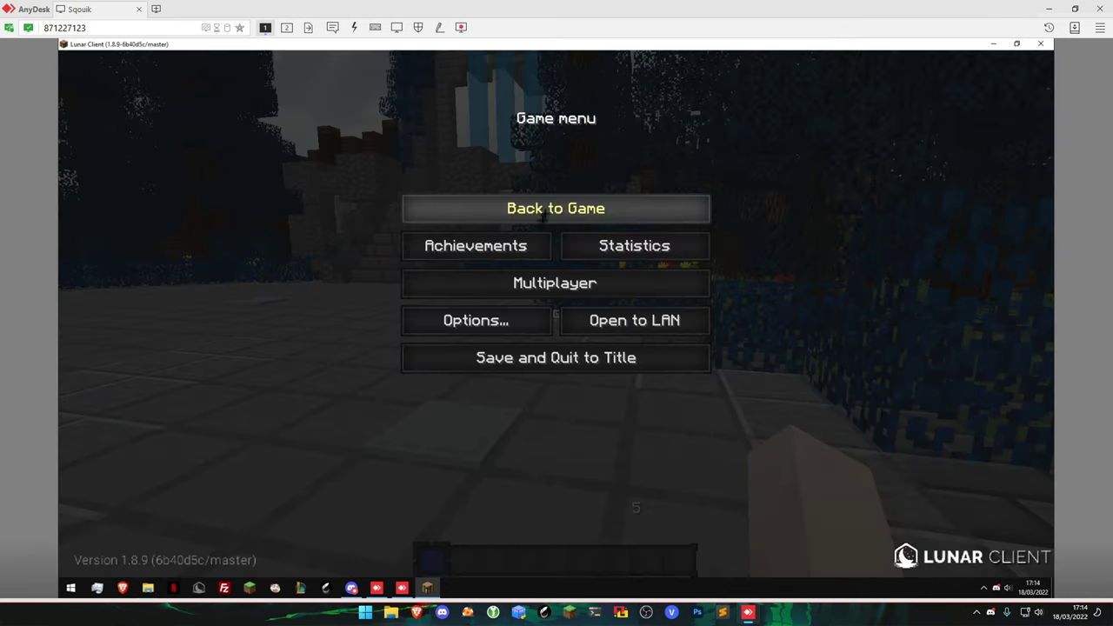
Open the video settings in Lunar Client and set Render Distance to 4 Short.
click(531, 321)
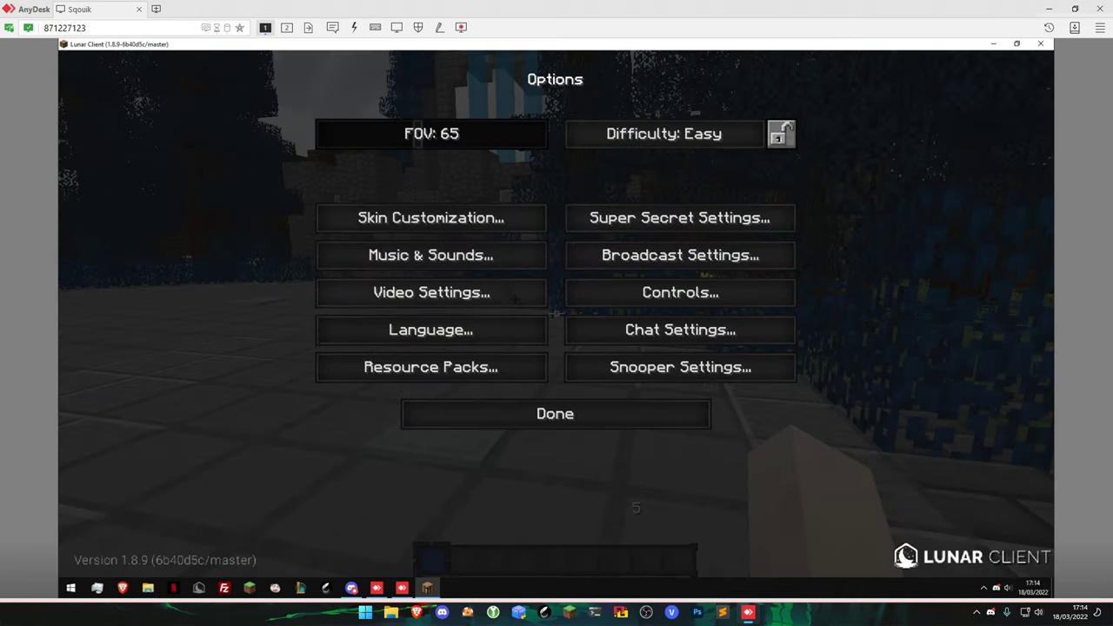
click(491, 294)
drag(584, 133, 573, 134)
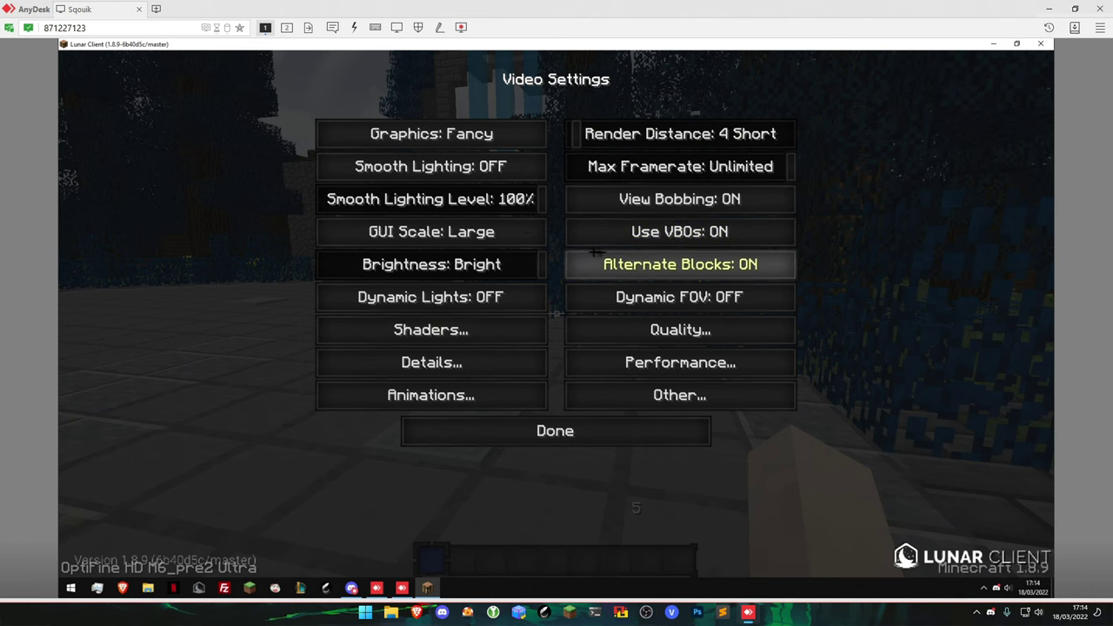
Review the game's Details, Other and Performance video settings.
click(470, 362)
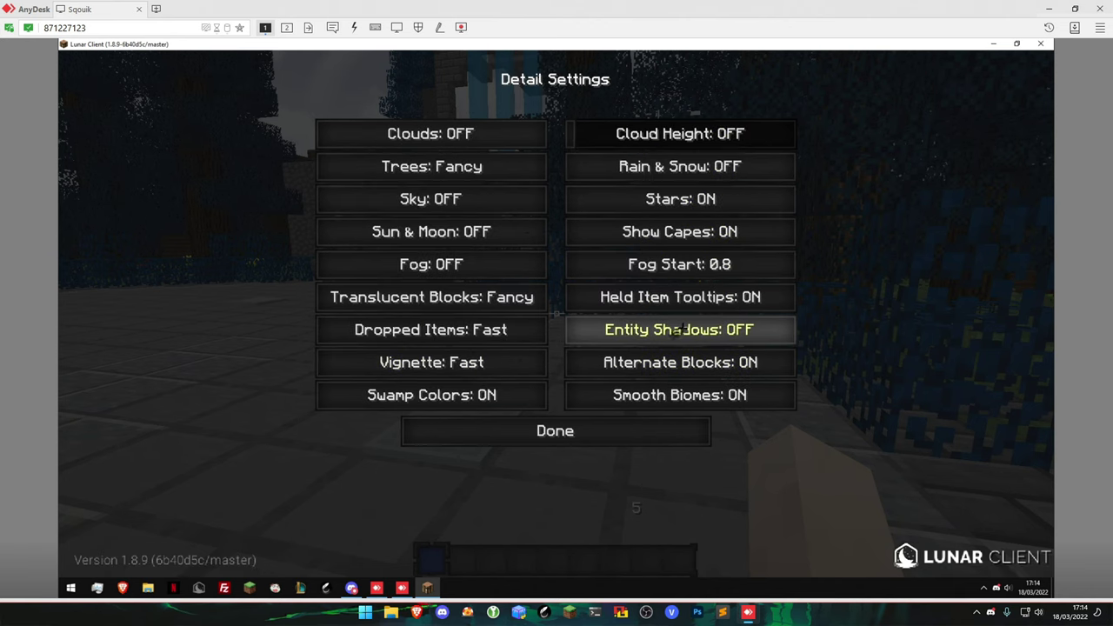
click(546, 435)
click(631, 402)
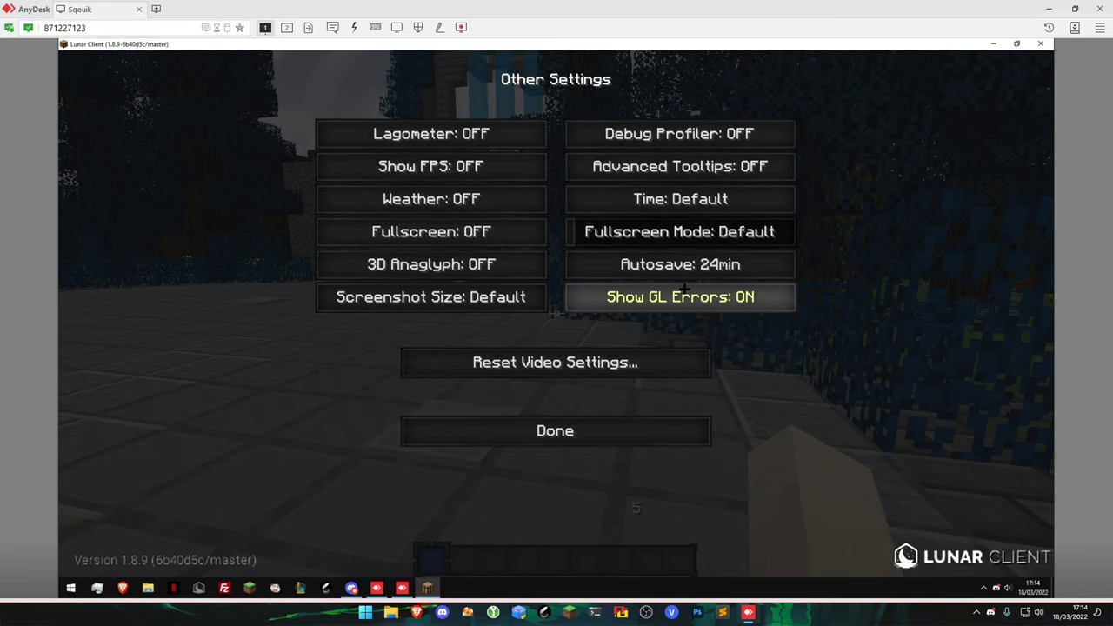
click(600, 432)
click(671, 360)
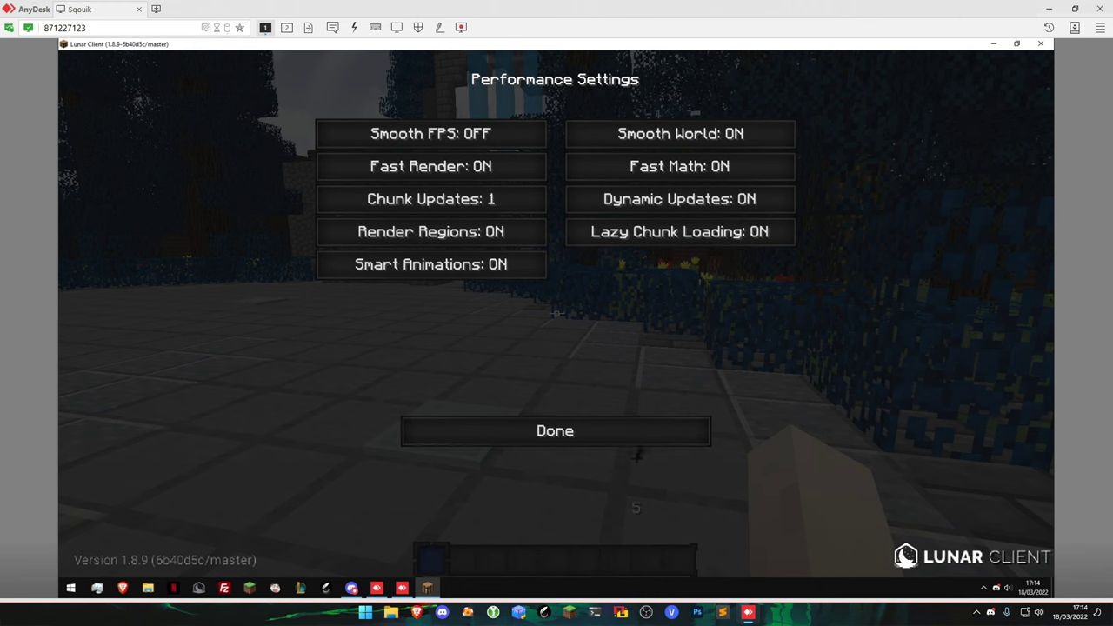
Check the game's Quality video settings and return to the general options.
click(635, 438)
click(666, 332)
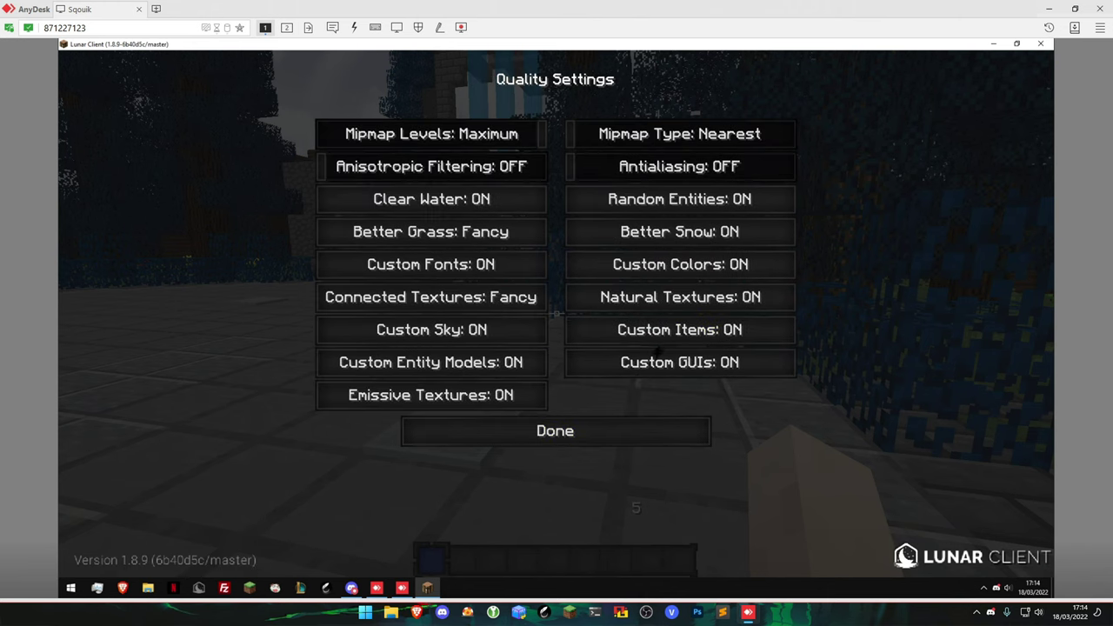
click(649, 431)
click(649, 430)
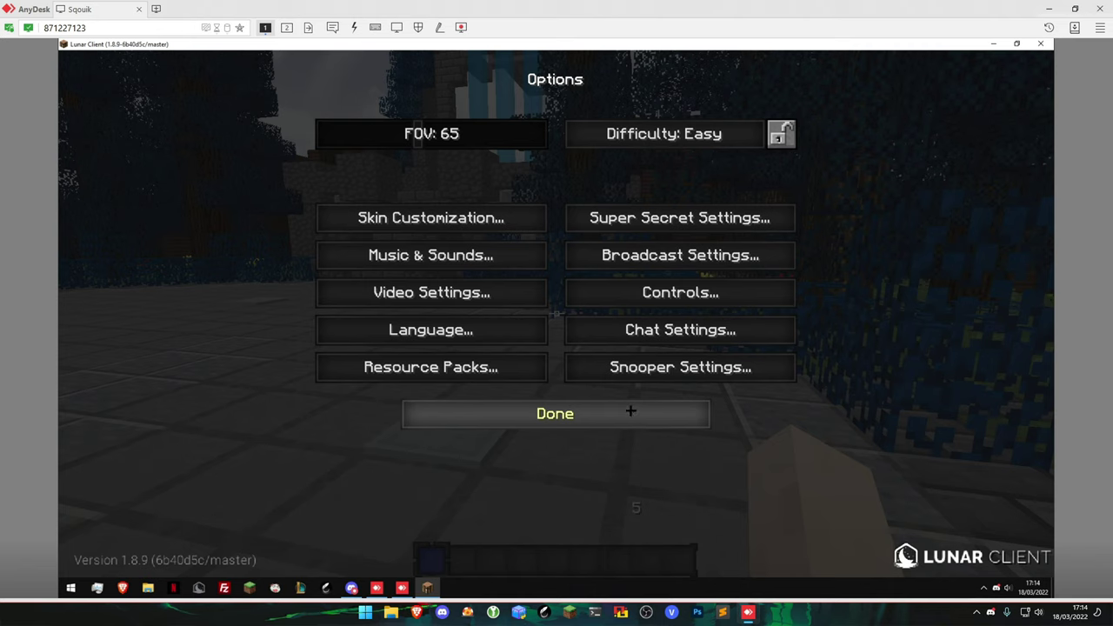
Set the world's difficulty to Peaceful and return to the game.
click(669, 135)
click(669, 135)
click(669, 134)
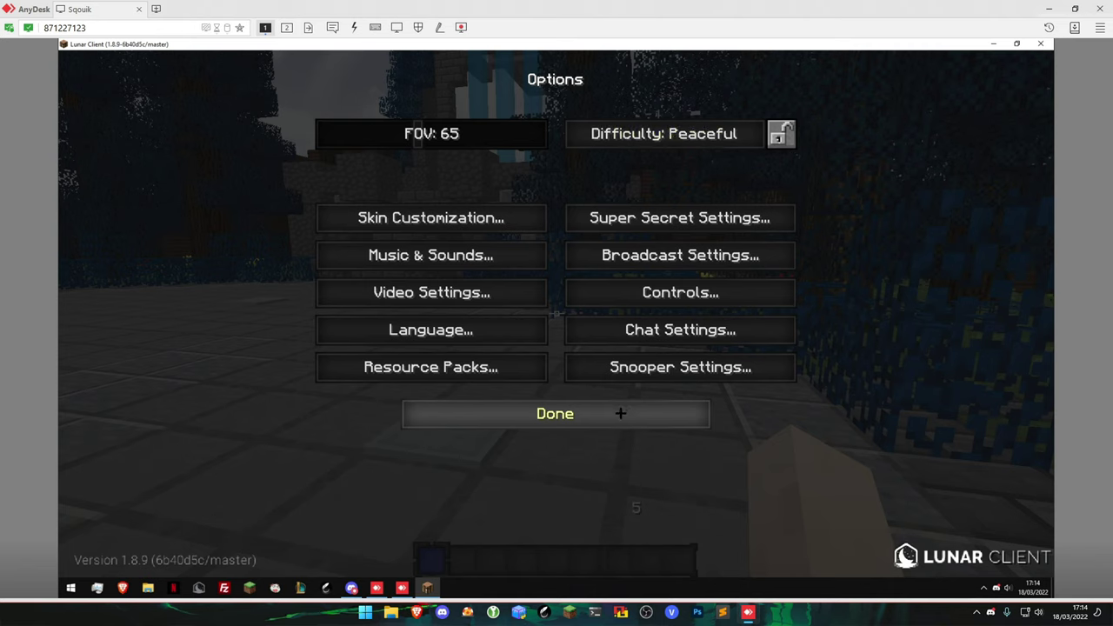
click(620, 413)
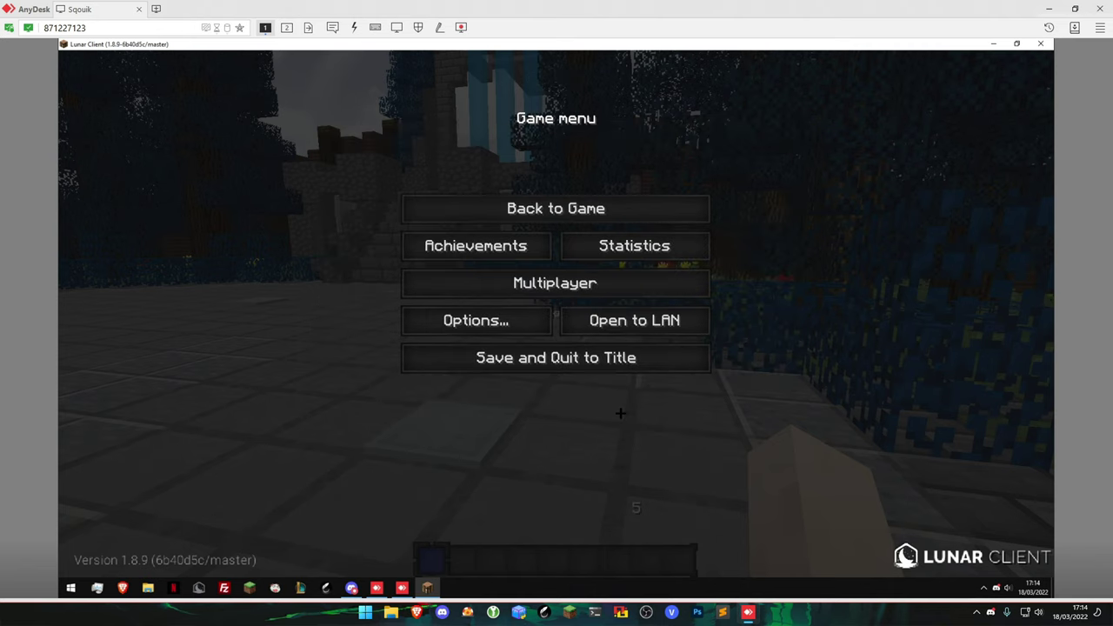
click(569, 218)
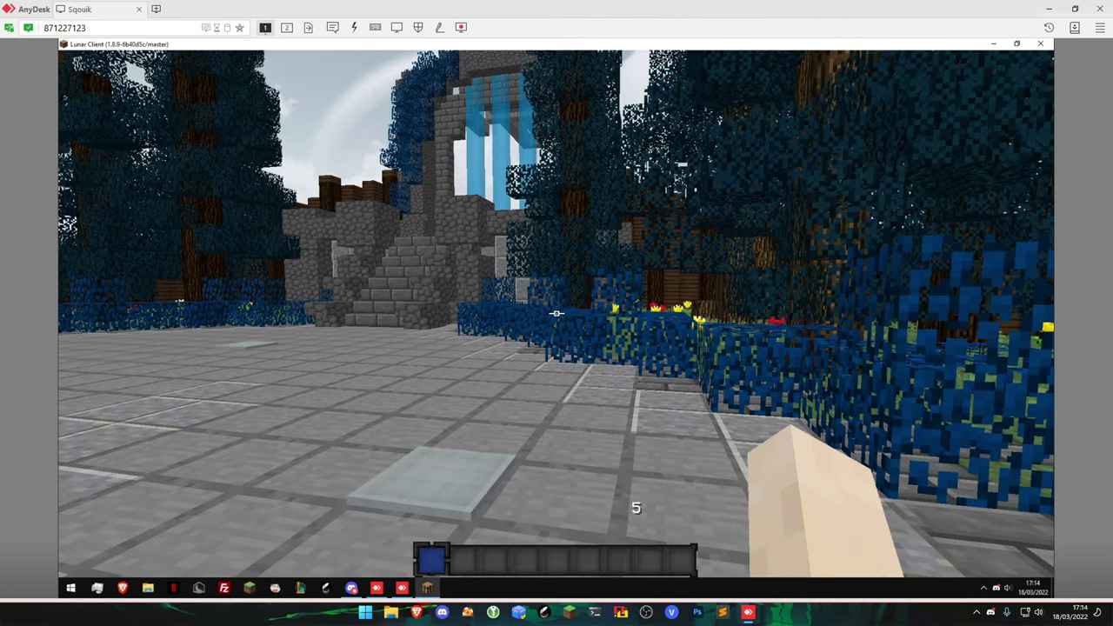
Enable the FPS mod in Lunar Client's mod list and return to the game.
key(Shift_R)
click(557, 311)
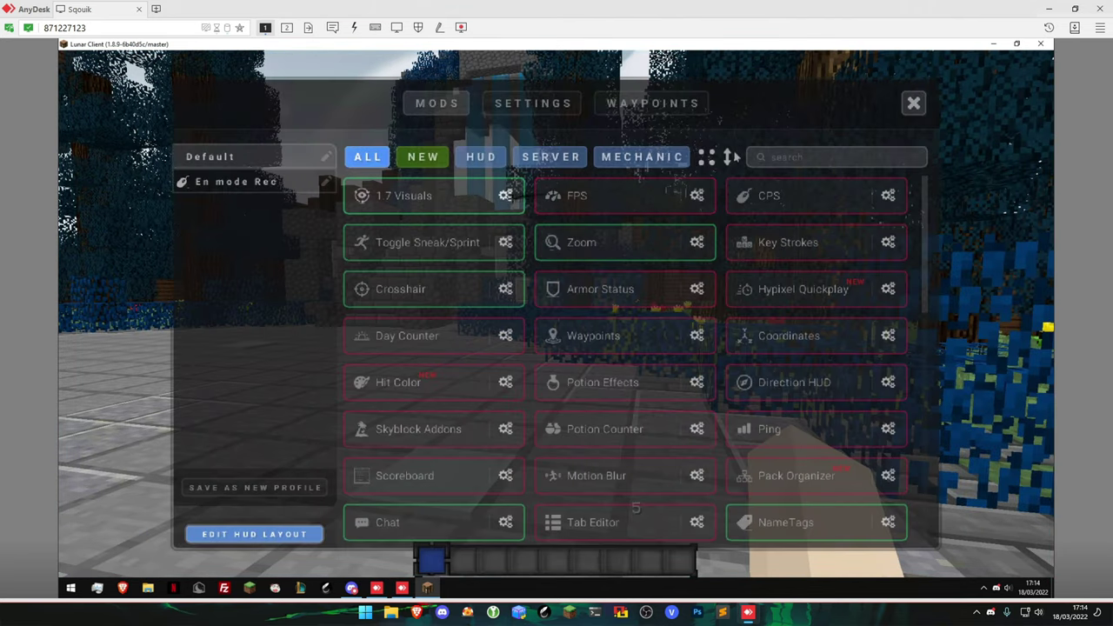
click(544, 195)
key(Escape)
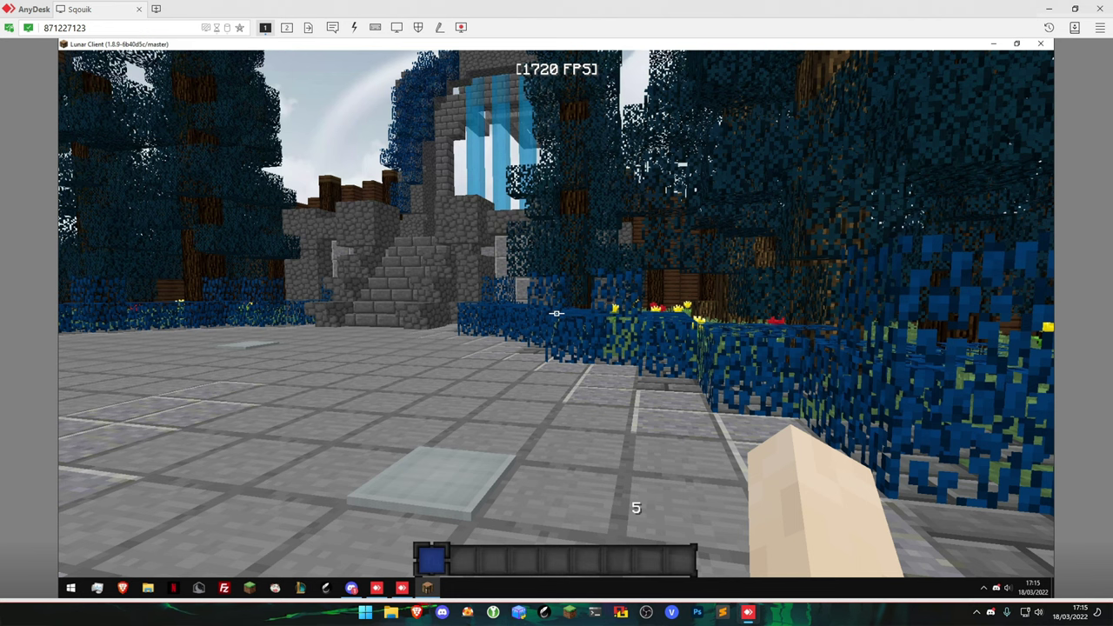
Try switching the game's full-screen mode, and close the options and game menu to resume playing.
key(t)
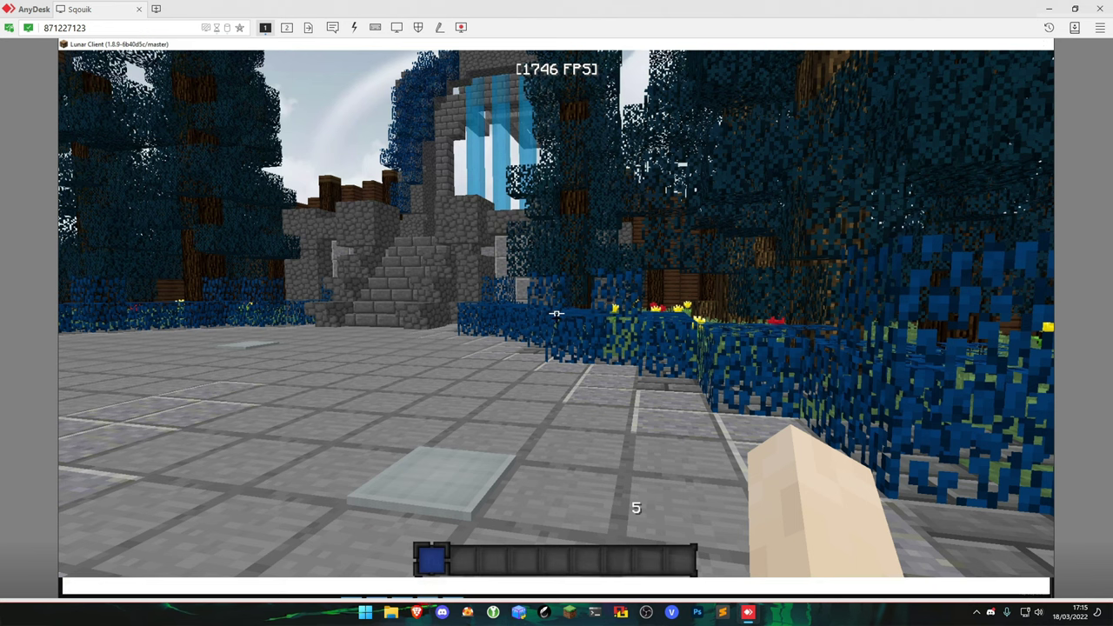
key(F11)
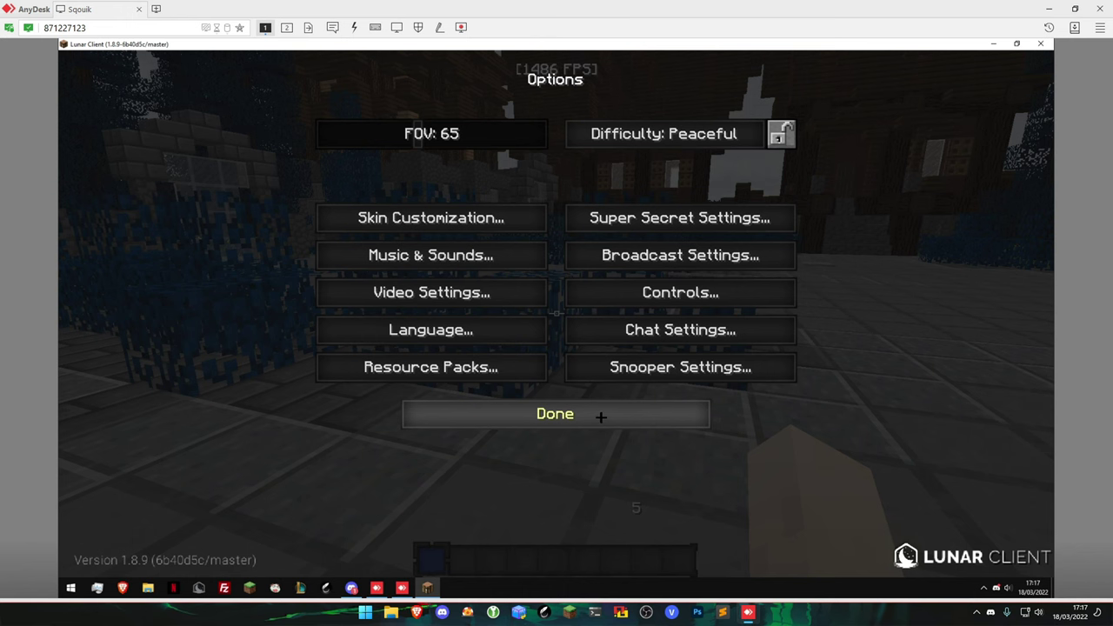
click(600, 416)
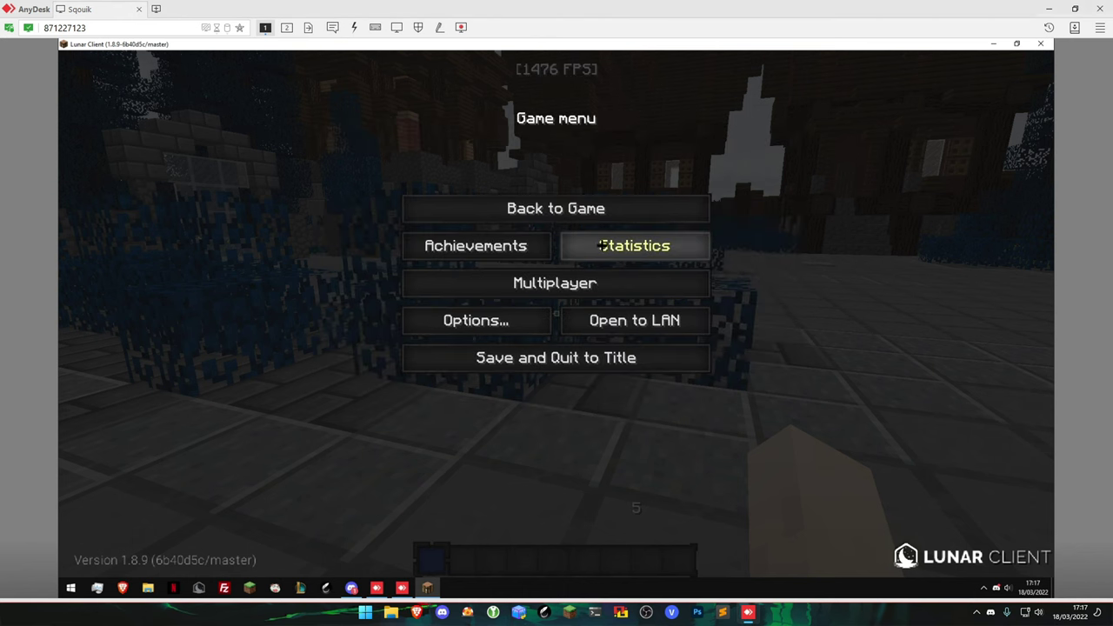
click(608, 209)
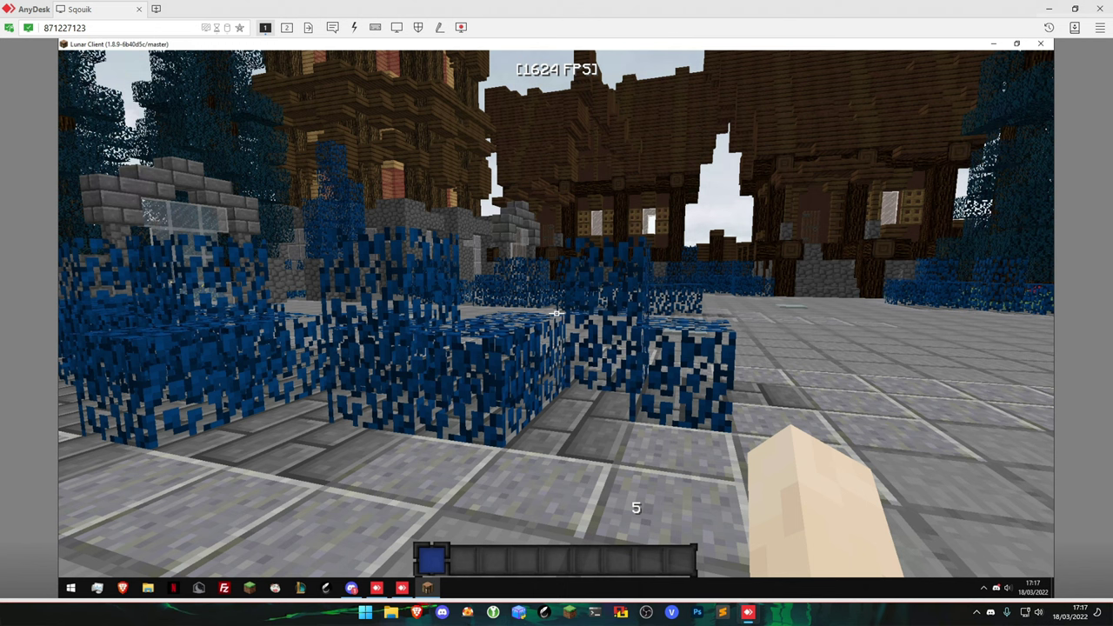